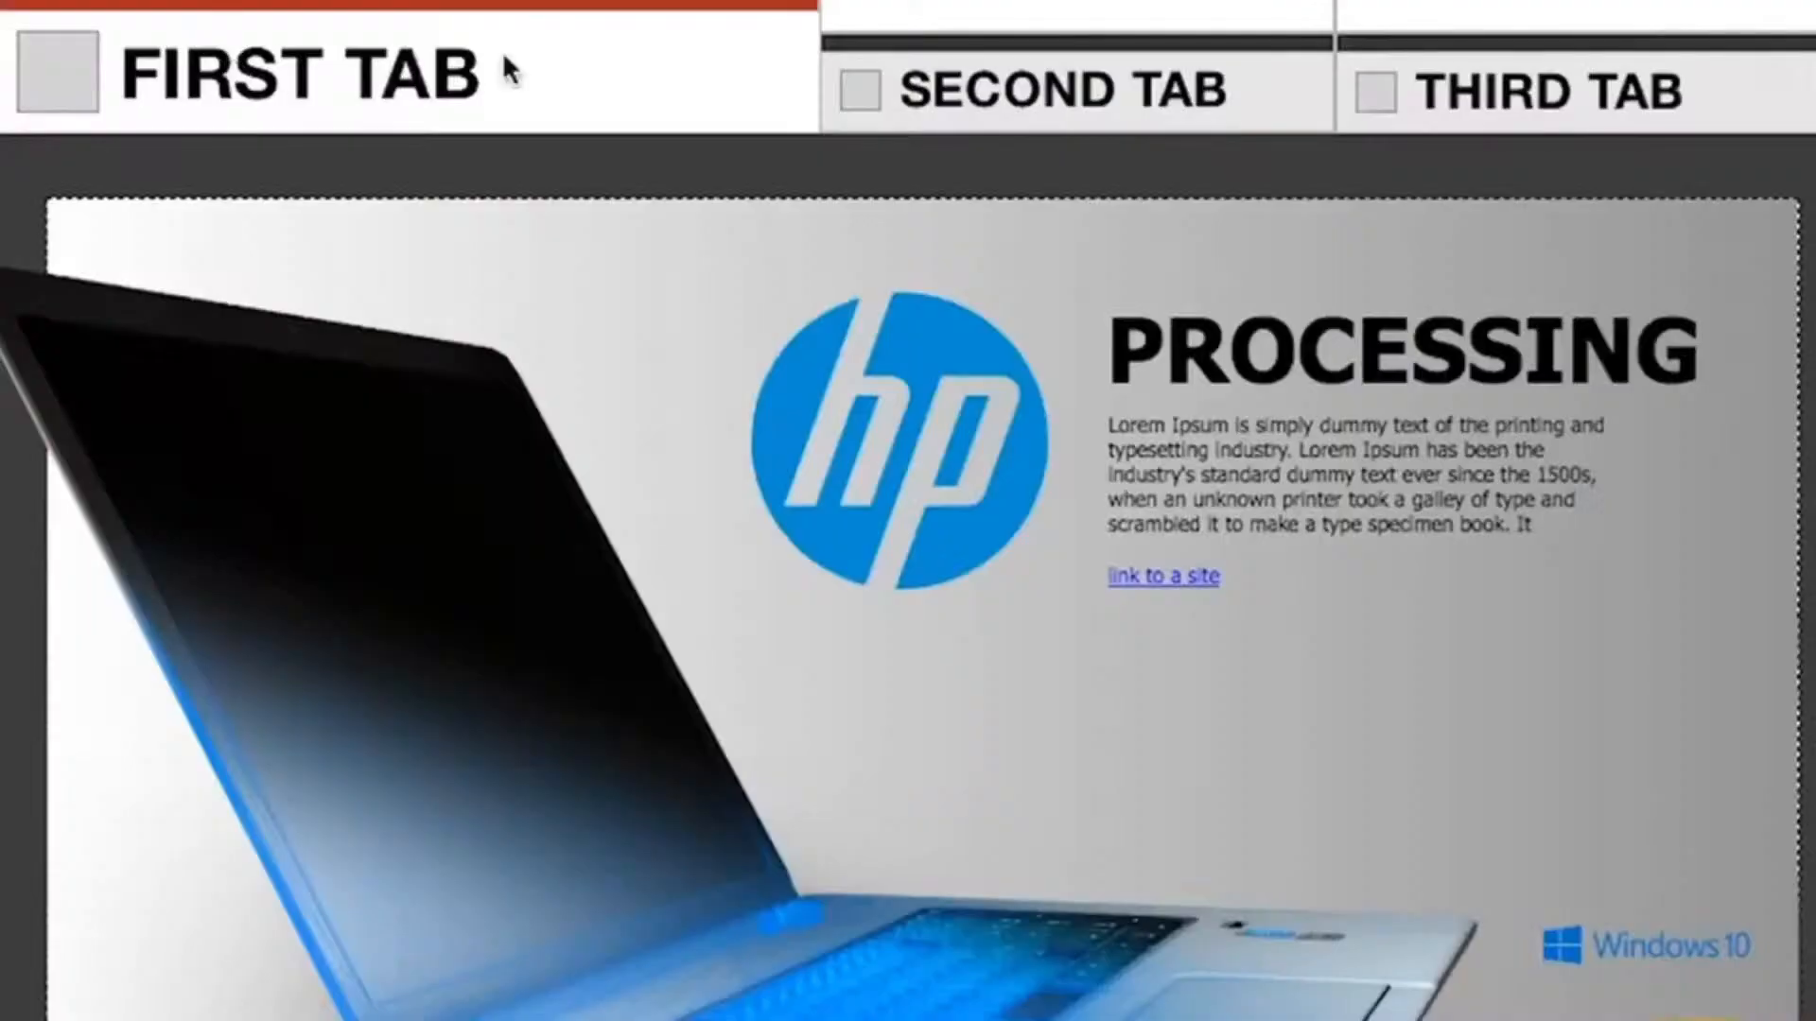
pyautogui.click(1078, 73)
pyautogui.click(1439, 88)
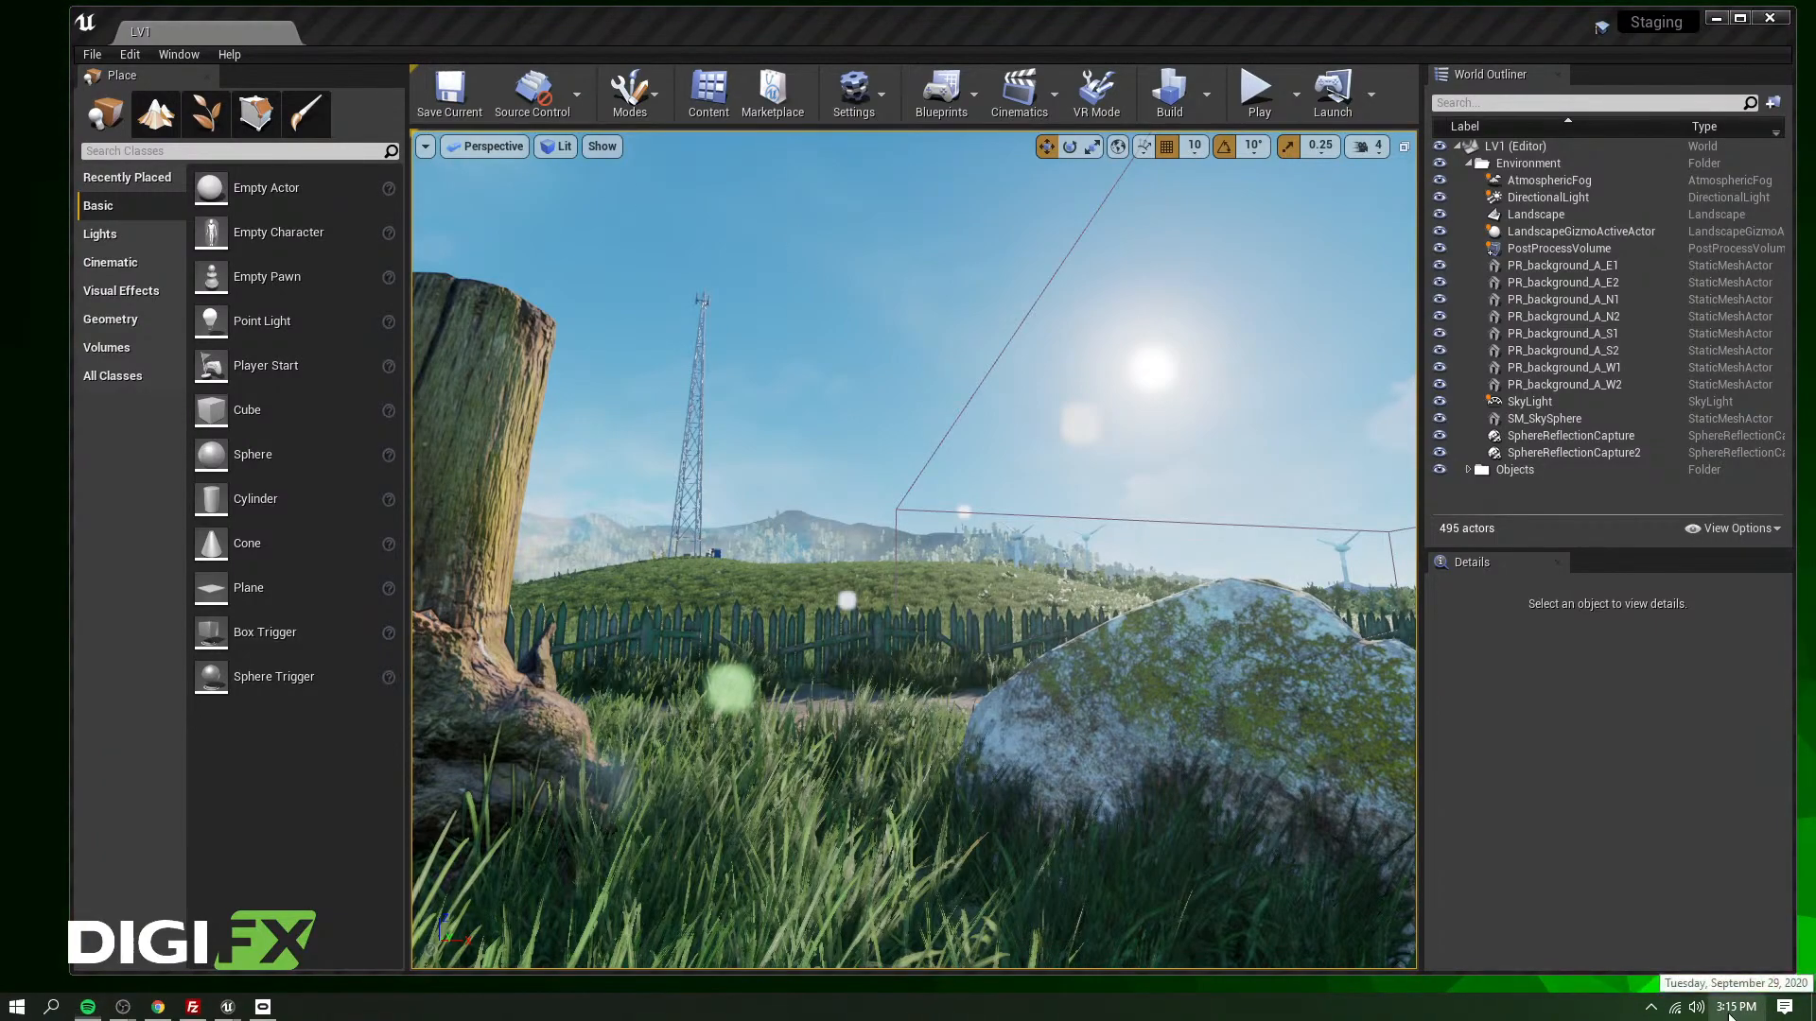
pyautogui.click(1730, 1012)
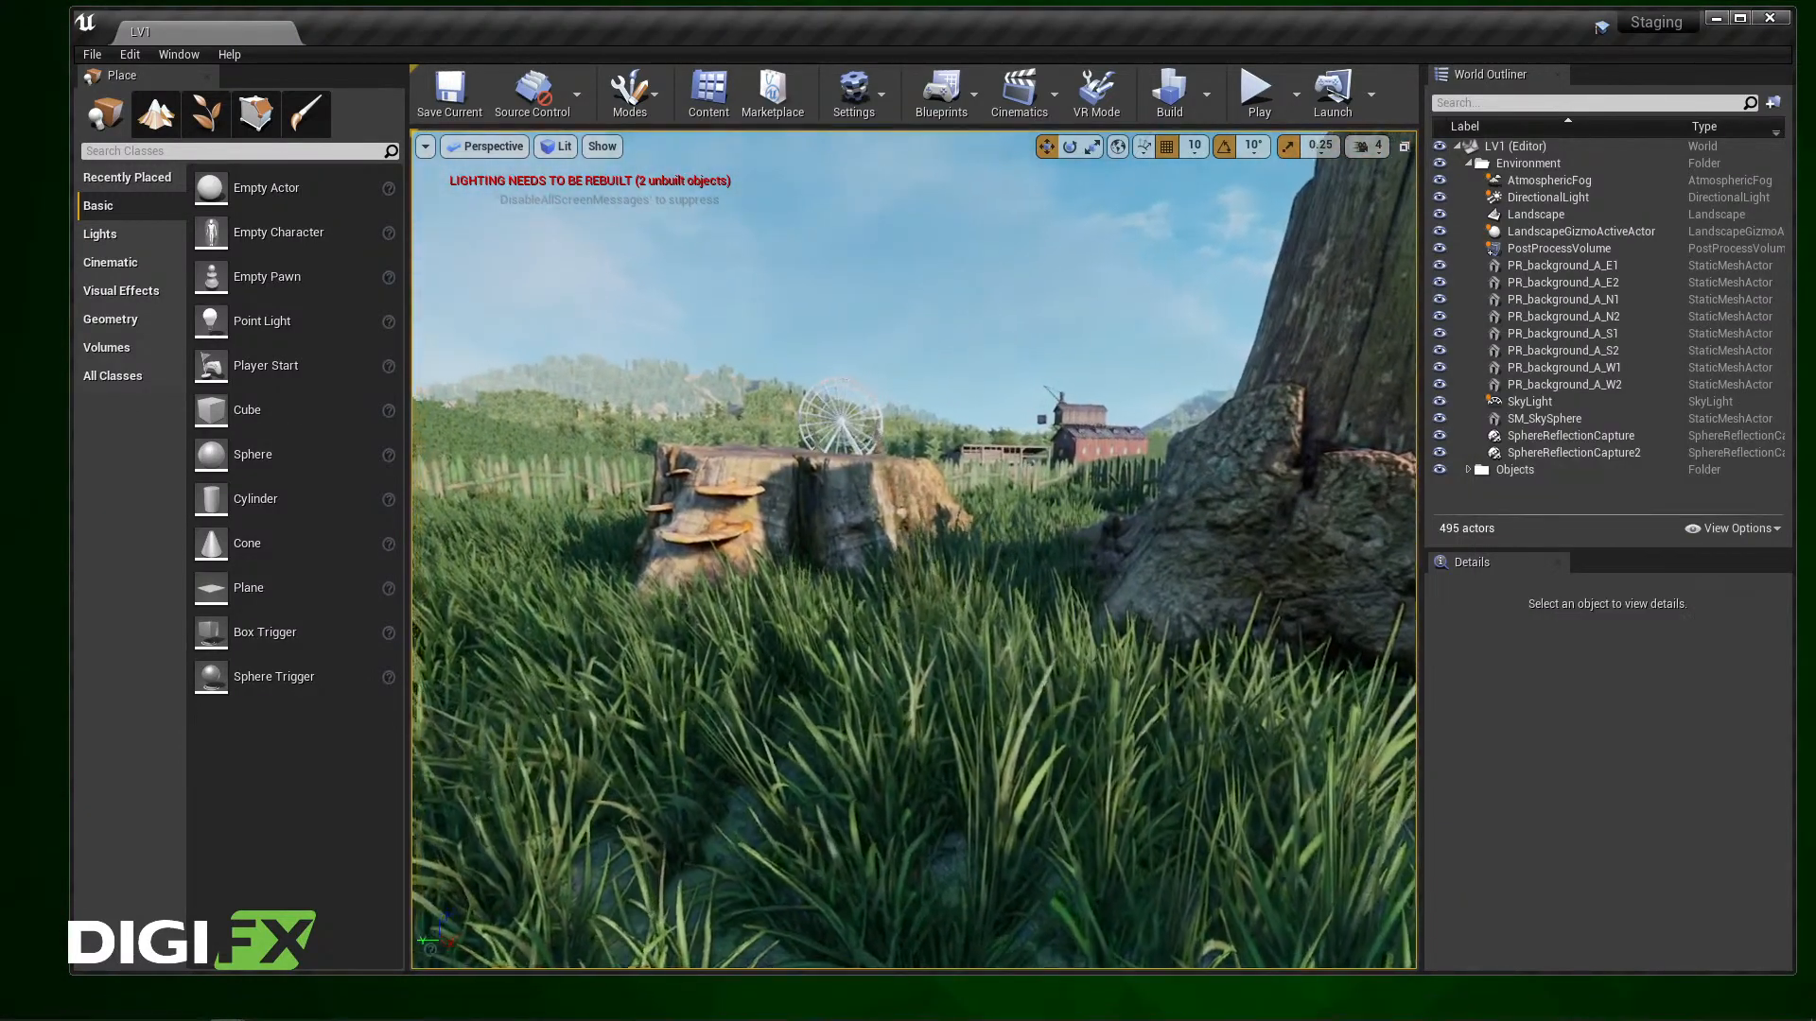
pyautogui.moveTo(913, 550); pyautogui.dragTo(1003, 467, button='right')
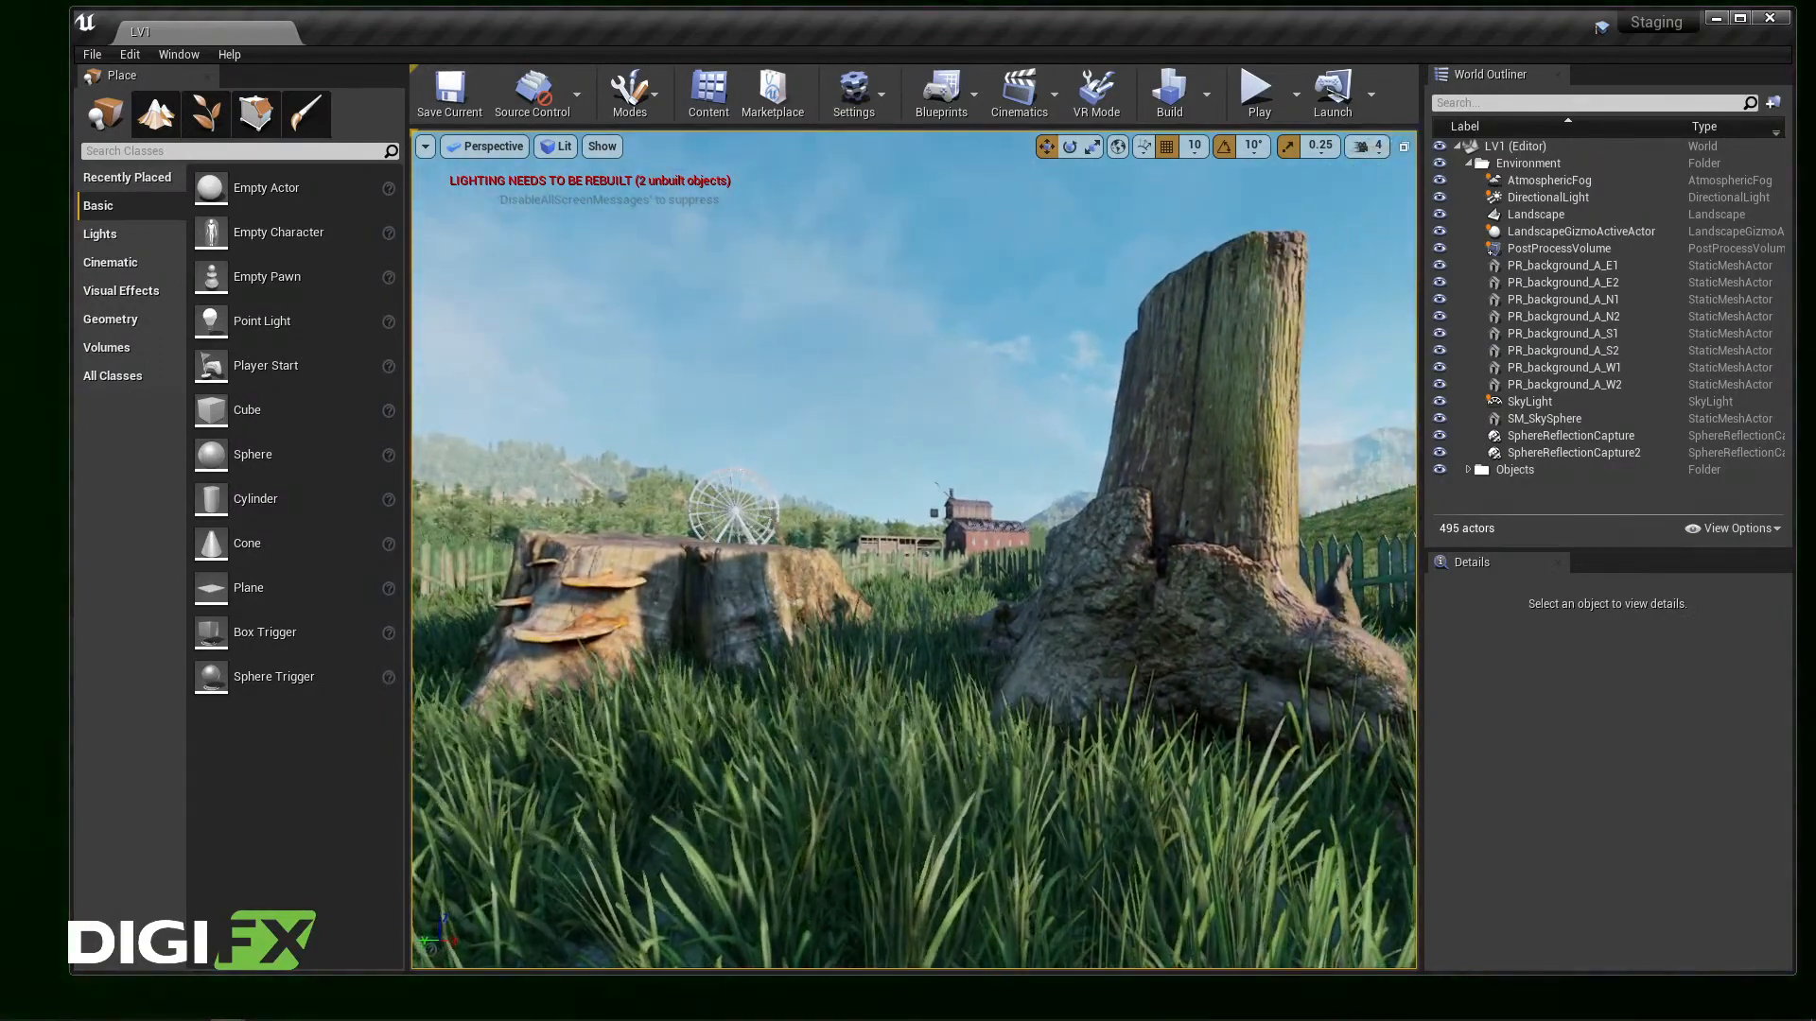
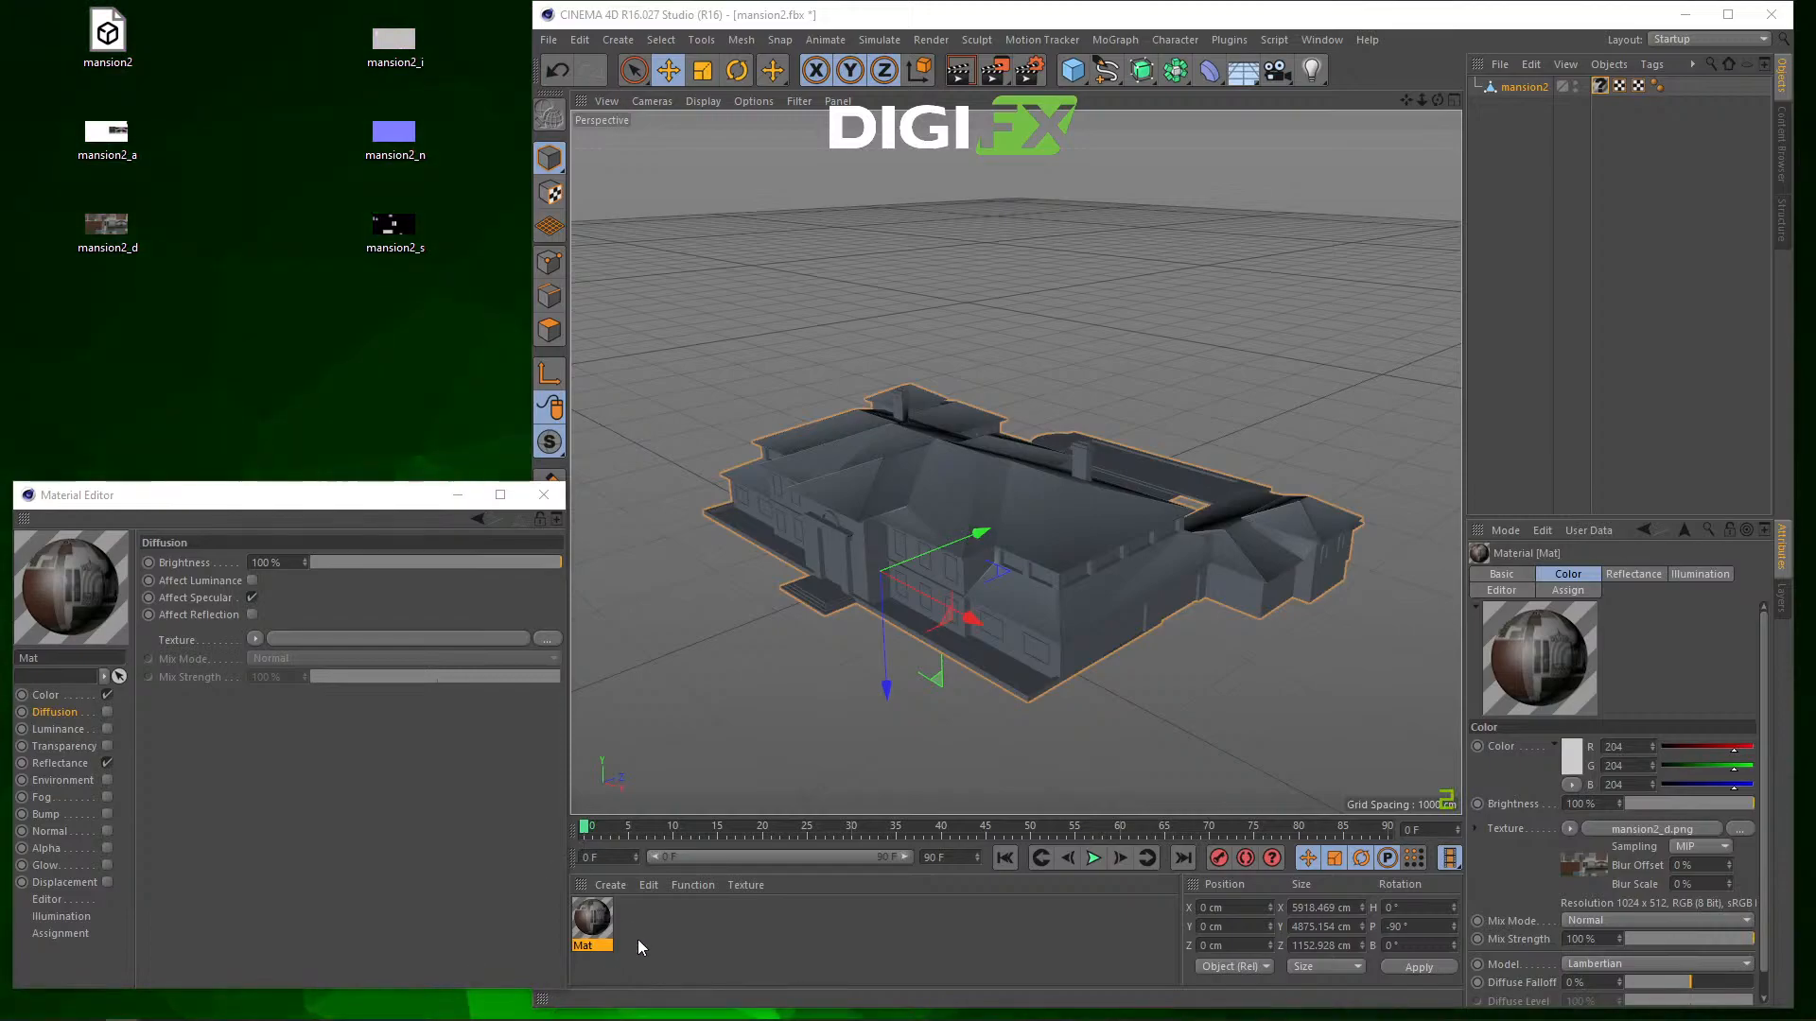
# Step: Rename the mansion's material from Mat to Color
pyautogui.rightClick(592, 954)
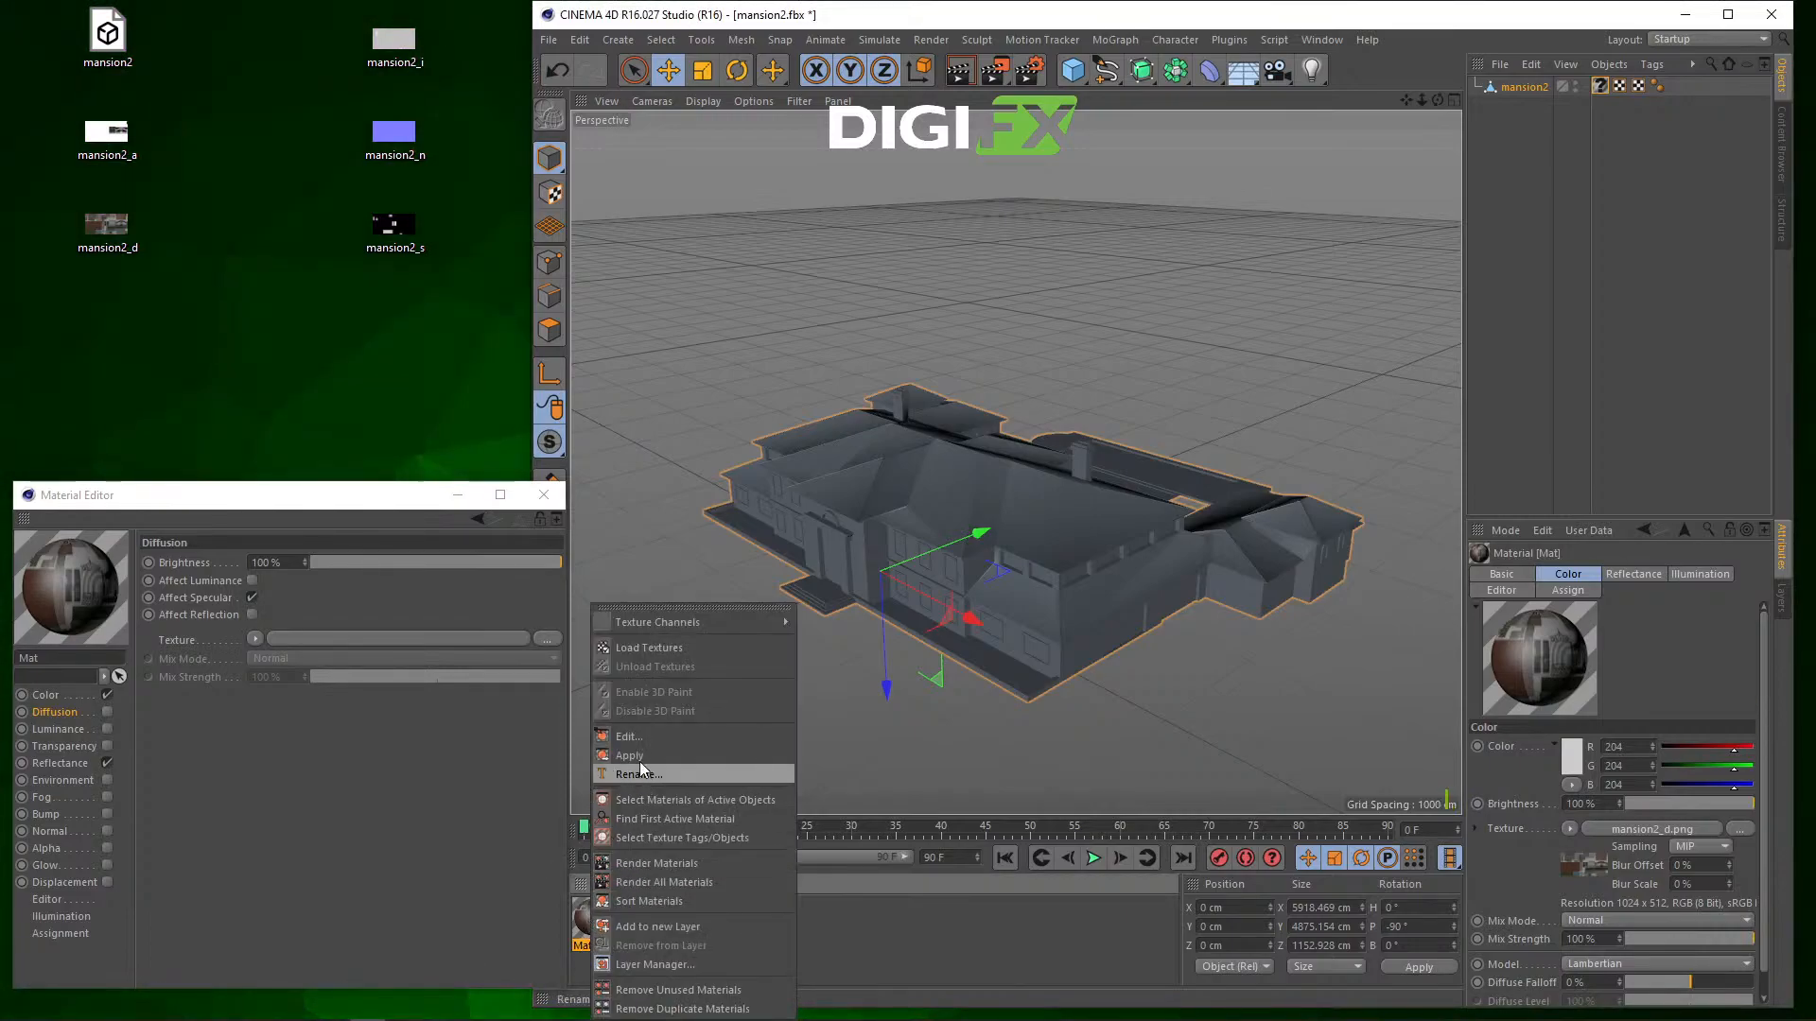
pyautogui.click(629, 737)
pyautogui.click(585, 949)
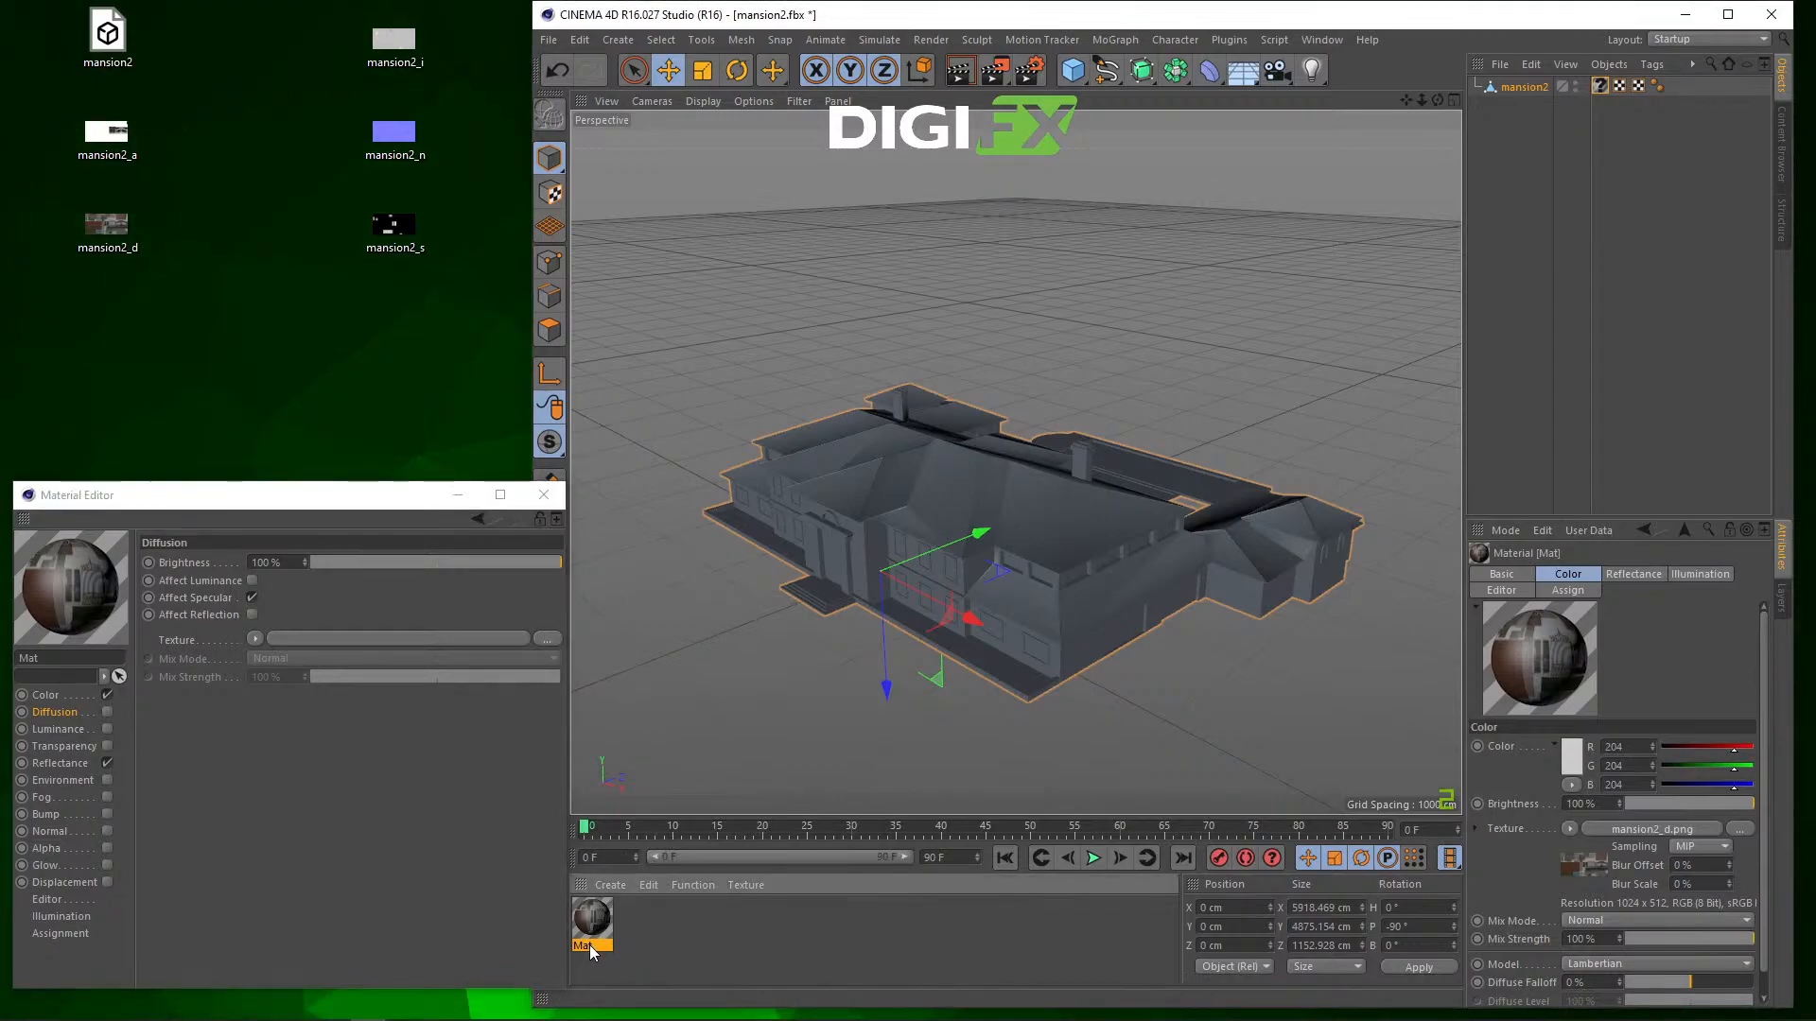
pyautogui.doubleClick(586, 946)
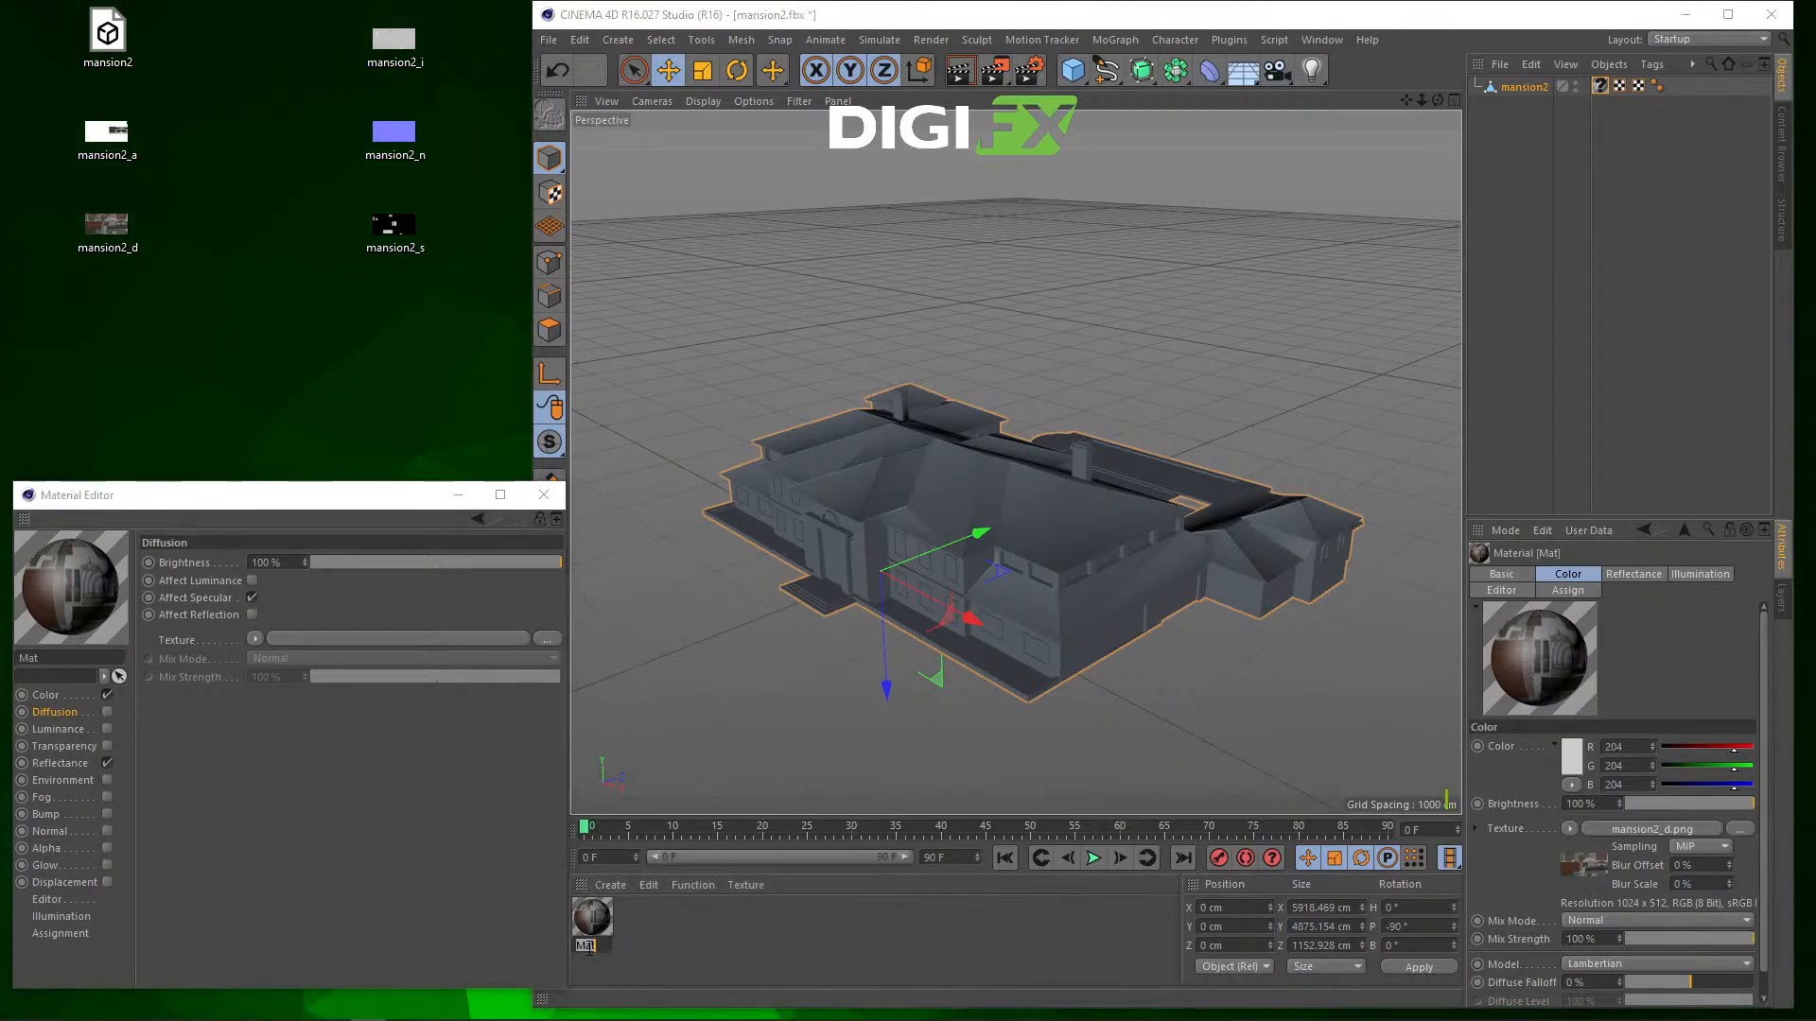
pyautogui.write('COlor')
pyautogui.press('Return')
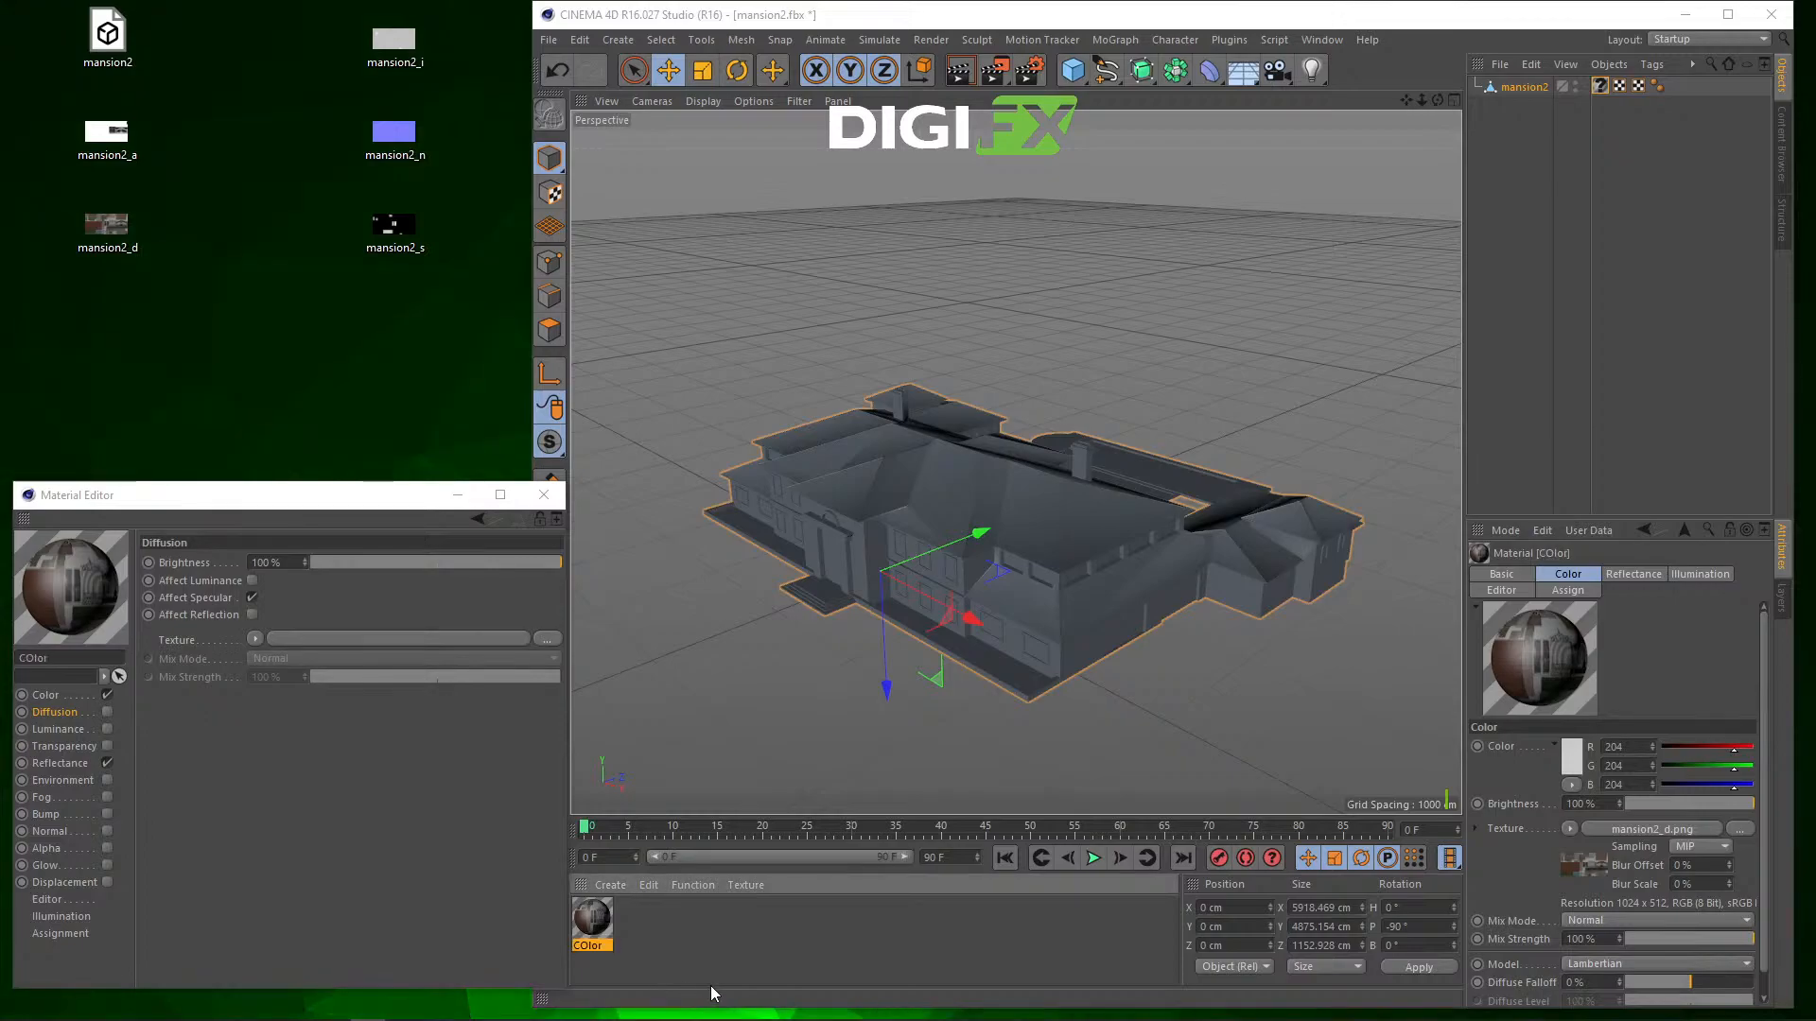
pyautogui.doubleClick(594, 945)
pyautogui.write('Color')
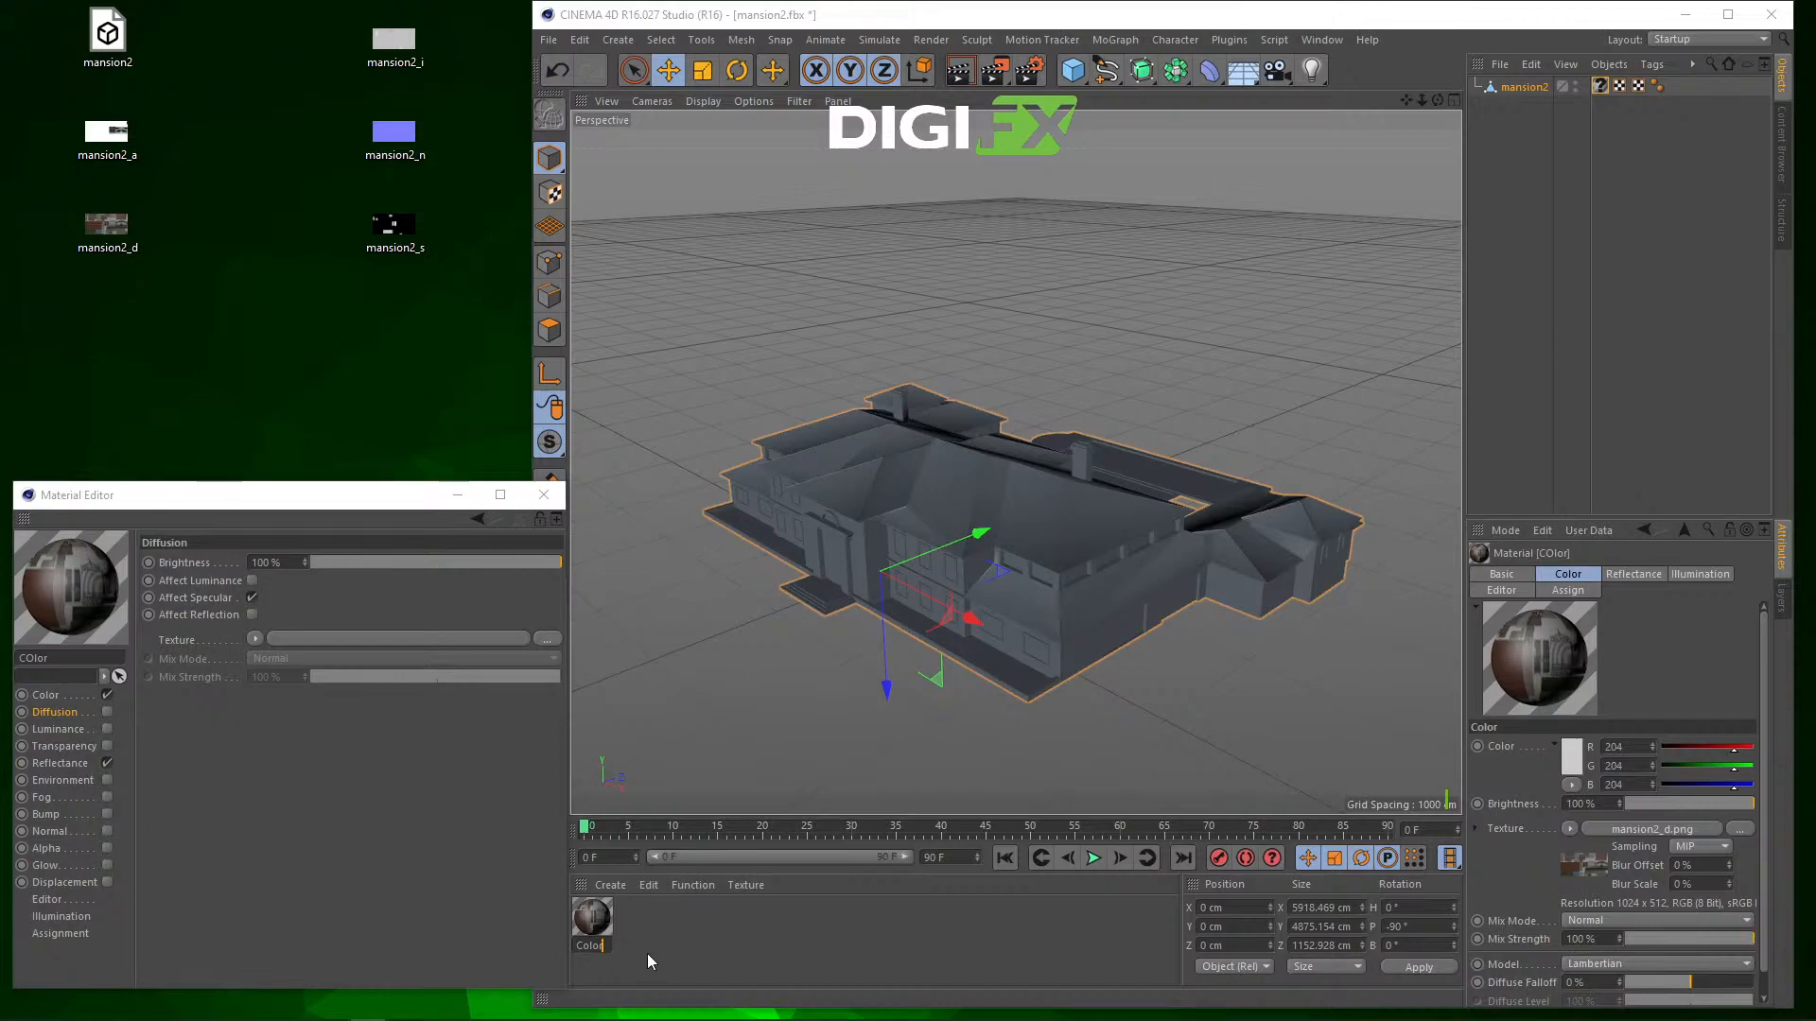
pyautogui.press('Return')
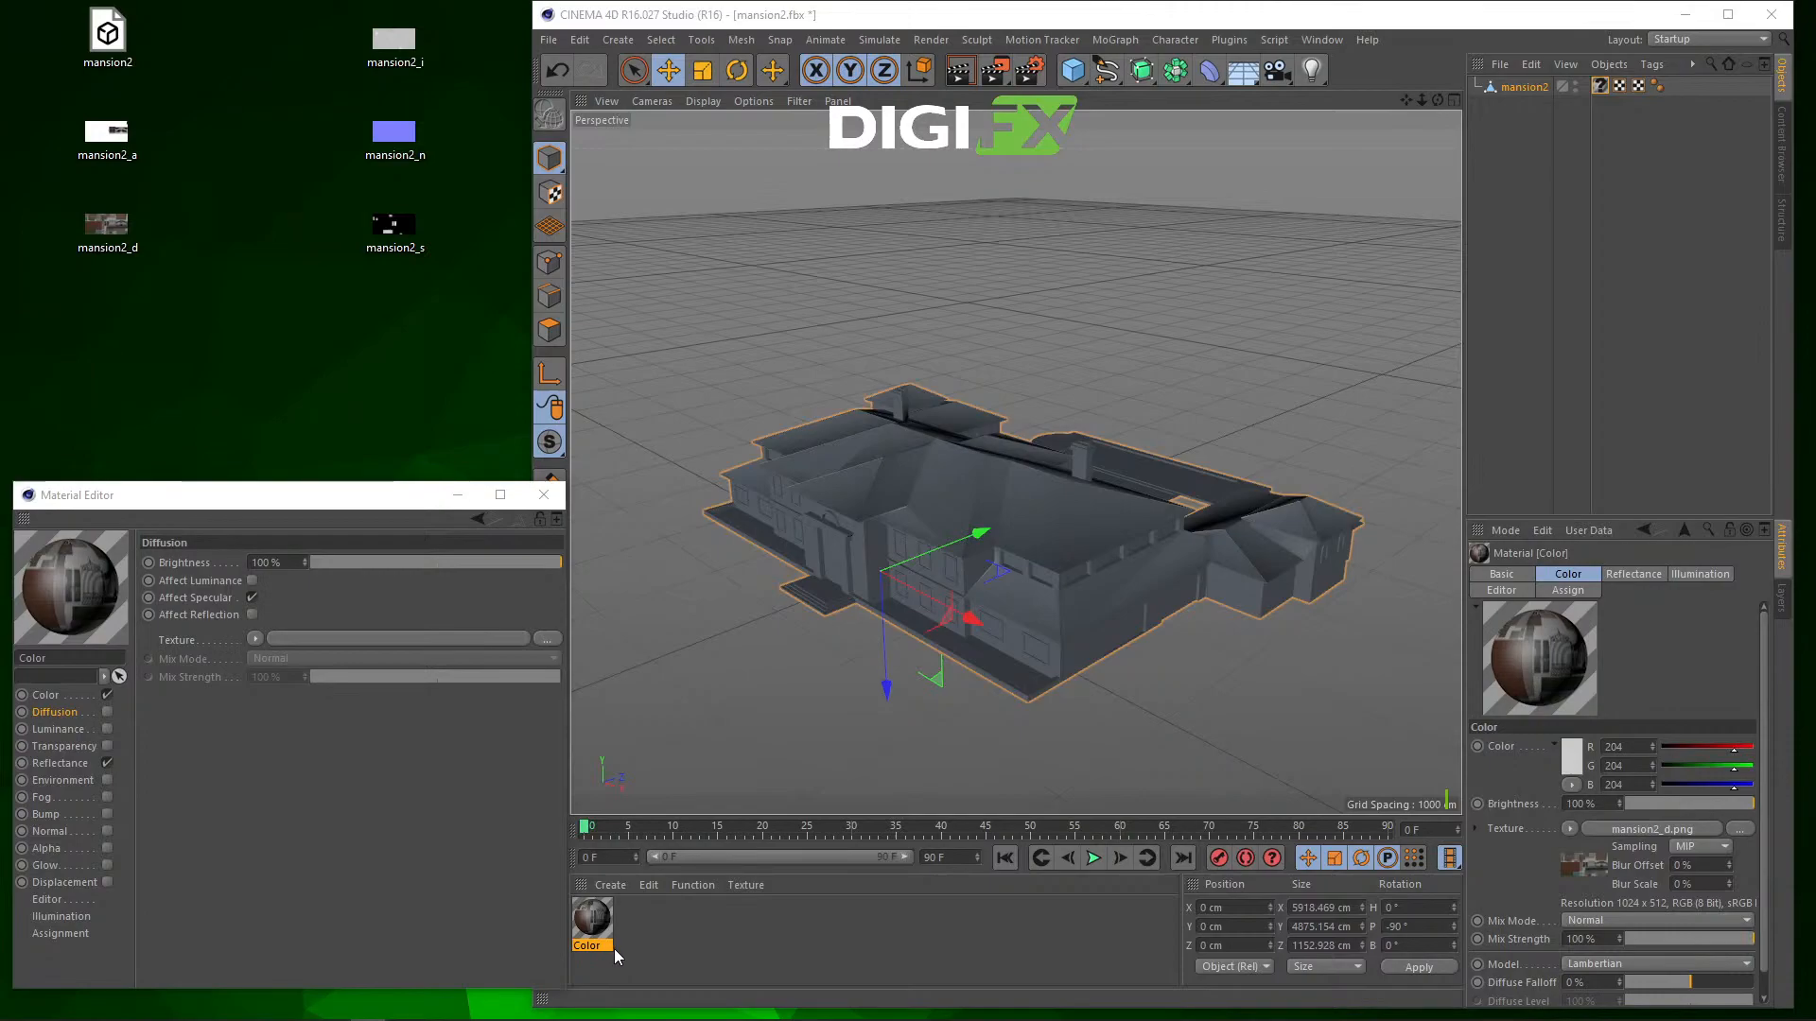
pyautogui.click(610, 826)
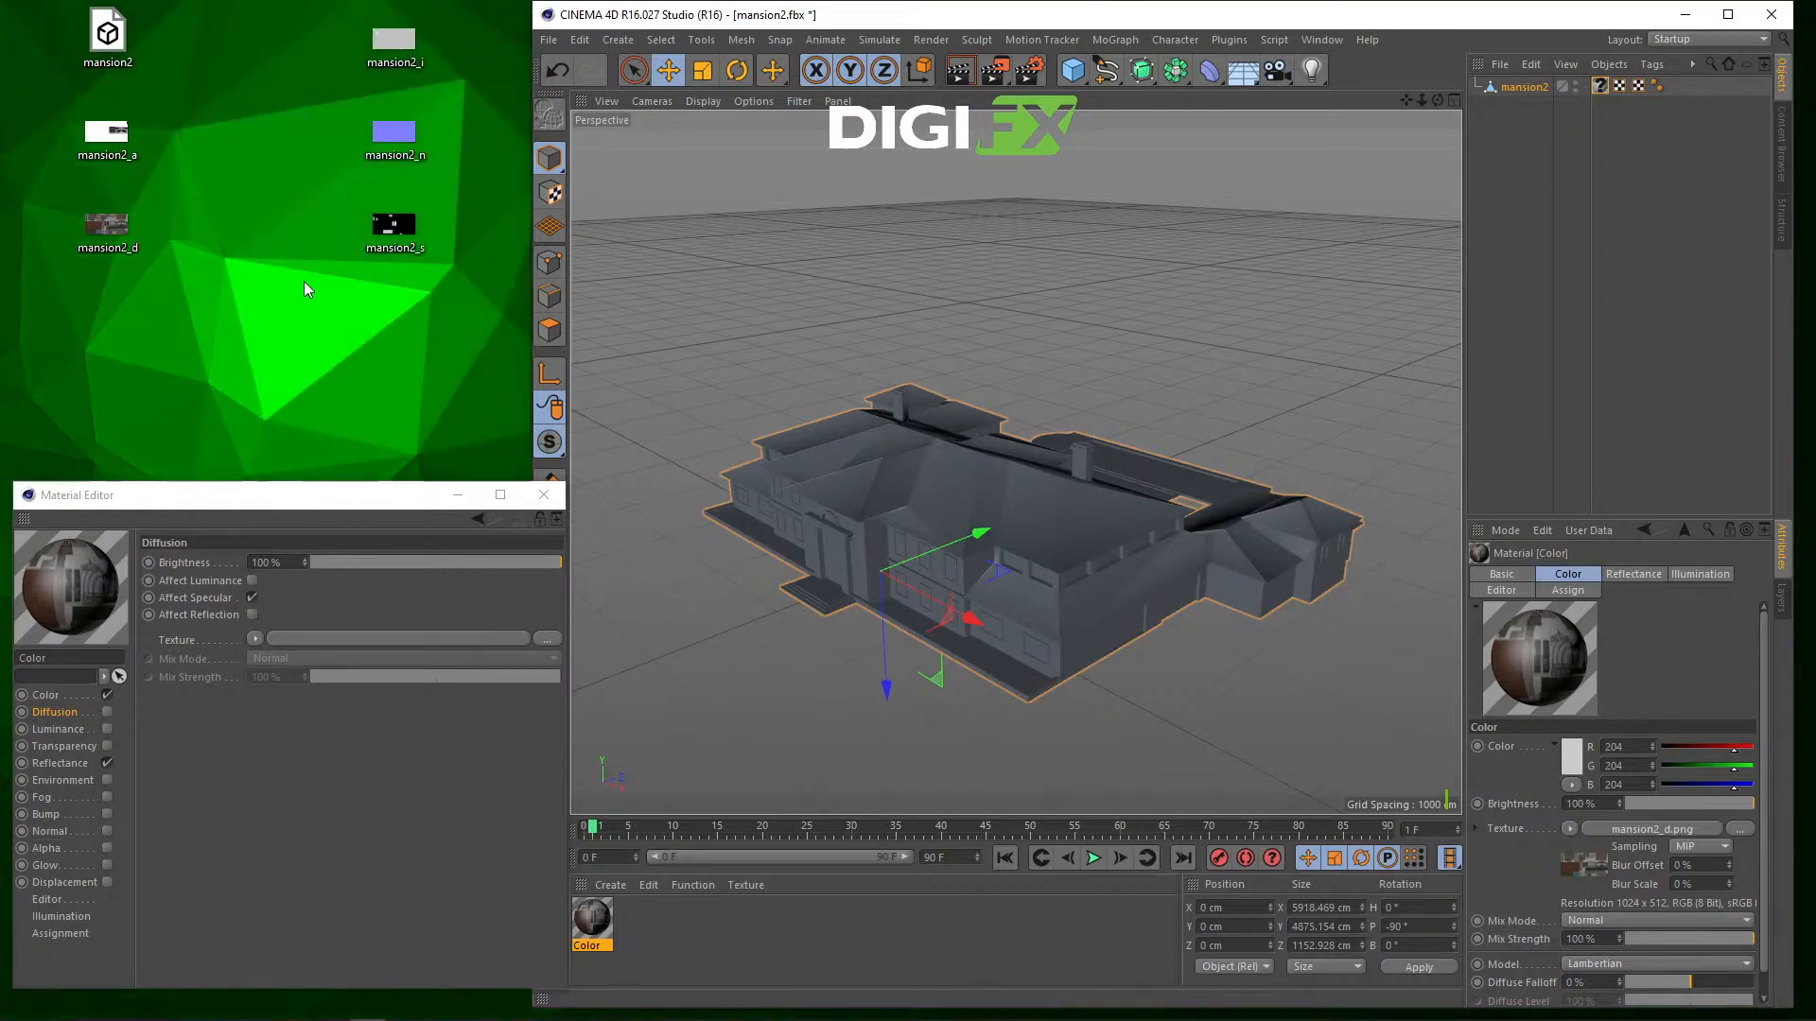
# Step: Load mansion2_n.png into the Color material's Normal channel, turning the Normal channel on and the Reflectance channel off
pyautogui.moveTo(394, 135); pyautogui.dragTo(668, 767)
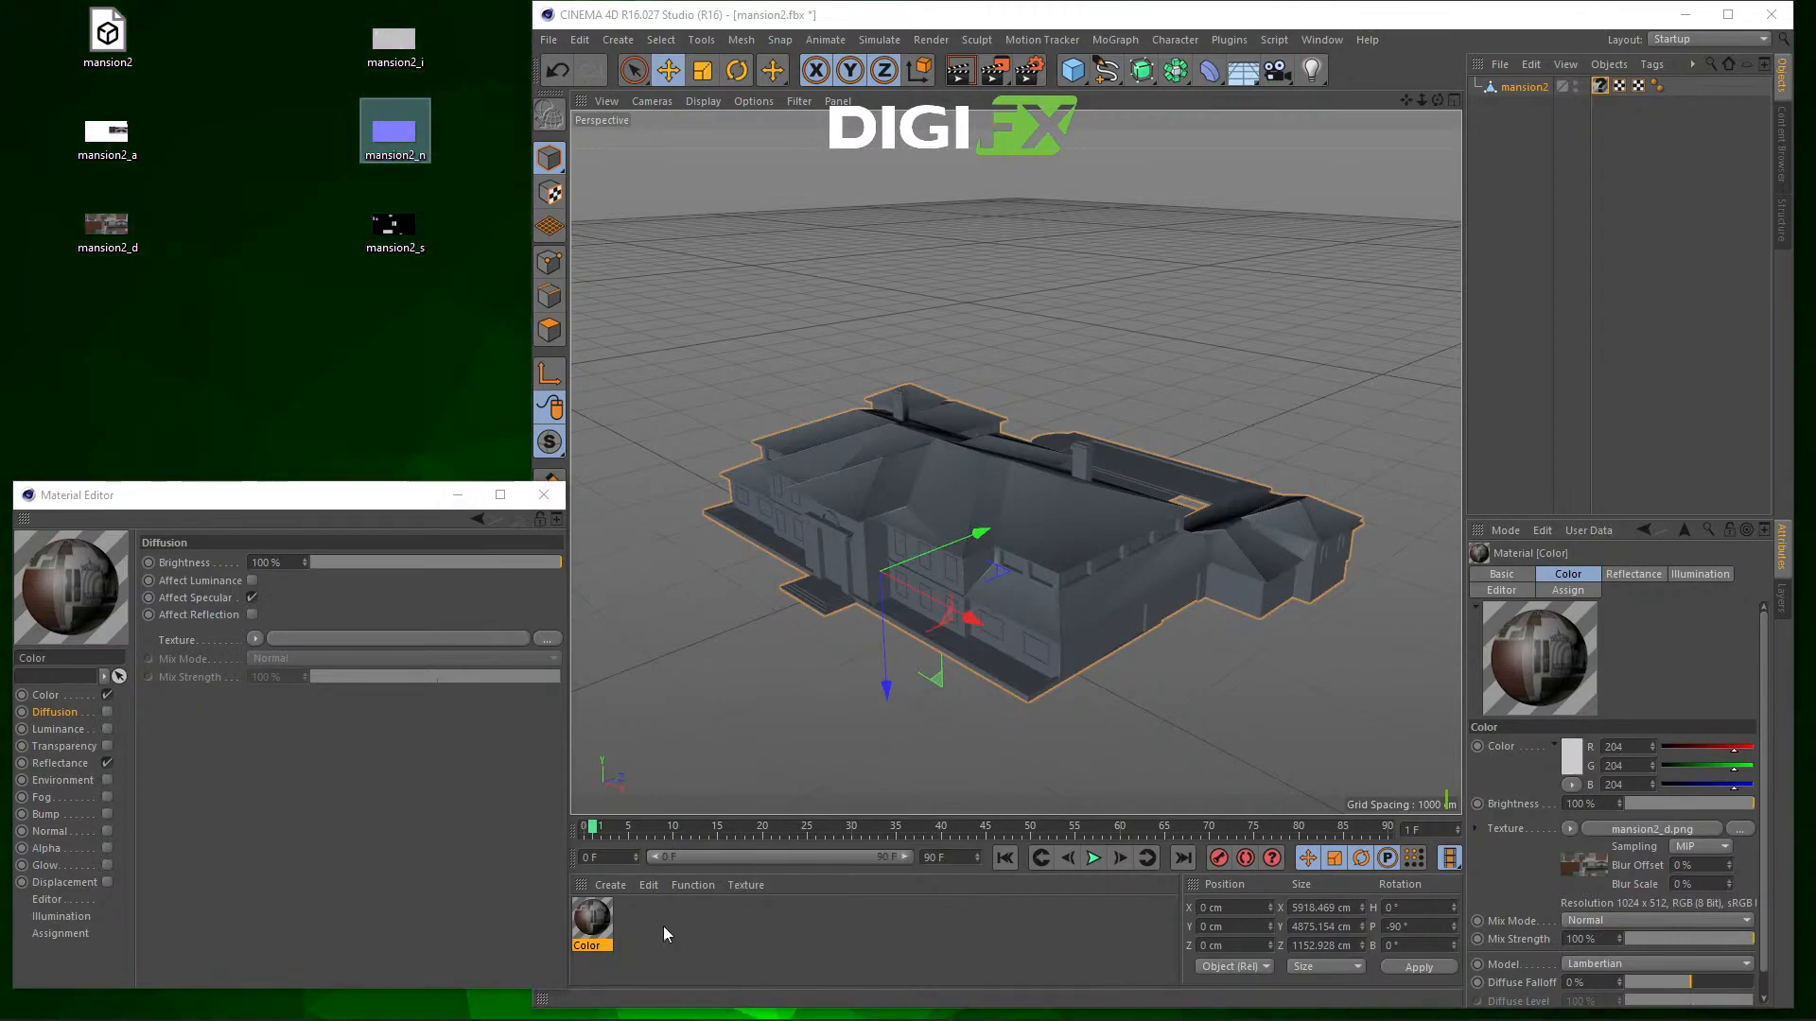
pyautogui.doubleClick(593, 918)
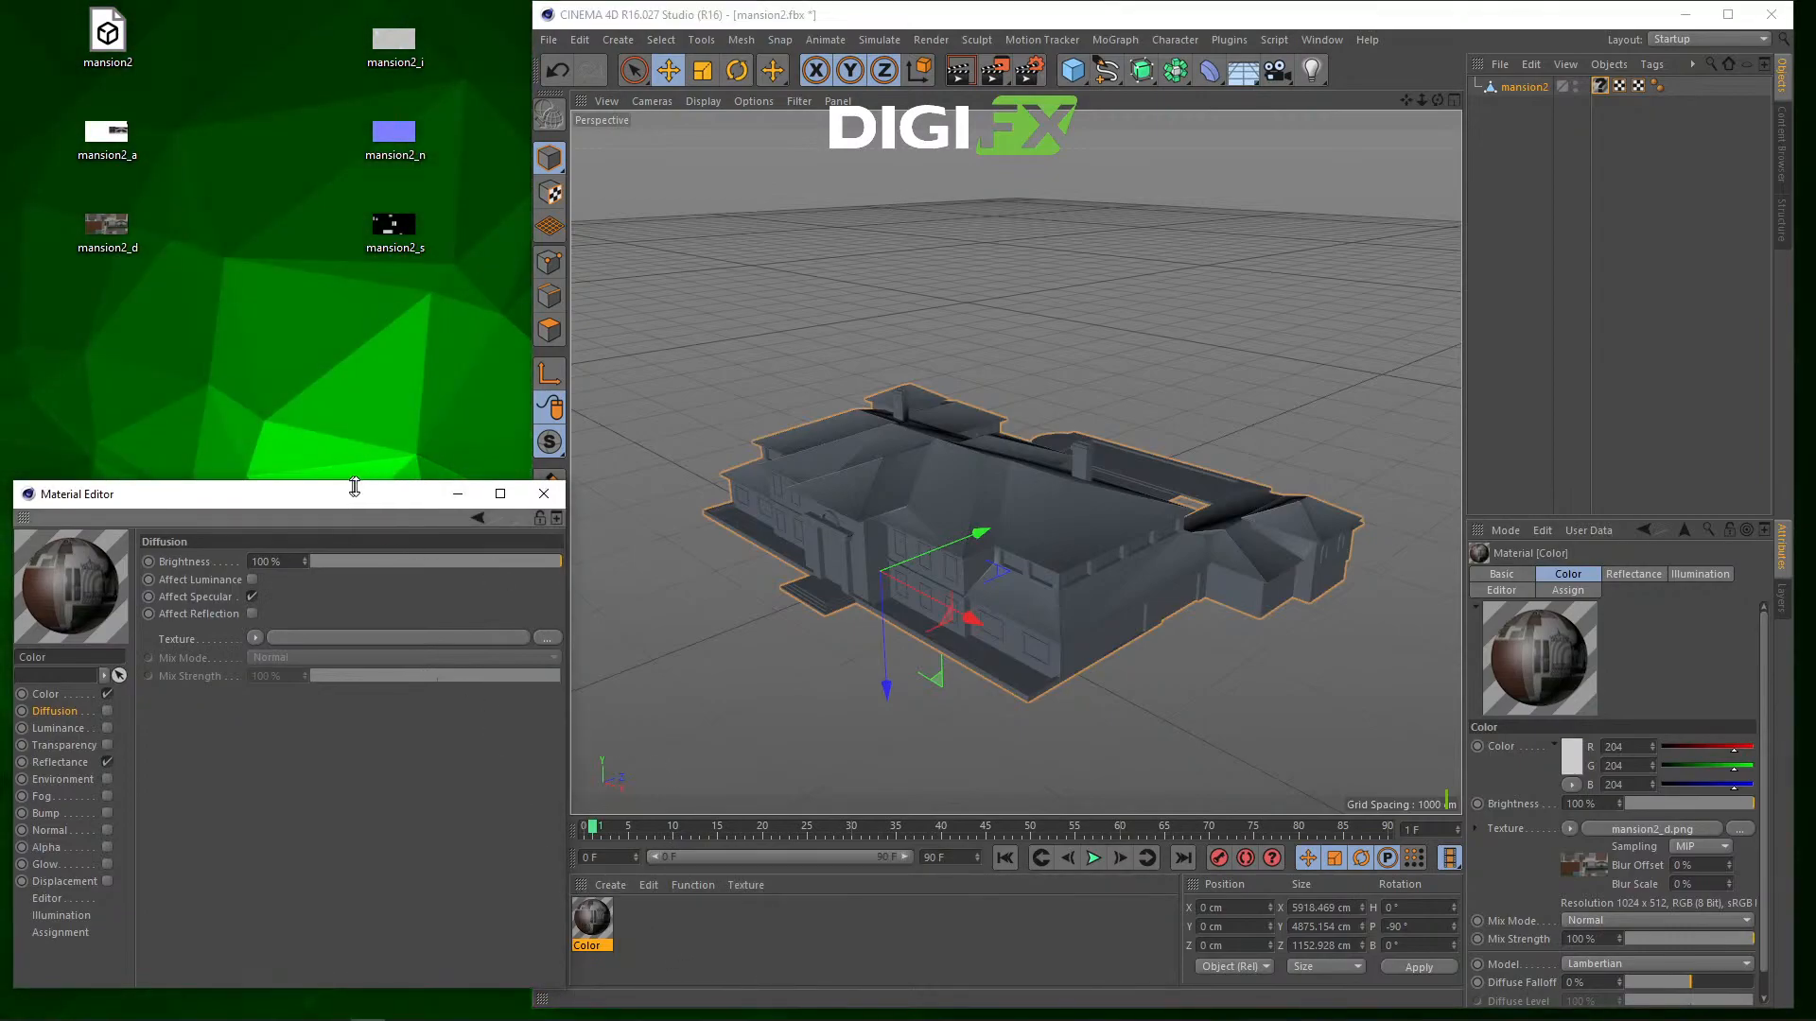
pyautogui.moveTo(428, 502); pyautogui.dragTo(1559, 424)
pyautogui.click(1182, 754)
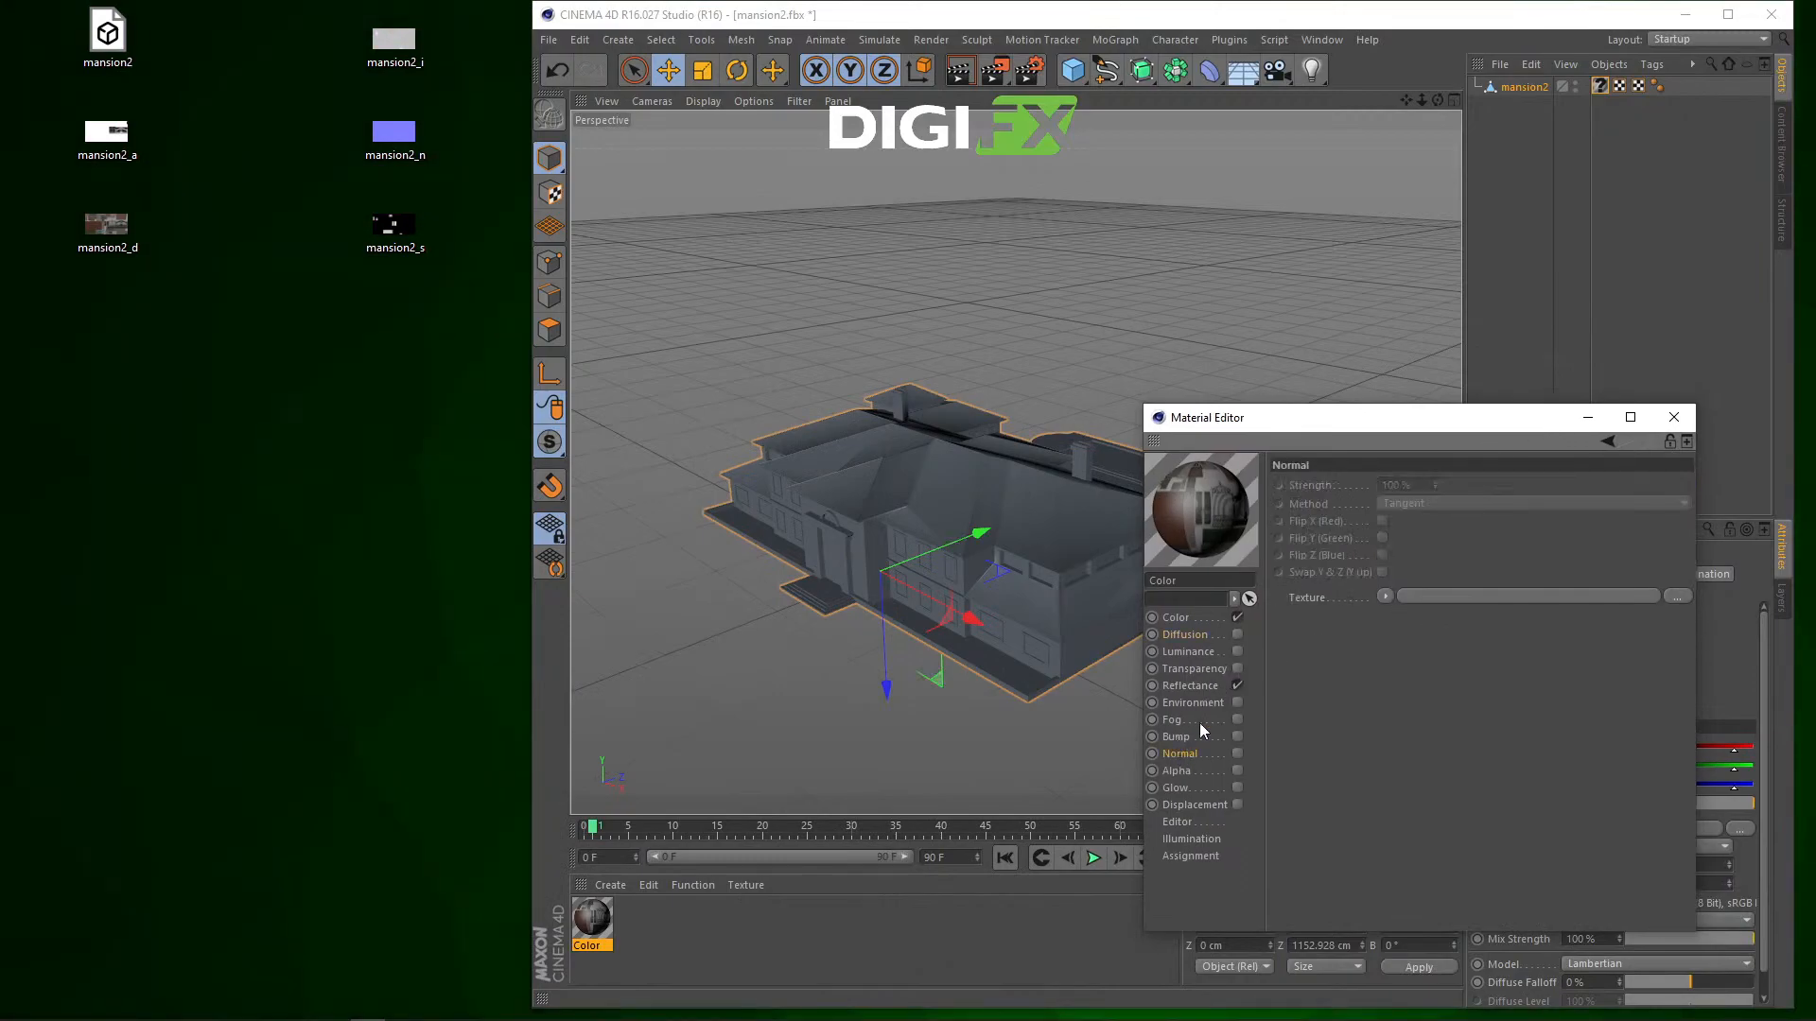
pyautogui.moveTo(399, 144); pyautogui.dragTo(1475, 597)
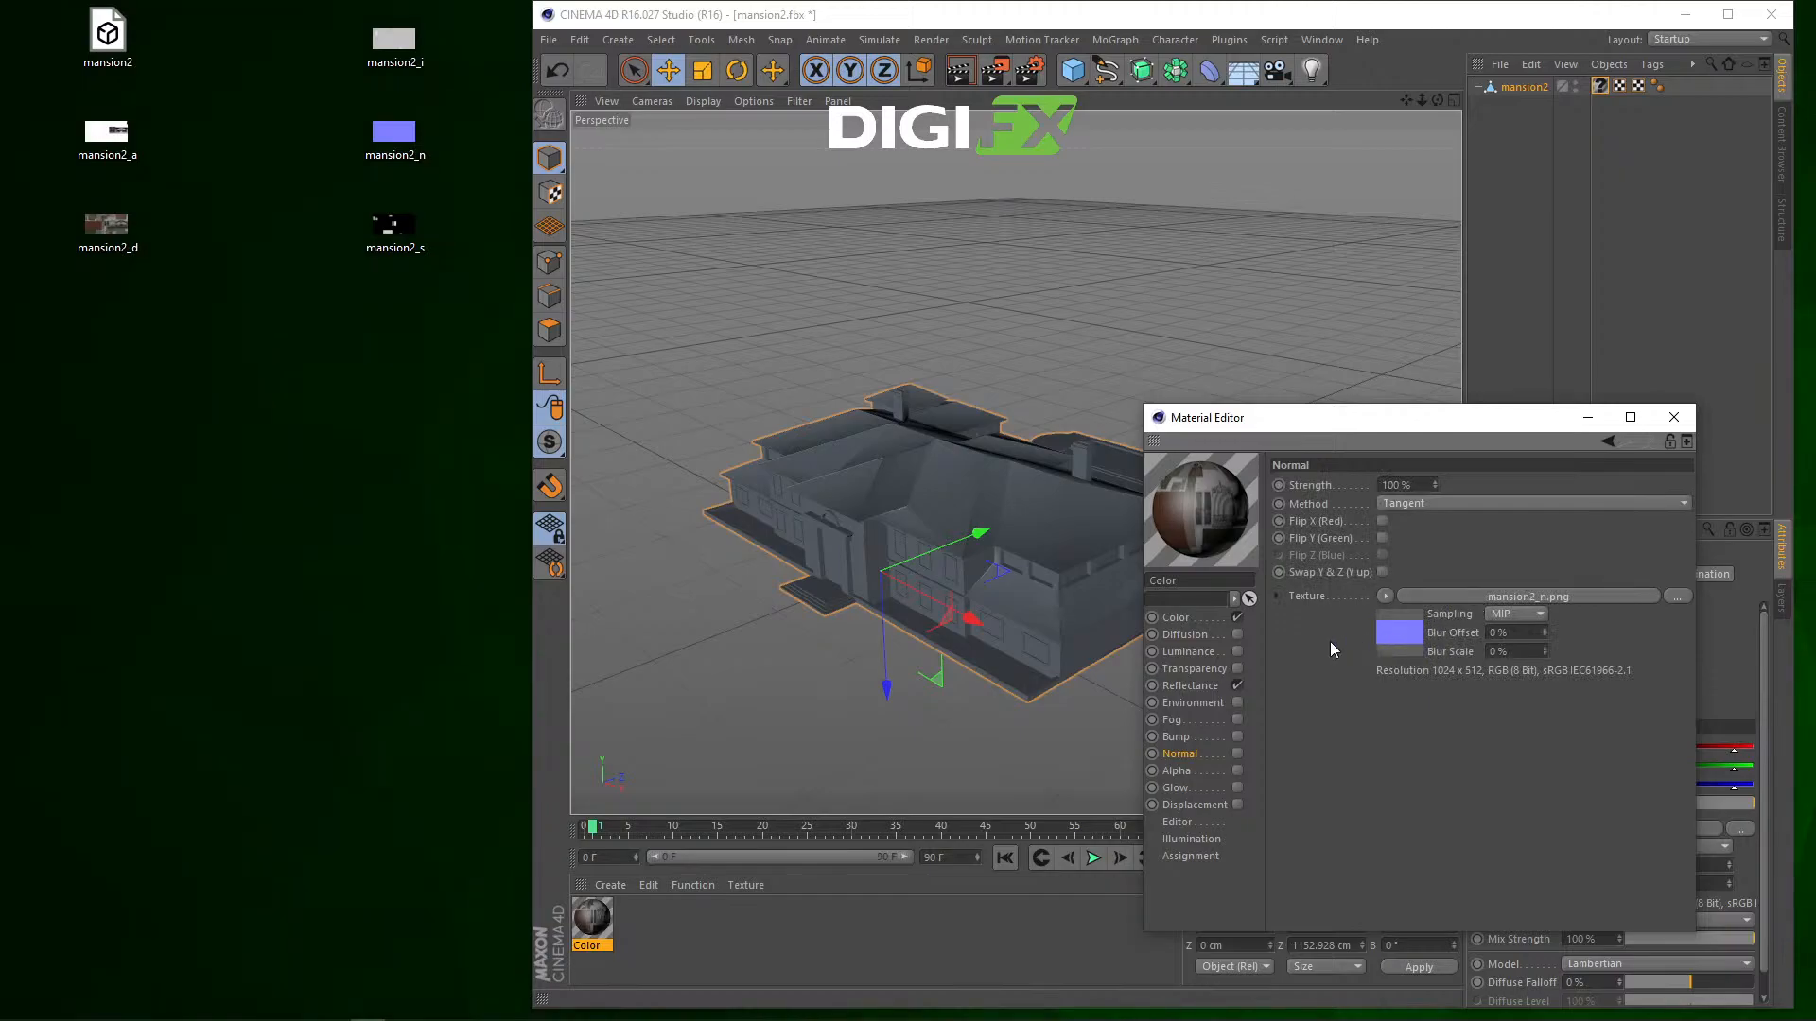
pyautogui.click(1236, 754)
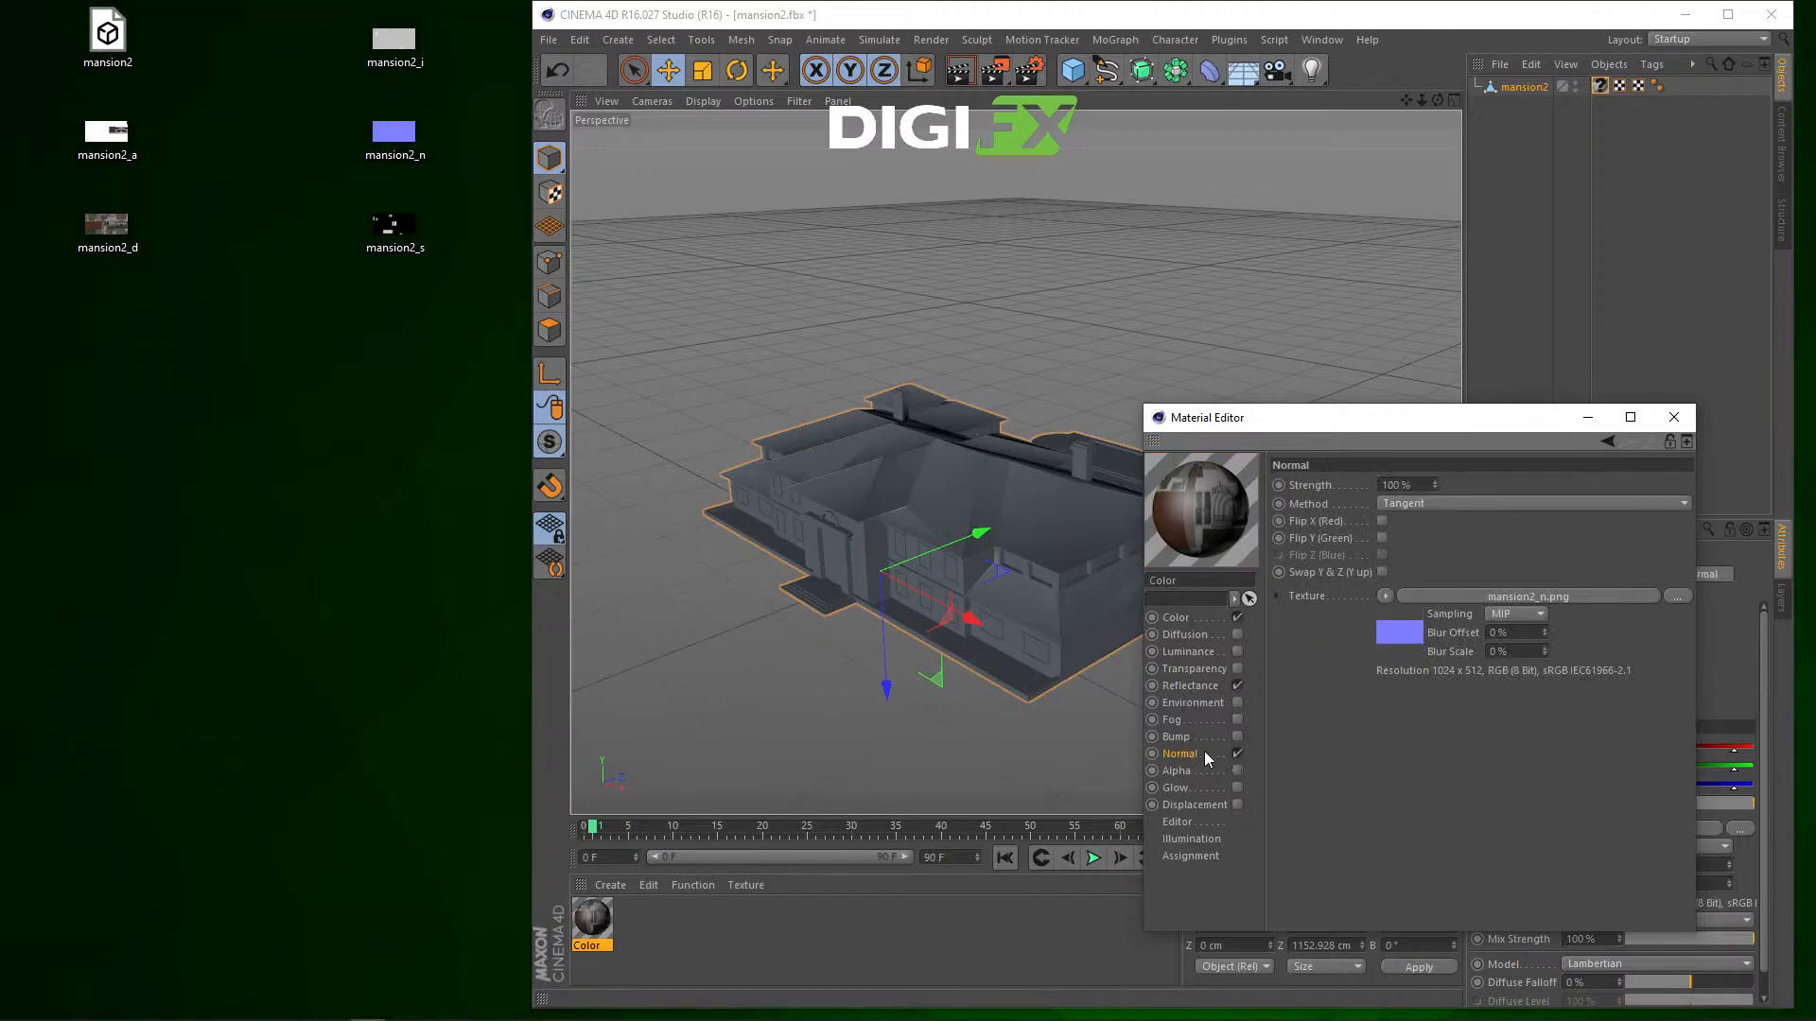
pyautogui.moveTo(1423, 418); pyautogui.dragTo(1398, 393)
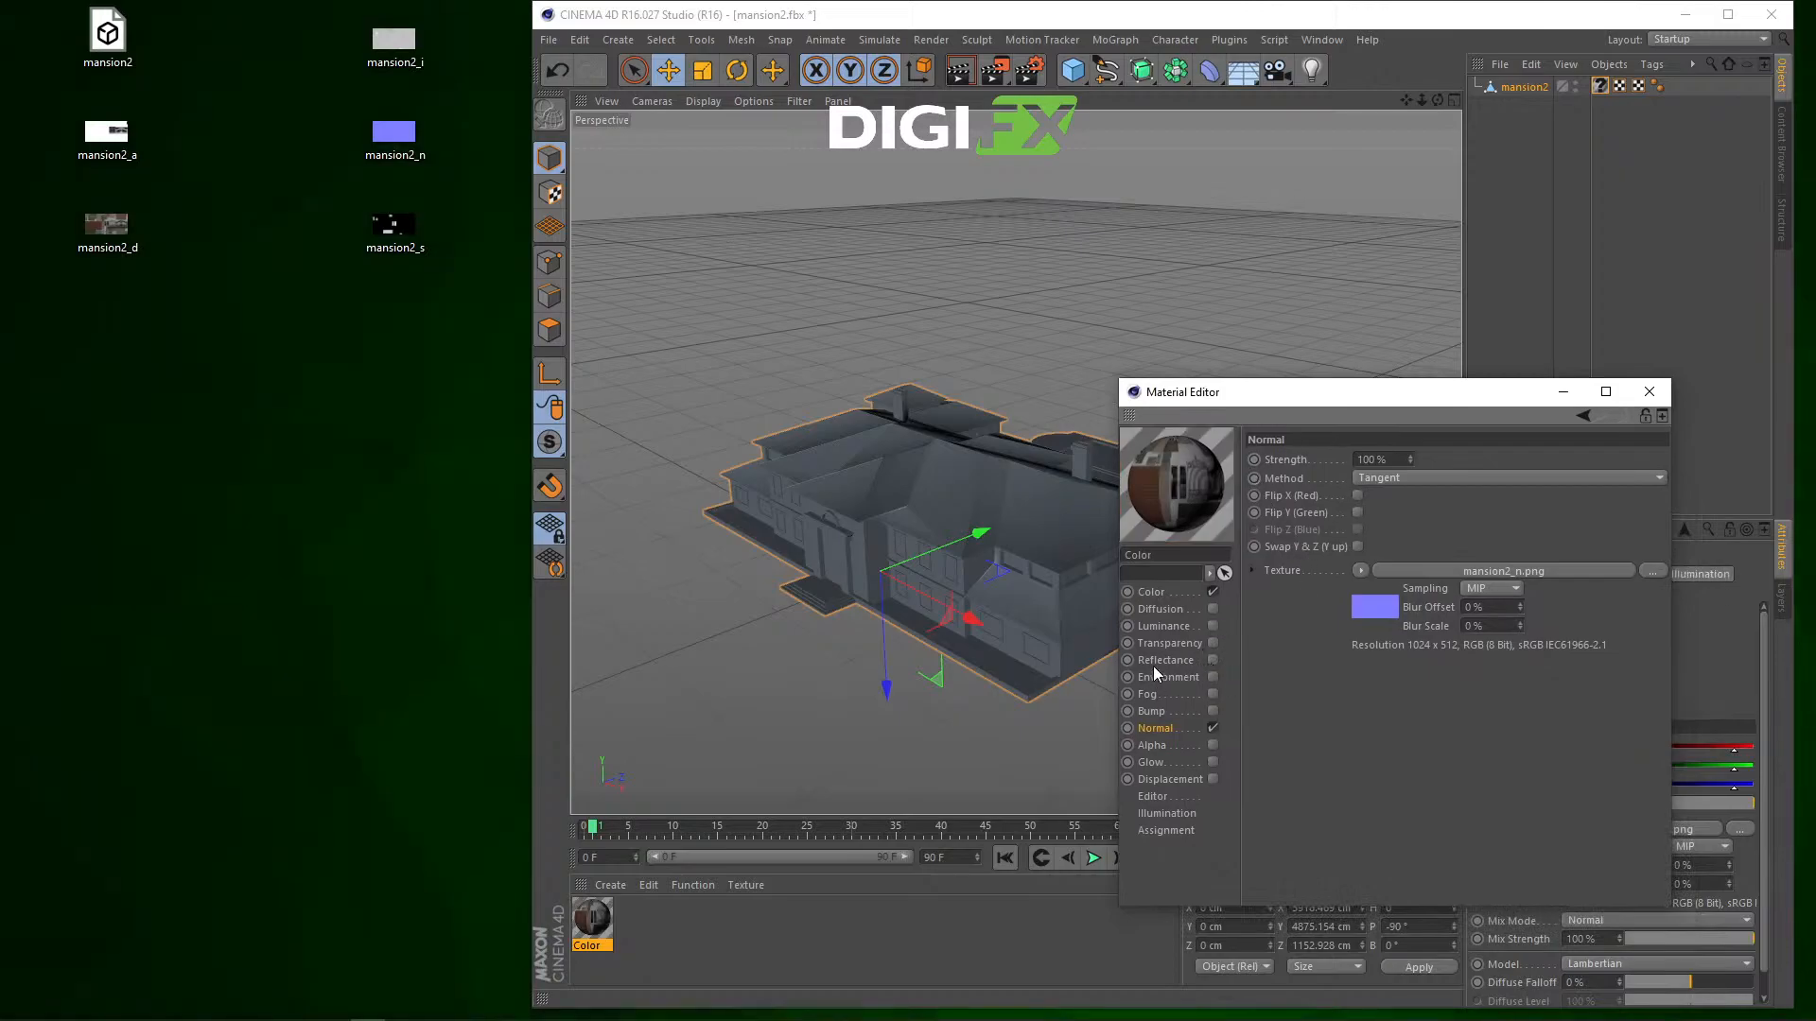
# Step: Move the mansion2_d and mansion2_a files on the desktop below mansion2_s, in line with the other texture maps
pyautogui.click(380, 250)
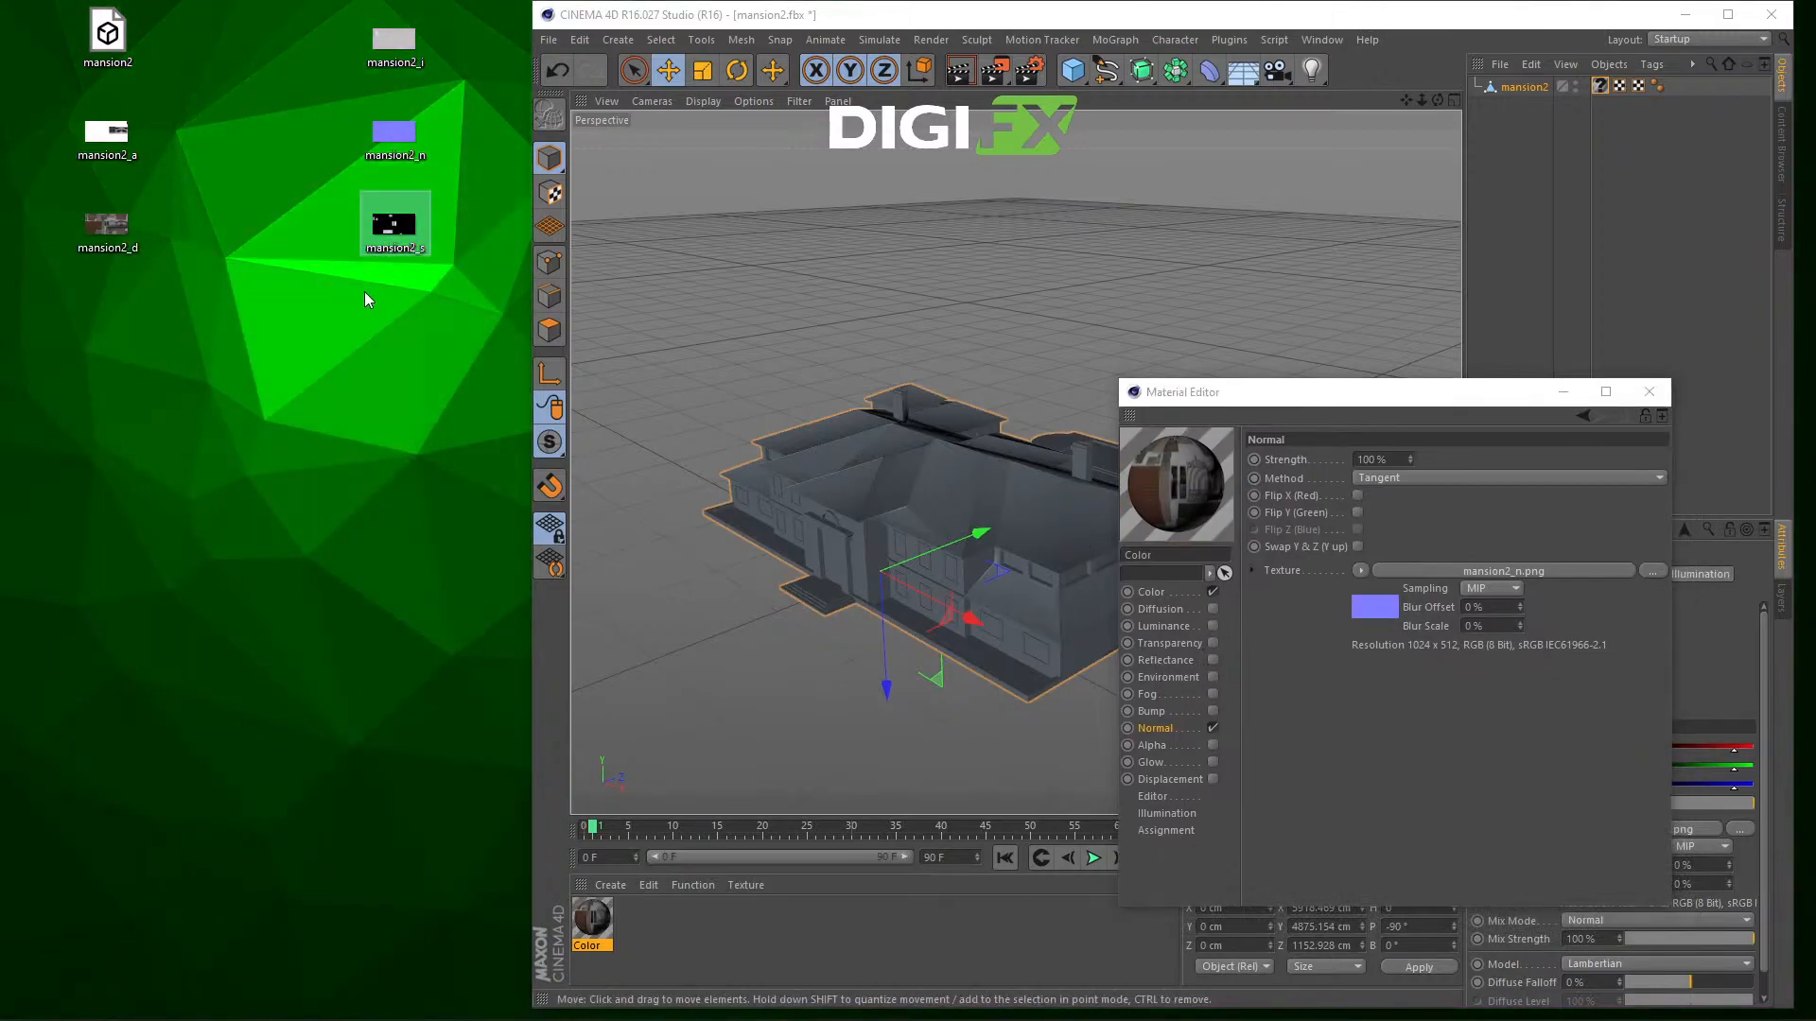
pyautogui.moveTo(107, 227); pyautogui.dragTo(391, 404)
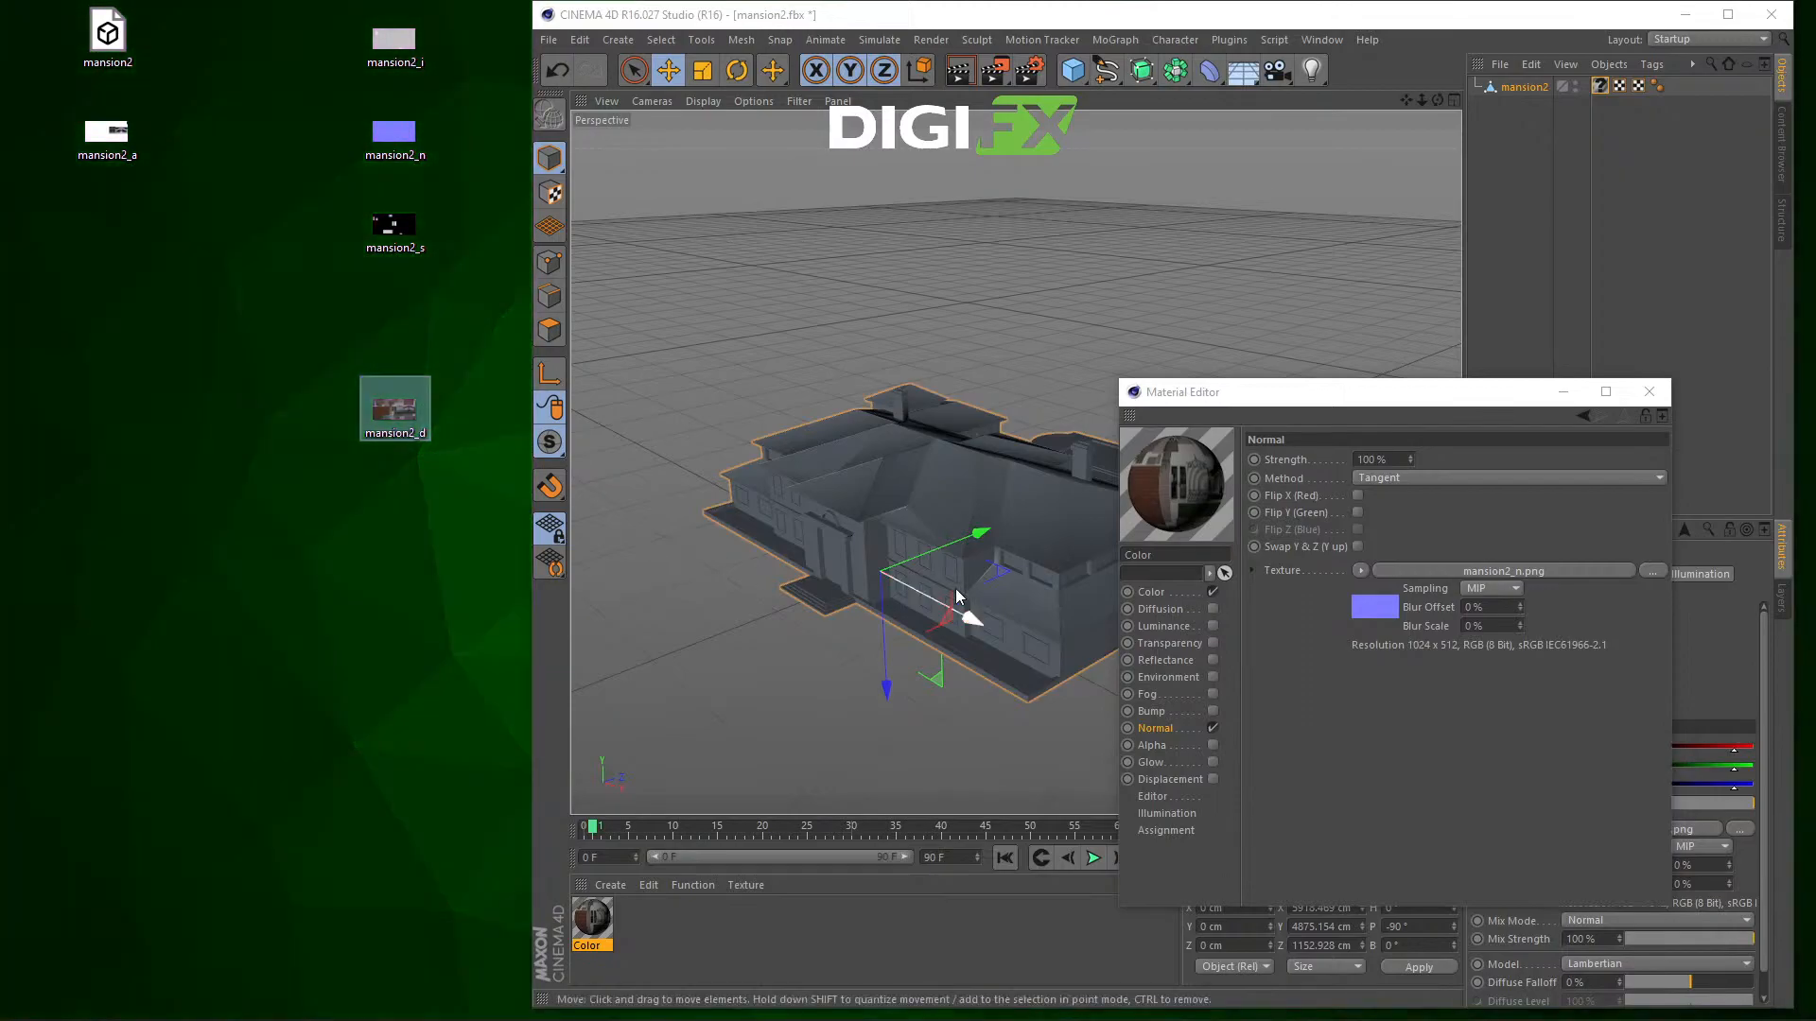
pyautogui.click(1156, 608)
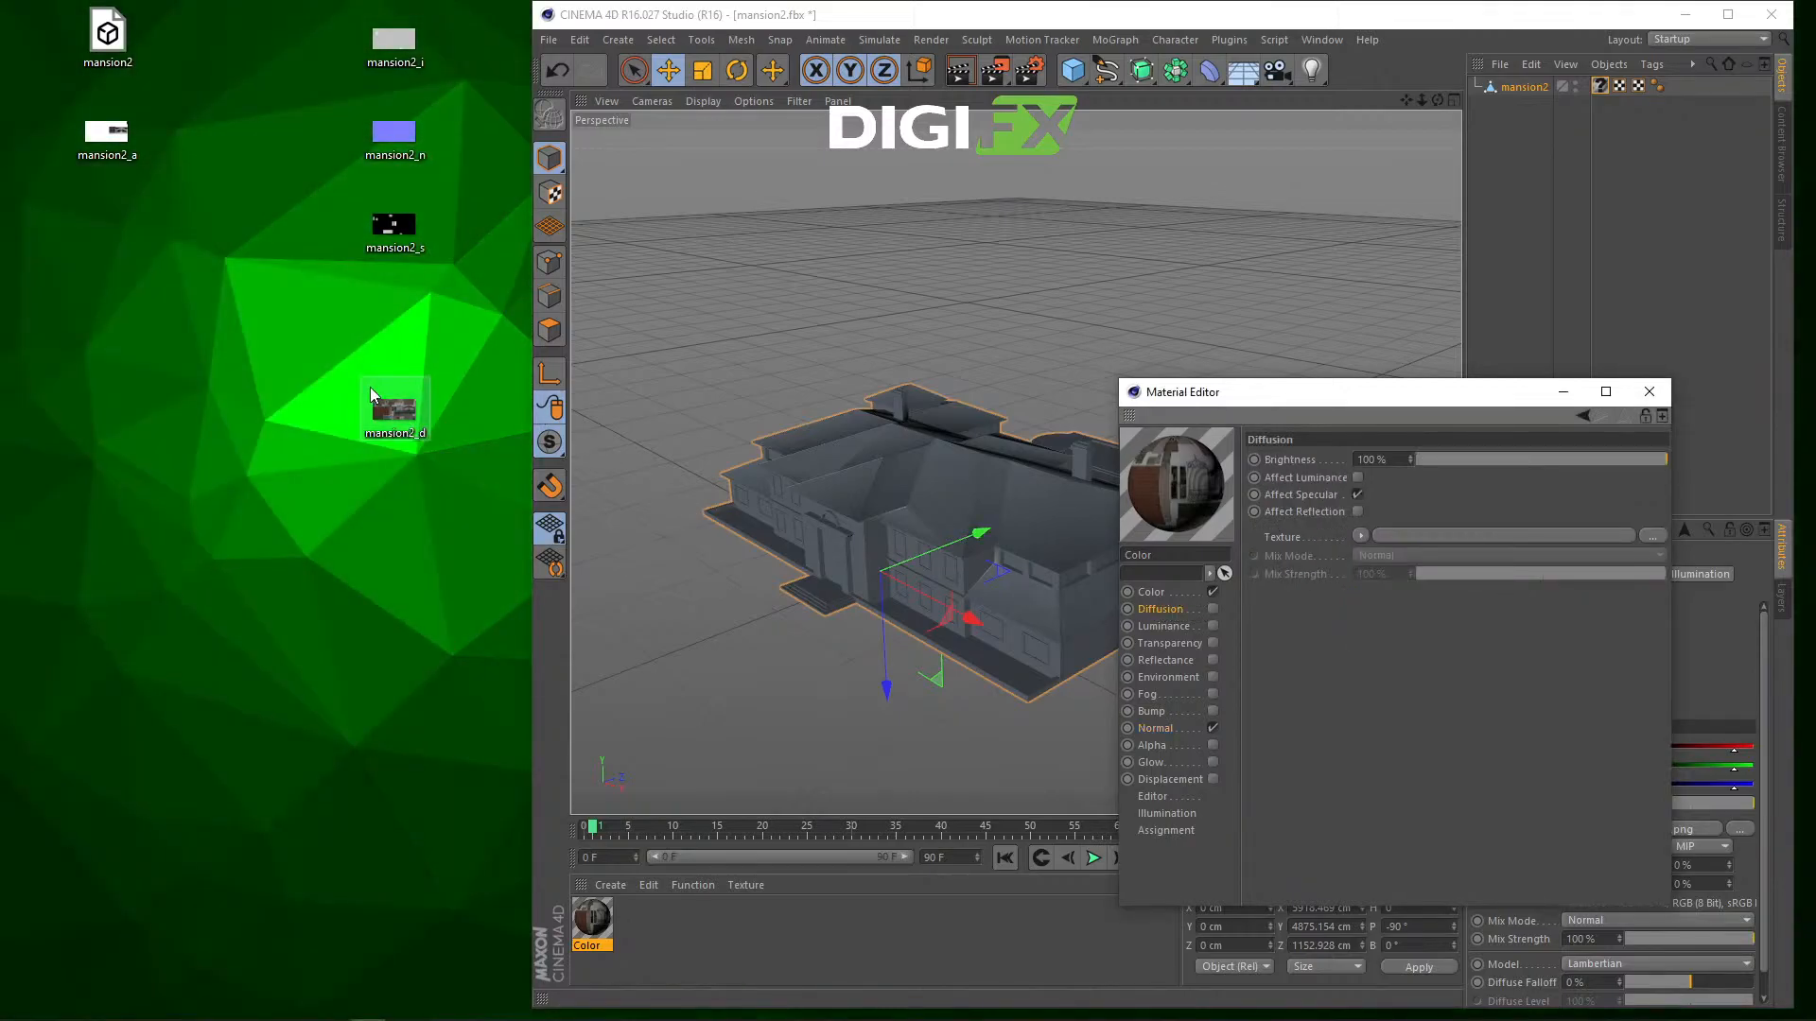
pyautogui.moveTo(107, 132); pyautogui.dragTo(392, 314)
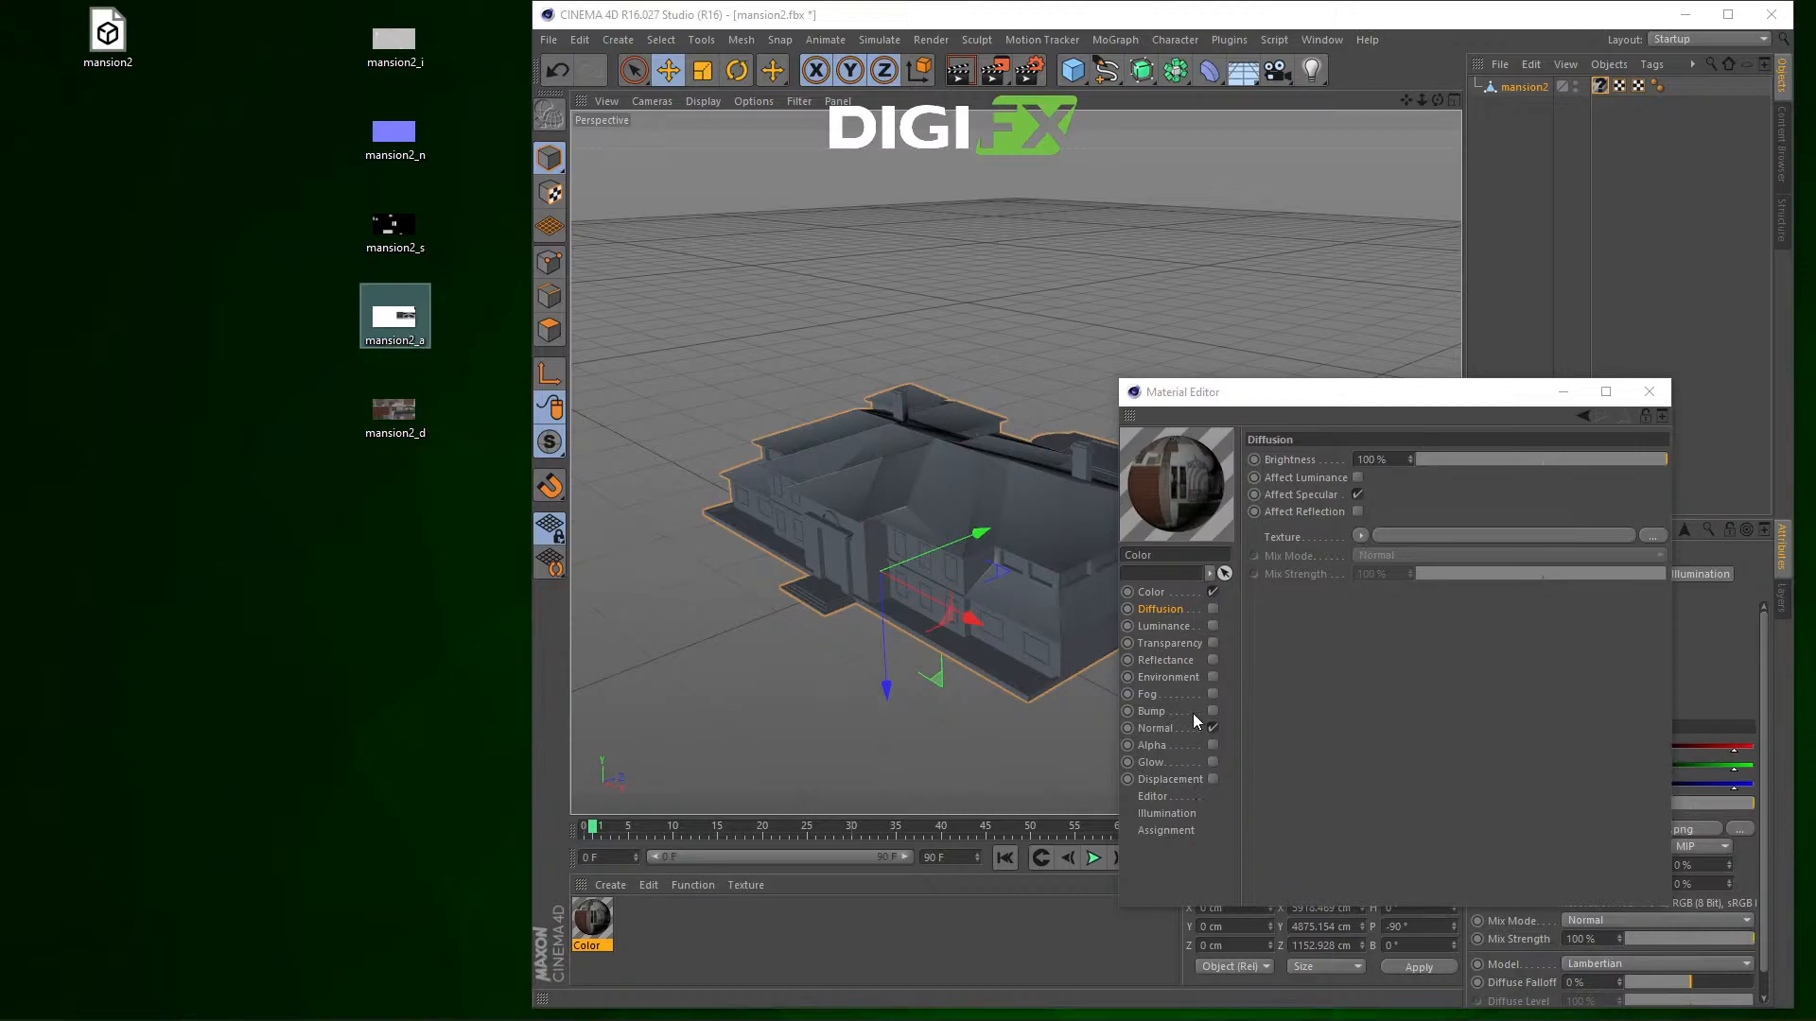
# Step: Try the Ambient Occlusion effect and mansion2_a.png in turn as the Color channel's texture
pyautogui.click(1162, 592)
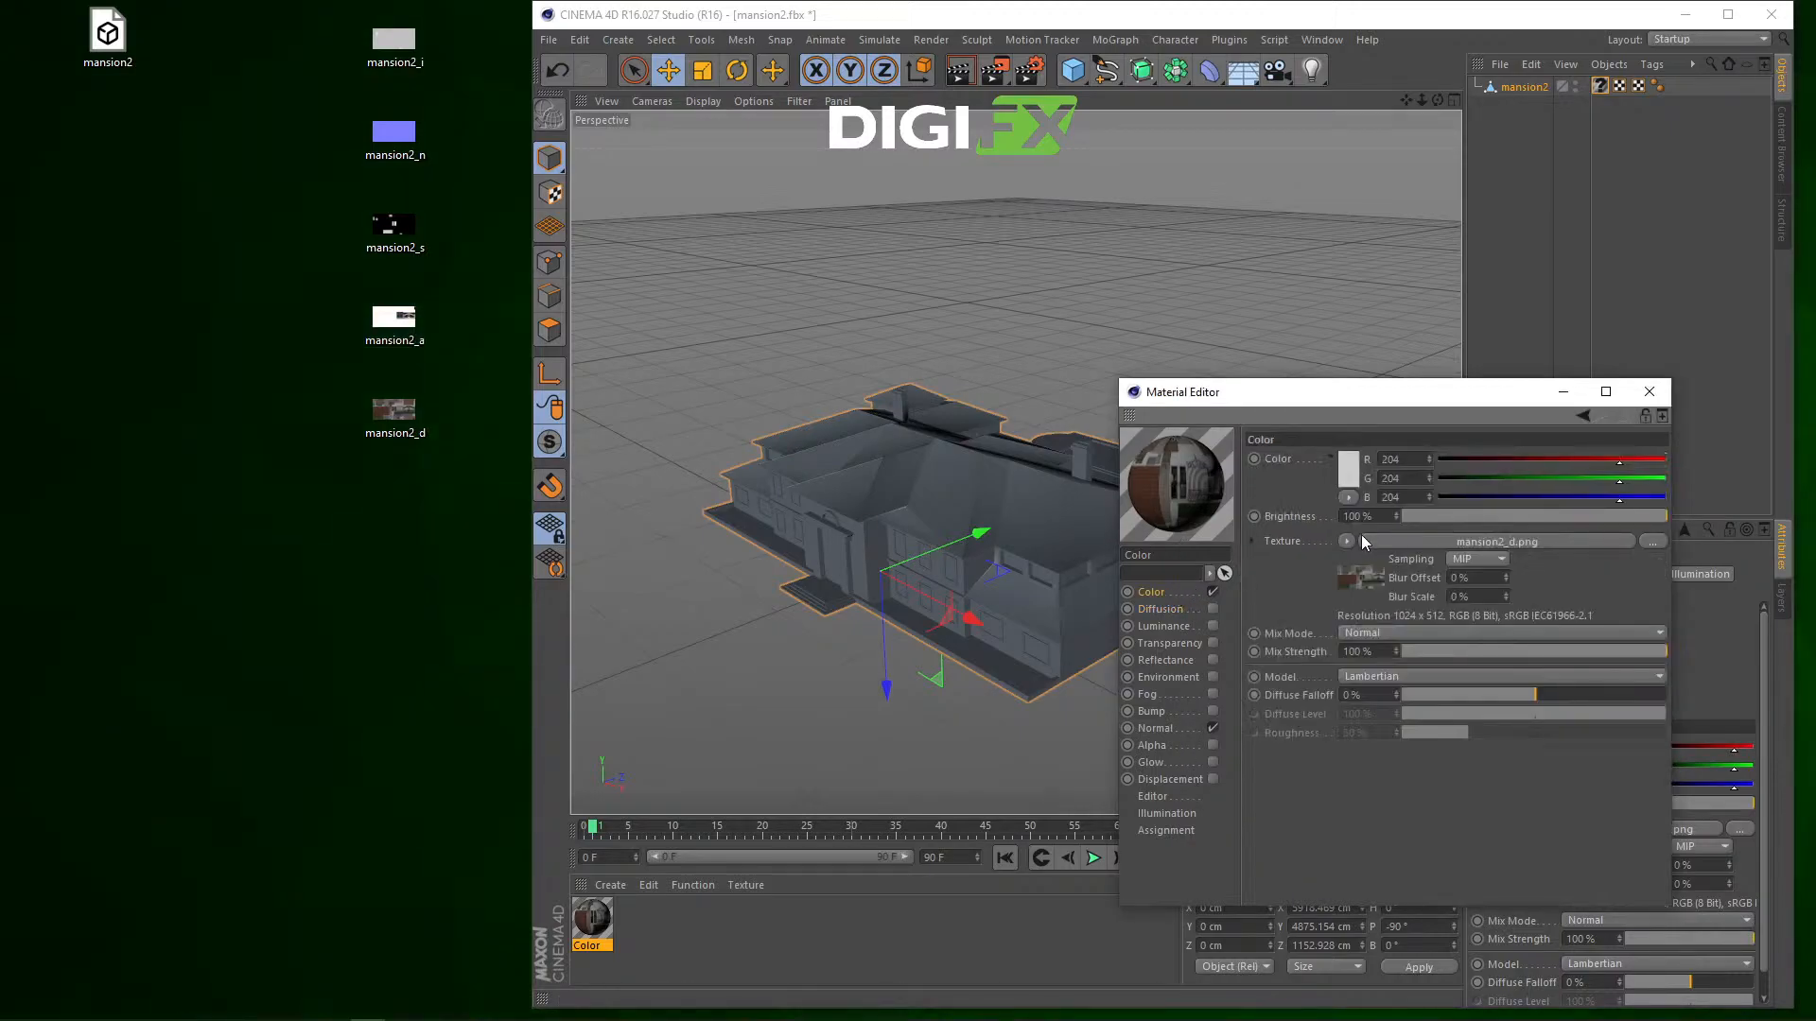
pyautogui.click(1347, 540)
pyautogui.moveTo(1417, 199)
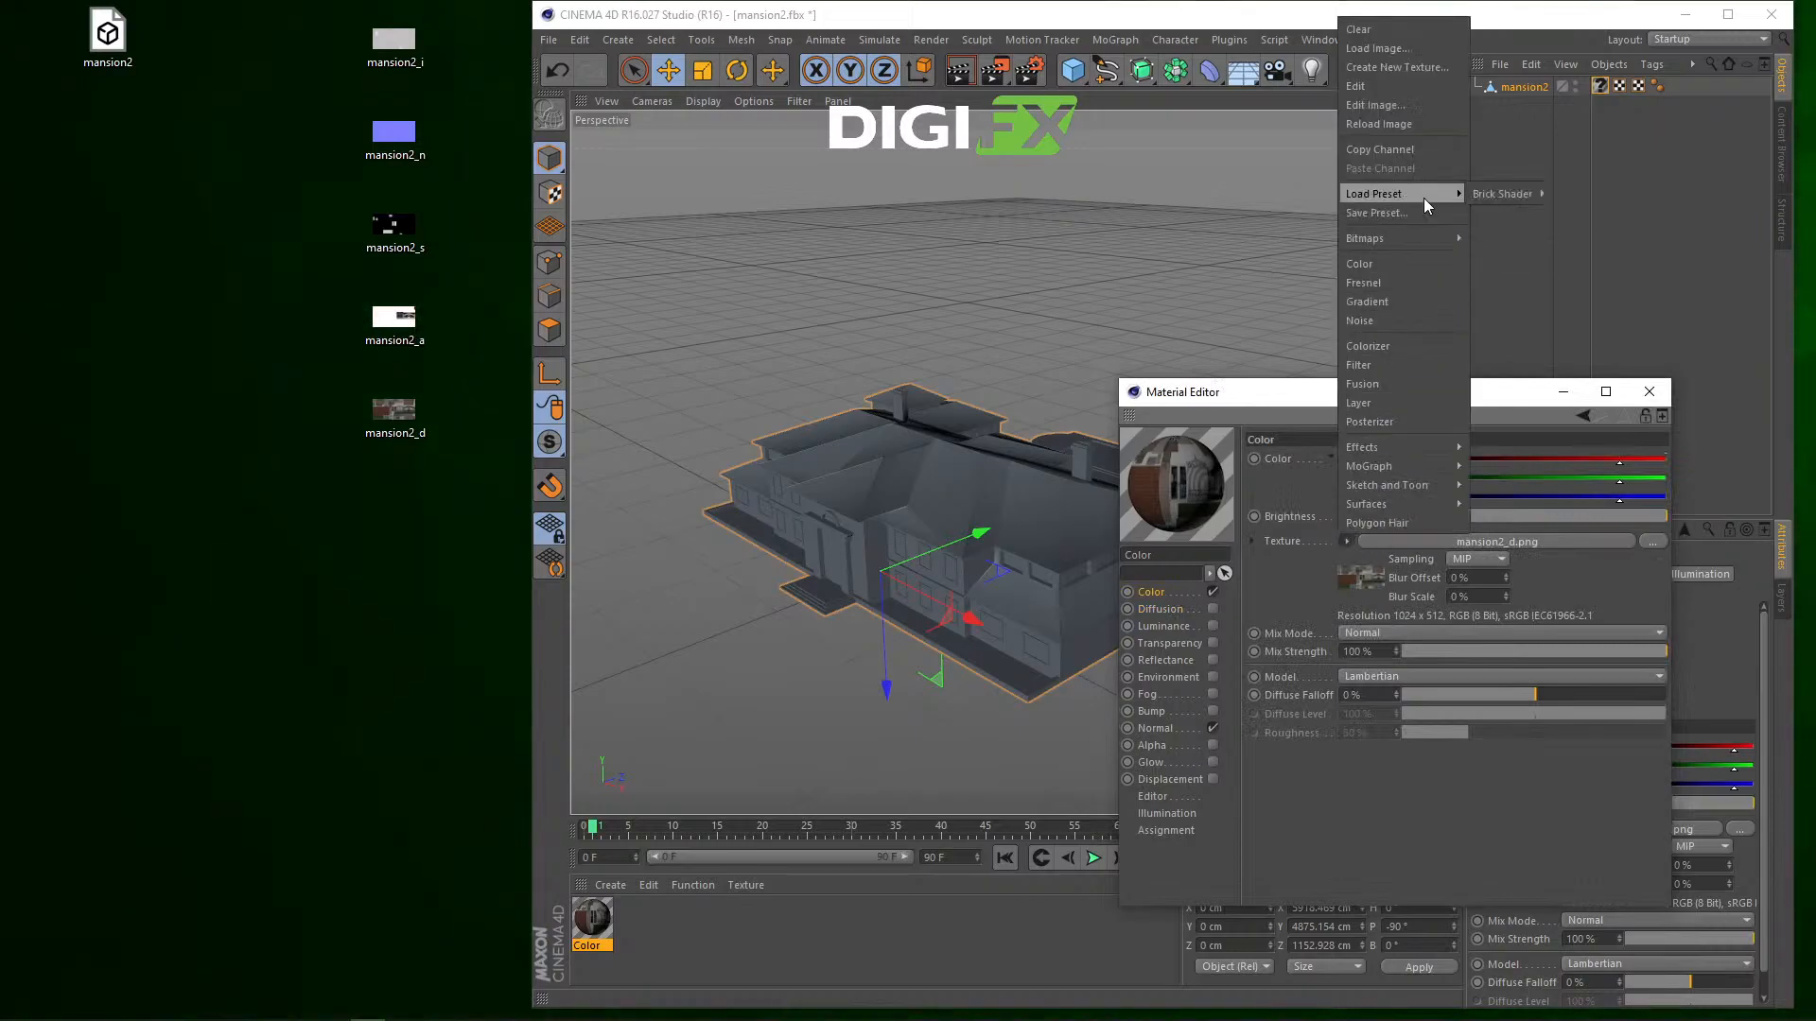
pyautogui.moveTo(1439, 446)
pyautogui.click(1513, 447)
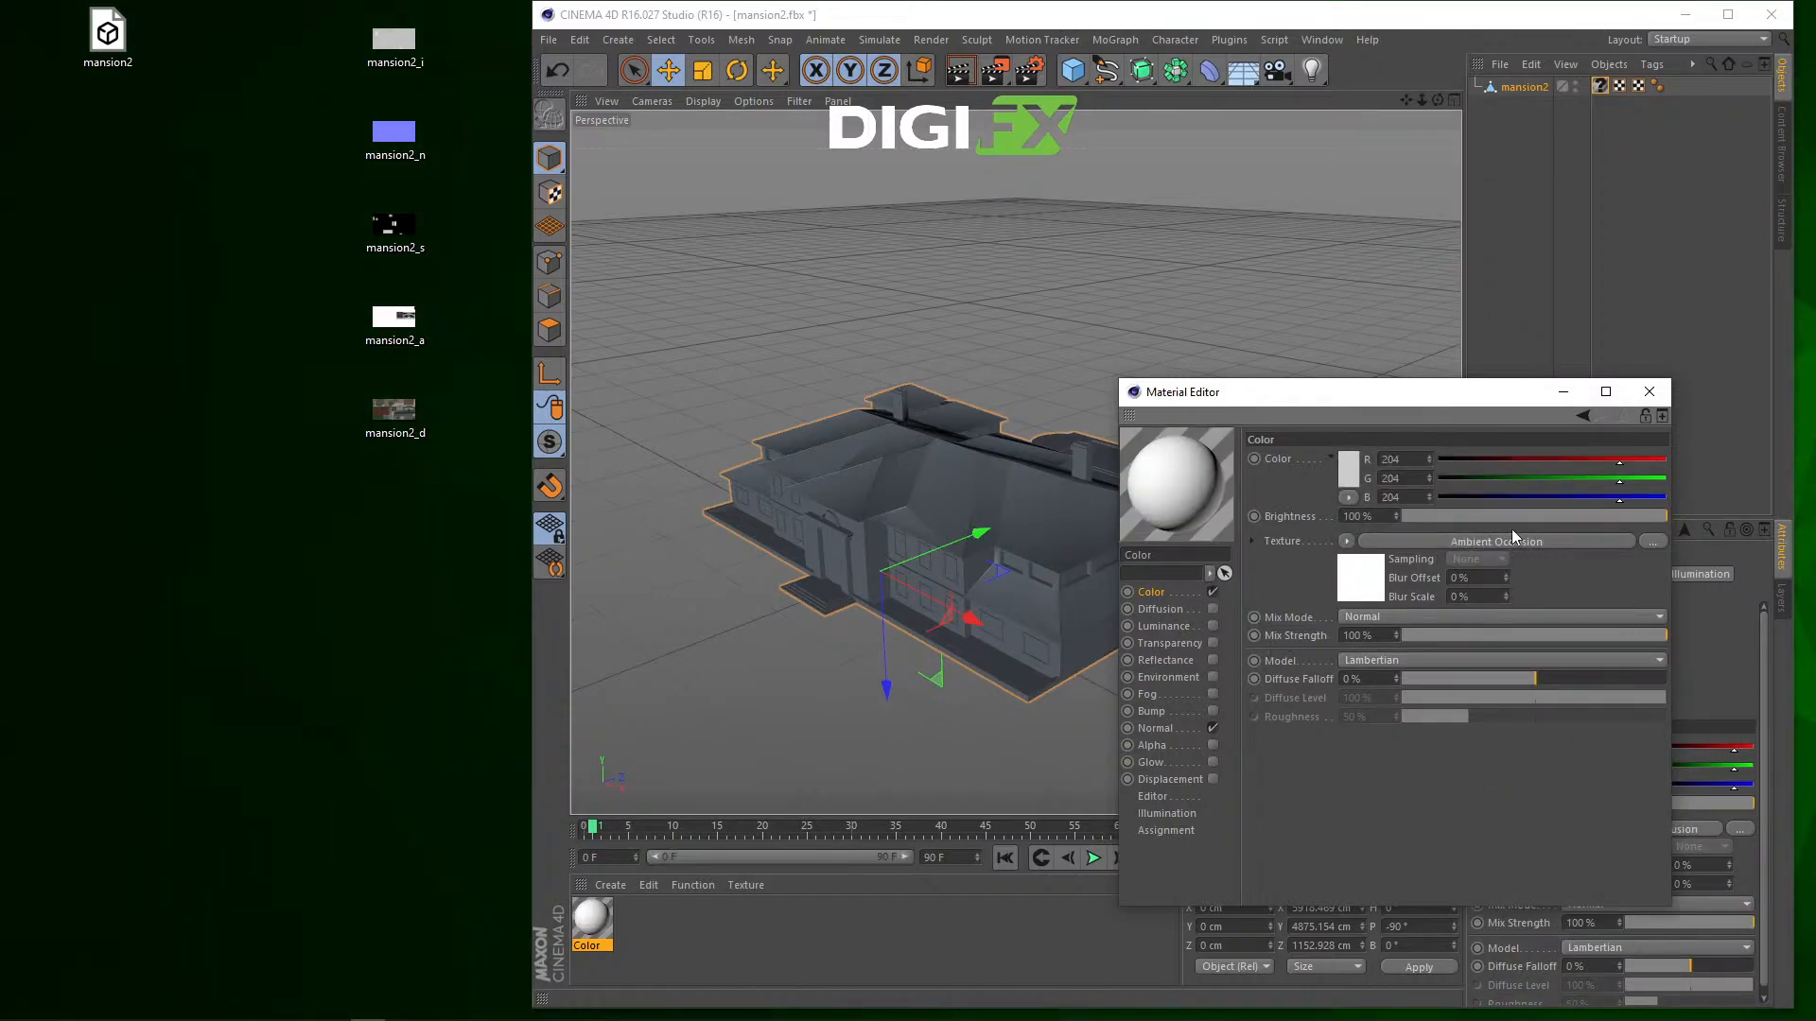
pyautogui.moveTo(1379, 493); pyautogui.dragTo(1496, 544)
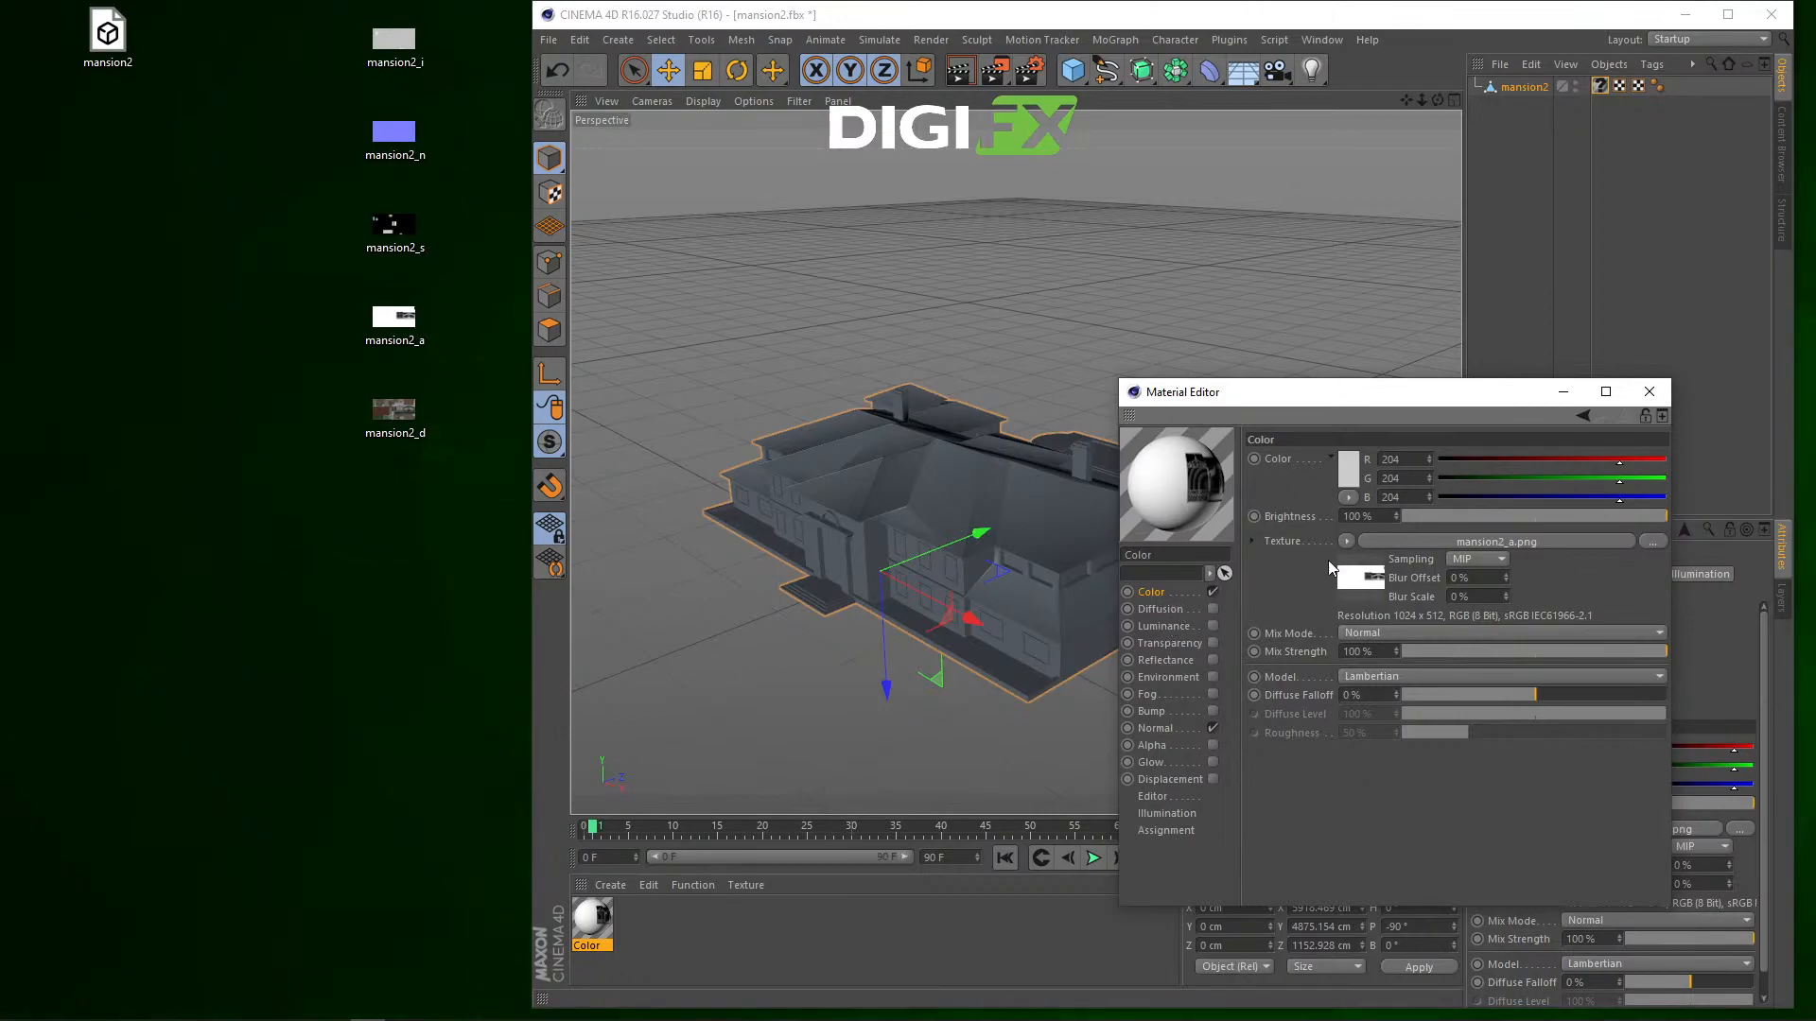
pyautogui.moveTo(1347, 403); pyautogui.dragTo(1374, 414)
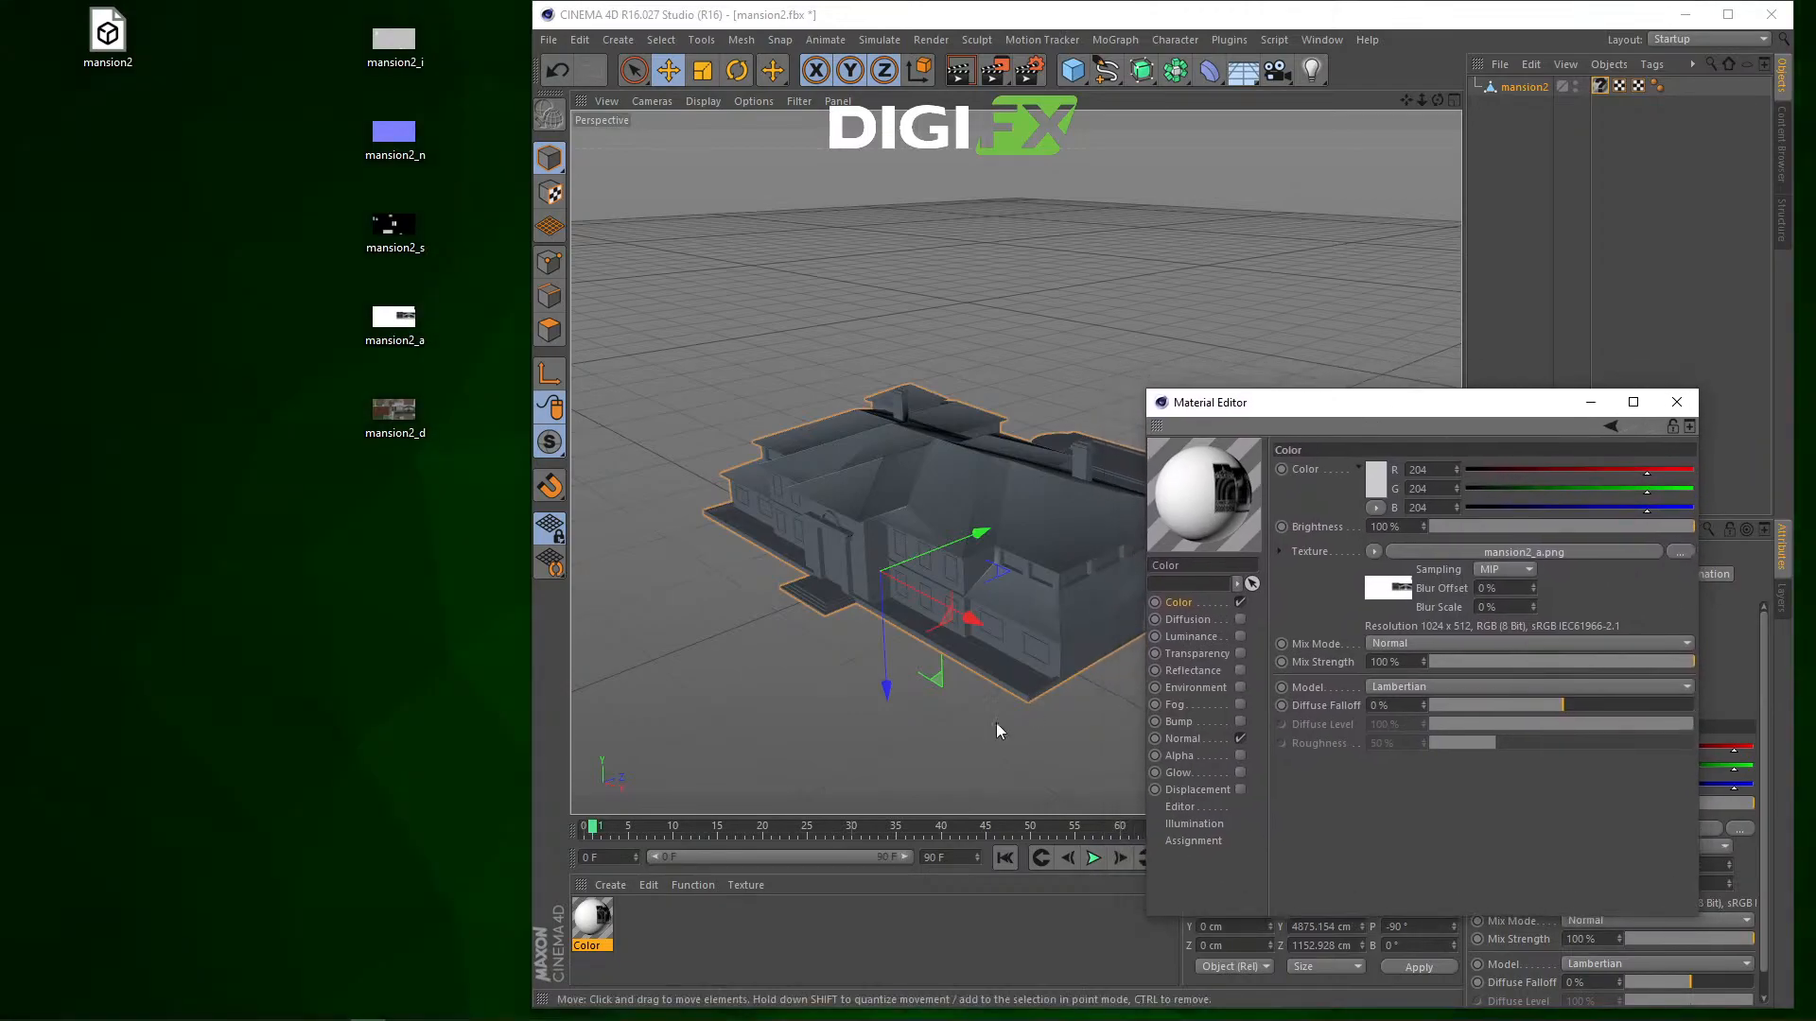
# Step: Close the Material Editor and undo the texture changes in the Color channel back to mansion2_d.png
pyautogui.click(611, 910)
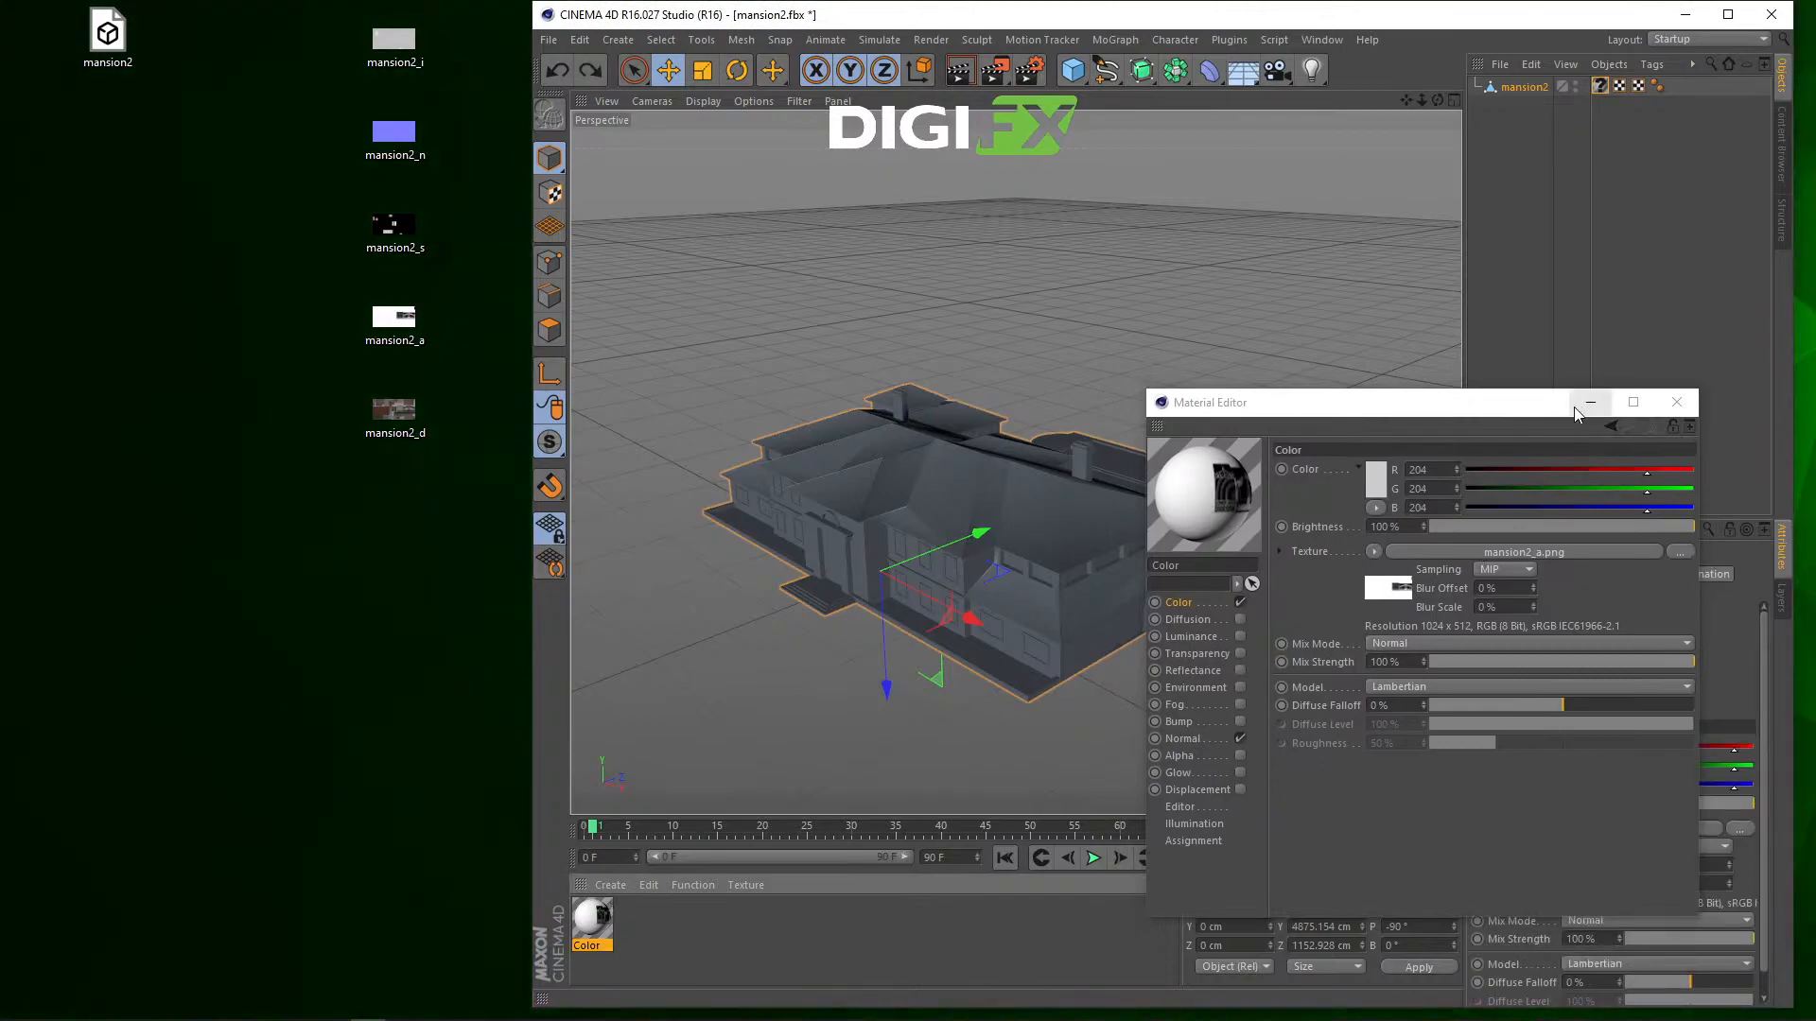
pyautogui.click(1677, 402)
pyautogui.click(715, 957)
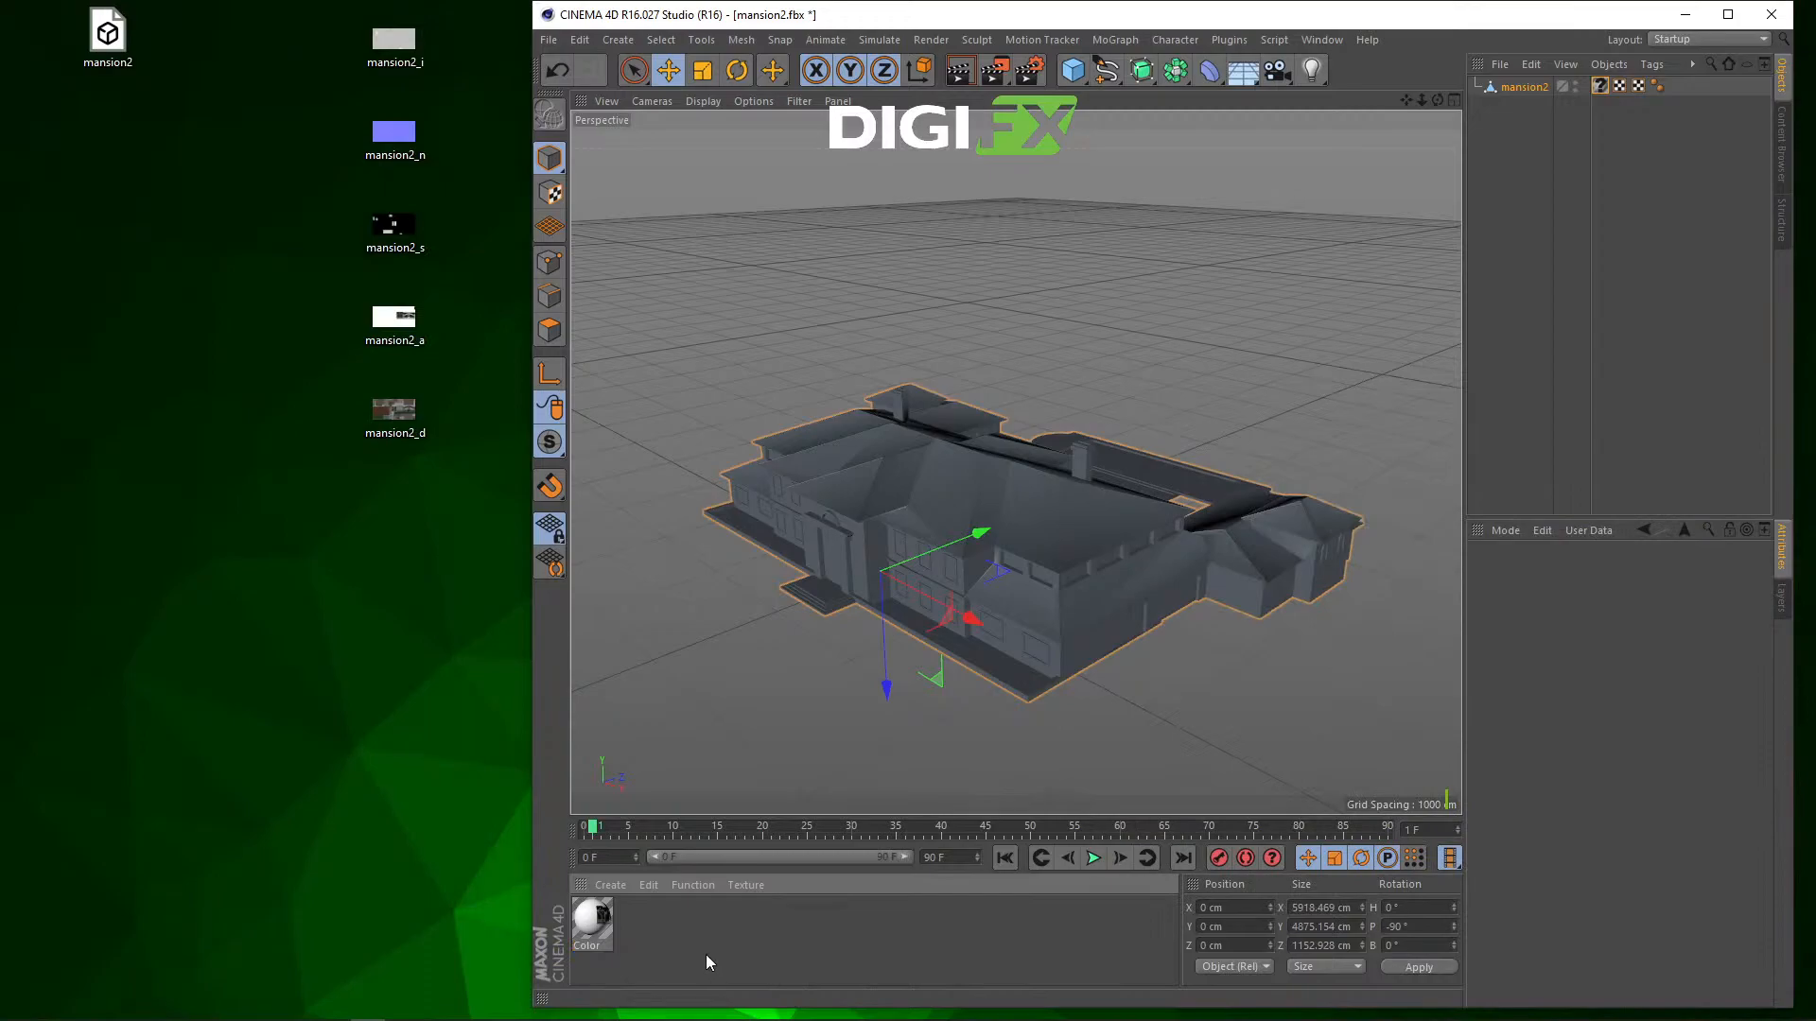
pyautogui.click(599, 931)
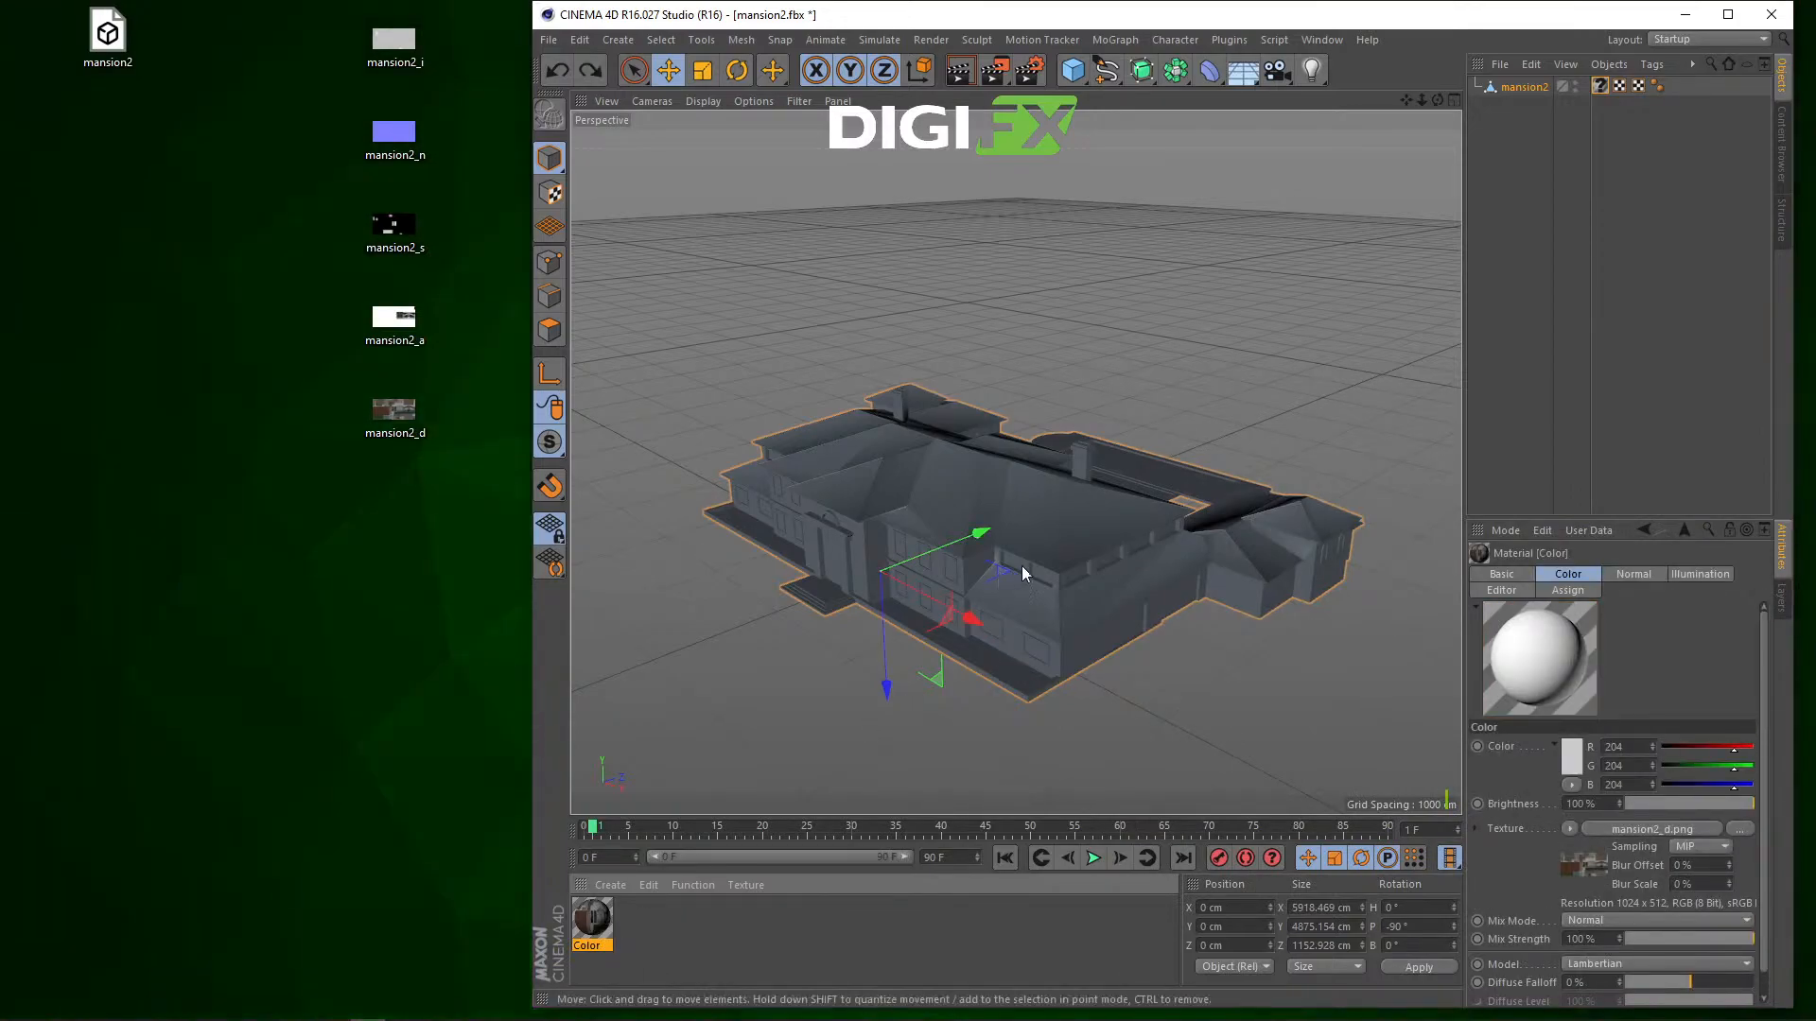
# Step: Assign the Color material to the mansion2 object's texture tag and inspect the textured building up close
pyautogui.moveTo(1494, 234); pyautogui.dragTo(1601, 87)
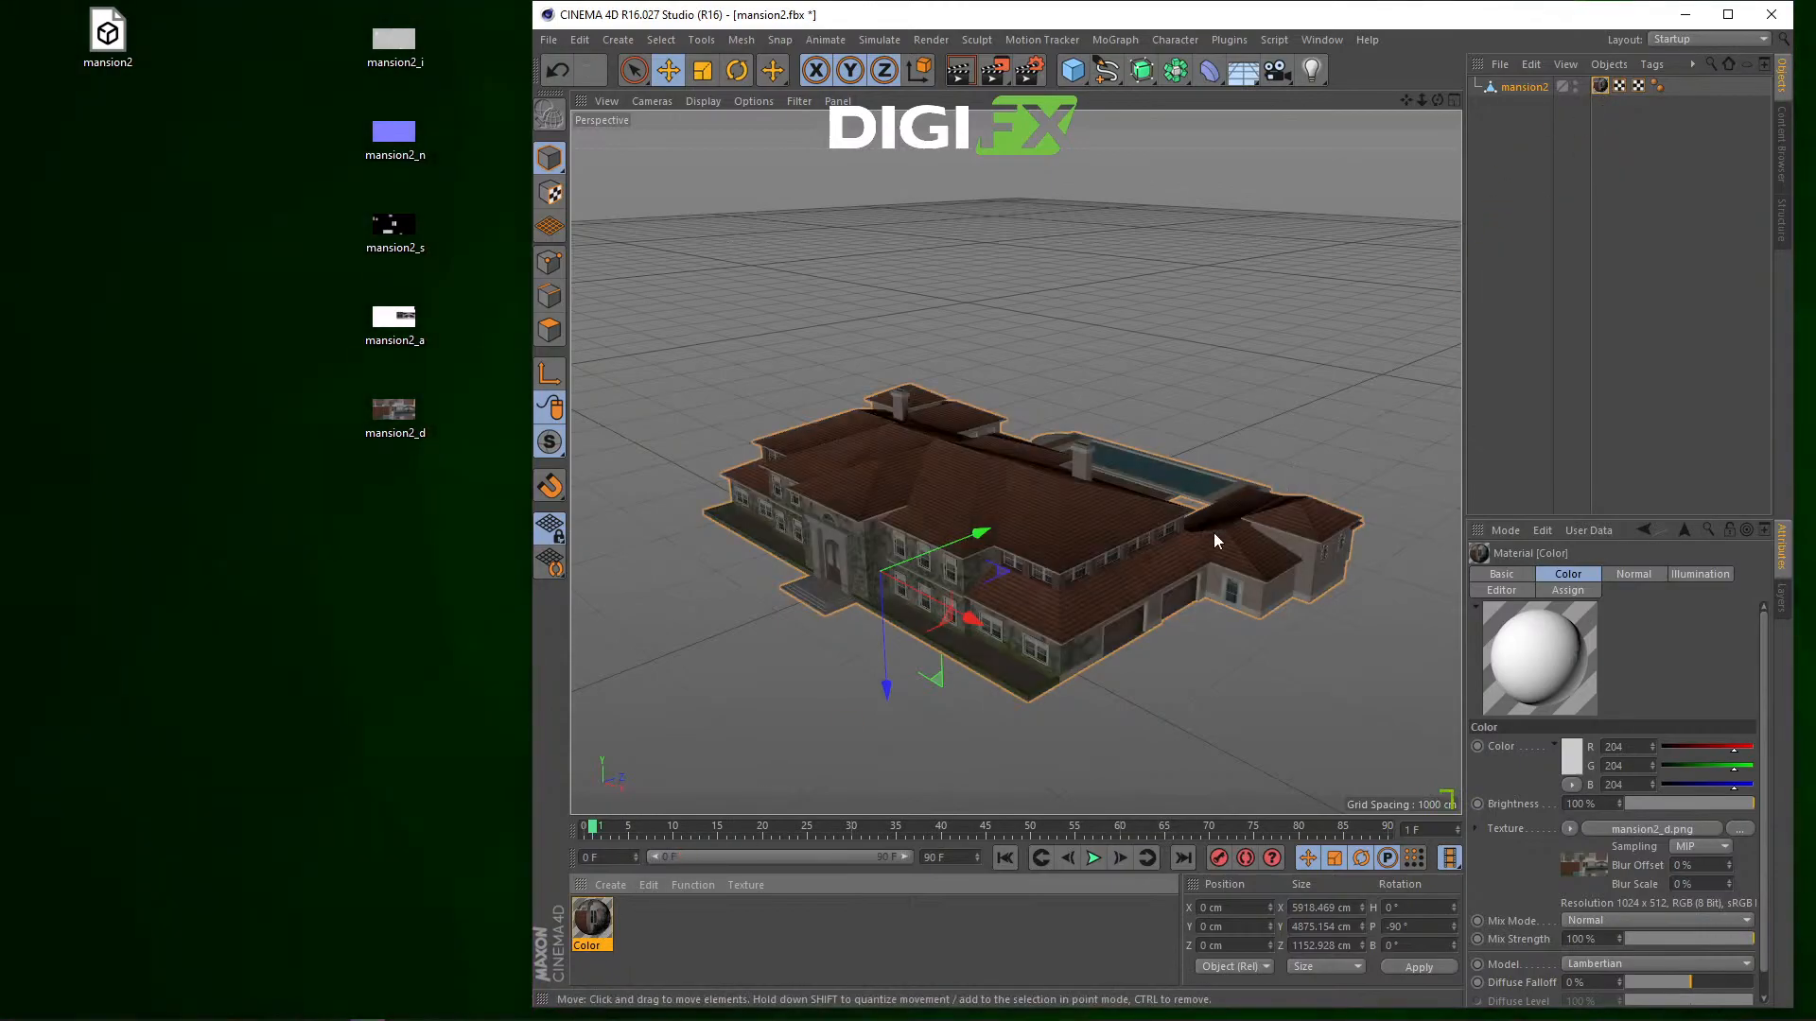
pyautogui.scroll(6, 976, 643)
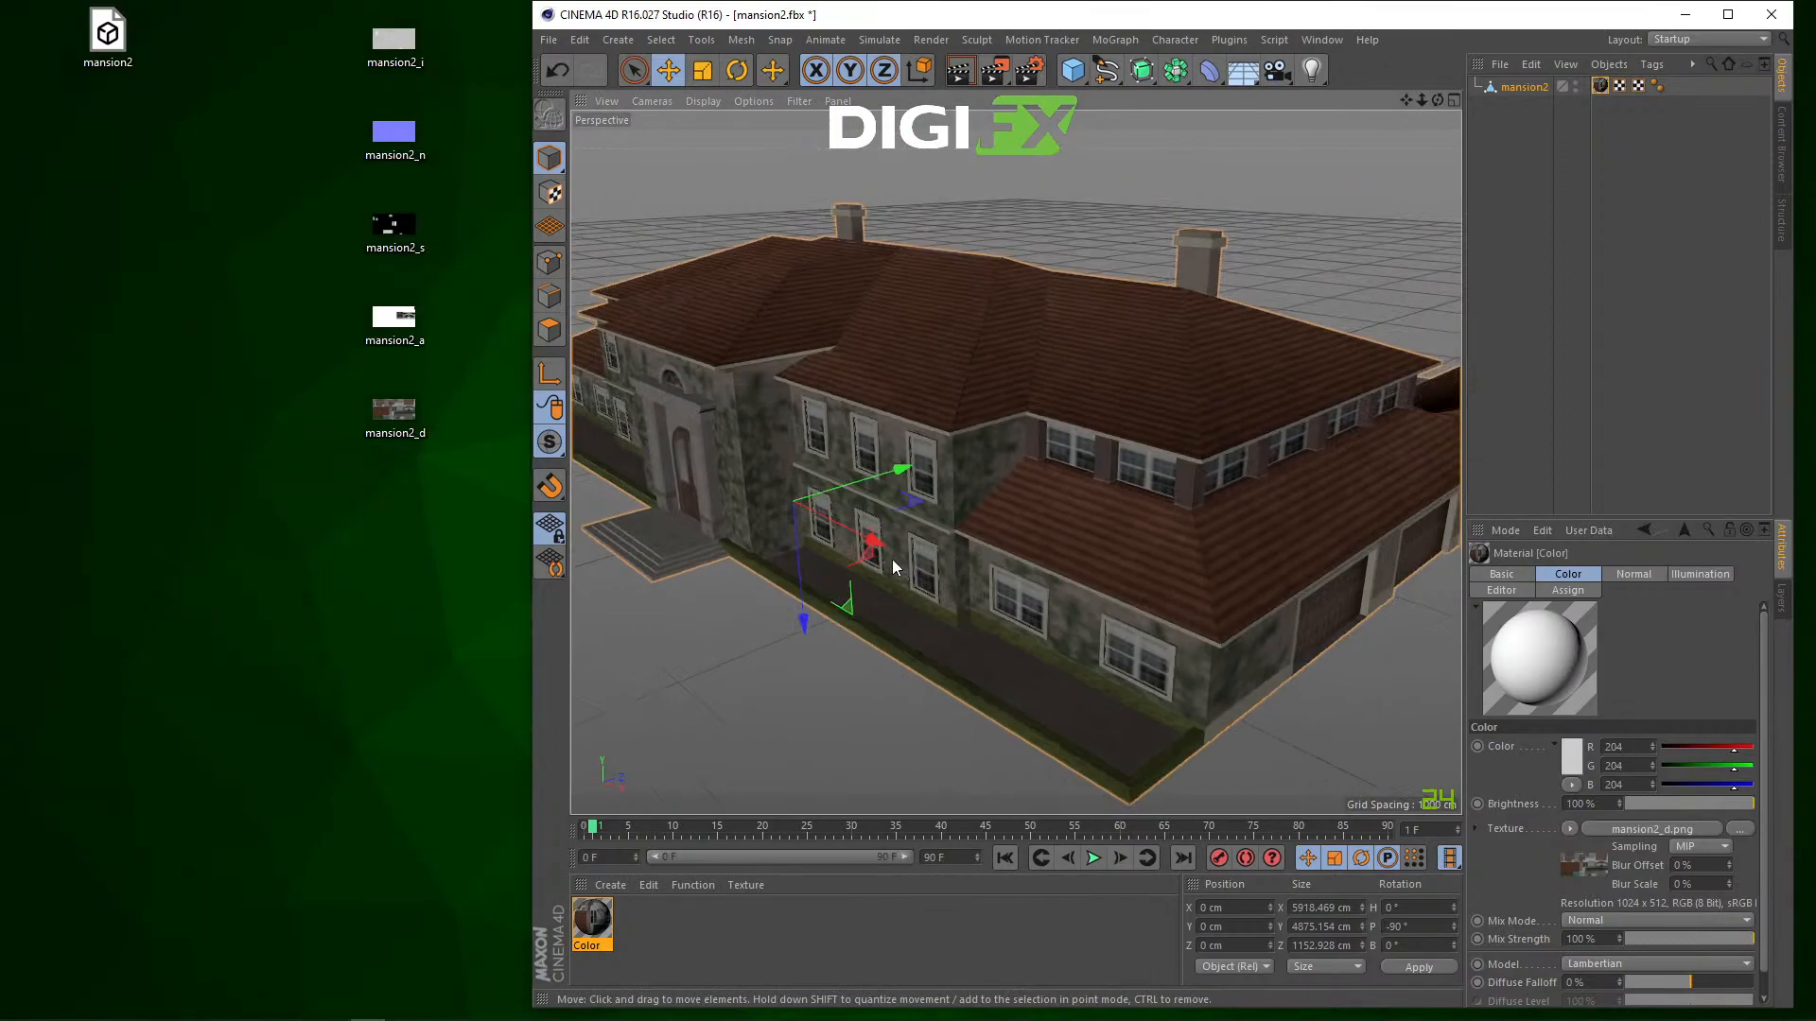
pyautogui.scroll(-3, 895, 566)
pyautogui.moveTo(895, 565); pyautogui.dragTo(803, 490, button='right')
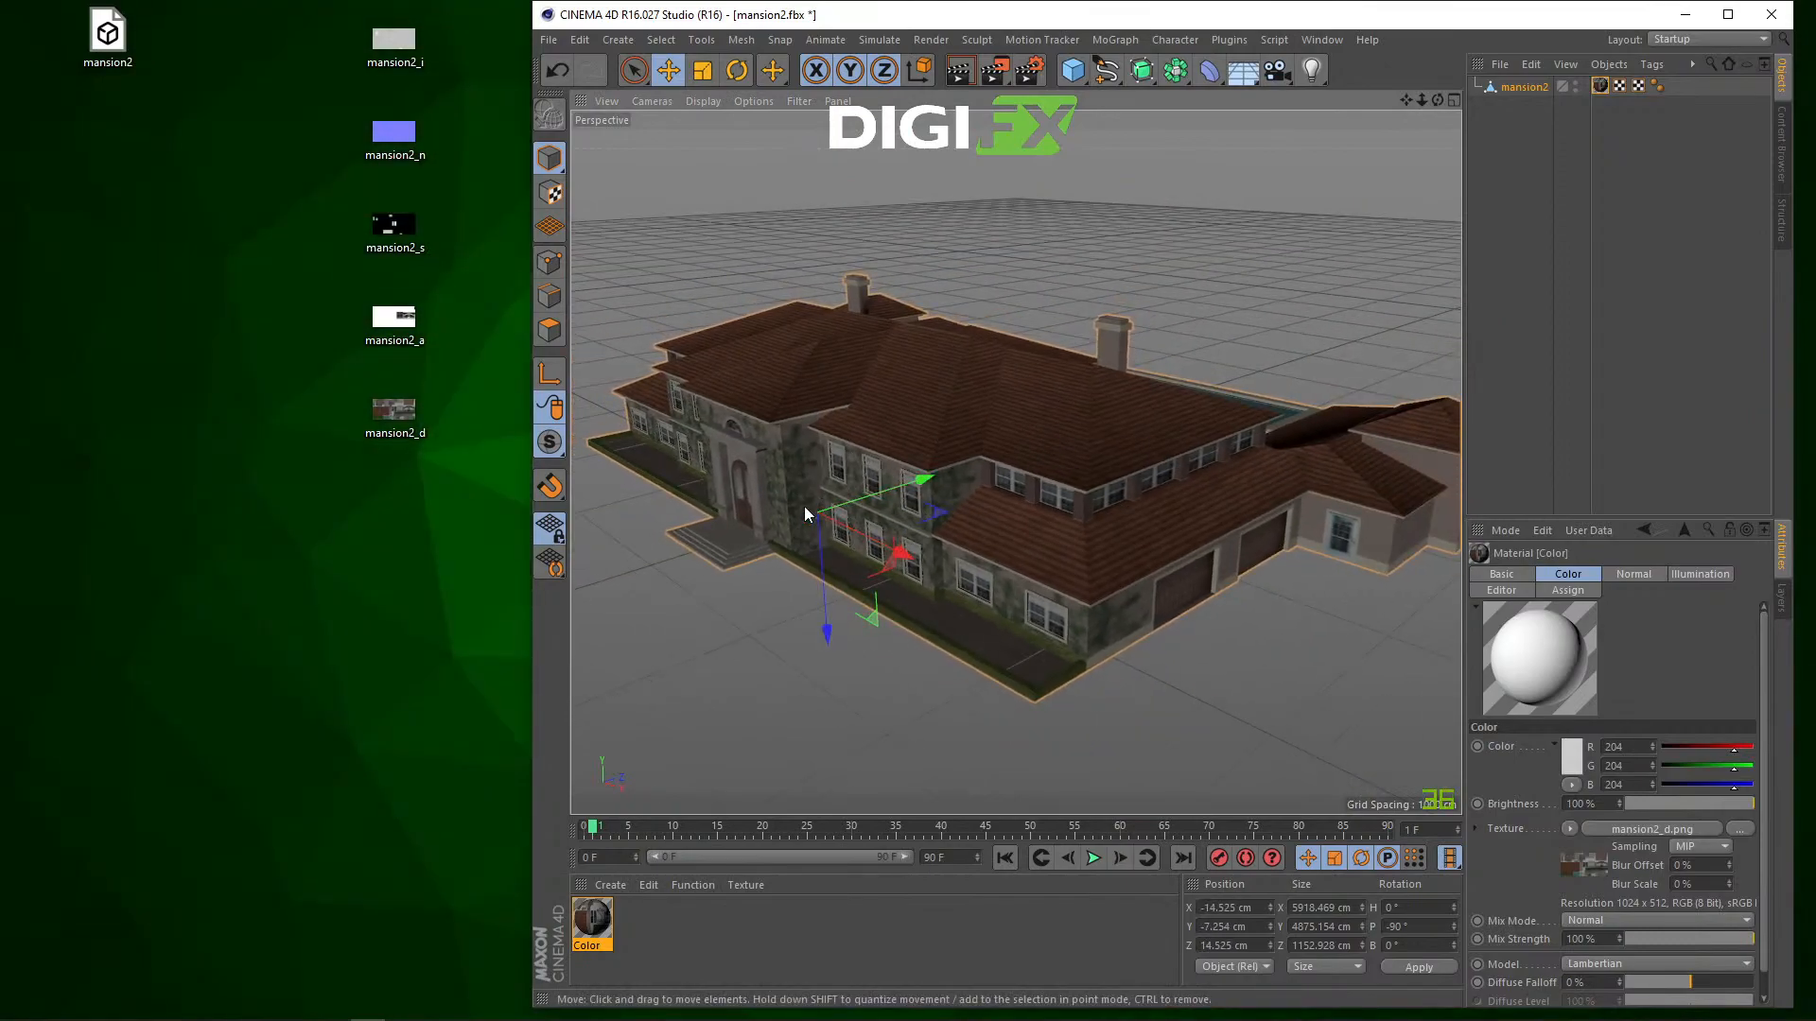
pyautogui.scroll(-2, 757, 507)
pyautogui.scroll(7, 758, 507)
pyautogui.scroll(-4, 815, 440)
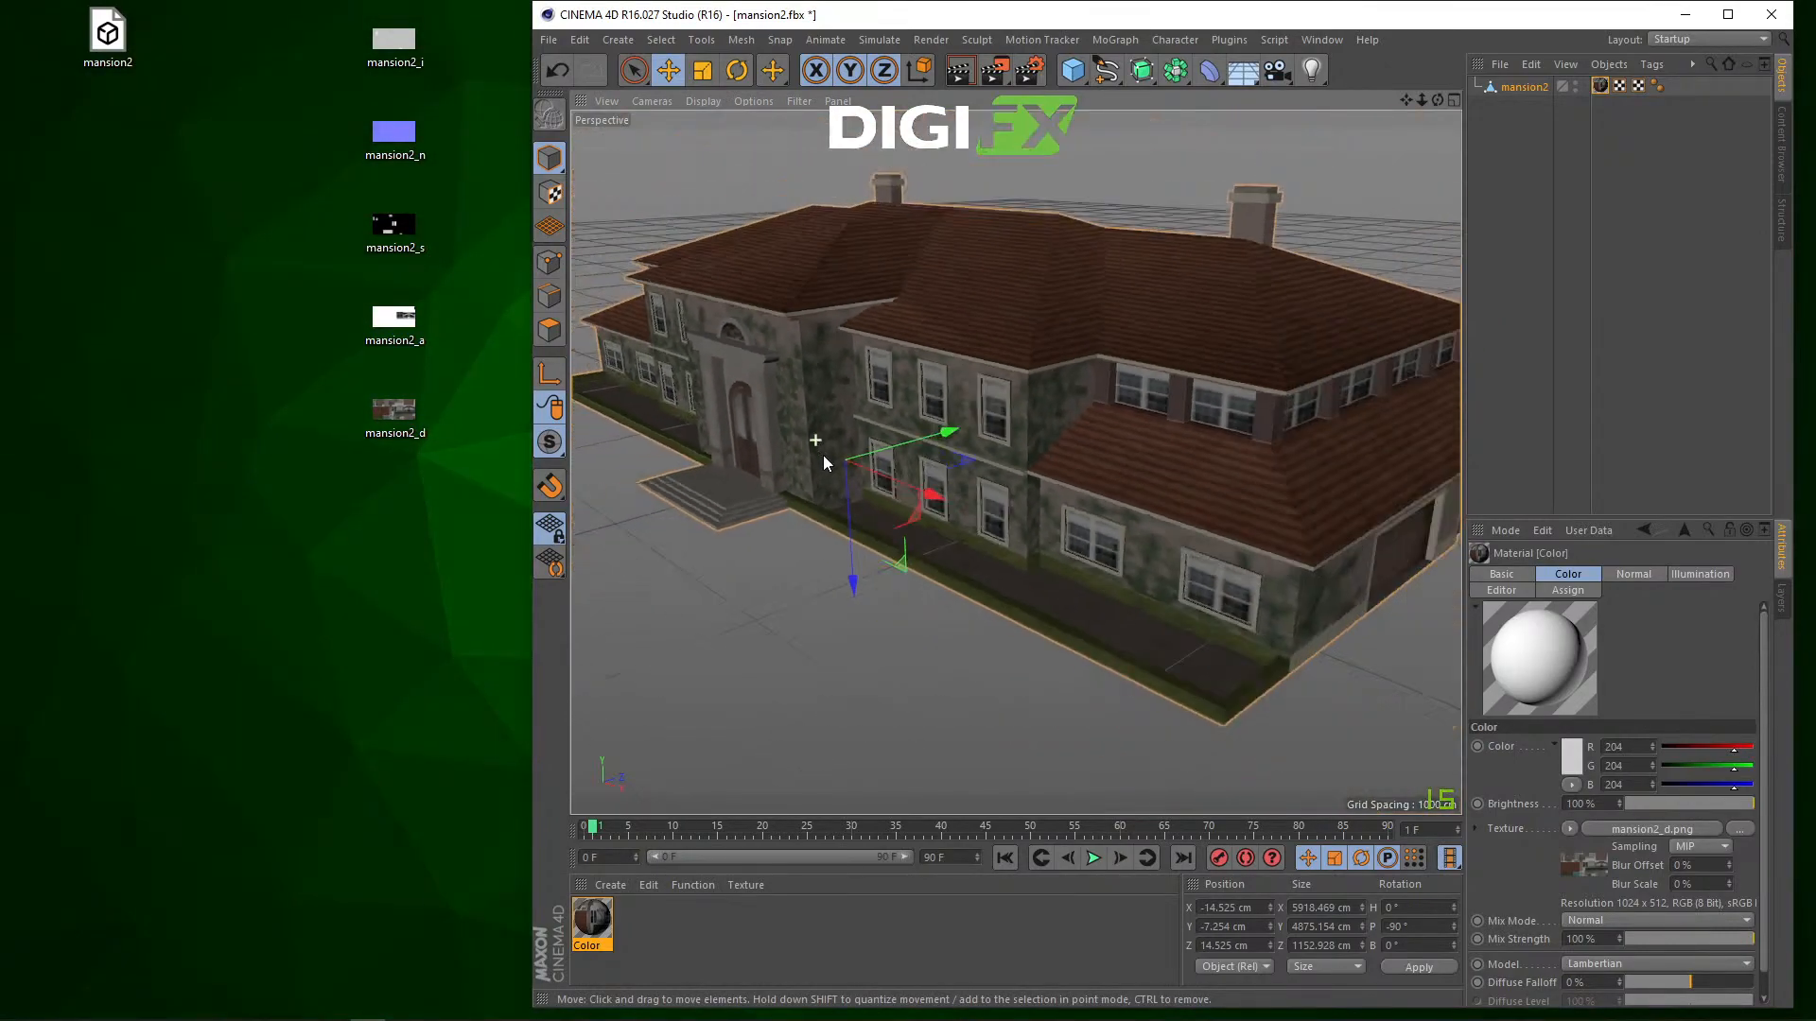
pyautogui.scroll(-4, 822, 453)
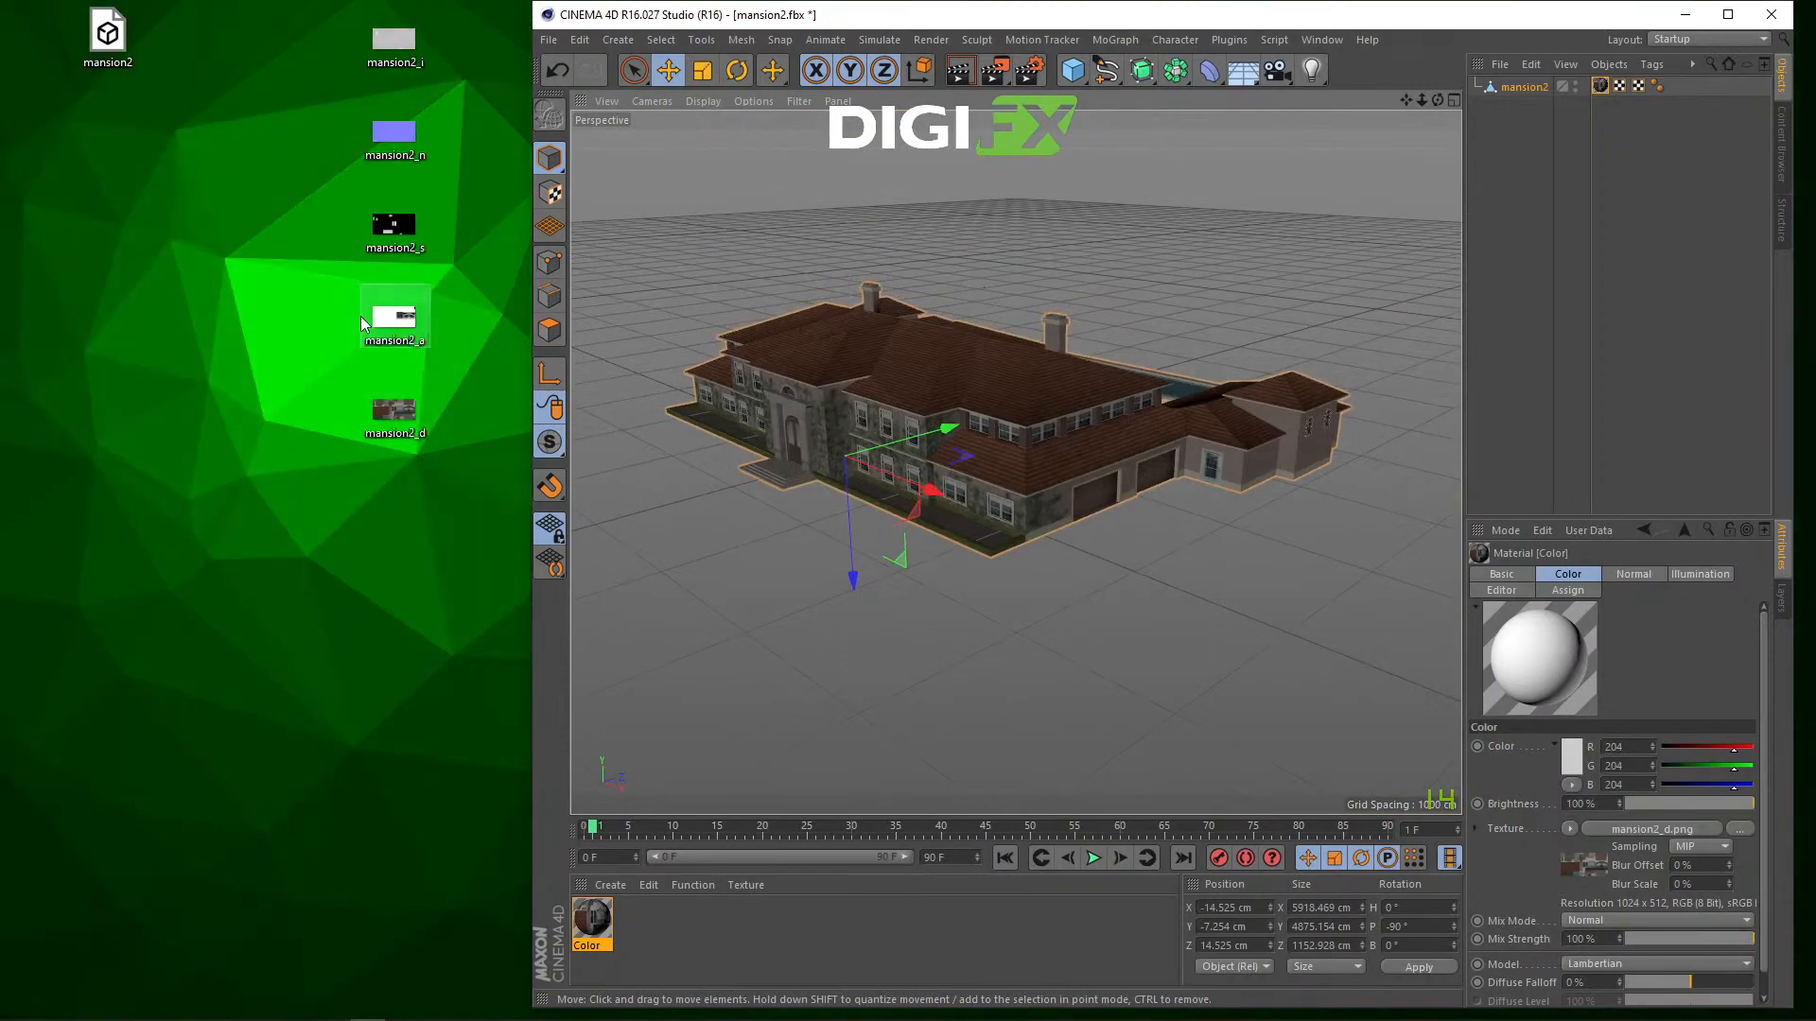
# Step: Open the Color material in the Material Editor and look over the mansion2 texture files on the desktop
pyautogui.doubleClick(594, 934)
pyautogui.moveTo(1326, 409); pyautogui.dragTo(1084, 441)
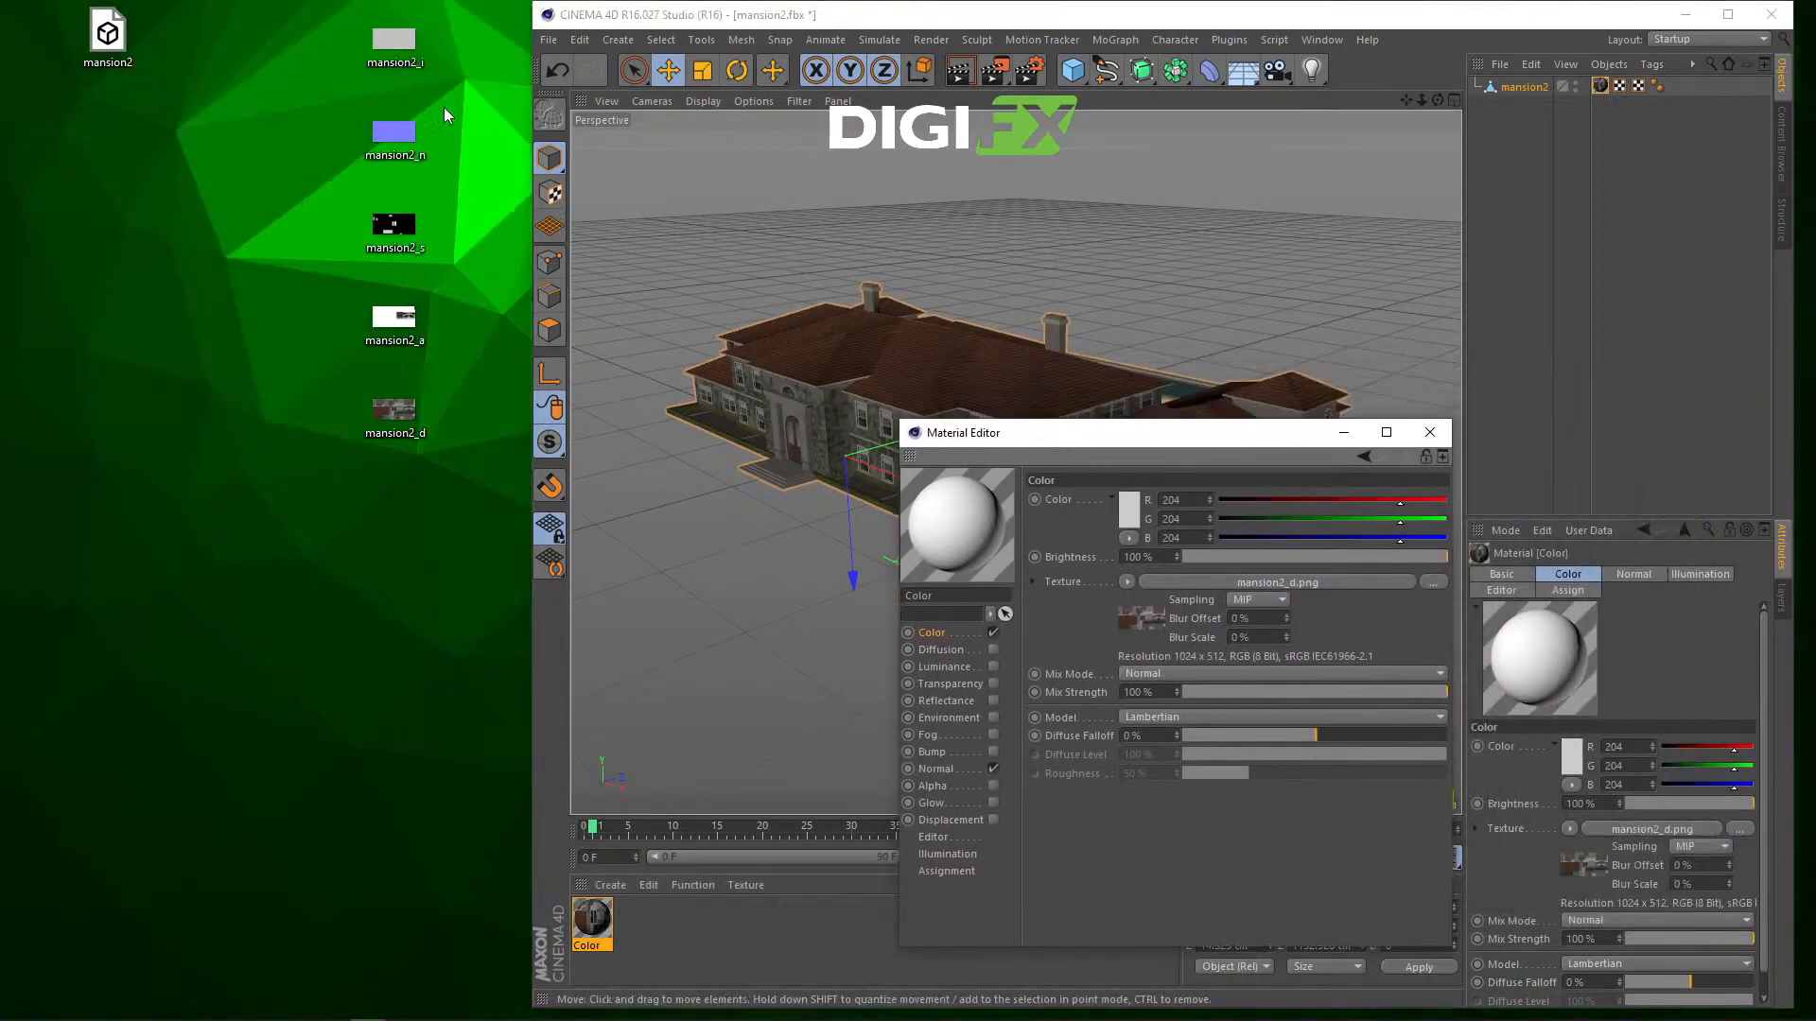
pyautogui.click(407, 57)
pyautogui.click(420, 63)
pyautogui.press('Escape')
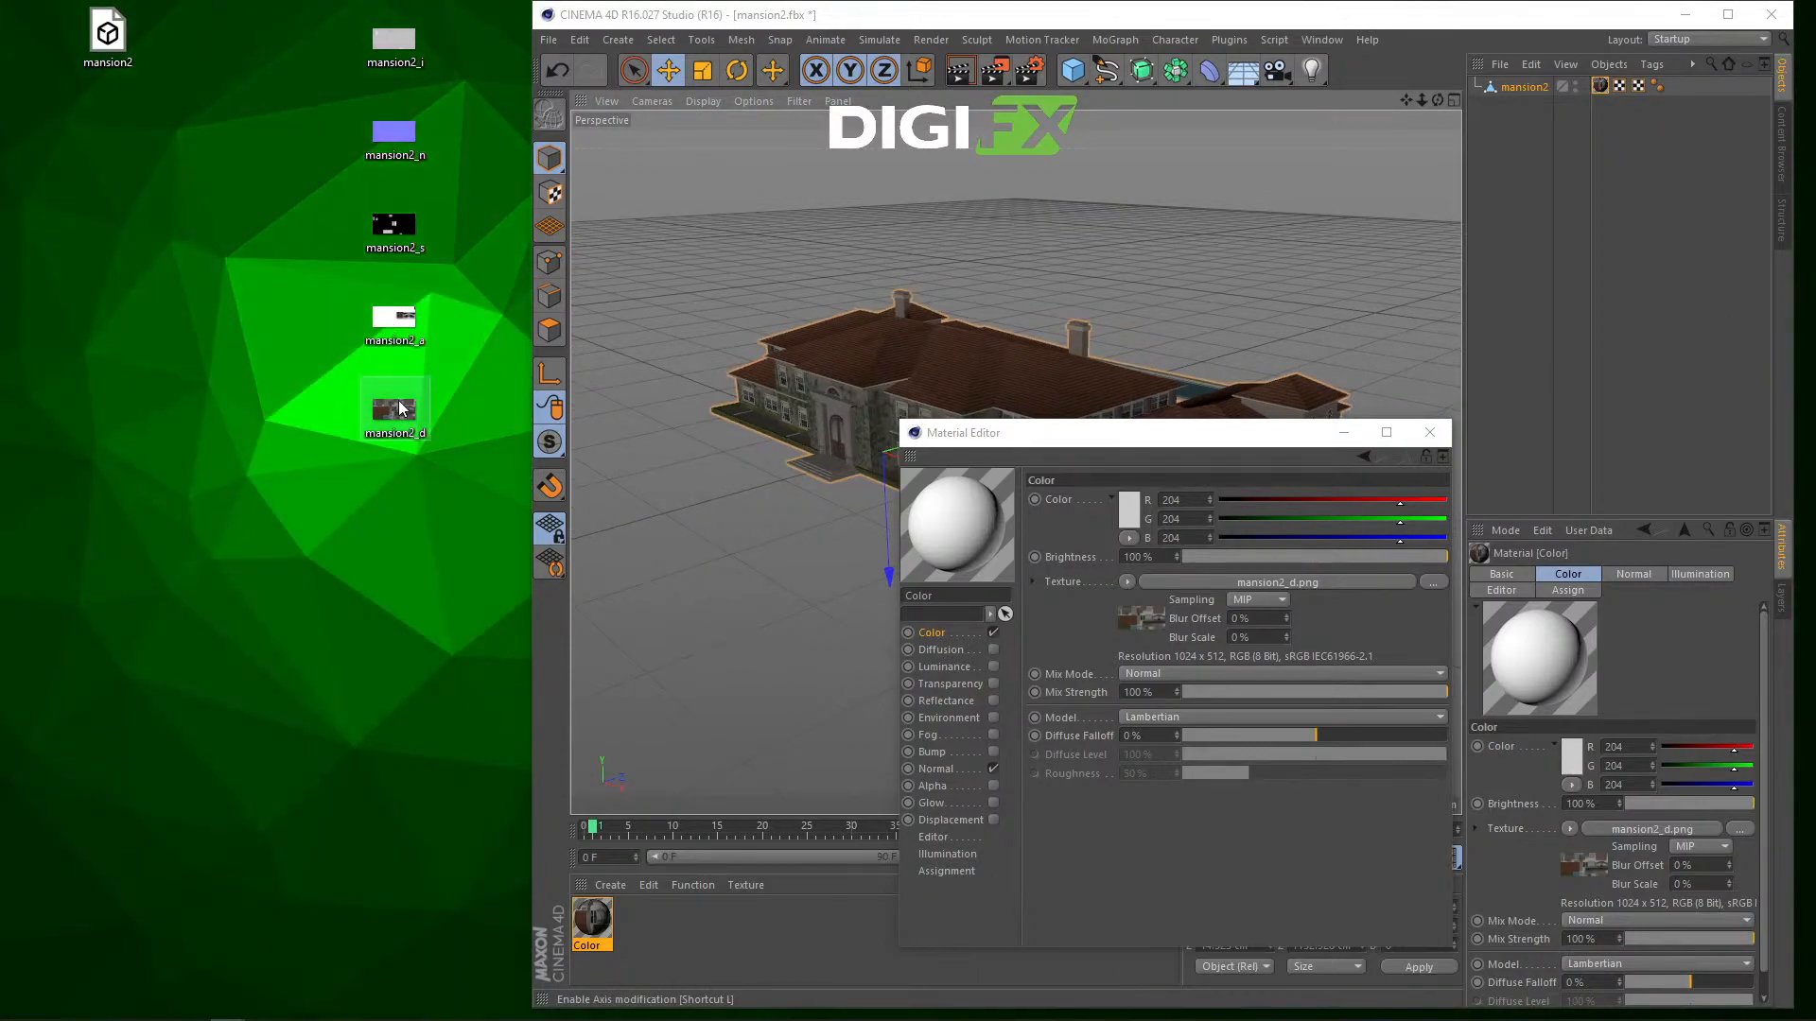
pyautogui.click(402, 59)
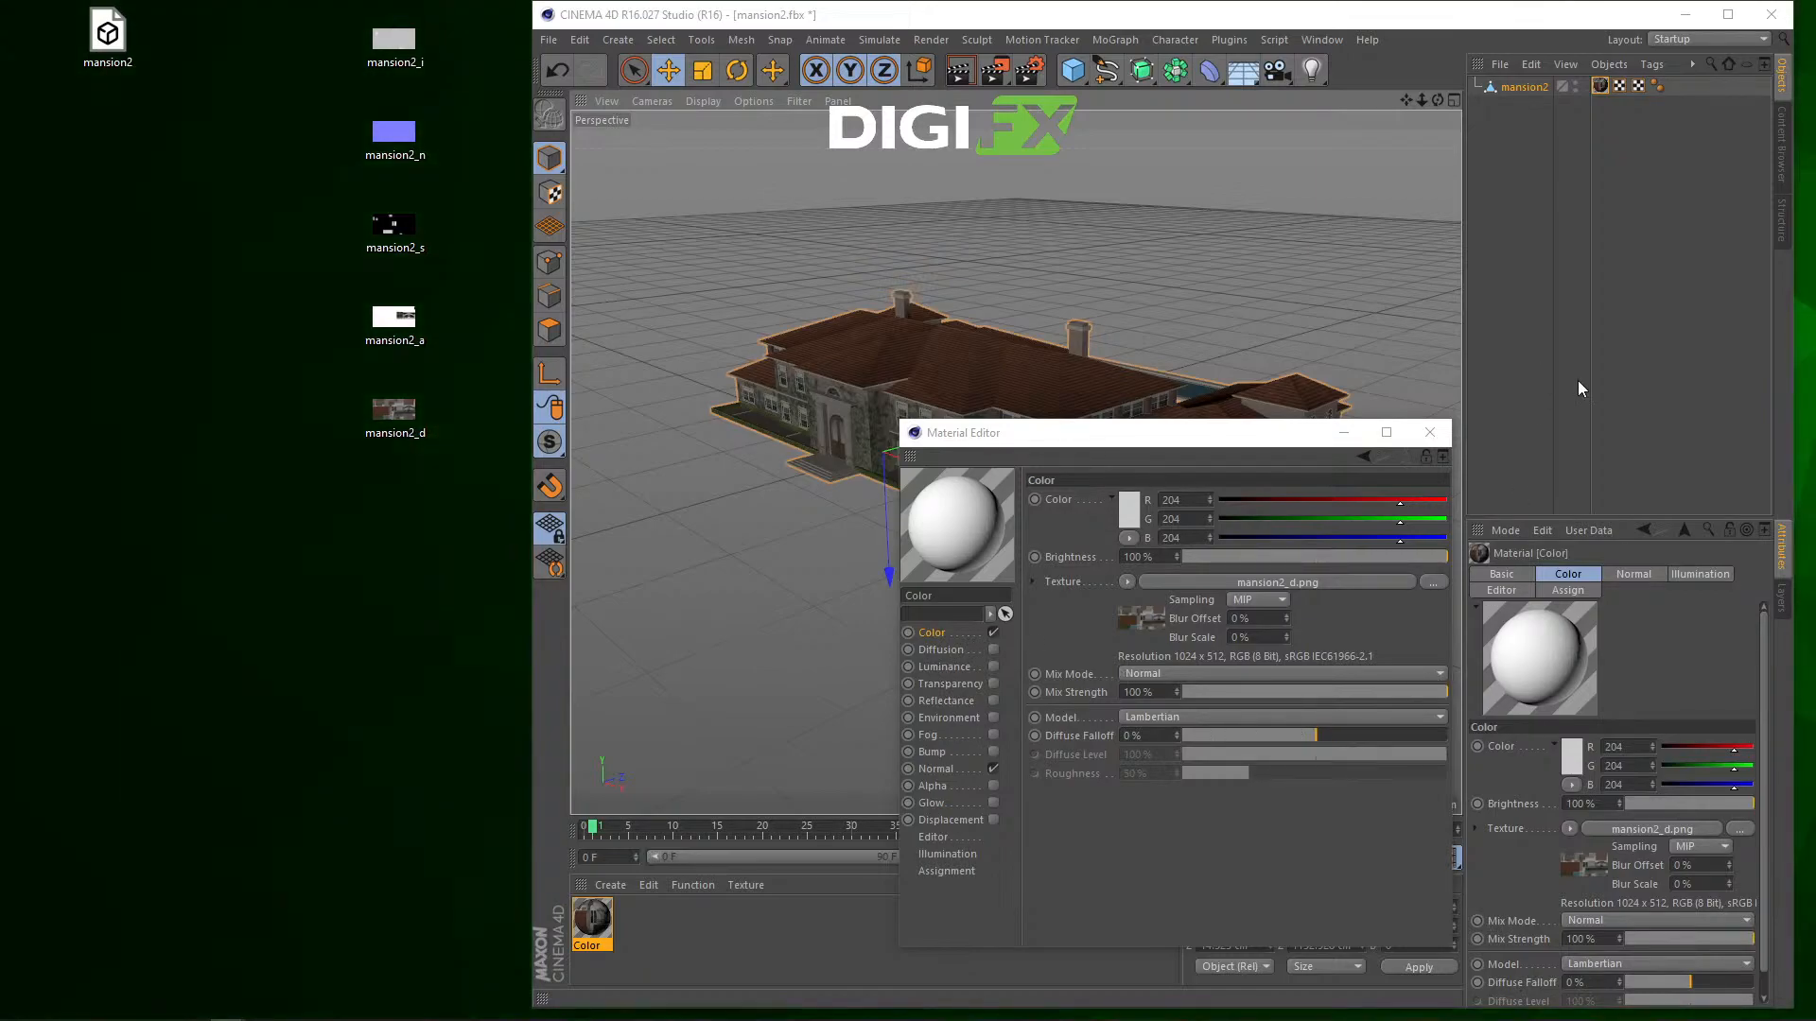
pyautogui.moveTo(1344, 422); pyautogui.dragTo(1314, 409)
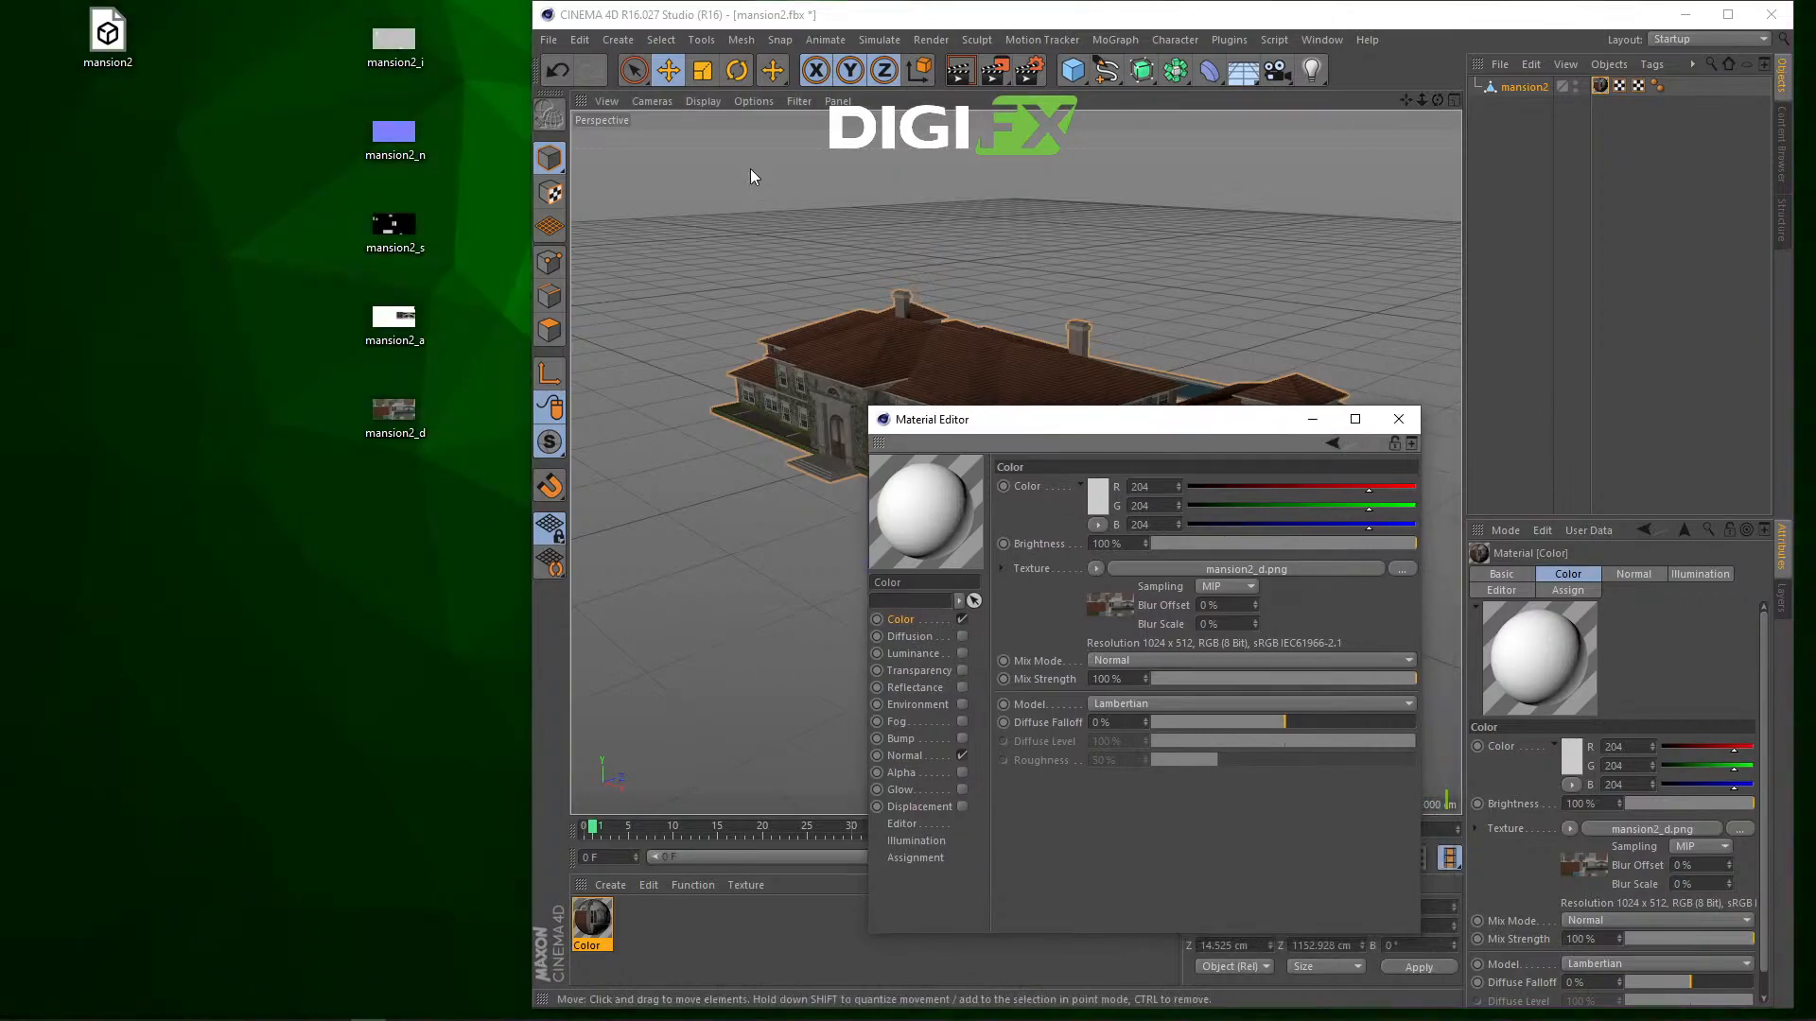
# Step: Export the scene as an FBX file named mansion to the Desktop, with textures and materials embedded
pyautogui.click(549, 40)
pyautogui.click(605, 344)
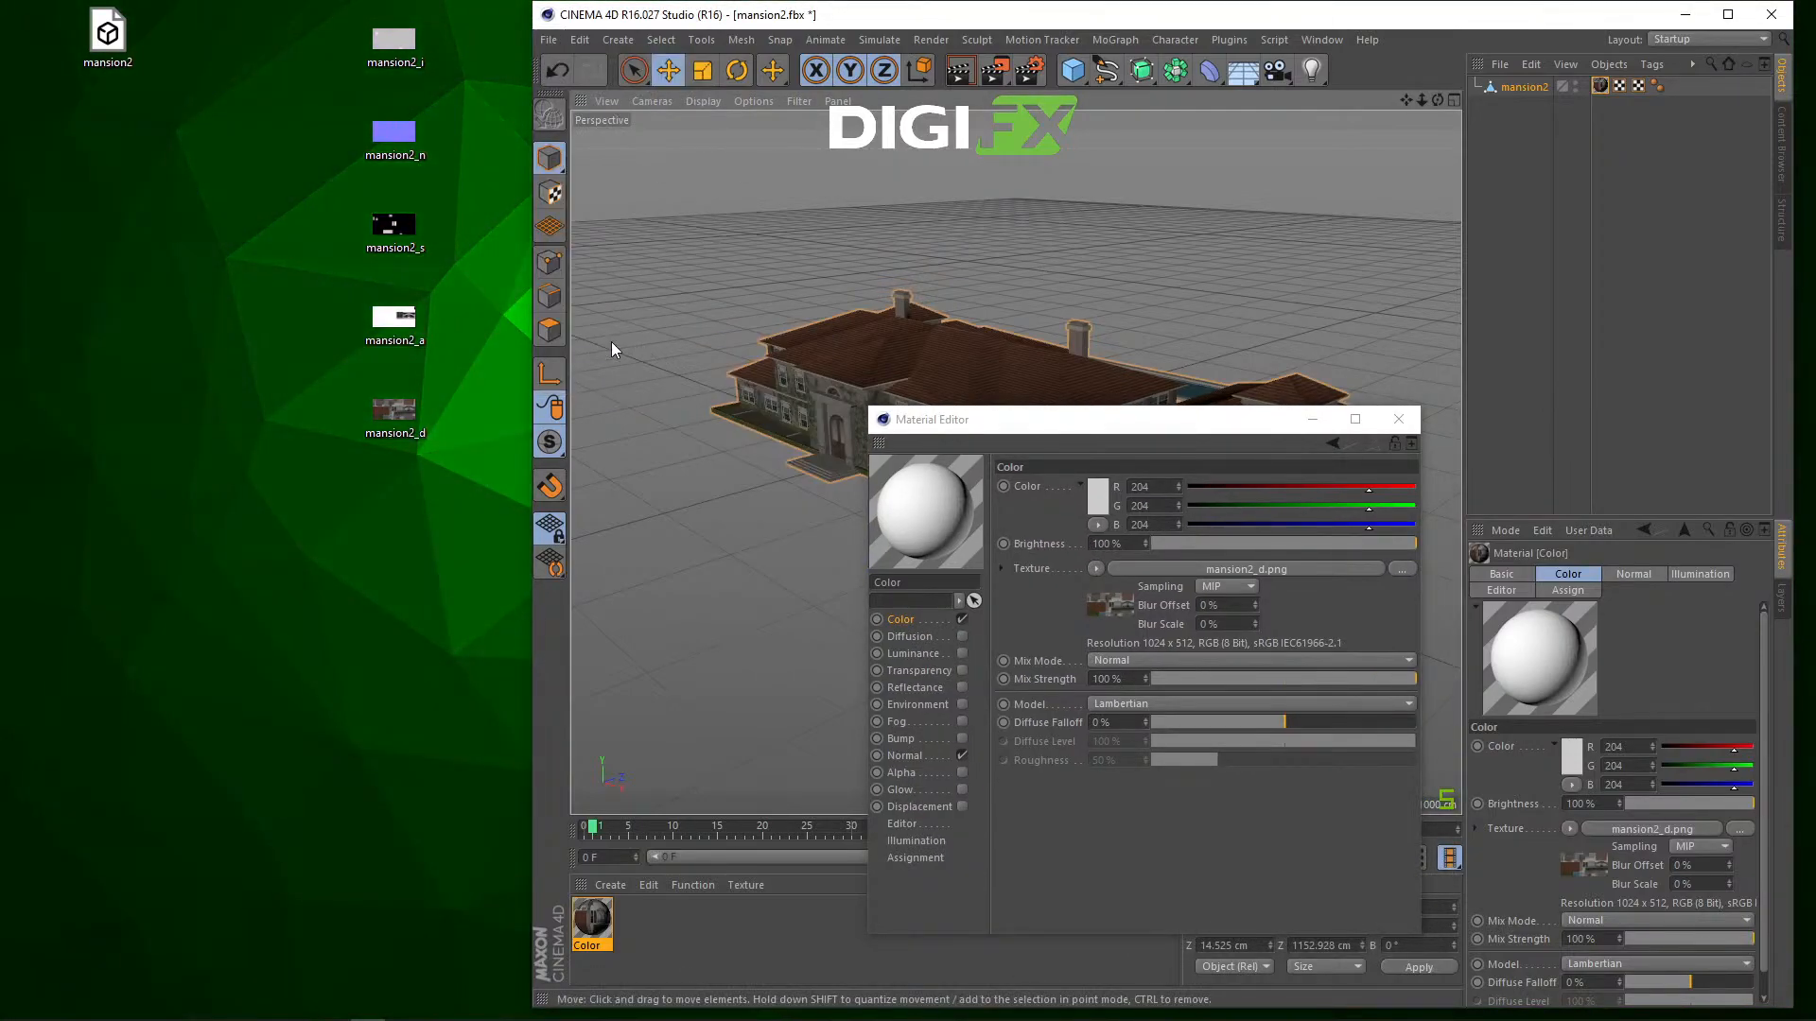
pyautogui.click(539, 46)
pyautogui.click(652, 343)
pyautogui.click(547, 40)
pyautogui.moveTo(666, 340)
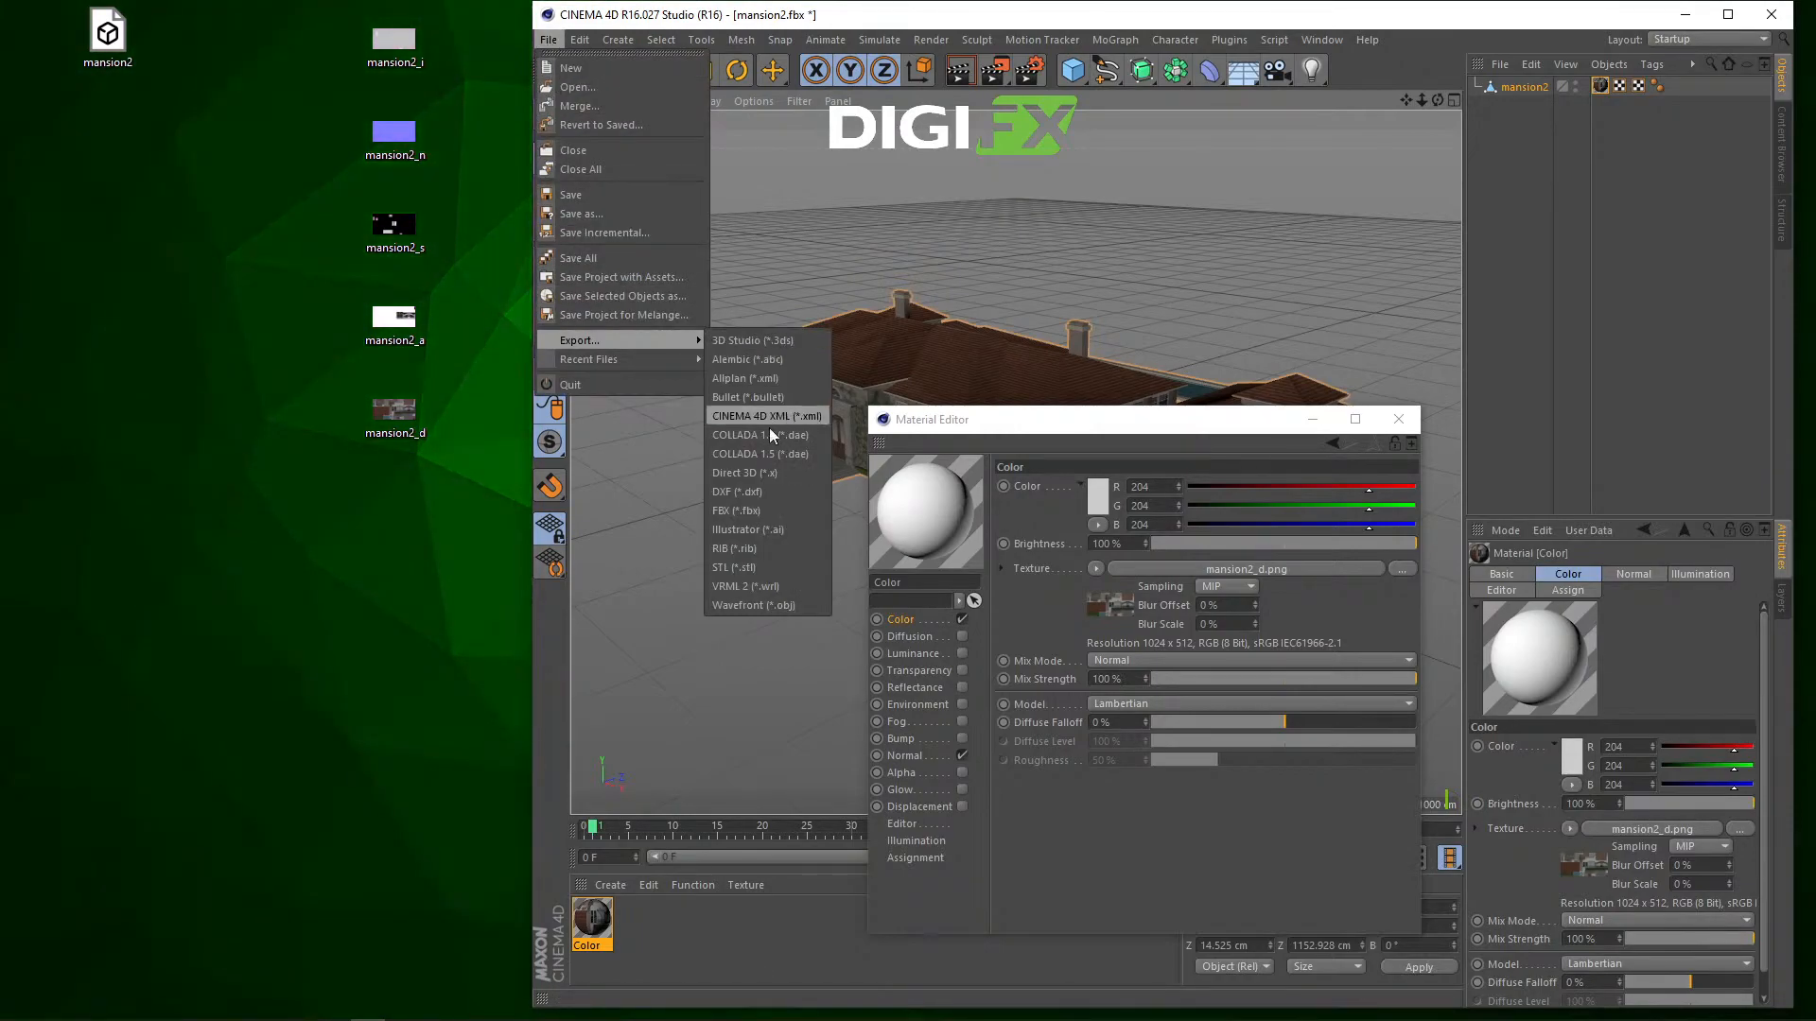
pyautogui.click(751, 510)
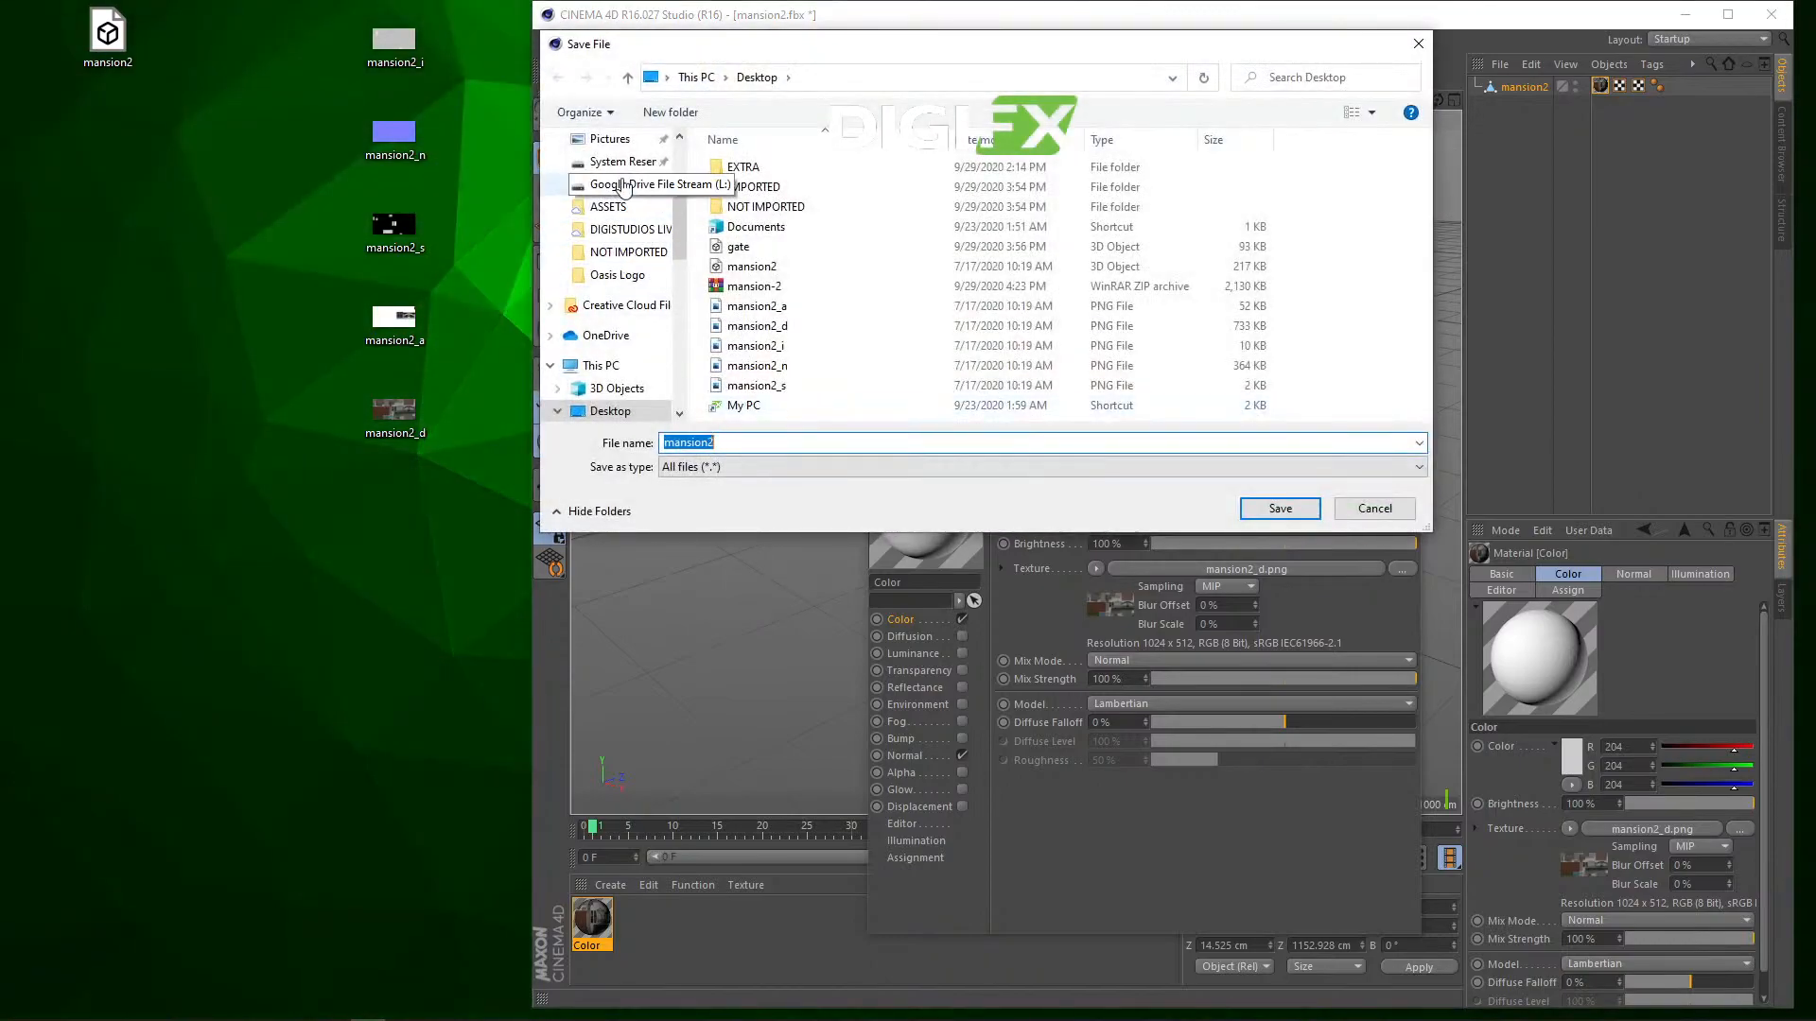
pyautogui.write('nabsion')
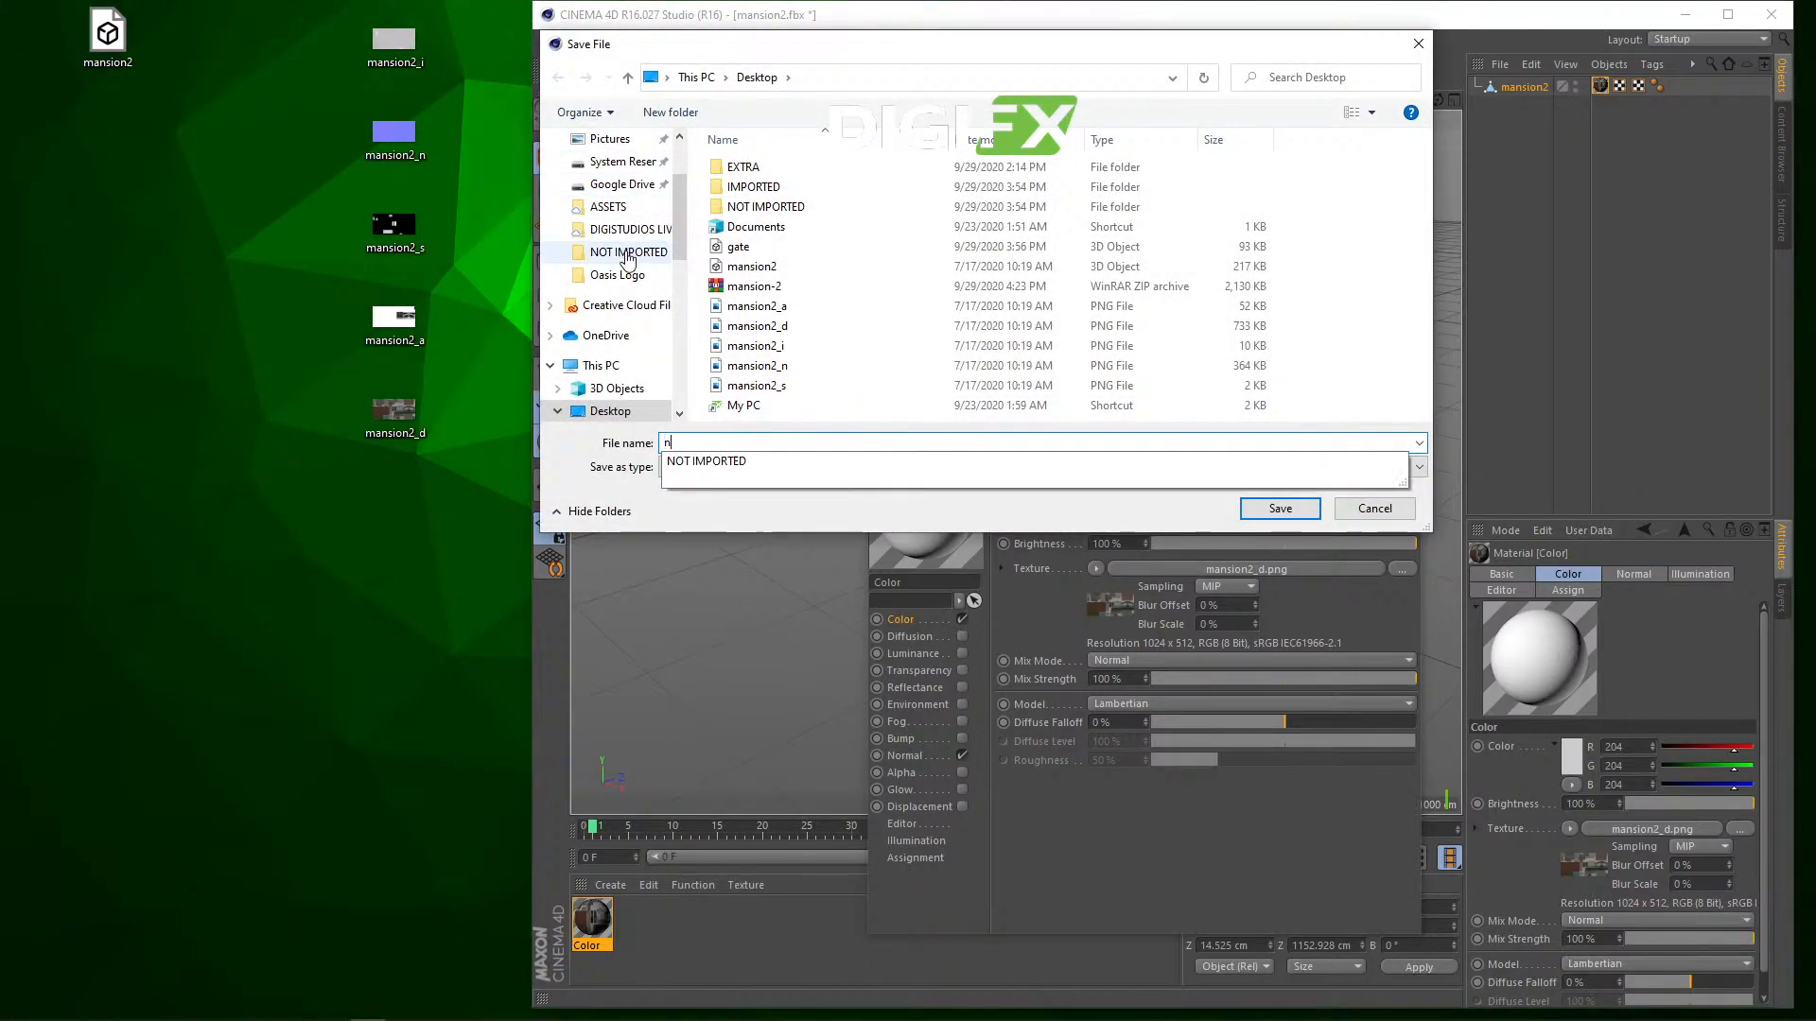
pyautogui.press('BackSpace')
pyautogui.press('BackSpace')
pyautogui.press('BackSpace')
pyautogui.press('BackSpace')
pyautogui.press('BackSpace')
pyautogui.press('BackSpace')
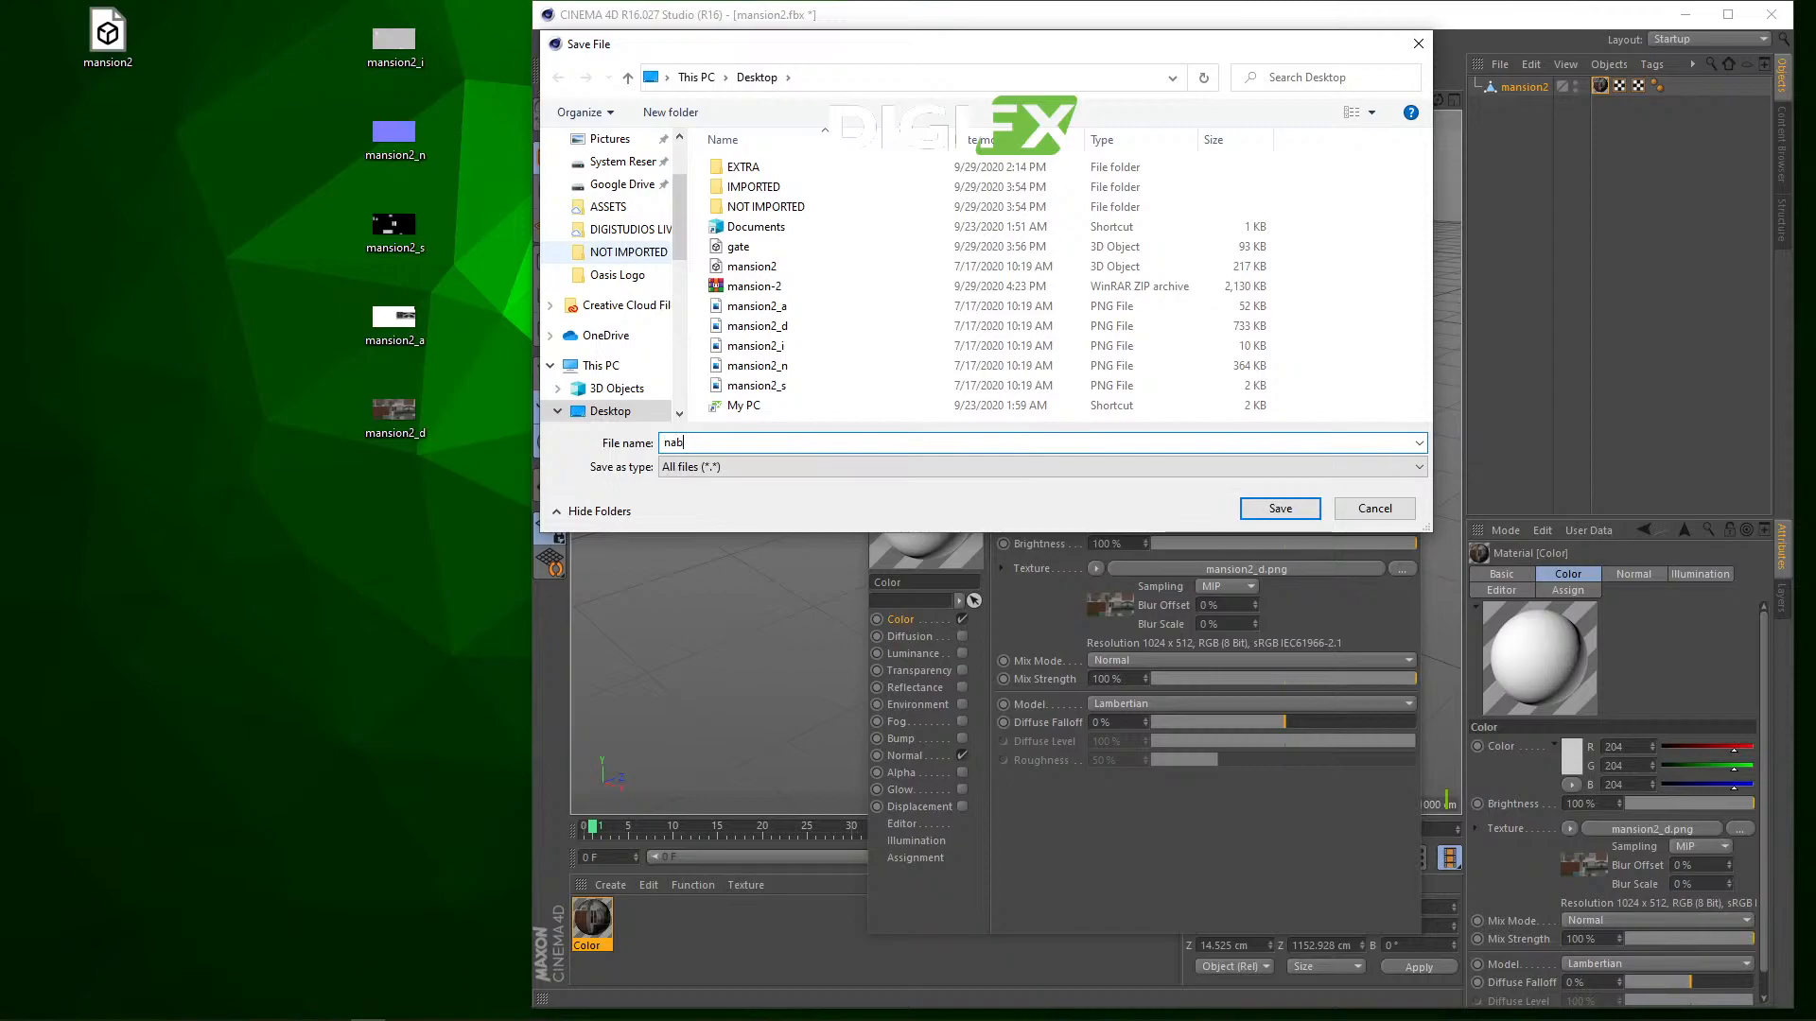
pyautogui.write('mansi')
pyautogui.press('BackSpace')
pyautogui.write('i')
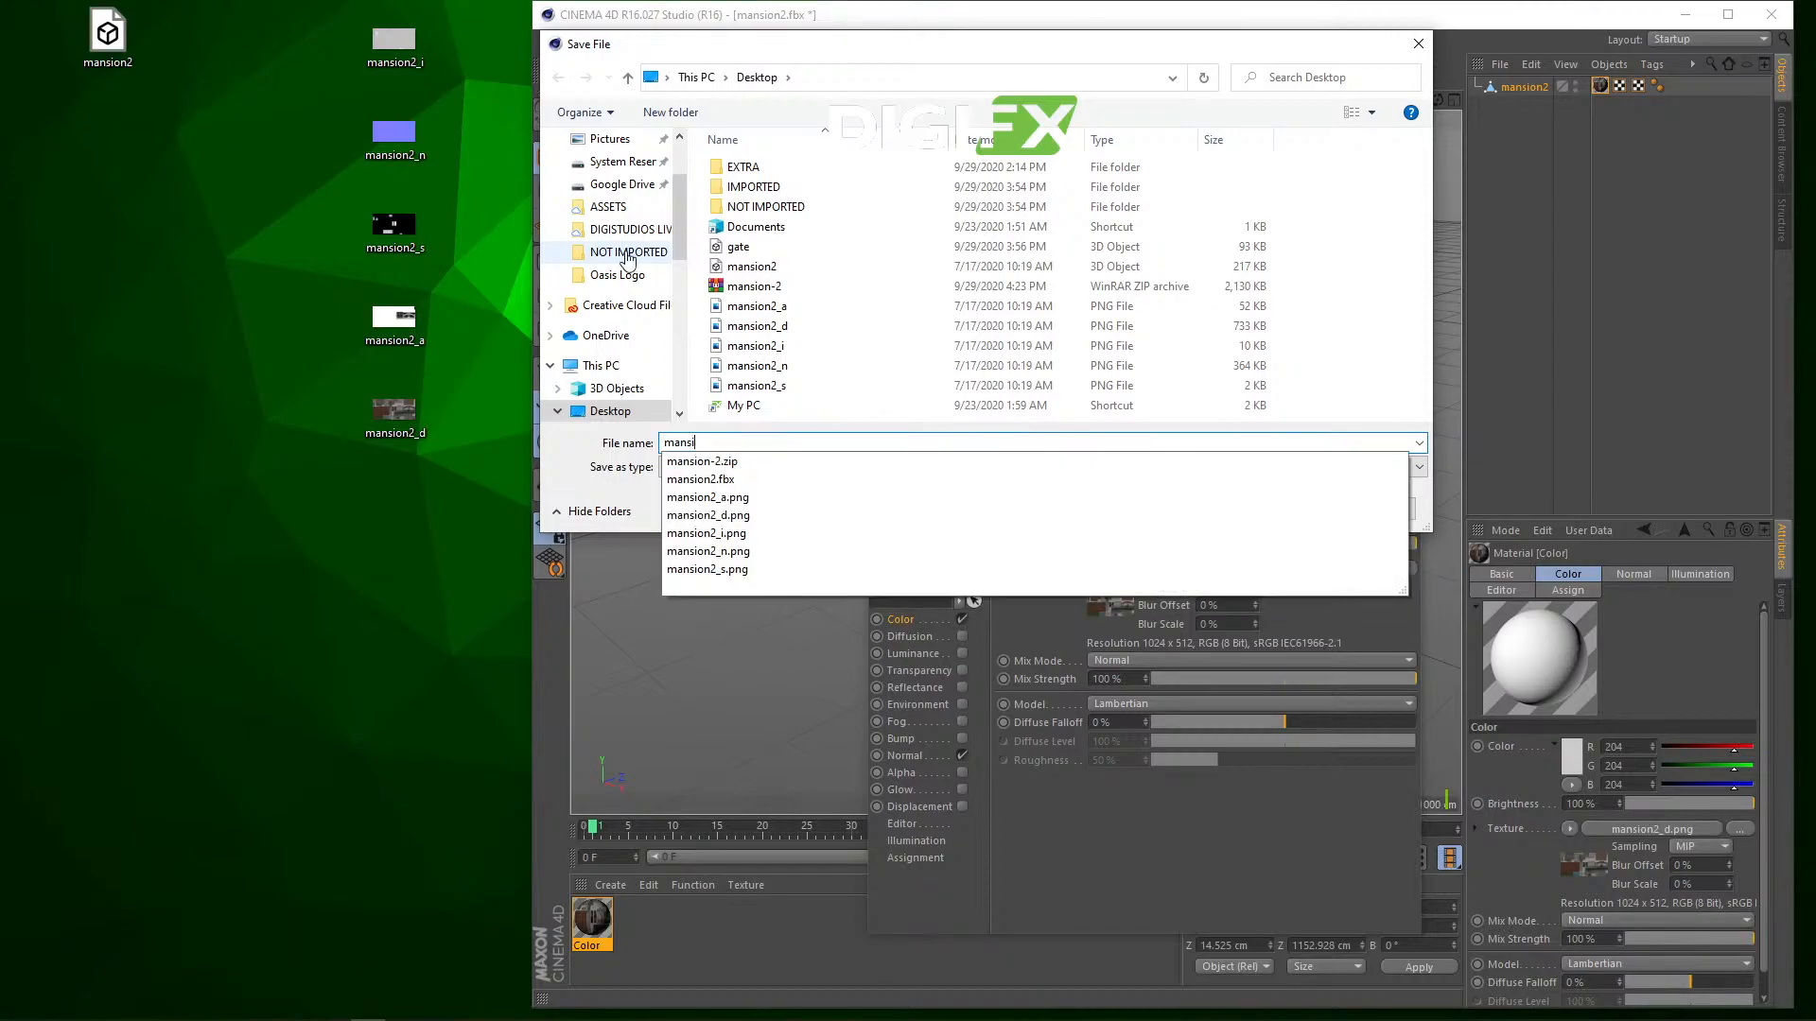
pyautogui.write('on')
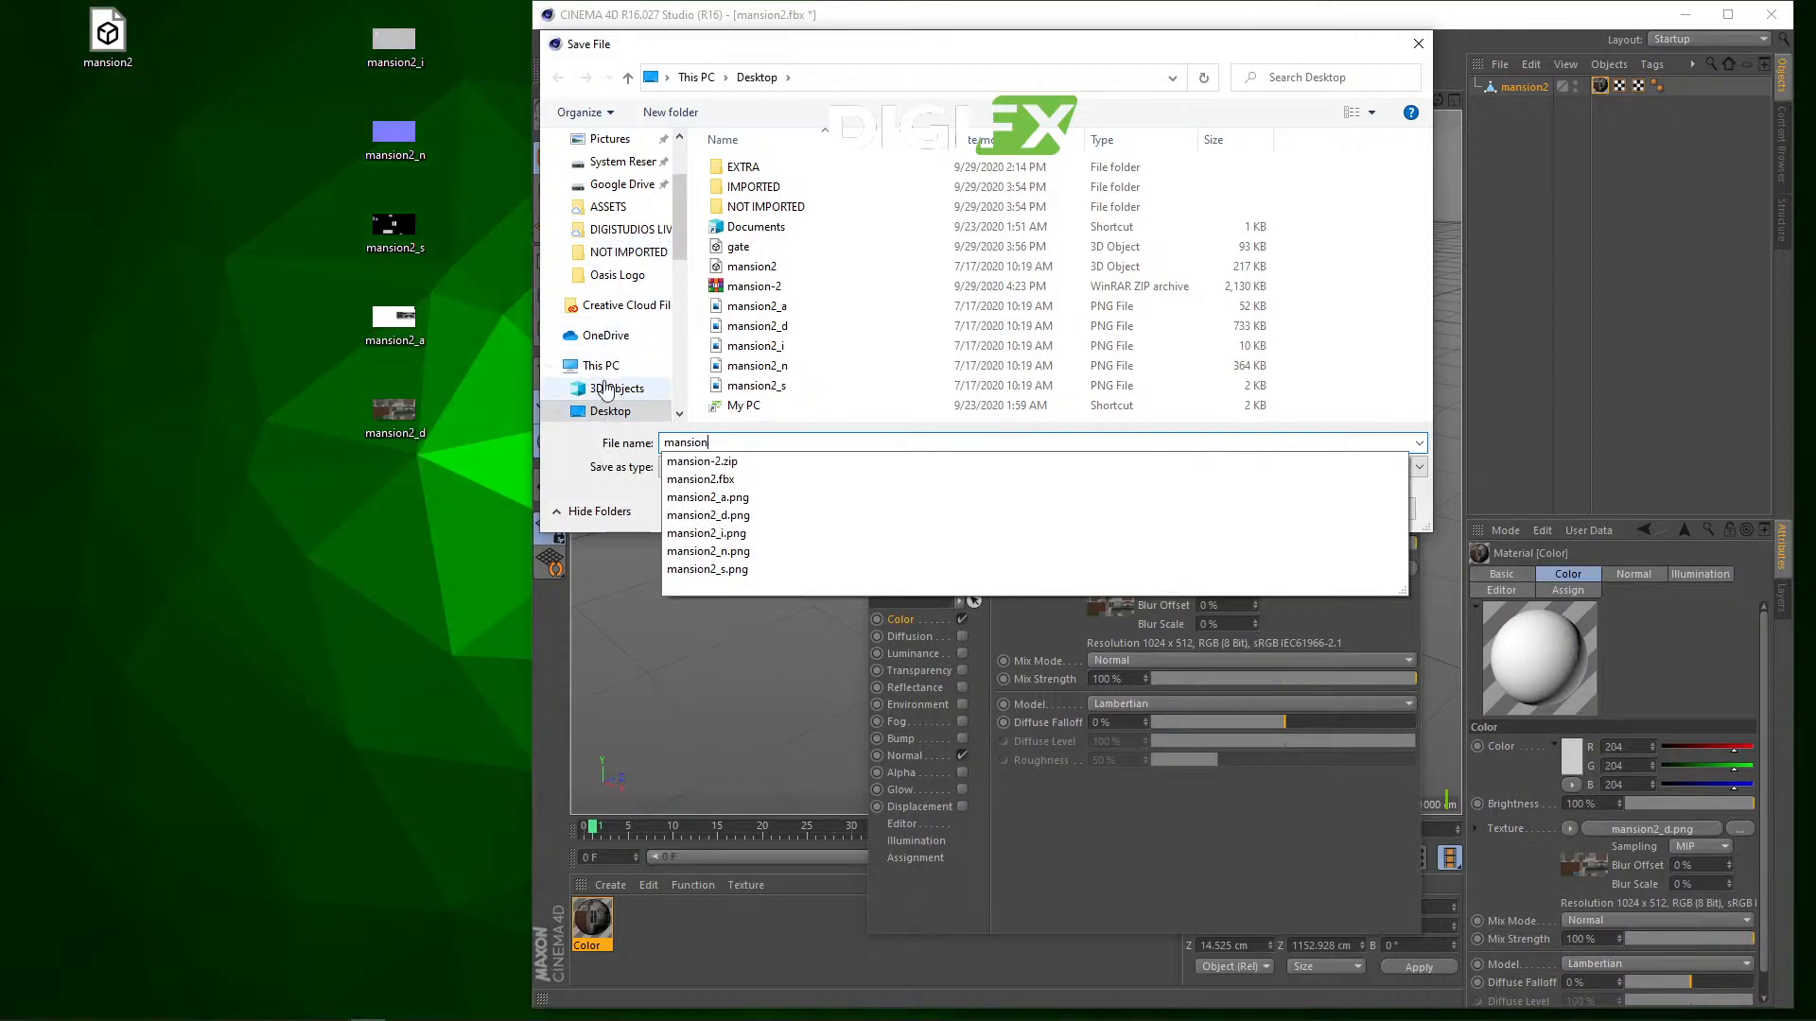
pyautogui.press('Return')
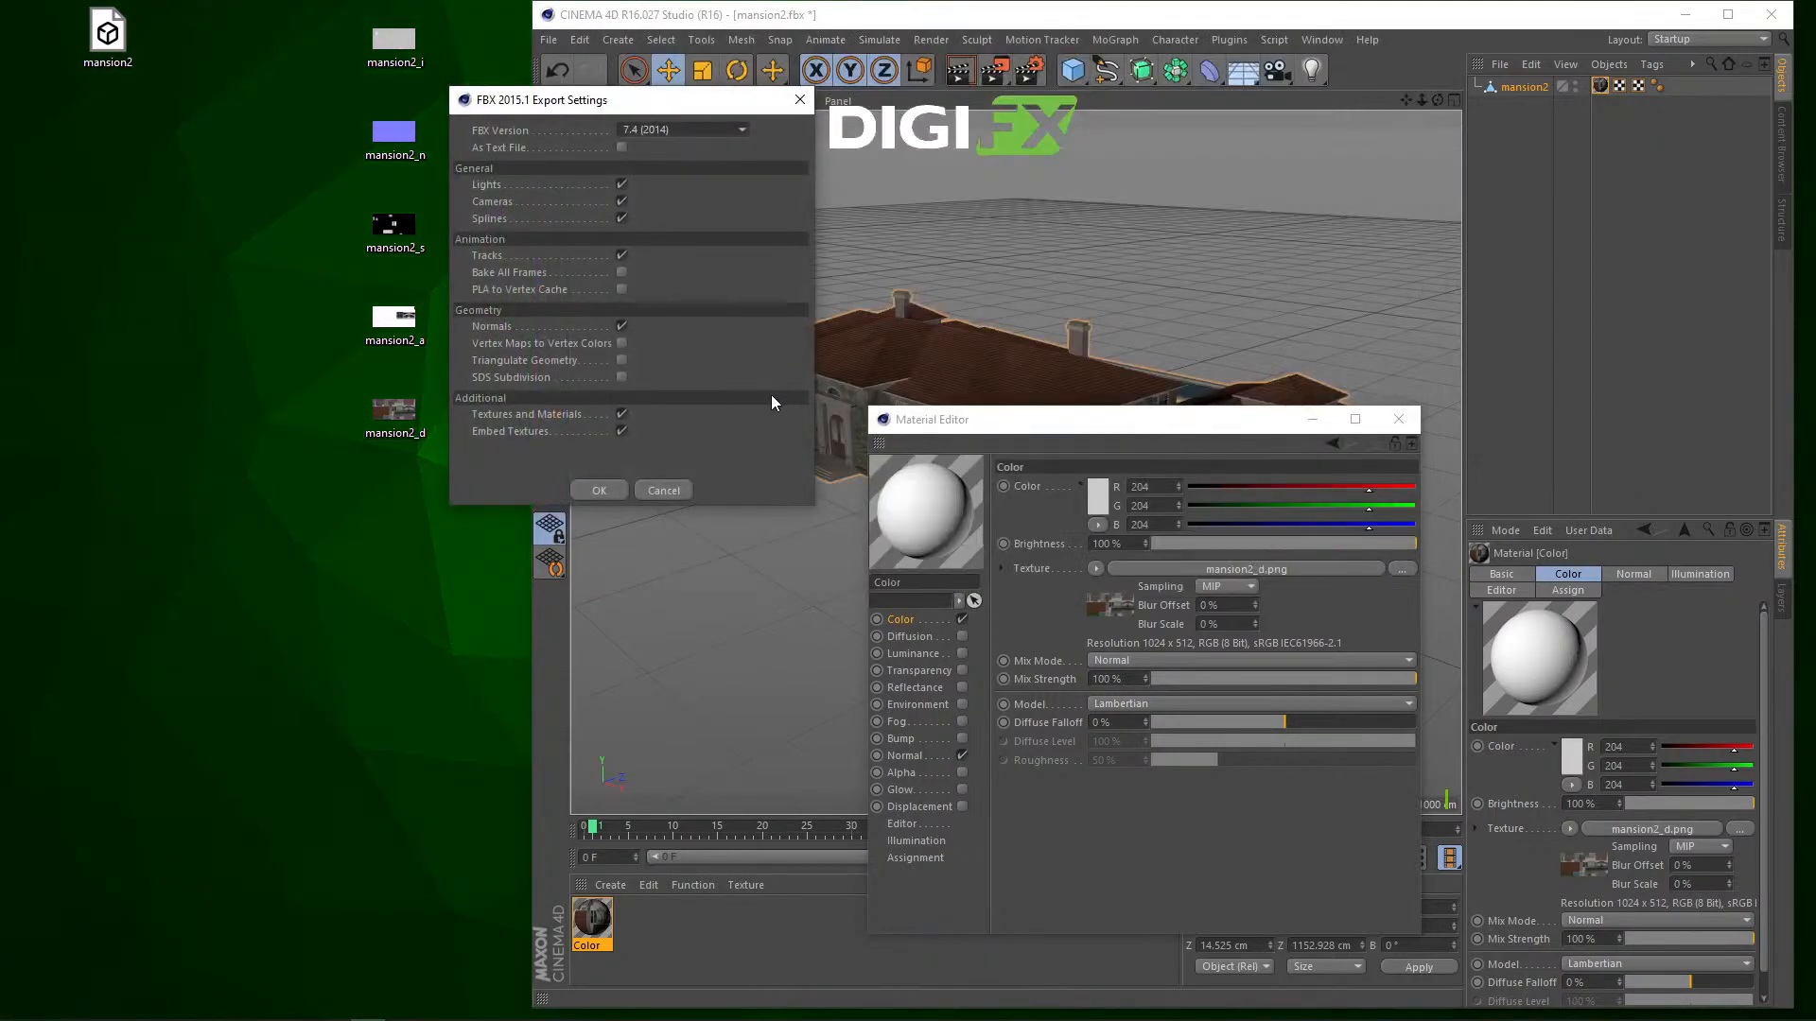
pyautogui.click(599, 489)
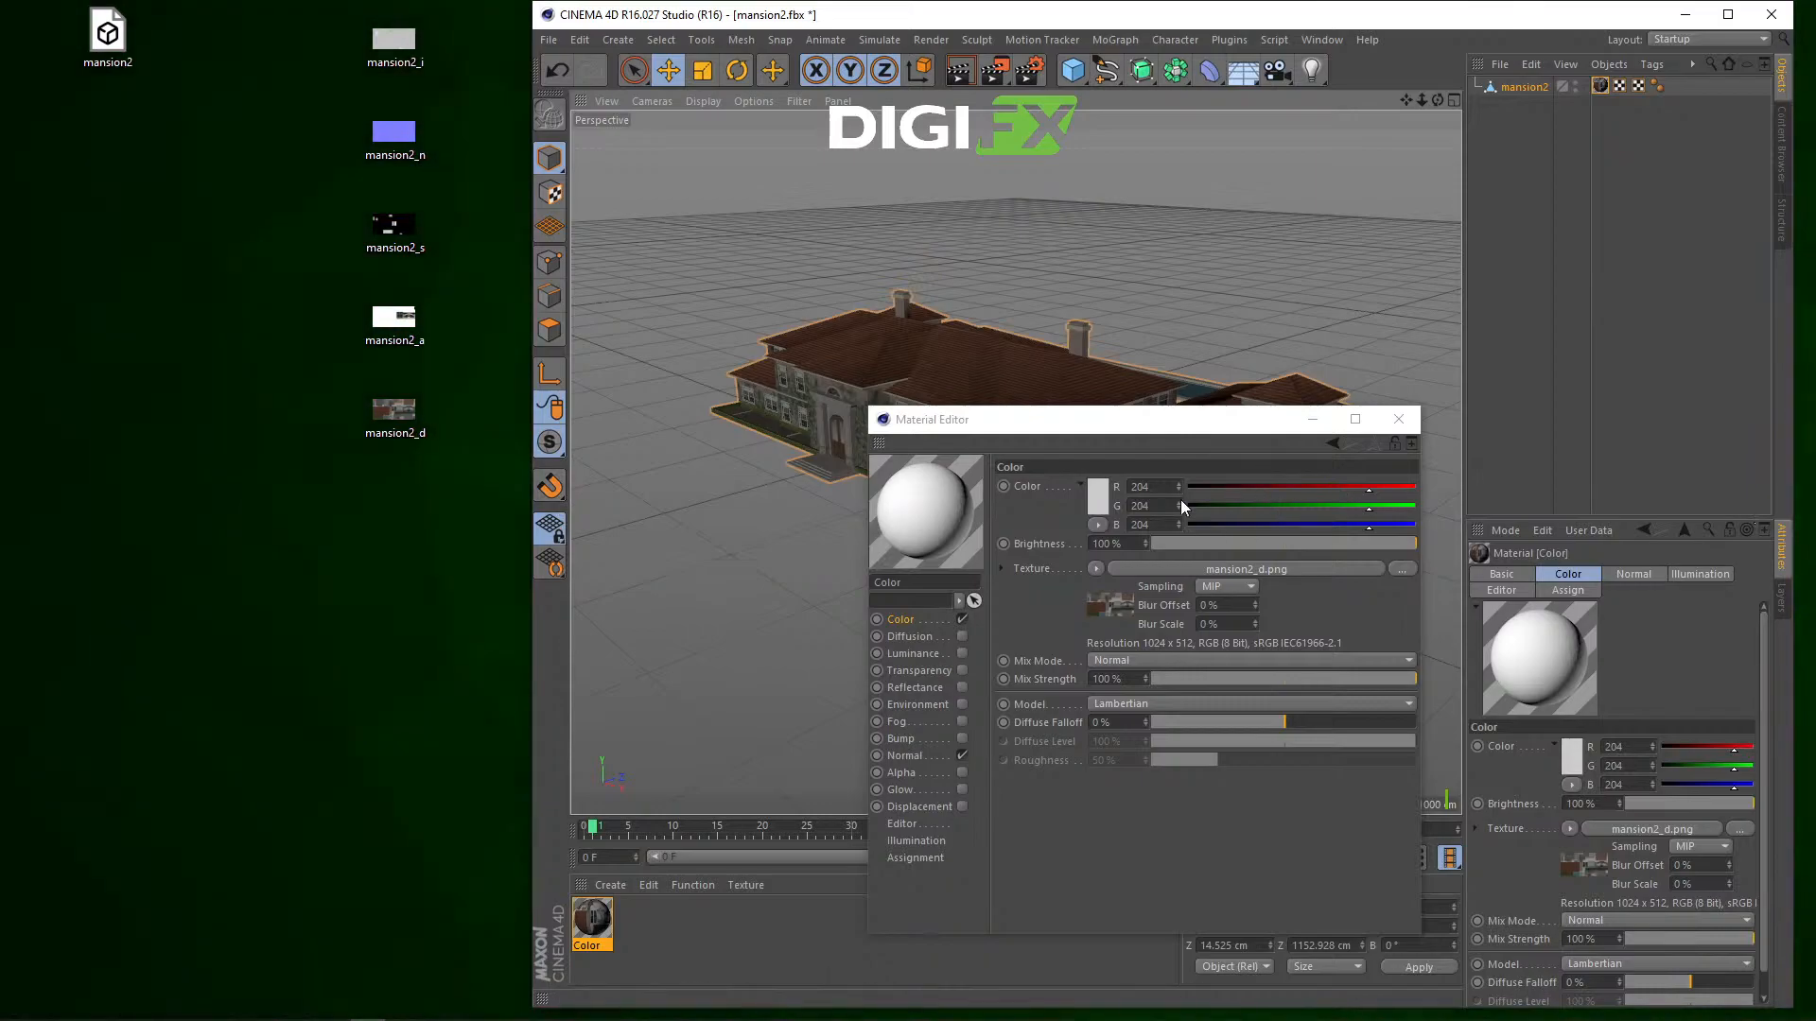
pyautogui.moveTo(1236, 431); pyautogui.dragTo(1296, 445)
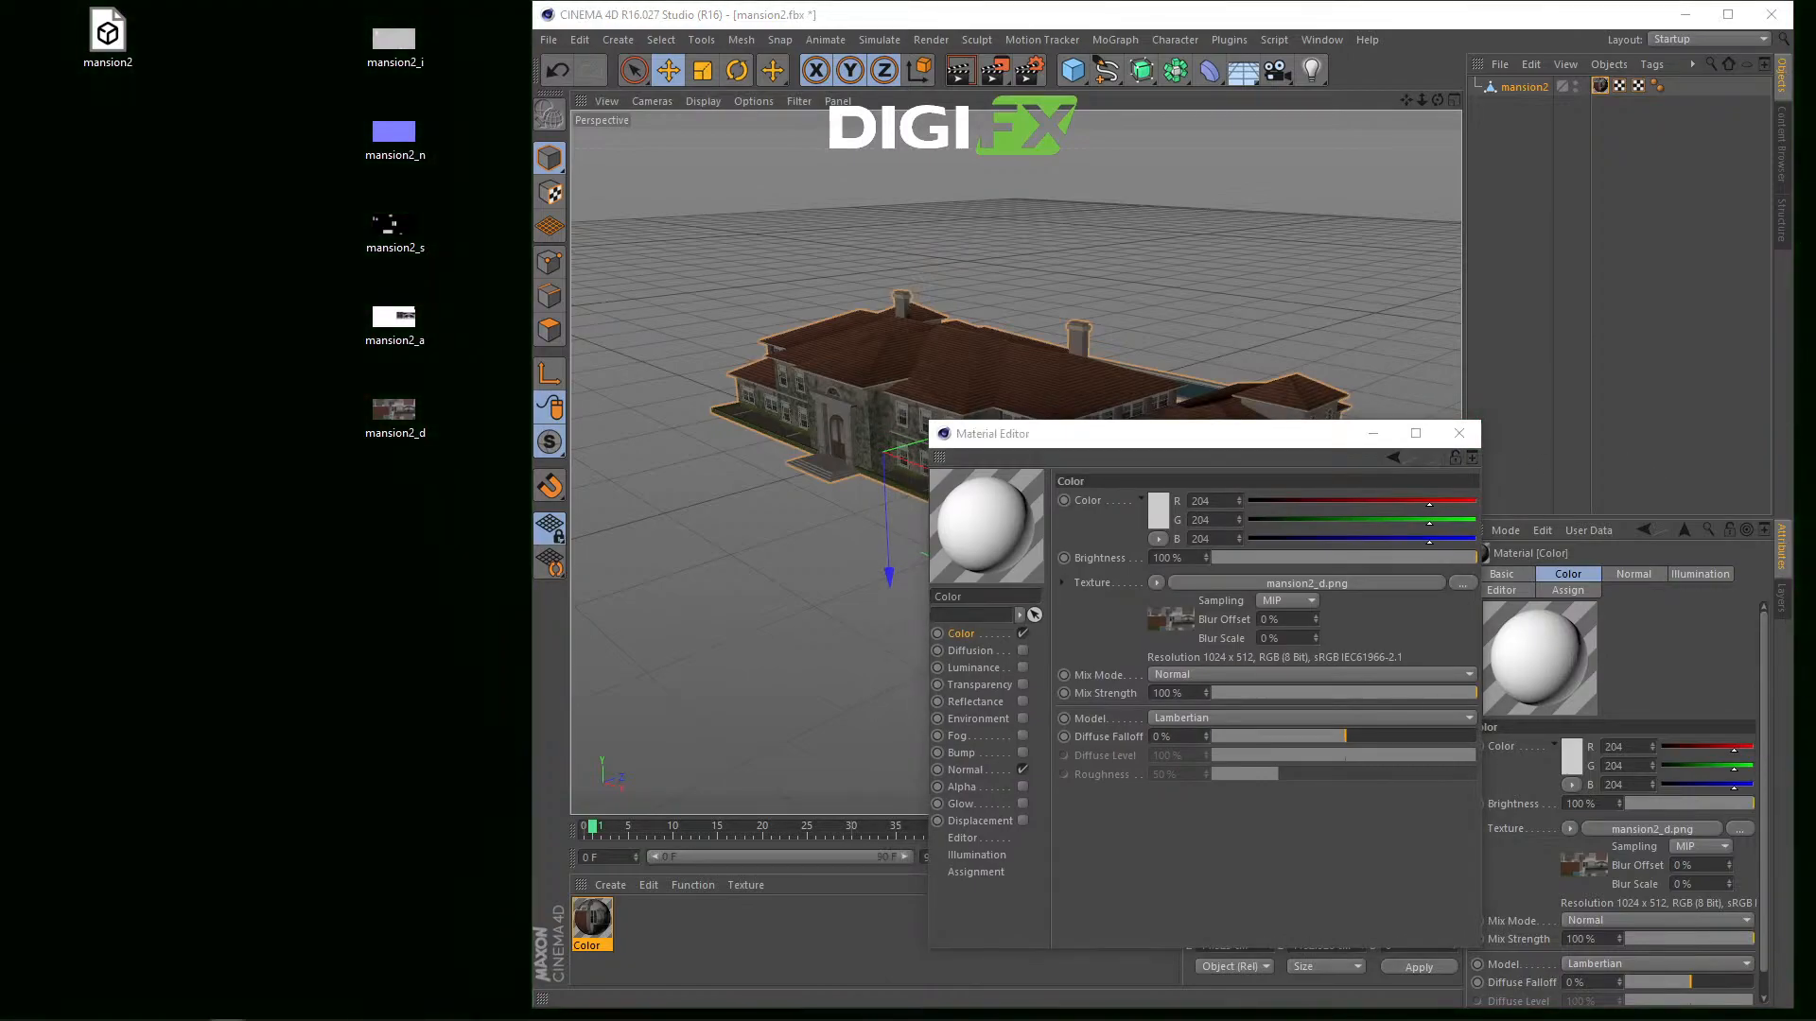
# Step: Switch to Unreal Engine, open the Color material from the Mansion folder and delete its Param color node
pyautogui.scroll(-1, 665, 273)
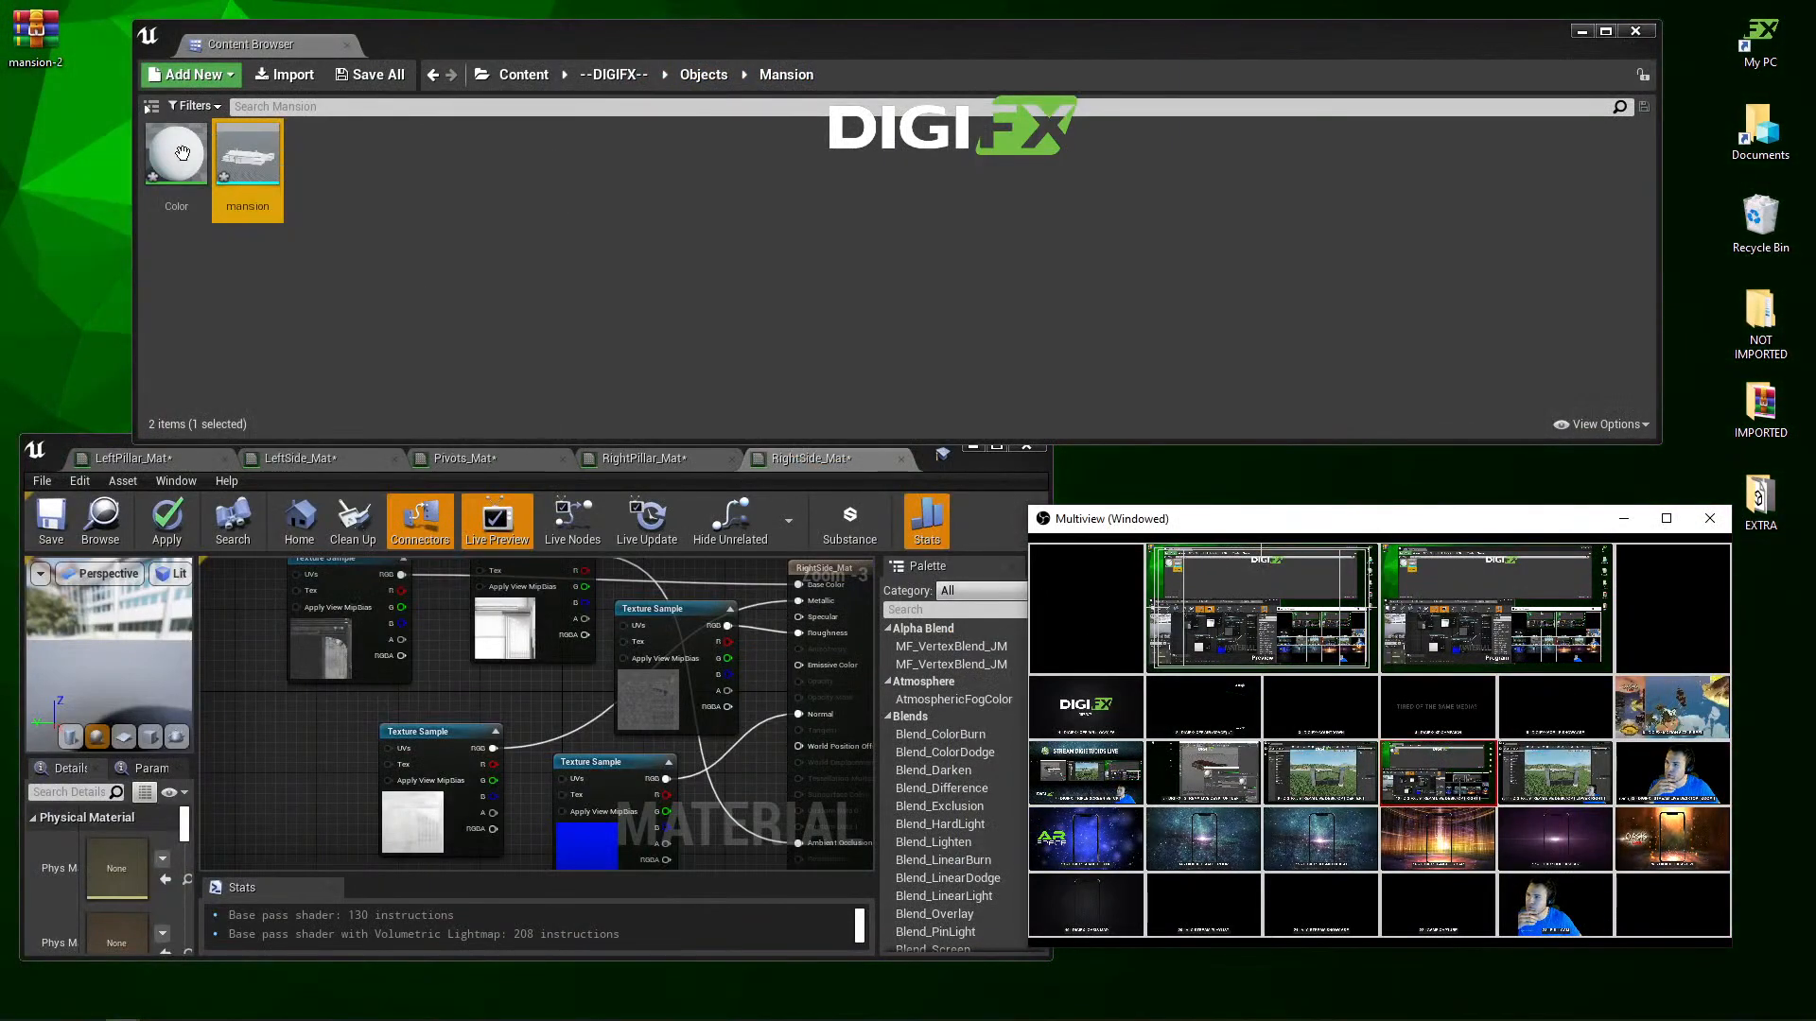
pyautogui.doubleClick(170, 173)
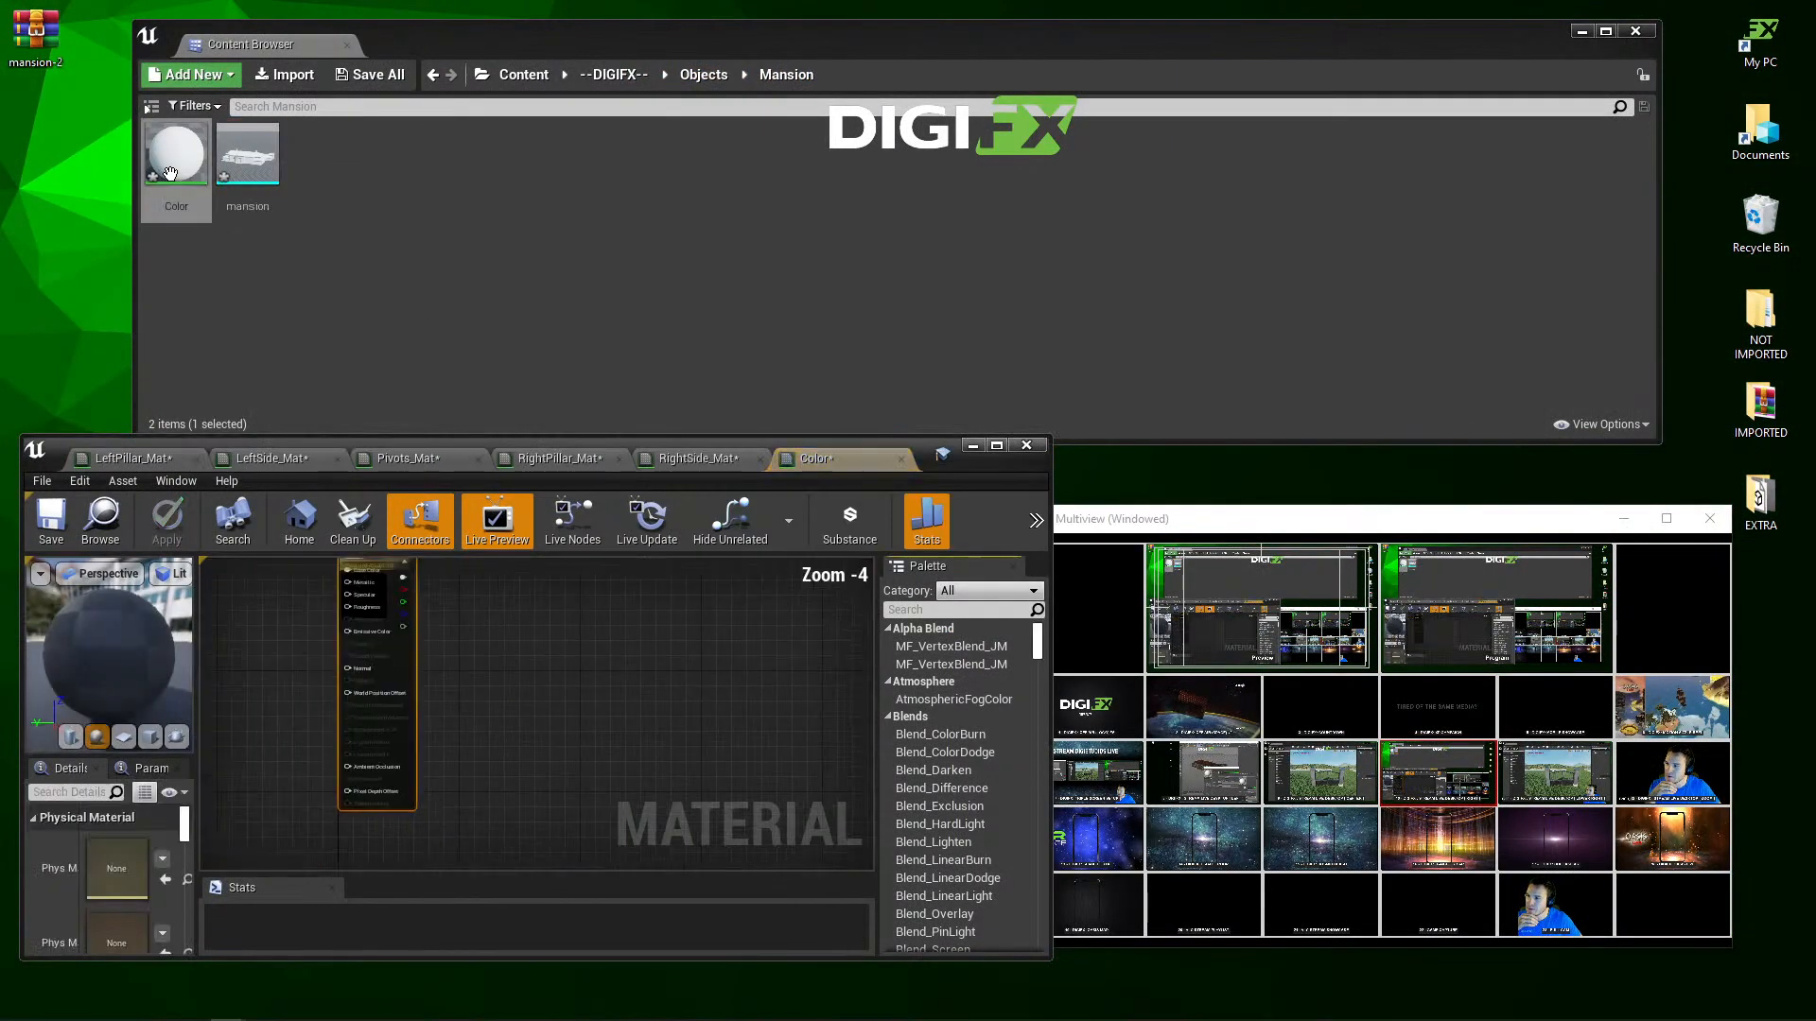
pyautogui.moveTo(565, 593); pyautogui.dragTo(438, 599)
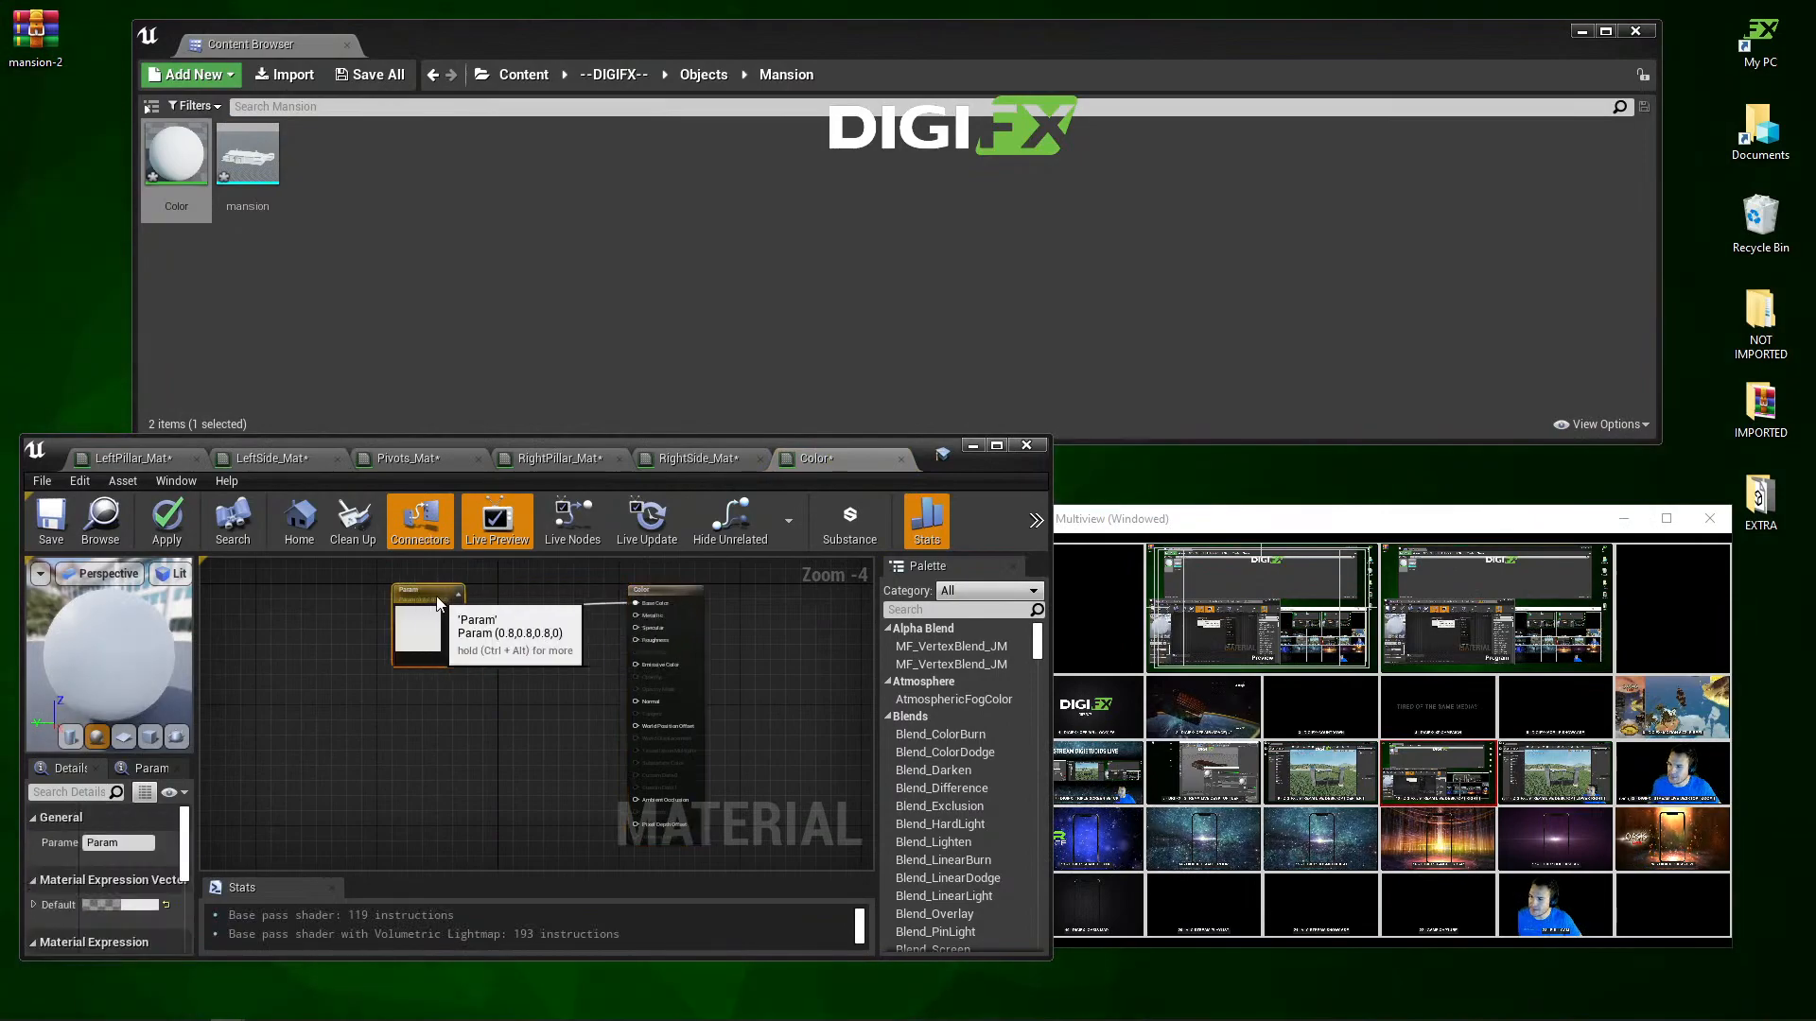
pyautogui.press('Delete')
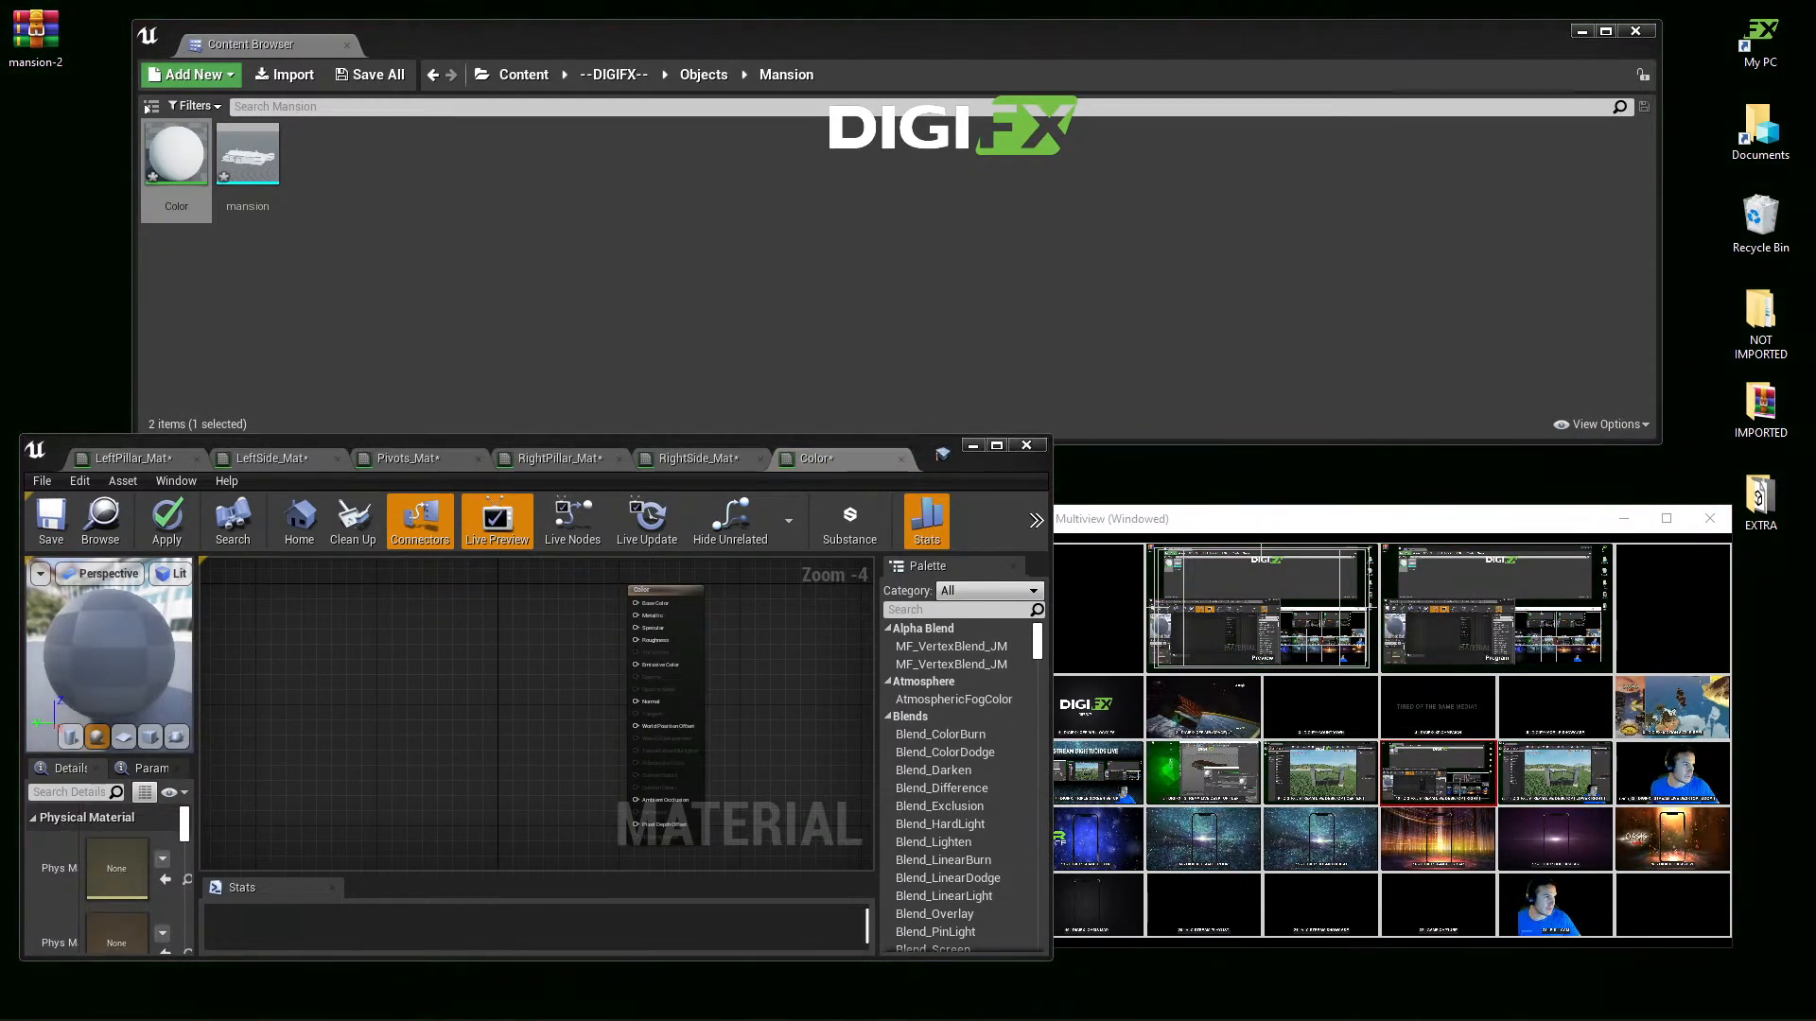
# Step: Import the mansion2_a, _d, _i, _n and _s textures into the Mansion folder and add all five to the Color material's graph
pyautogui.moveTo(0, 274); pyautogui.dragTo(523, 276)
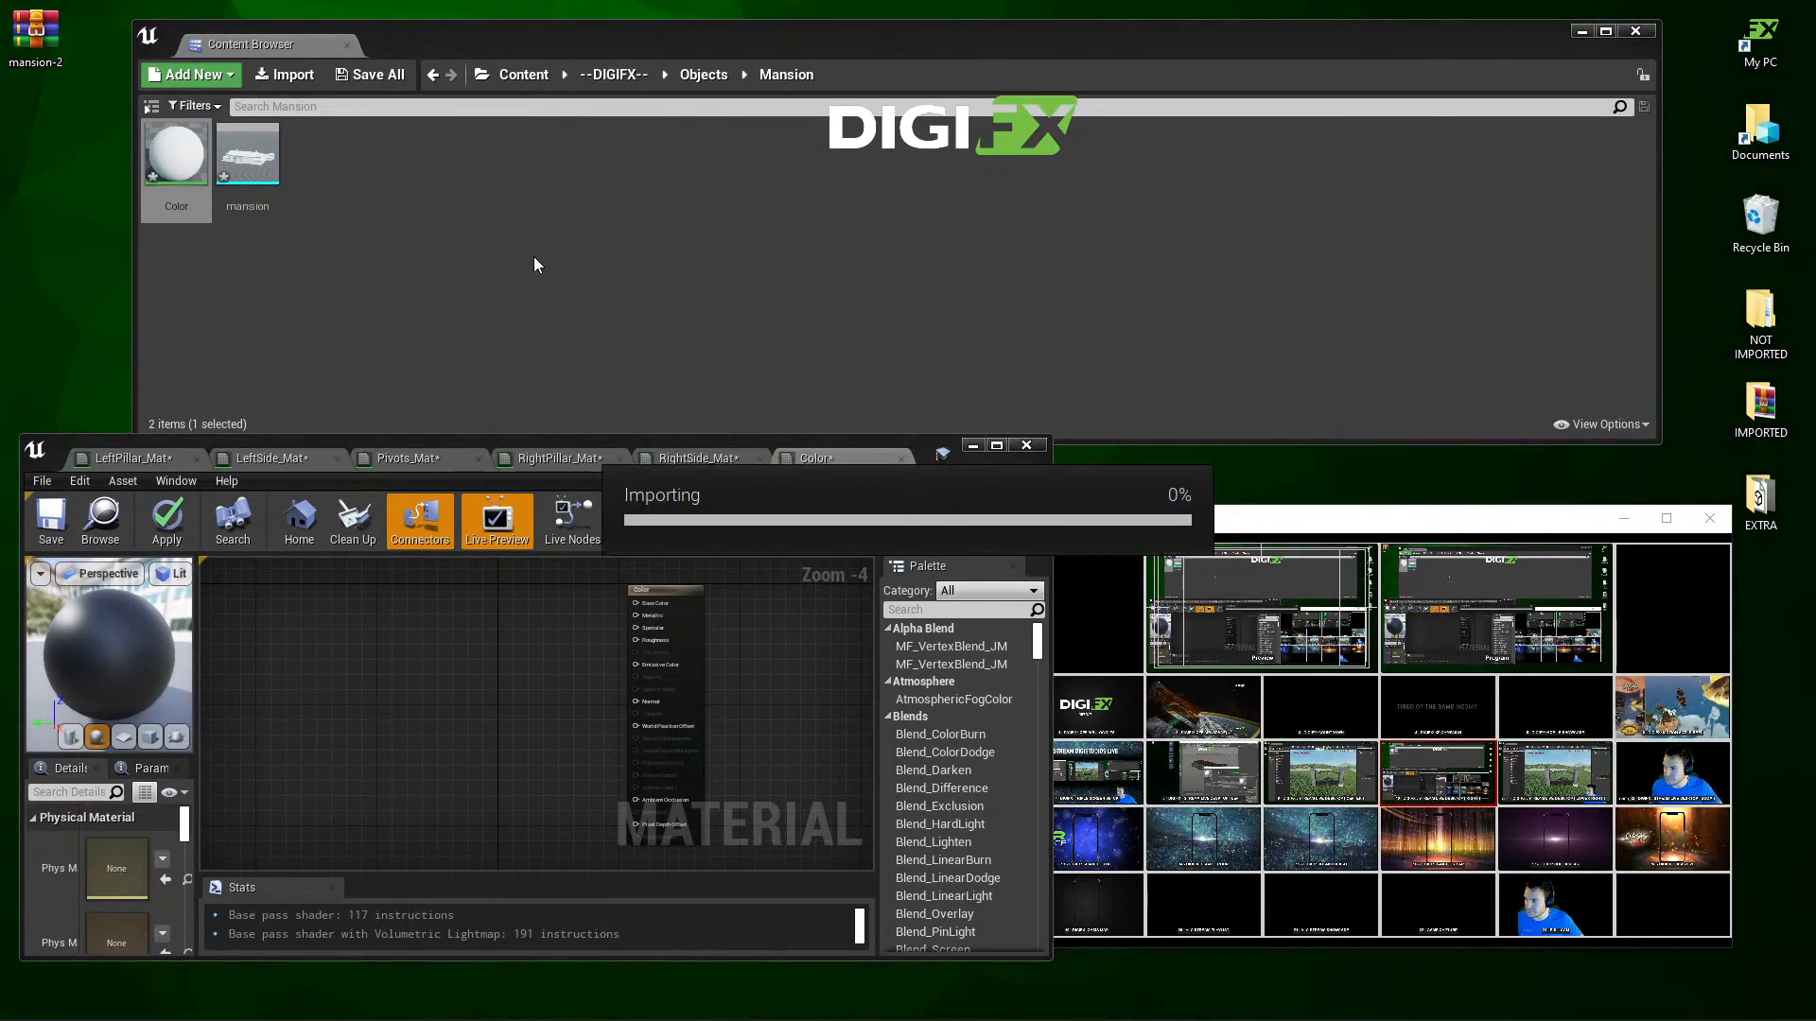
pyautogui.click(520, 274)
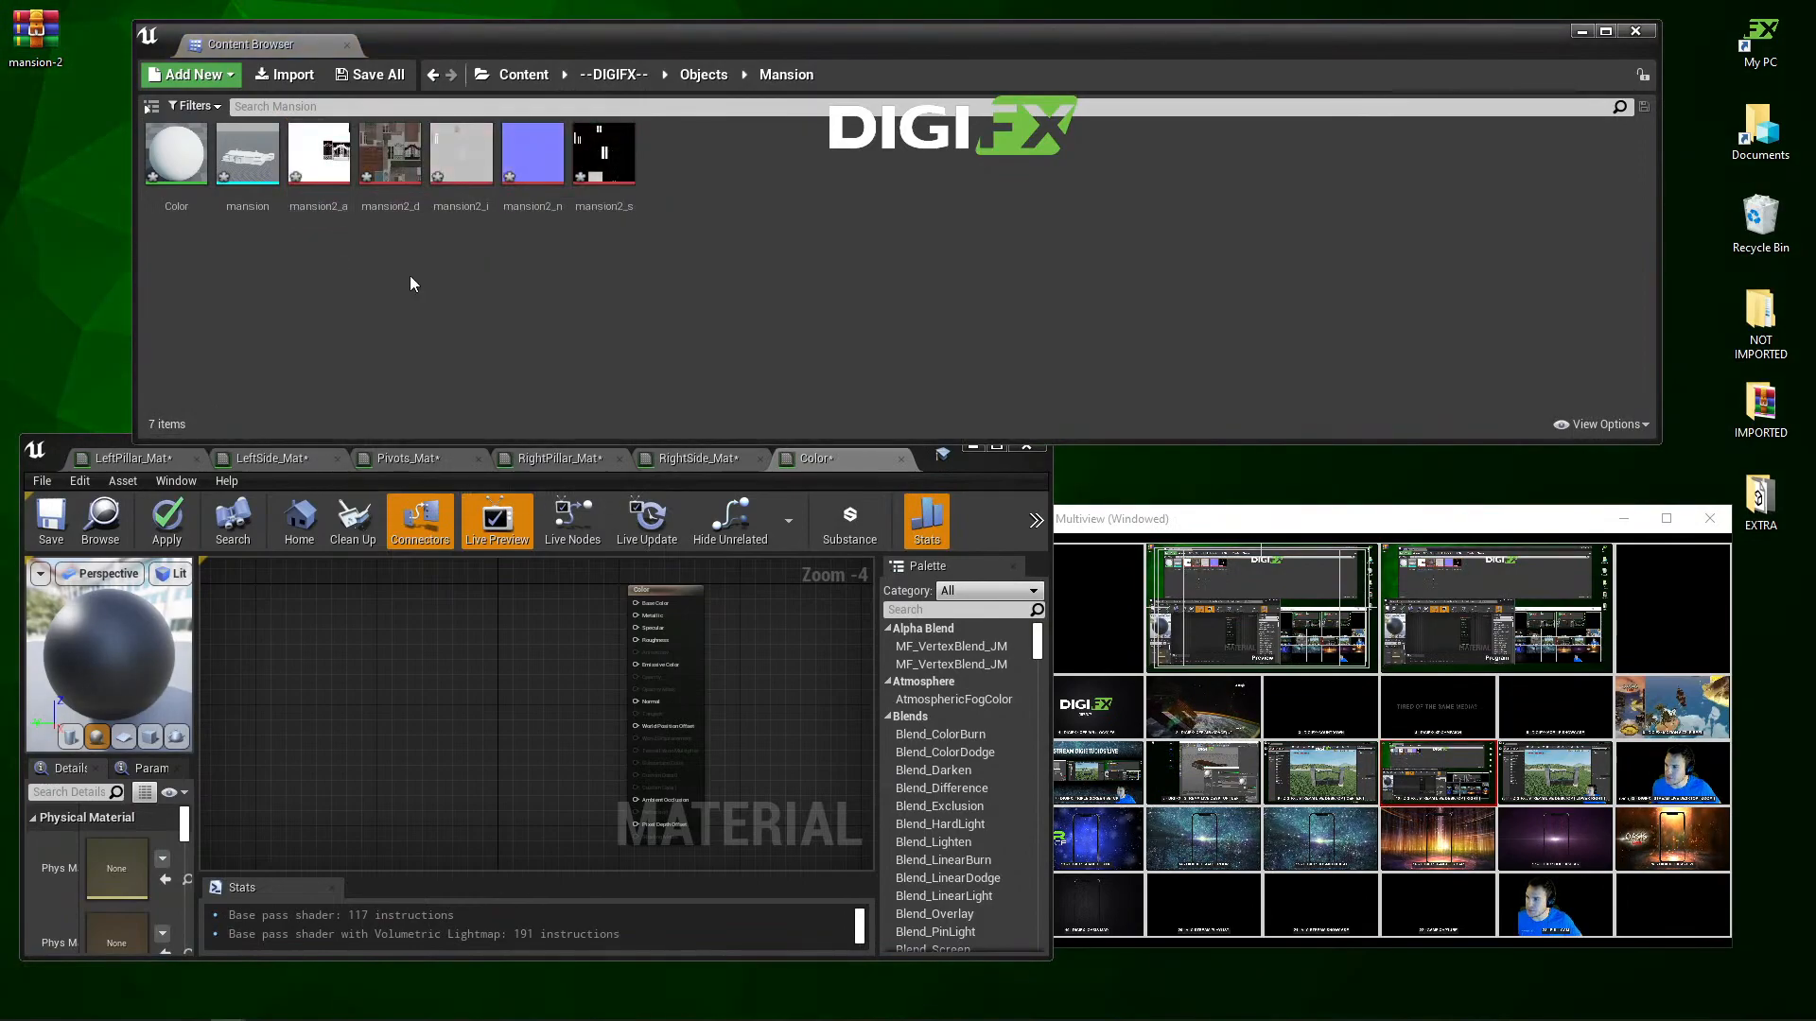
pyautogui.click(674, 598)
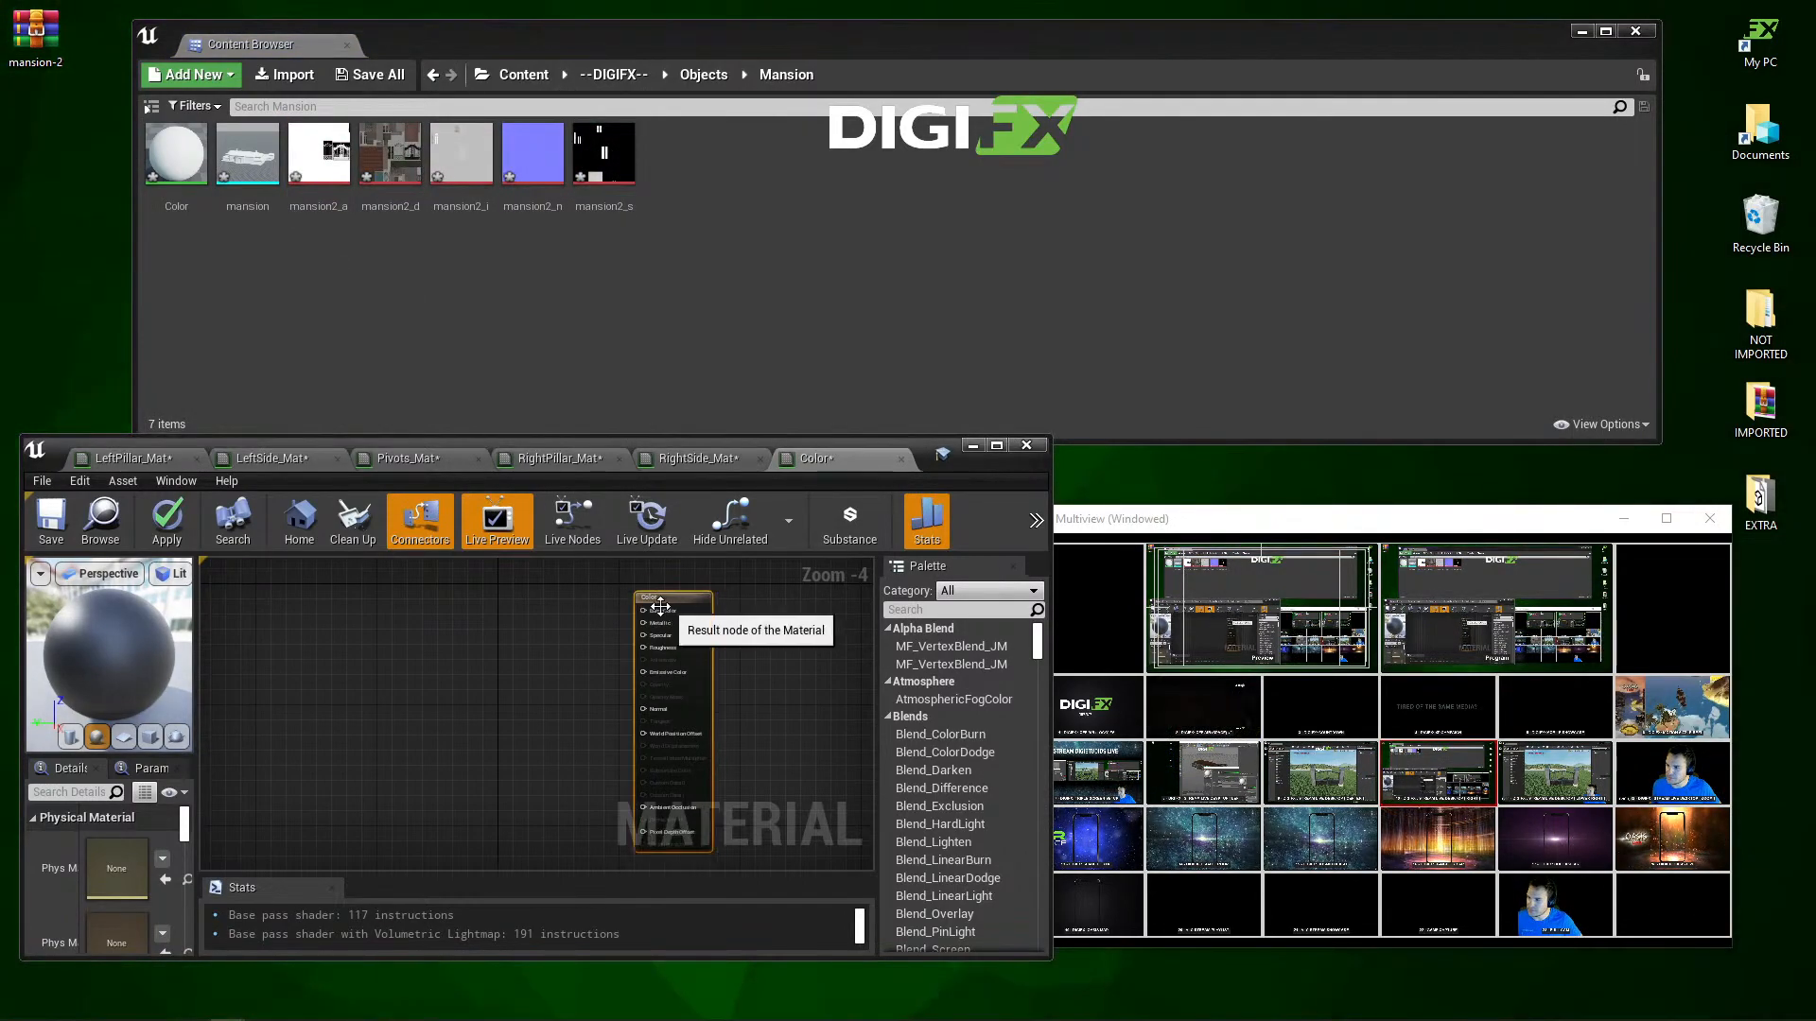
pyautogui.scroll(1, 581, 624)
pyautogui.scroll(1, 582, 627)
pyautogui.click(176, 156)
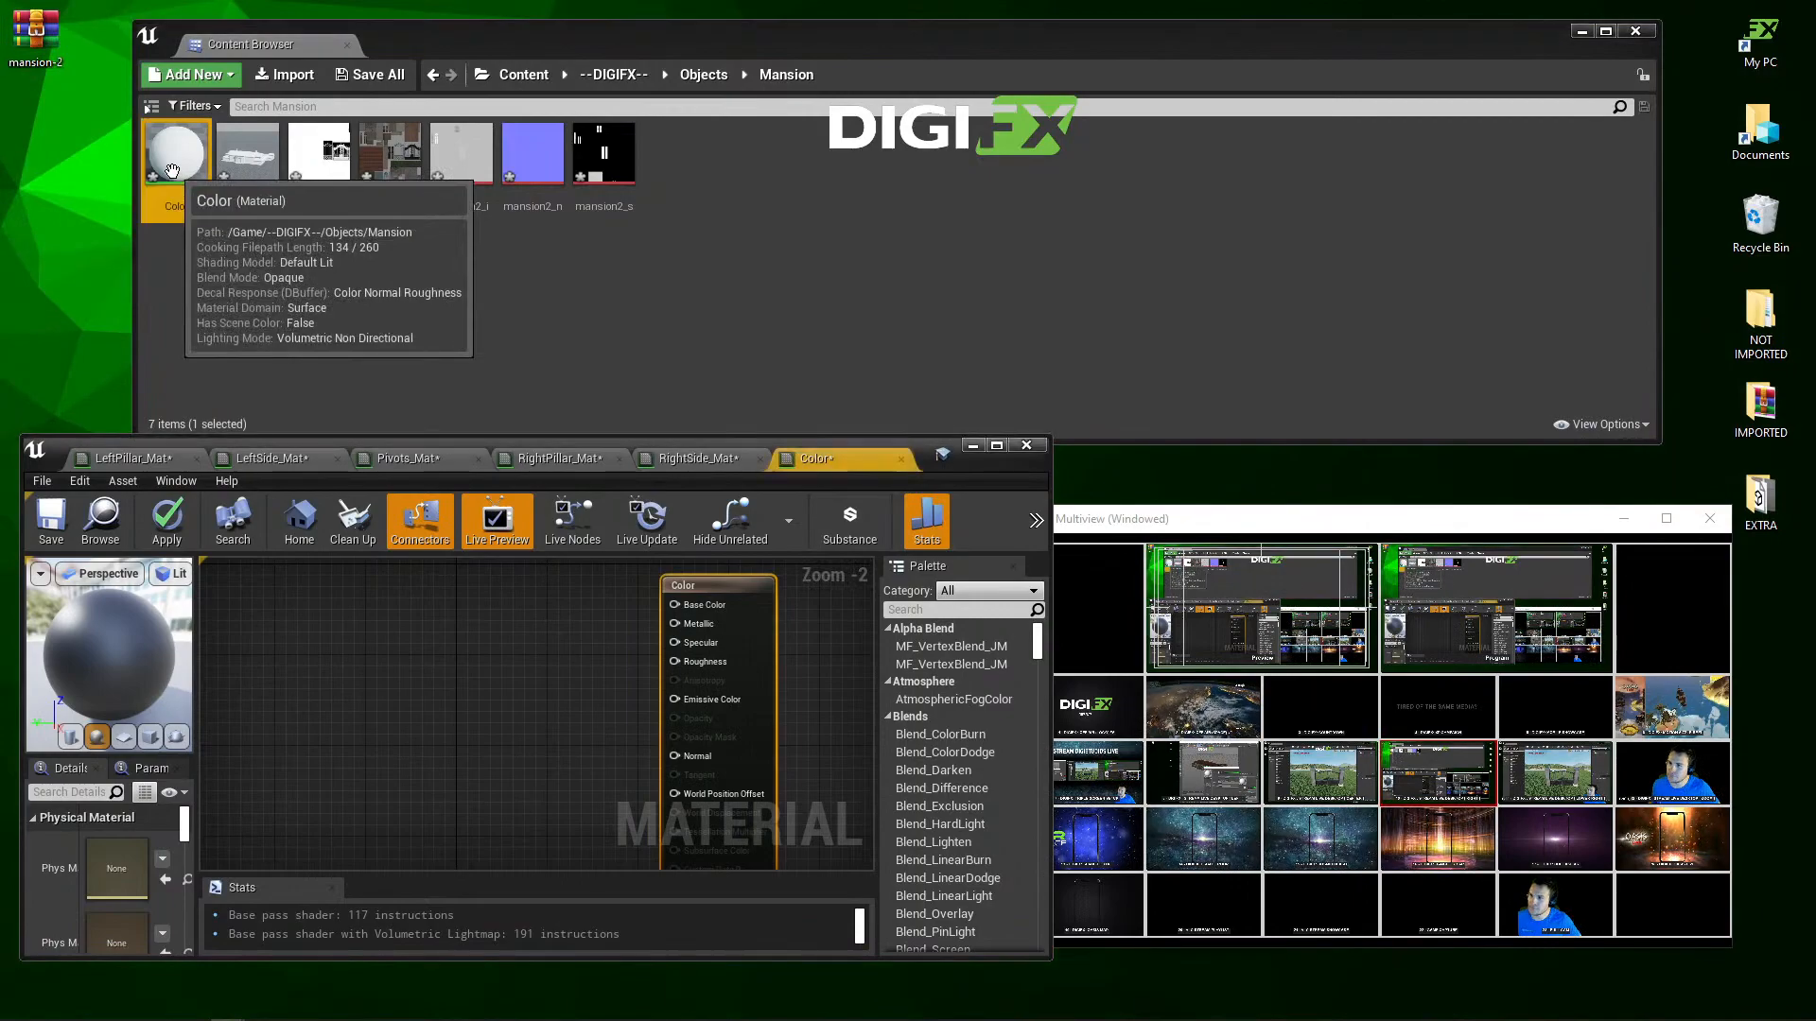
pyautogui.click(367, 227)
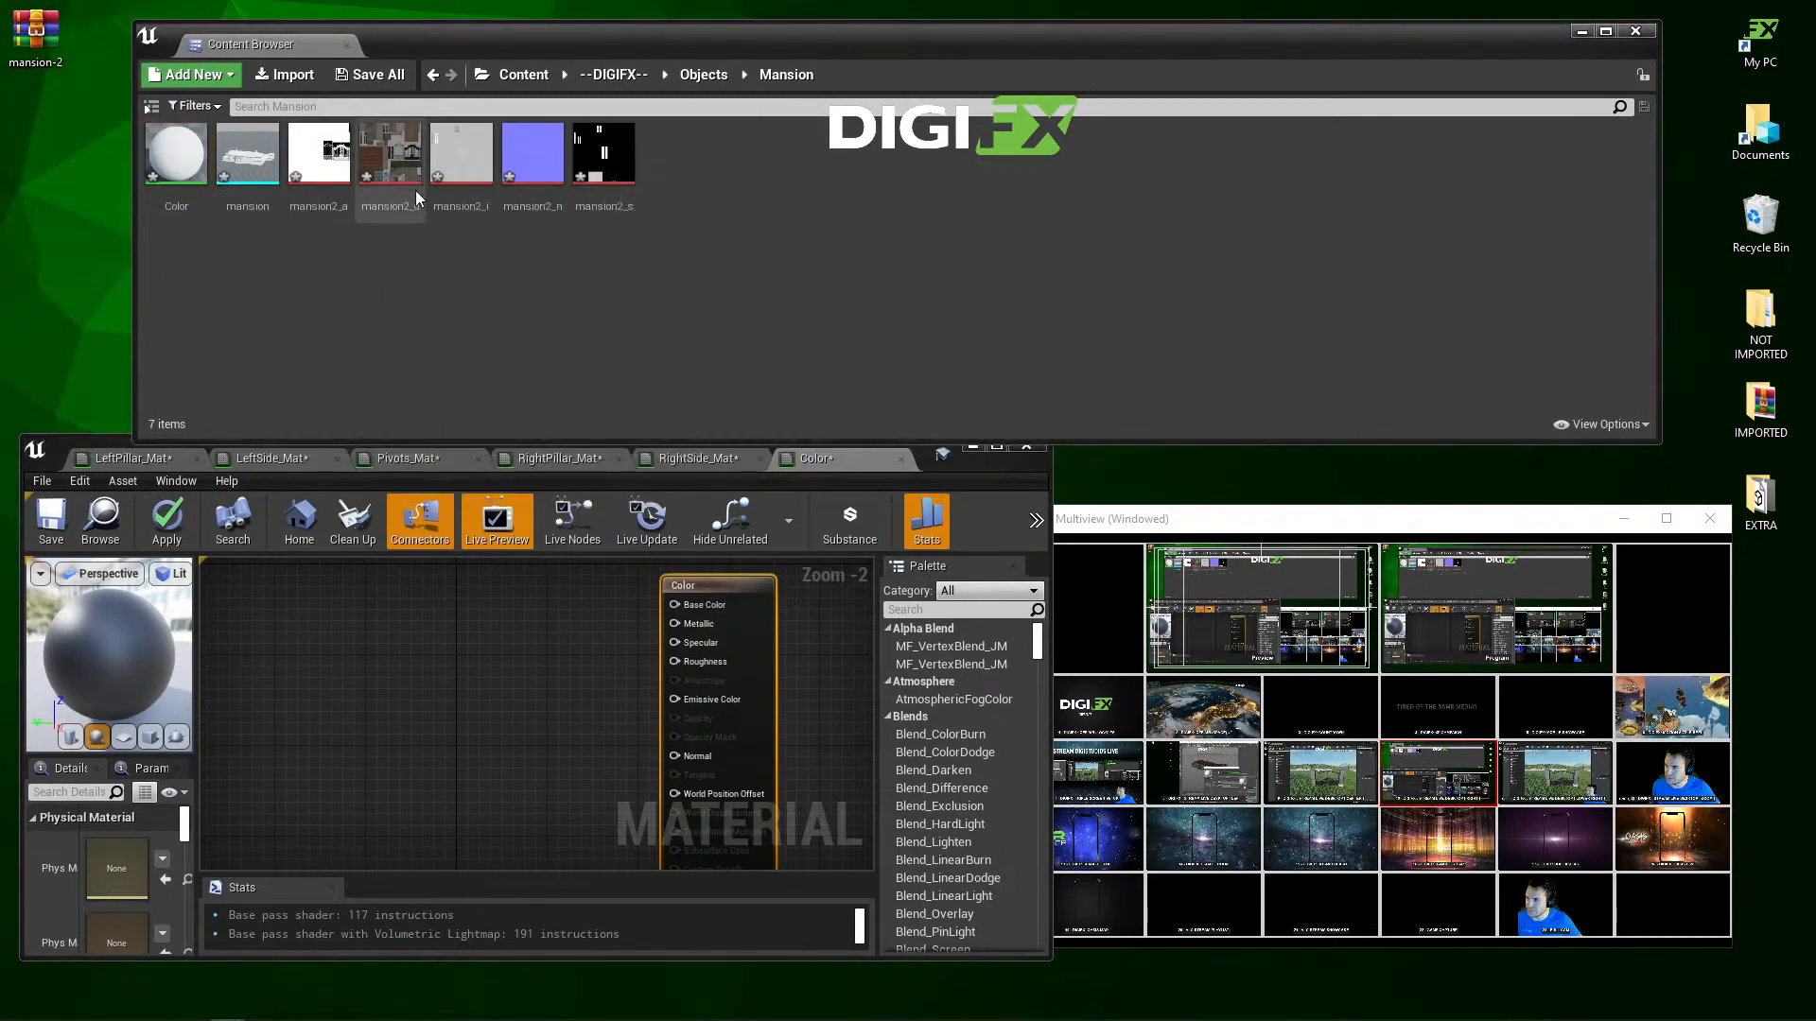
pyautogui.click(603, 156)
pyautogui.keyDown('shift'); pyautogui.click(318, 156); pyautogui.keyUp('shift')
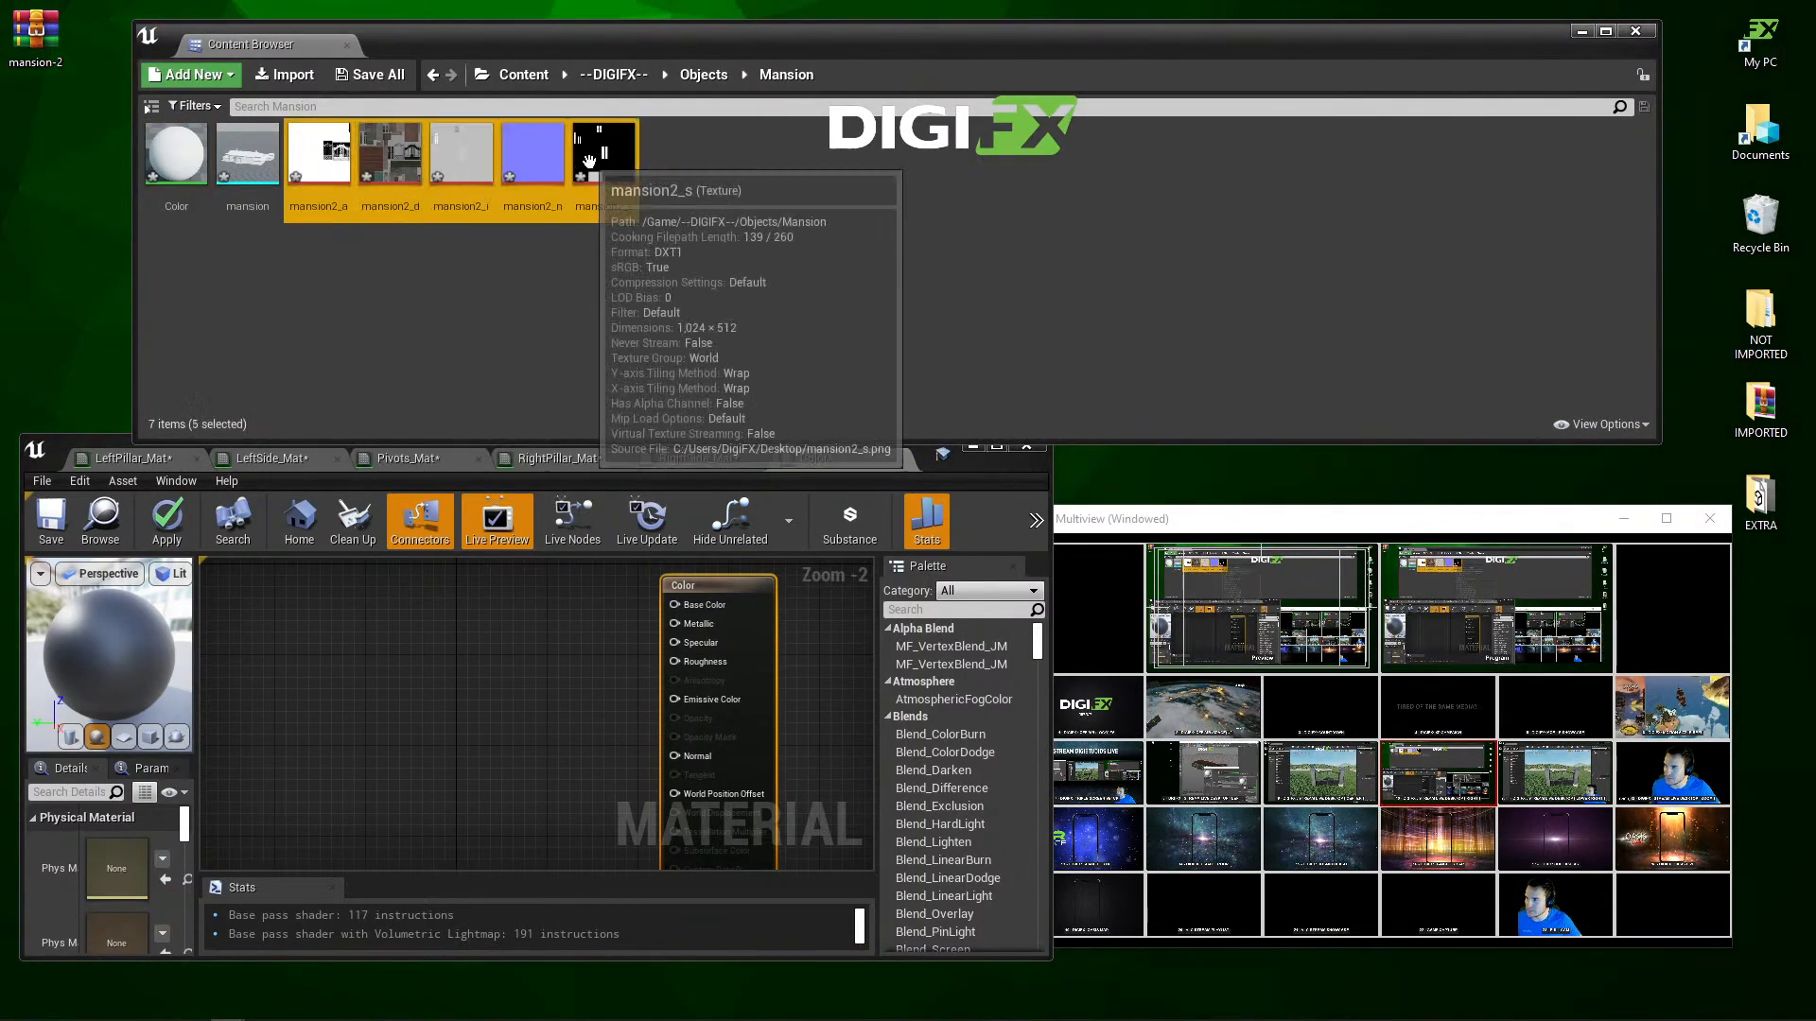
pyautogui.moveTo(394, 170); pyautogui.dragTo(374, 632)
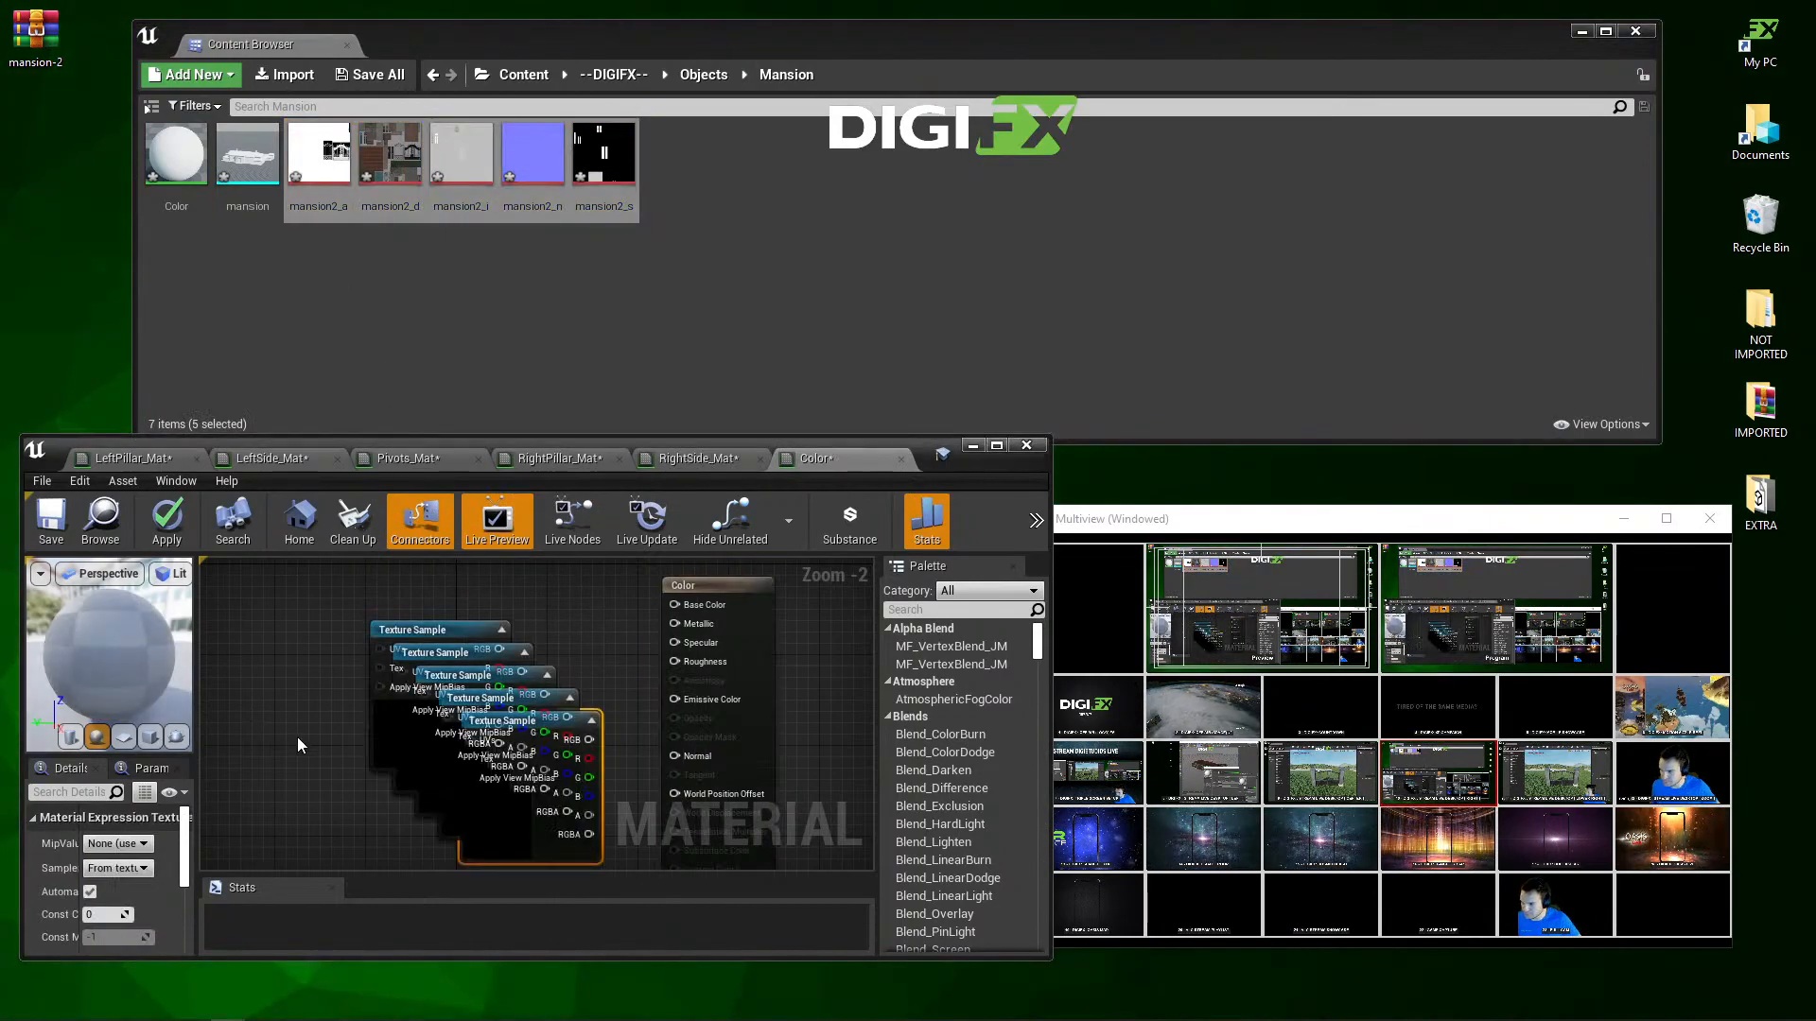
# Step: Spread out the stacked Texture Sample nodes, placing mansion2_d near the Color result node and the normal map below it
pyautogui.moveTo(502, 718); pyautogui.dragTo(542, 770)
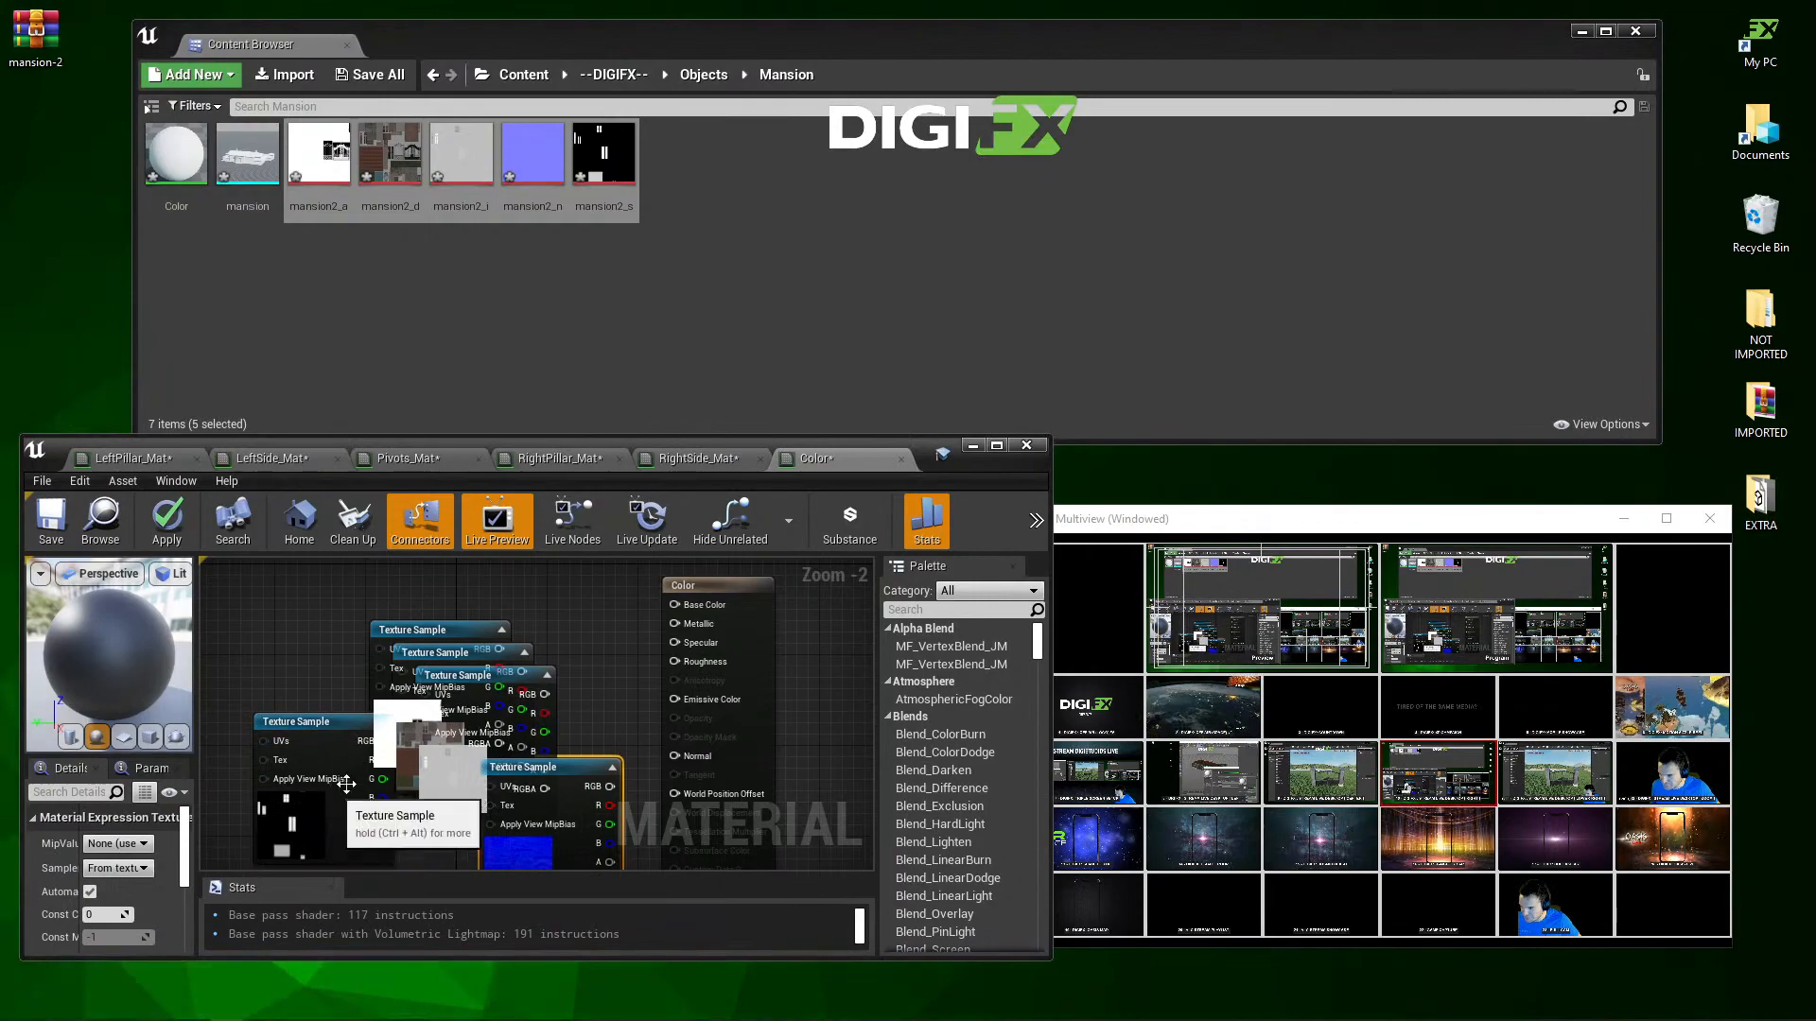
pyautogui.moveTo(488, 675); pyautogui.dragTo(315, 596)
pyautogui.moveTo(448, 652); pyautogui.dragTo(434, 577)
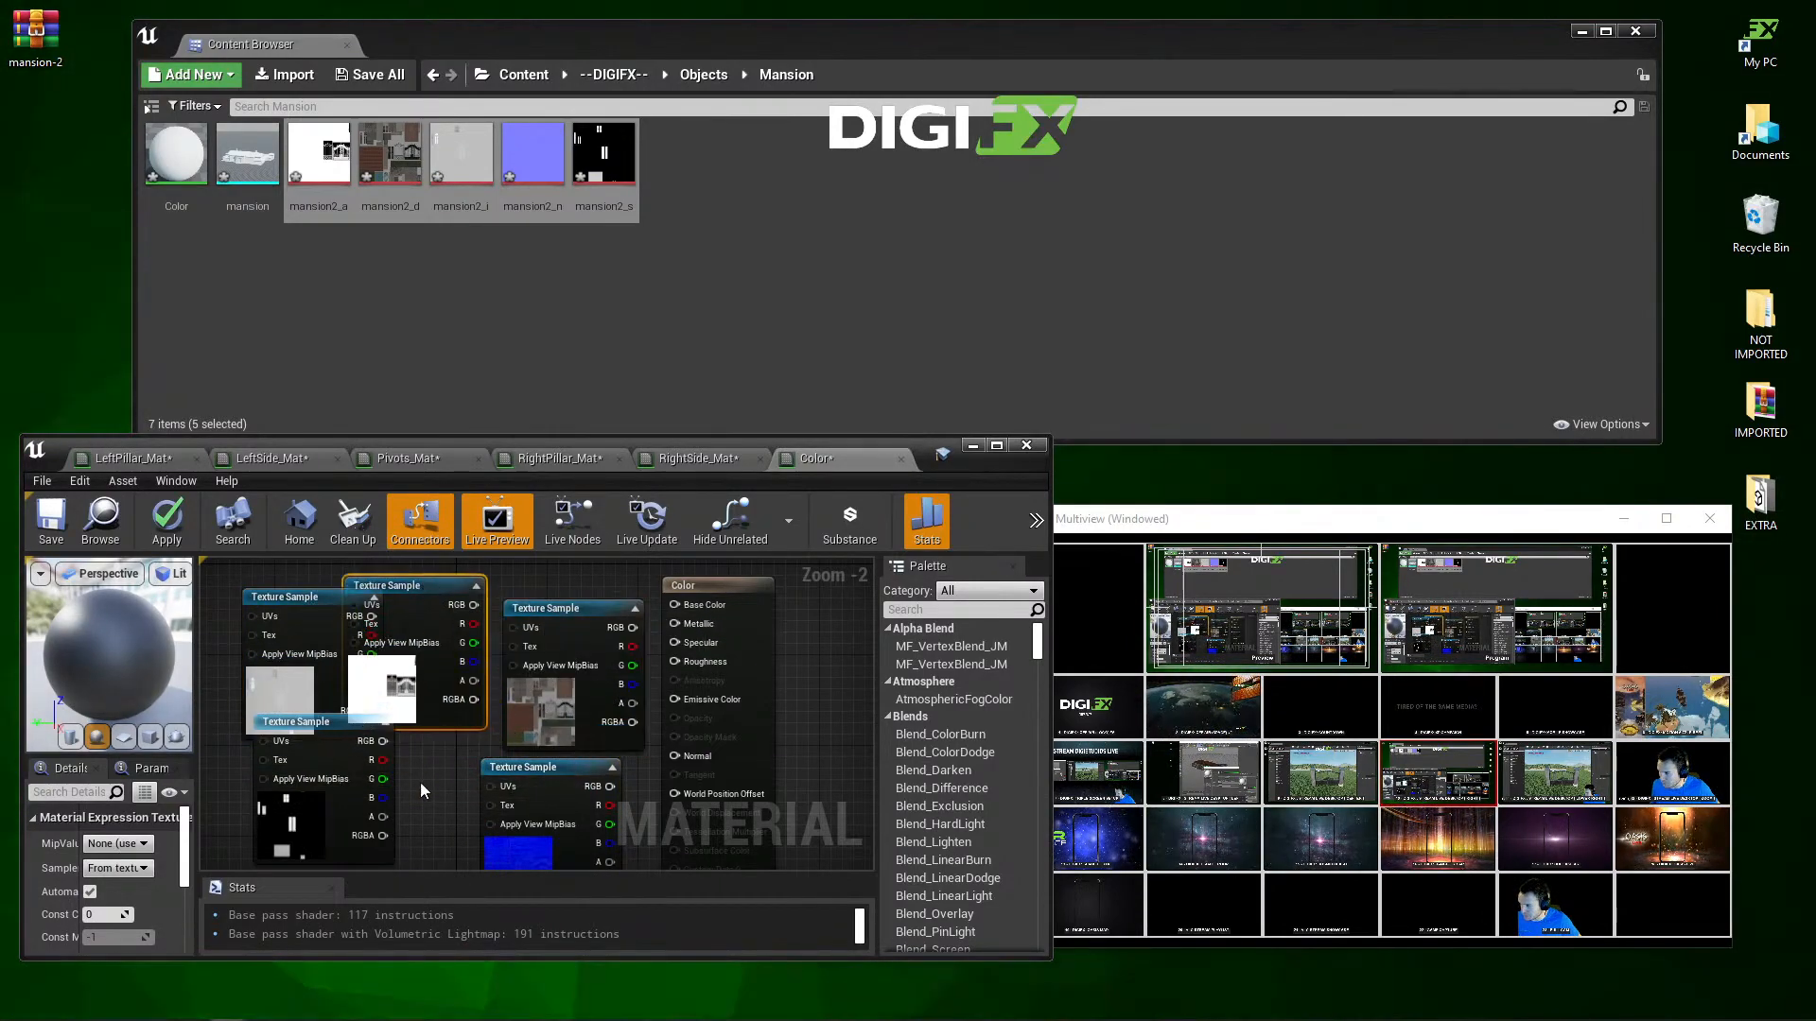
pyautogui.moveTo(284, 596); pyautogui.dragTo(239, 597)
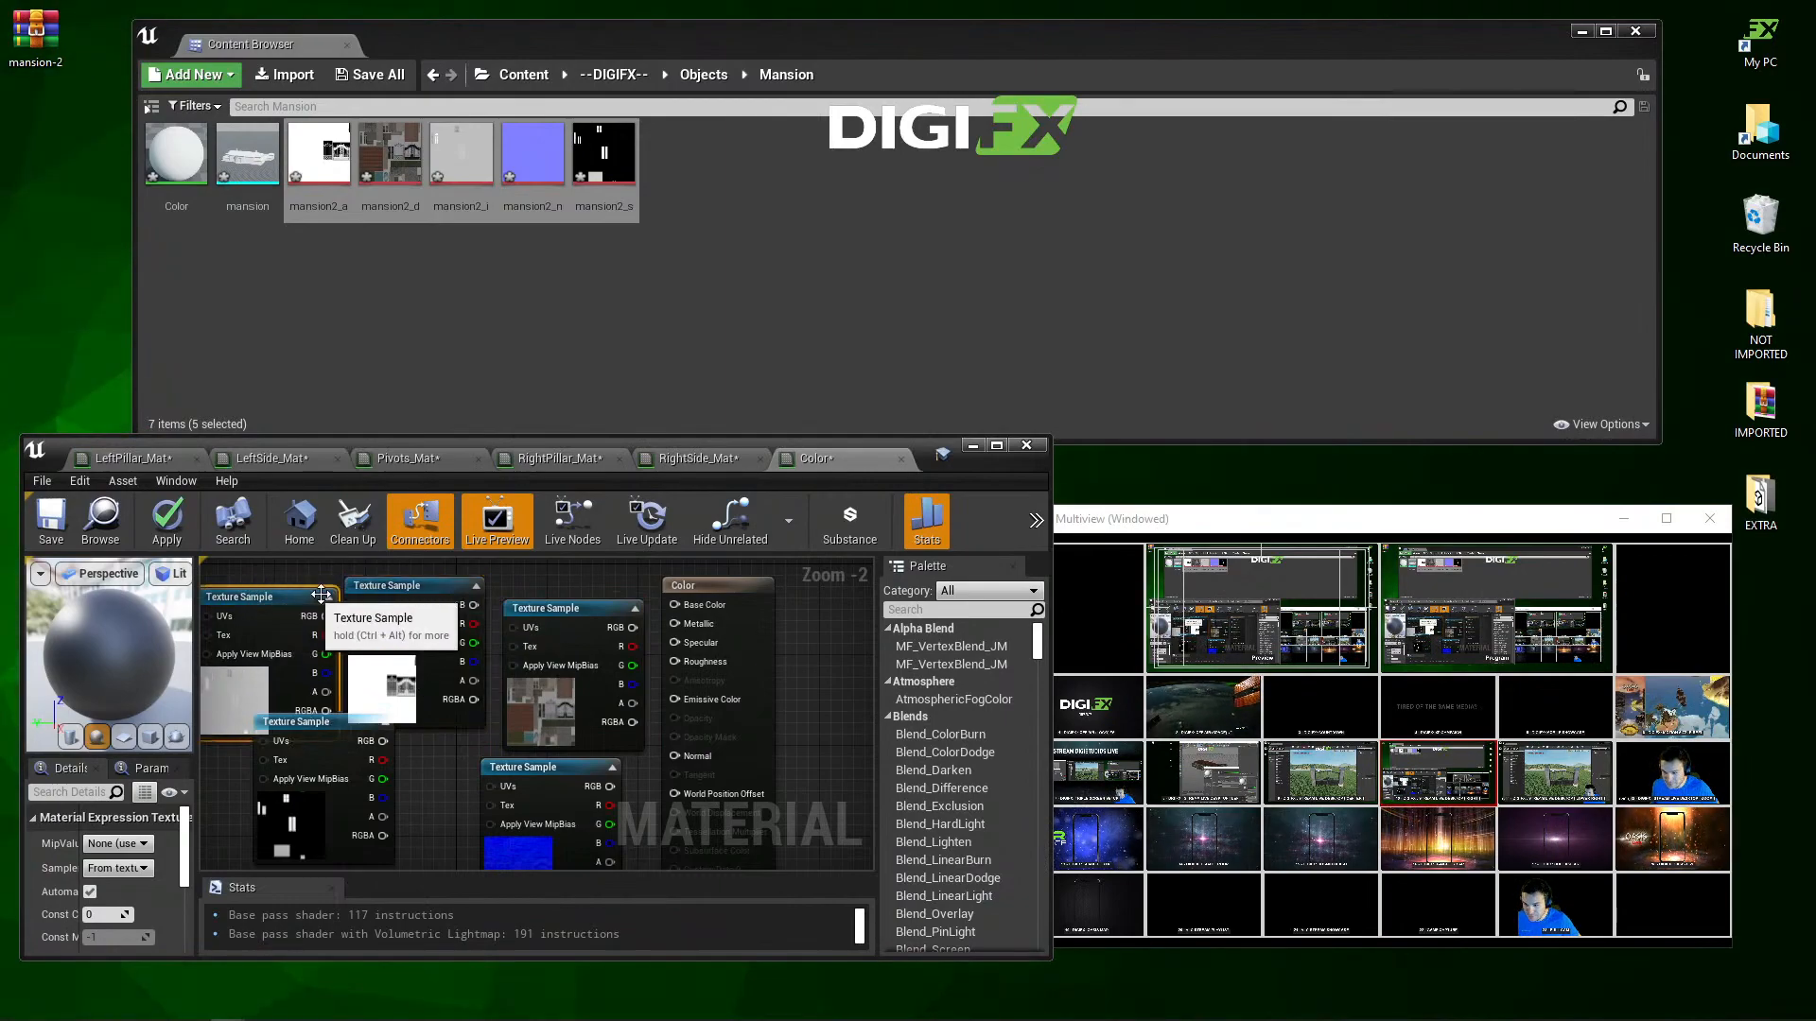
pyautogui.moveTo(395, 588); pyautogui.dragTo(419, 587)
# Step: Line up the nodes in rows, with mansion2_i level with mansion2_d and mansion2_s level with the normal map
pyautogui.scroll(-2, 444, 662)
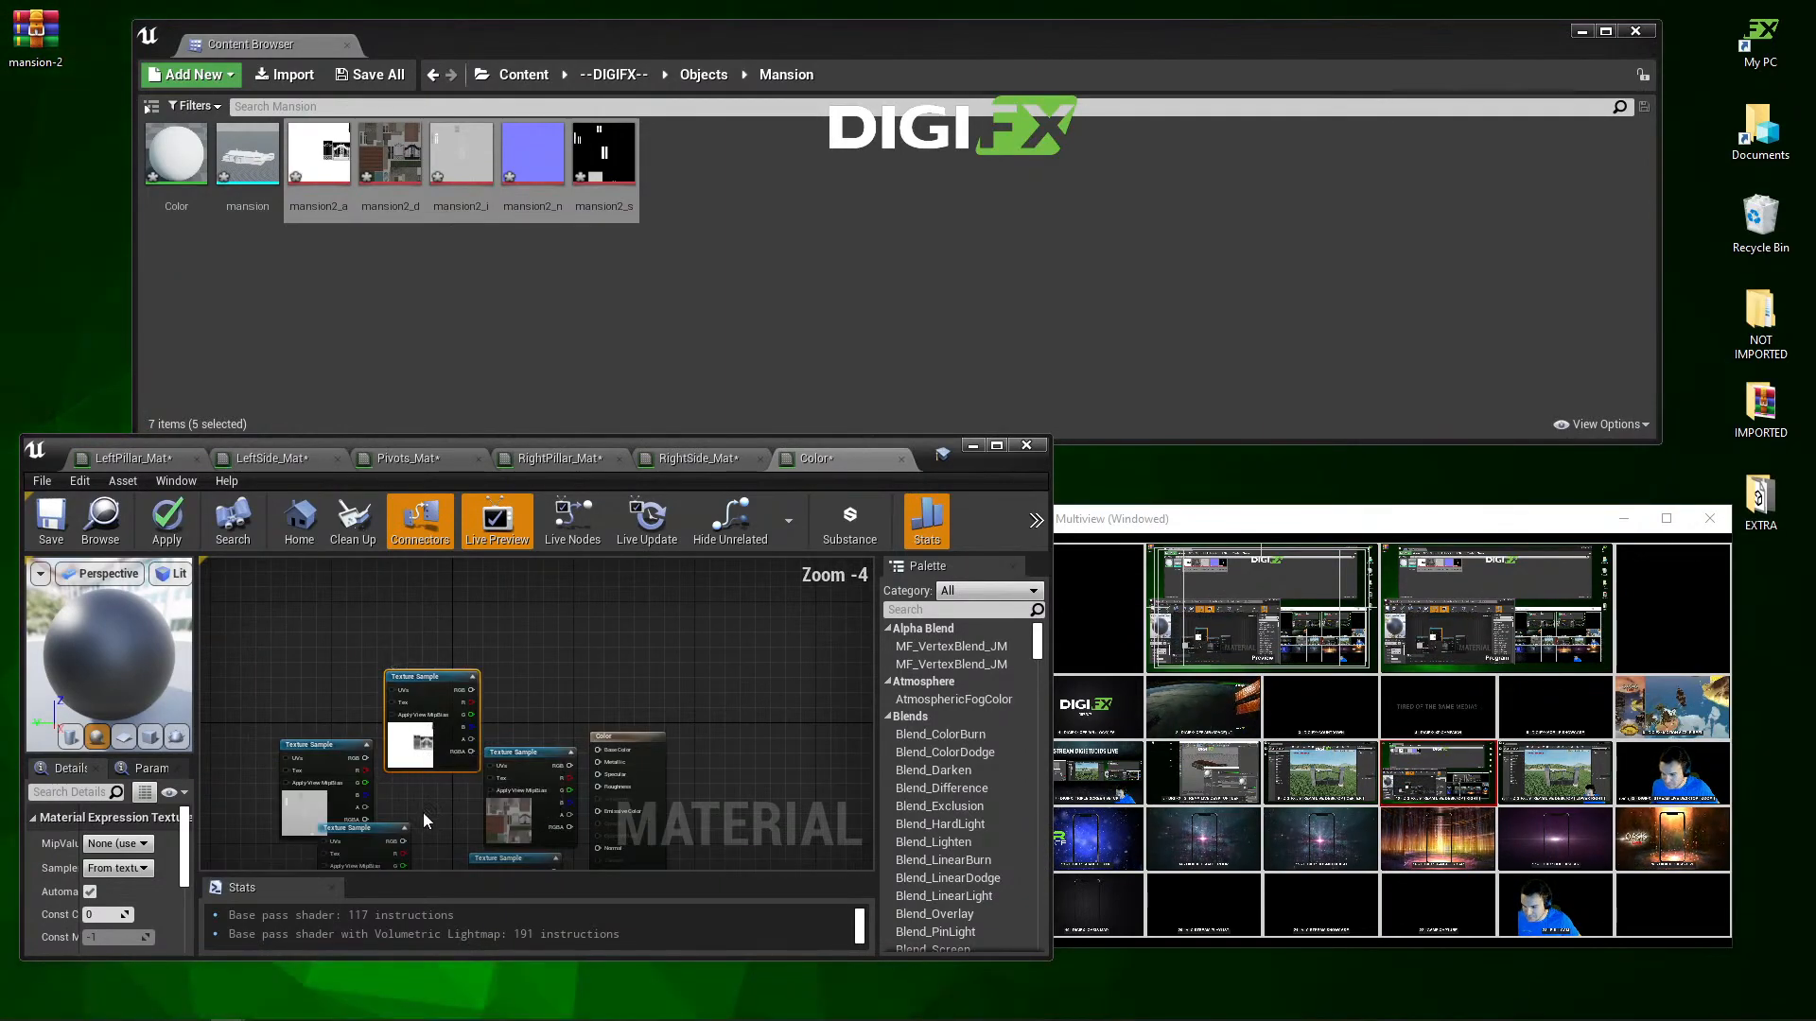
pyautogui.scroll(1, 467, 690)
pyautogui.moveTo(394, 731); pyautogui.dragTo(402, 780)
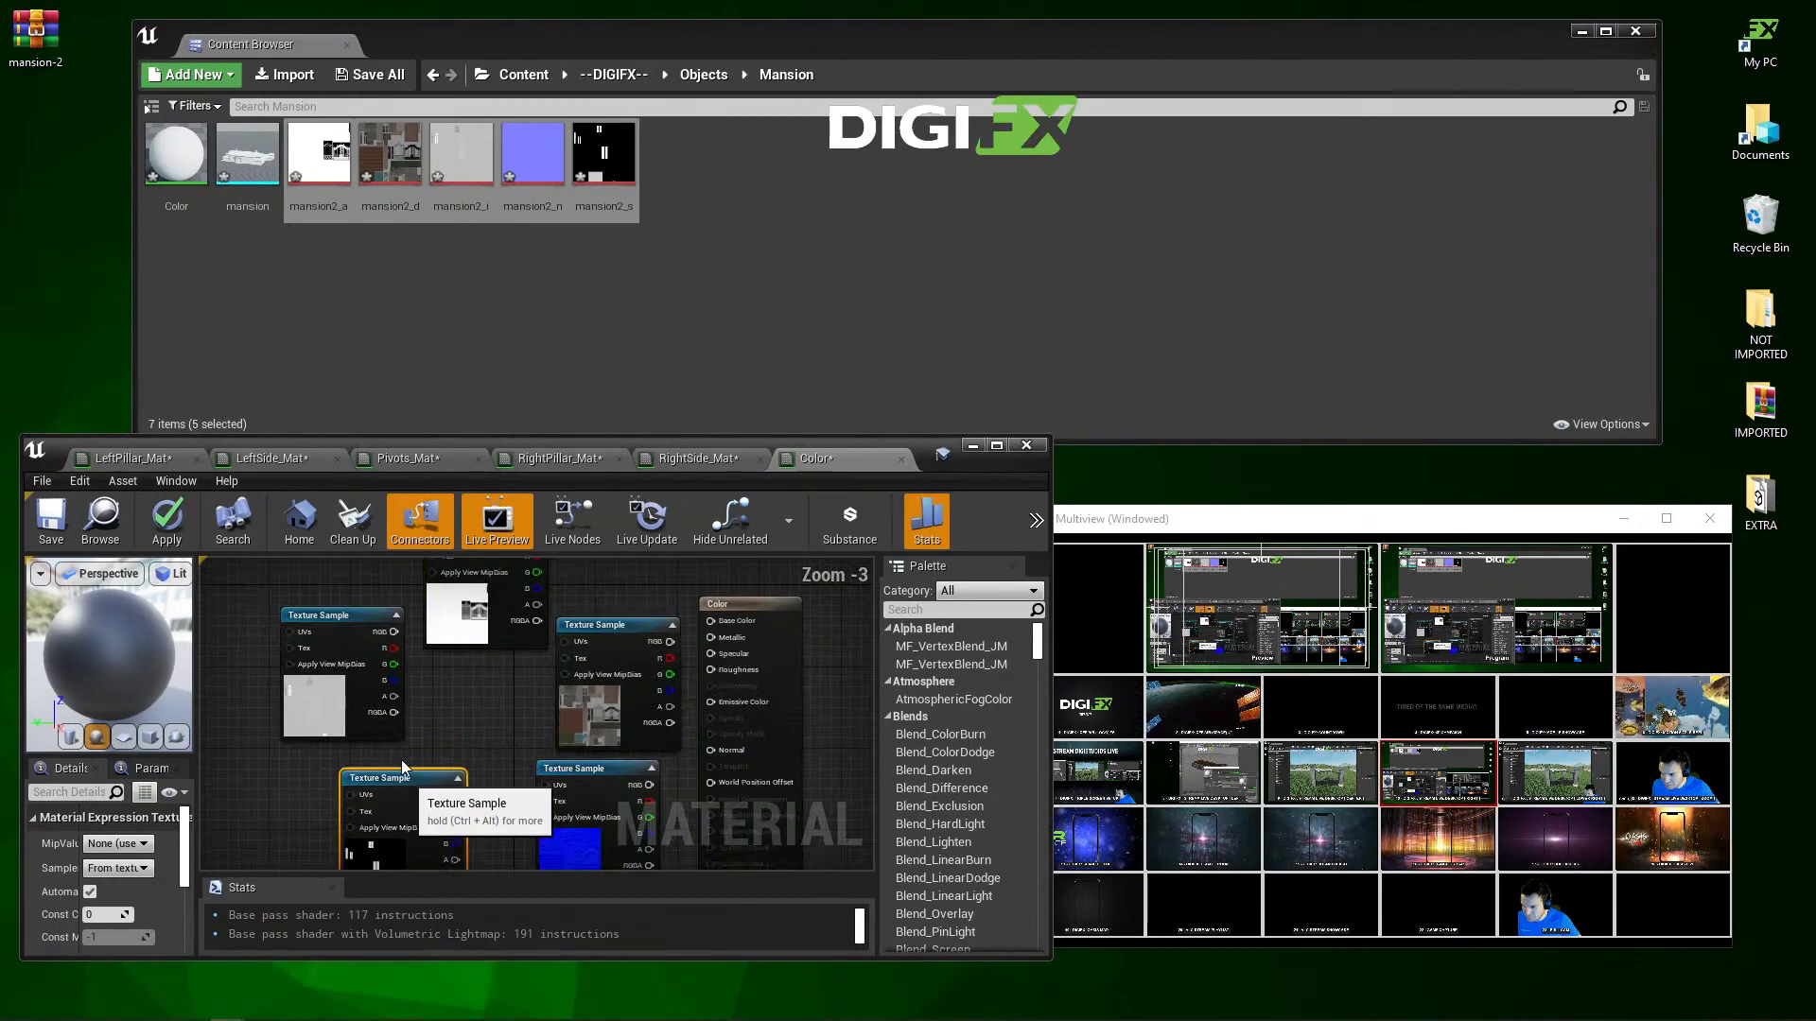
pyautogui.moveTo(341, 622); pyautogui.dragTo(320, 632)
pyautogui.click(567, 768)
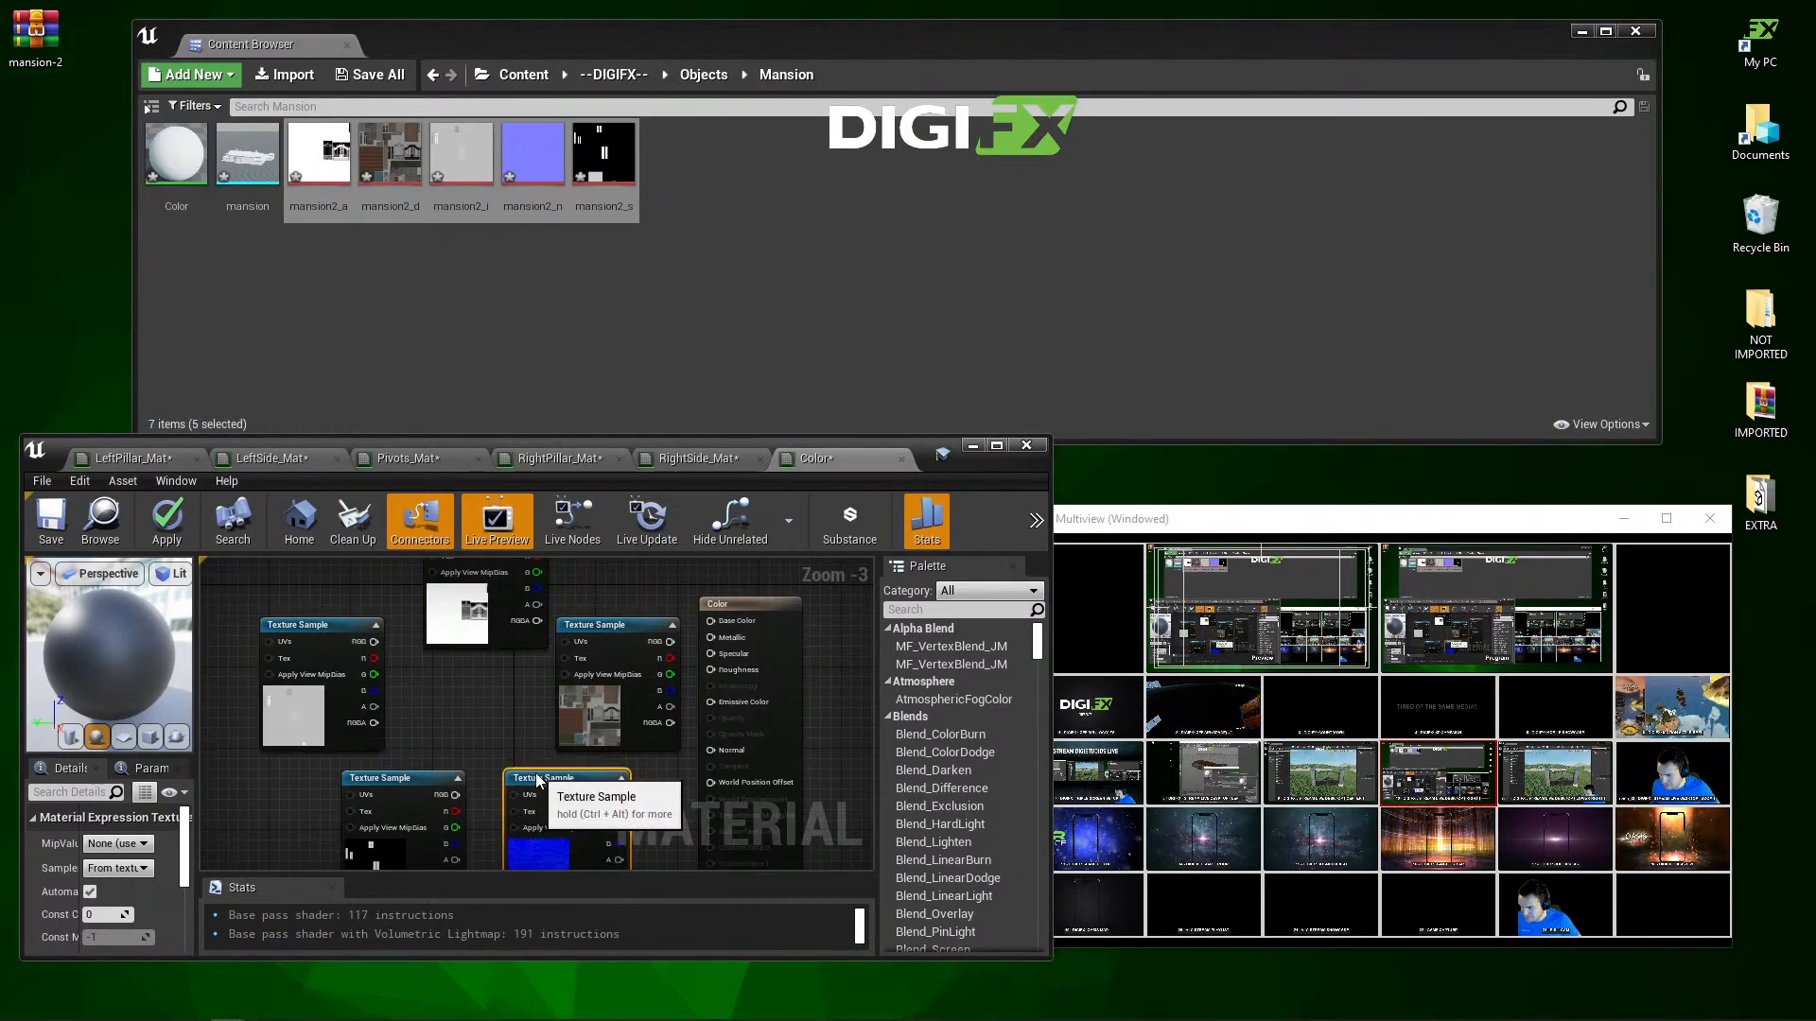
pyautogui.moveTo(567, 768); pyautogui.dragTo(536, 777)
pyautogui.click(591, 643)
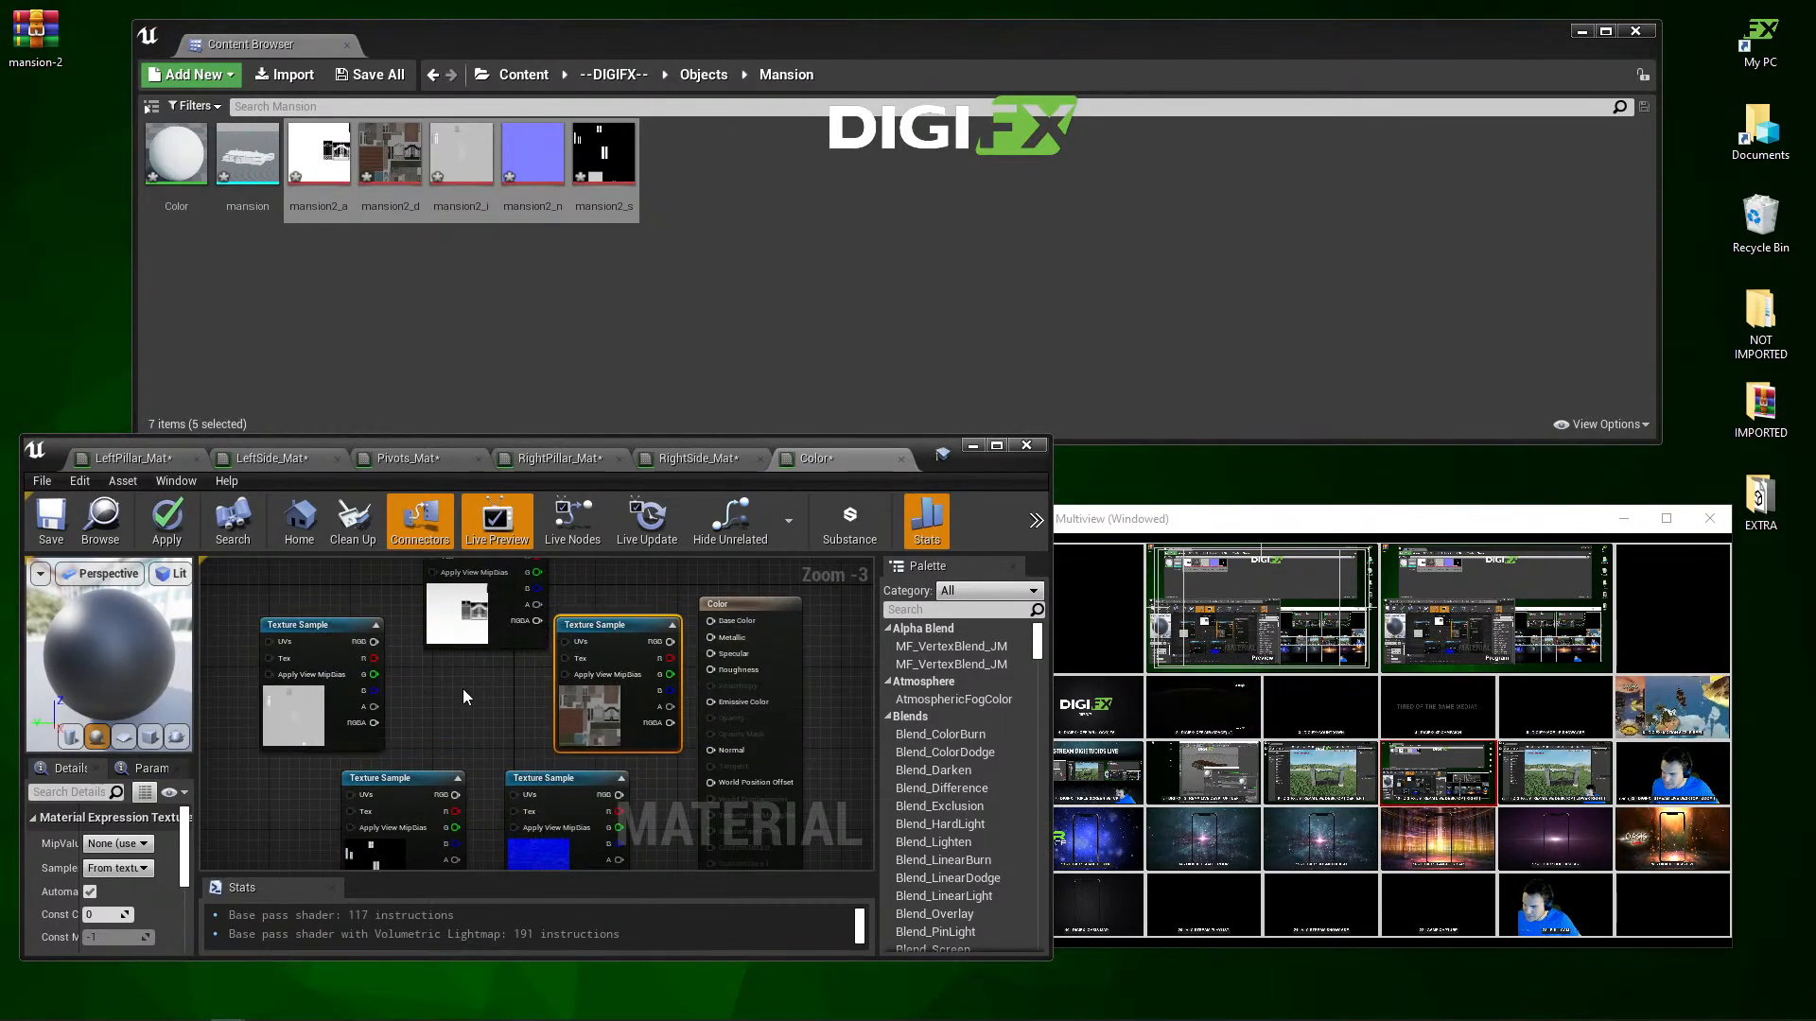
# Step: Connect the RGB output of the mansion2_d texture sample to the material's Base Color input
pyautogui.scroll(1, 464, 688)
pyautogui.moveTo(463, 697); pyautogui.dragTo(427, 707, button='right')
pyautogui.scroll(-1, 507, 712)
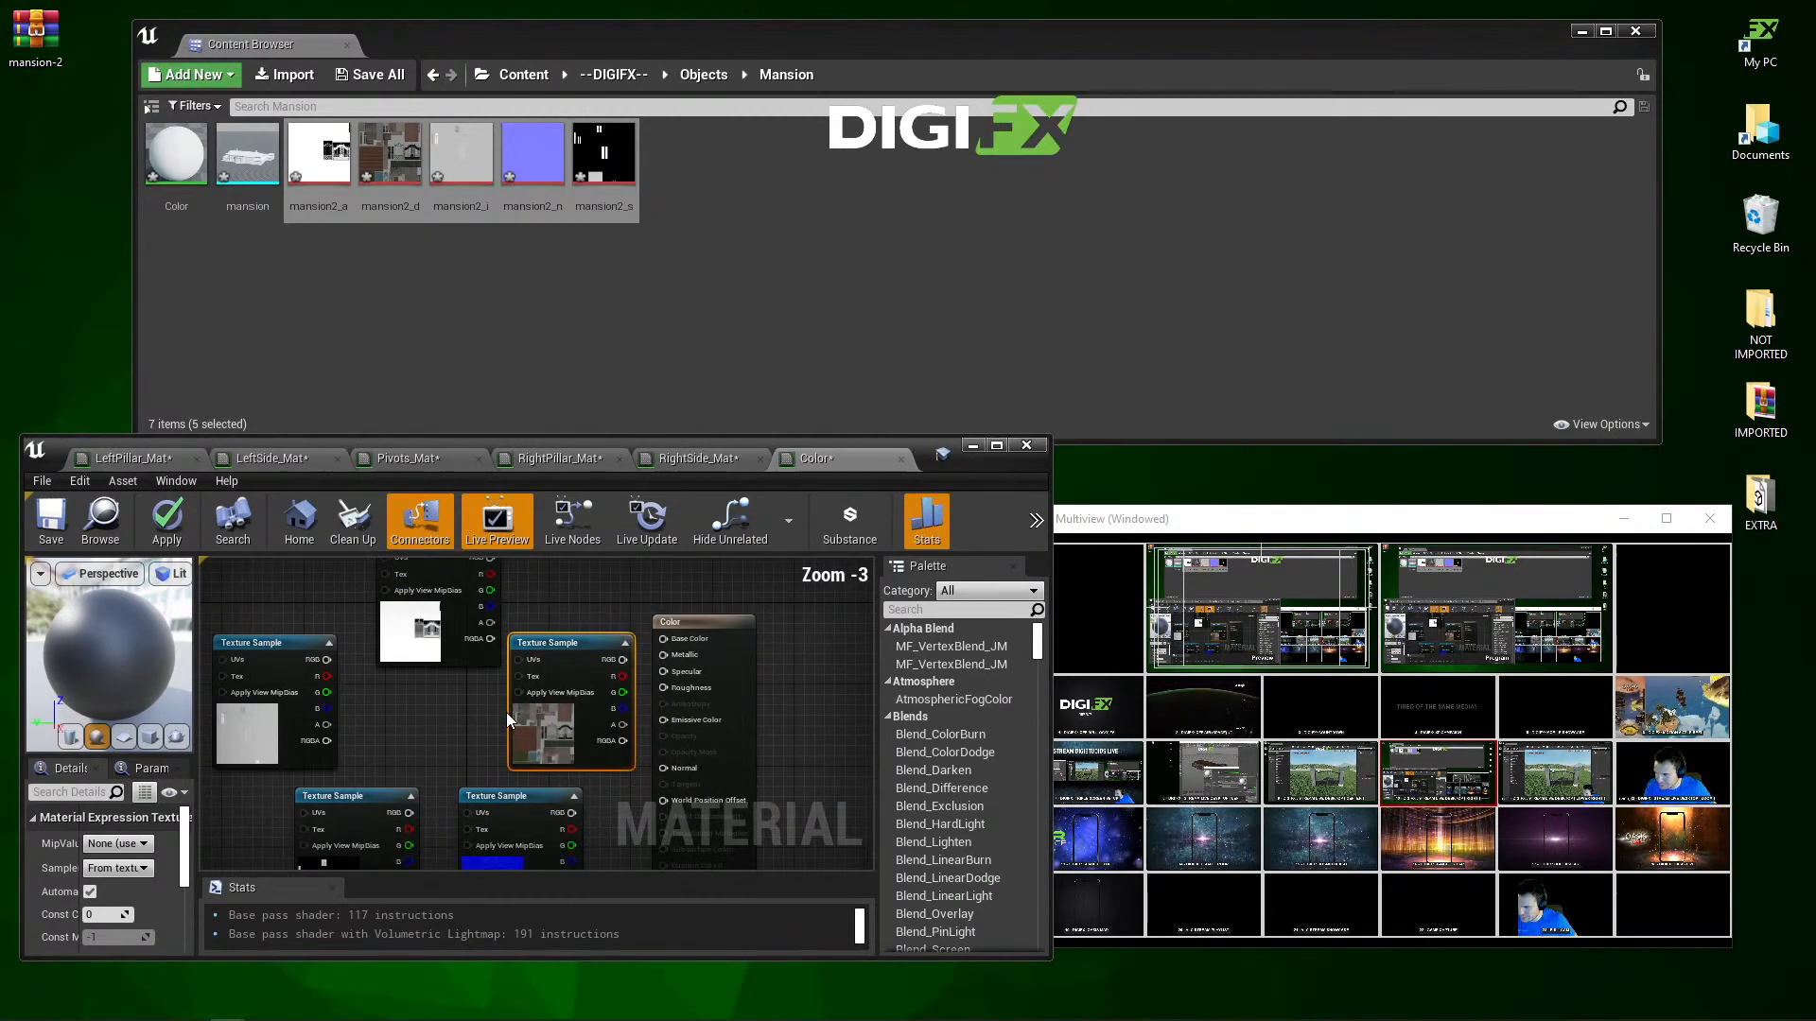
pyautogui.scroll(1, 451, 709)
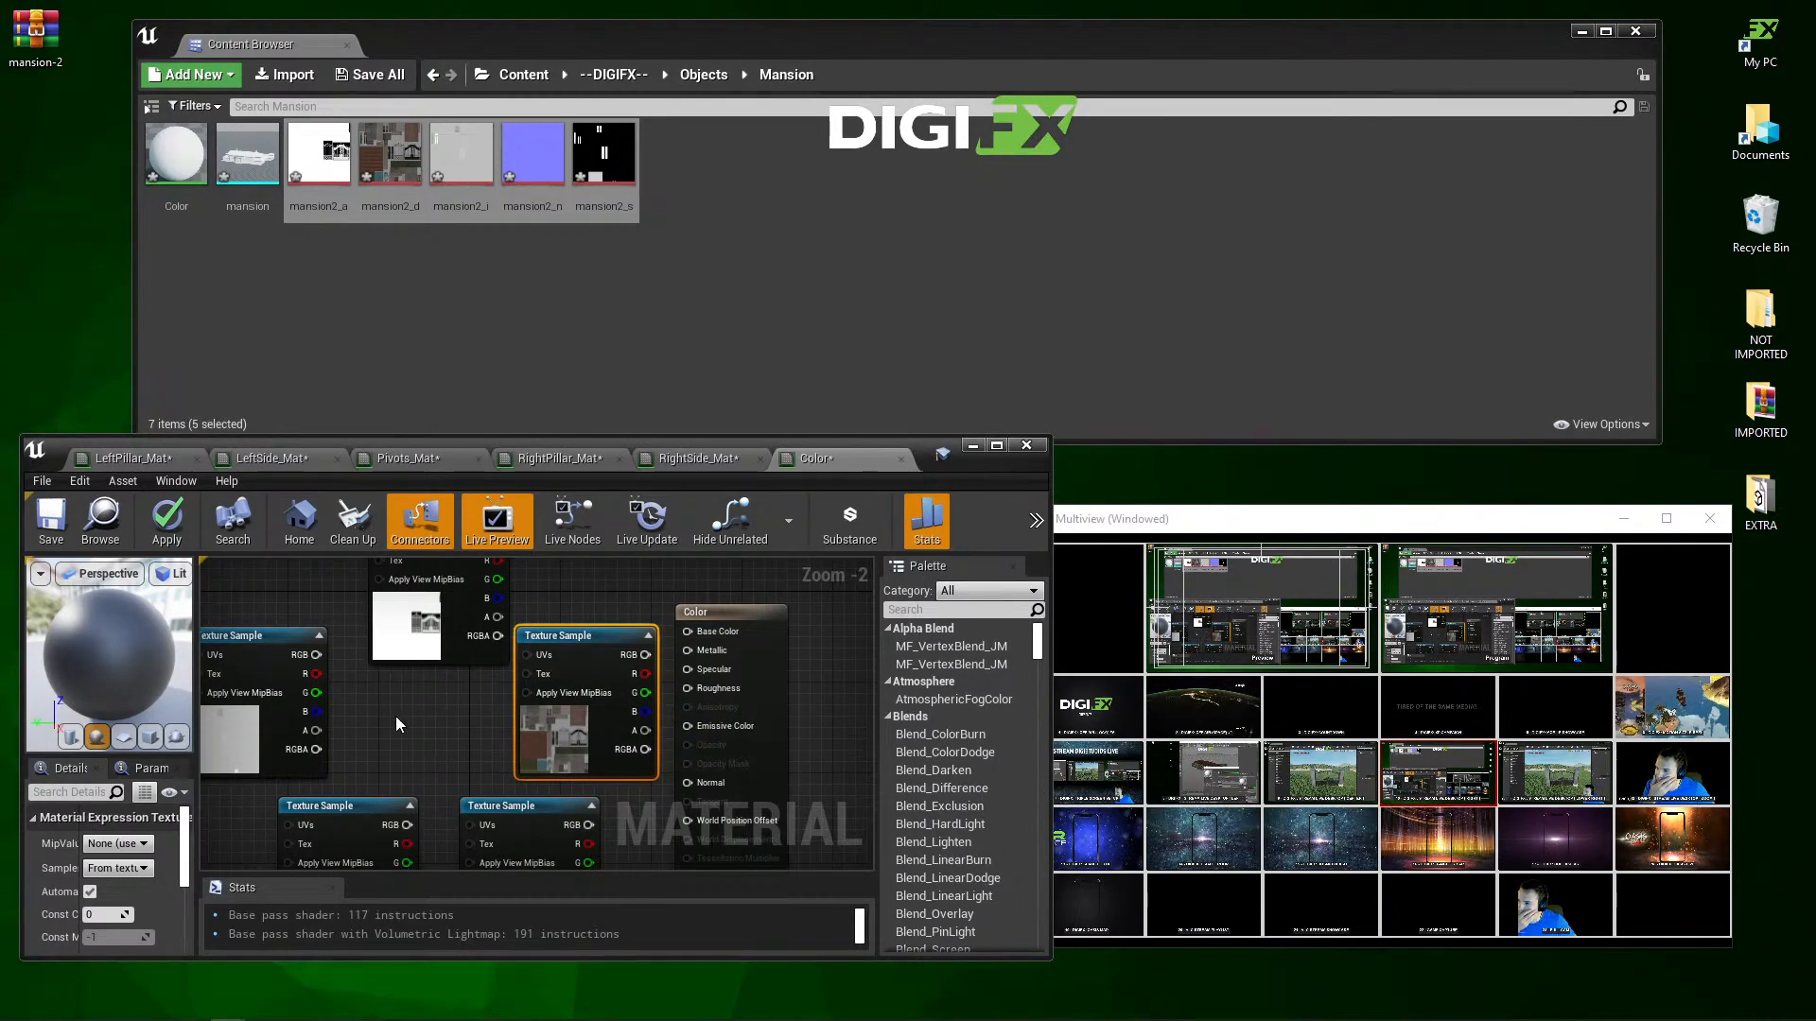
pyautogui.moveTo(643, 656); pyautogui.dragTo(703, 634)
pyautogui.moveTo(509, 672); pyautogui.dragTo(541, 548, button='right')
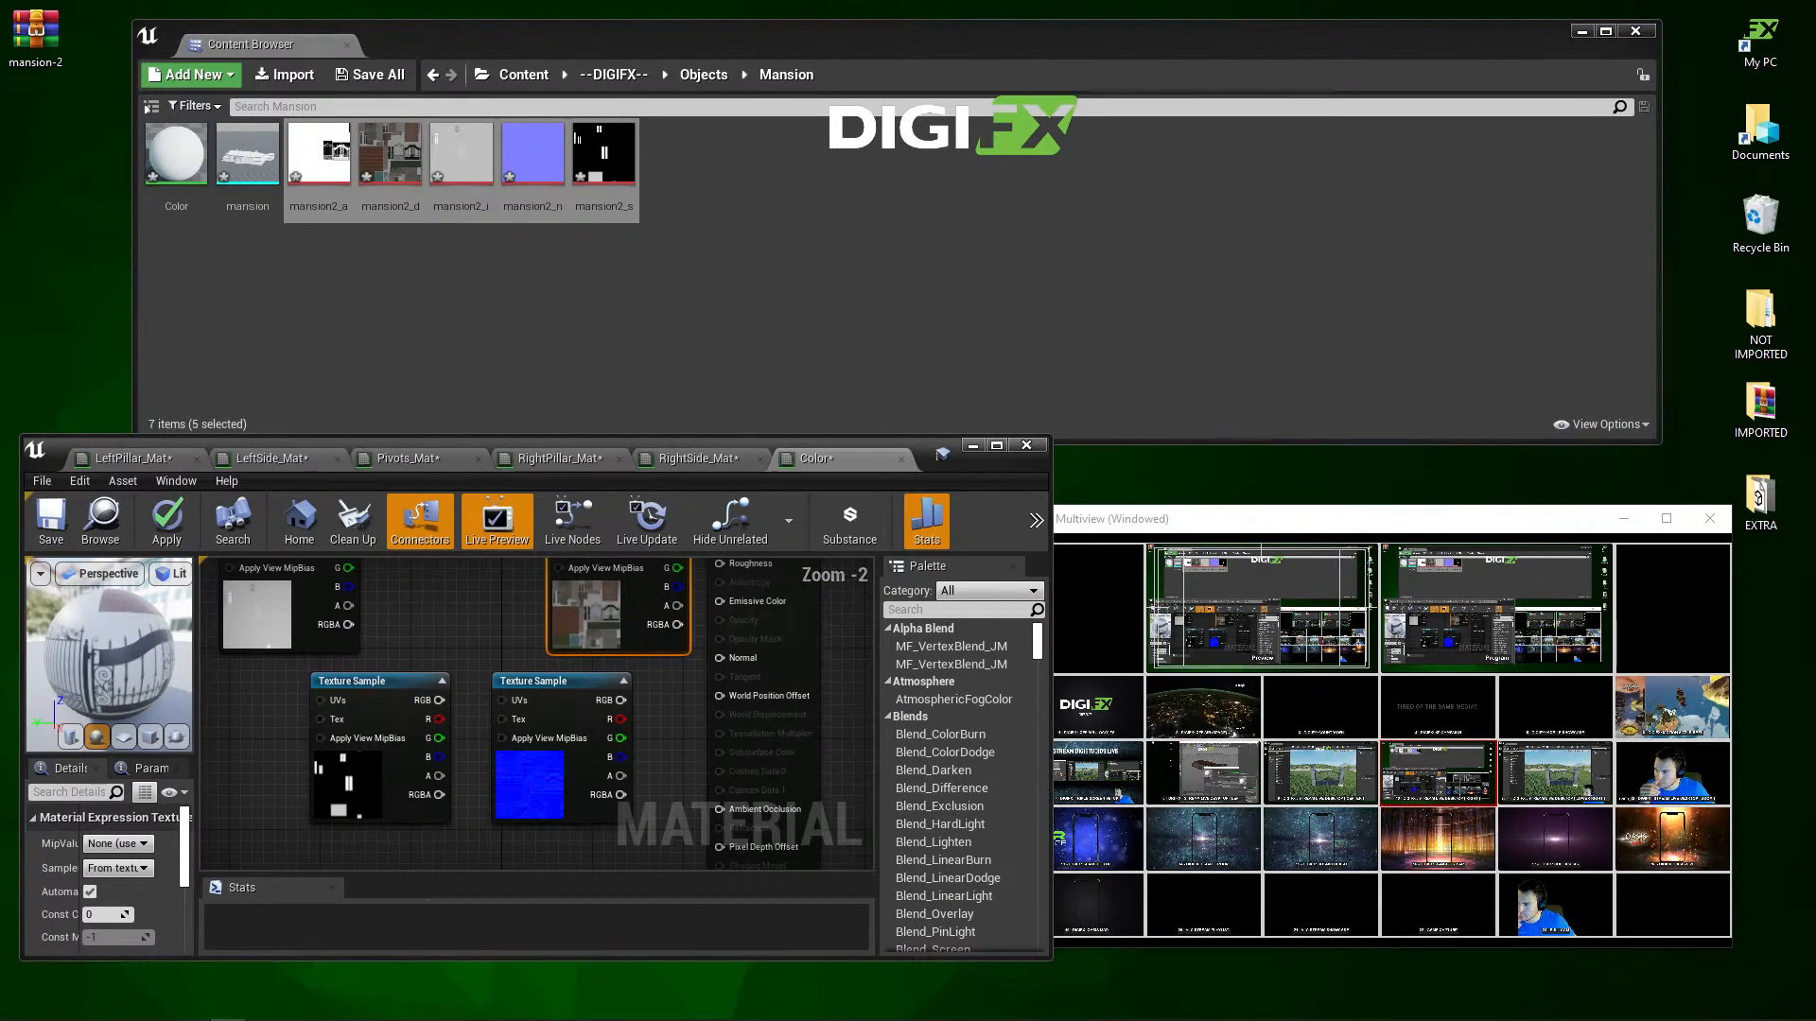
# Step: Connect the normal map's RGB output to the Normal input and place the mansion2_s node just above and beside the normal map
pyautogui.moveTo(531, 609); pyautogui.dragTo(469, 634, button='right')
pyautogui.moveTo(607, 717); pyautogui.dragTo(662, 682)
pyautogui.moveTo(433, 643); pyautogui.dragTo(605, 732, button='right')
pyautogui.moveTo(489, 796); pyautogui.dragTo(547, 705)
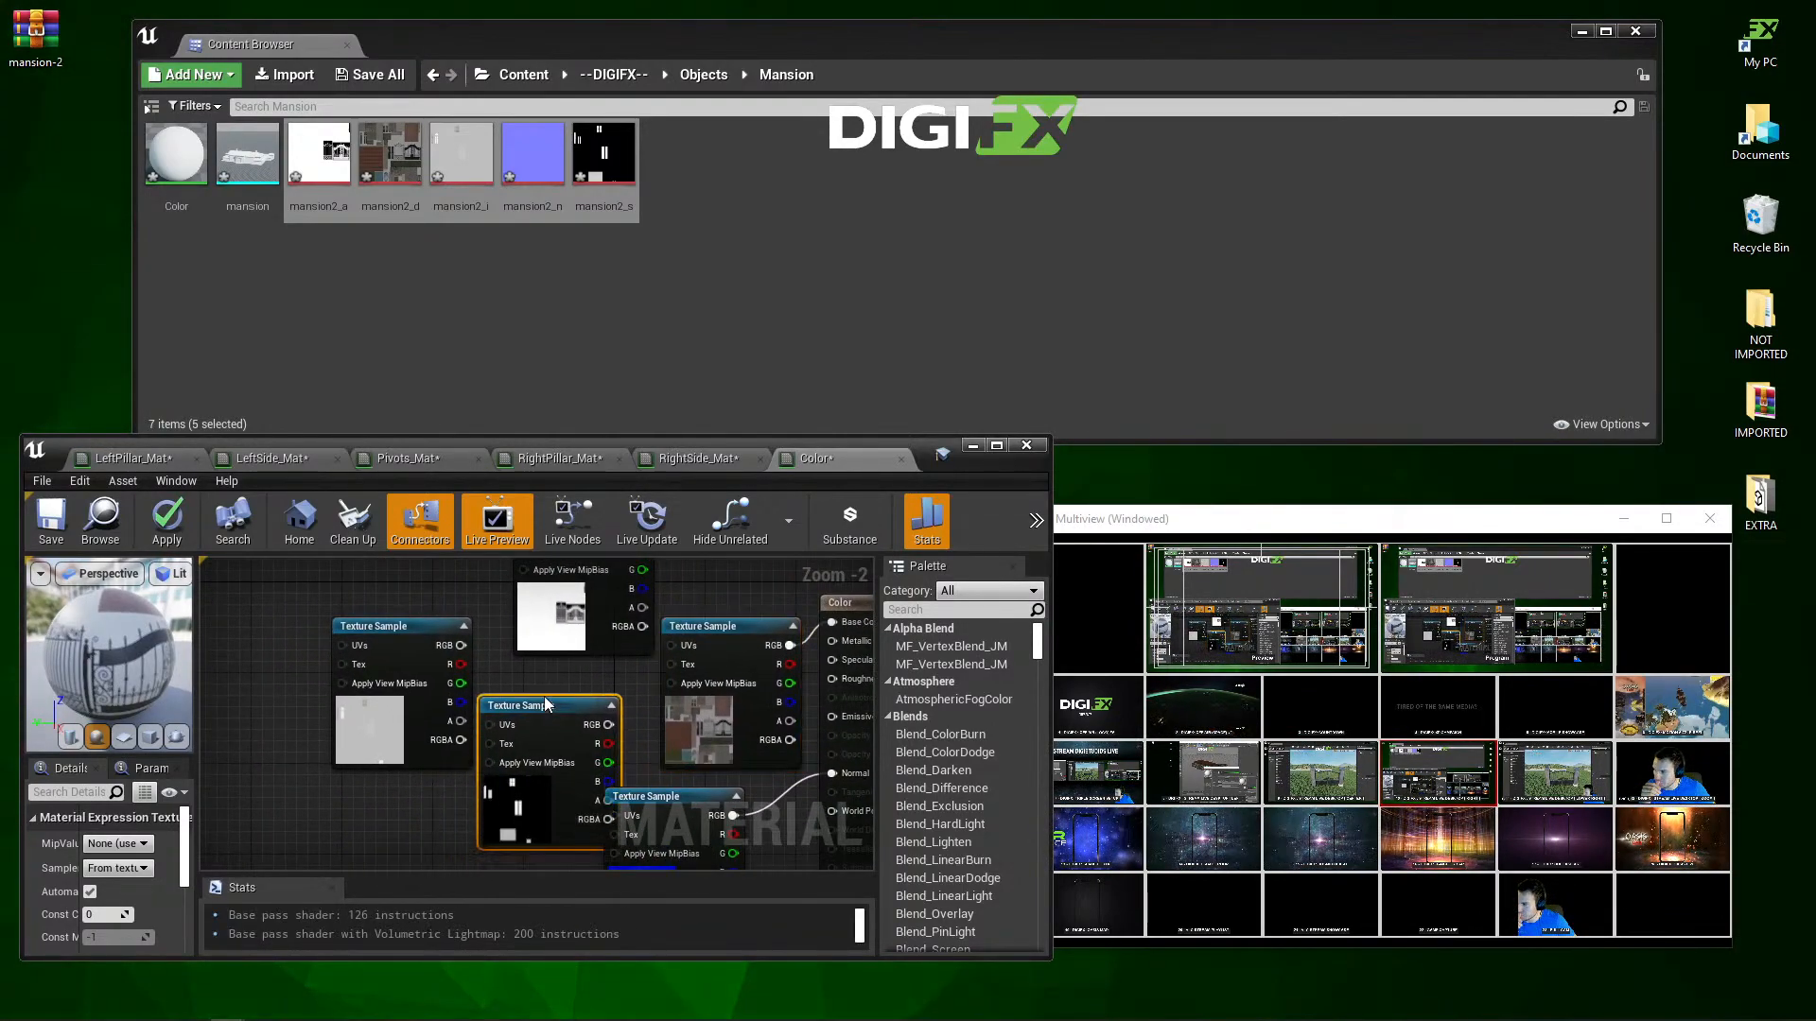
# Step: Examine the texture connections in RightSide_Mat, placed in its own window, and in Pivots_Mat, LeftSide_Mat and LeftPillar_Mat
pyautogui.moveTo(700, 458); pyautogui.dragTo(867, 186)
pyautogui.scroll(-5, 1034, 399)
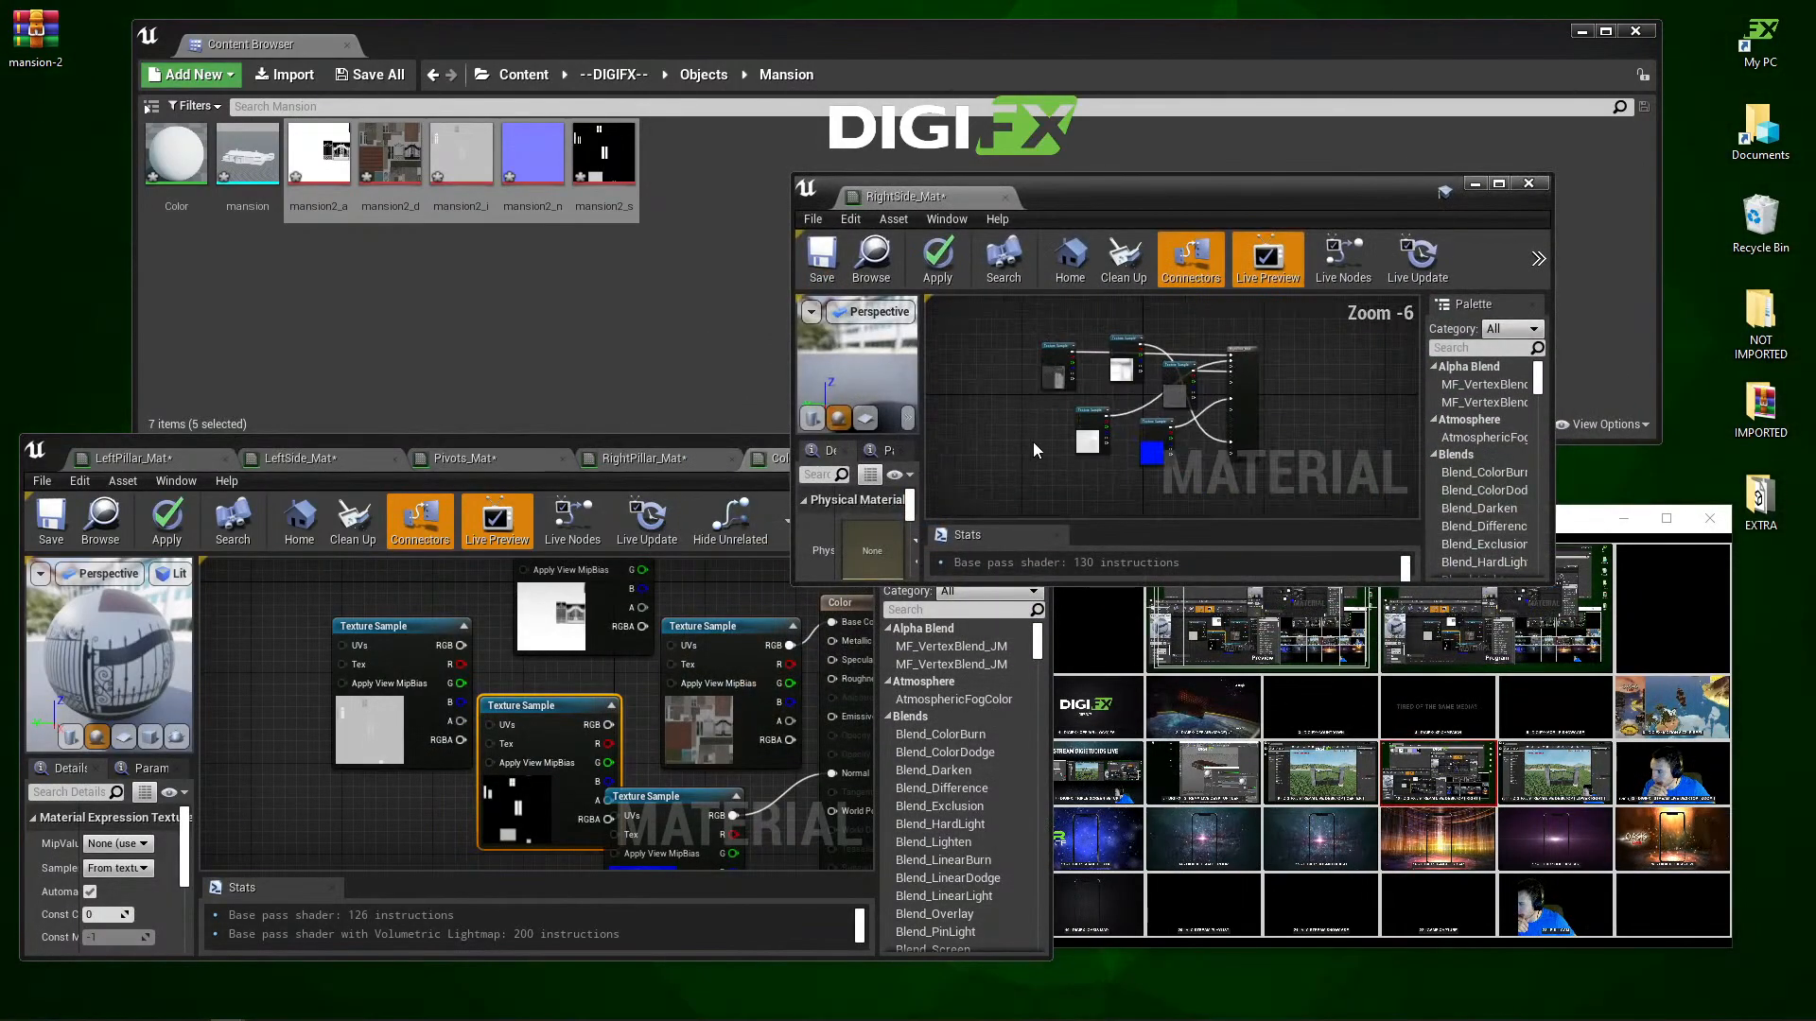
pyautogui.moveTo(1031, 443); pyautogui.dragTo(1012, 452, button='right')
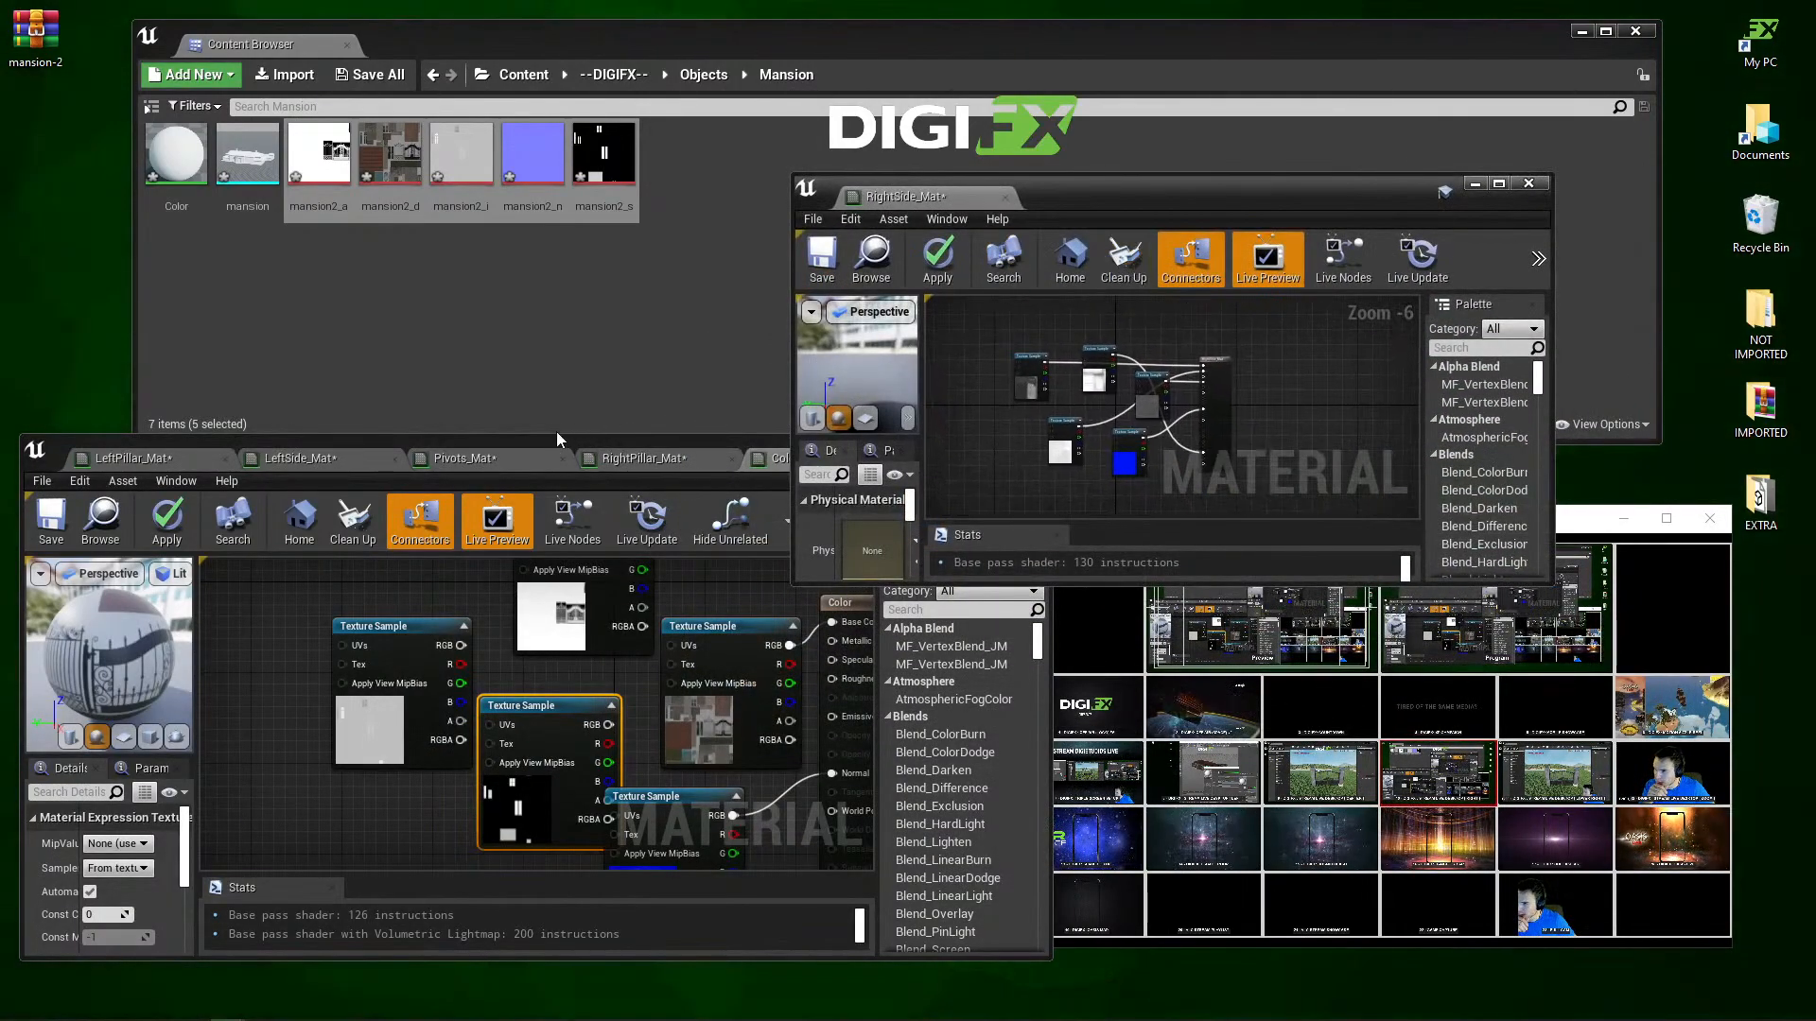
pyautogui.click(468, 459)
pyautogui.scroll(-6, 345, 671)
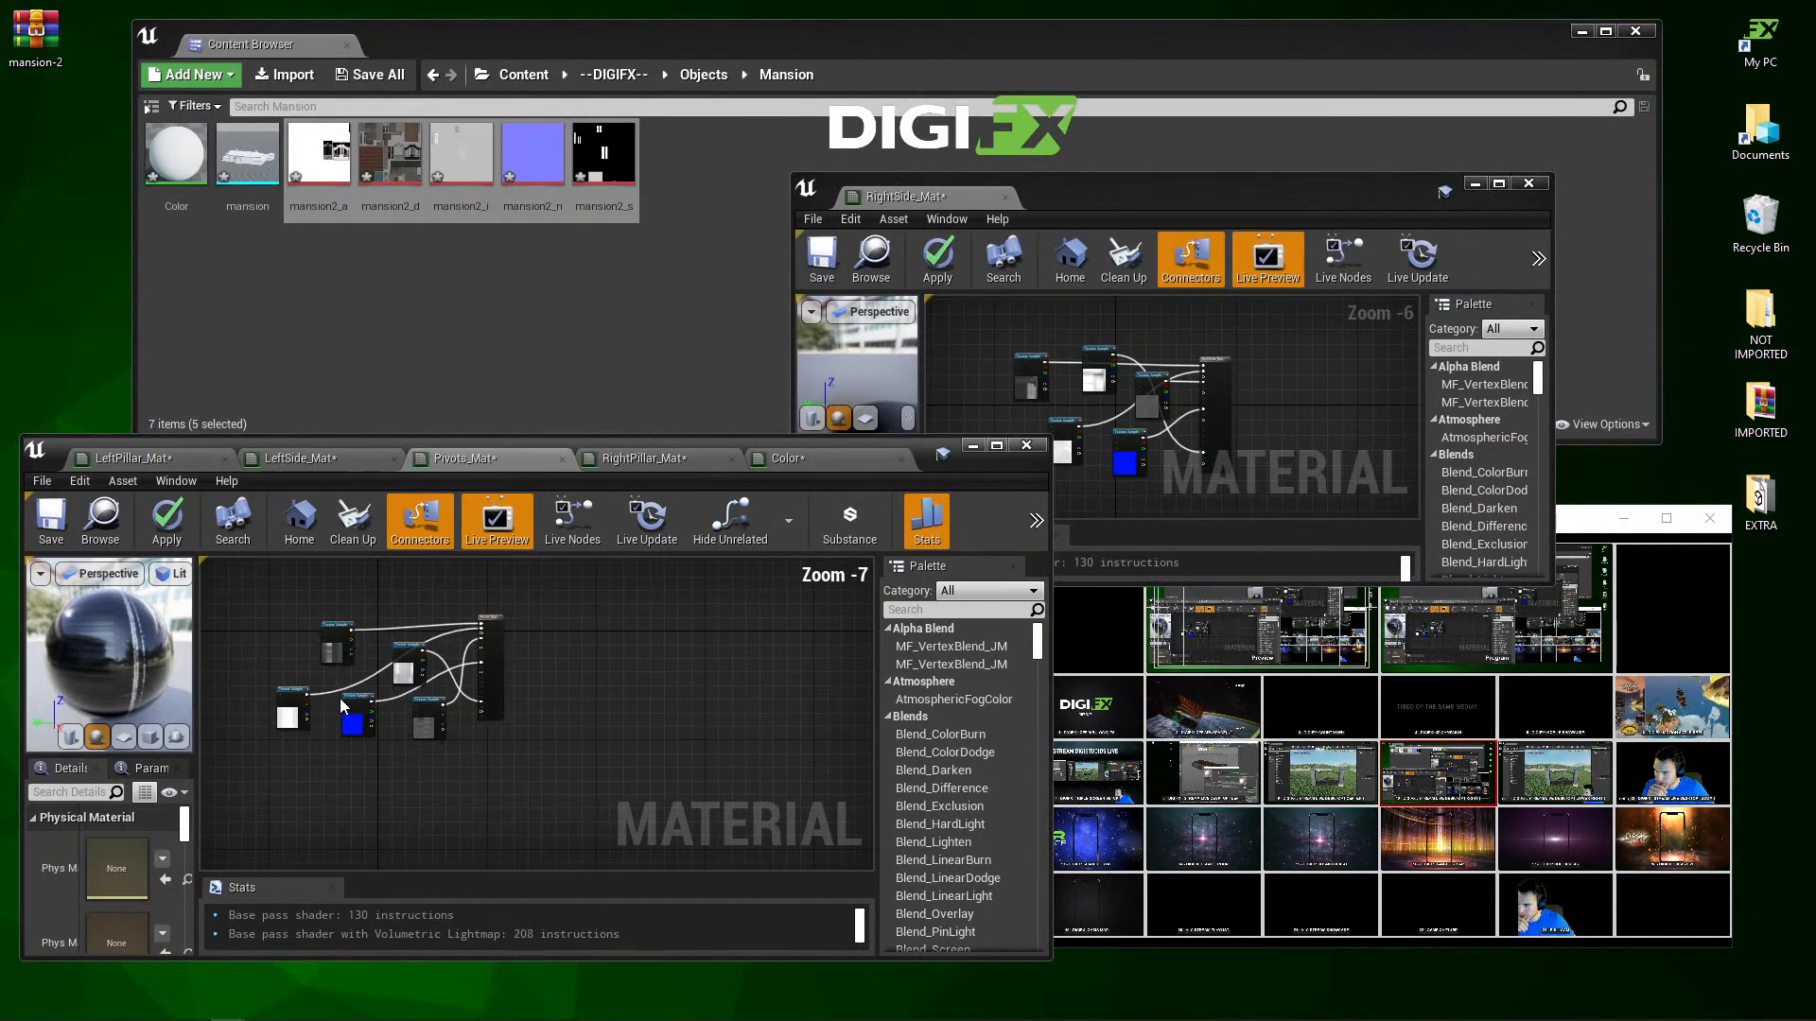
pyautogui.scroll(4, 338, 706)
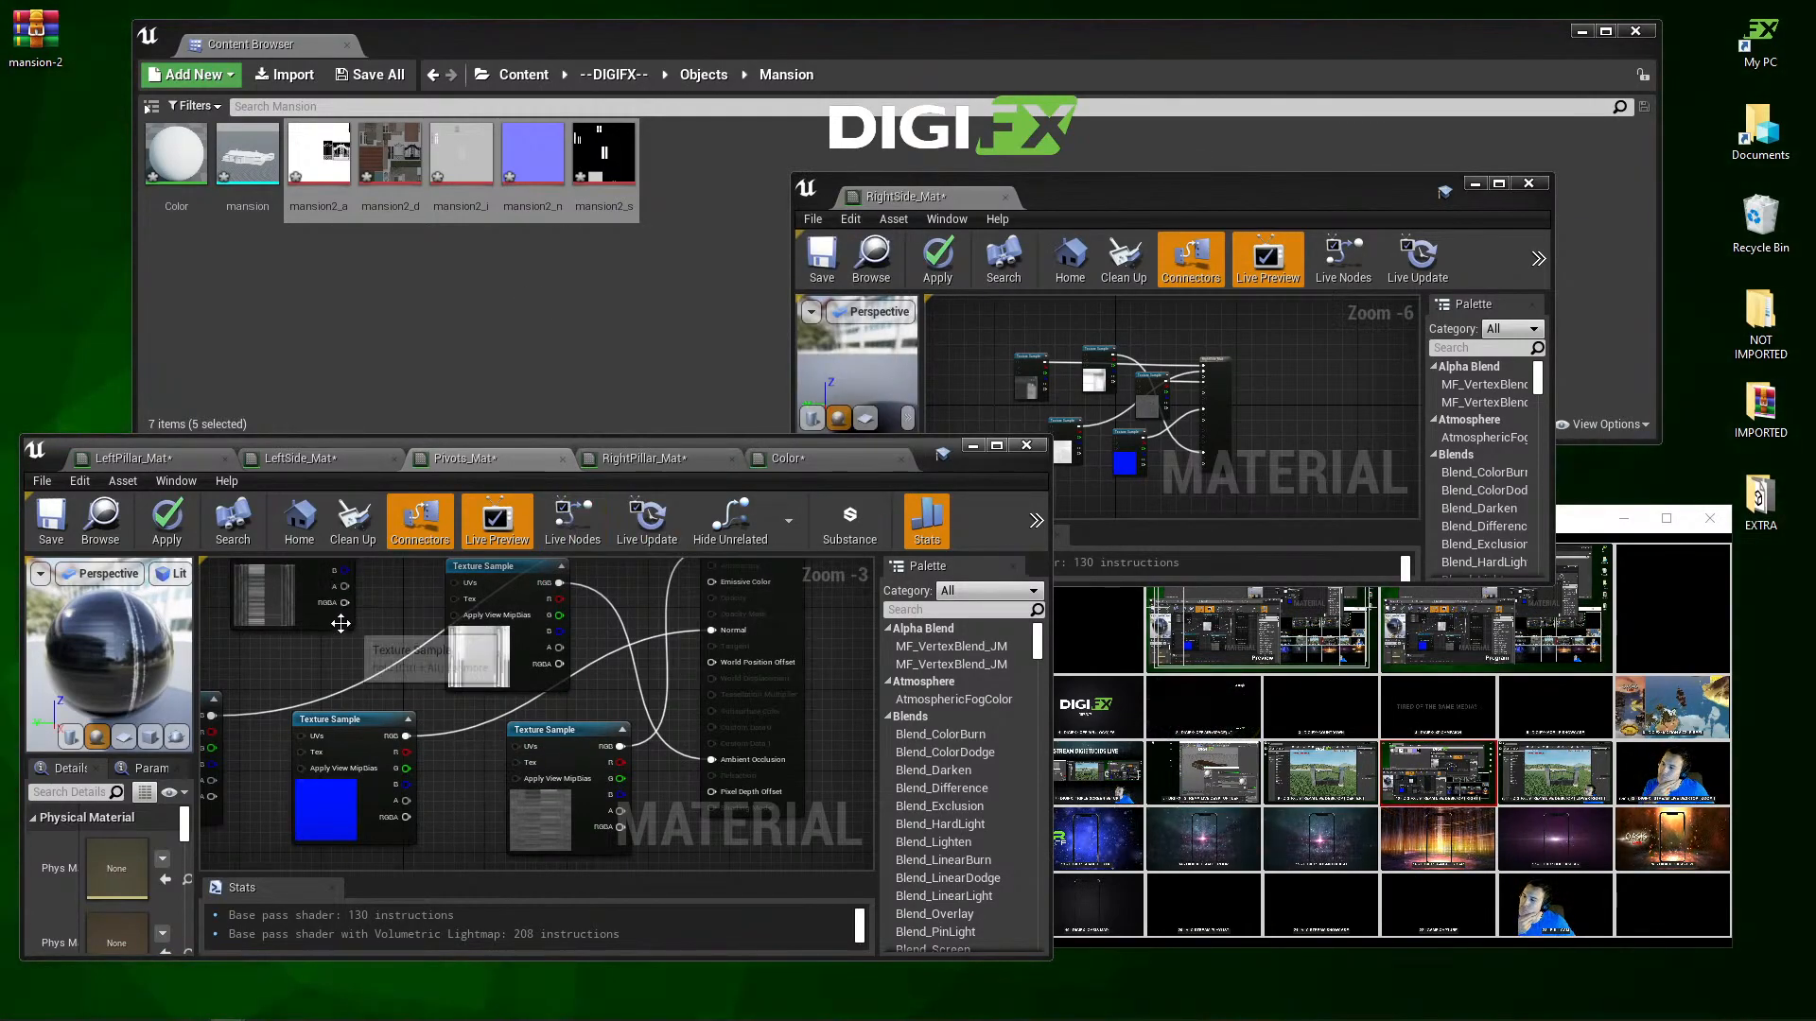
pyautogui.click(324, 463)
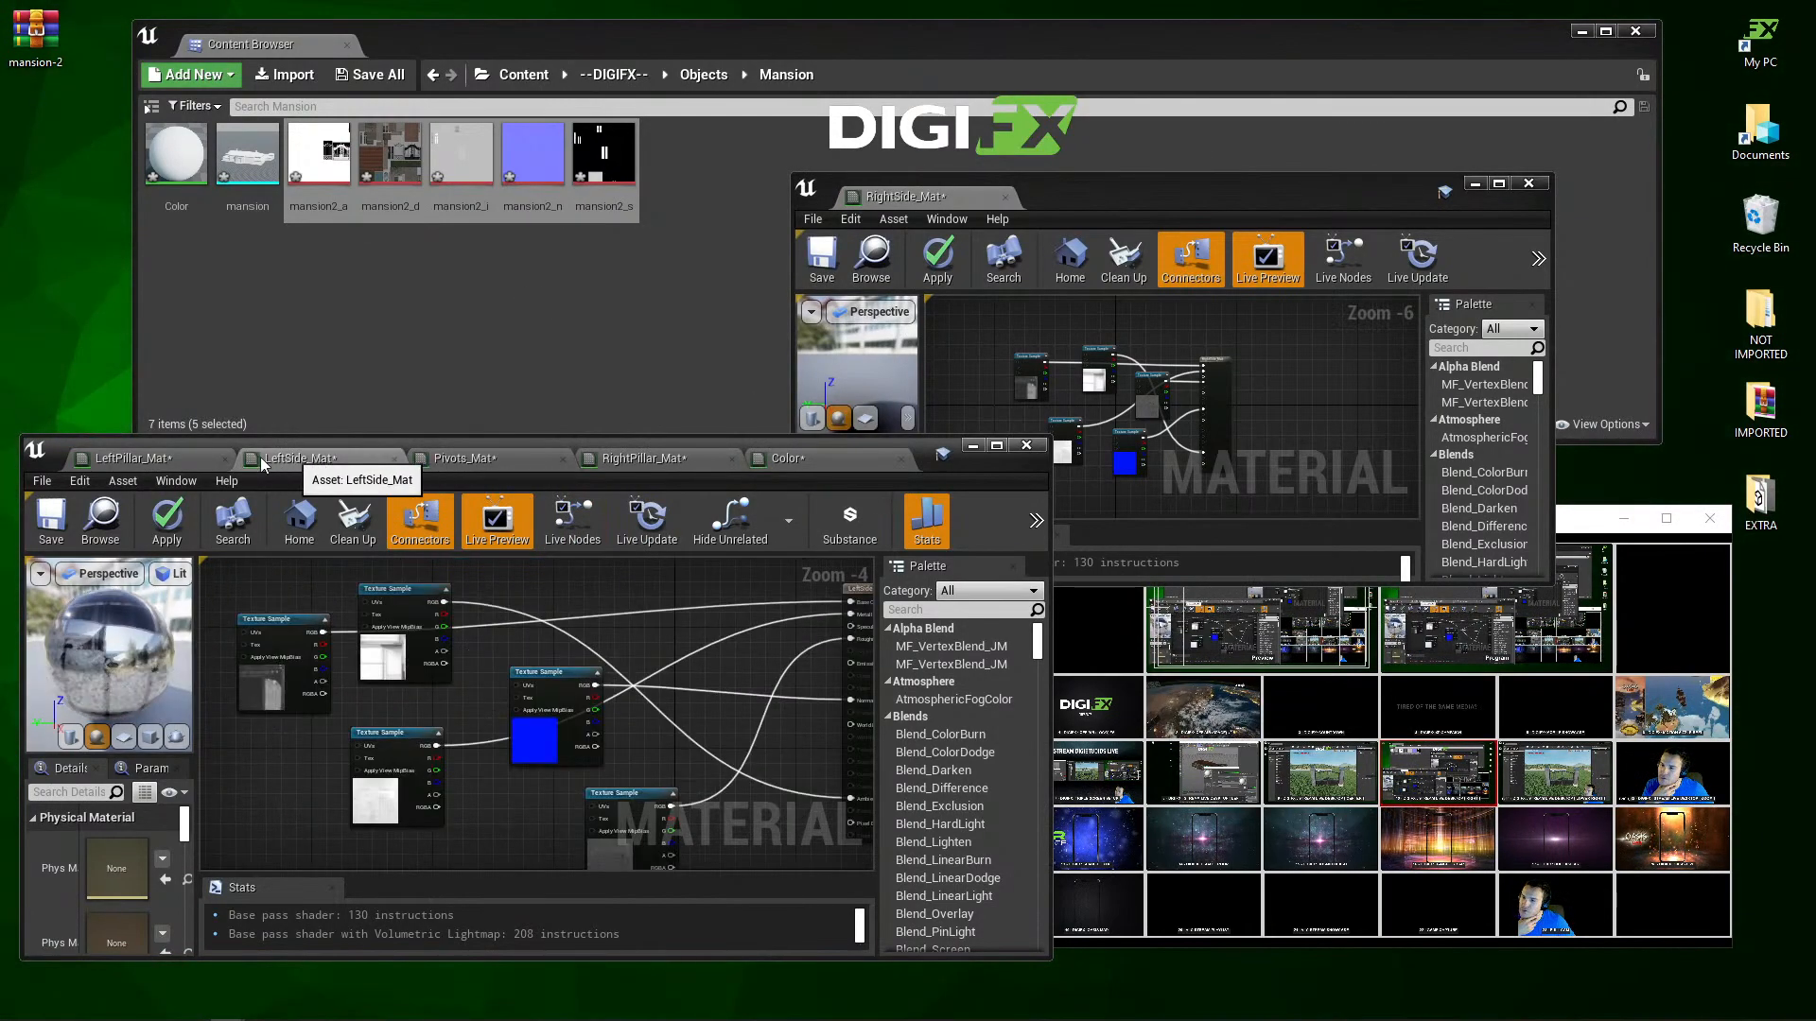
pyautogui.click(142, 459)
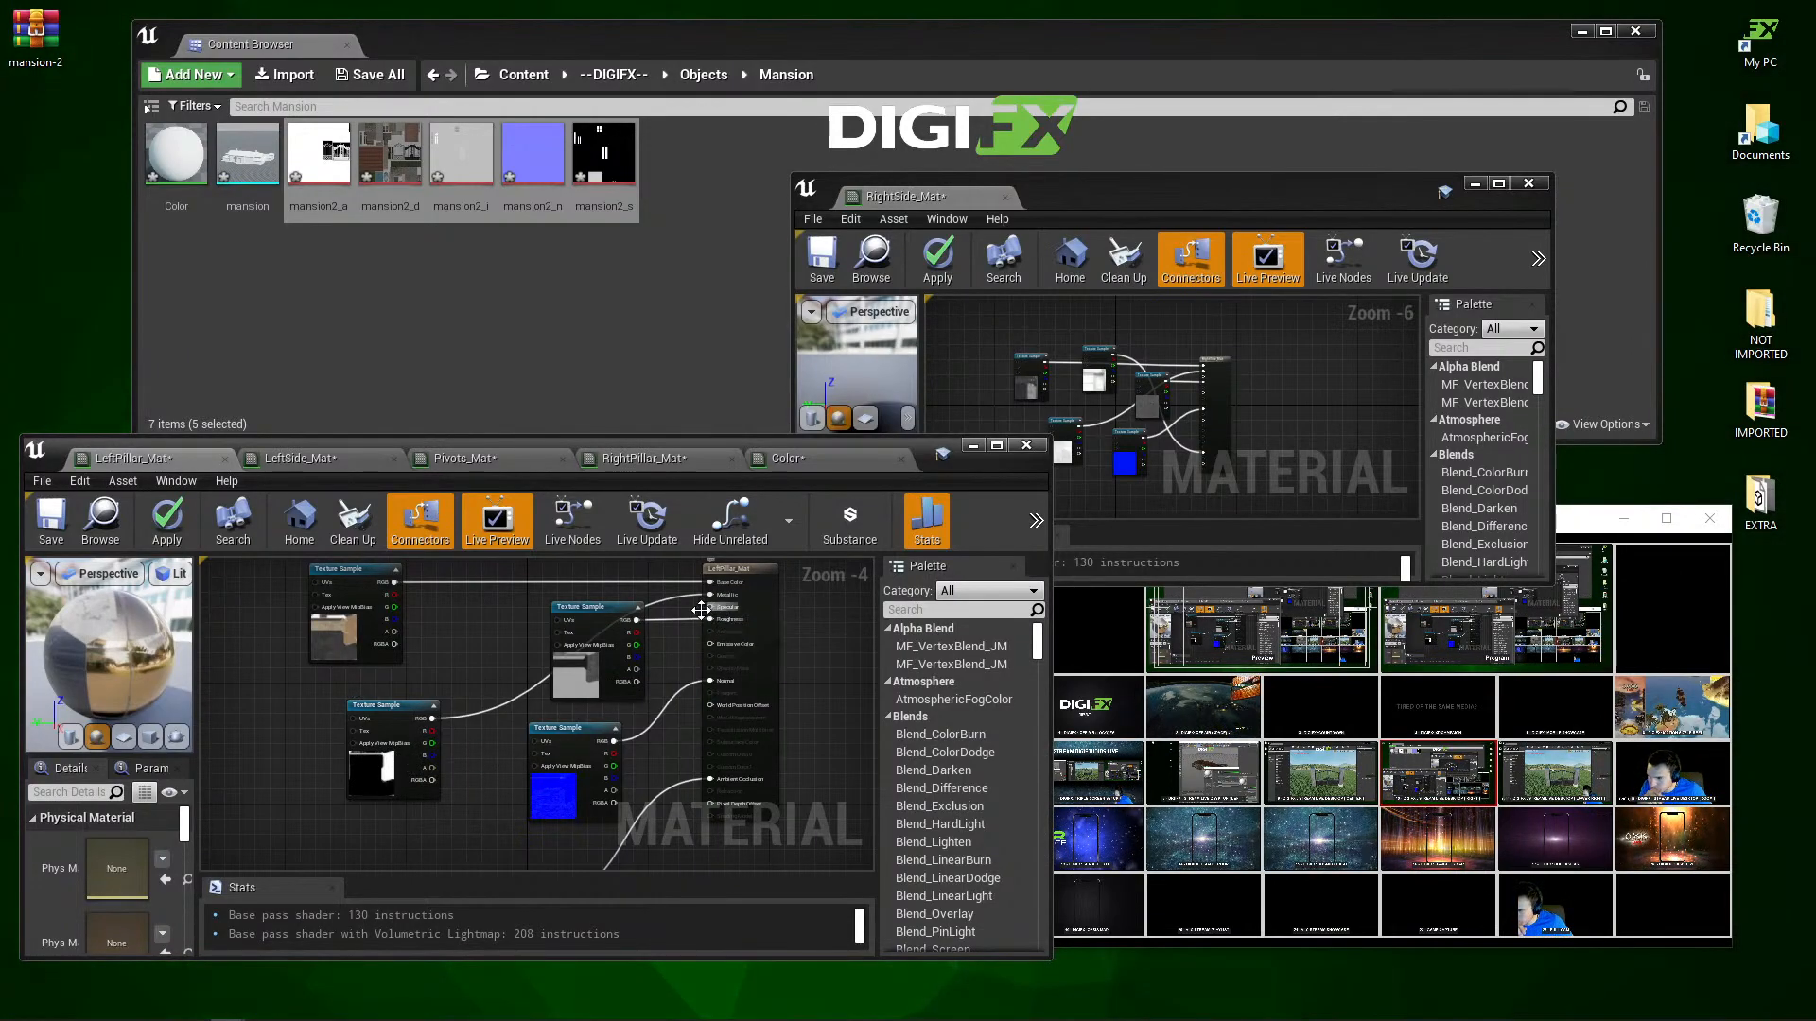
# Step: In the Color material, connect the RGB output of mansion2_s to the Specular input and reposition the mansion2_i node
pyautogui.click(792, 457)
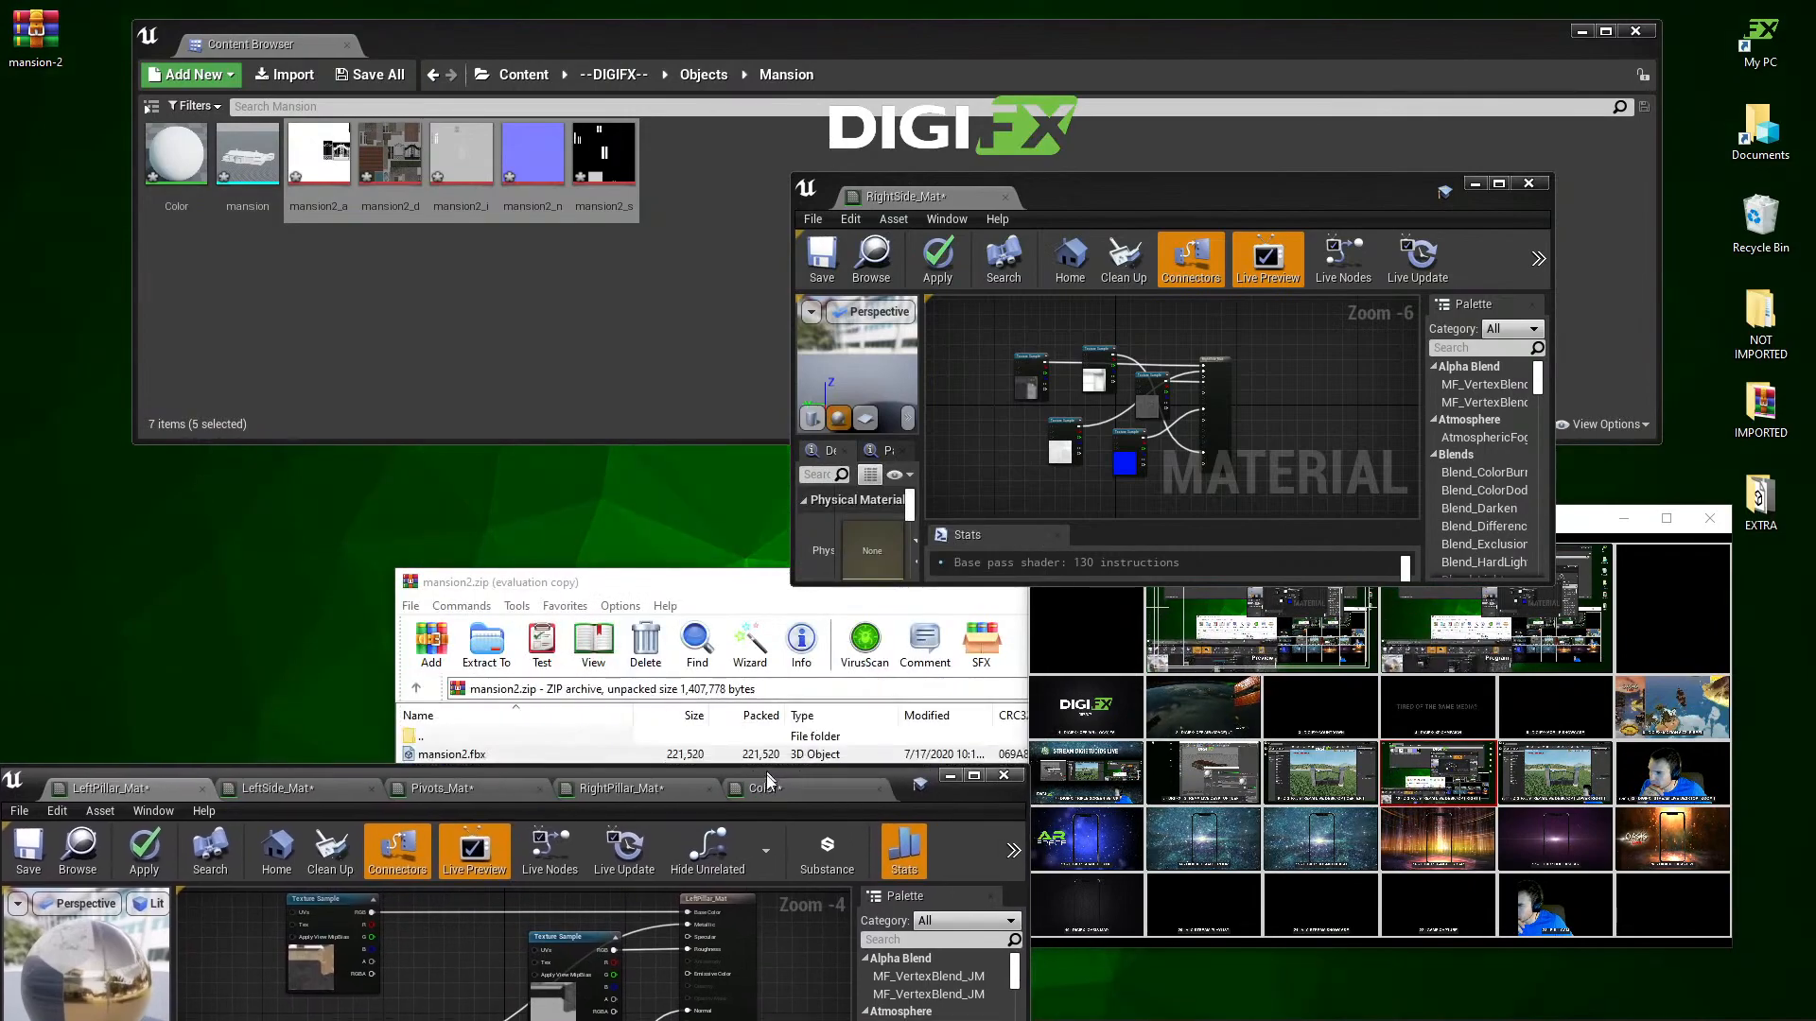
pyautogui.moveTo(576, 701); pyautogui.dragTo(553, 713)
pyautogui.moveTo(629, 689); pyautogui.dragTo(448, 697, button='right')
pyautogui.moveTo(415, 744); pyautogui.dragTo(664, 668)
pyautogui.moveTo(426, 689); pyautogui.dragTo(532, 693, button='right')
pyautogui.scroll(-1, 531, 693)
pyautogui.moveTo(367, 701); pyautogui.dragTo(327, 671)
# Step: Compare with the RightSide_Mat graph and connect the RGB output of mansion2_a to the Color material's Ambient Occlusion input
pyautogui.scroll(3, 990, 418)
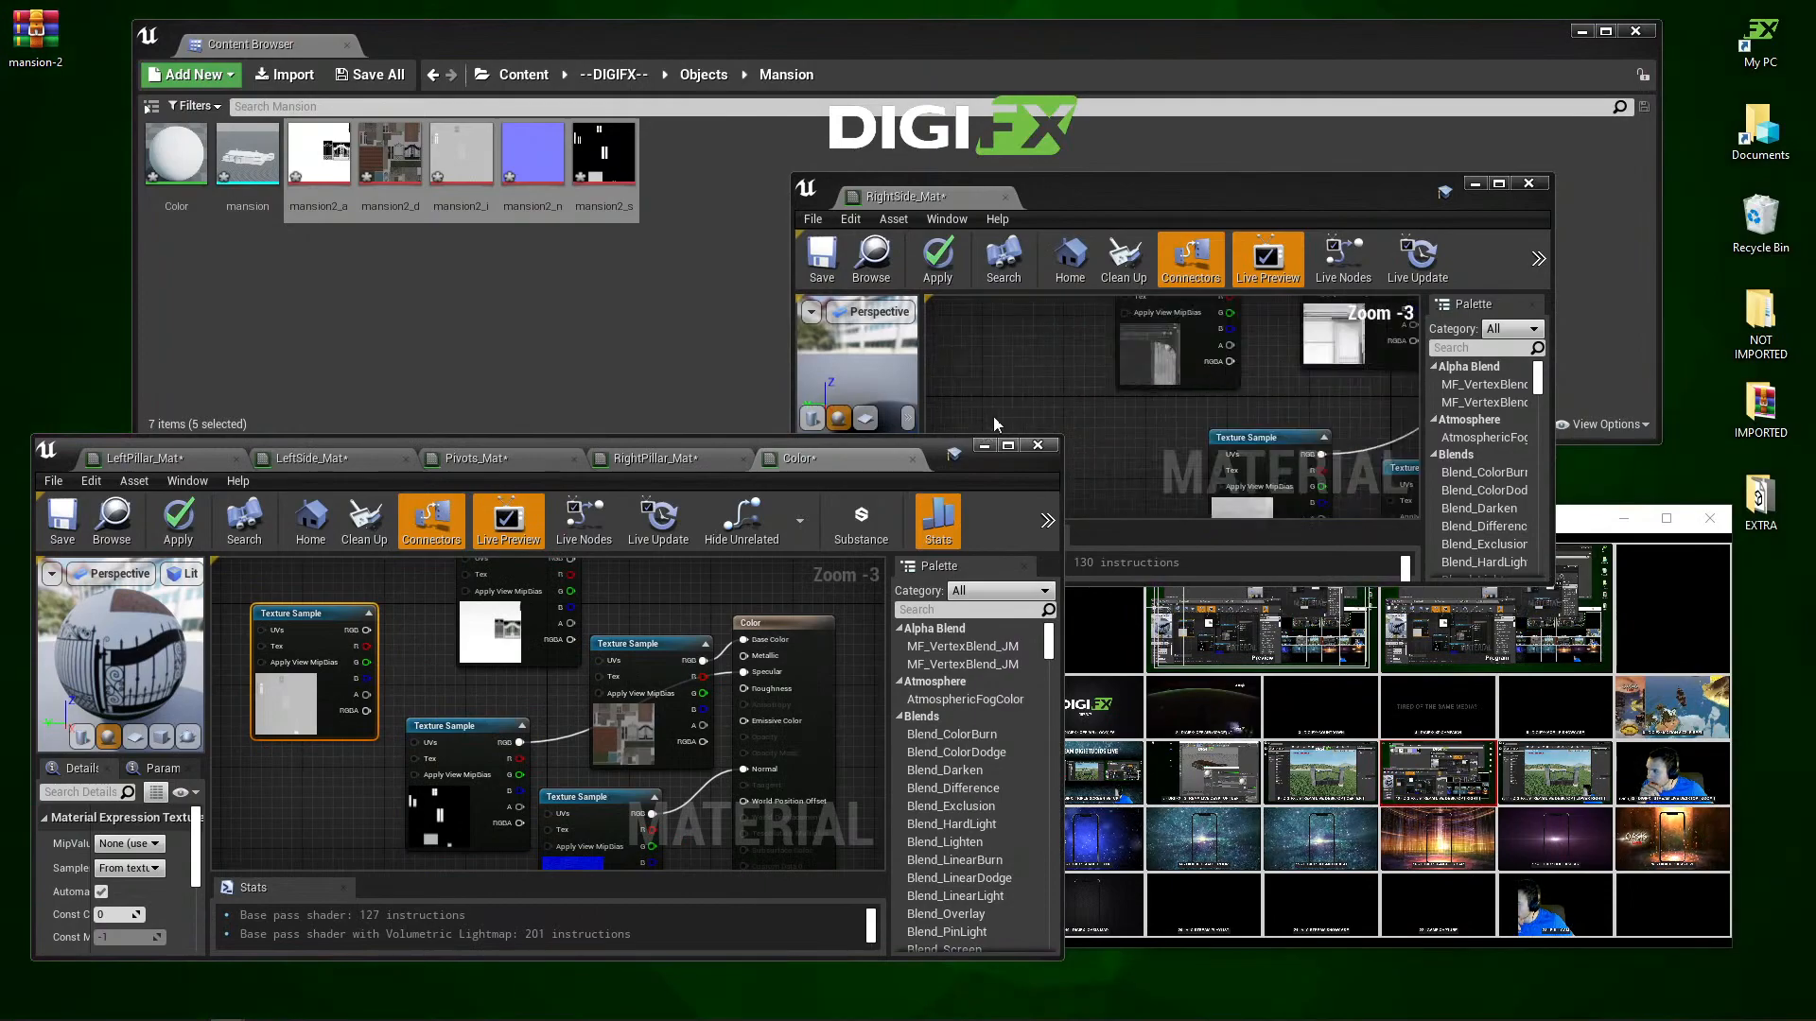
pyautogui.moveTo(1105, 412); pyautogui.dragTo(950, 356, button='right')
pyautogui.moveTo(554, 607); pyautogui.dragTo(466, 628, button='right')
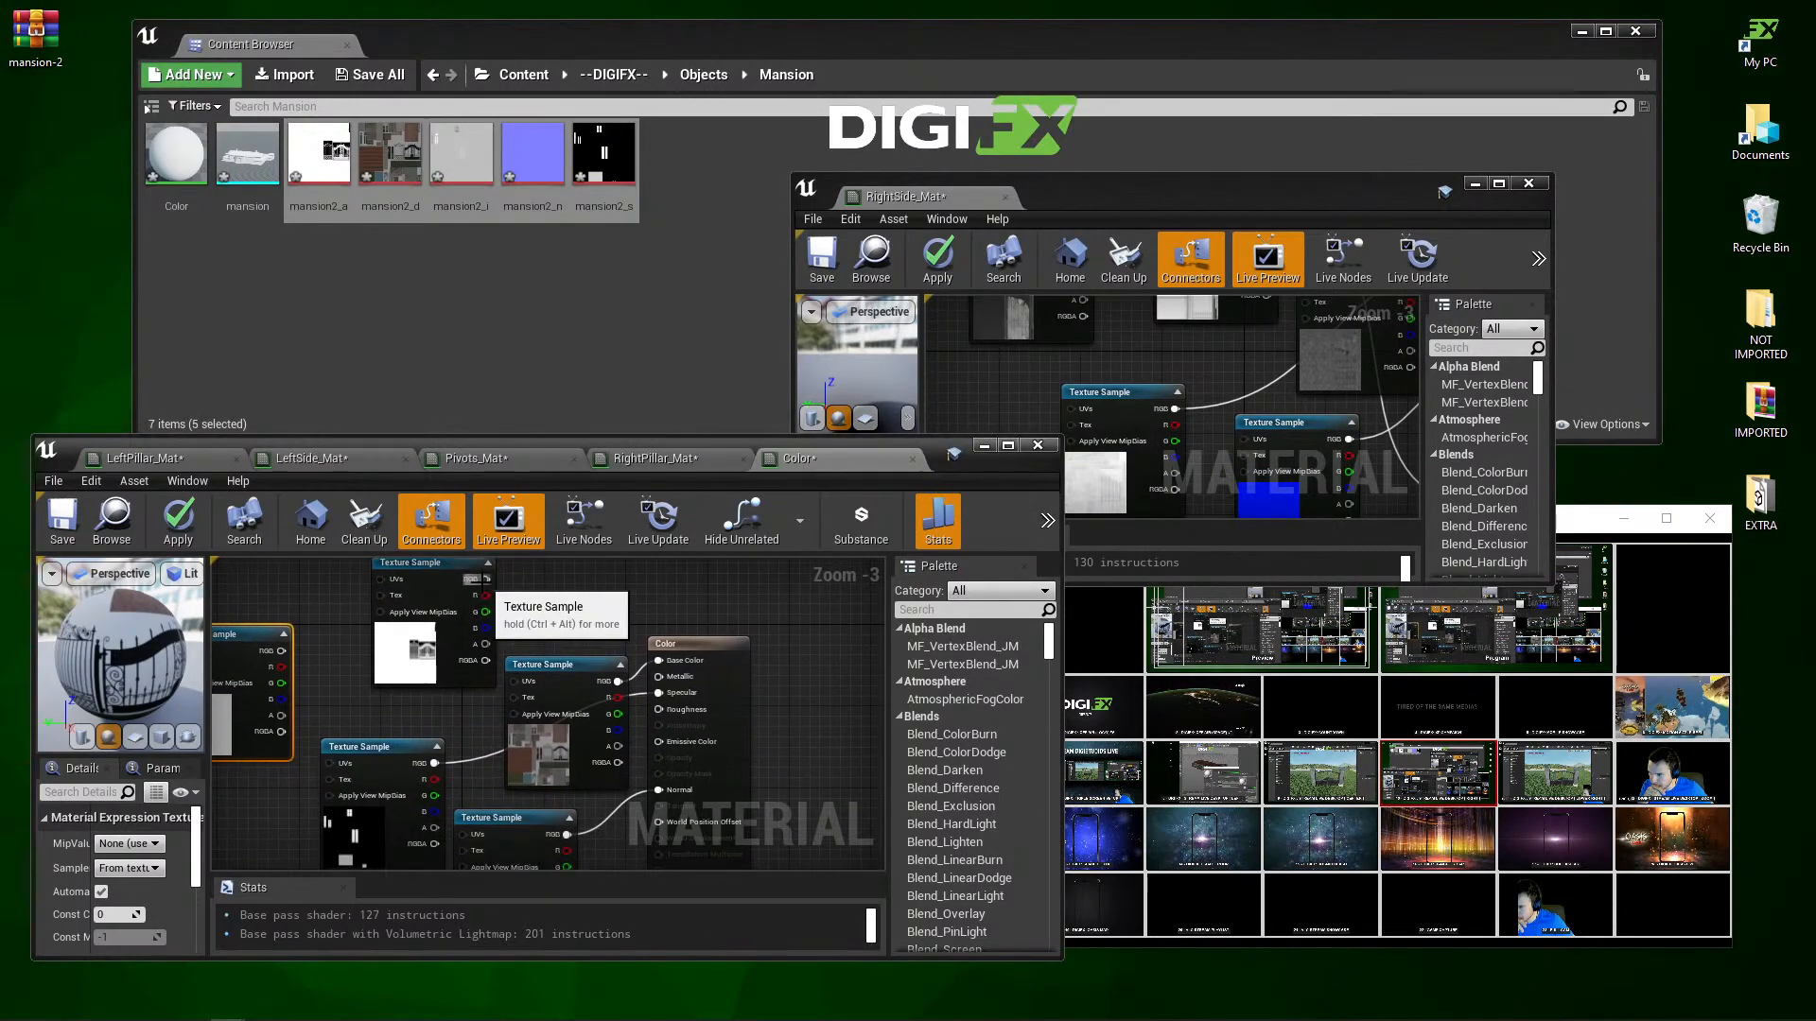
pyautogui.moveTo(481, 589); pyautogui.dragTo(656, 746)
pyautogui.moveTo(512, 664); pyautogui.dragTo(592, 822, button='right')
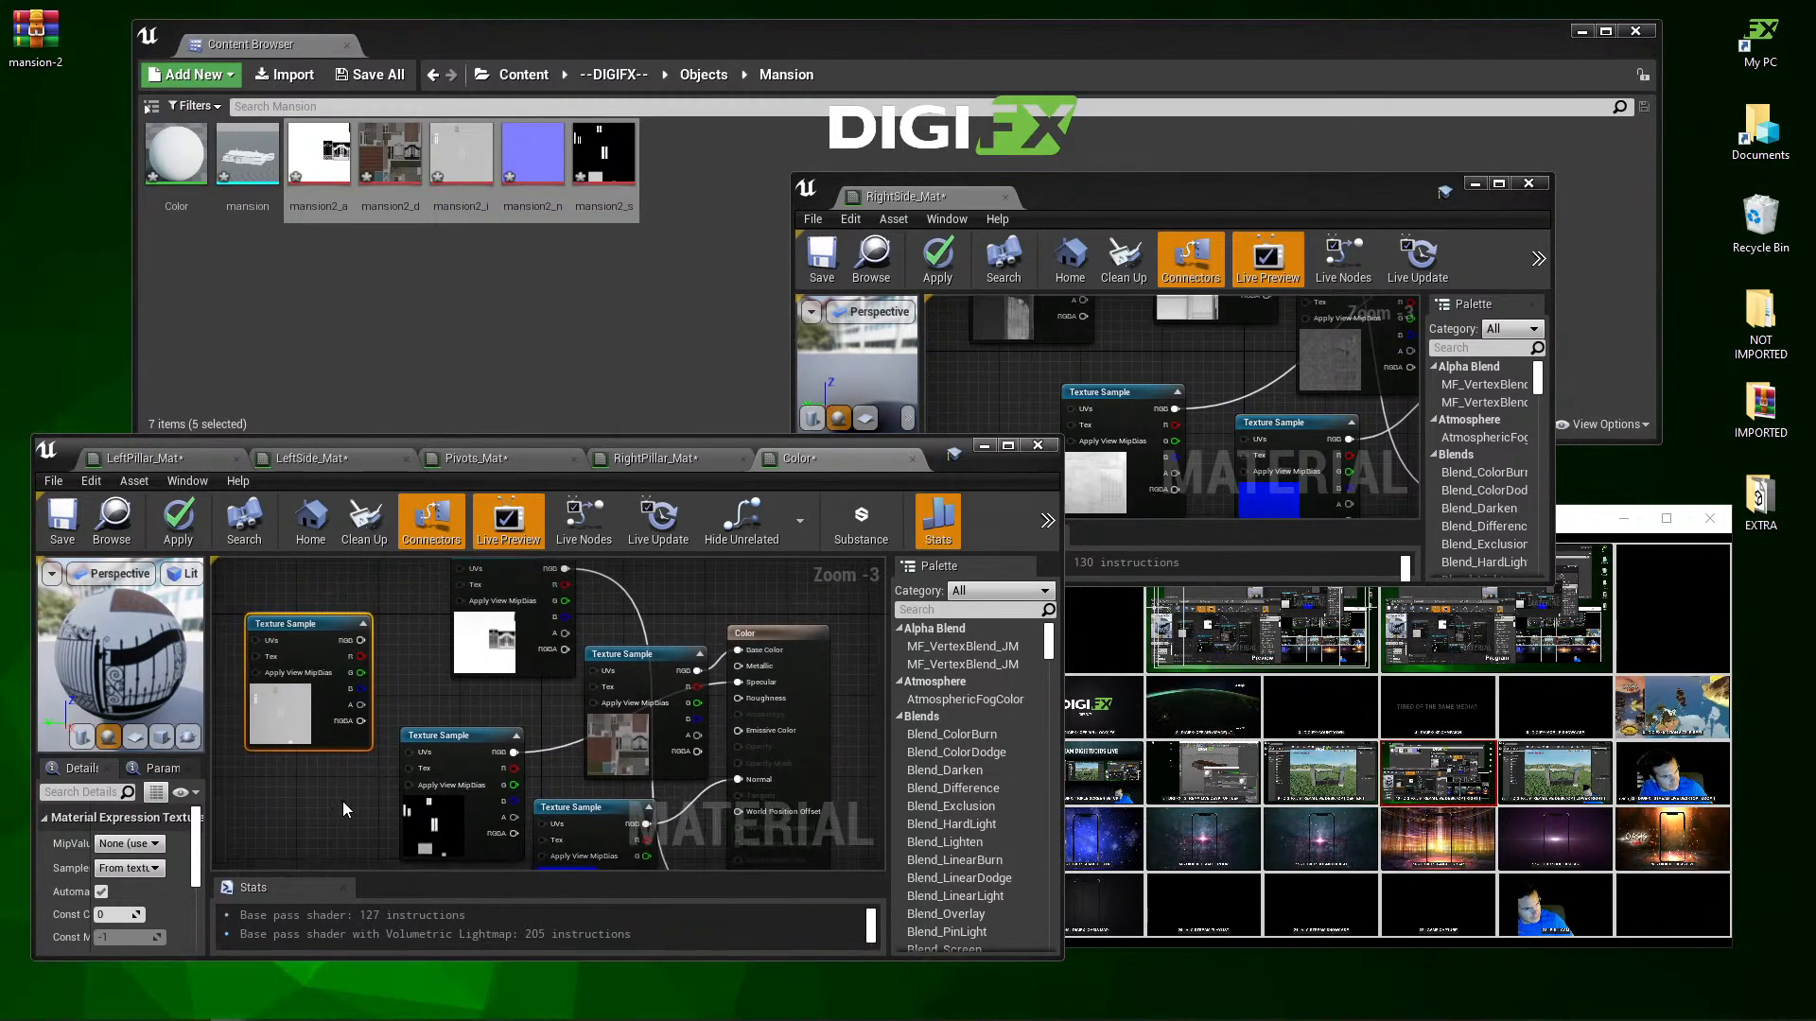
# Step: Connect the RGB output of mansion2_i to the Metallic input and apply the Color material's changes
pyautogui.moveTo(323, 632); pyautogui.dragTo(333, 621)
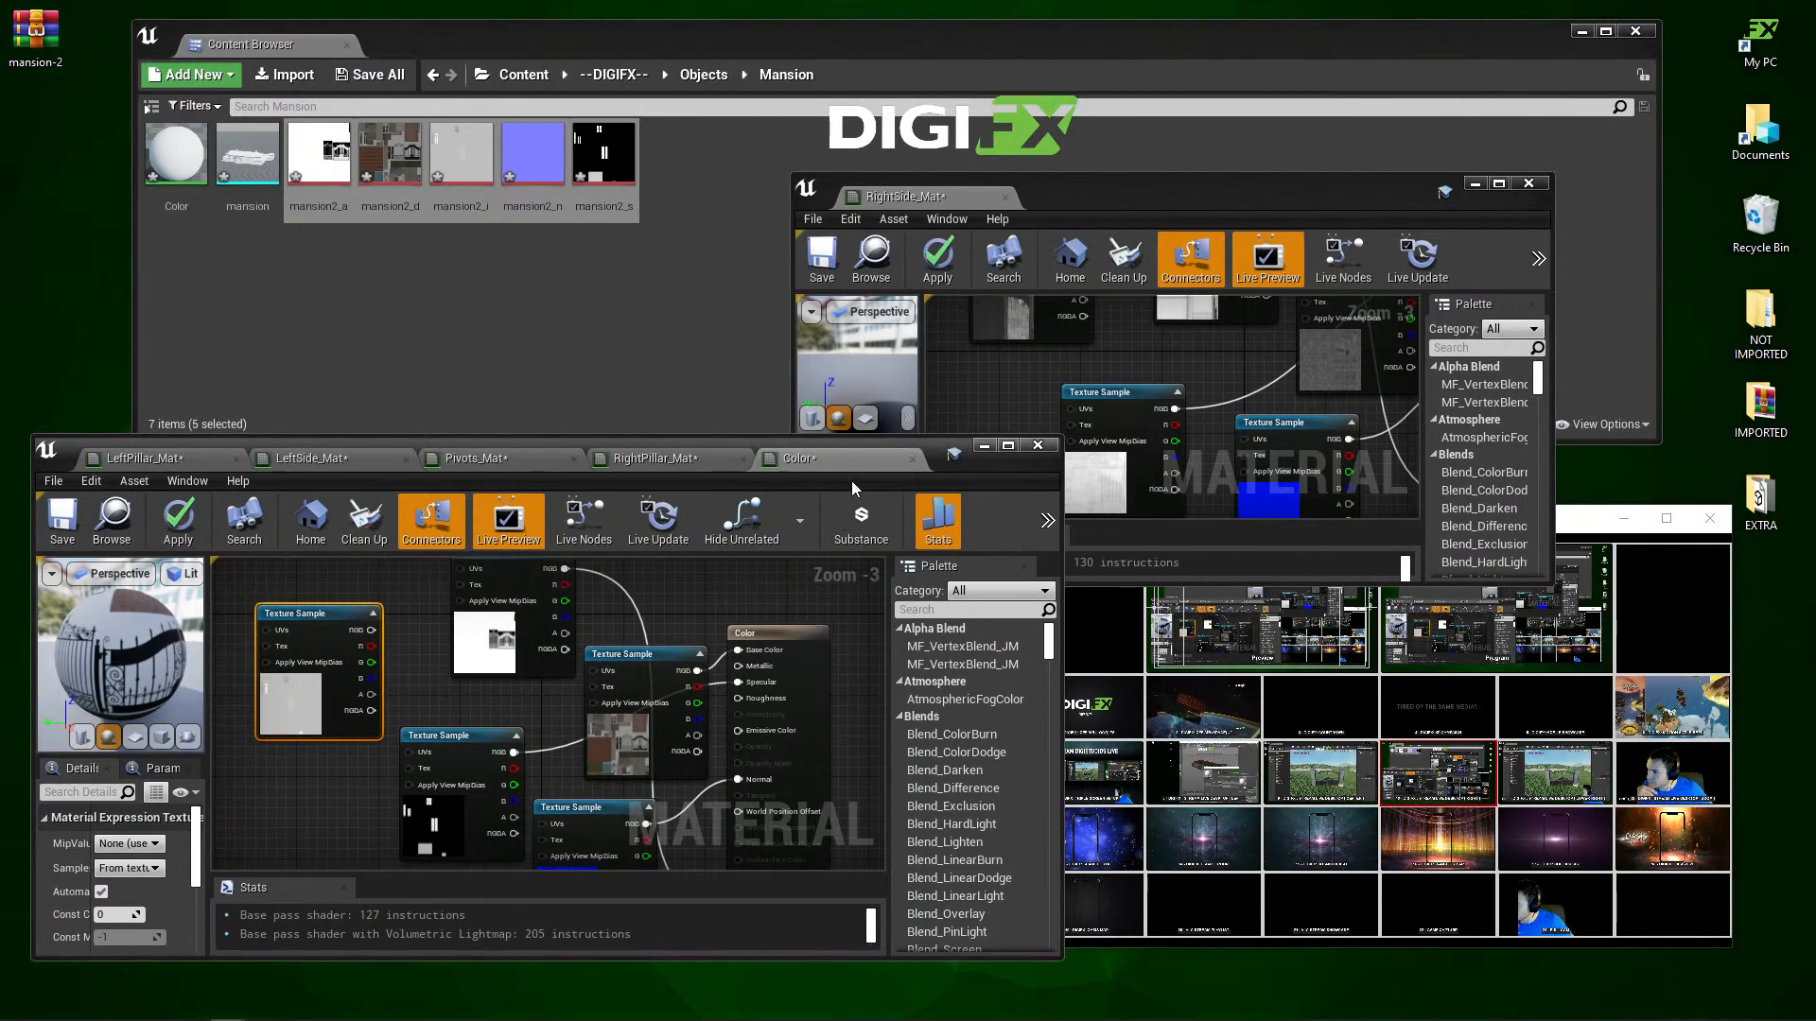
pyautogui.moveTo(797, 439); pyautogui.dragTo(778, 431)
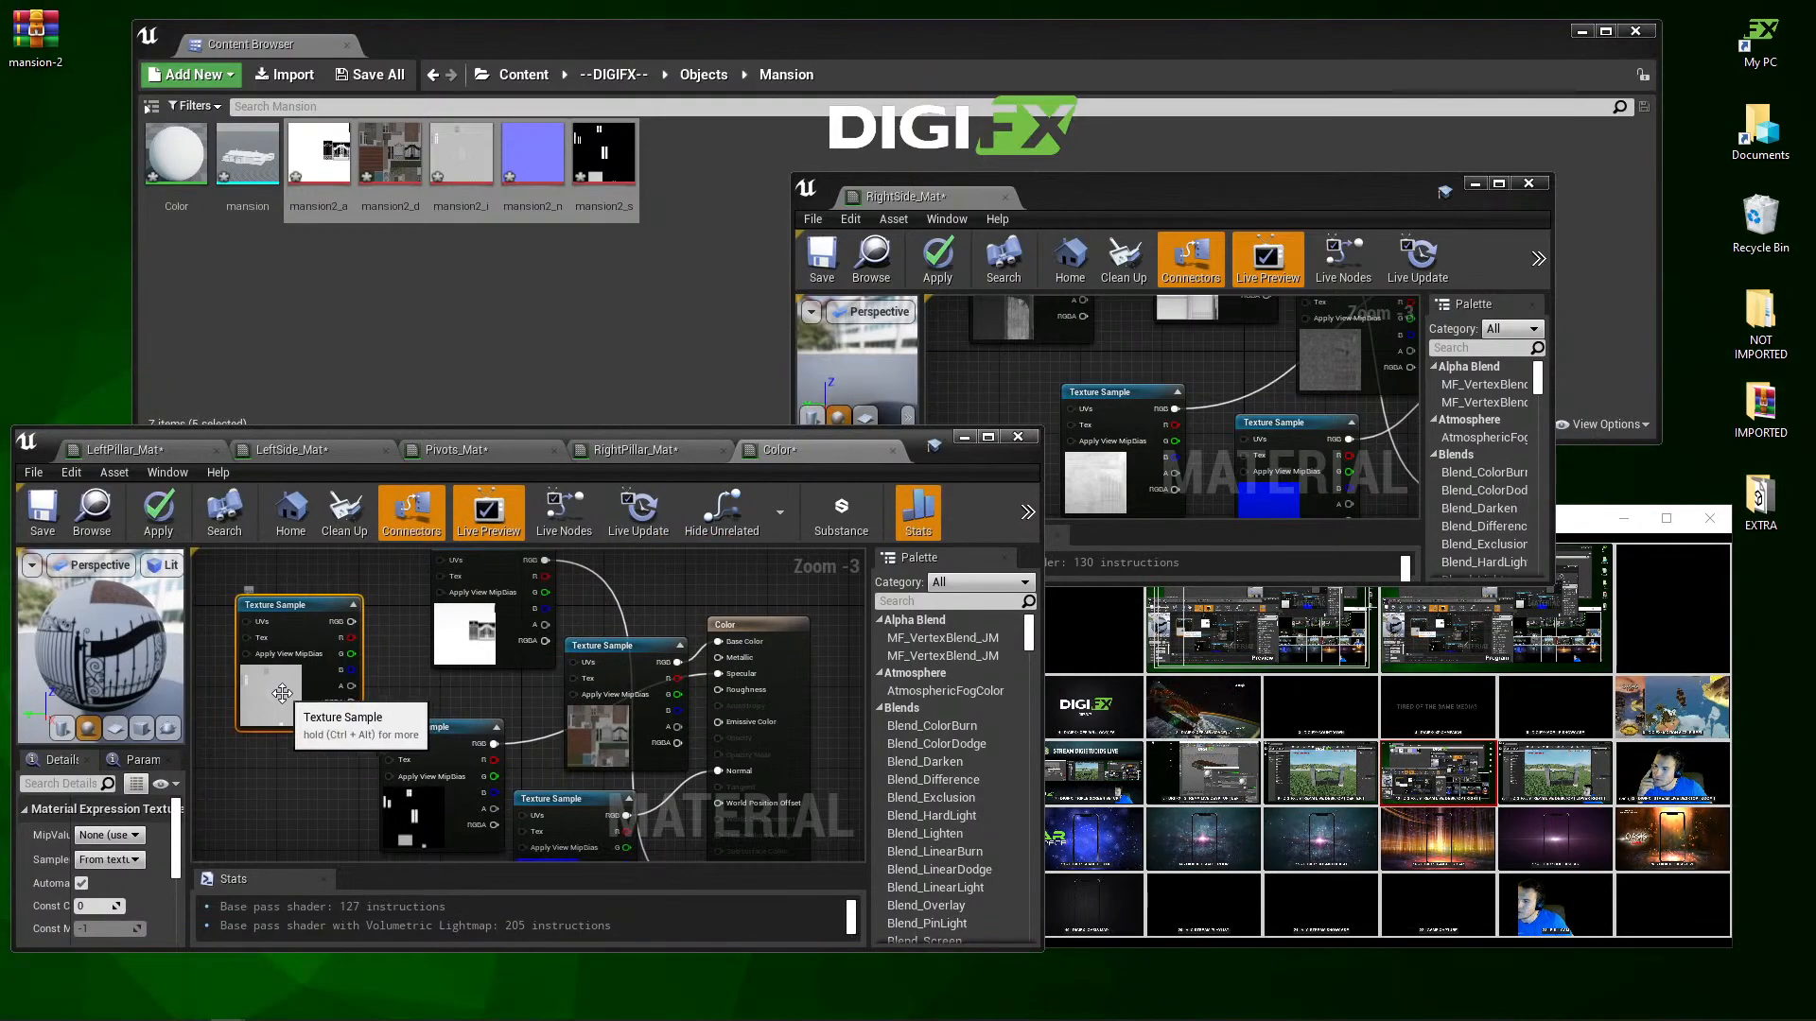
pyautogui.moveTo(351, 628); pyautogui.dragTo(719, 658)
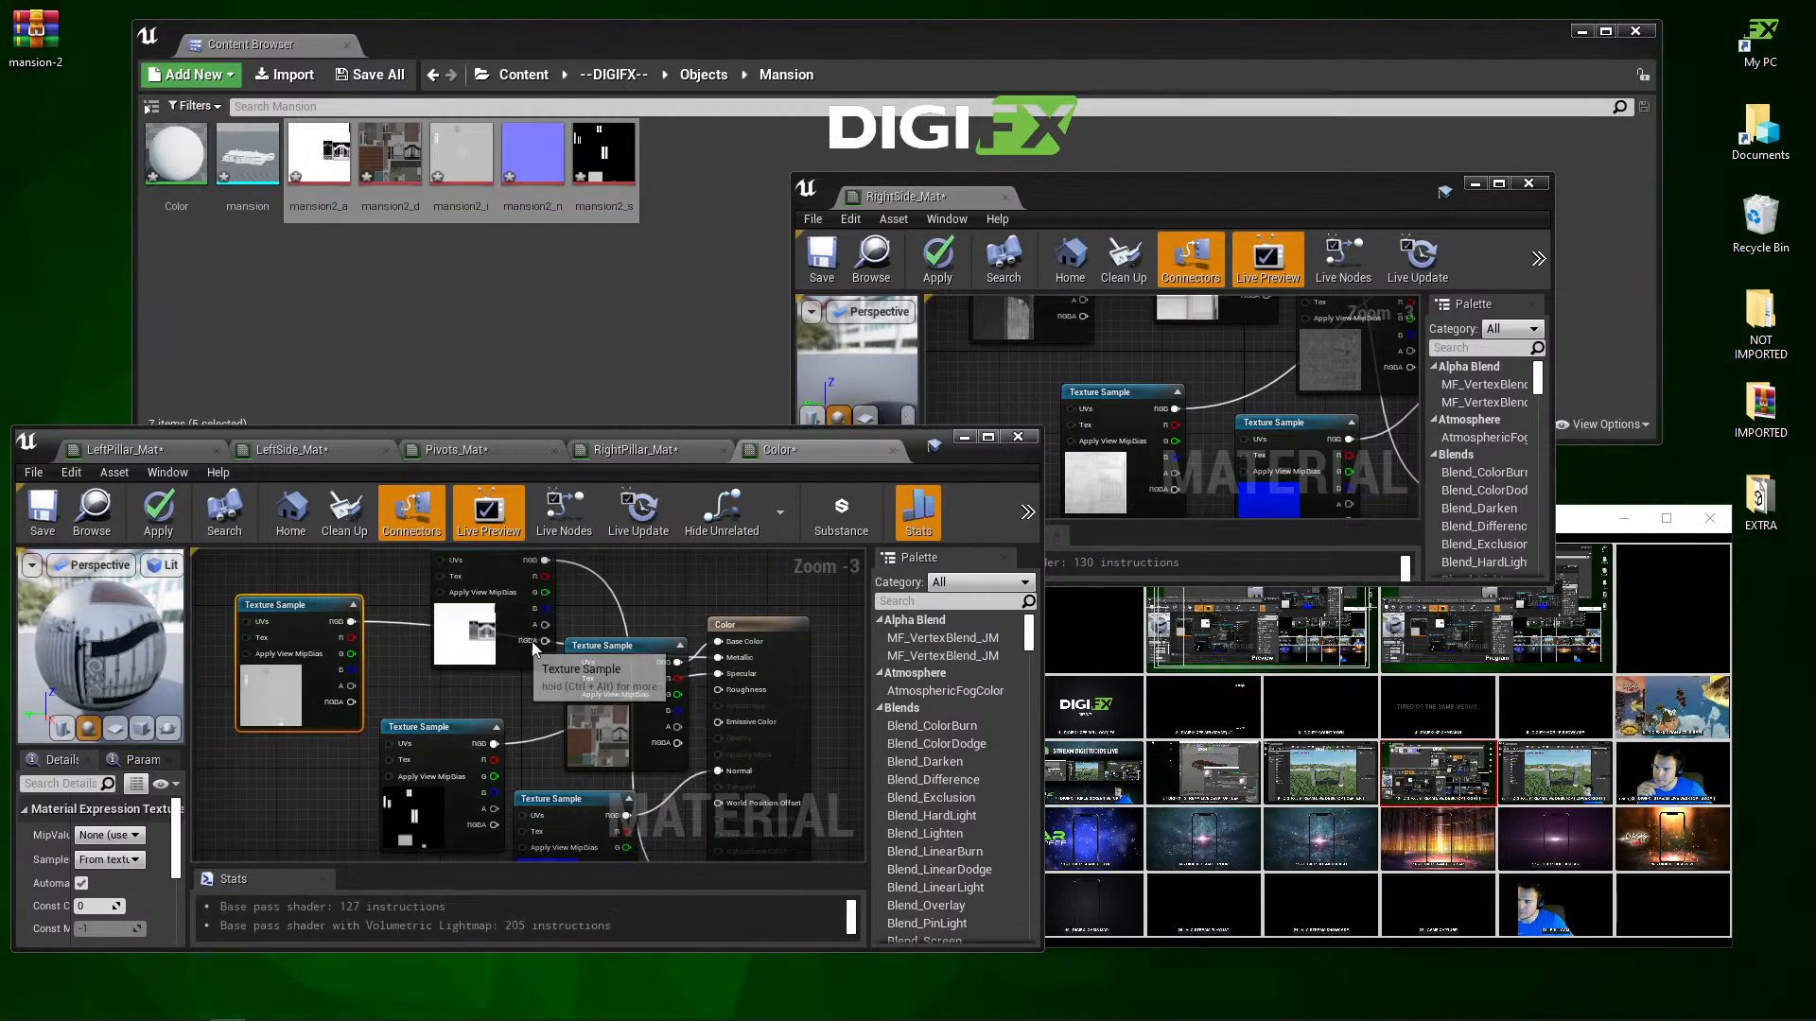
pyautogui.click(159, 515)
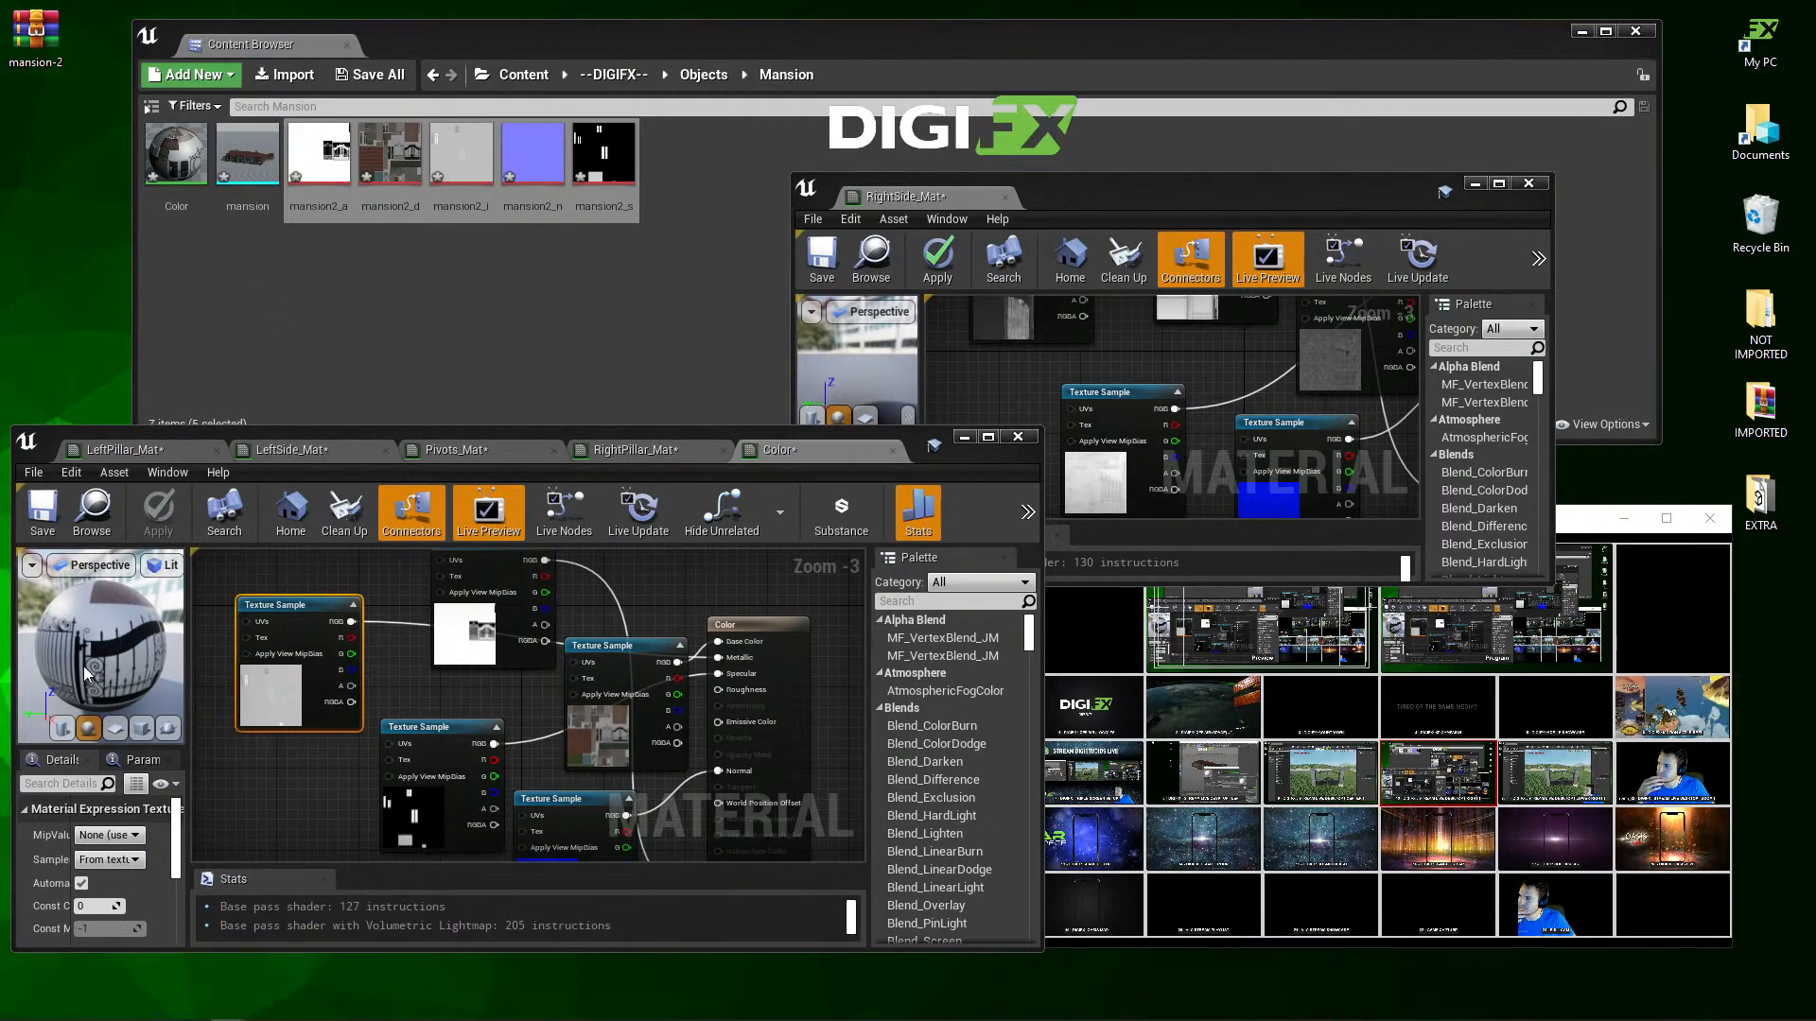
# Step: Select the mansion static mesh in the Mansion folder and undo the last change
pyautogui.click(343, 373)
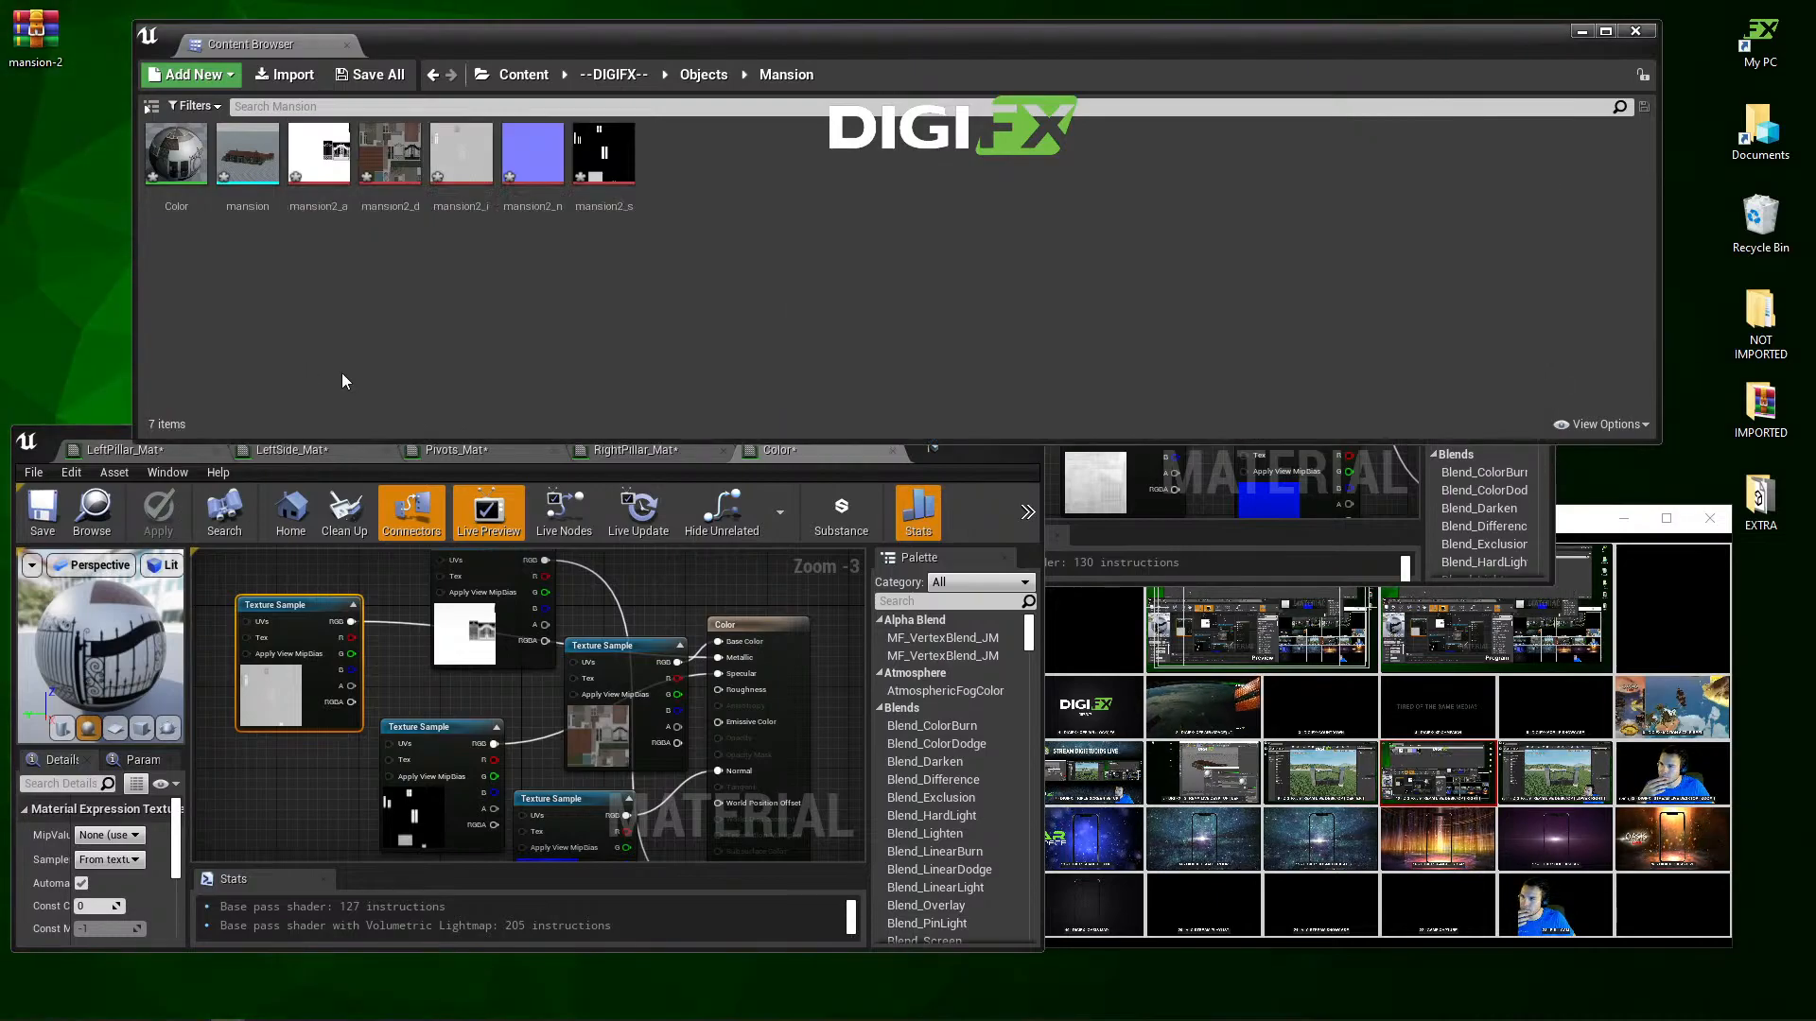
pyautogui.click(248, 156)
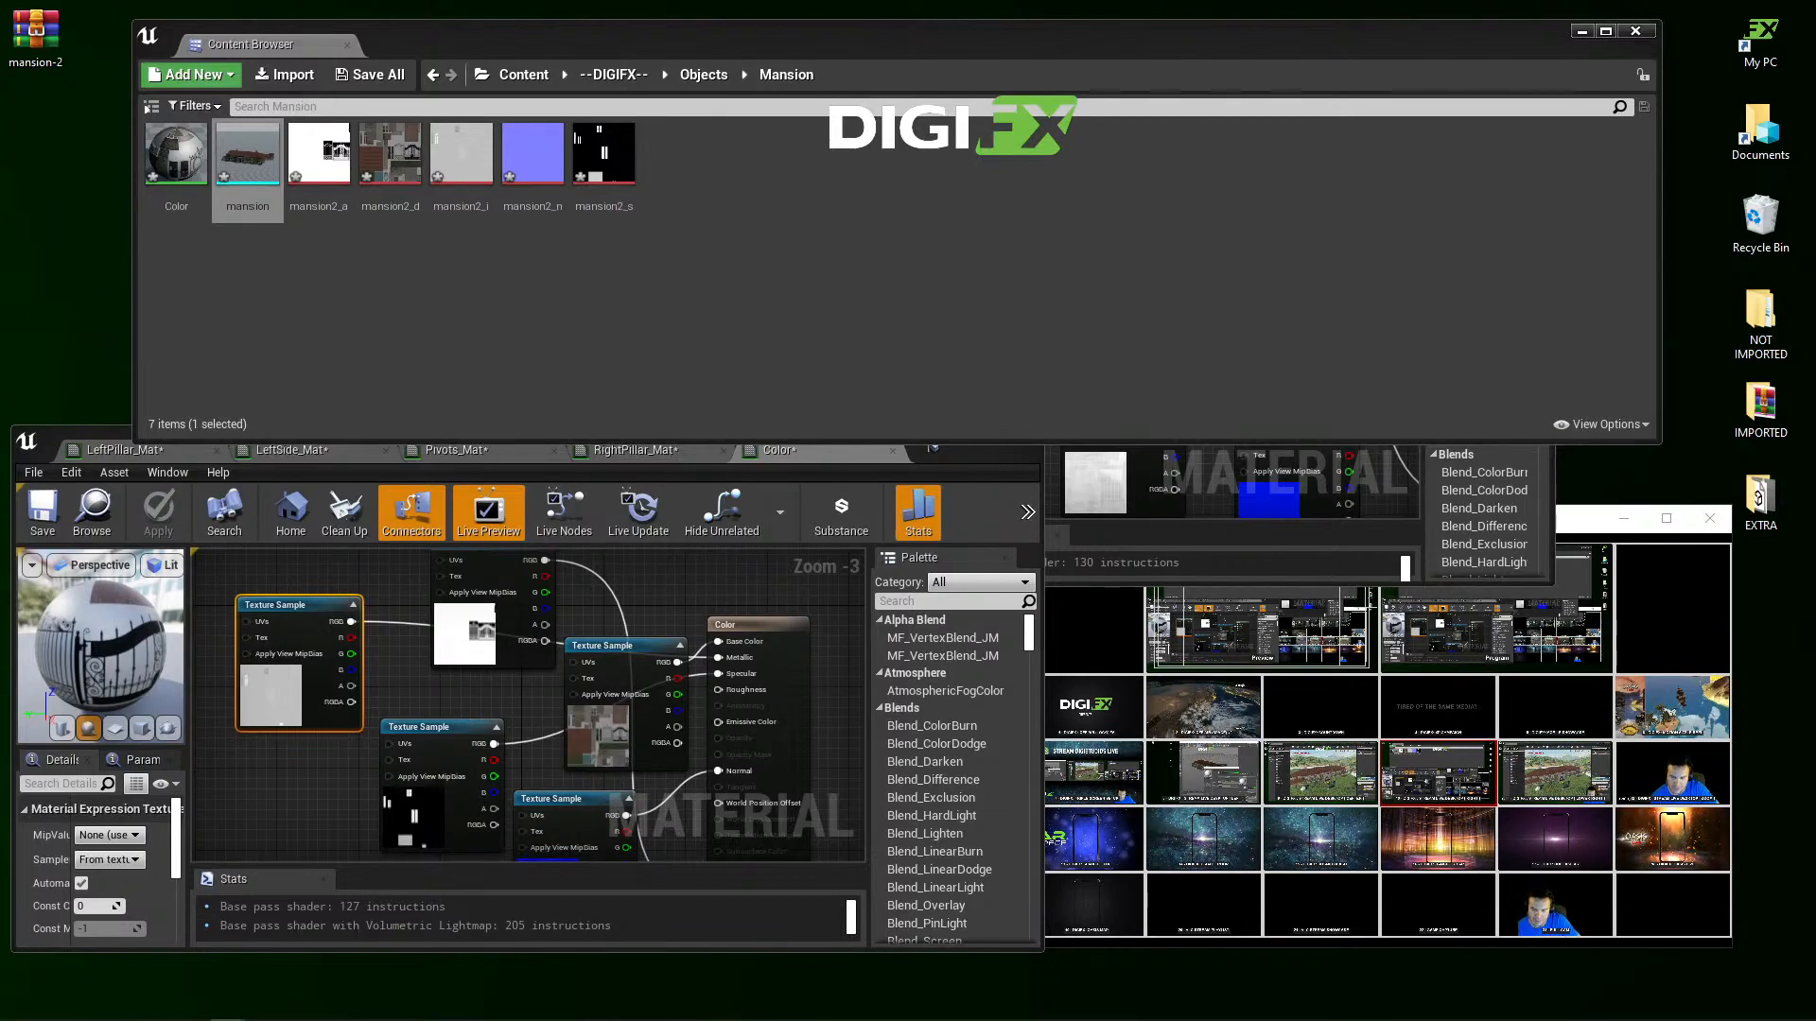
pyautogui.hotkey('ctrl', 'z')
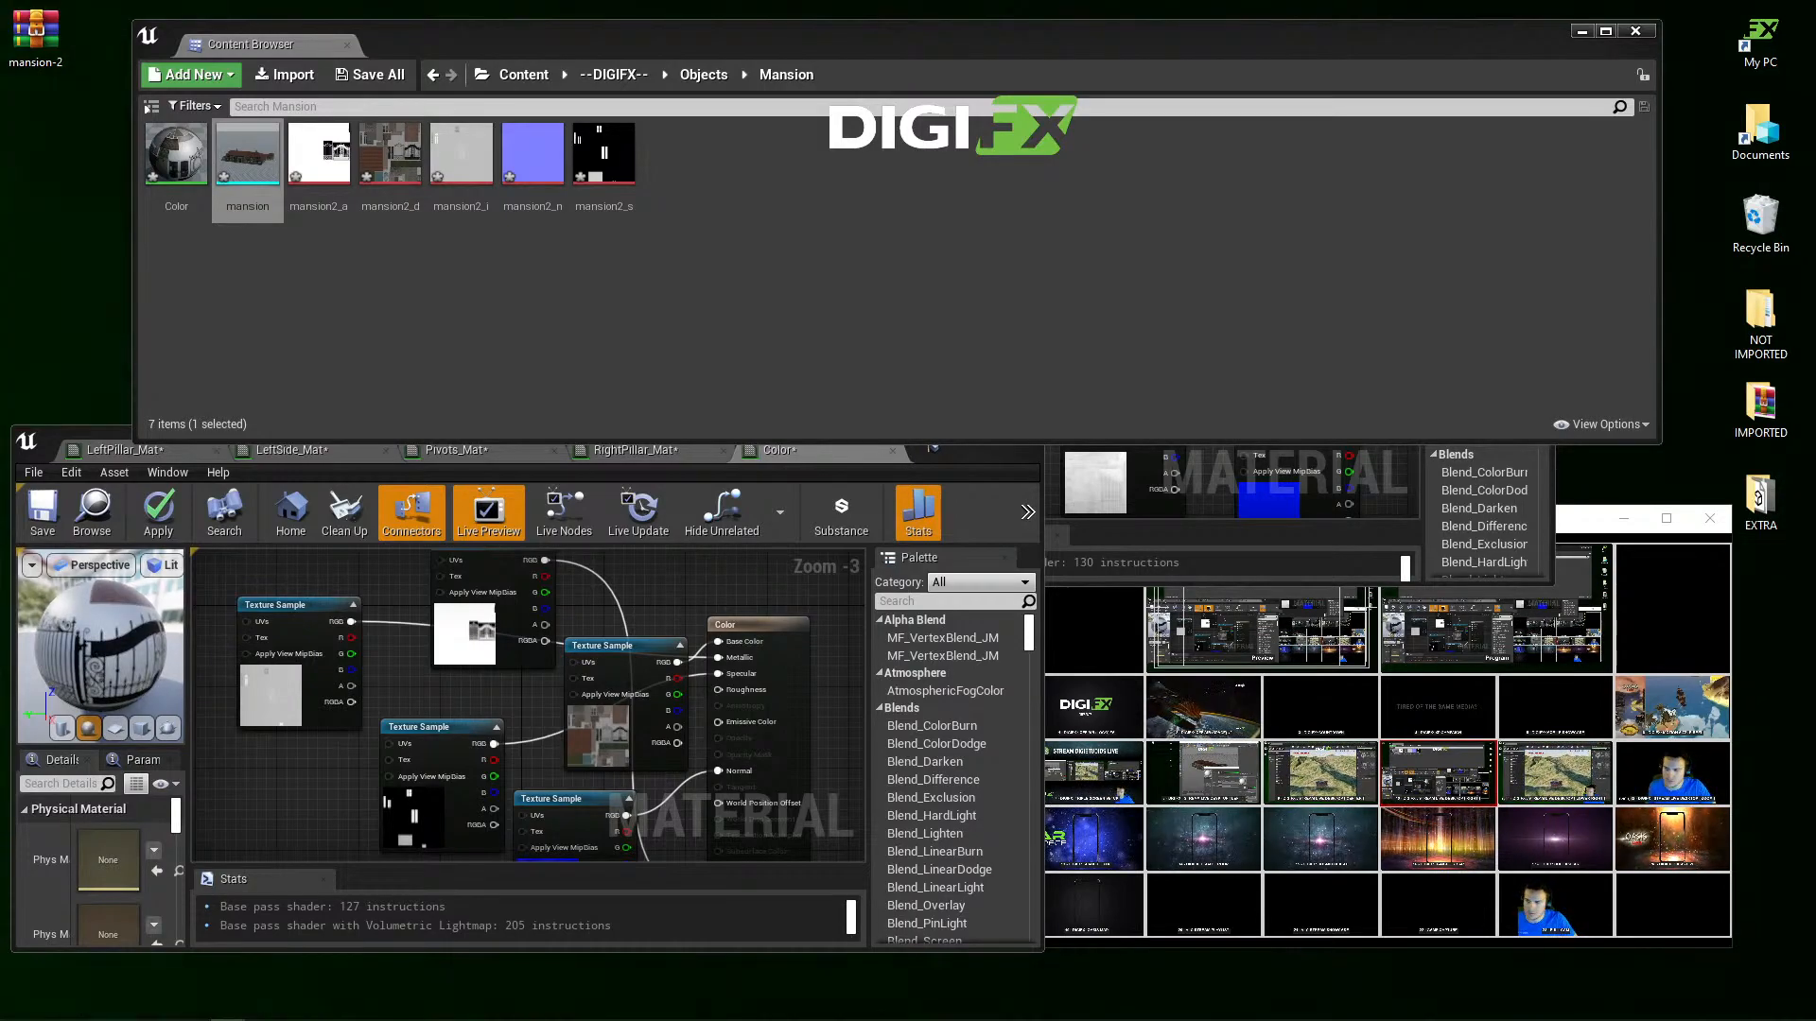
pyautogui.click(1615, 554)
pyautogui.click(1113, 781)
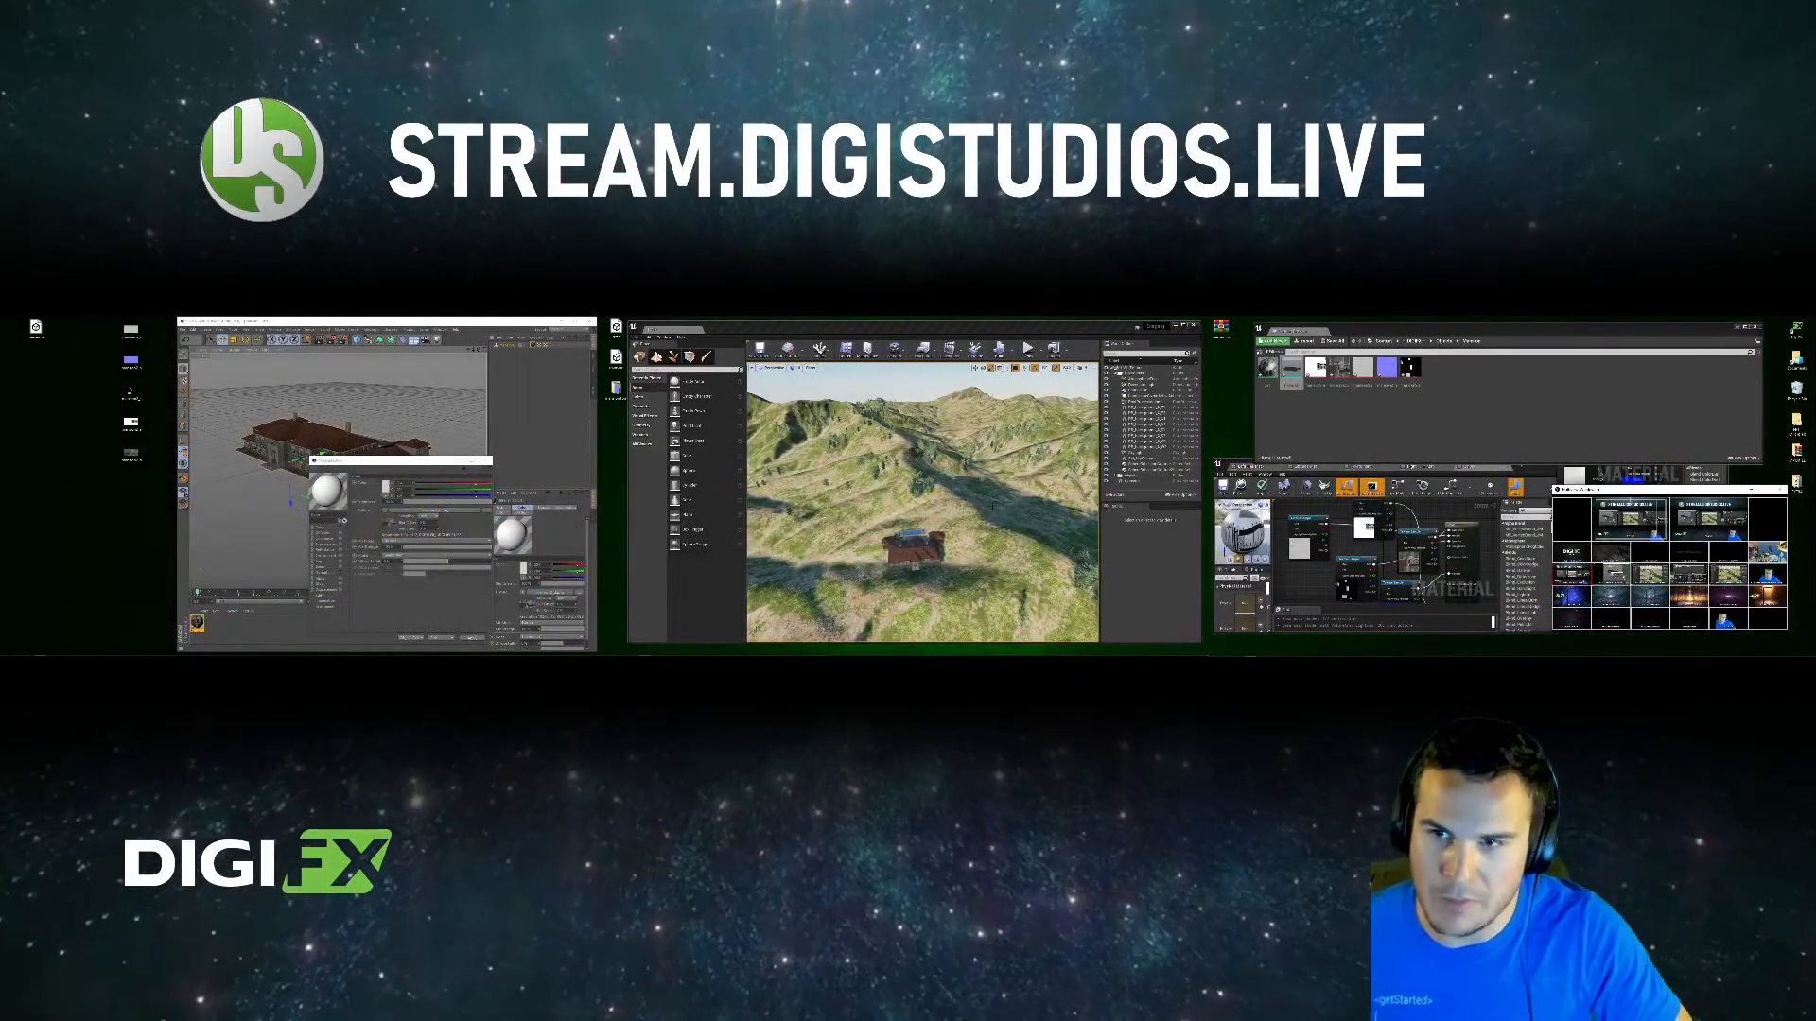
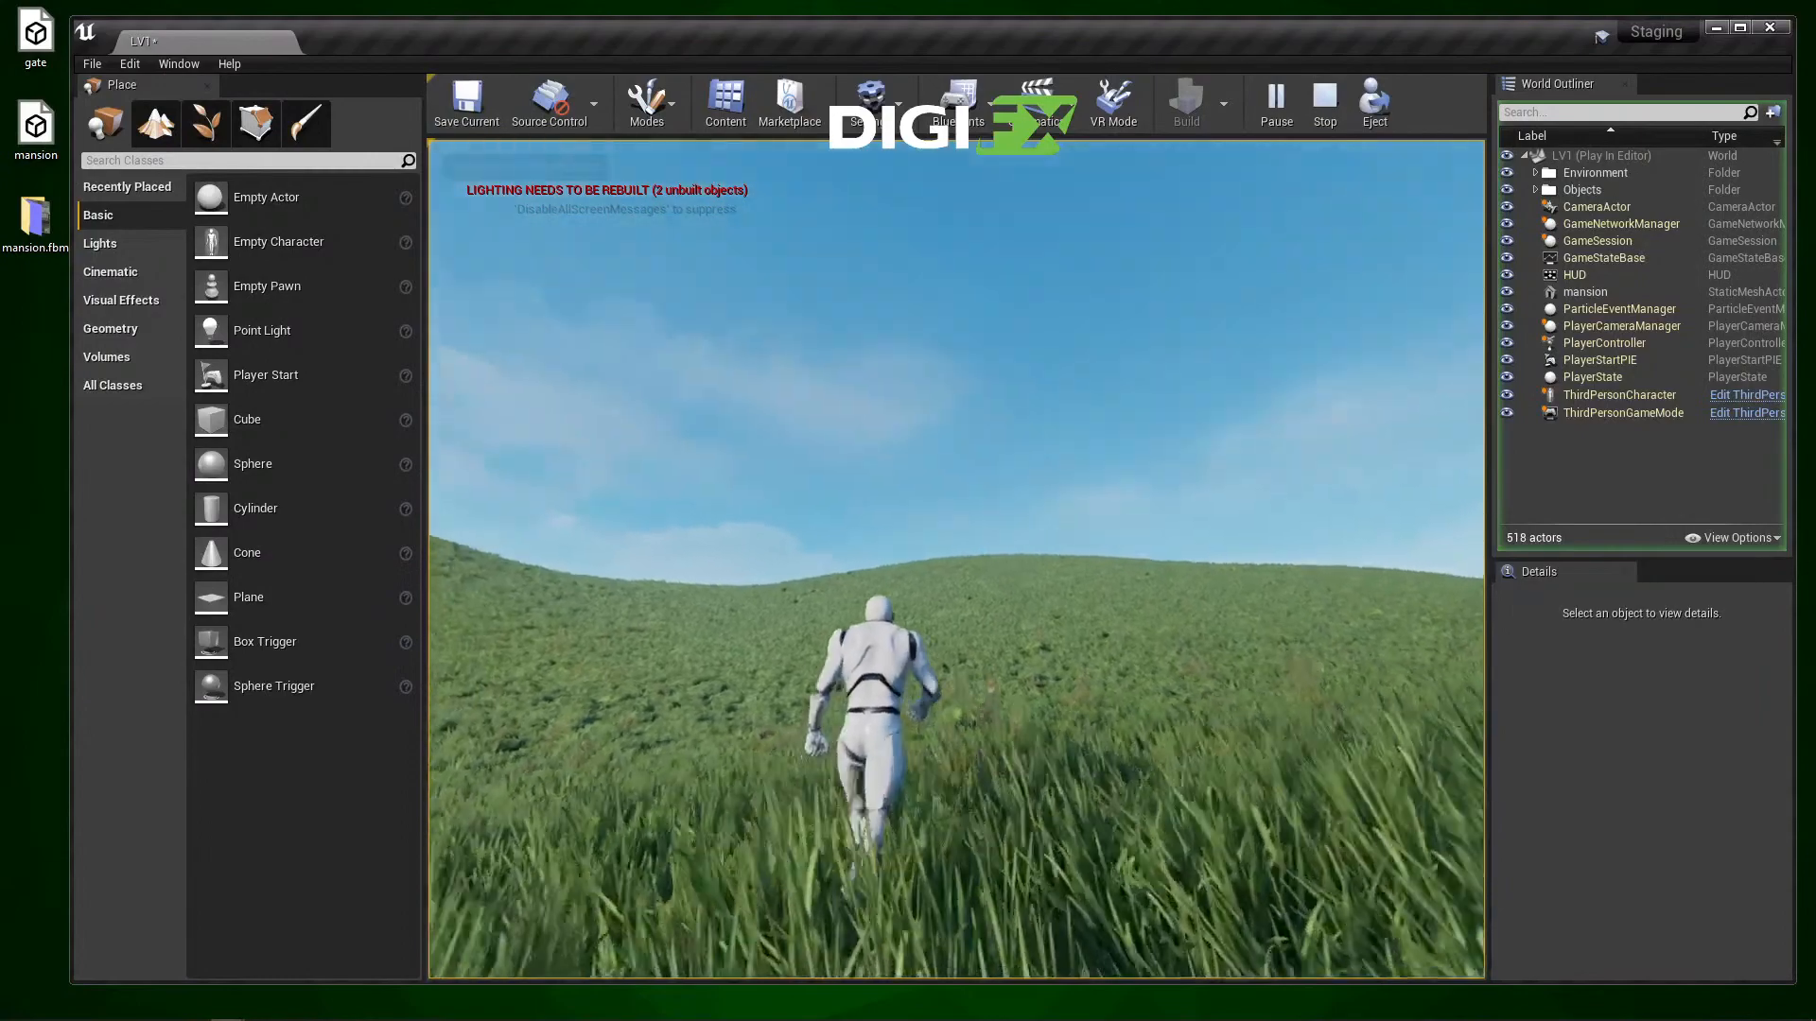
# Step: Restart the play test from the grass field, run the character through the grass to inspect the surroundings, and stop playing
pyautogui.press('Escape')
pyautogui.moveTo(955, 558); pyautogui.dragTo(913, 488, button='right')
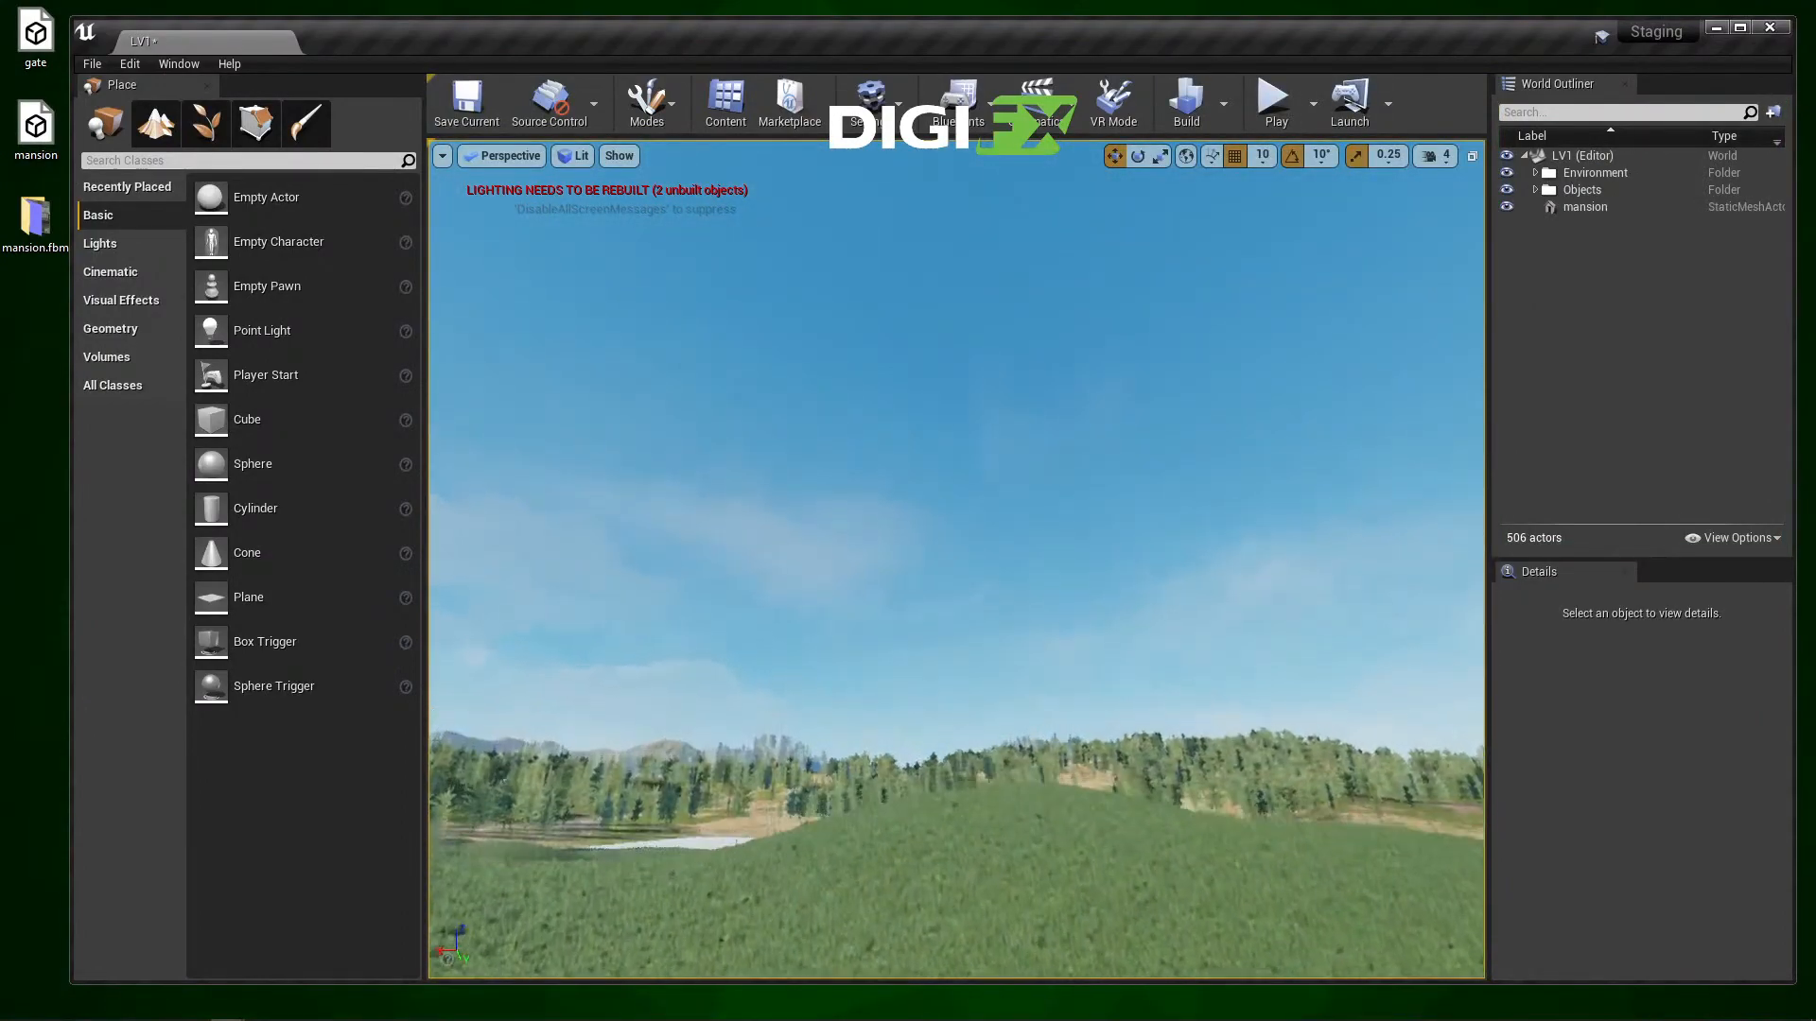
pyautogui.moveTo(913, 488); pyautogui.dragTo(1027, 483, button='right')
pyautogui.hotkey('alt', 'p')
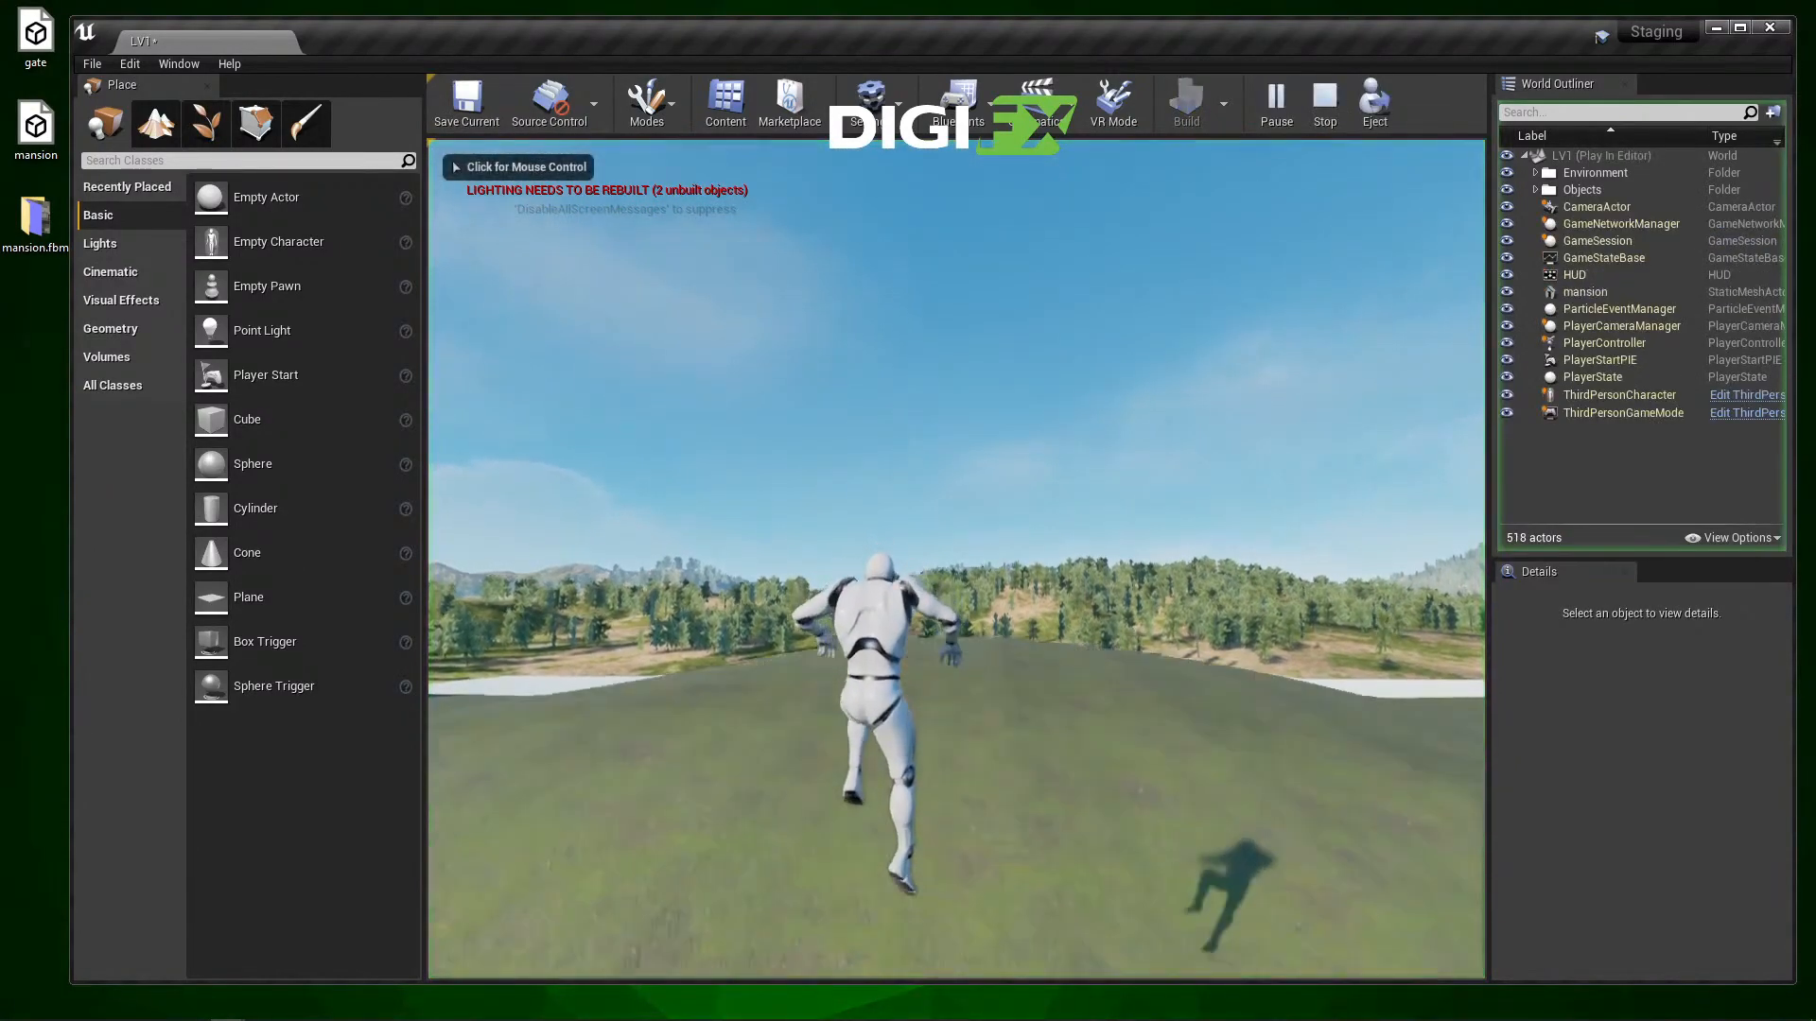
pyautogui.click(956, 559)
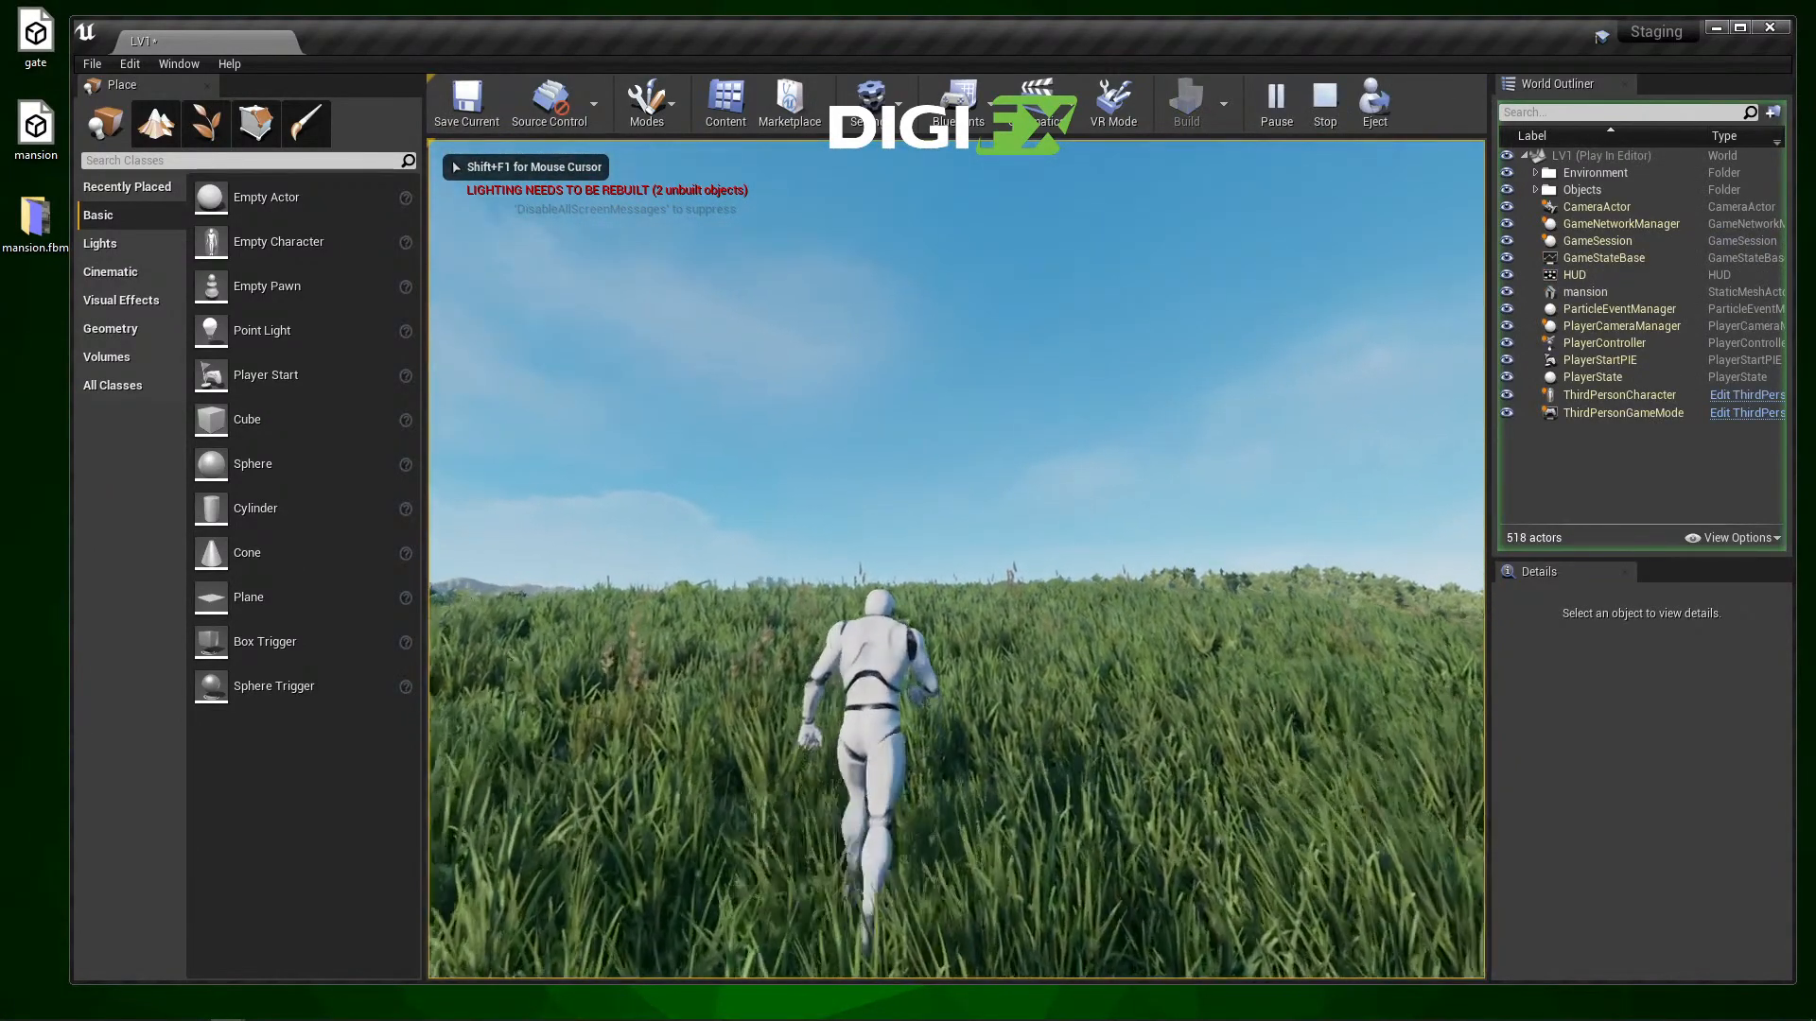
pyautogui.press('w')
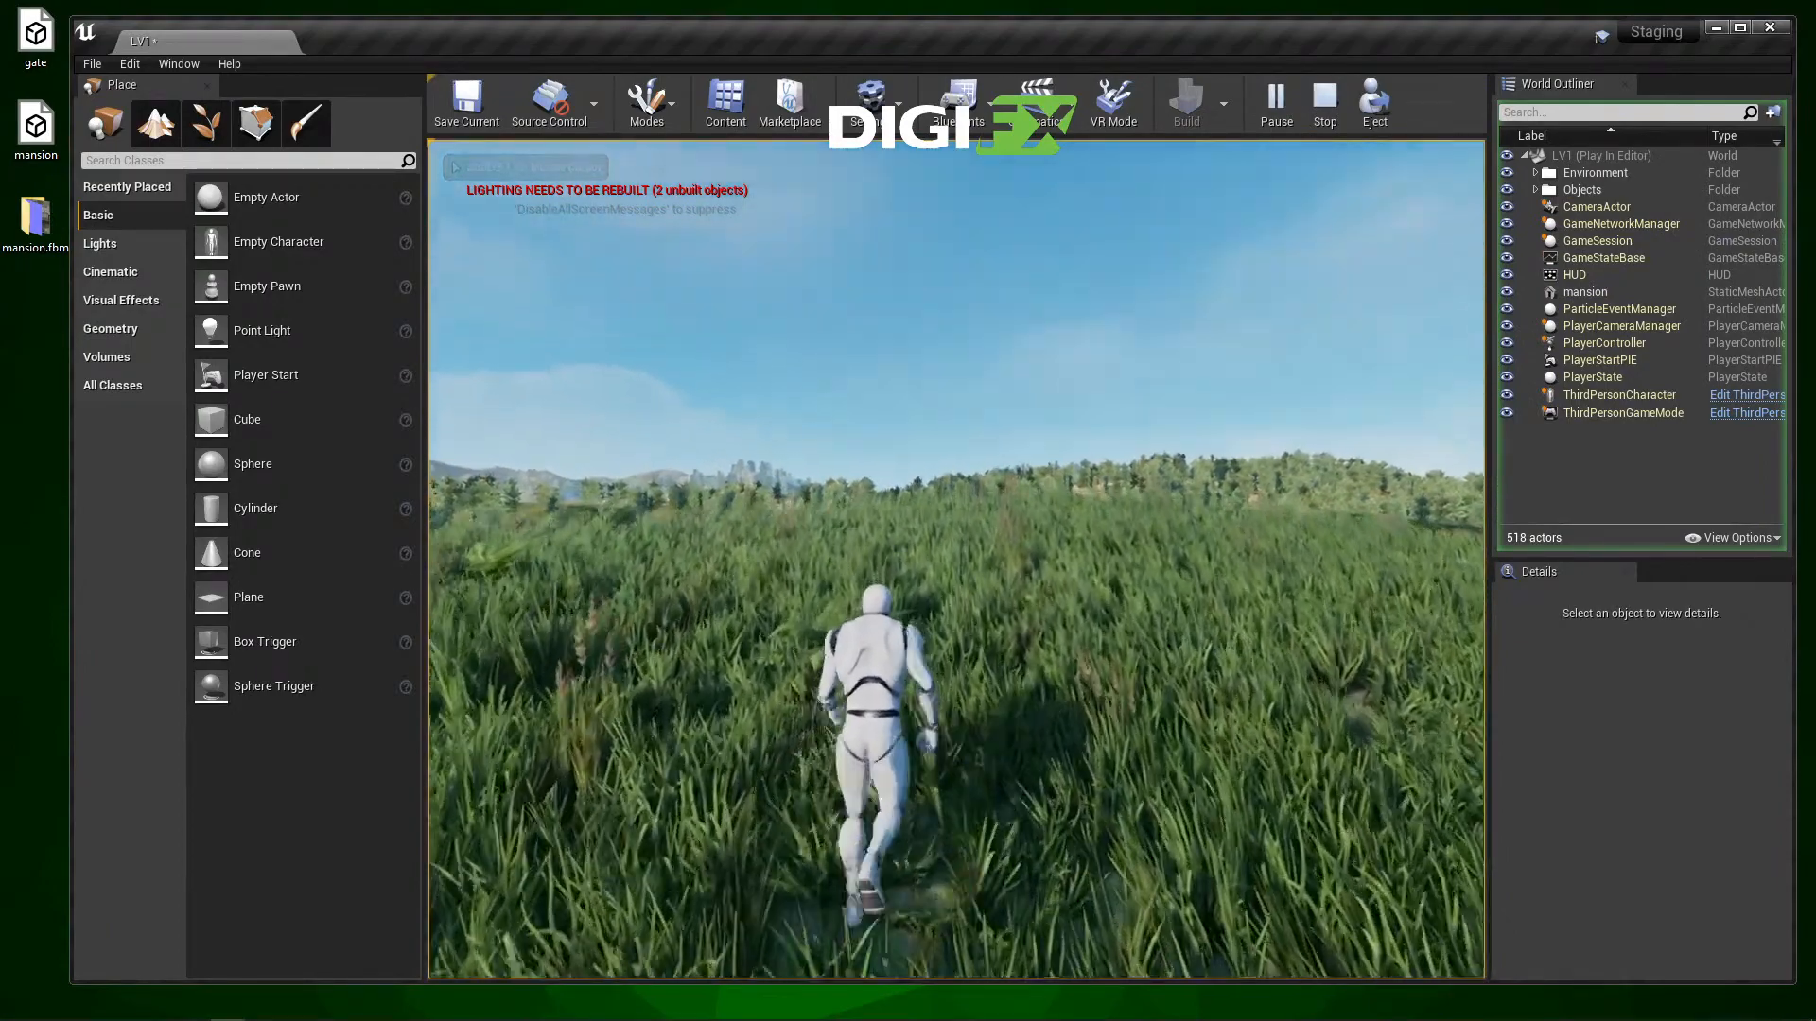
pyautogui.press('w')
pyautogui.press('w')
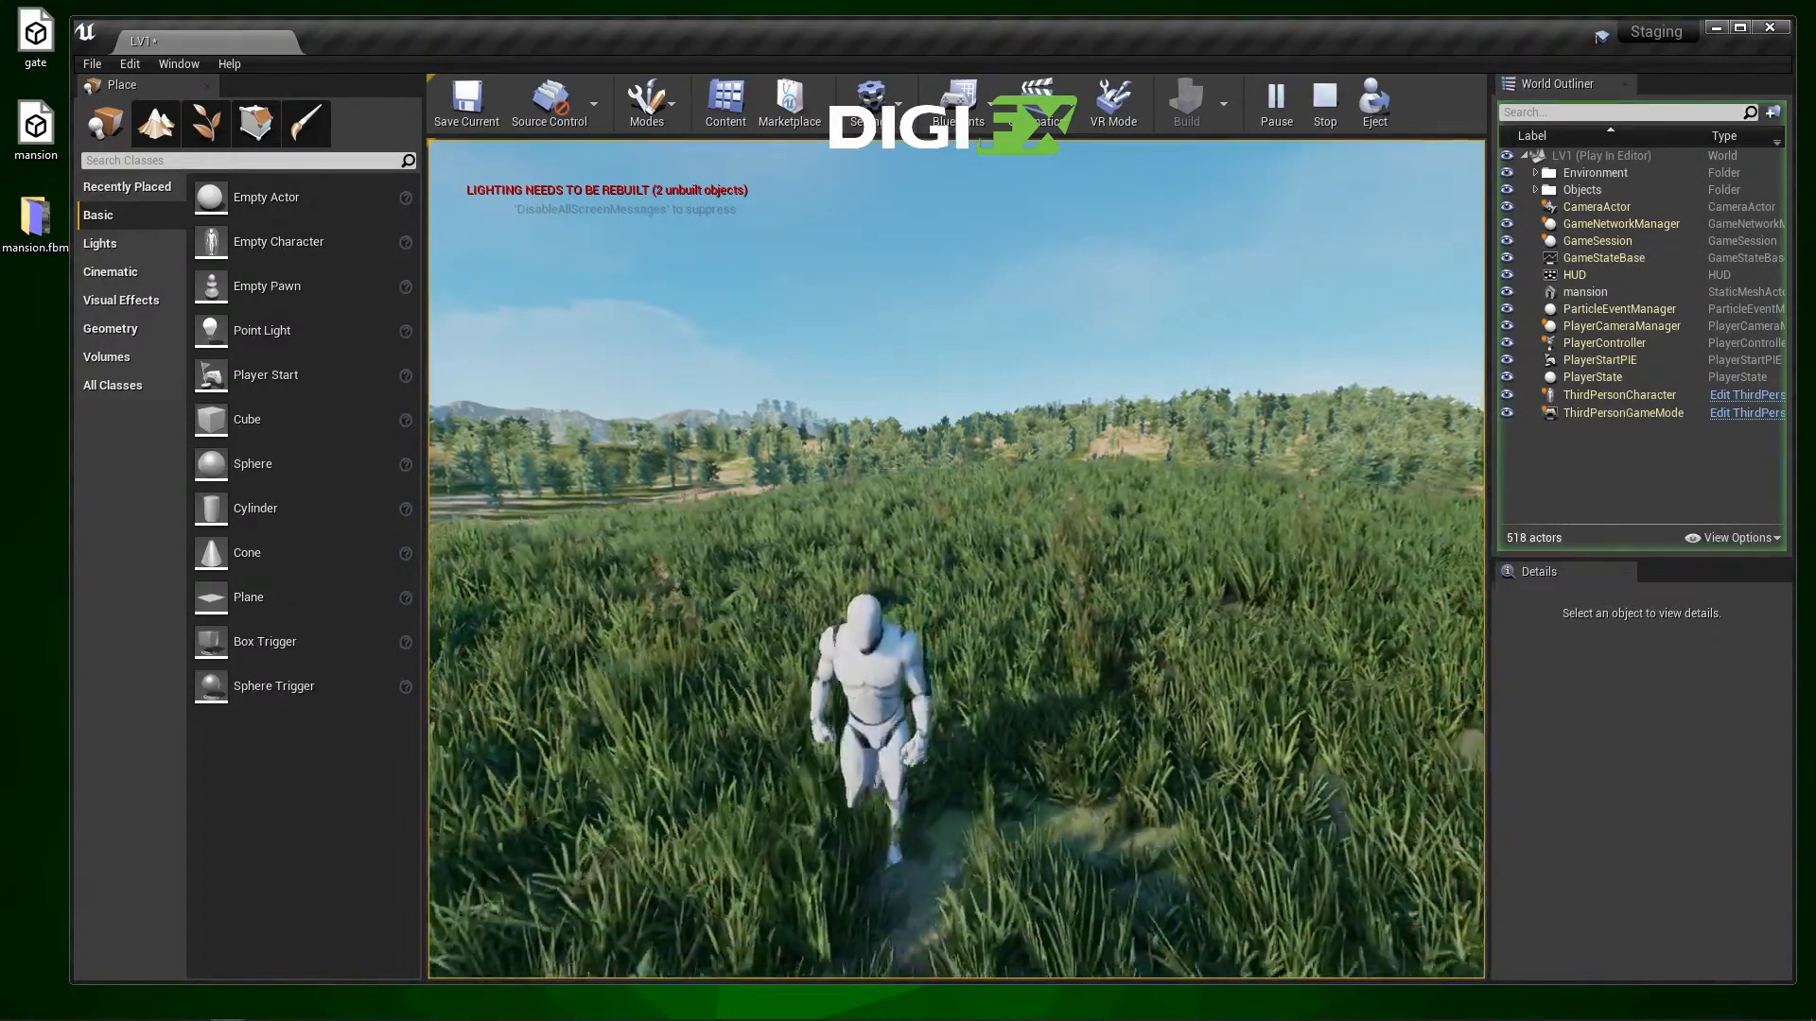
pyautogui.press('a')
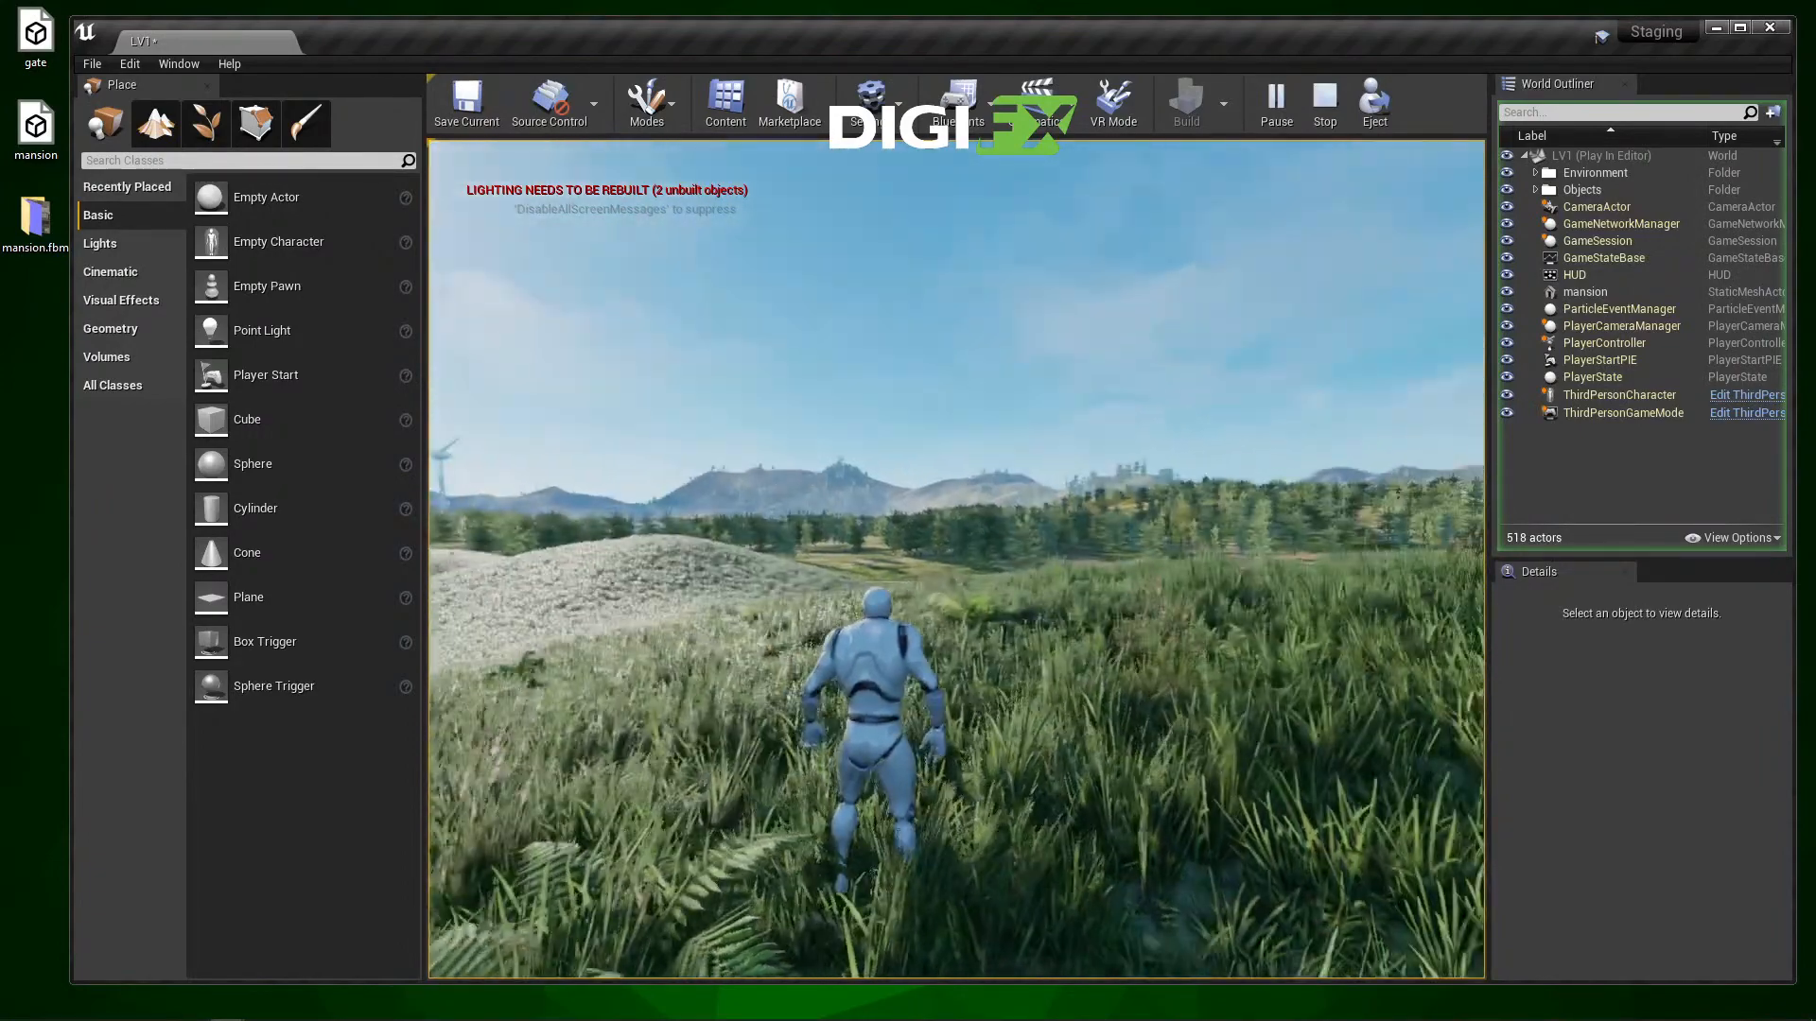
pyautogui.press('Escape')
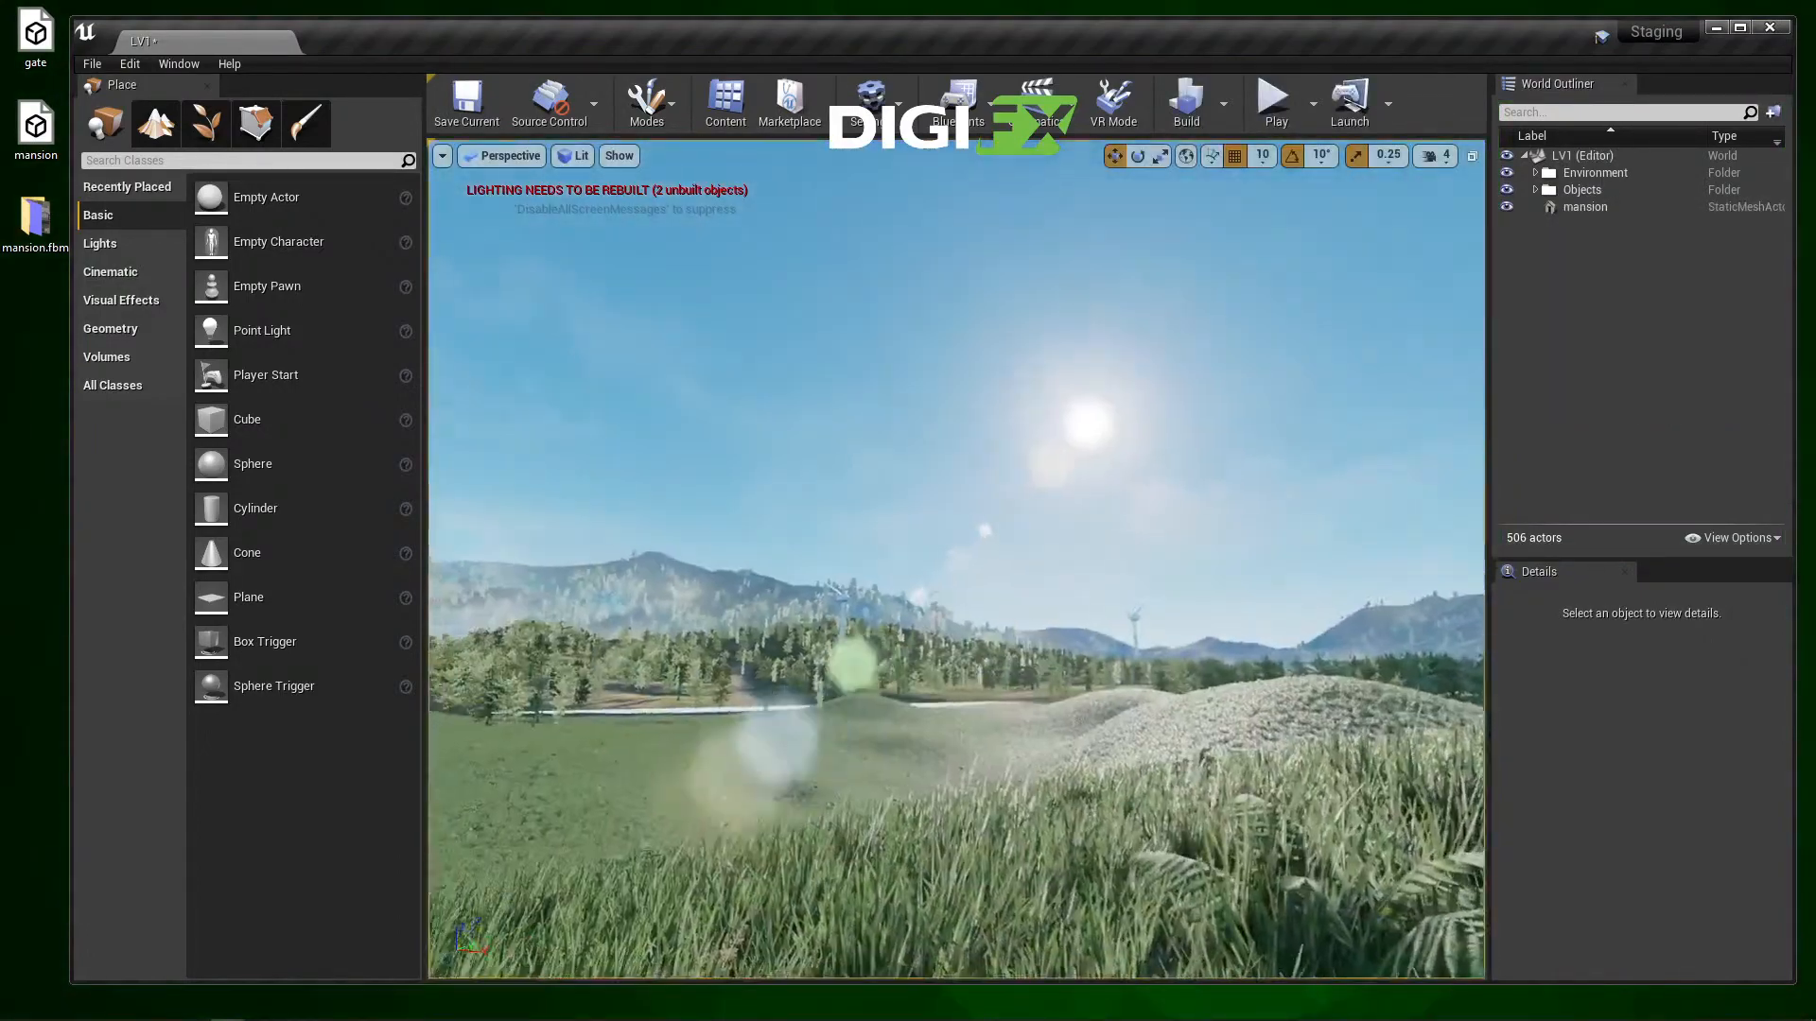
# Step: Move the mansion actor in the negative X direction across the landscape and focus the viewport on it
pyautogui.moveTo(956, 558); pyautogui.dragTo(539, 558, button='right')
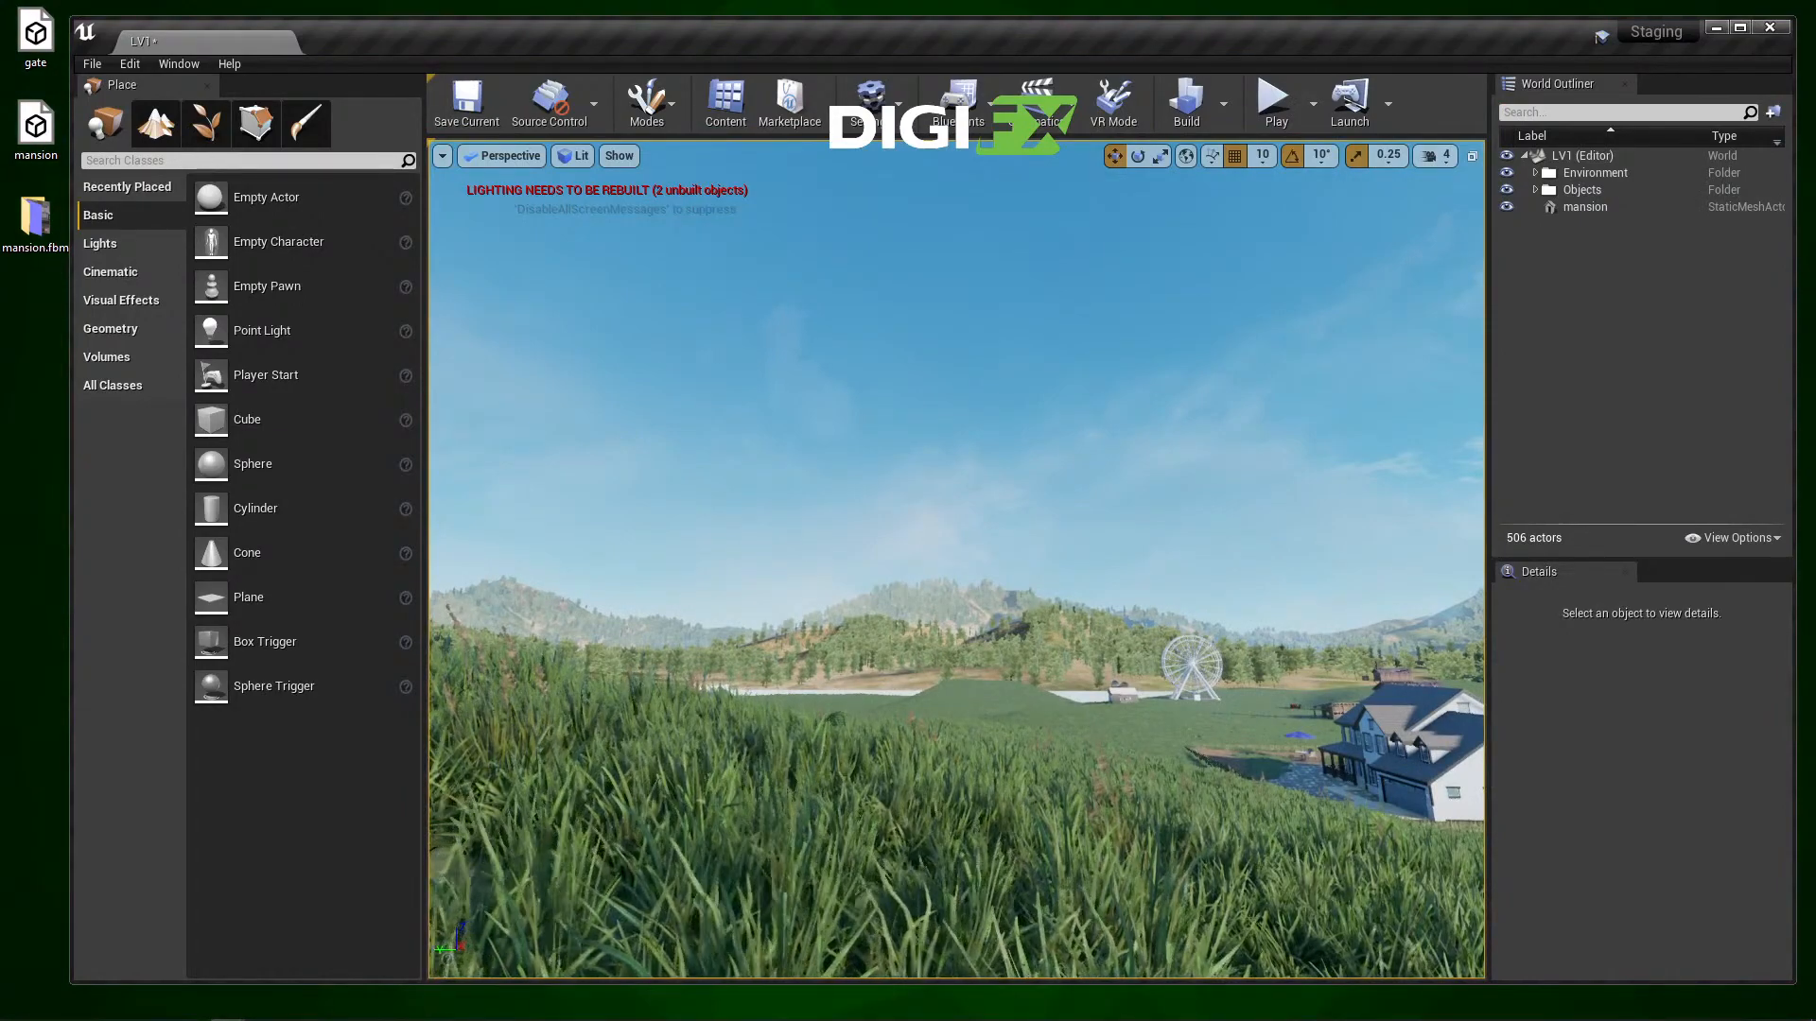
pyautogui.moveTo(955, 558); pyautogui.dragTo(643, 558, button='right')
pyautogui.click(1579, 208)
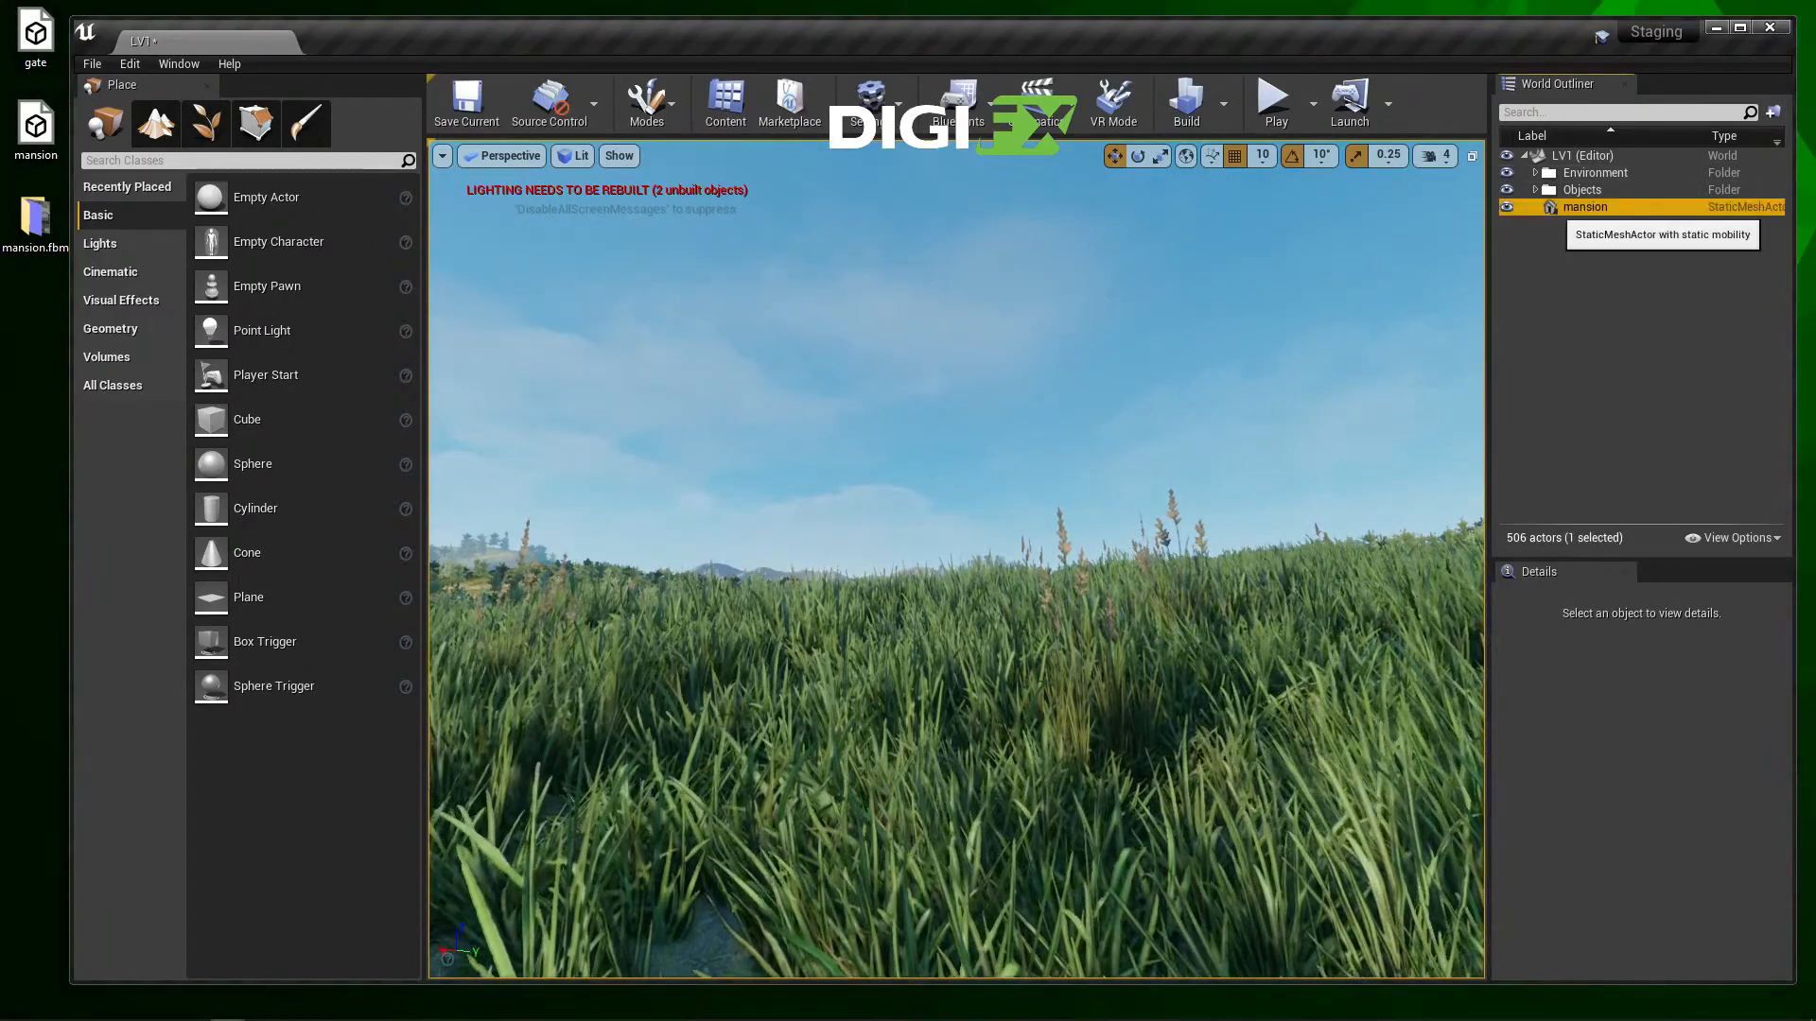
pyautogui.scroll(3, 956, 558)
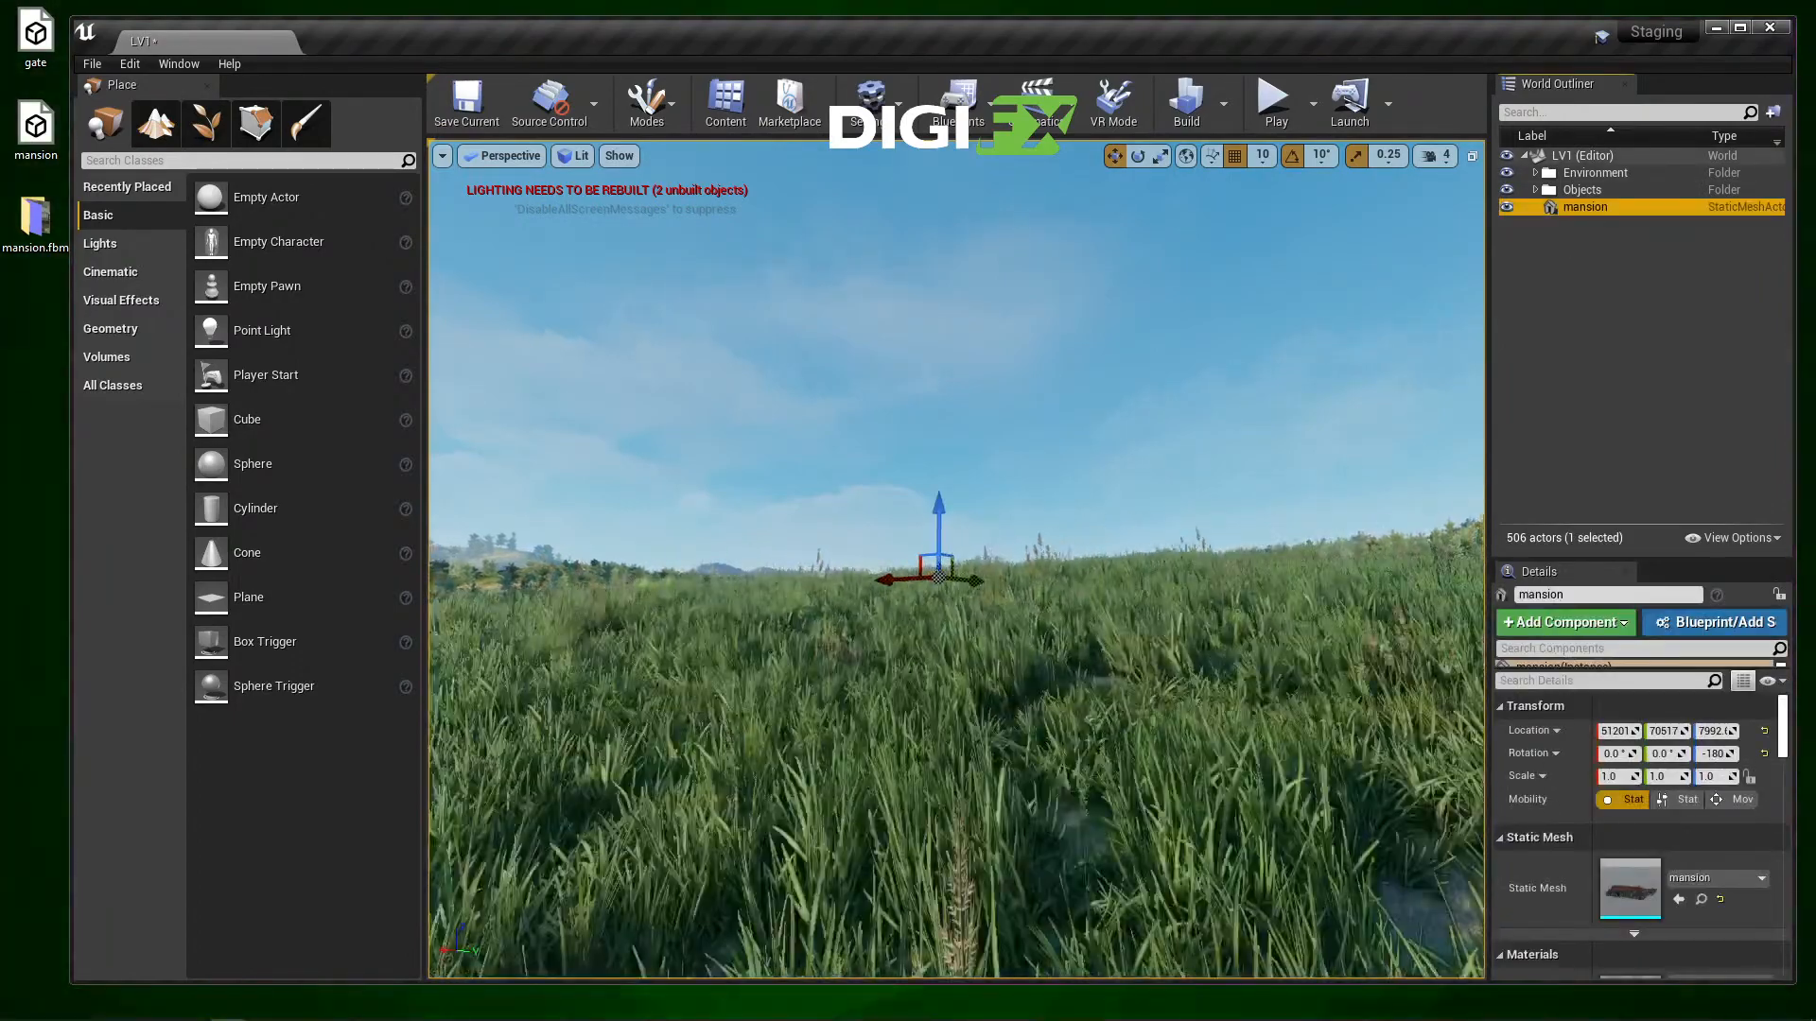
pyautogui.moveTo(955, 558); pyautogui.dragTo(1333, 596, button='right')
pyautogui.press('e')
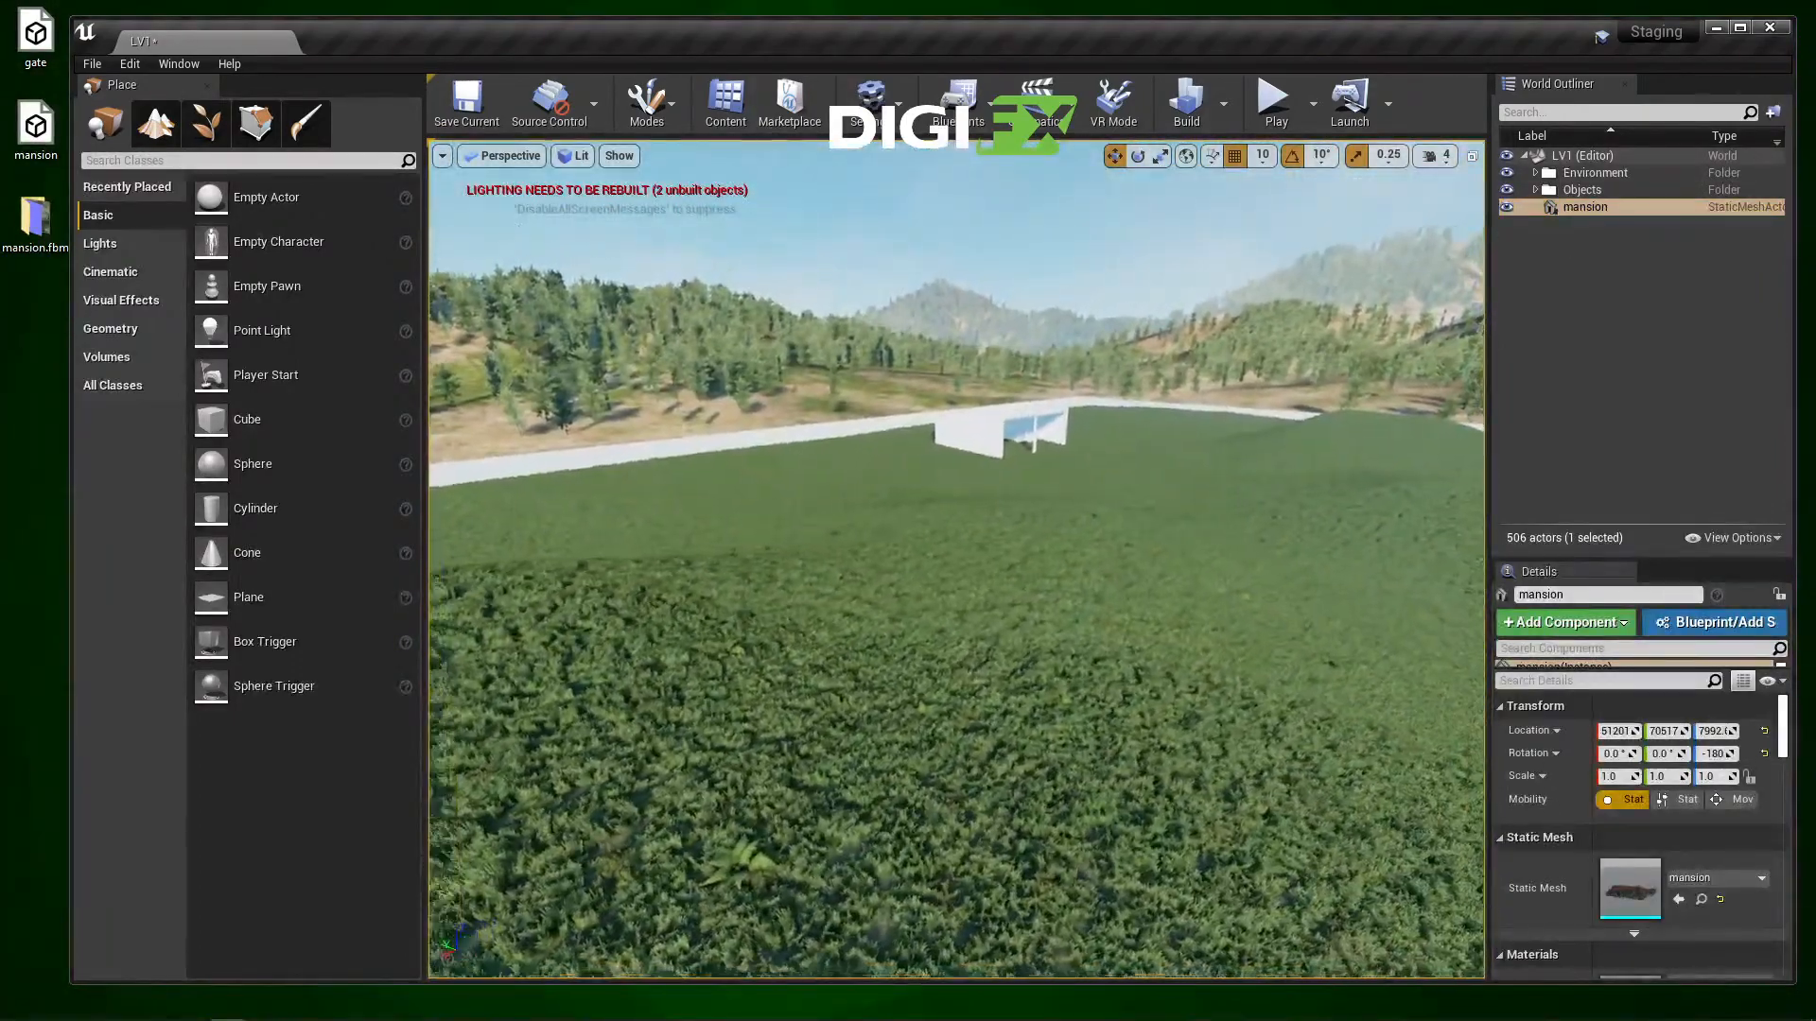
pyautogui.press('e')
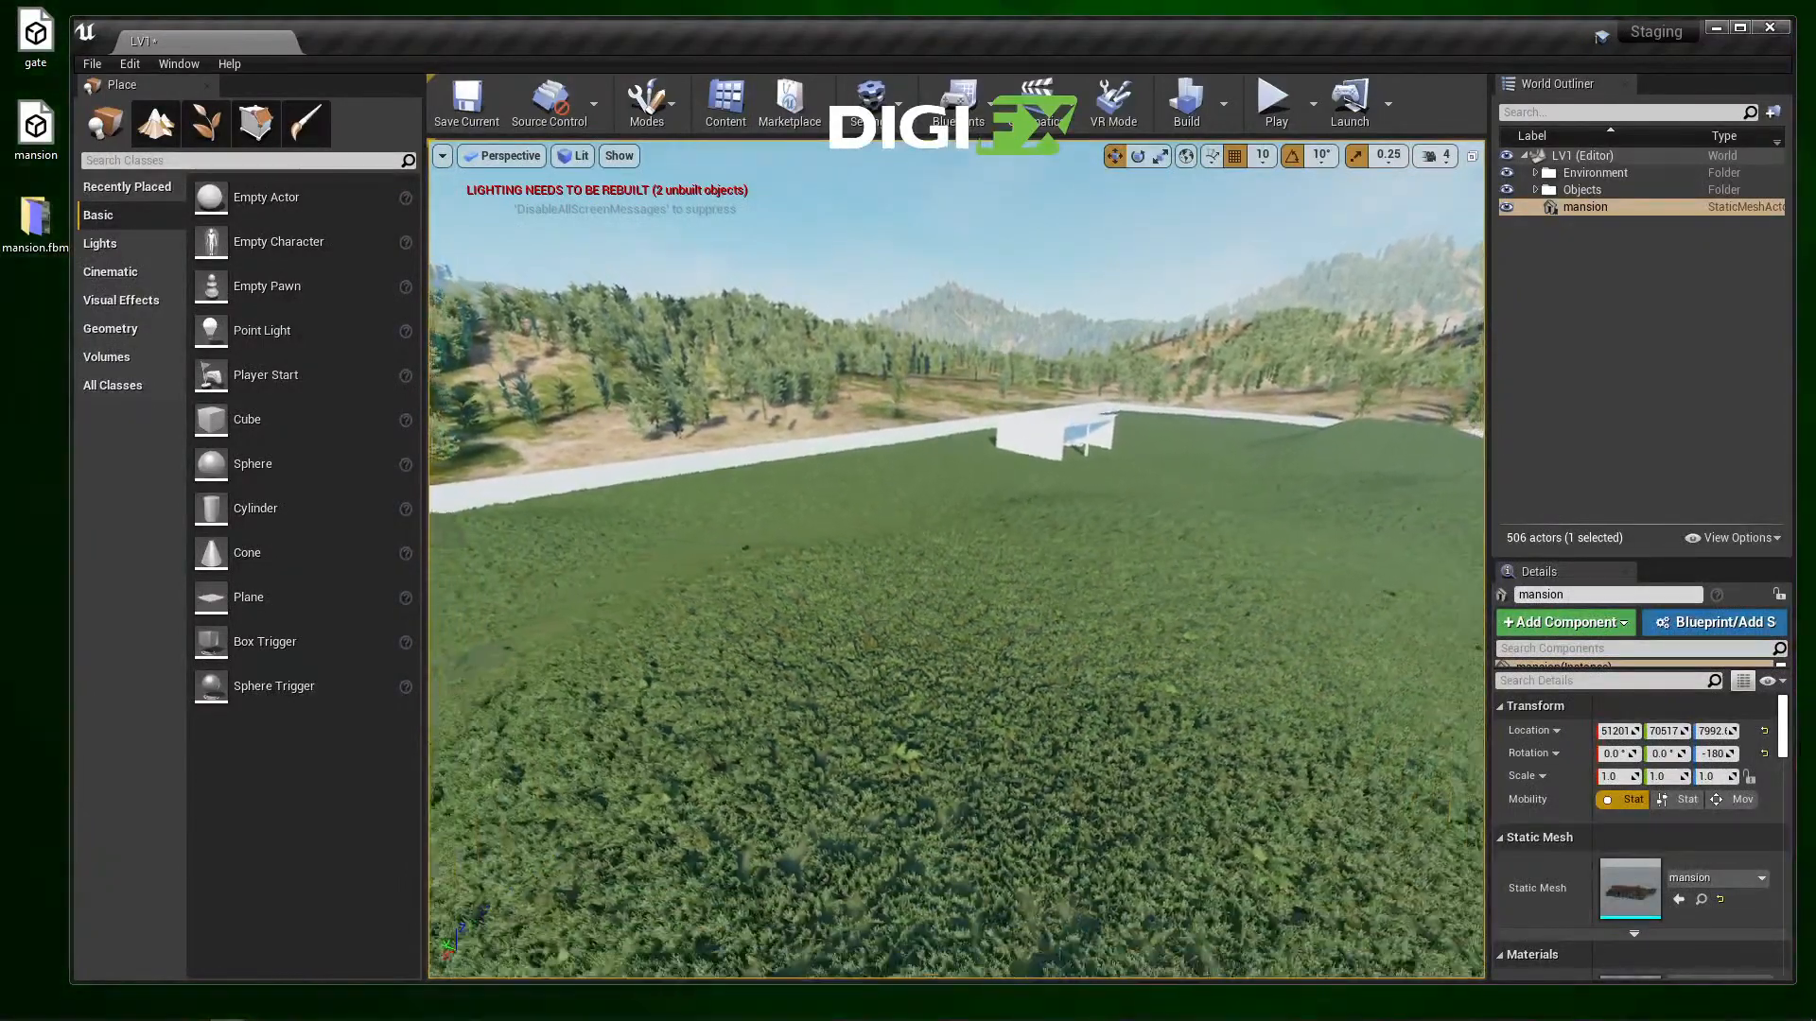
pyautogui.moveTo(955, 558); pyautogui.dragTo(1183, 558, button='right')
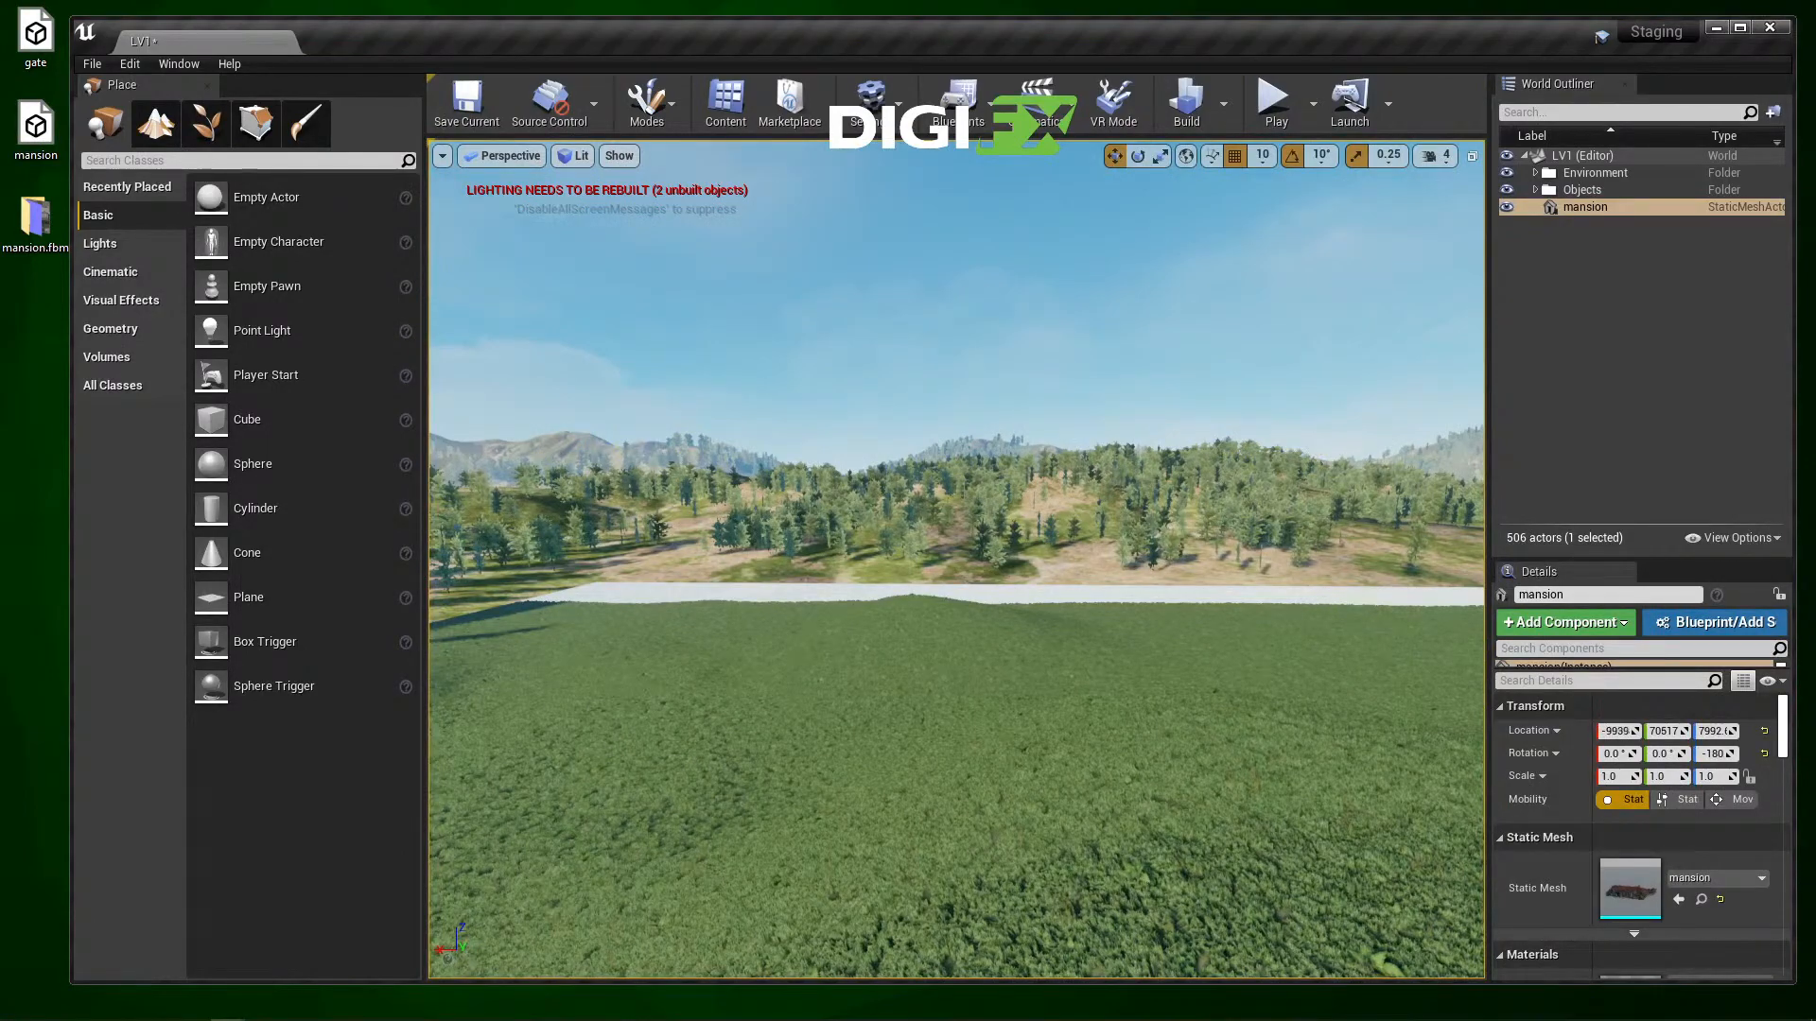
pyautogui.press('f')
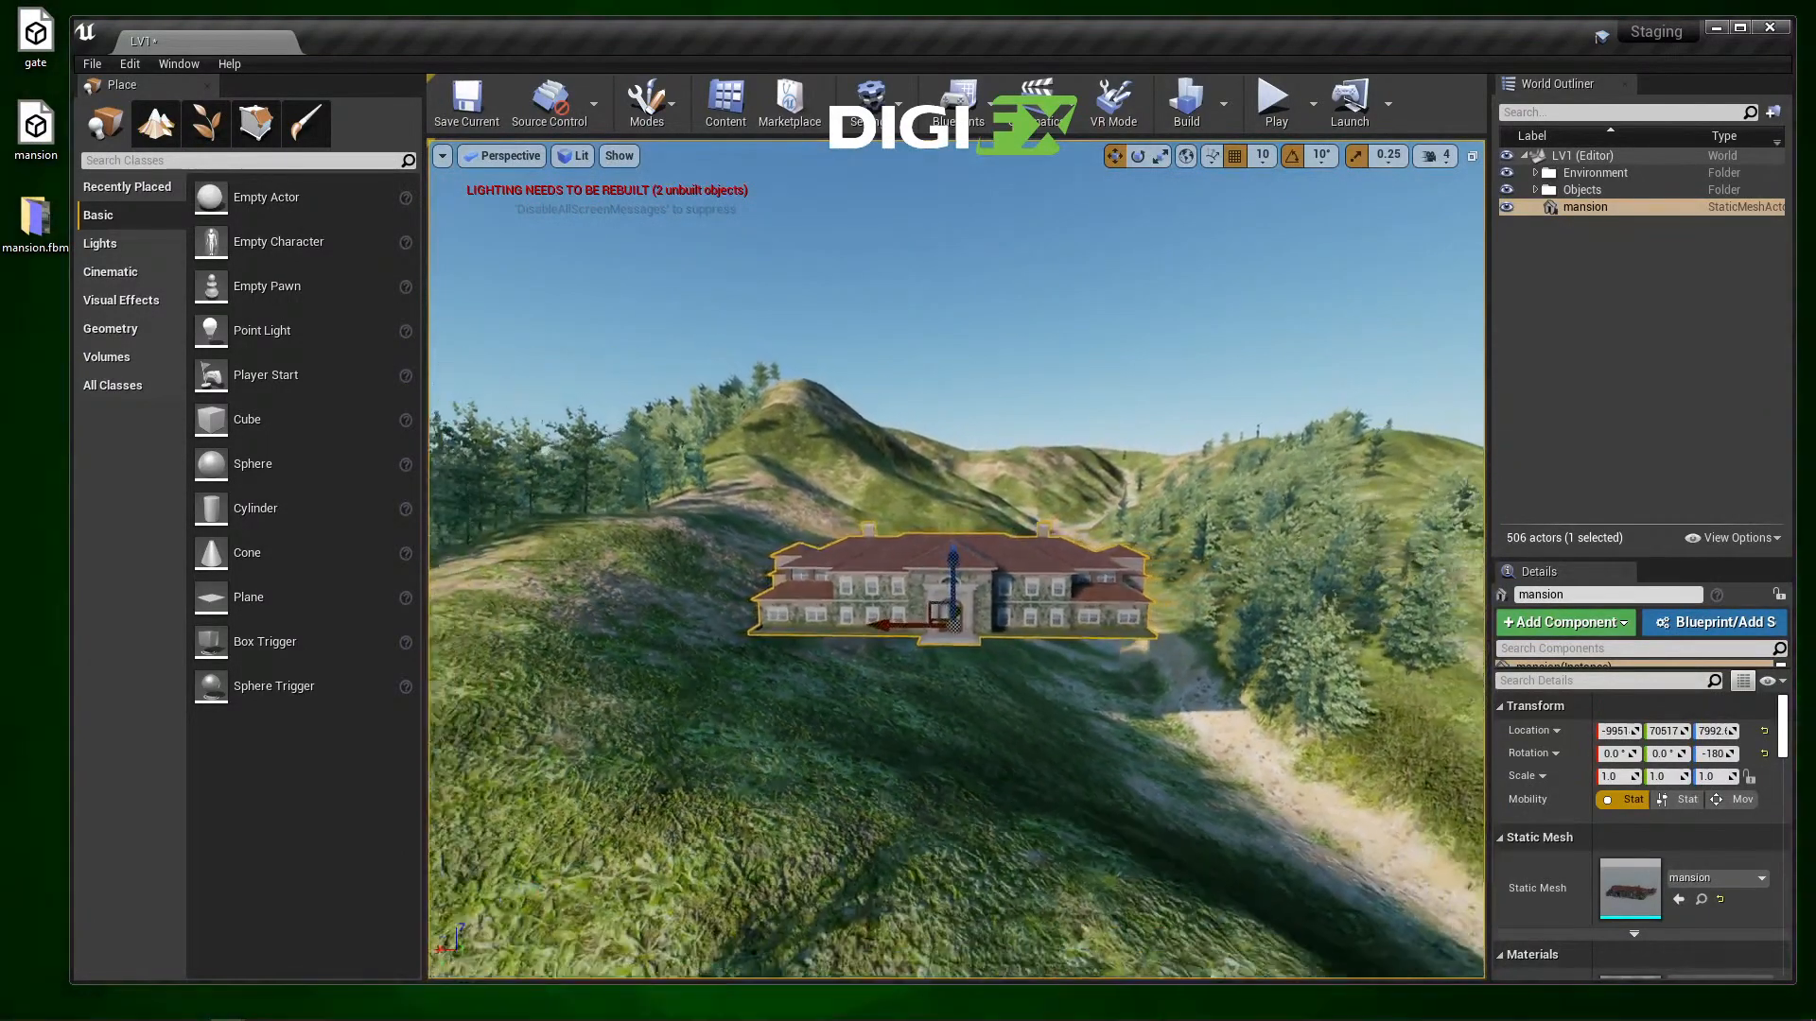
pyautogui.moveTo(955, 558); pyautogui.dragTo(743, 465, button='right')
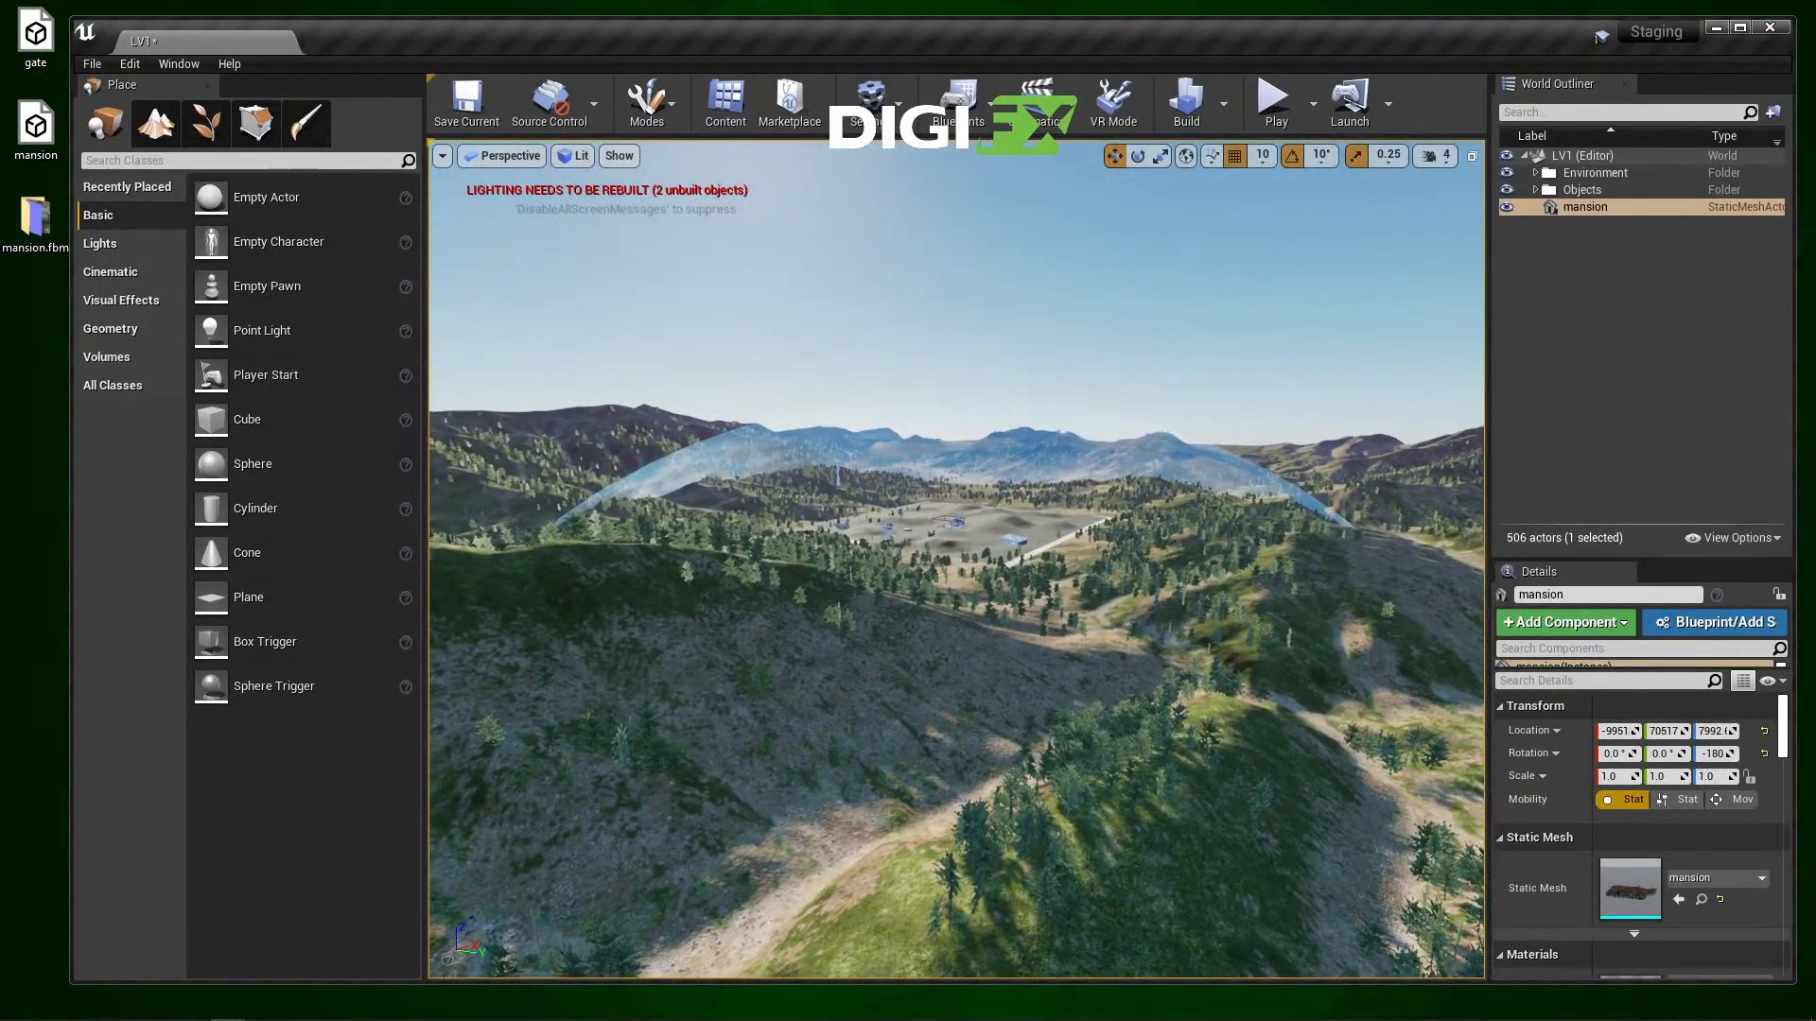
# Step: Select the mansion actor, move it along Y toward the hills behind the Ferris wheel, raise it above them and focus on it
pyautogui.click(947, 520)
pyautogui.press('f')
pyautogui.moveTo(947, 520); pyautogui.dragTo(433, 456, button='right')
pyautogui.click(947, 520)
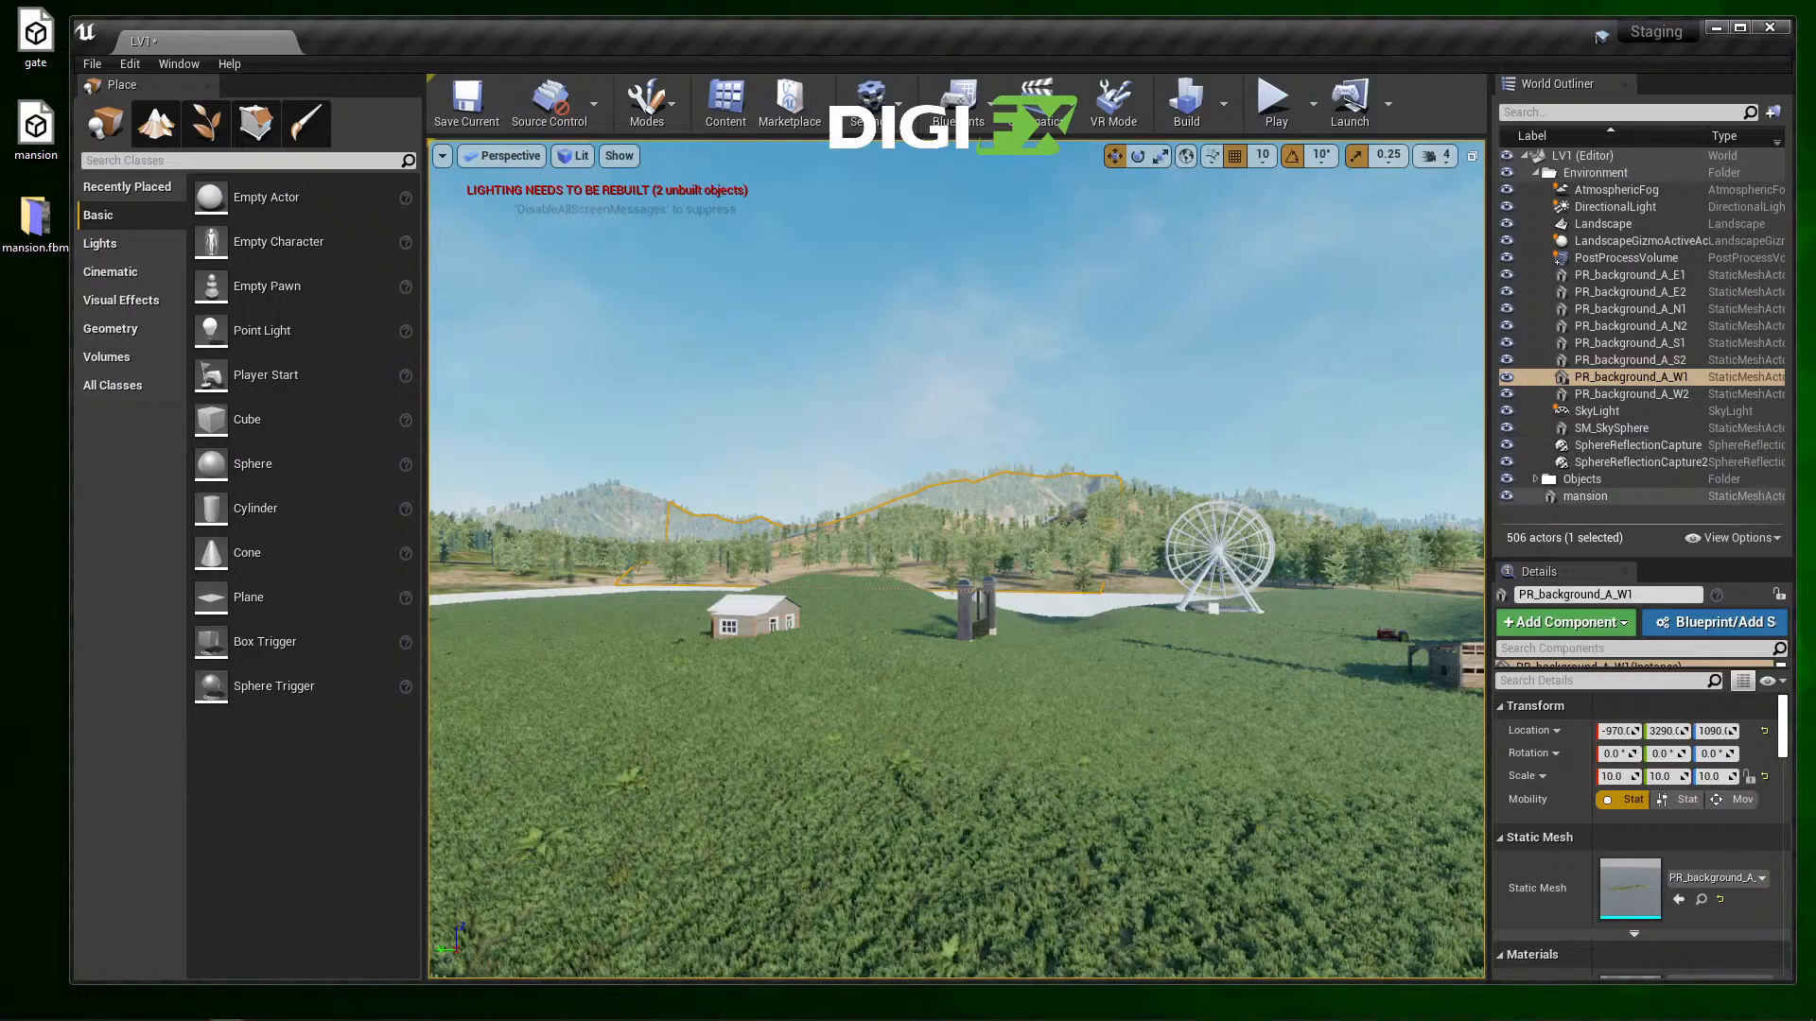
pyautogui.click(1585, 495)
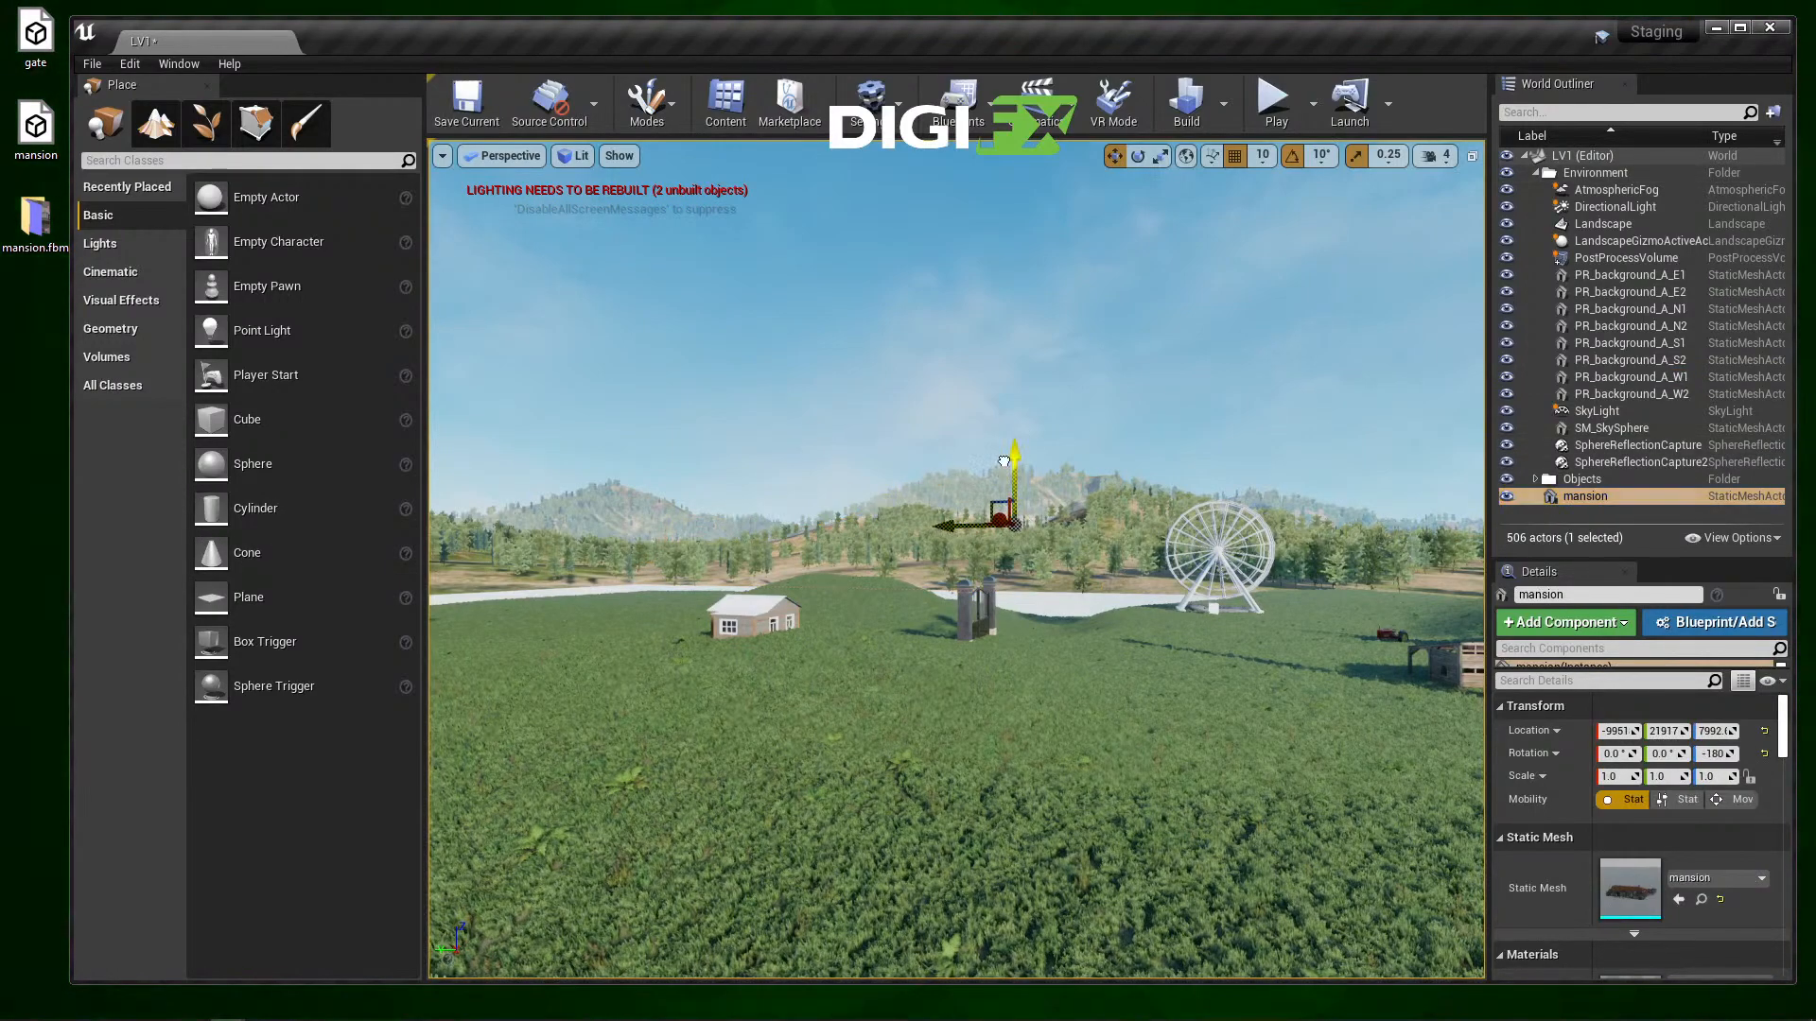
pyautogui.press('f')
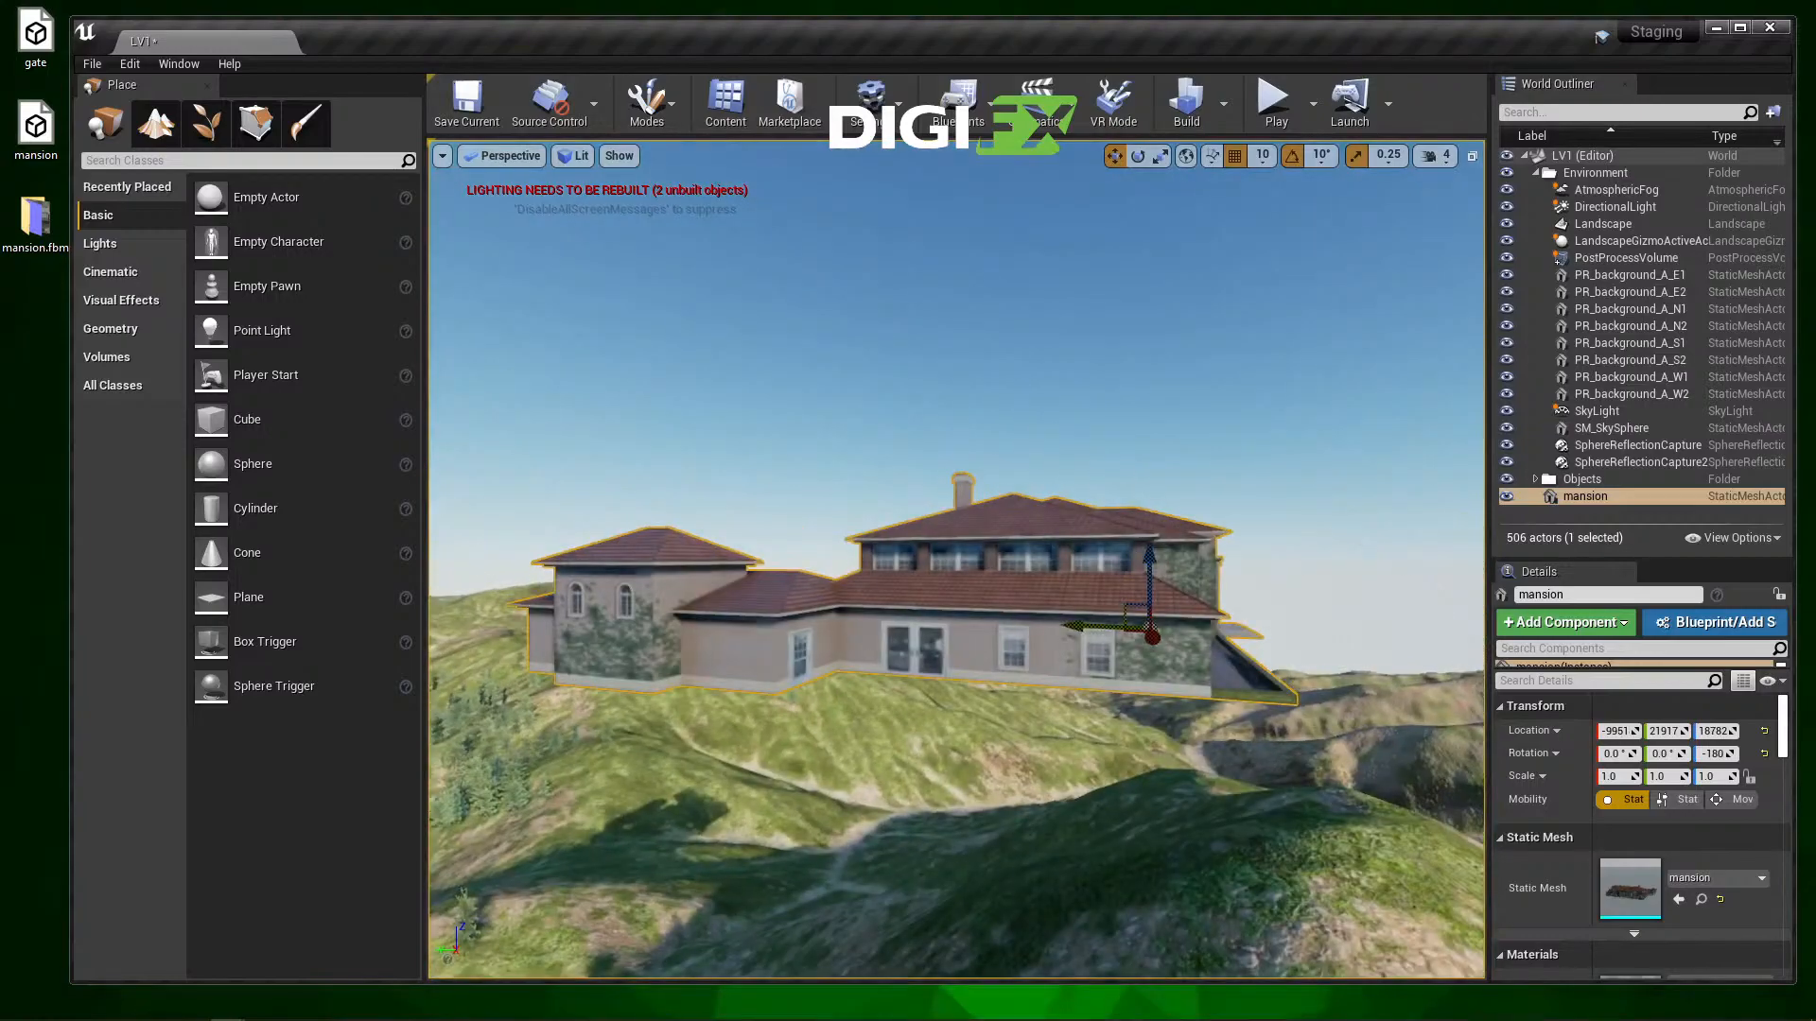
# Step: Move the mansion along X, Y and Z until it sits on top of the grassy ridge
pyautogui.press('s')
pyautogui.moveTo(956, 558); pyautogui.dragTo(1107, 719, button='right')
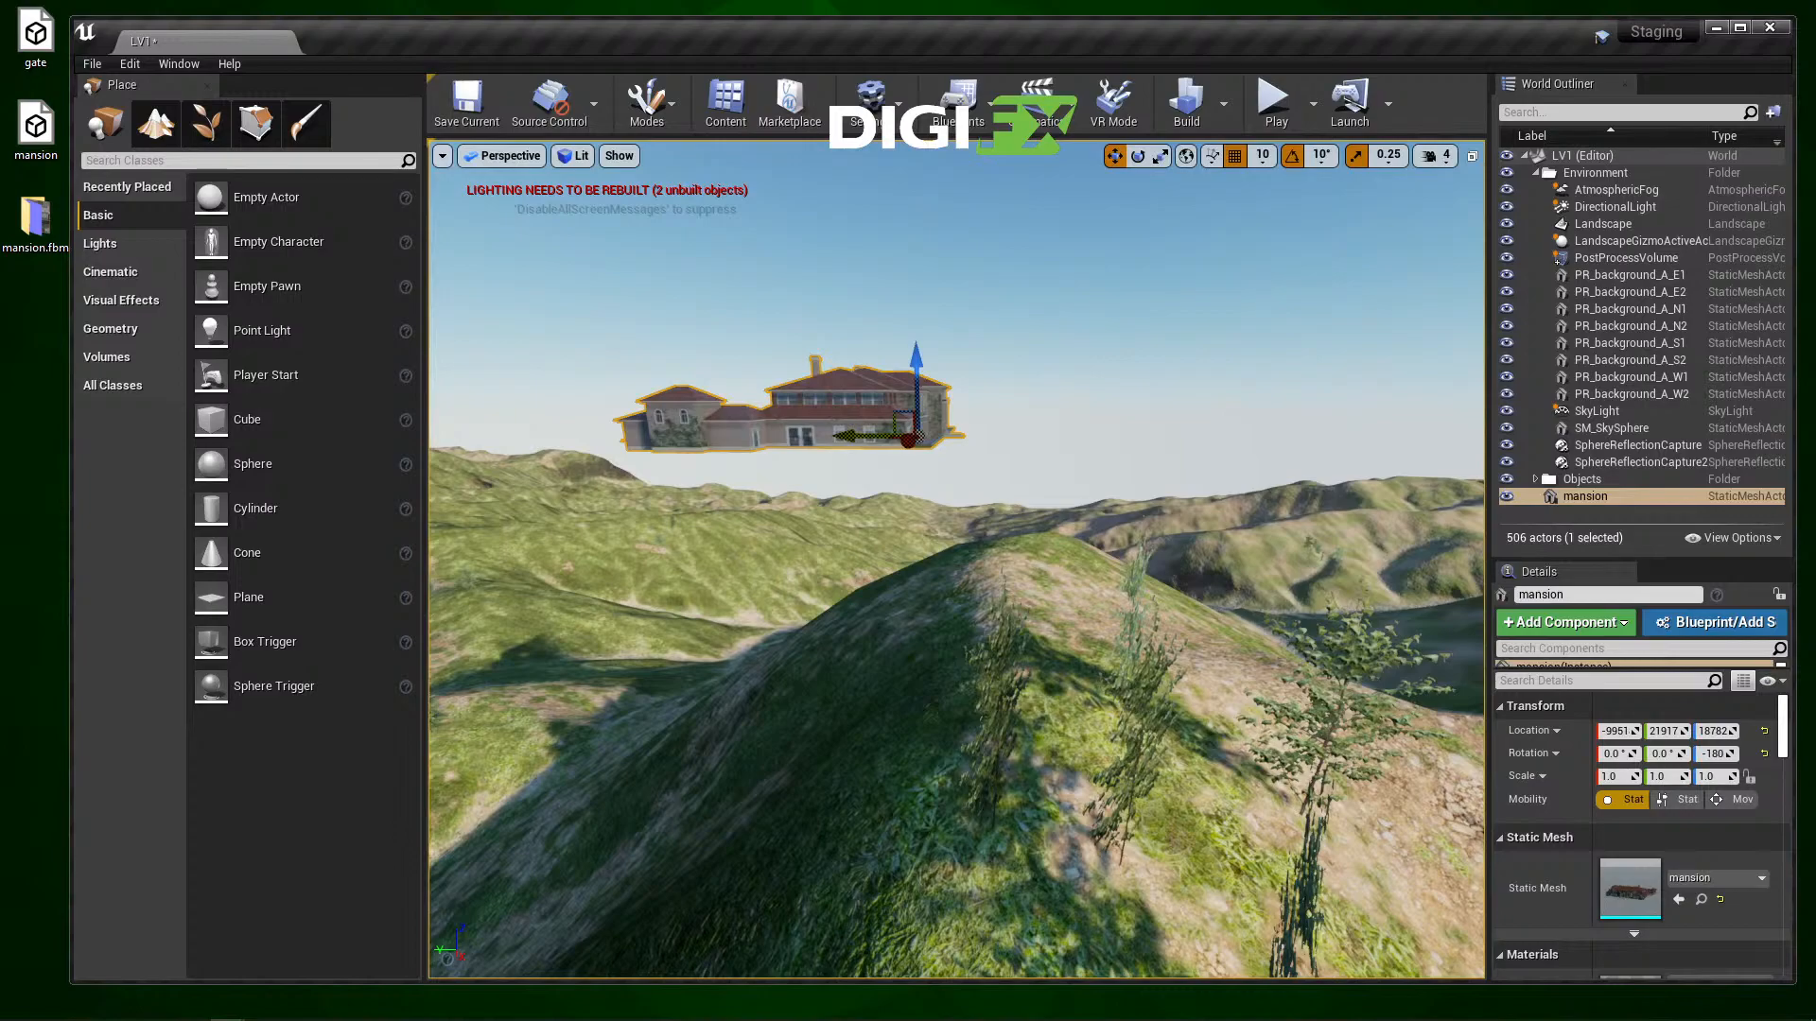
pyautogui.moveTo(870, 438); pyautogui.dragTo(1086, 431)
pyautogui.moveTo(1108, 351); pyautogui.dragTo(1100, 476)
pyautogui.moveTo(1120, 568); pyautogui.dragTo(1163, 620)
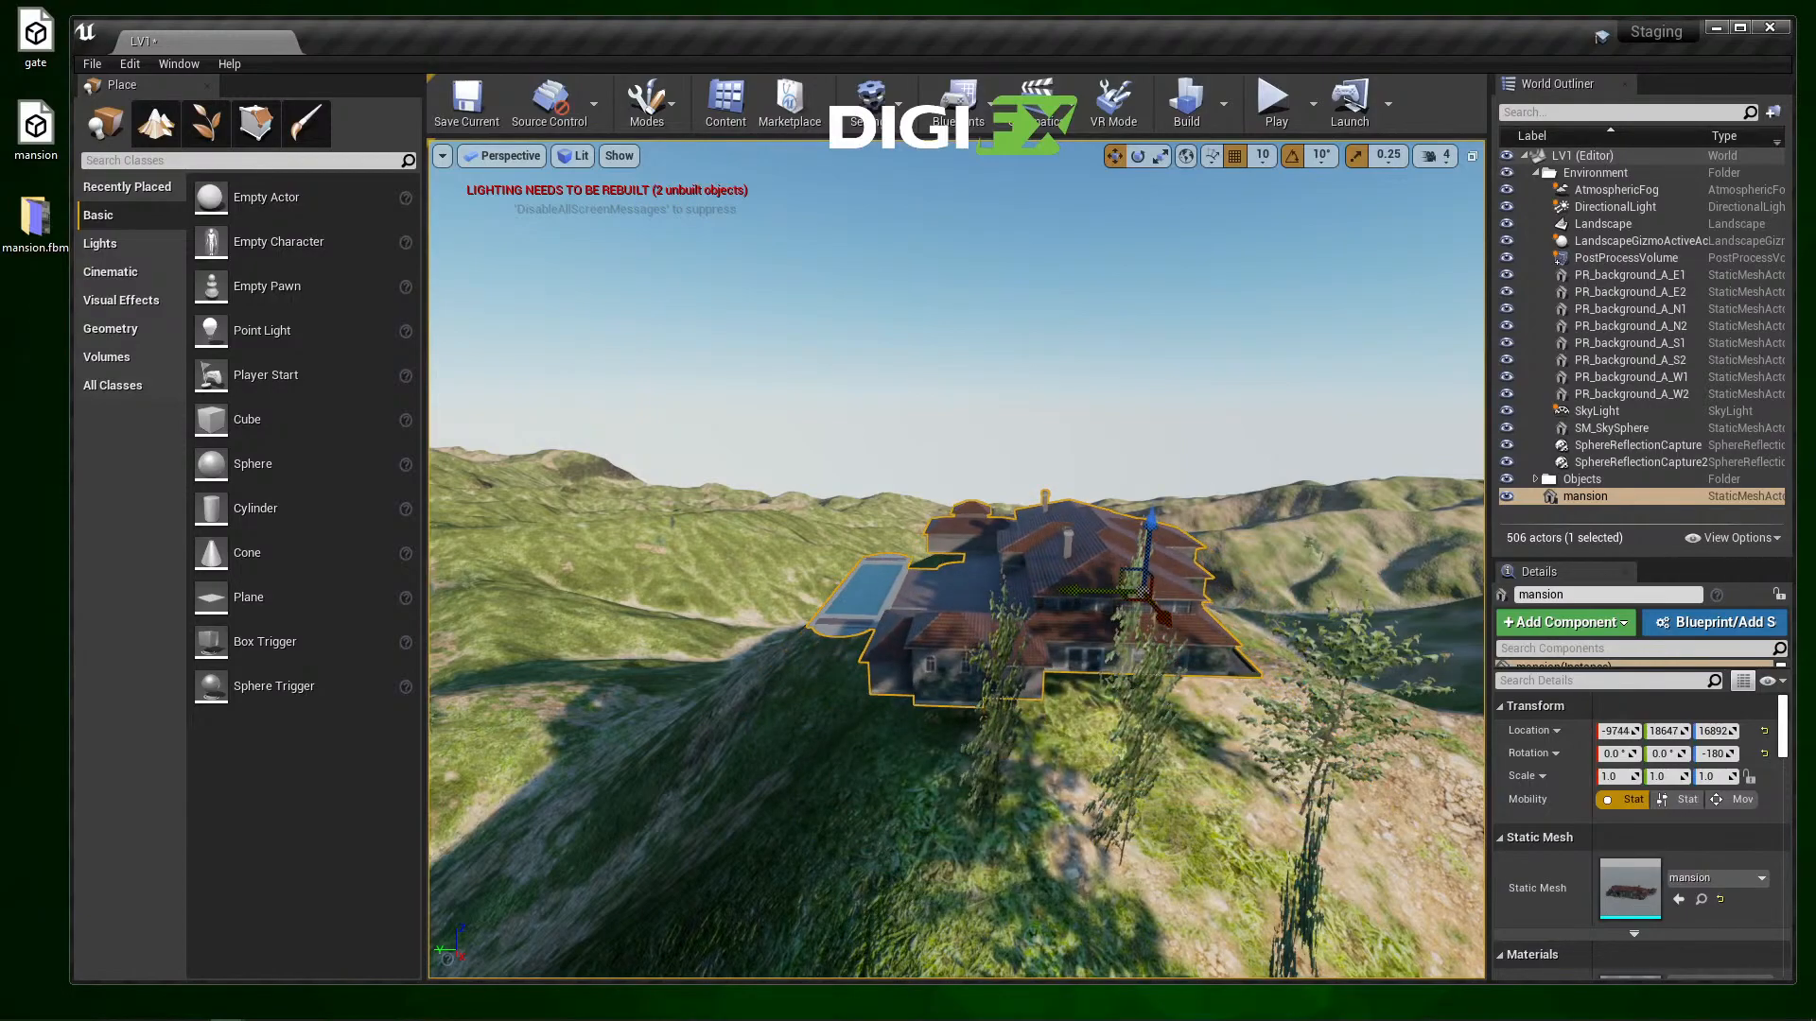
pyautogui.moveTo(1163, 620); pyautogui.dragTo(1097, 568, button='right')
pyautogui.moveTo(1253, 674); pyautogui.dragTo(1125, 663)
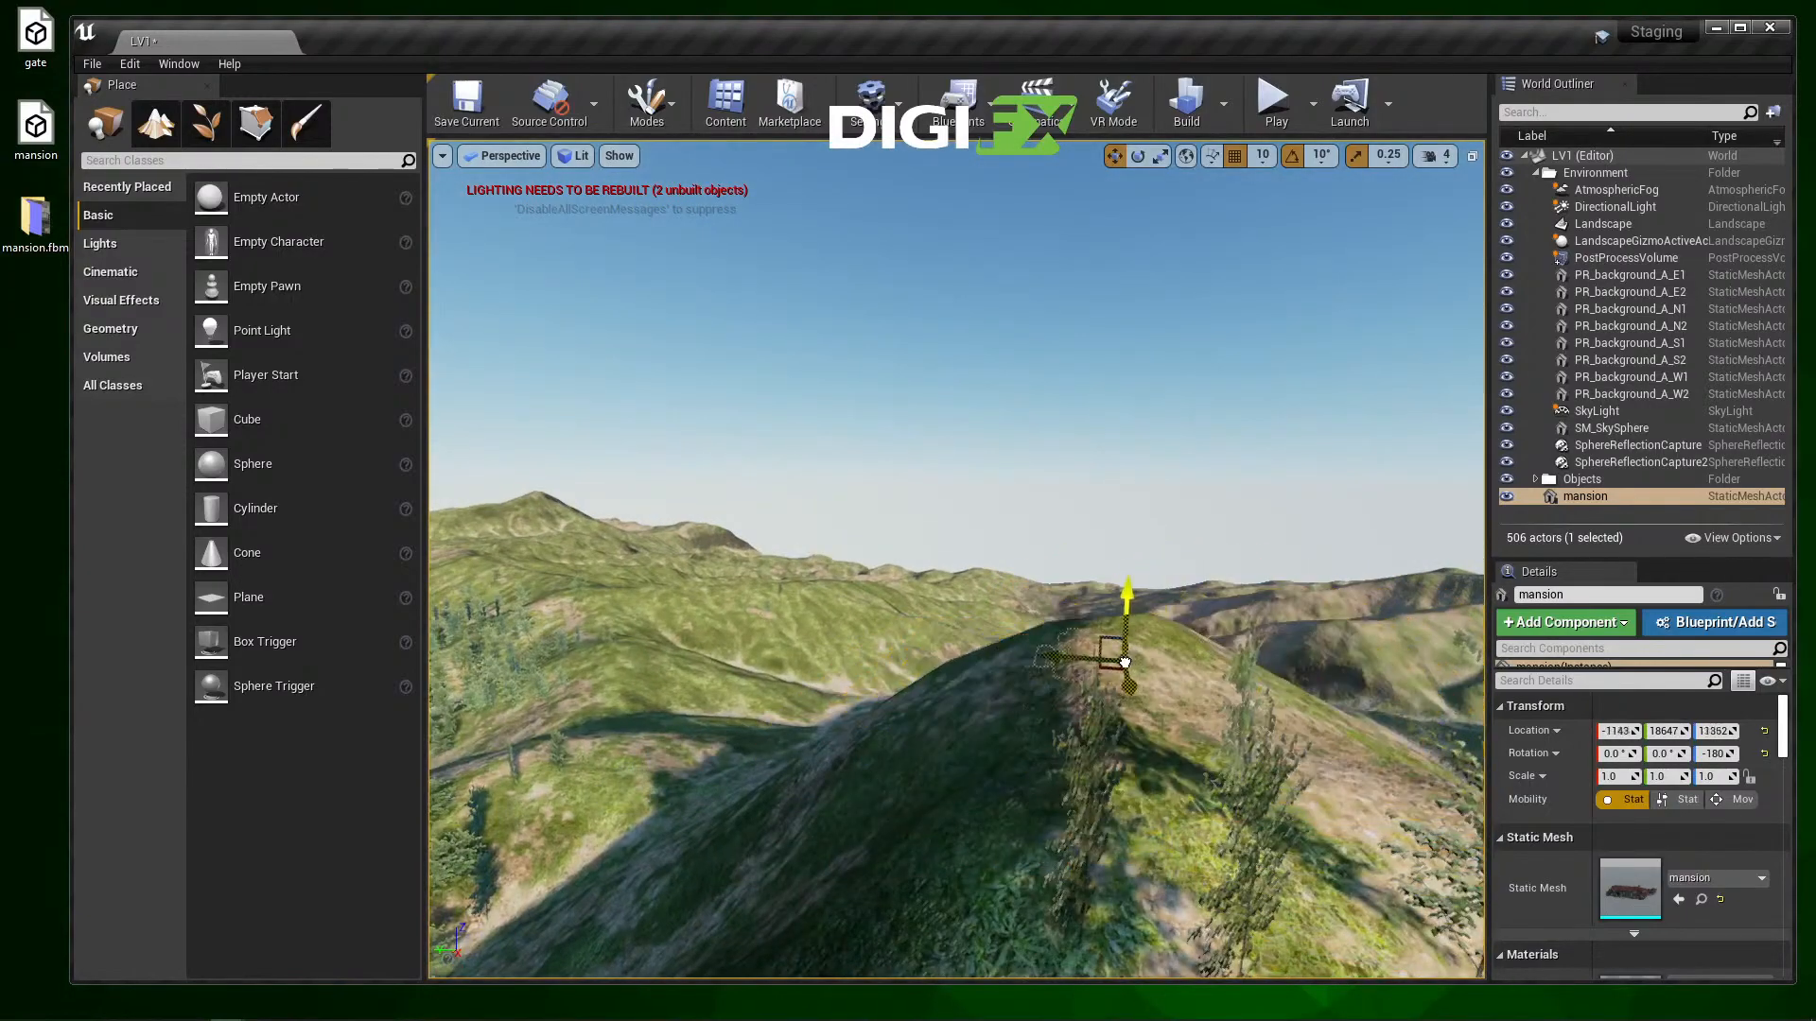
pyautogui.moveTo(1239, 693); pyautogui.dragTo(1281, 677)
# Step: Reselect the mansion and rotate it about its vertical axis to about -110° so its front entrance faces down the ridge
pyautogui.moveTo(870, 605); pyautogui.dragTo(855, 612, button='right')
pyautogui.click(870, 605)
pyautogui.press('d')
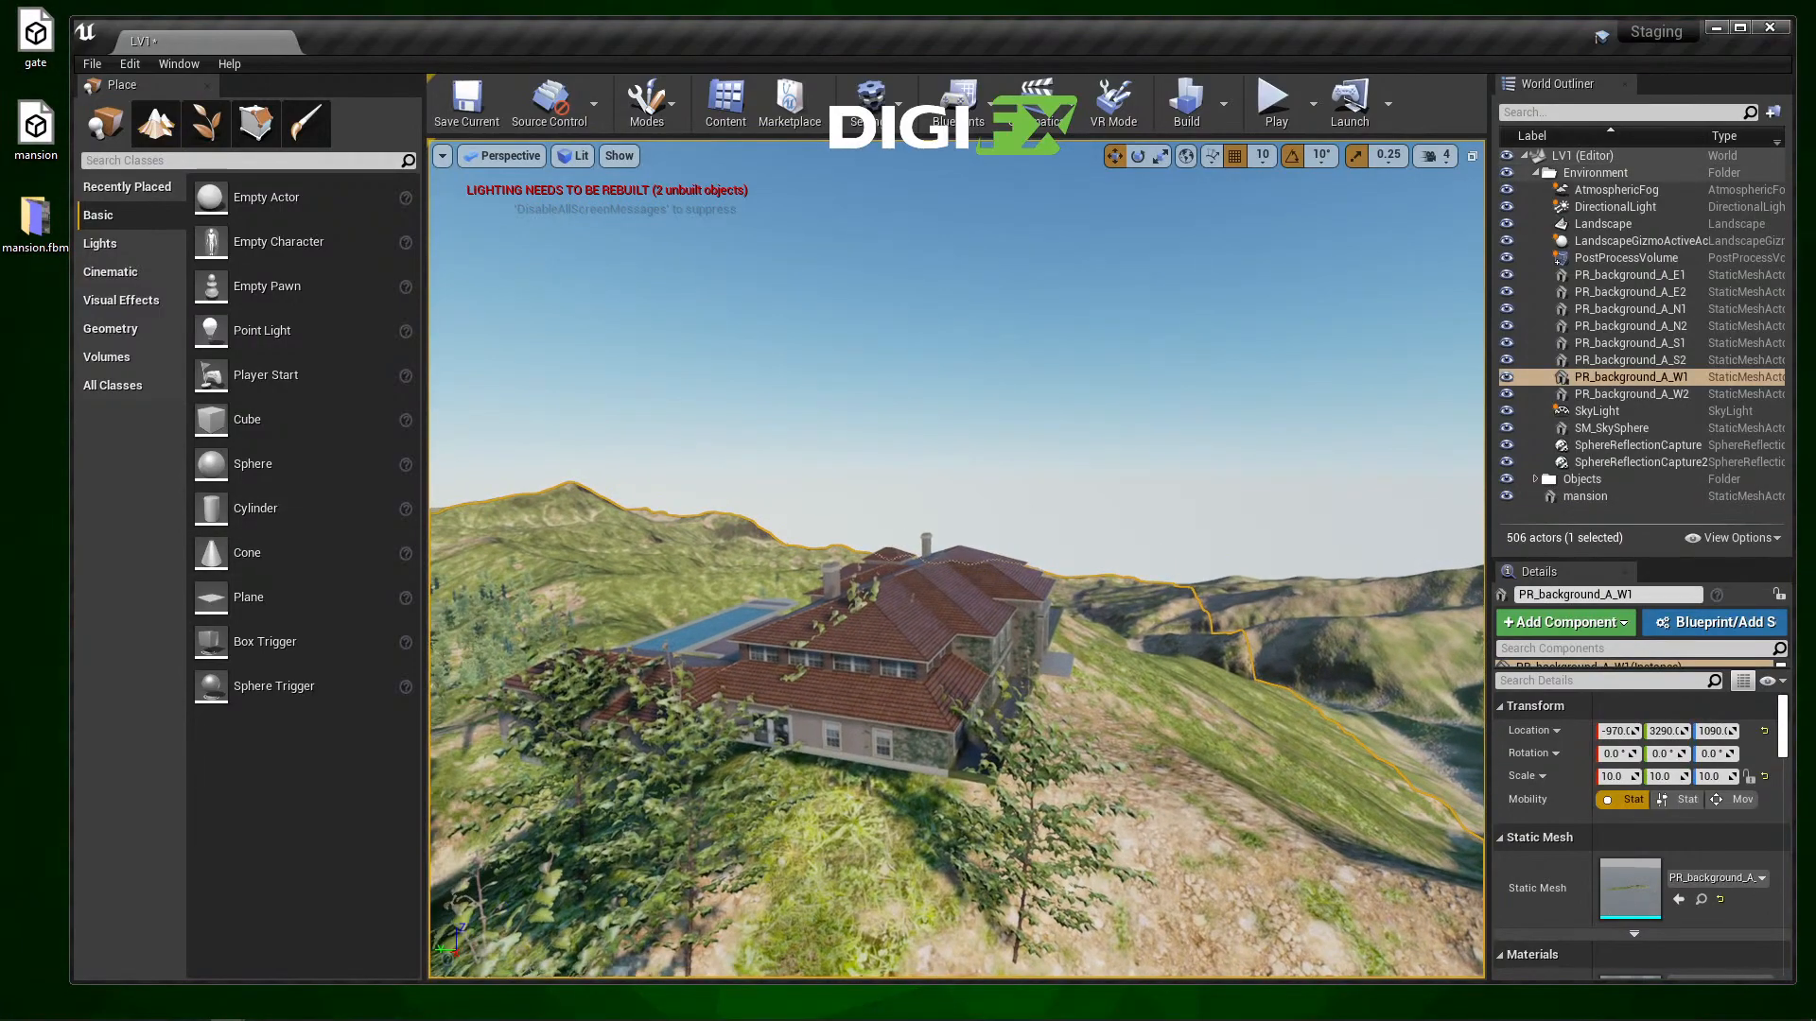
pyautogui.click(855, 611)
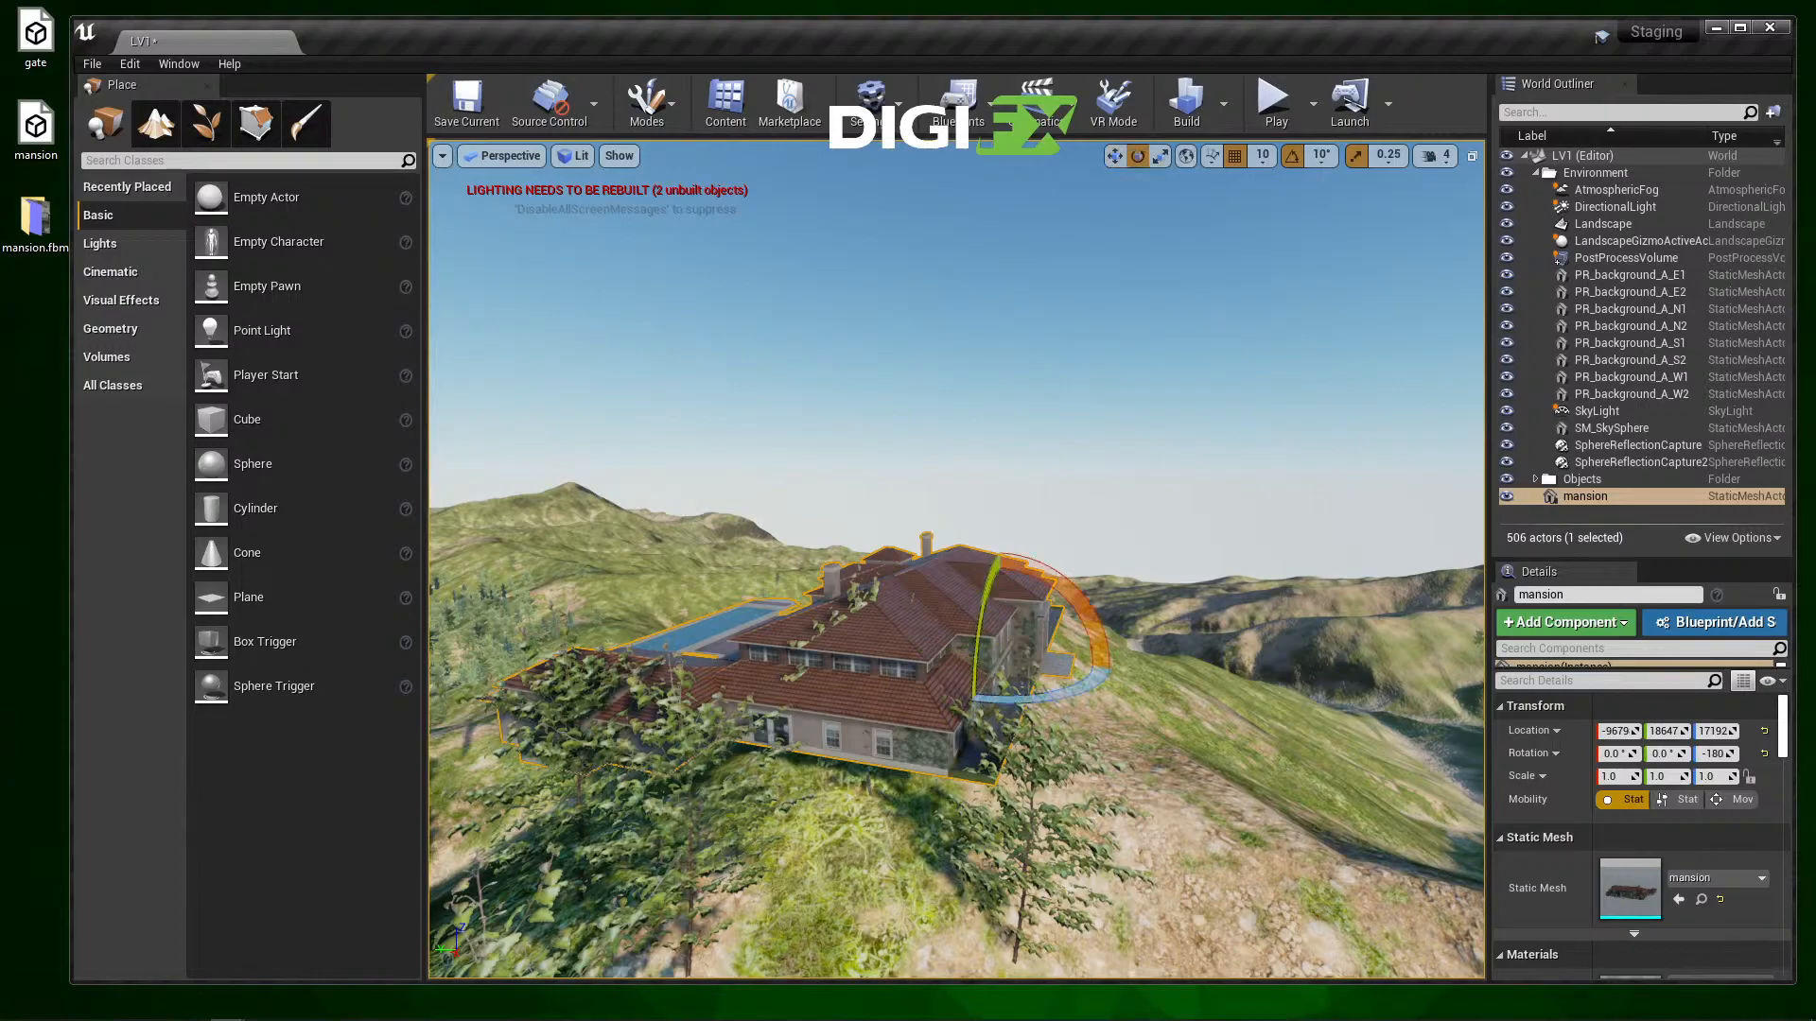
pyautogui.moveTo(1050, 693); pyautogui.dragTo(937, 700)
pyautogui.press('w')
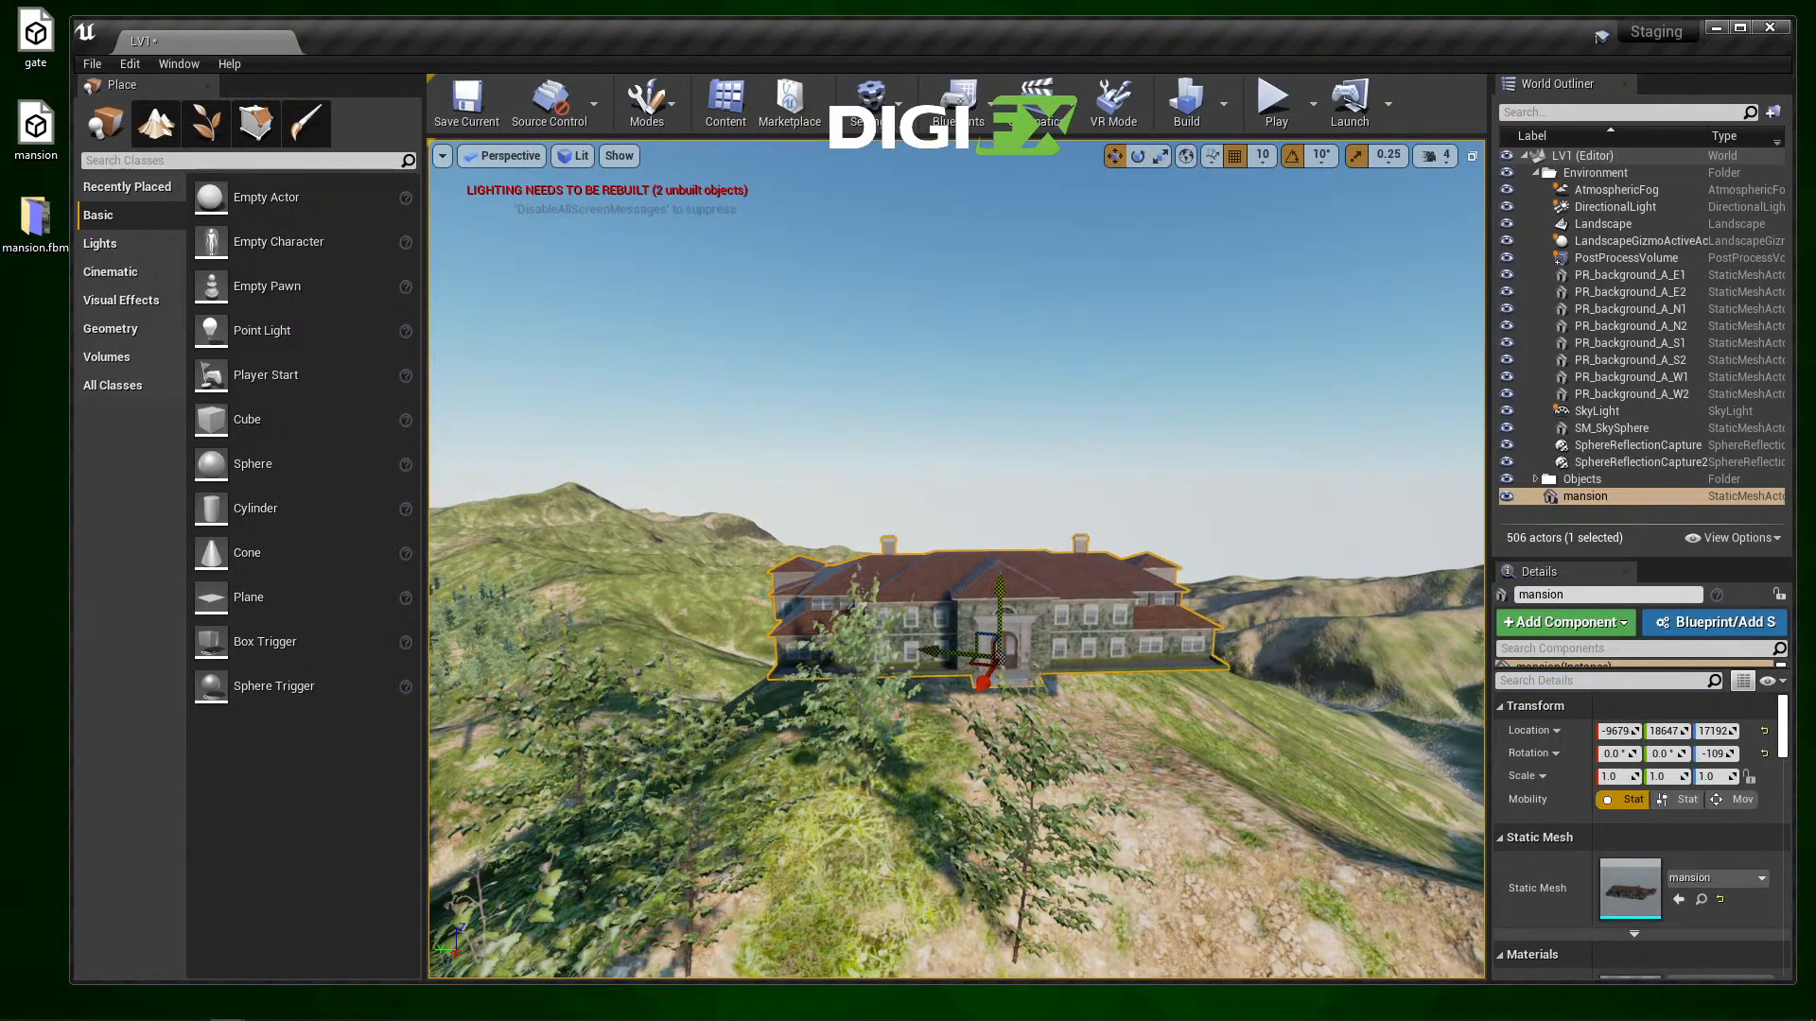
# Step: Lower the mansion onto the hilltop and shift it horizontally into position on the ridge
pyautogui.moveTo(999, 610); pyautogui.dragTo(991, 610, button='right')
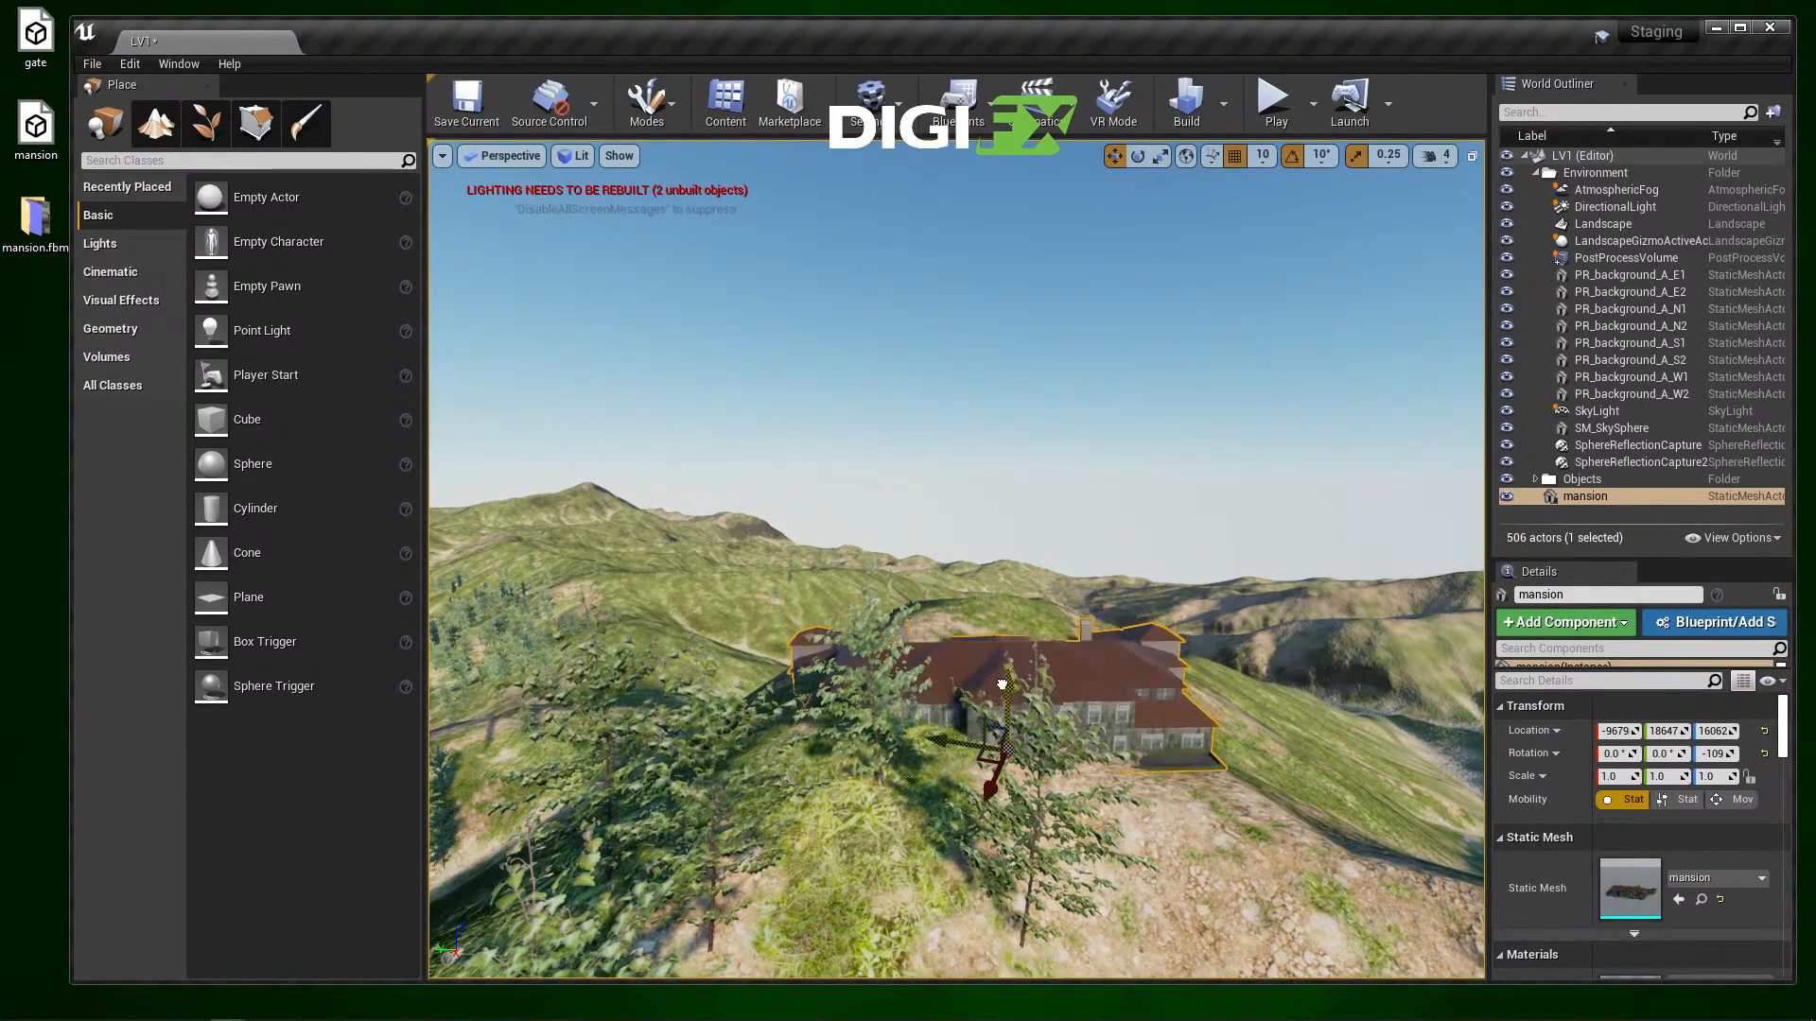
pyautogui.moveTo(1002, 684); pyautogui.dragTo(1004, 667)
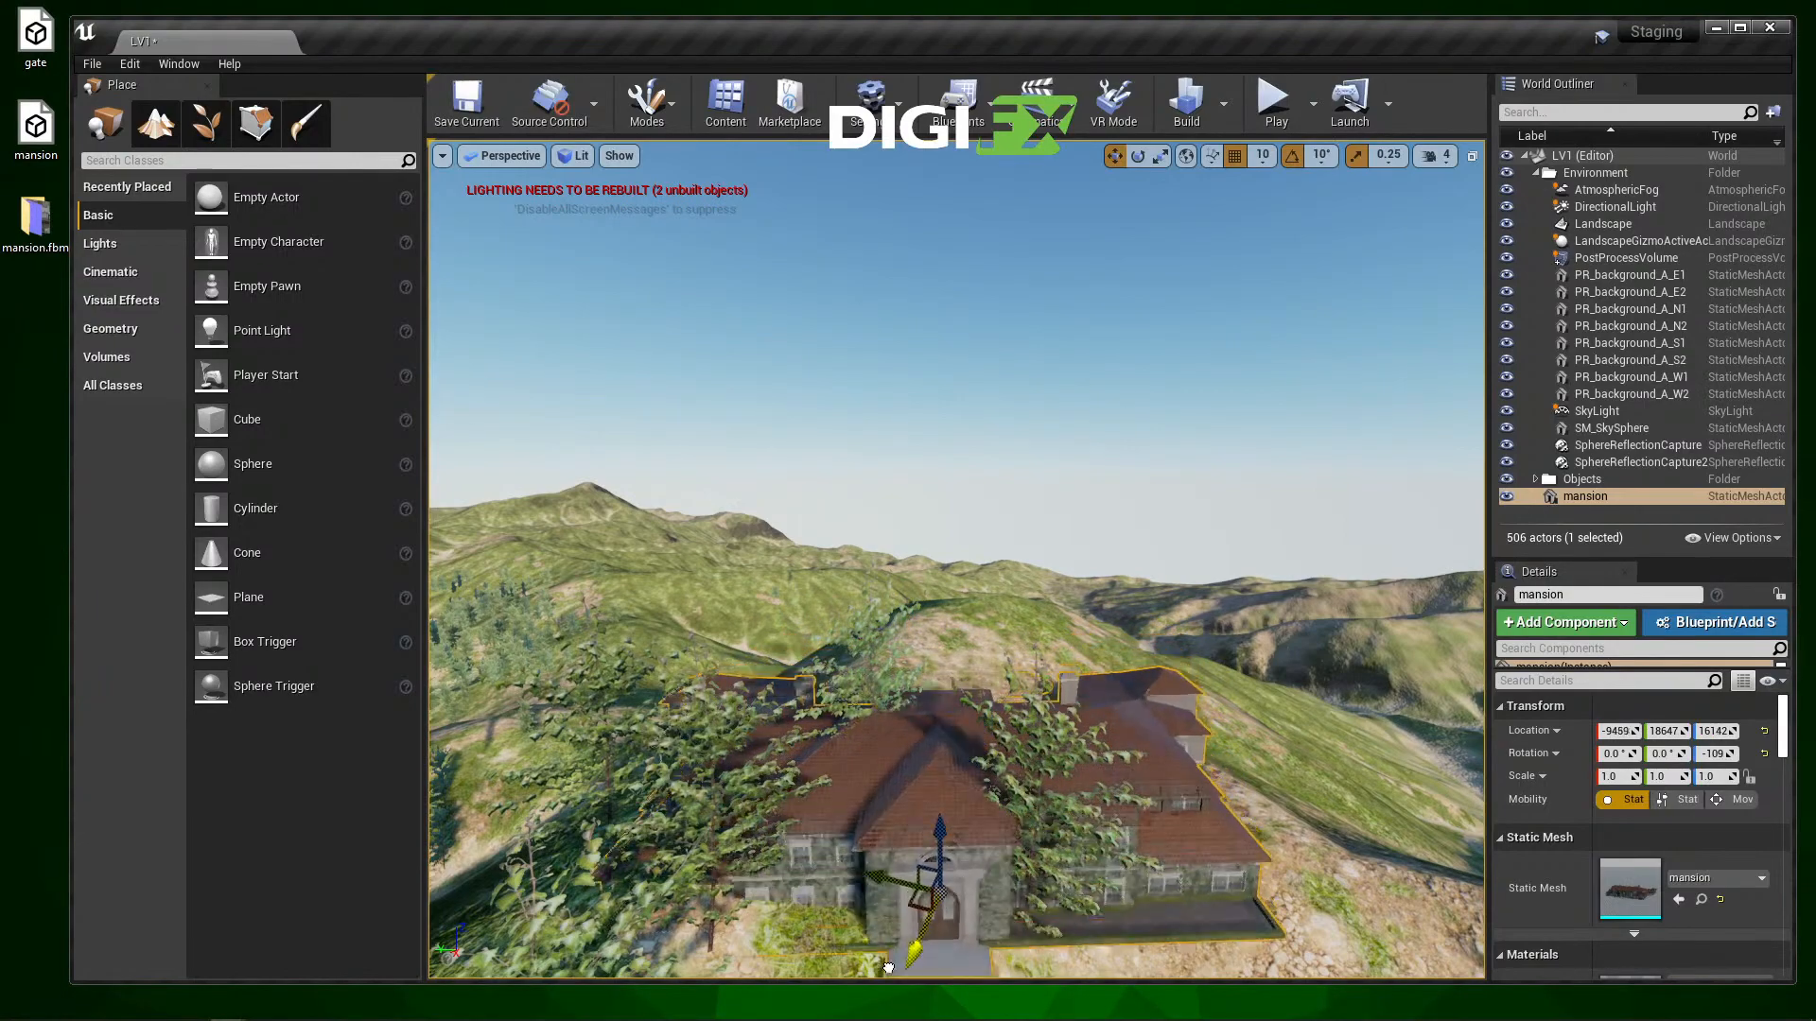
pyautogui.moveTo(921, 934); pyautogui.dragTo(925, 930)
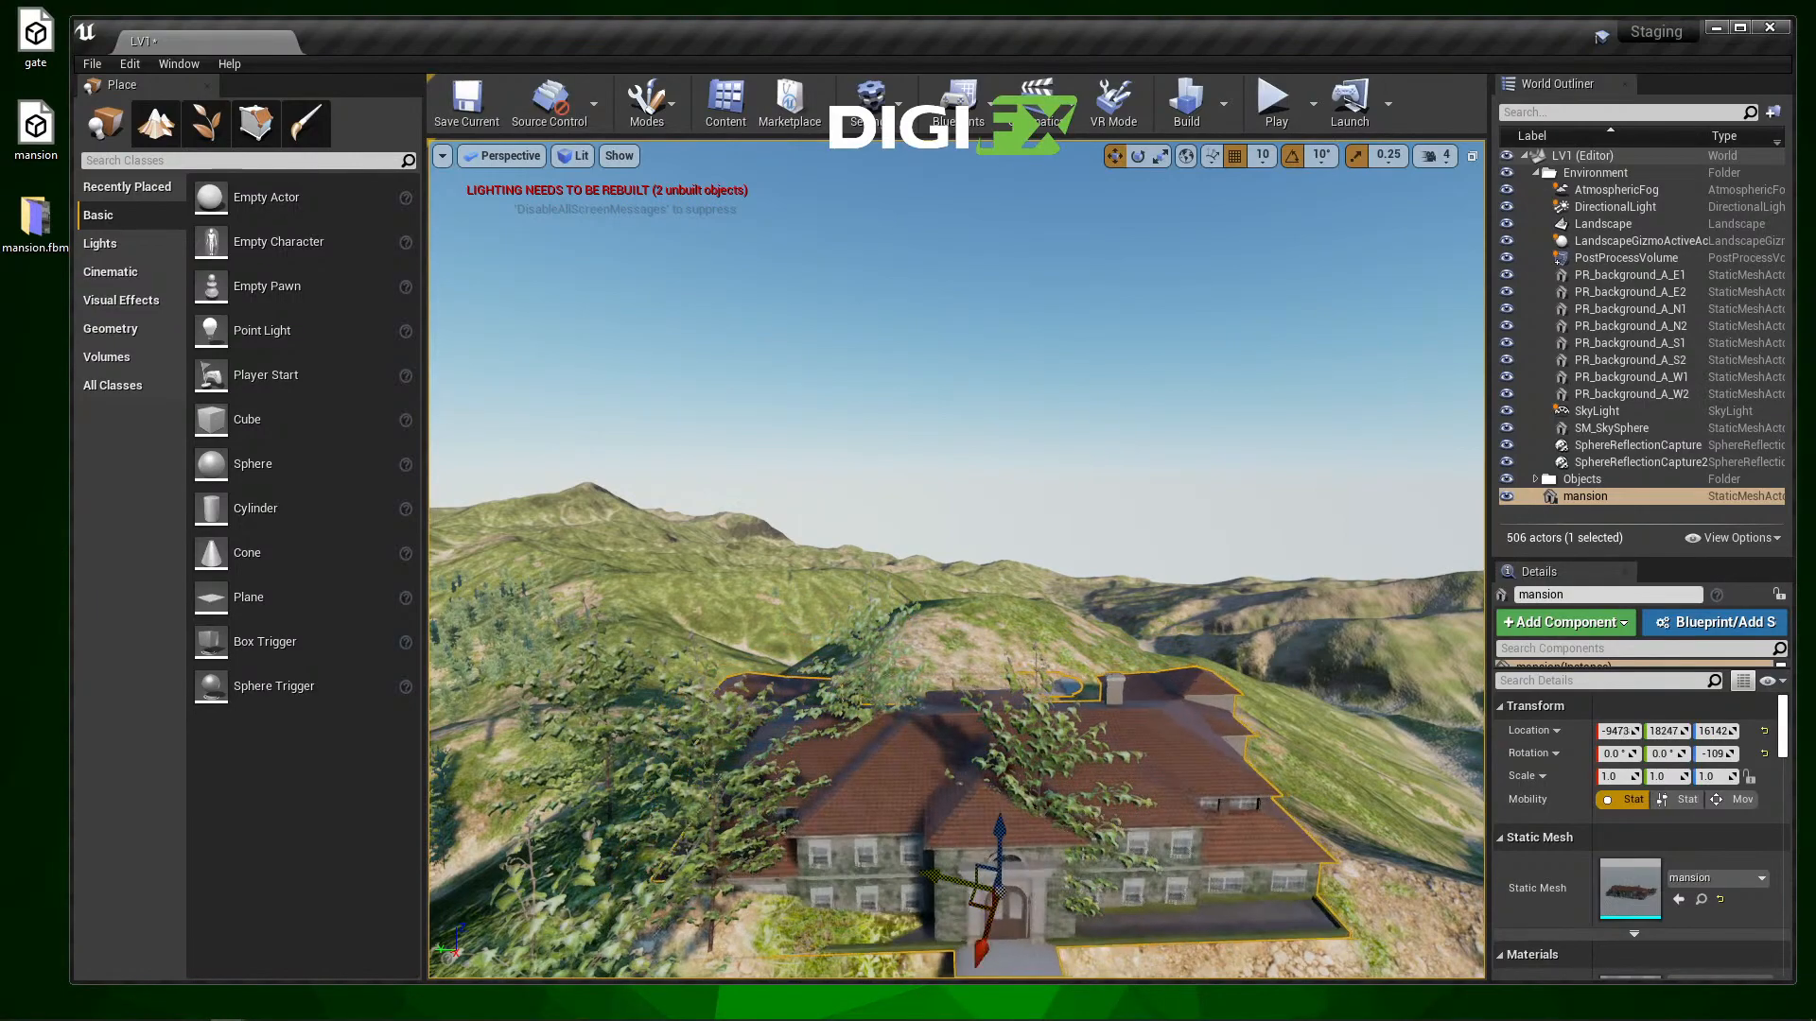
pyautogui.press('s')
pyautogui.moveTo(925, 930); pyautogui.dragTo(889, 929, button='right')
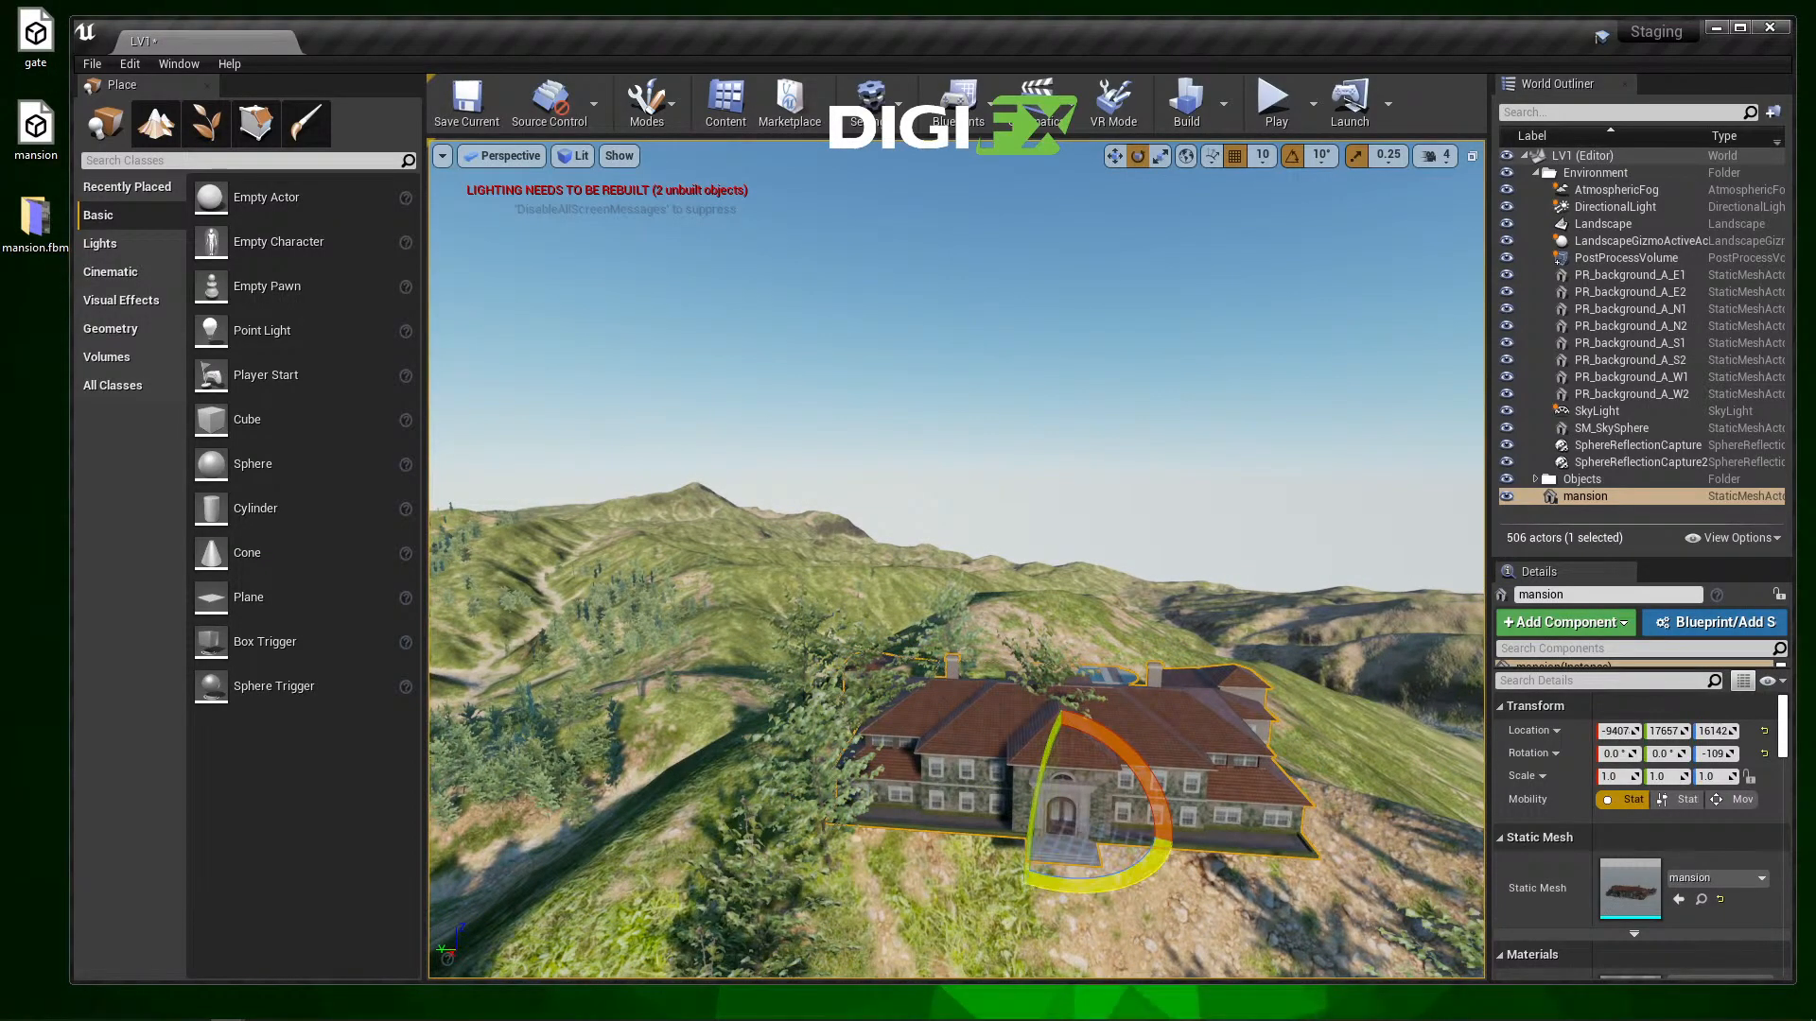
# Step: Turn the mansion about its vertical axis to about -120° and lower it slightly further into the ridge
pyautogui.press('s')
pyautogui.moveTo(1036, 889); pyautogui.dragTo(1386, 728, button='right')
pyautogui.press('f')
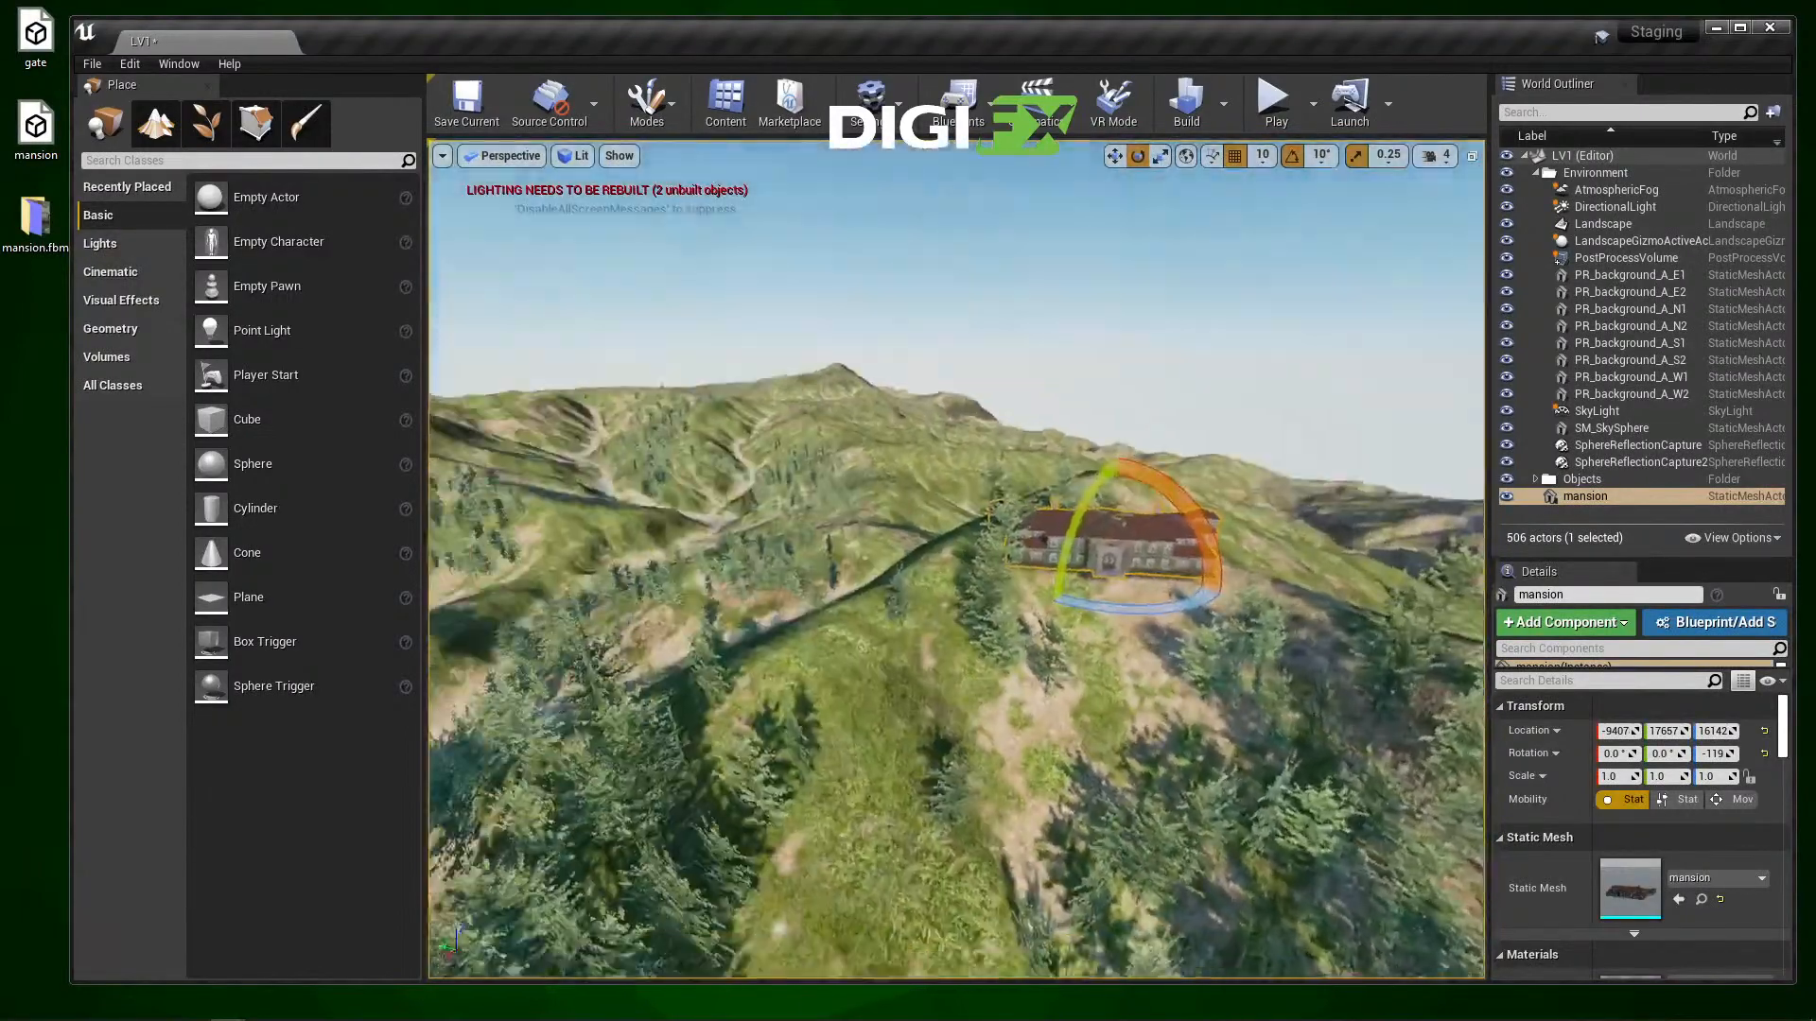
pyautogui.press('w')
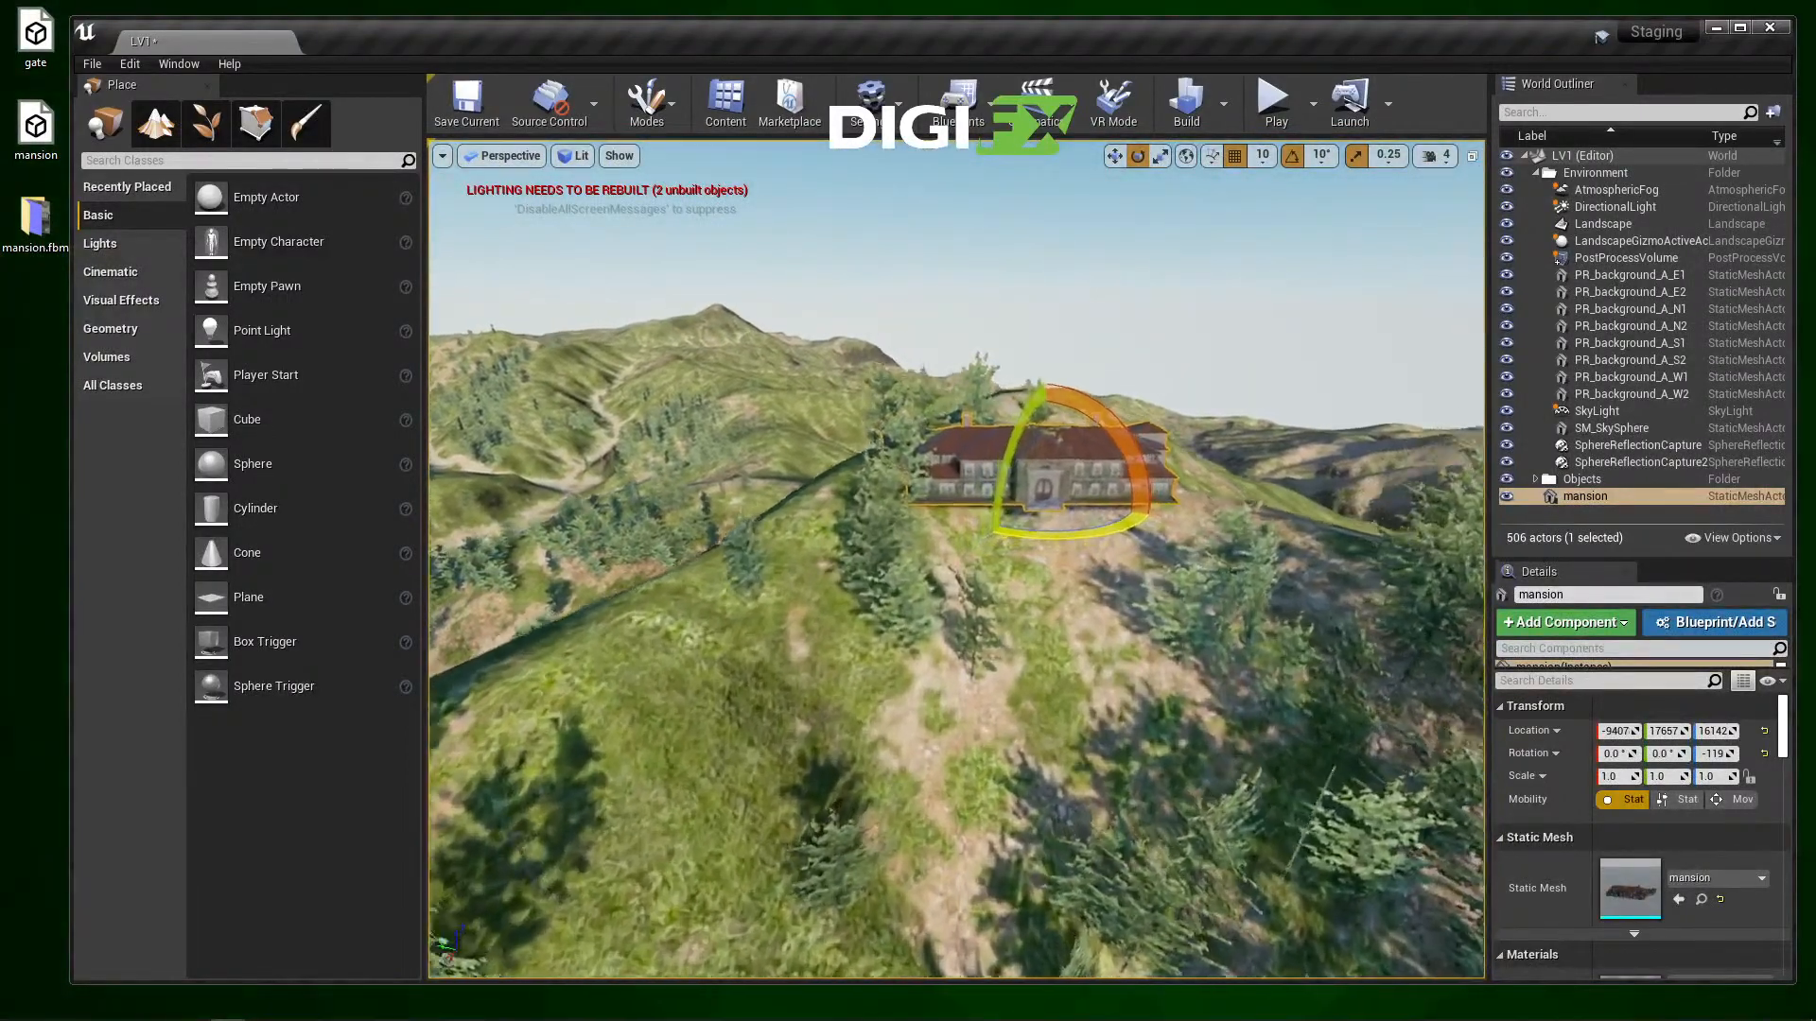
pyautogui.press('s')
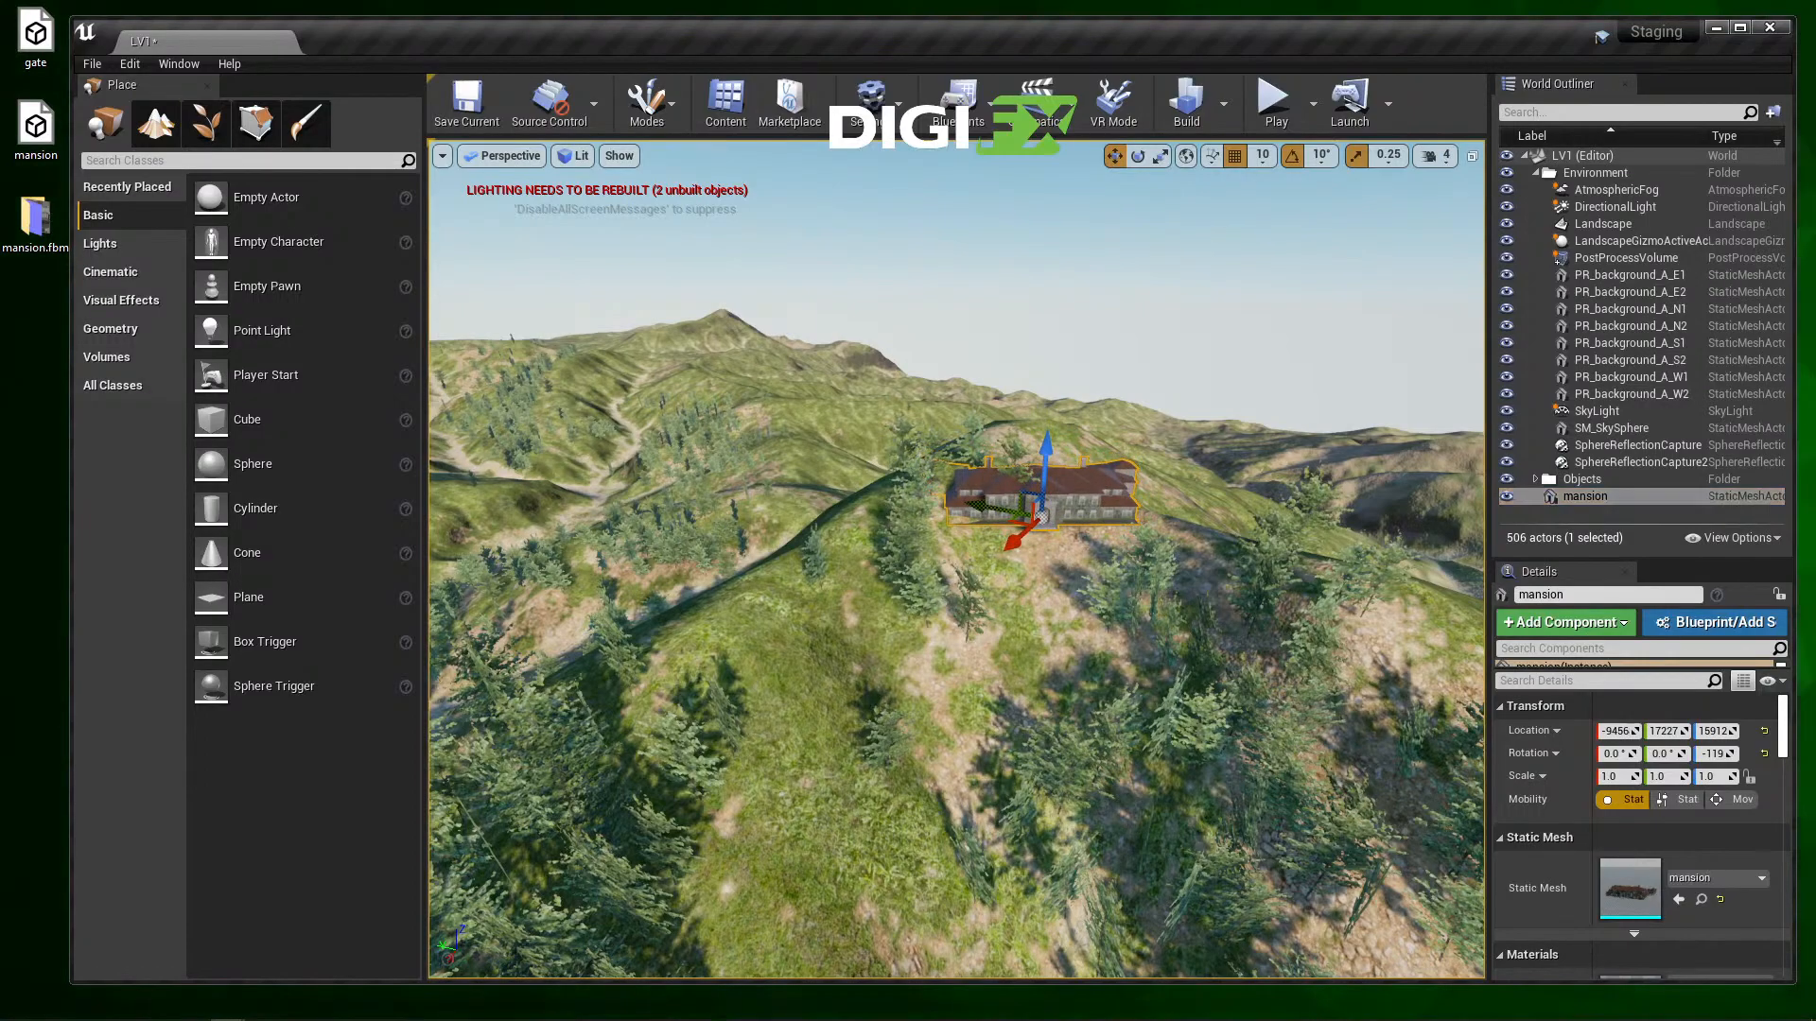
# Step: Focus on the PostProcessVolume and examine from the grass field how visible the mansion's hill is
pyautogui.scroll(-5, 956, 558)
pyautogui.moveTo(956, 558); pyautogui.dragTo(1411, 545, button='right')
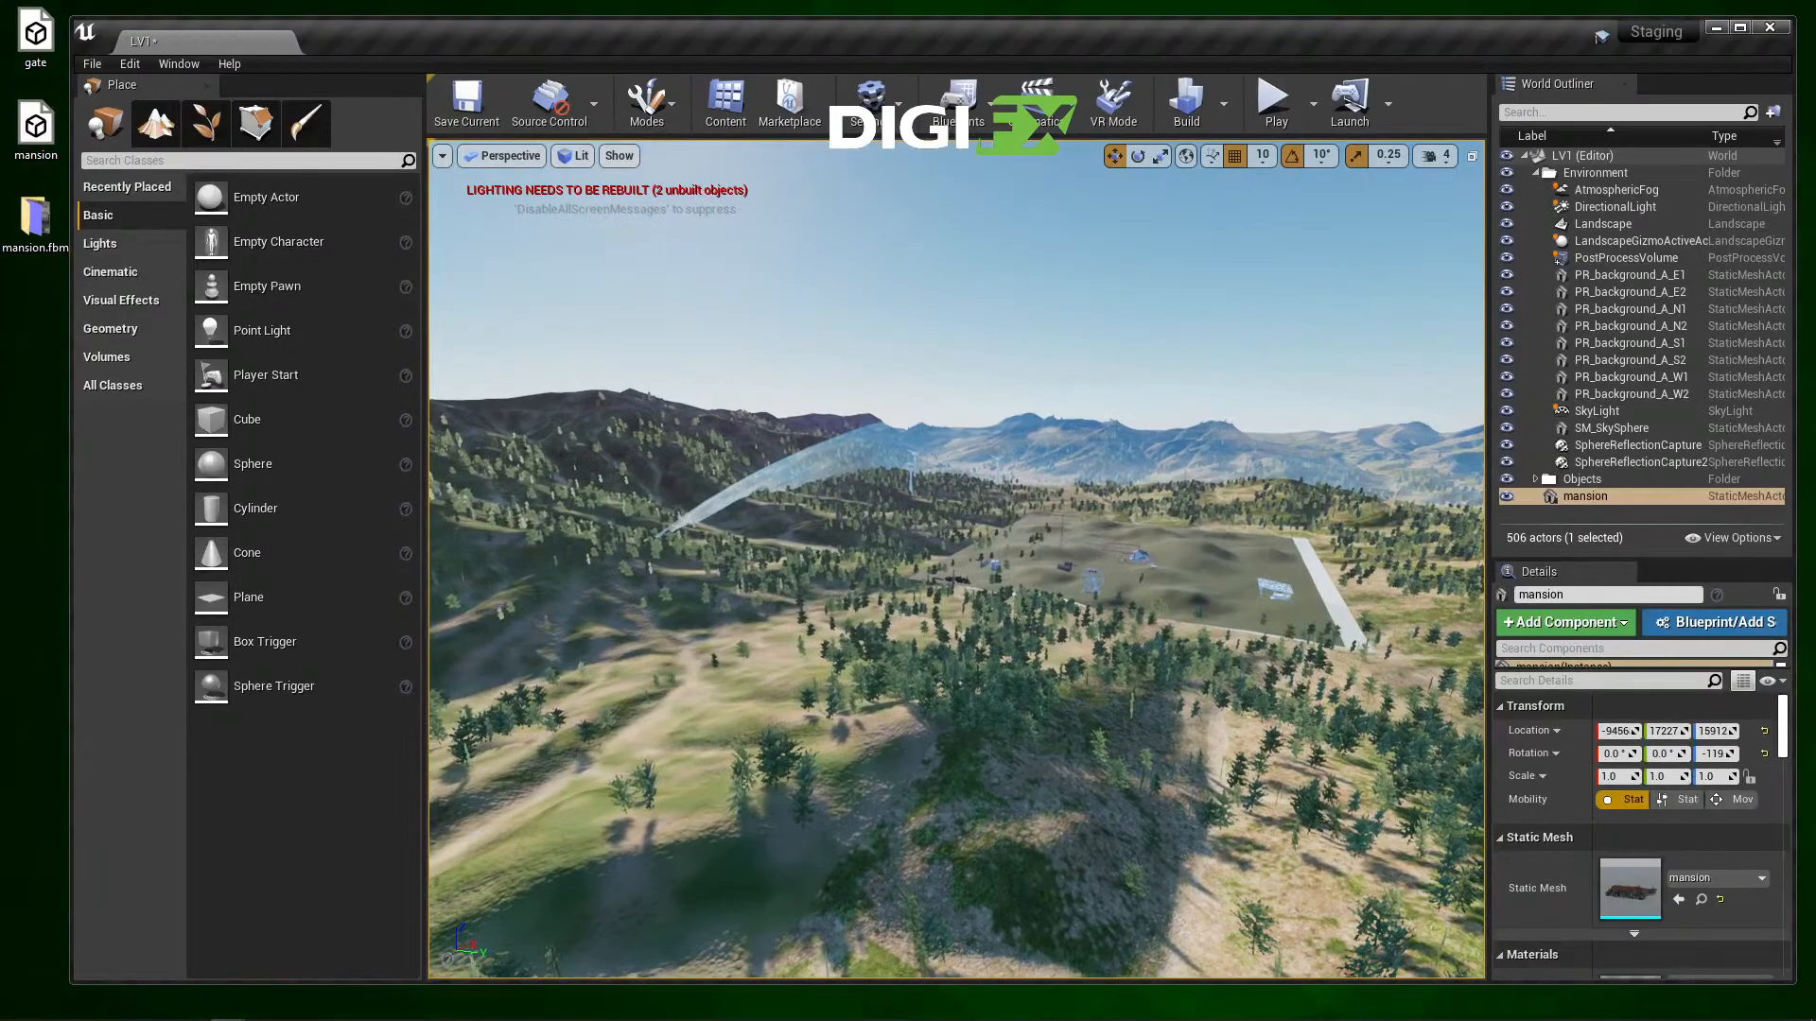
pyautogui.click(1559, 259)
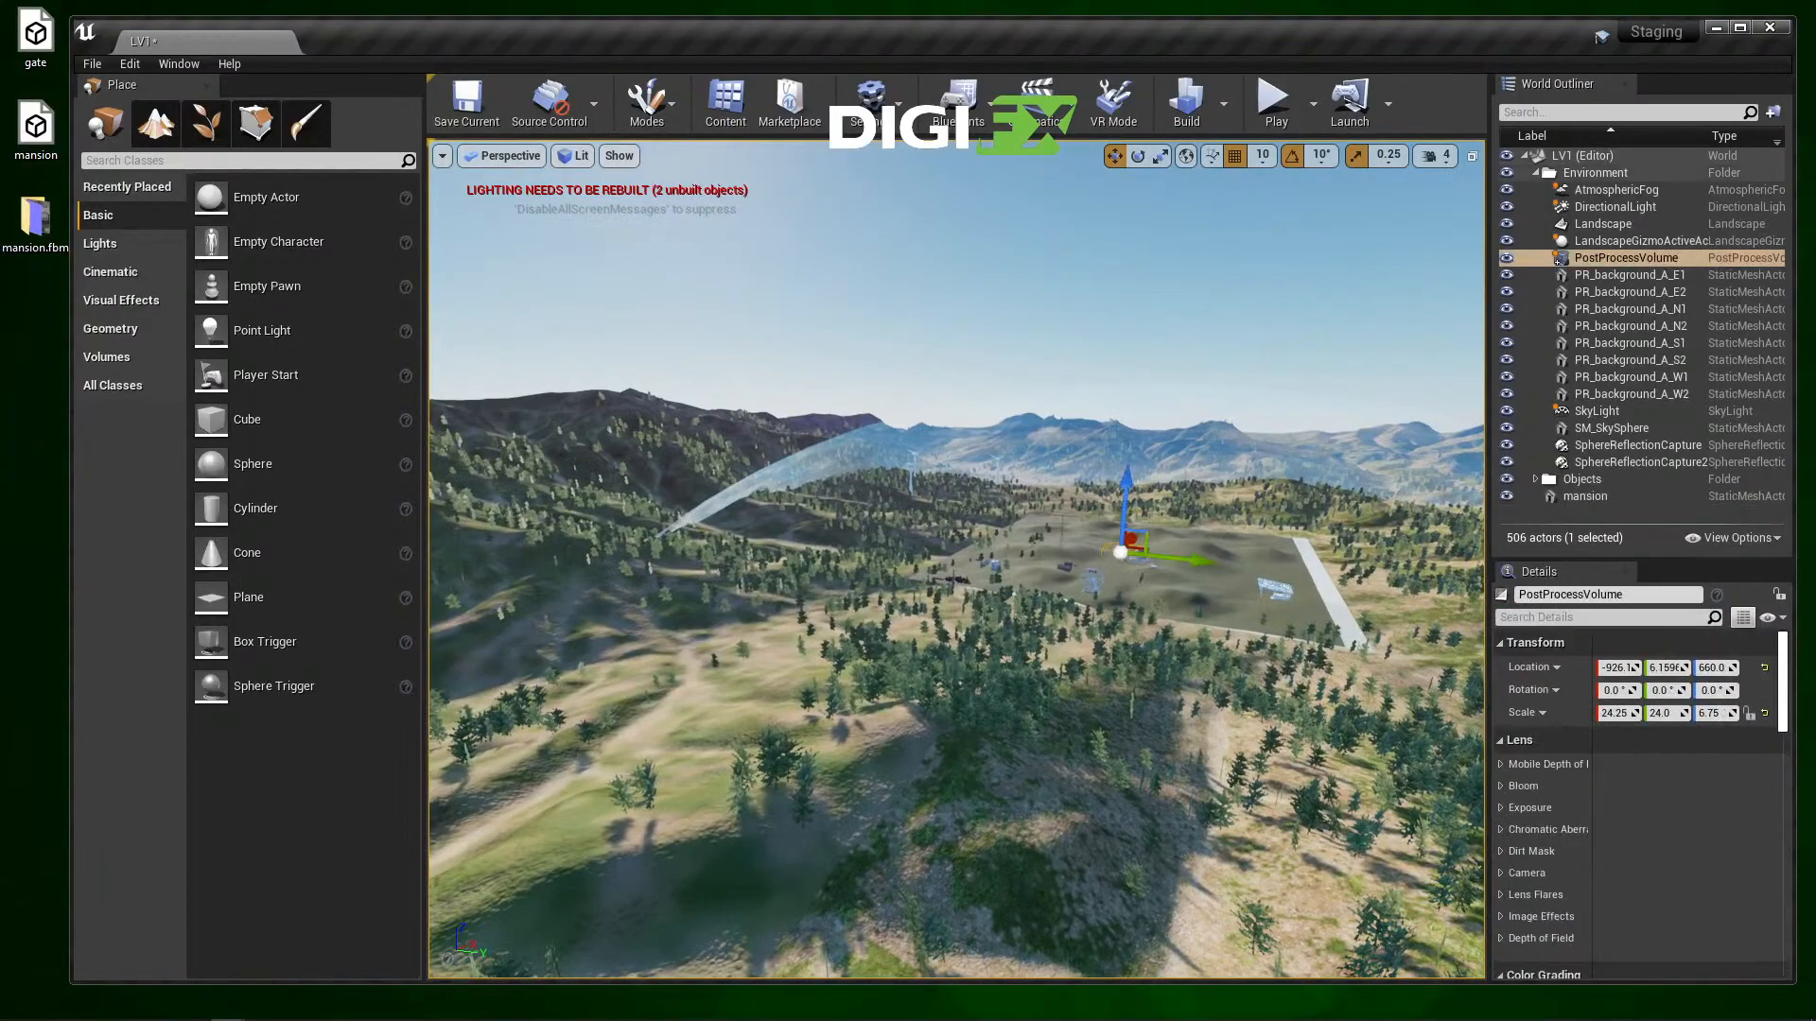
pyautogui.press('f')
pyautogui.moveTo(956, 558); pyautogui.dragTo(841, 556, button='right')
pyautogui.moveTo(956, 558); pyautogui.dragTo(1006, 562, button='right')
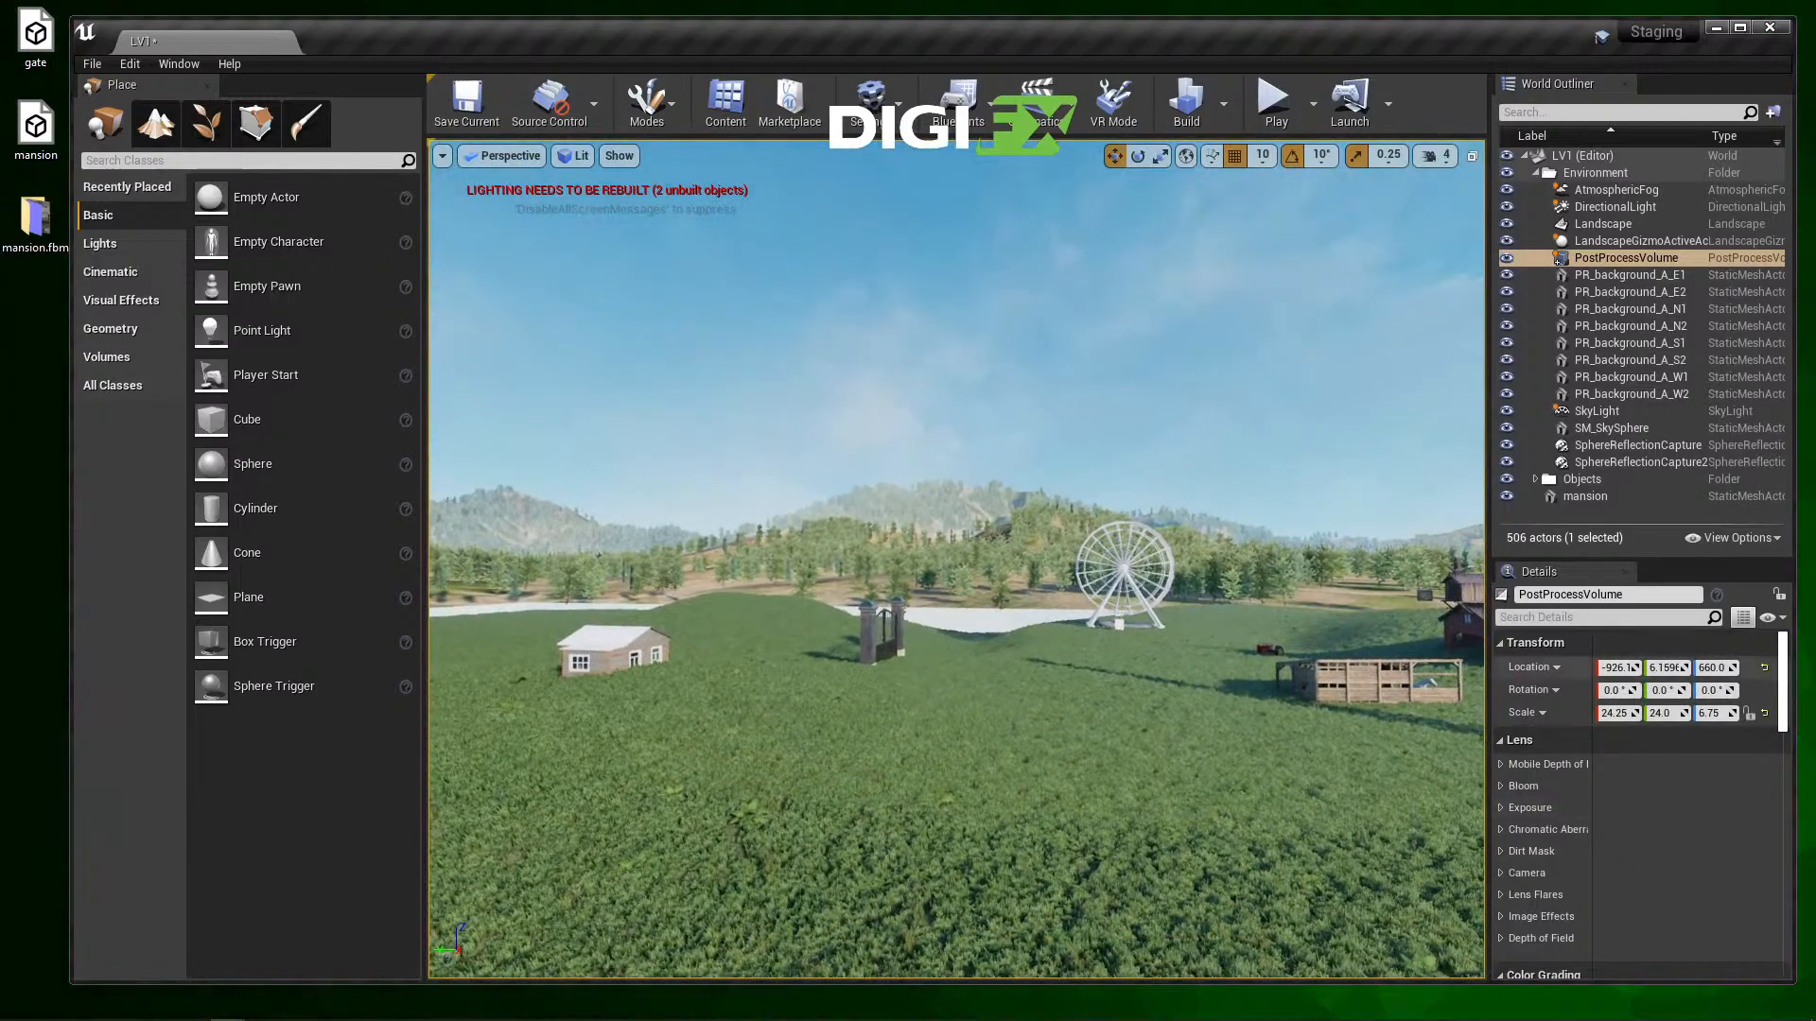
pyautogui.click(1585, 496)
pyautogui.click(983, 728)
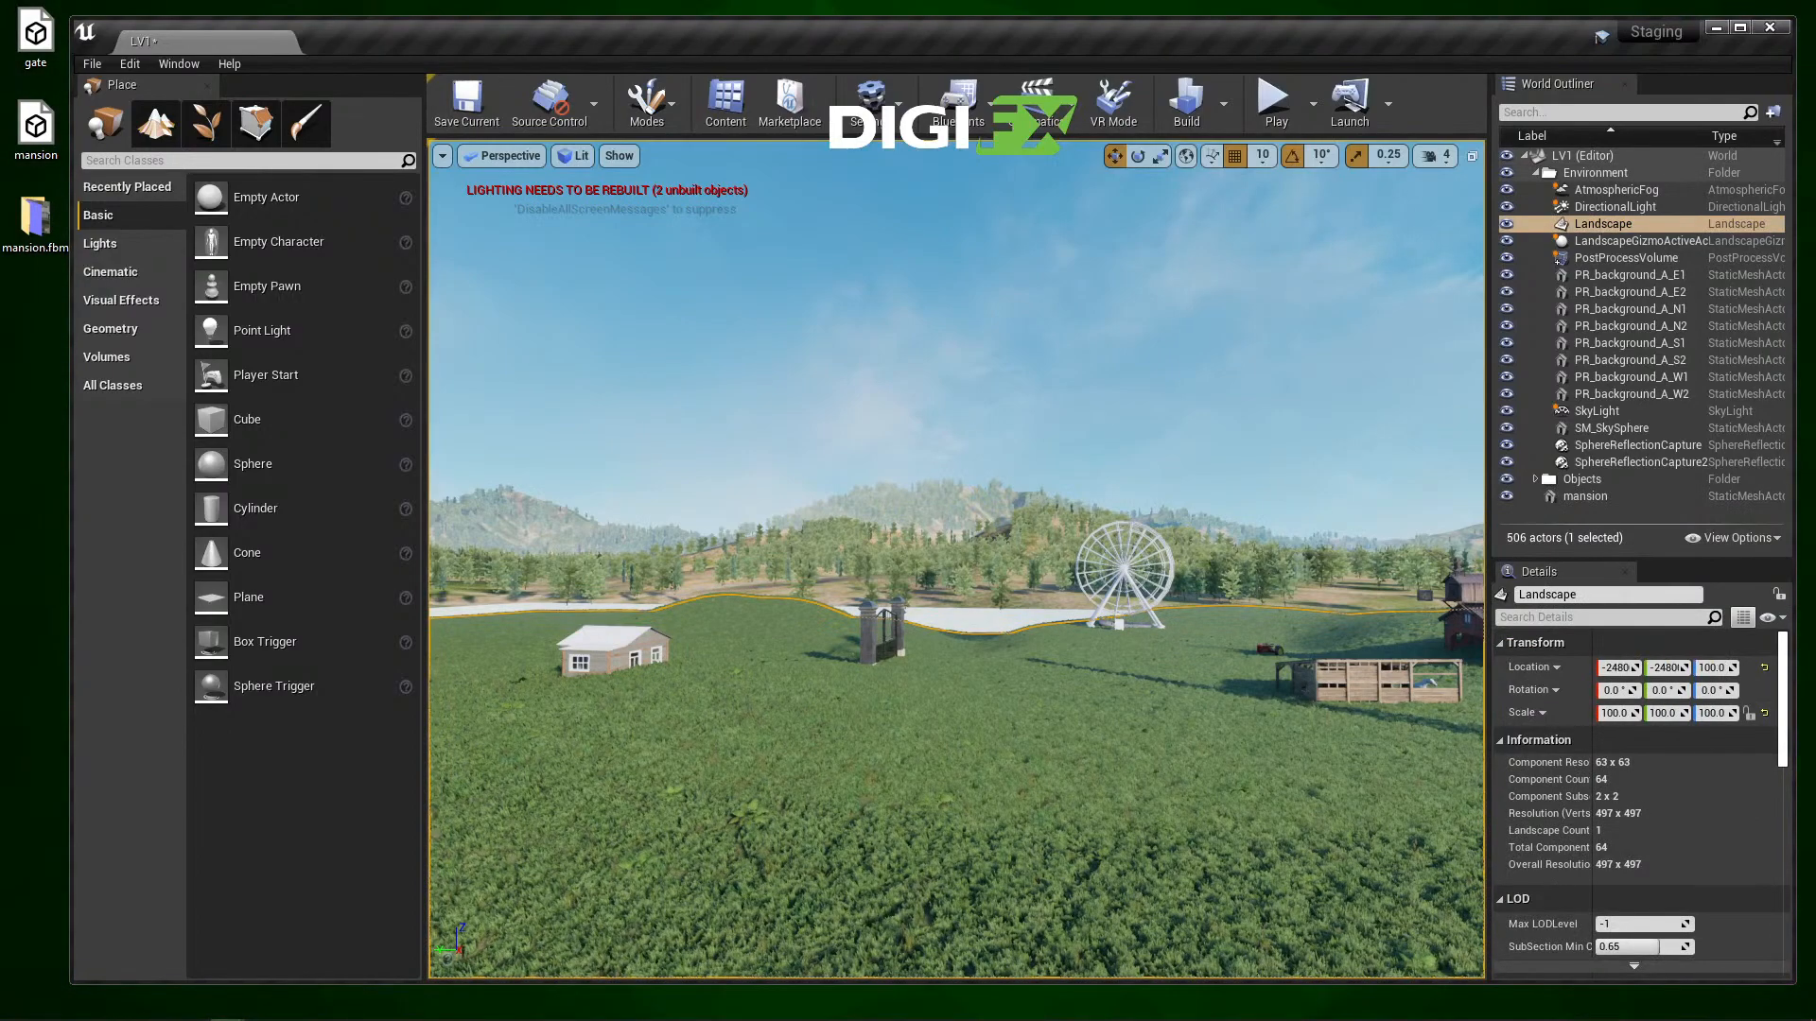
pyautogui.click(1585, 496)
pyautogui.moveTo(974, 728); pyautogui.dragTo(984, 729, button='right')
pyautogui.click(983, 728)
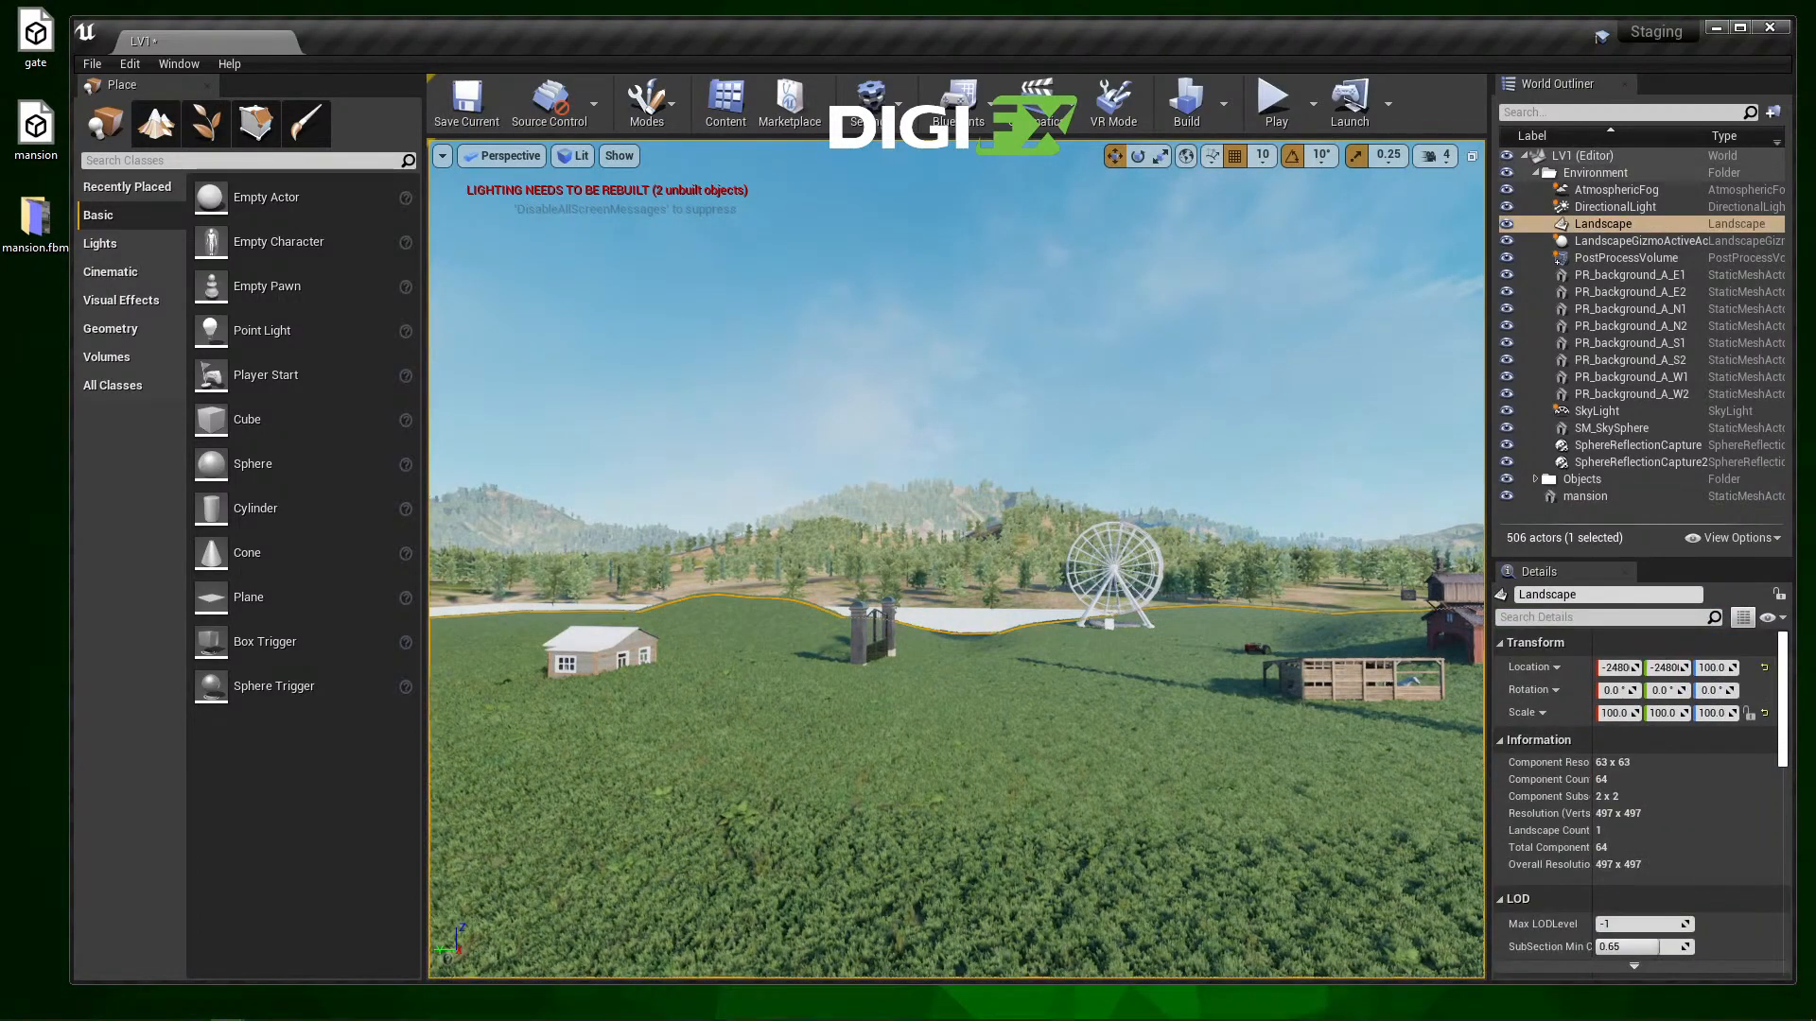
# Step: Select and focus on the mansion, shift it sideways along the hilltop clear of the trees, and deselect it
pyautogui.click(1585, 495)
pyautogui.press('f')
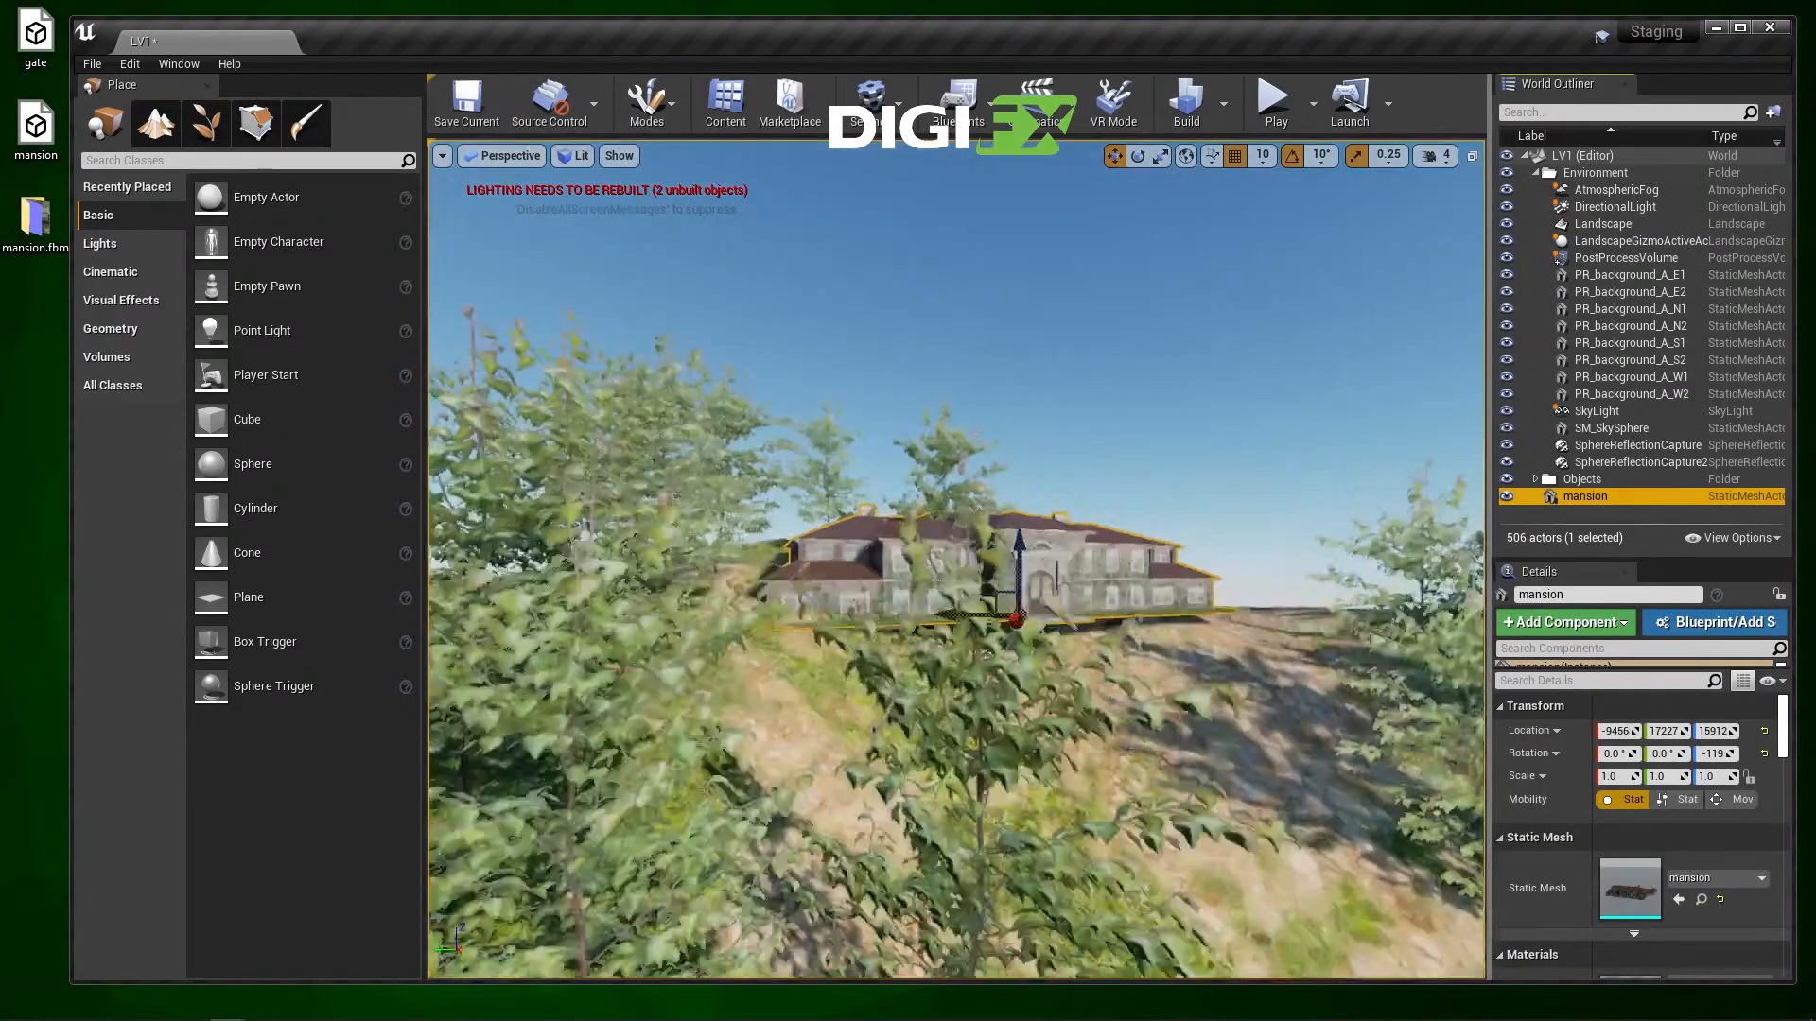
pyautogui.moveTo(1015, 620)
pyautogui.mouseDown()
pyautogui.moveTo(1002, 591)
pyautogui.moveTo(1012, 644)
pyautogui.moveTo(984, 605)
pyautogui.moveTo(1024, 621)
pyautogui.mouseUp()
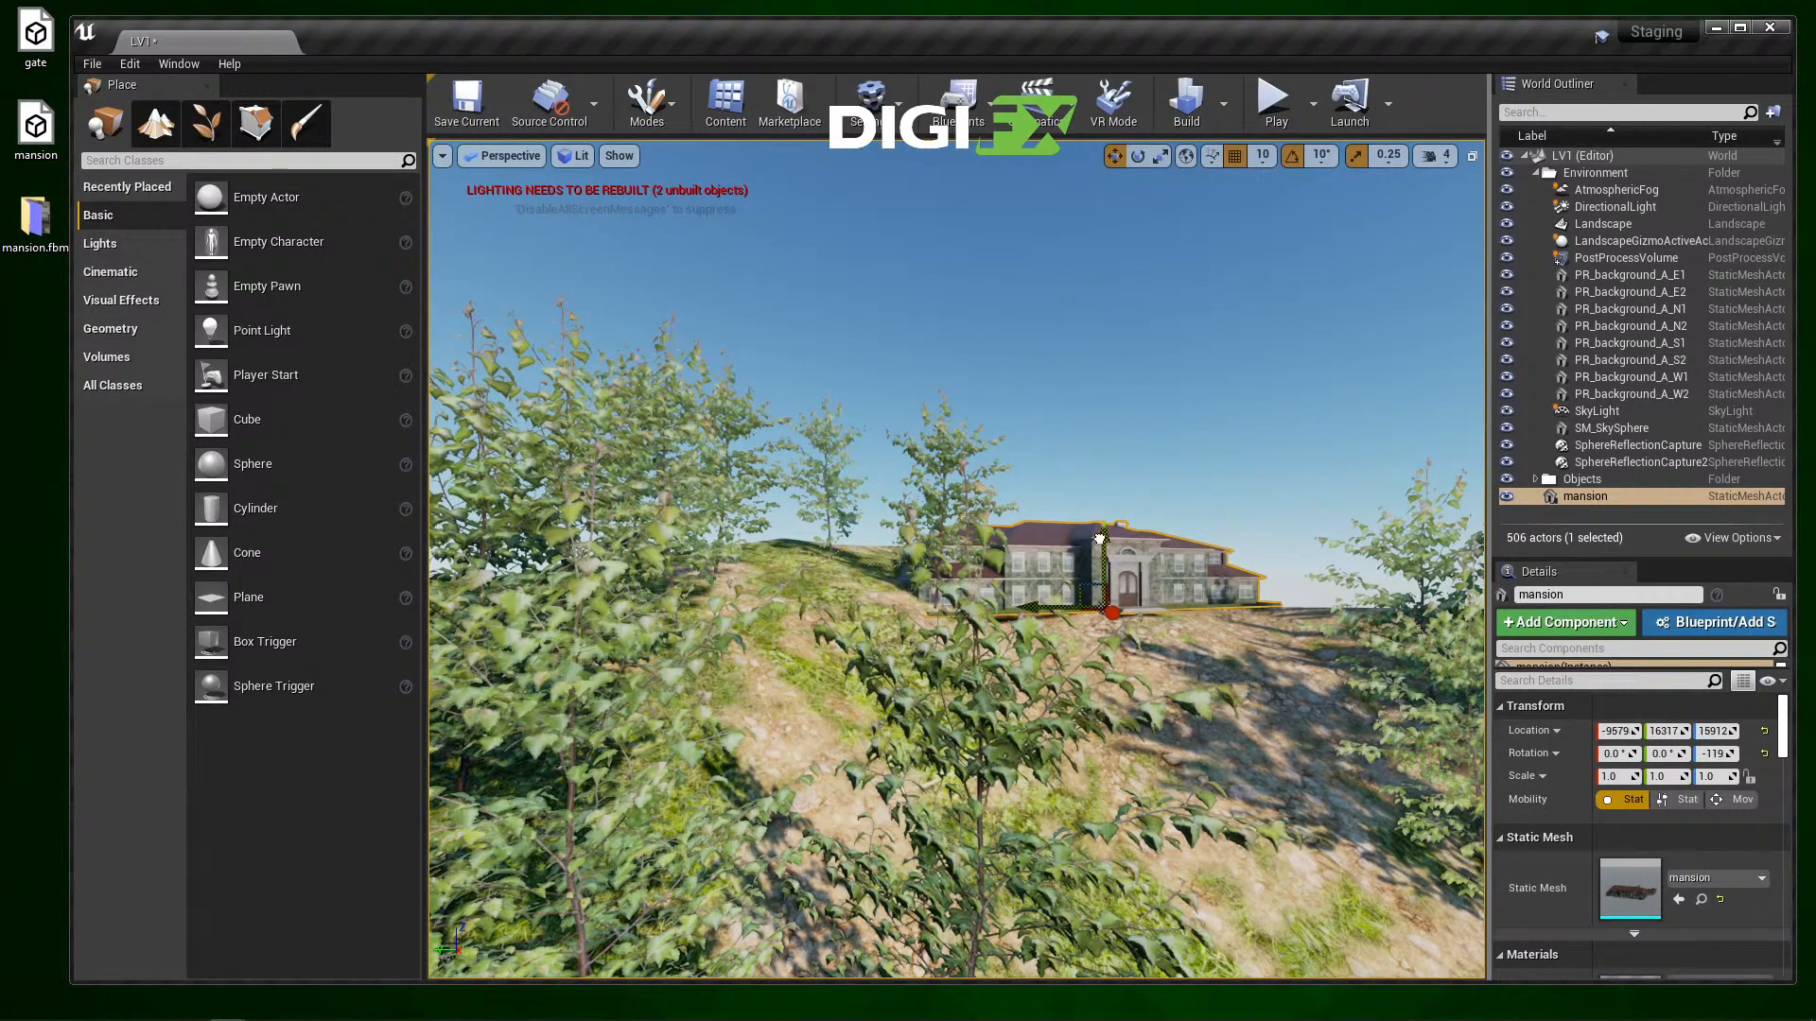
pyautogui.press('Escape')
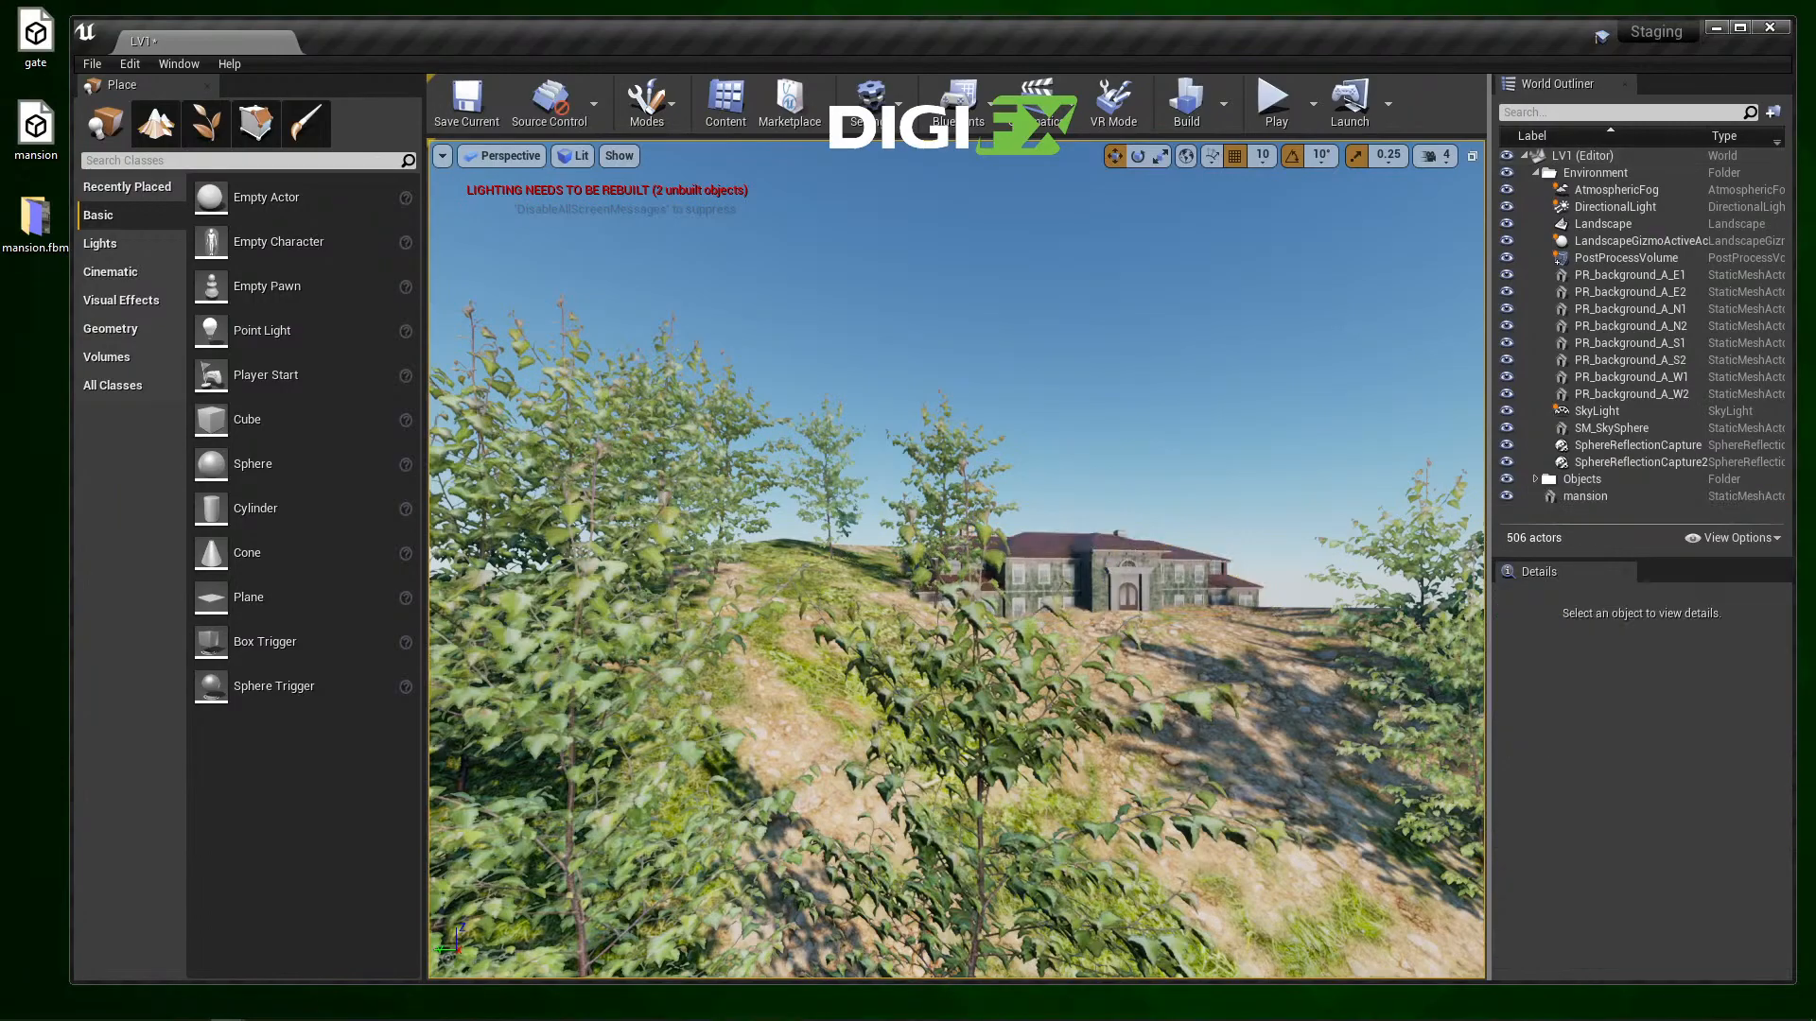
# Step: Check the mansion's front entrance up close and lower the building slightly to close the gap with the ground
pyautogui.moveTo(955, 567); pyautogui.dragTo(1021, 542, button='right')
pyautogui.press('s')
pyautogui.press('w')
pyautogui.press('s')
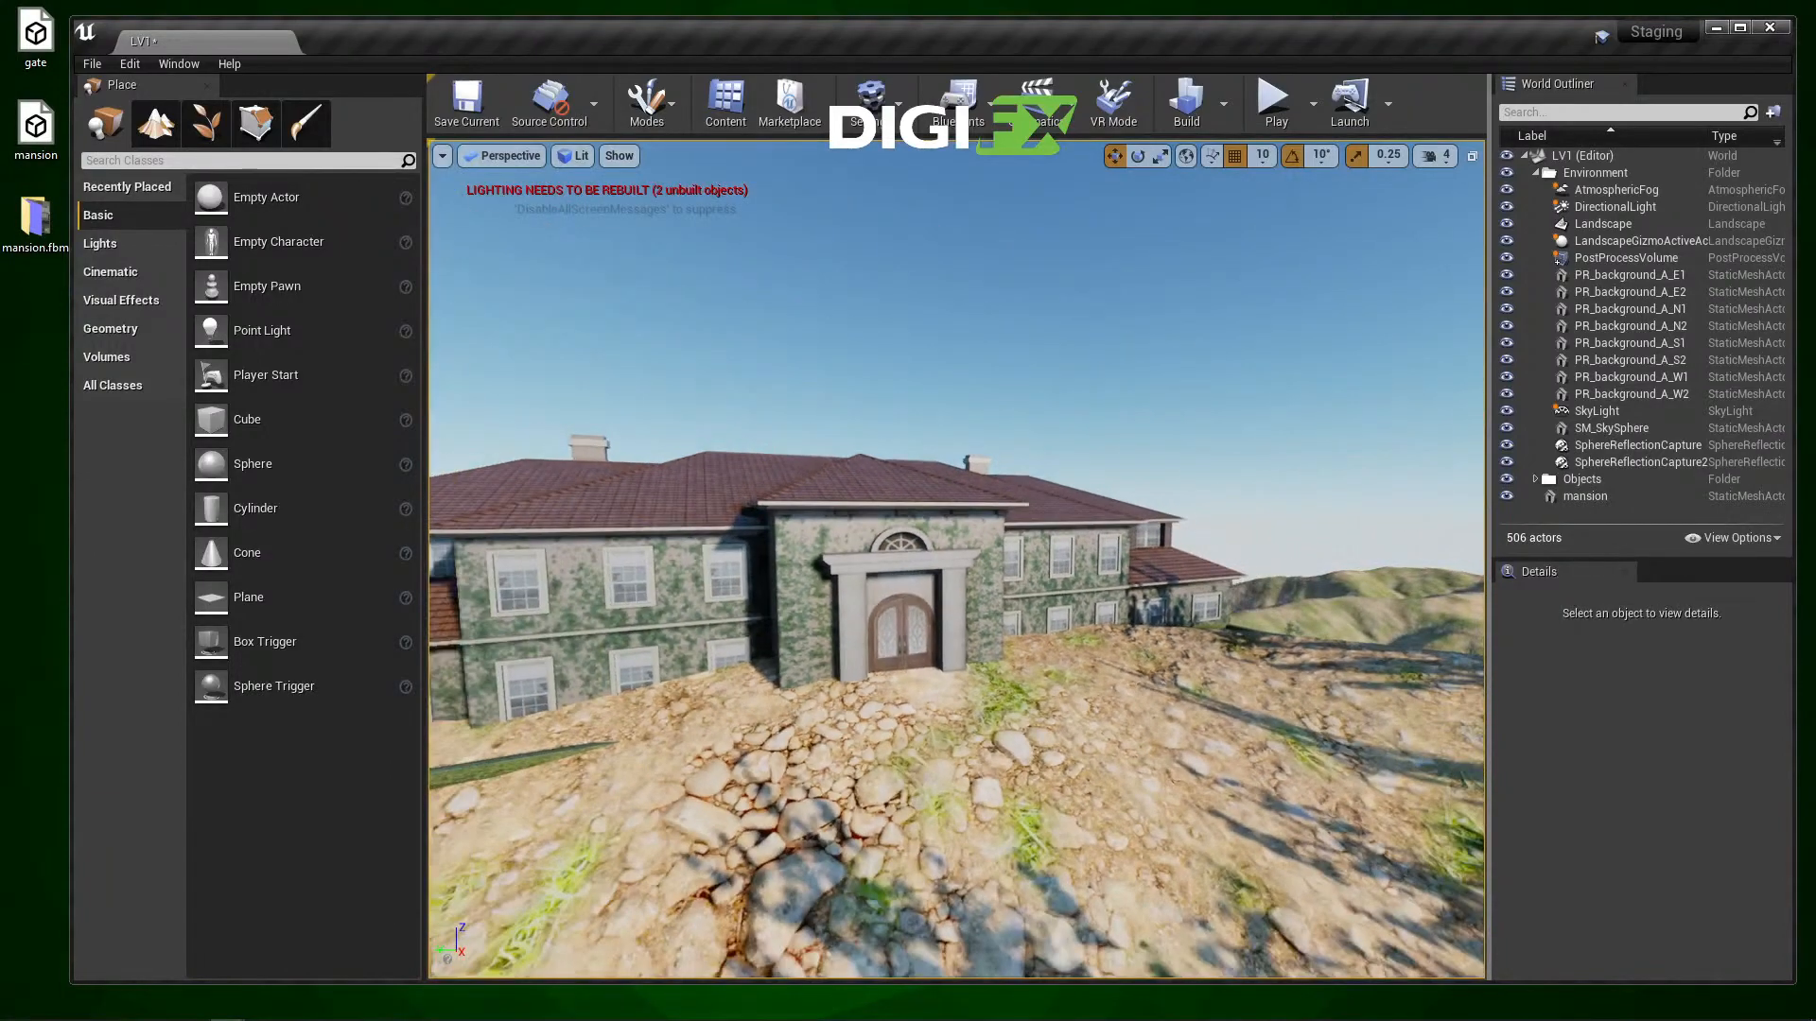
pyautogui.click(974, 548)
pyautogui.moveTo(868, 597)
pyautogui.mouseDown()
pyautogui.moveTo(869, 574)
pyautogui.moveTo(868, 605)
pyautogui.mouseUp()
pyautogui.moveTo(868, 605); pyautogui.dragTo(880, 596, button='right')
pyautogui.press('s')
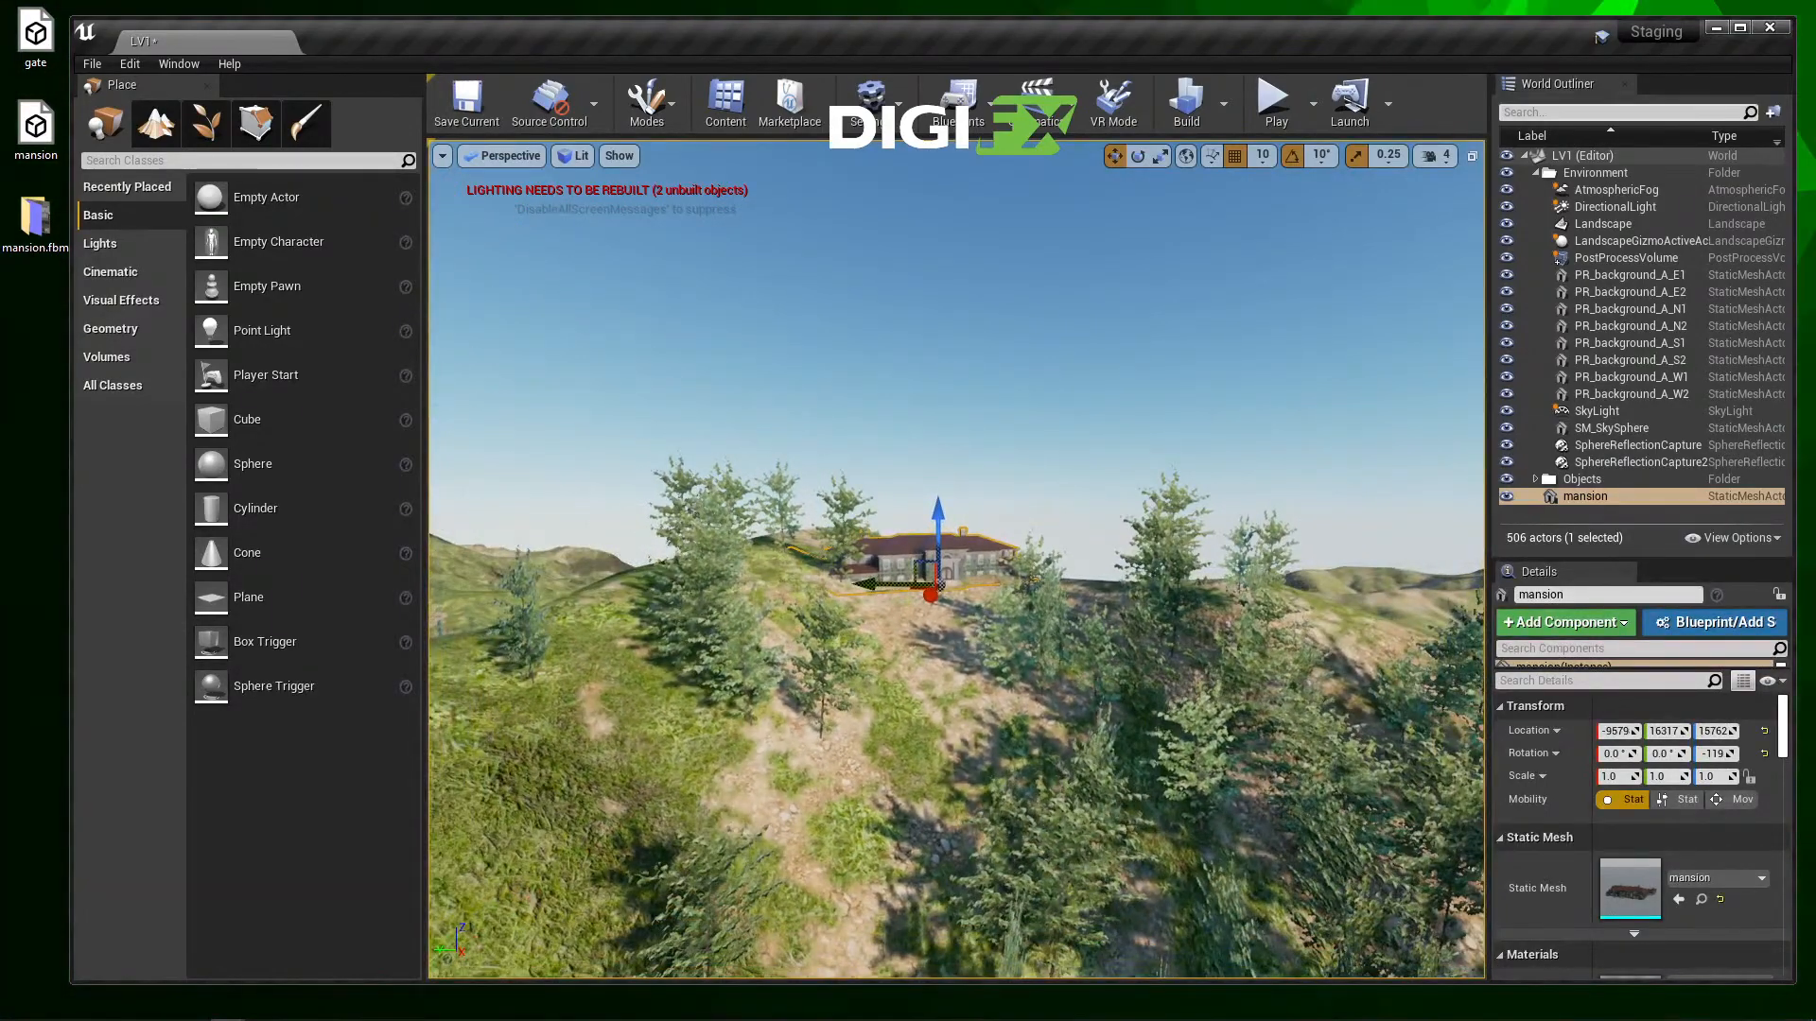
# Step: Place the mansion actor in the Objects folder of the level hierarchy
pyautogui.moveTo(1582, 478); pyautogui.dragTo(1579, 495)
pyautogui.click(1585, 496)
pyautogui.click(1534, 478)
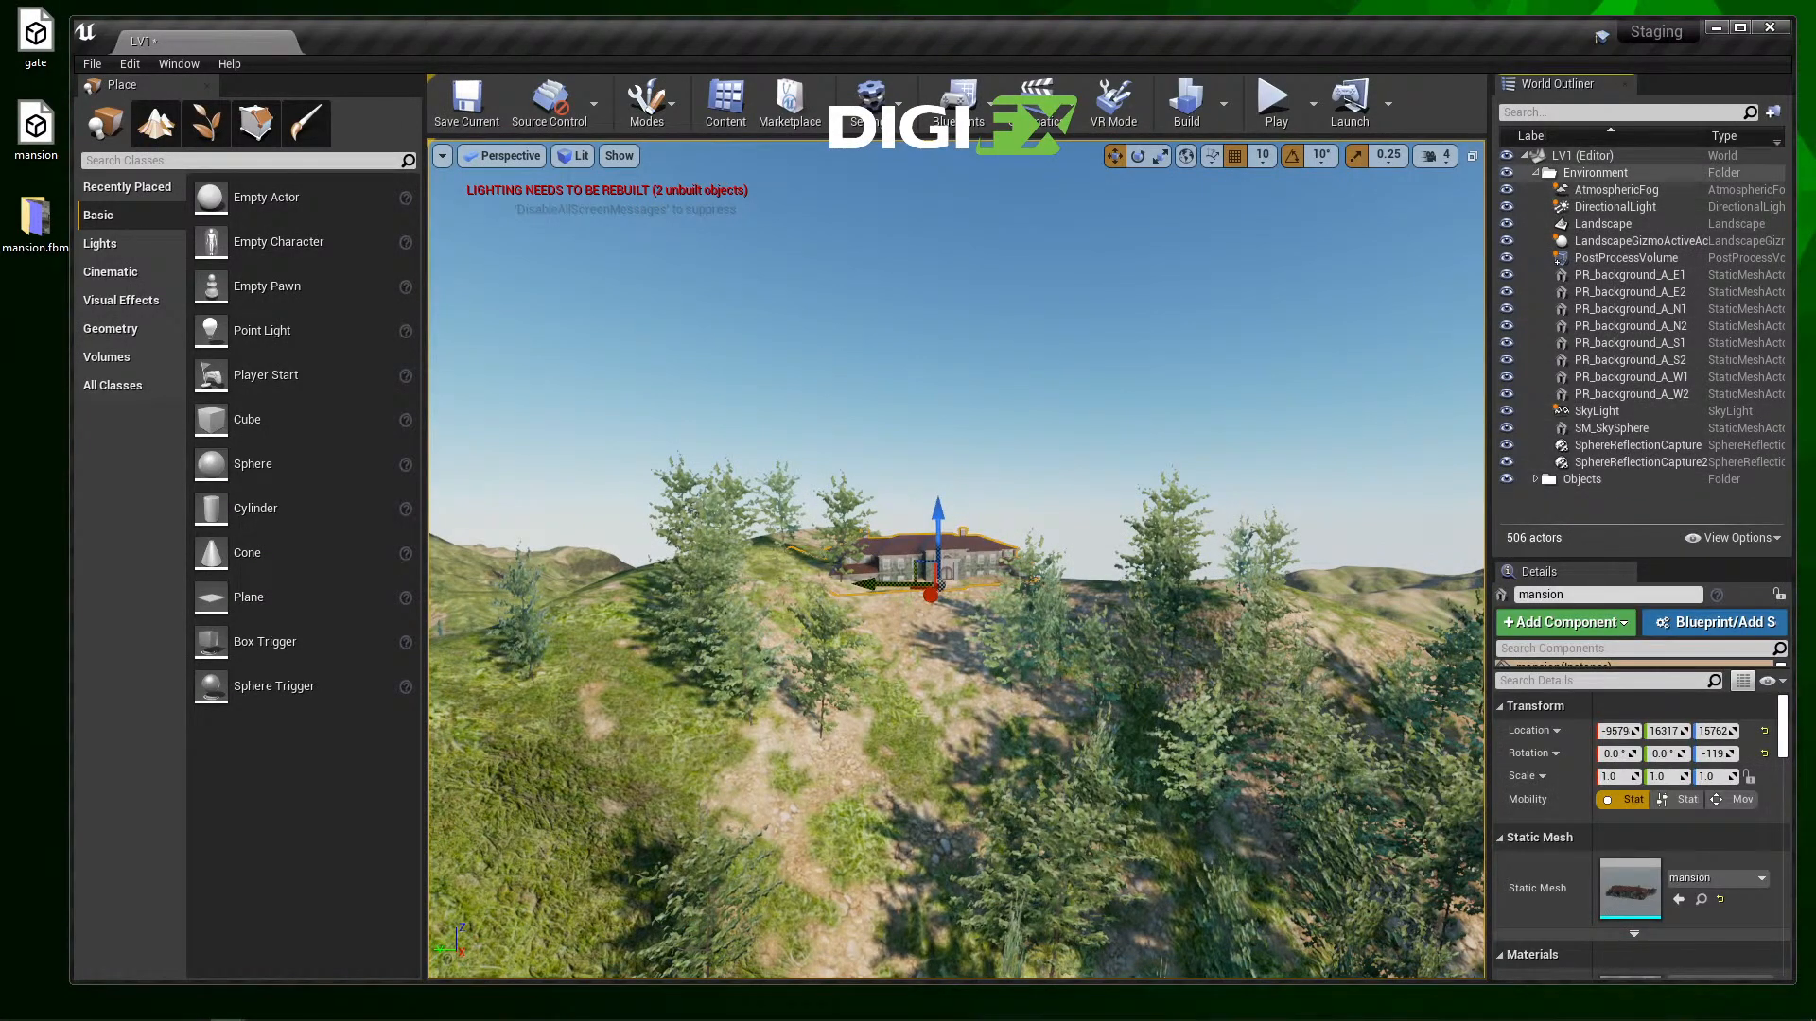
pyautogui.click(1534, 172)
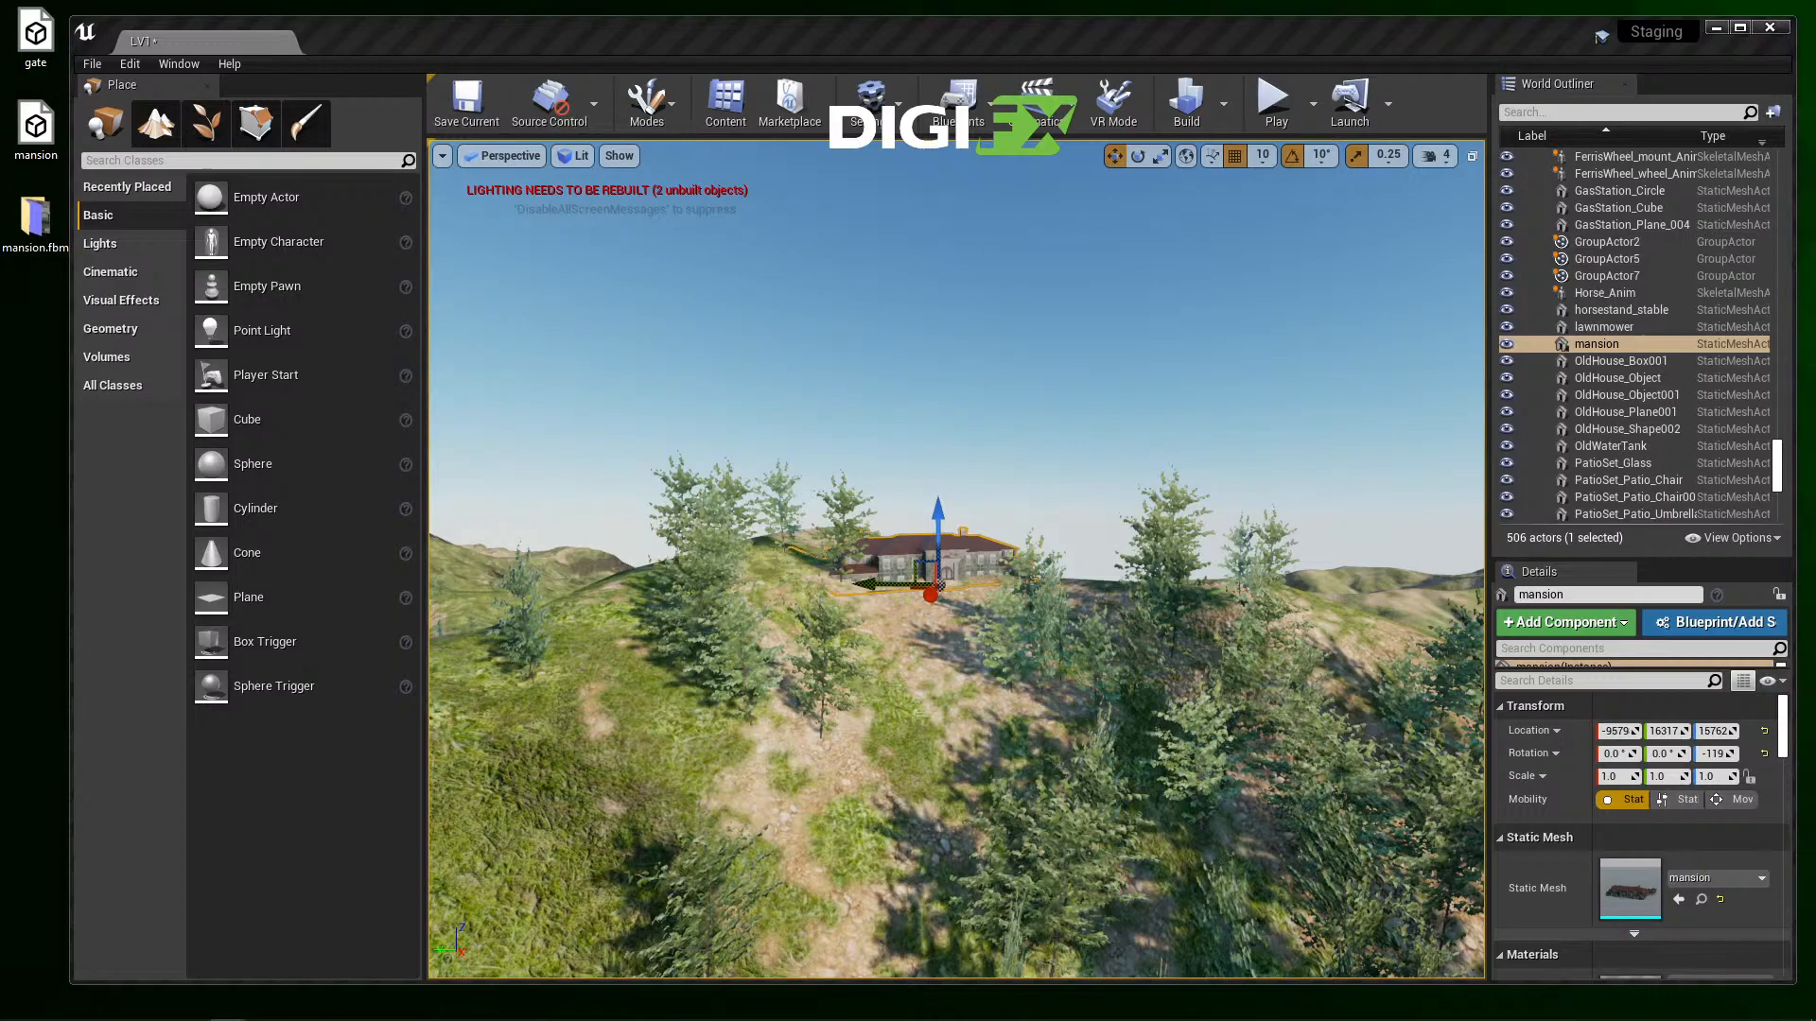
# Step: Focus on the Blue House and place the Windmill_Object001_Anim asset in the grass field beyond its fence
pyautogui.press('s')
pyautogui.moveTo(956, 559); pyautogui.dragTo(1438, 595, button='right')
pyautogui.click(1017, 568)
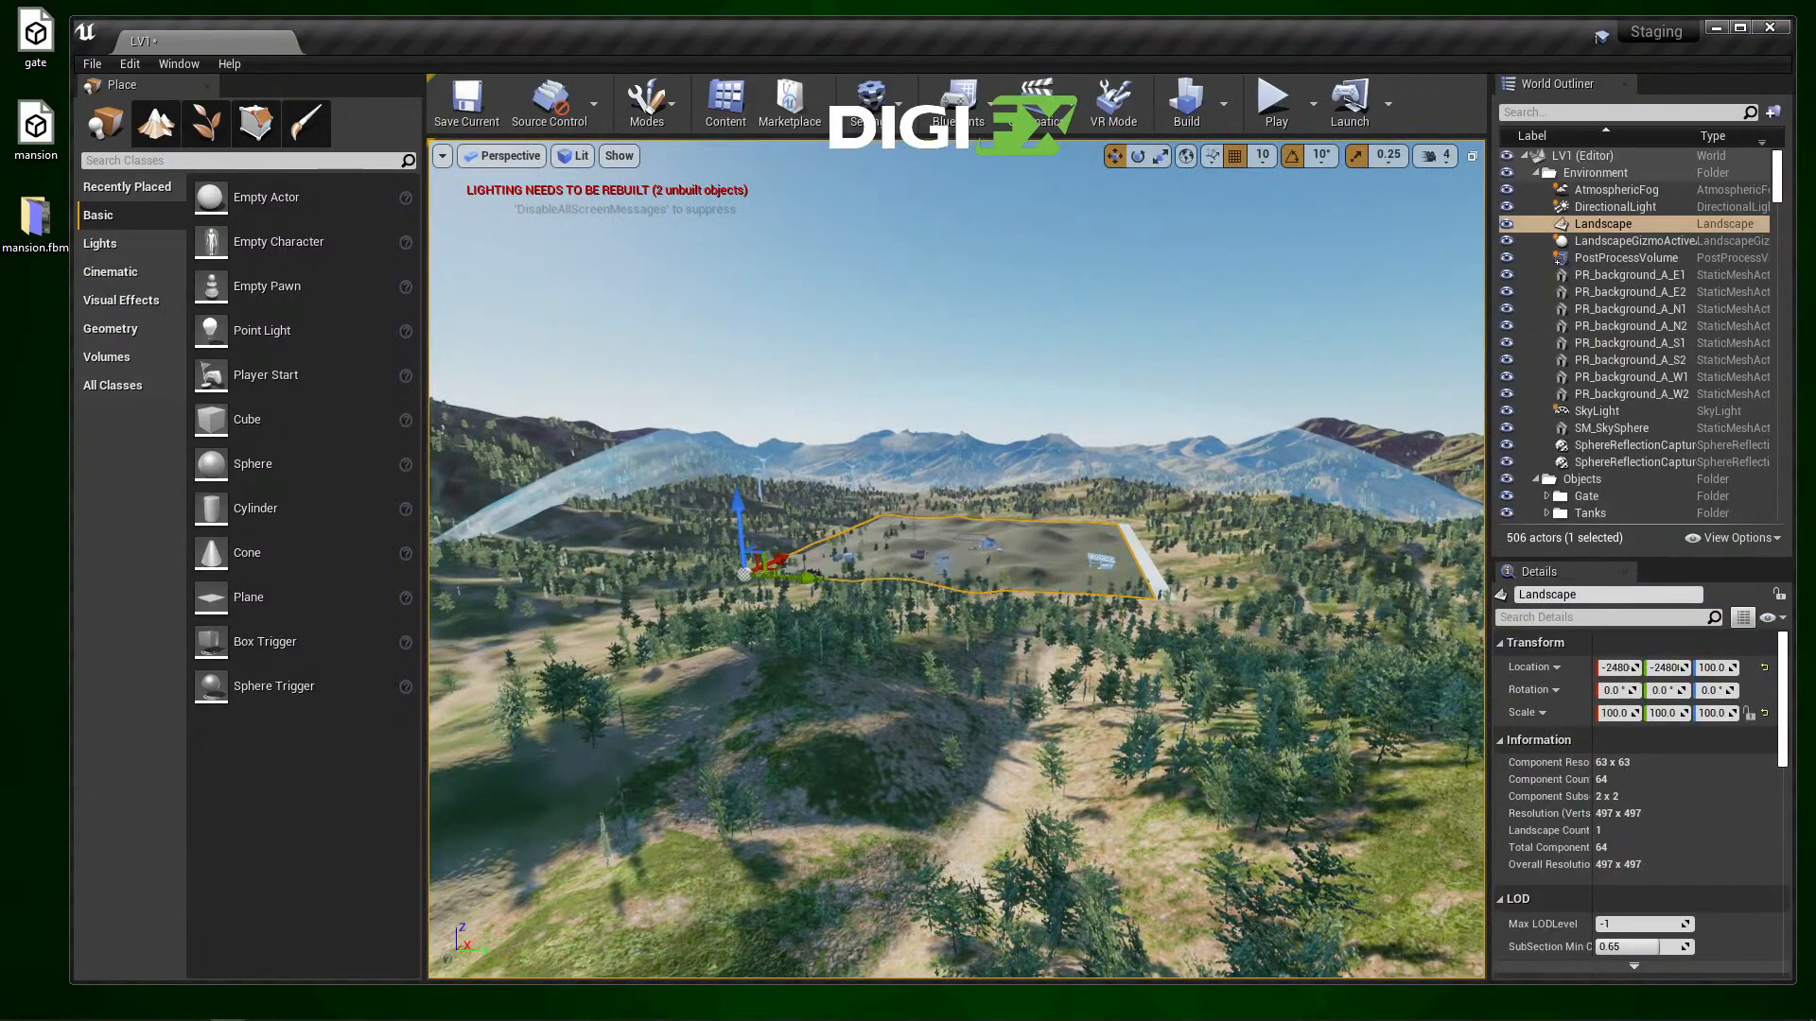
pyautogui.click(988, 545)
pyautogui.press('f')
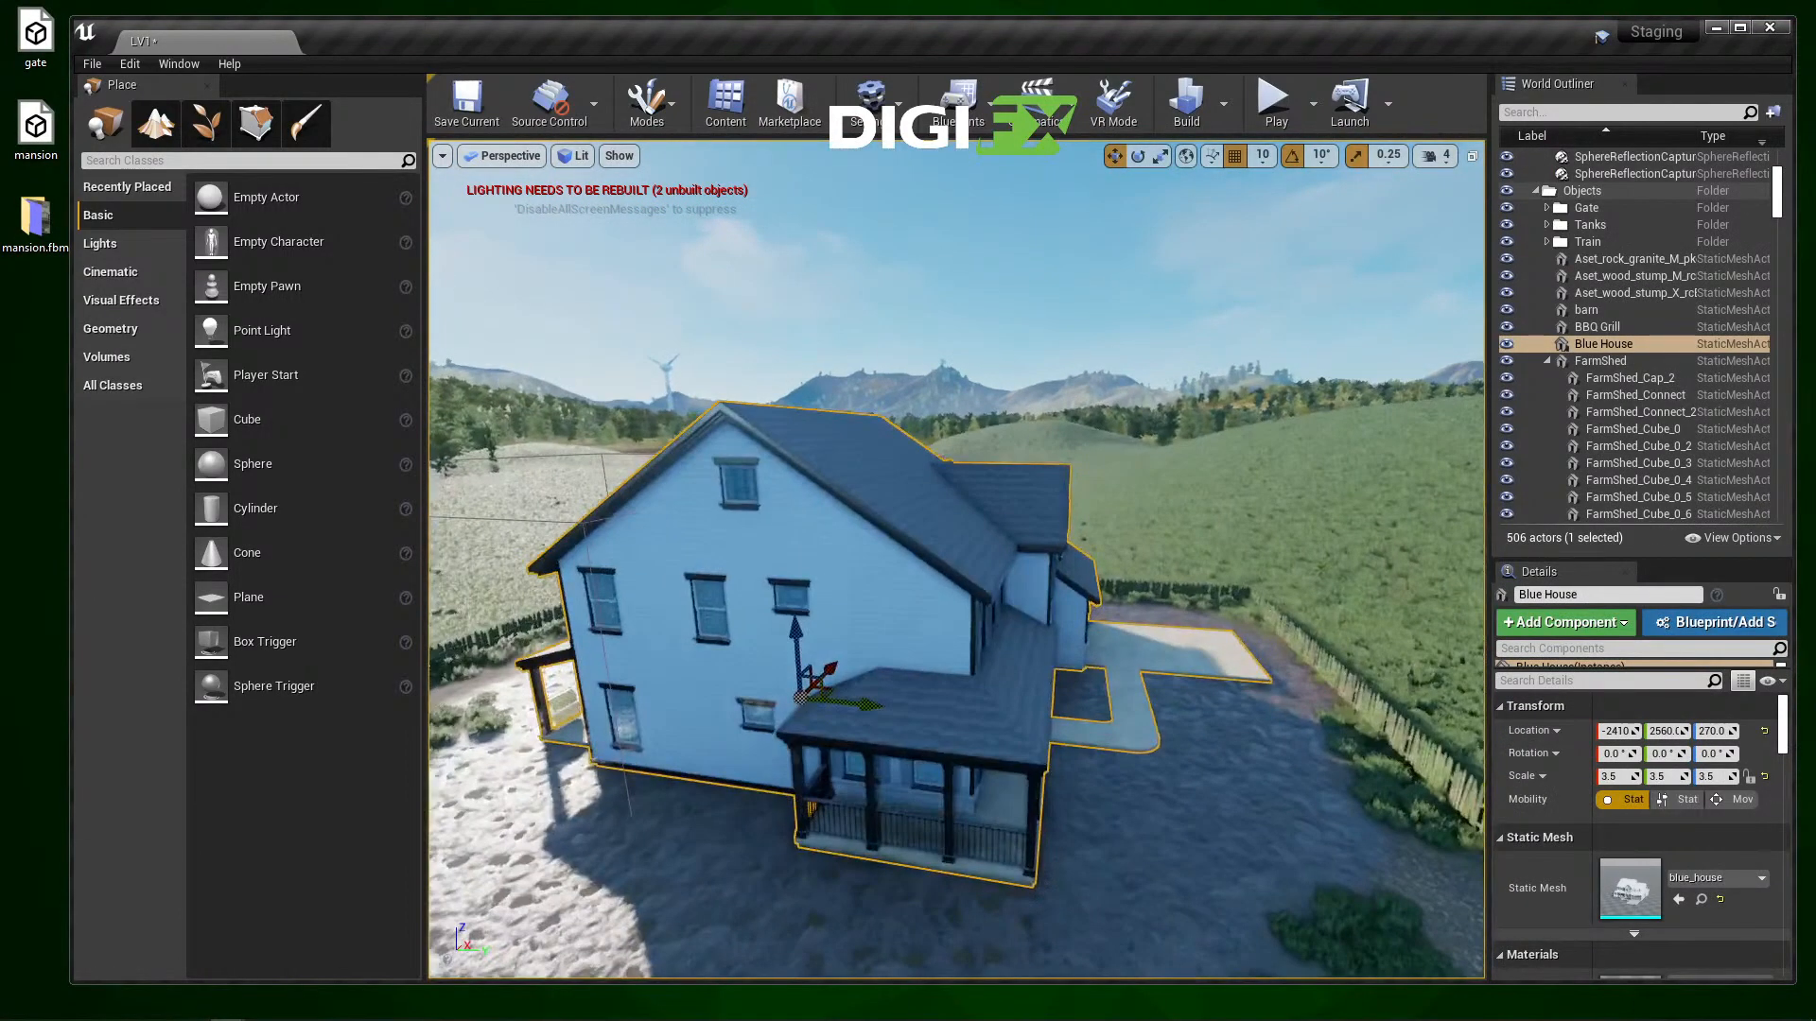
pyautogui.press('w')
pyautogui.moveTo(988, 544); pyautogui.dragTo(1239, 503, button='right')
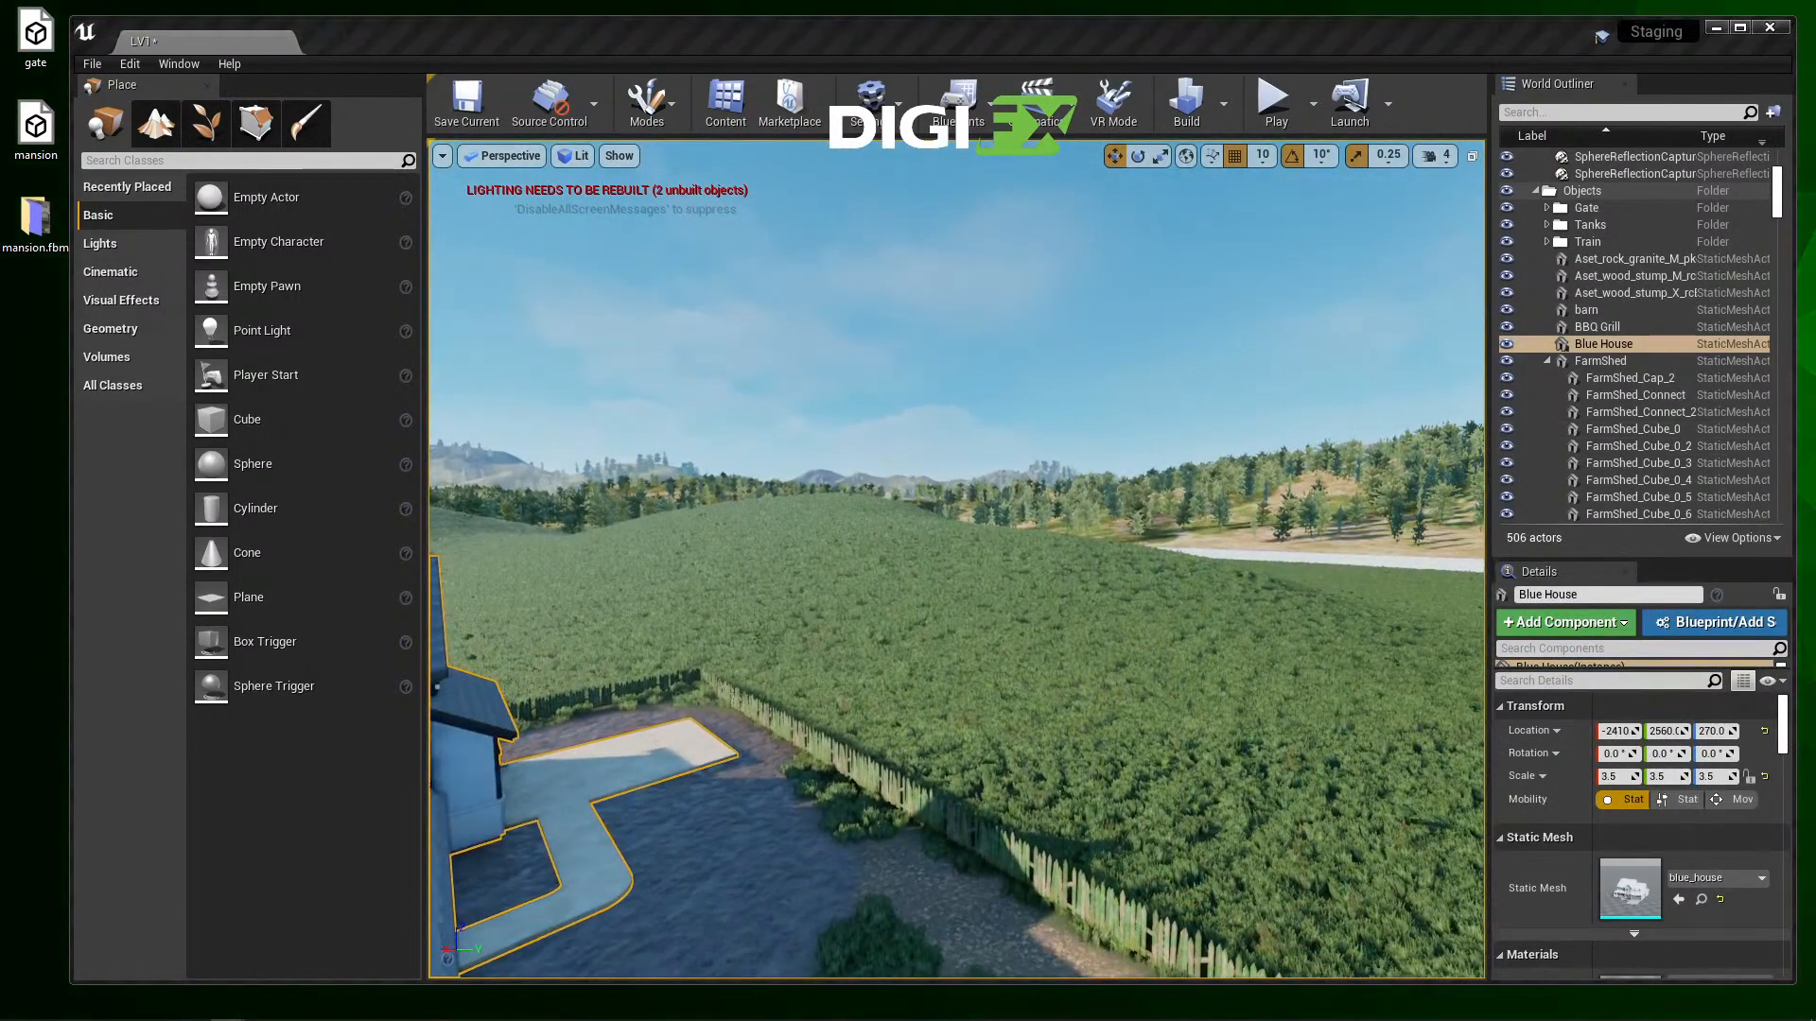
pyautogui.moveTo(1811, 473); pyautogui.dragTo(1209, 654)
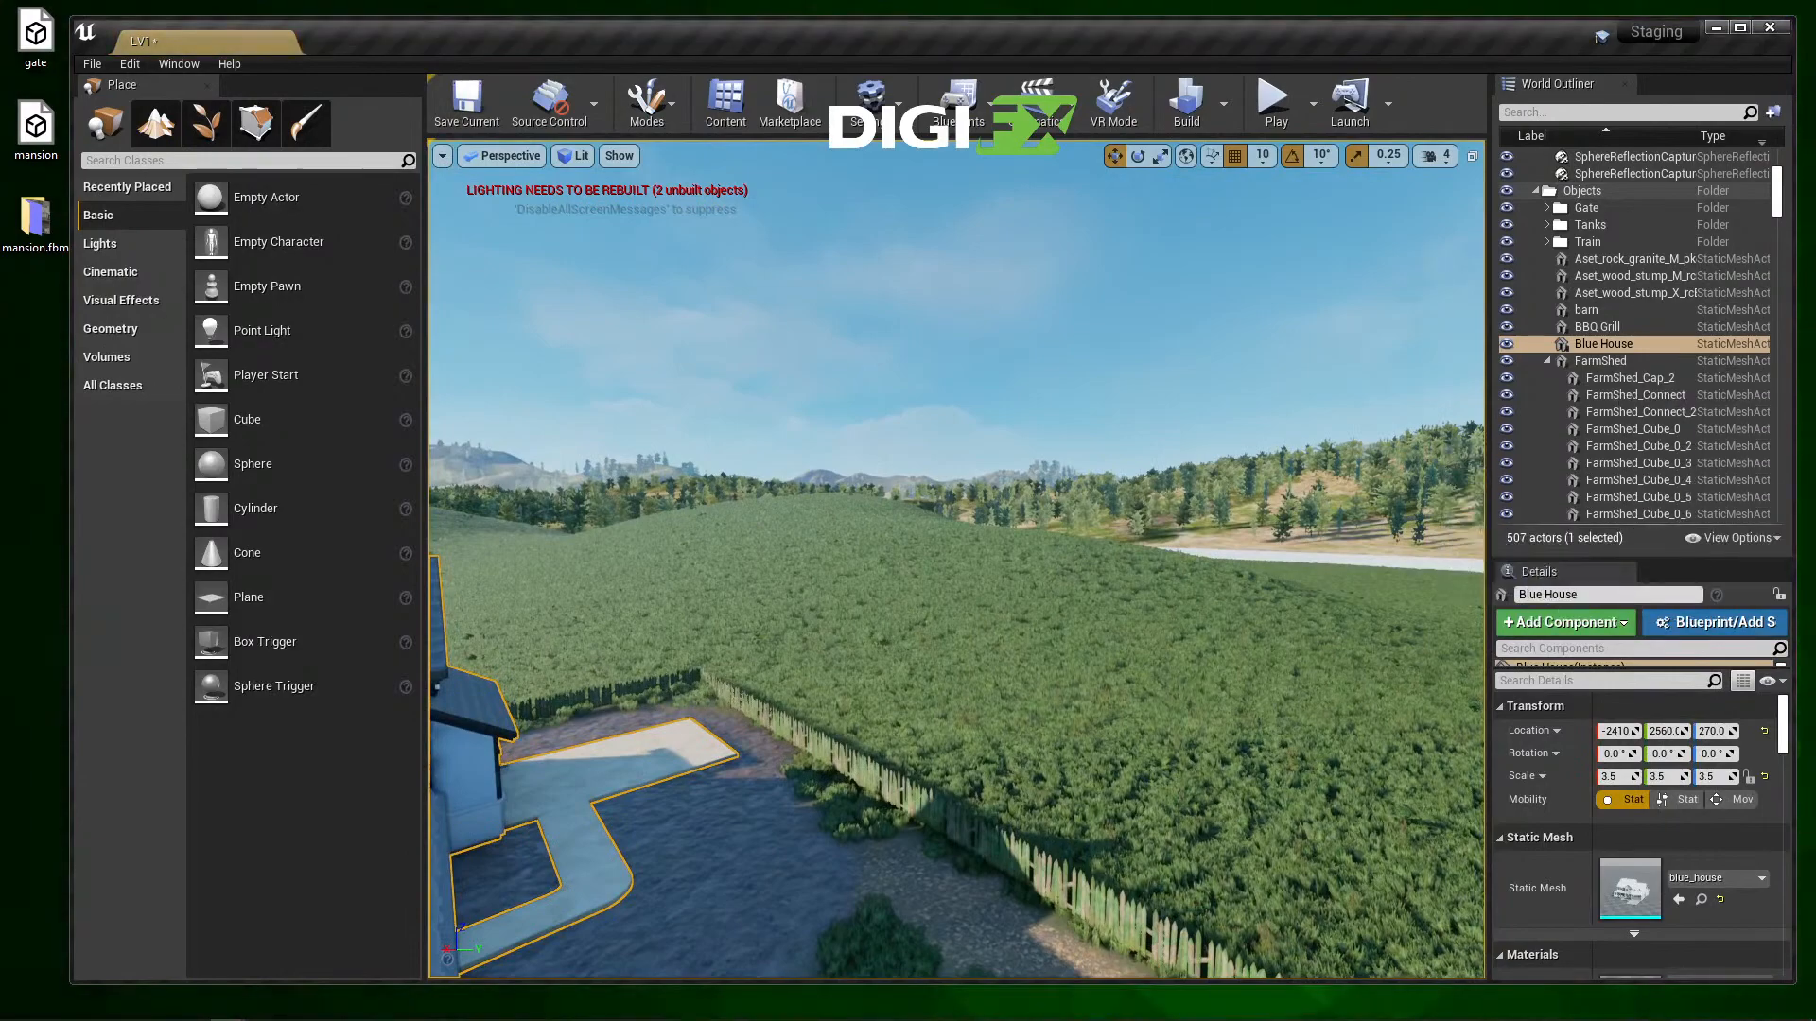
pyautogui.scroll(-1, 1209, 615)
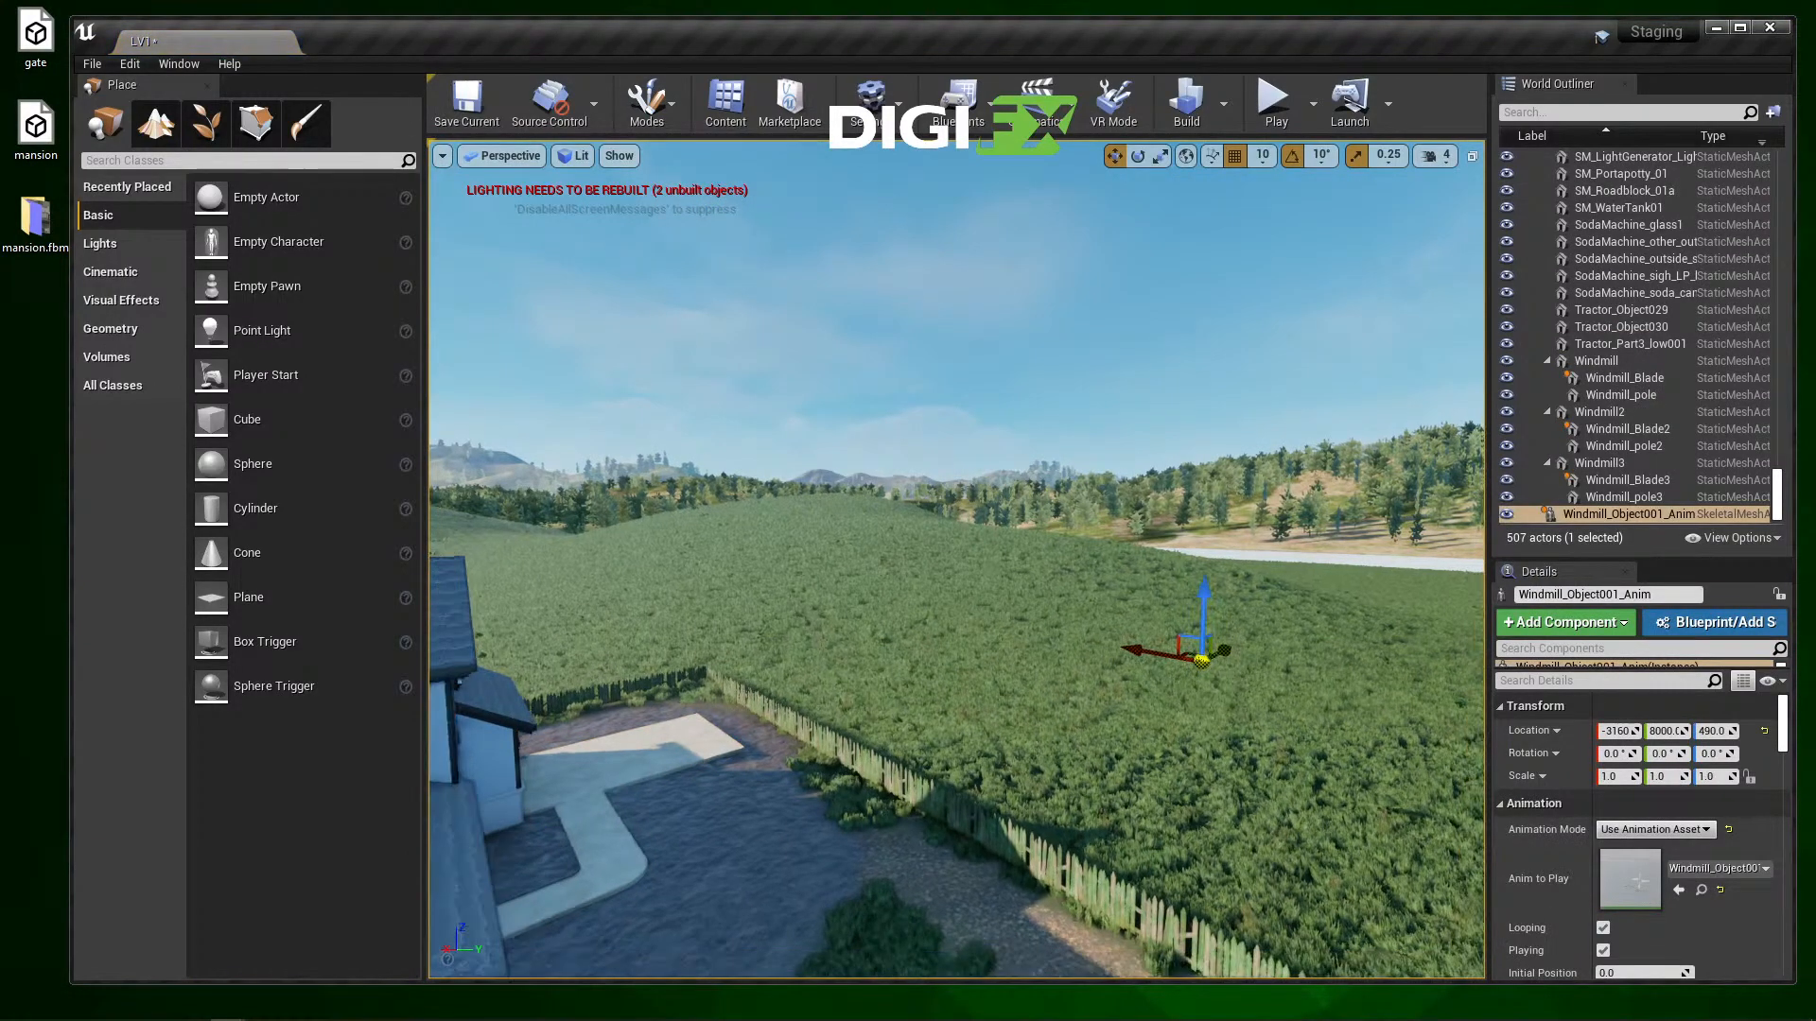
# Step: Scale the animated windmill blades uniformly to 34.5, focus on them and view them from closer up
pyautogui.press('r')
pyautogui.moveTo(1201, 658); pyautogui.dragTo(1288, 556)
pyautogui.press('f')
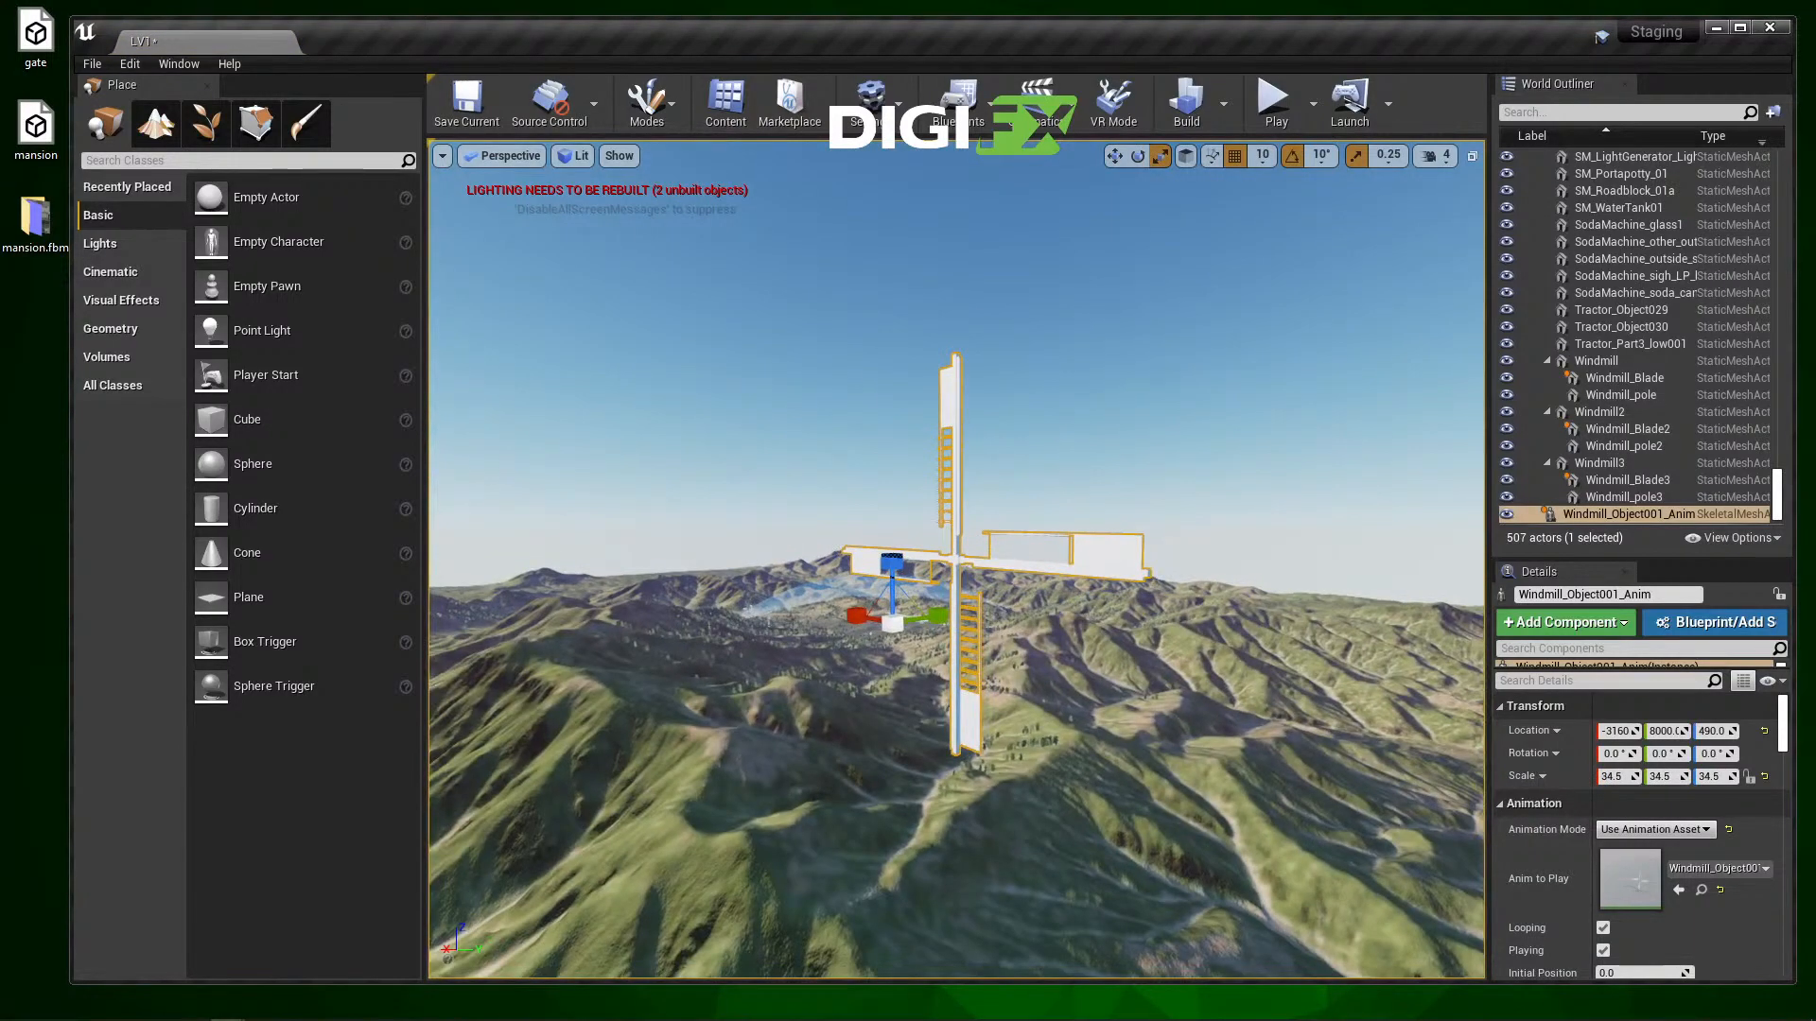
pyautogui.moveTo(1288, 556); pyautogui.dragTo(1329, 574, button='right')
pyautogui.press('w')
pyautogui.press('a')
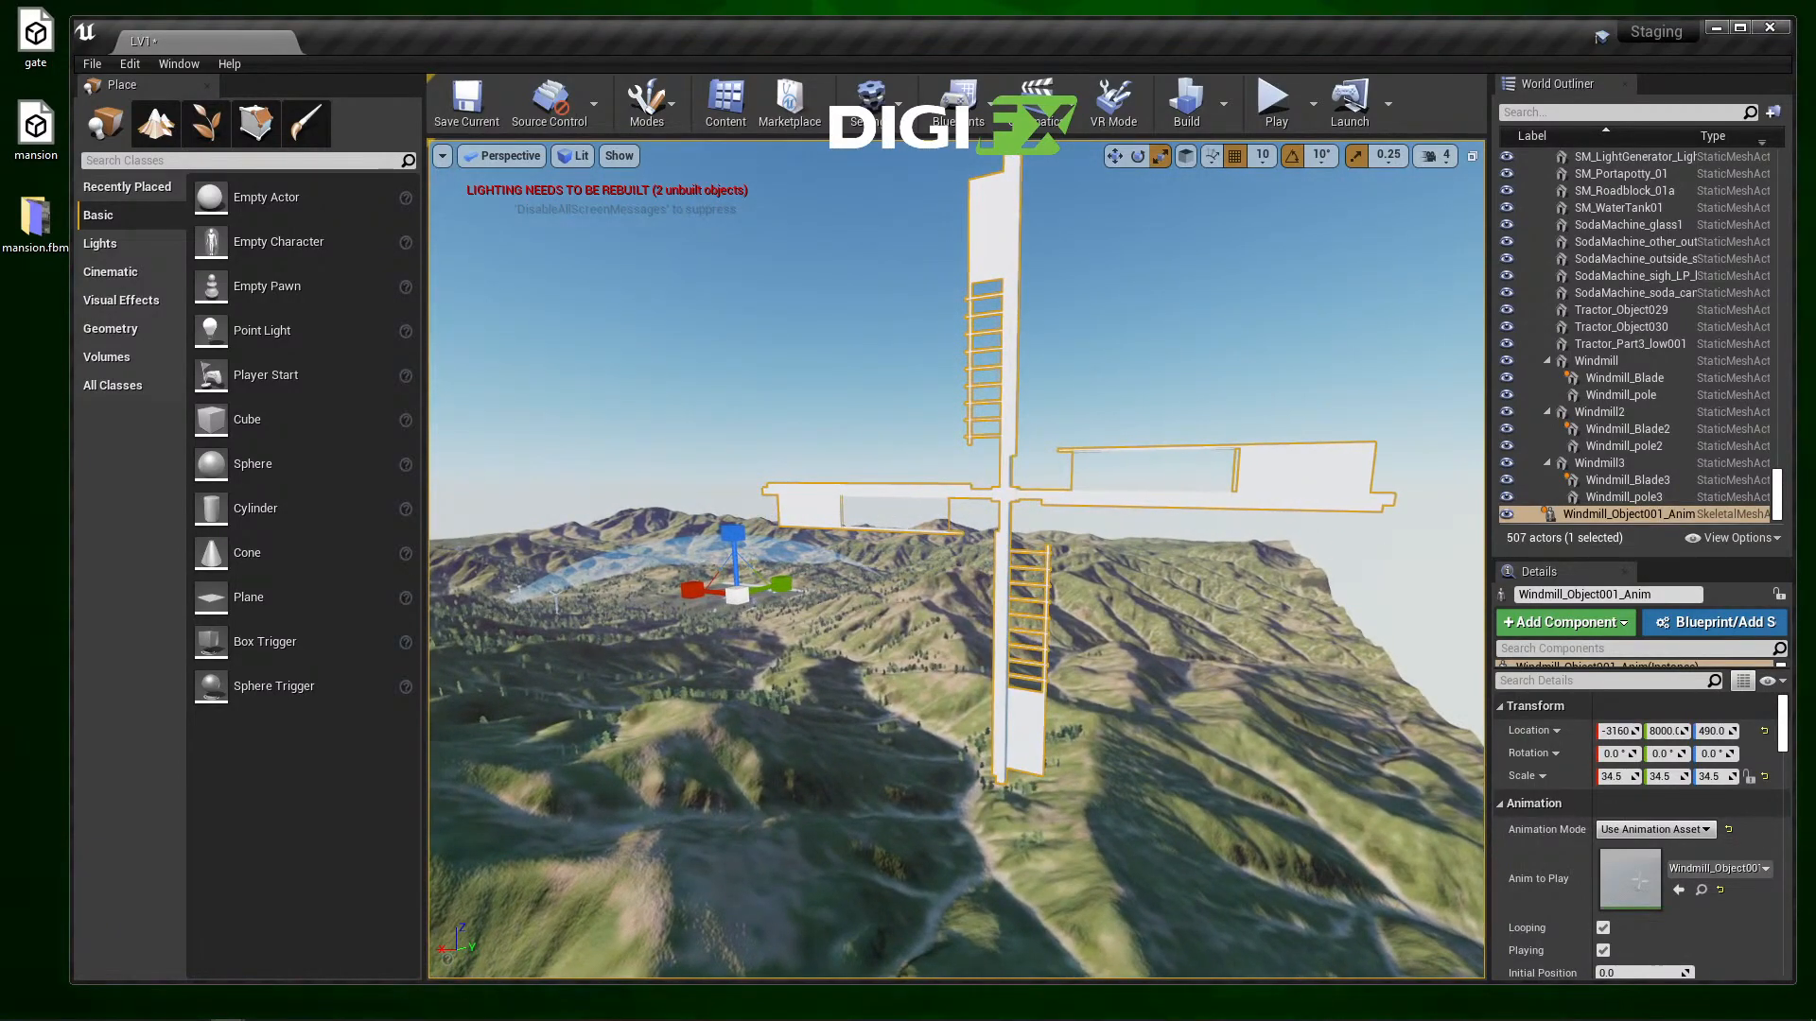
# Step: Play-test the level, add the Windmill_Object_Anim asset on the hilltop and play-test again to check the blade animations
pyautogui.click(1276, 99)
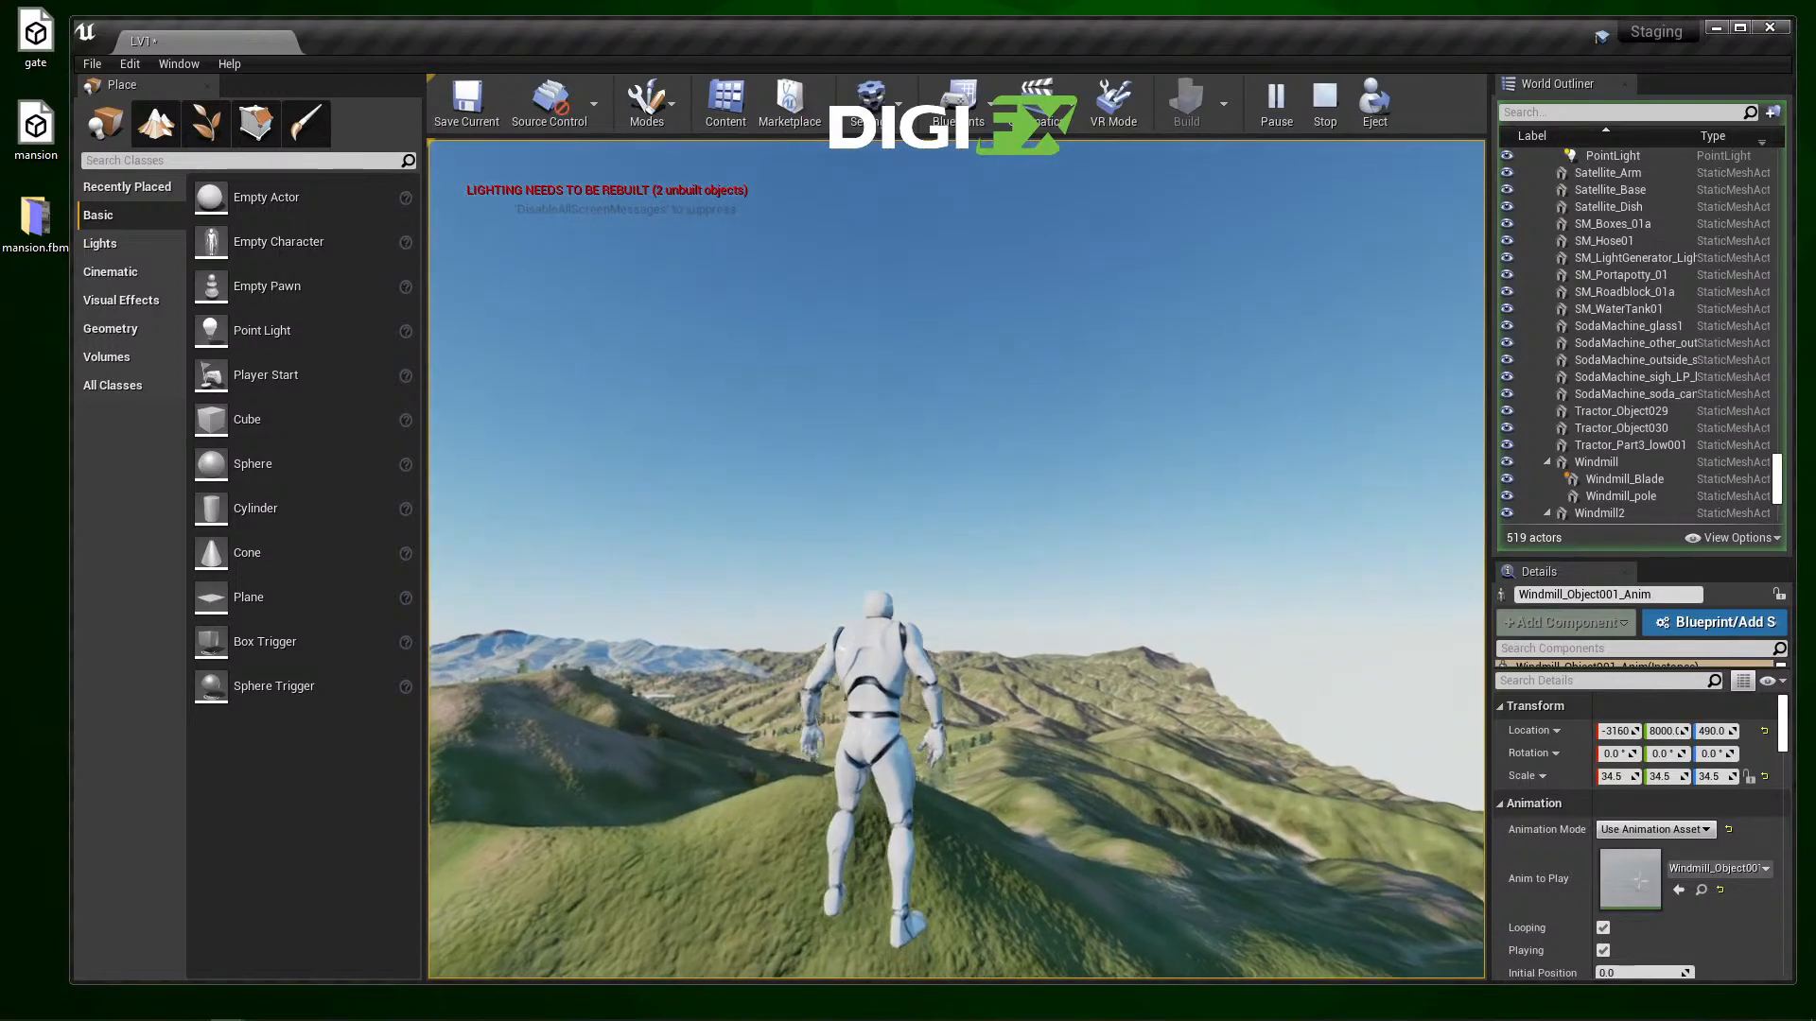
pyautogui.press('Escape')
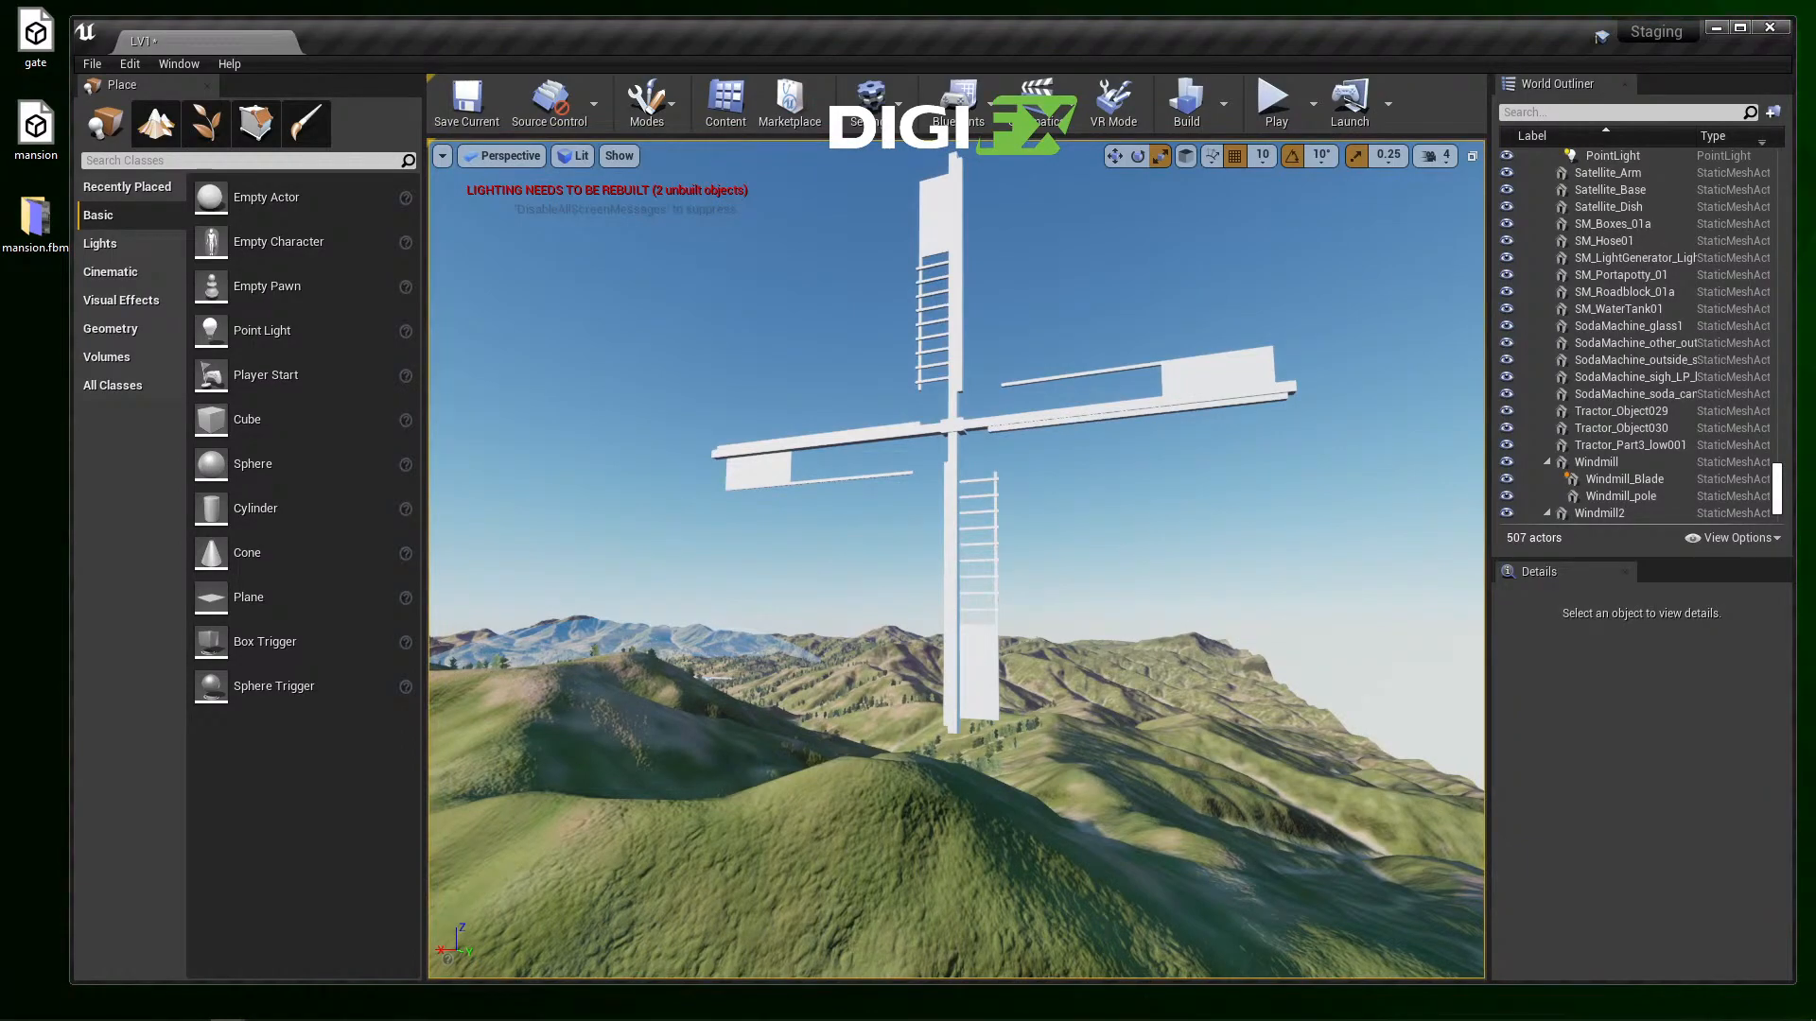
pyautogui.moveTo(1814, 416); pyautogui.dragTo(819, 868)
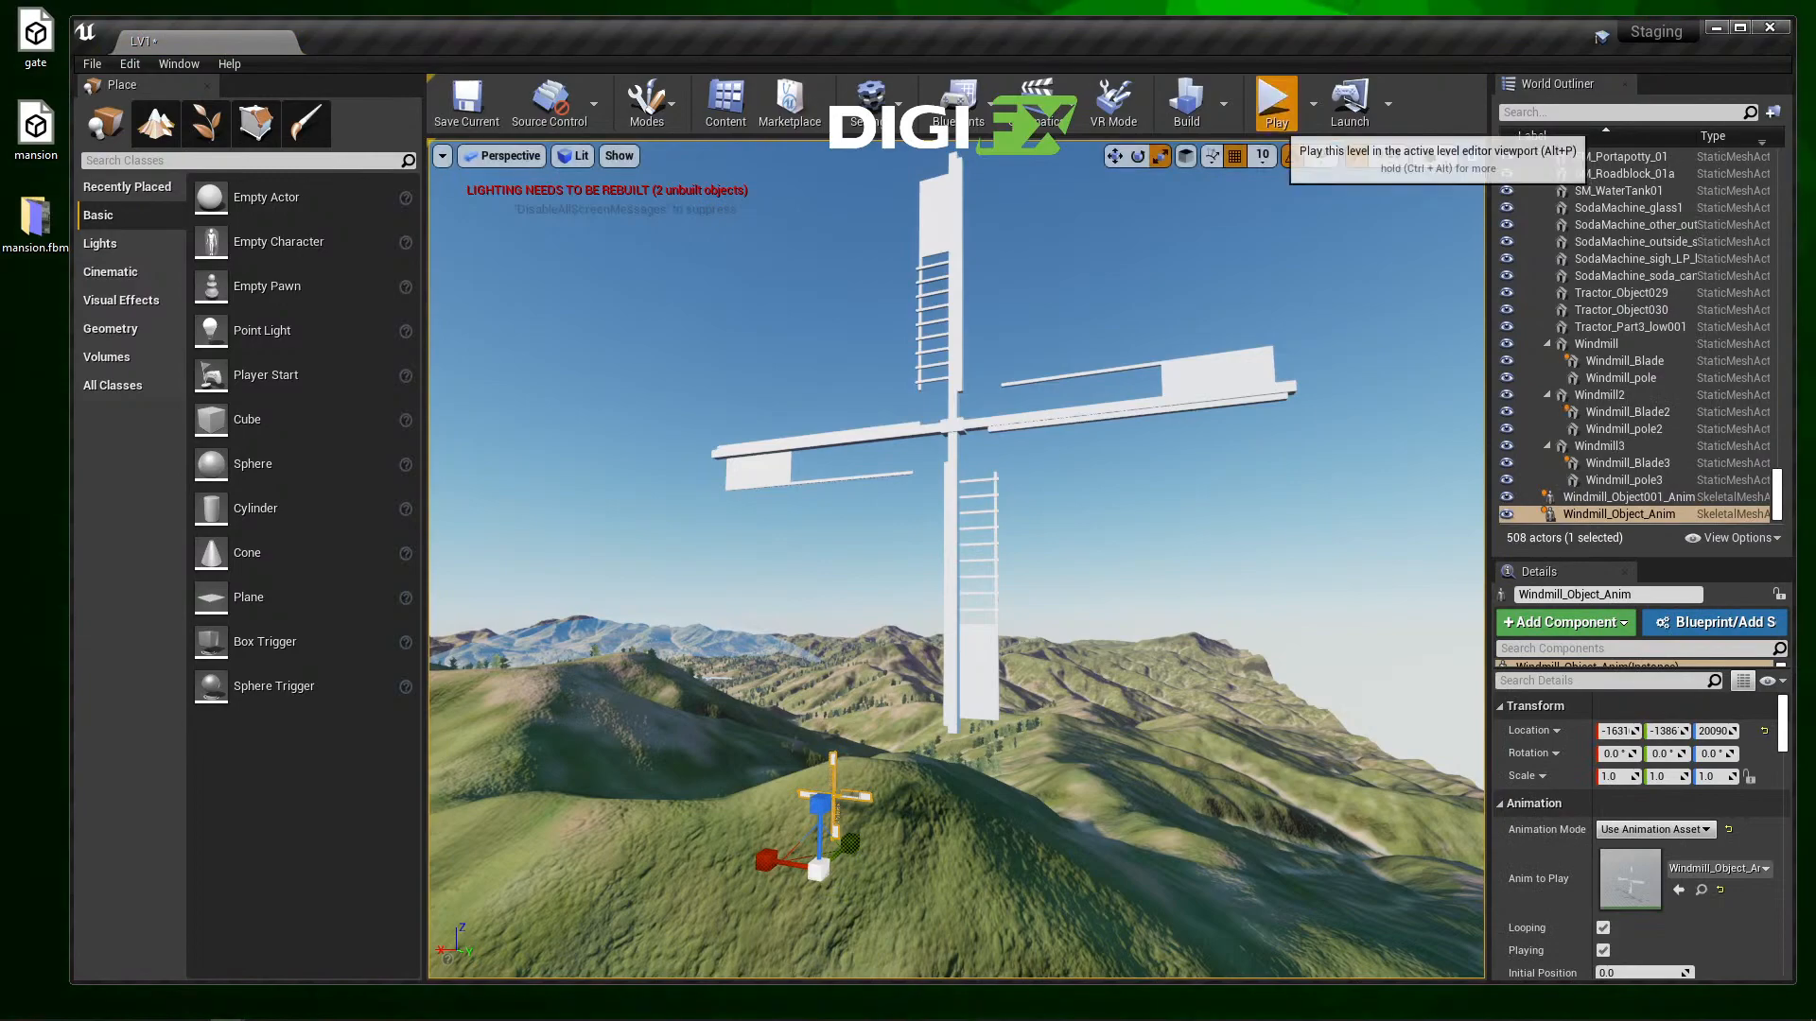
pyautogui.click(1273, 99)
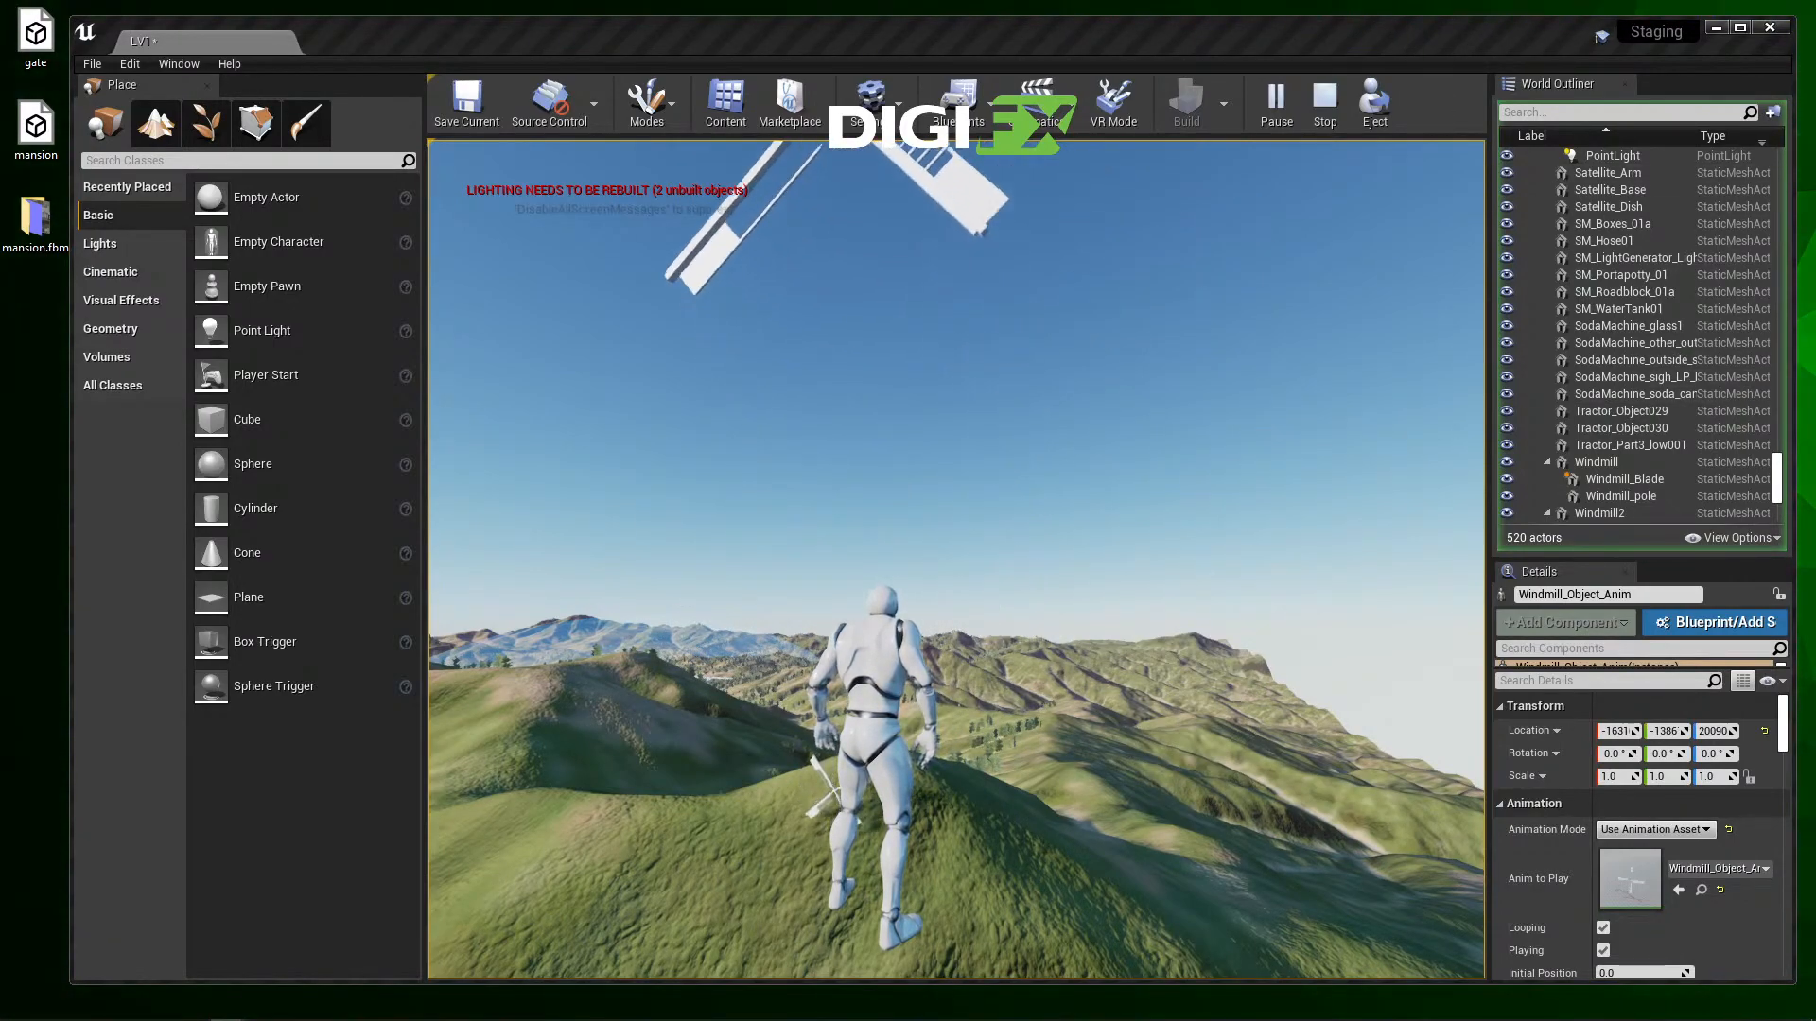
pyautogui.press('Escape')
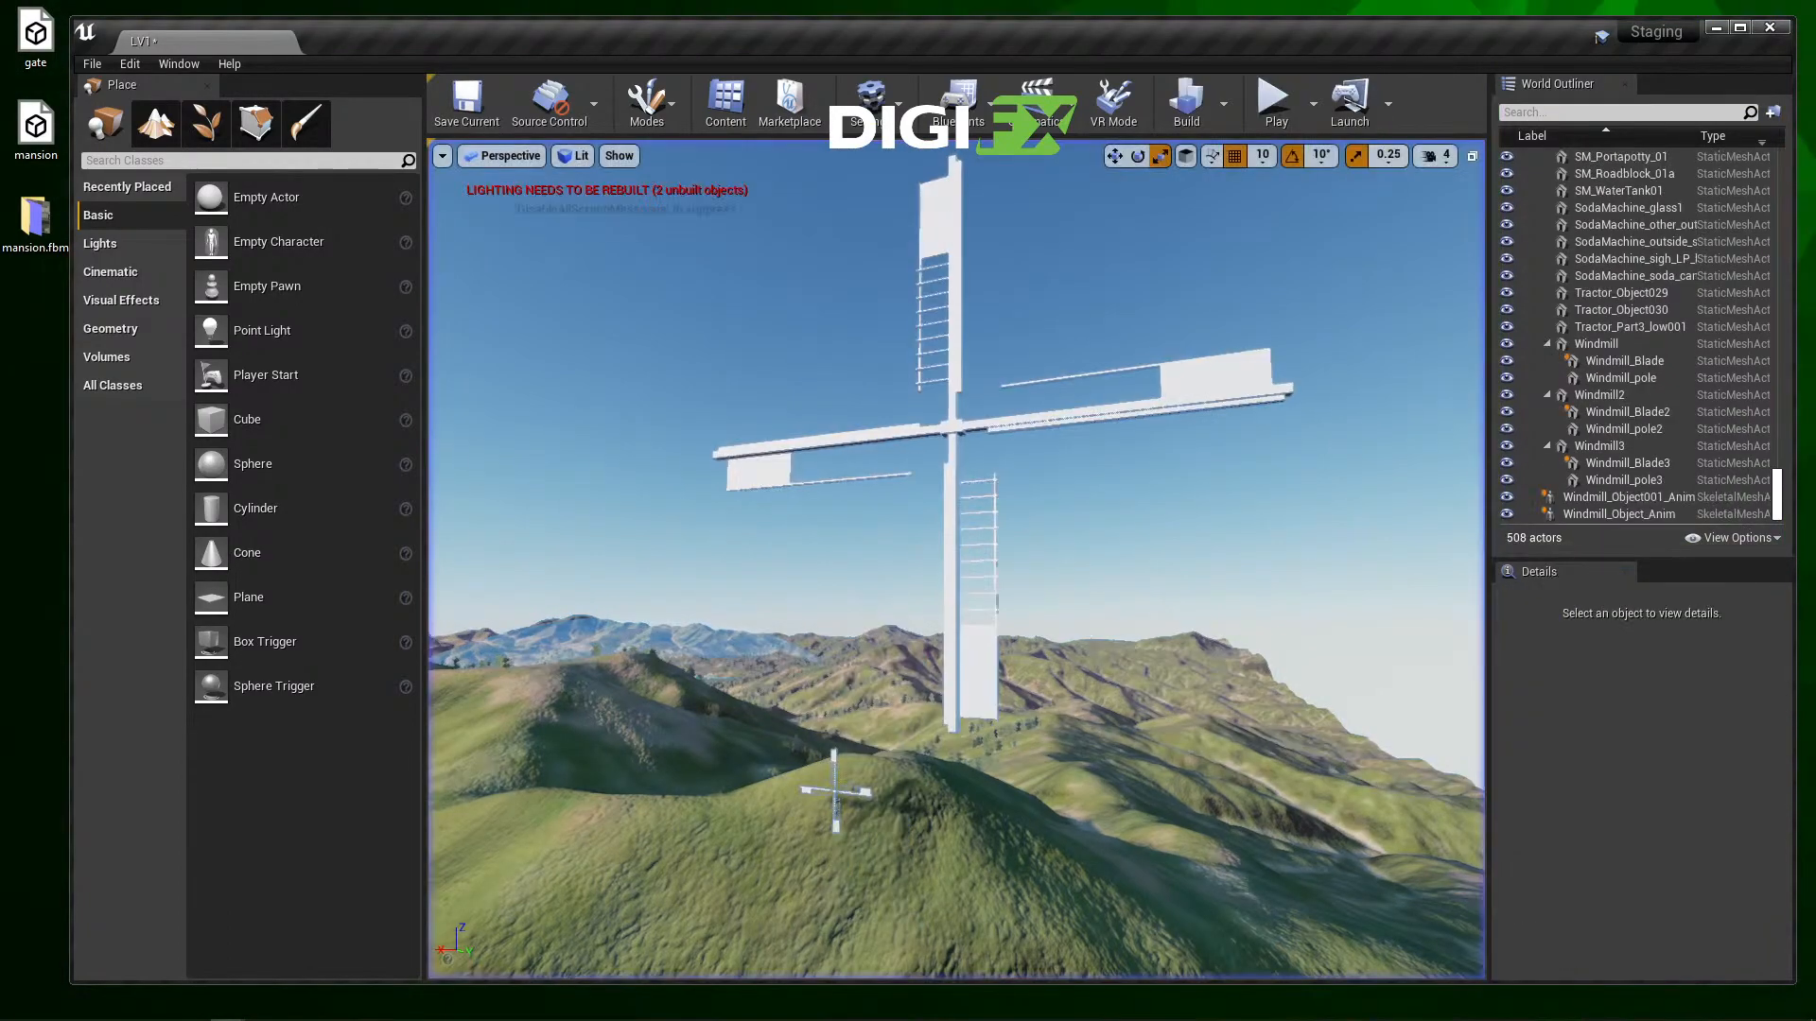
# Step: Collapse the Environment and Objects folders and delete the Windmill_Object001_Anim and Windmill_Object_Anim actors from the level
pyautogui.scroll(20, 1645, 242)
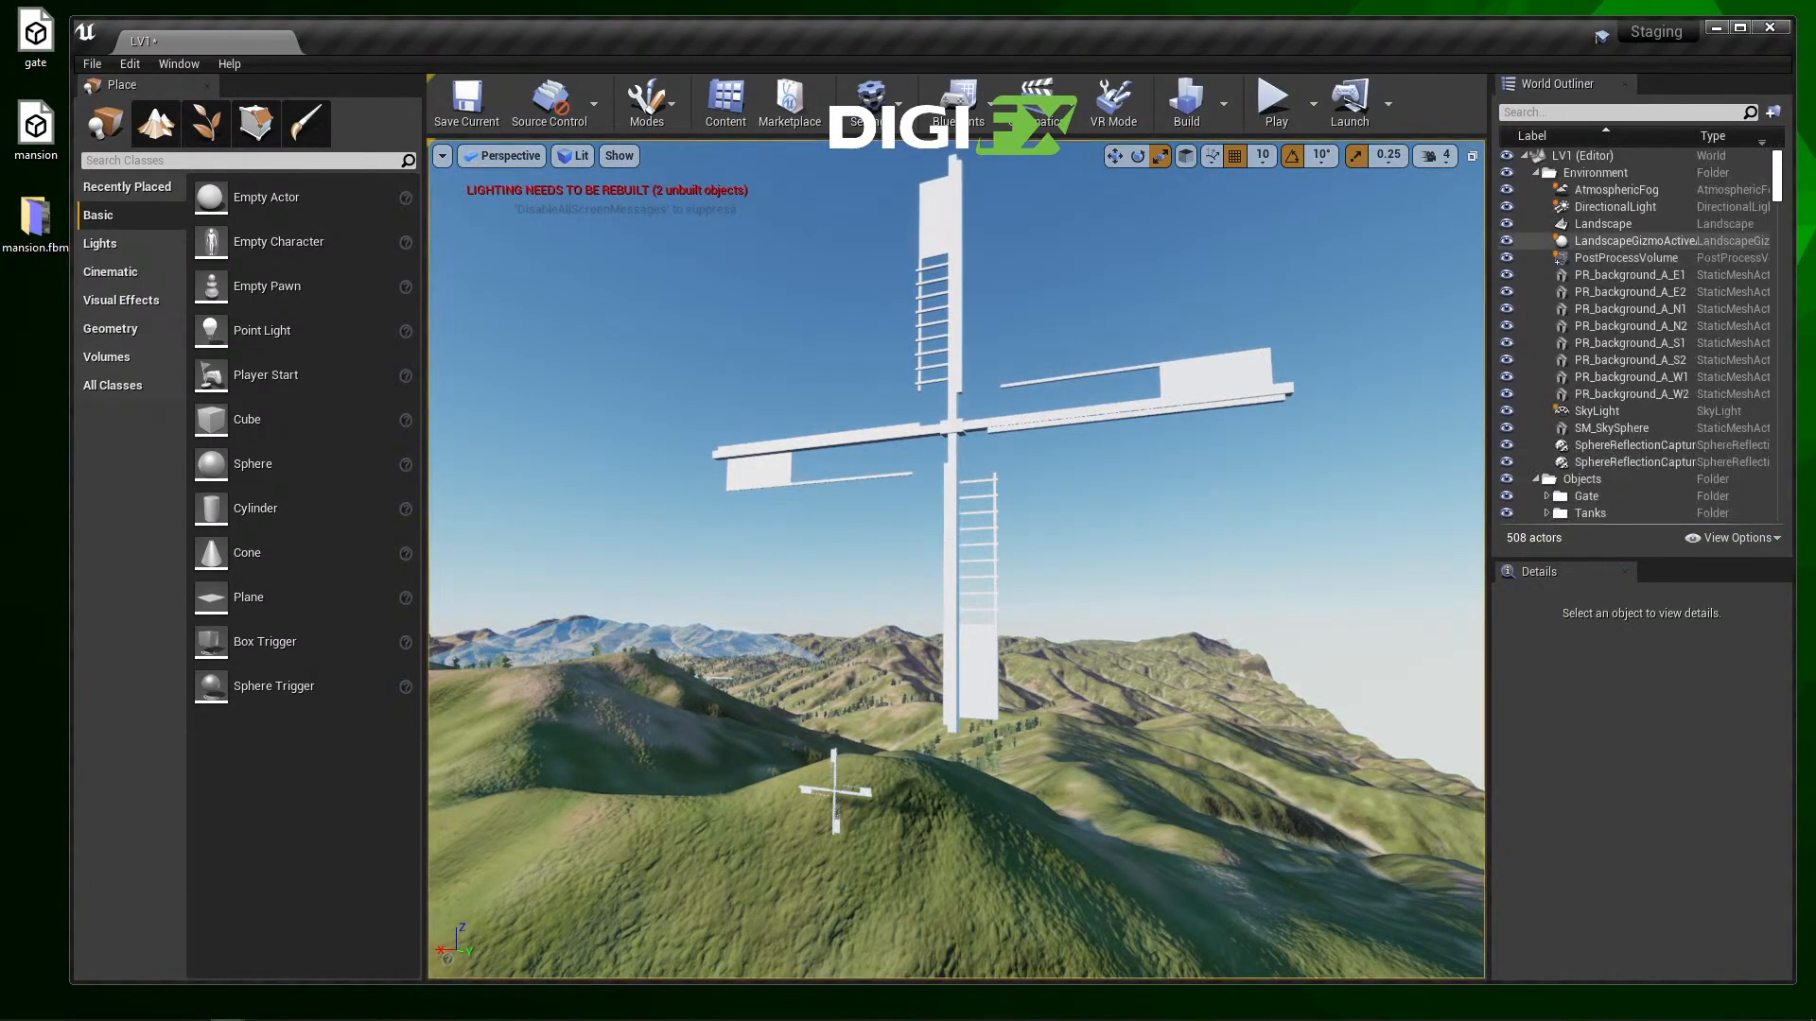
pyautogui.click(1536, 172)
pyautogui.click(1536, 189)
pyautogui.click(1618, 224)
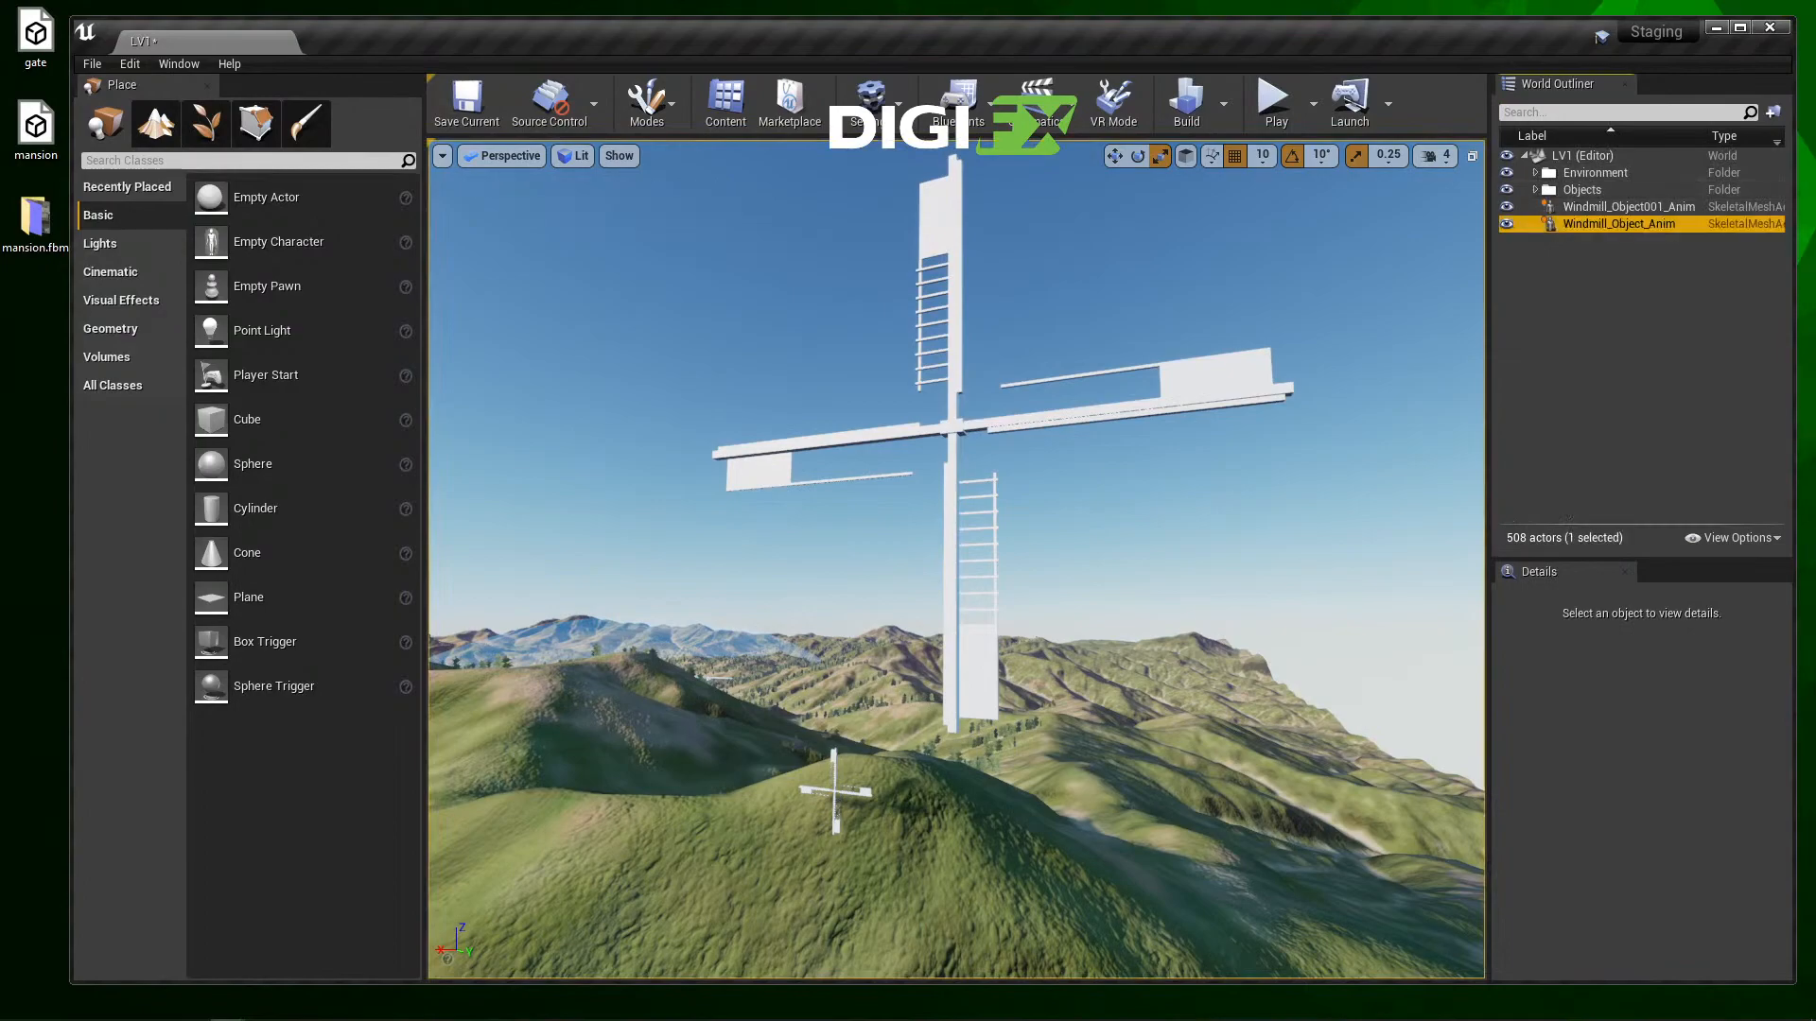
pyautogui.keyDown('shift'); pyautogui.click(1618, 206); pyautogui.keyUp('shift')
pyautogui.press('Delete')
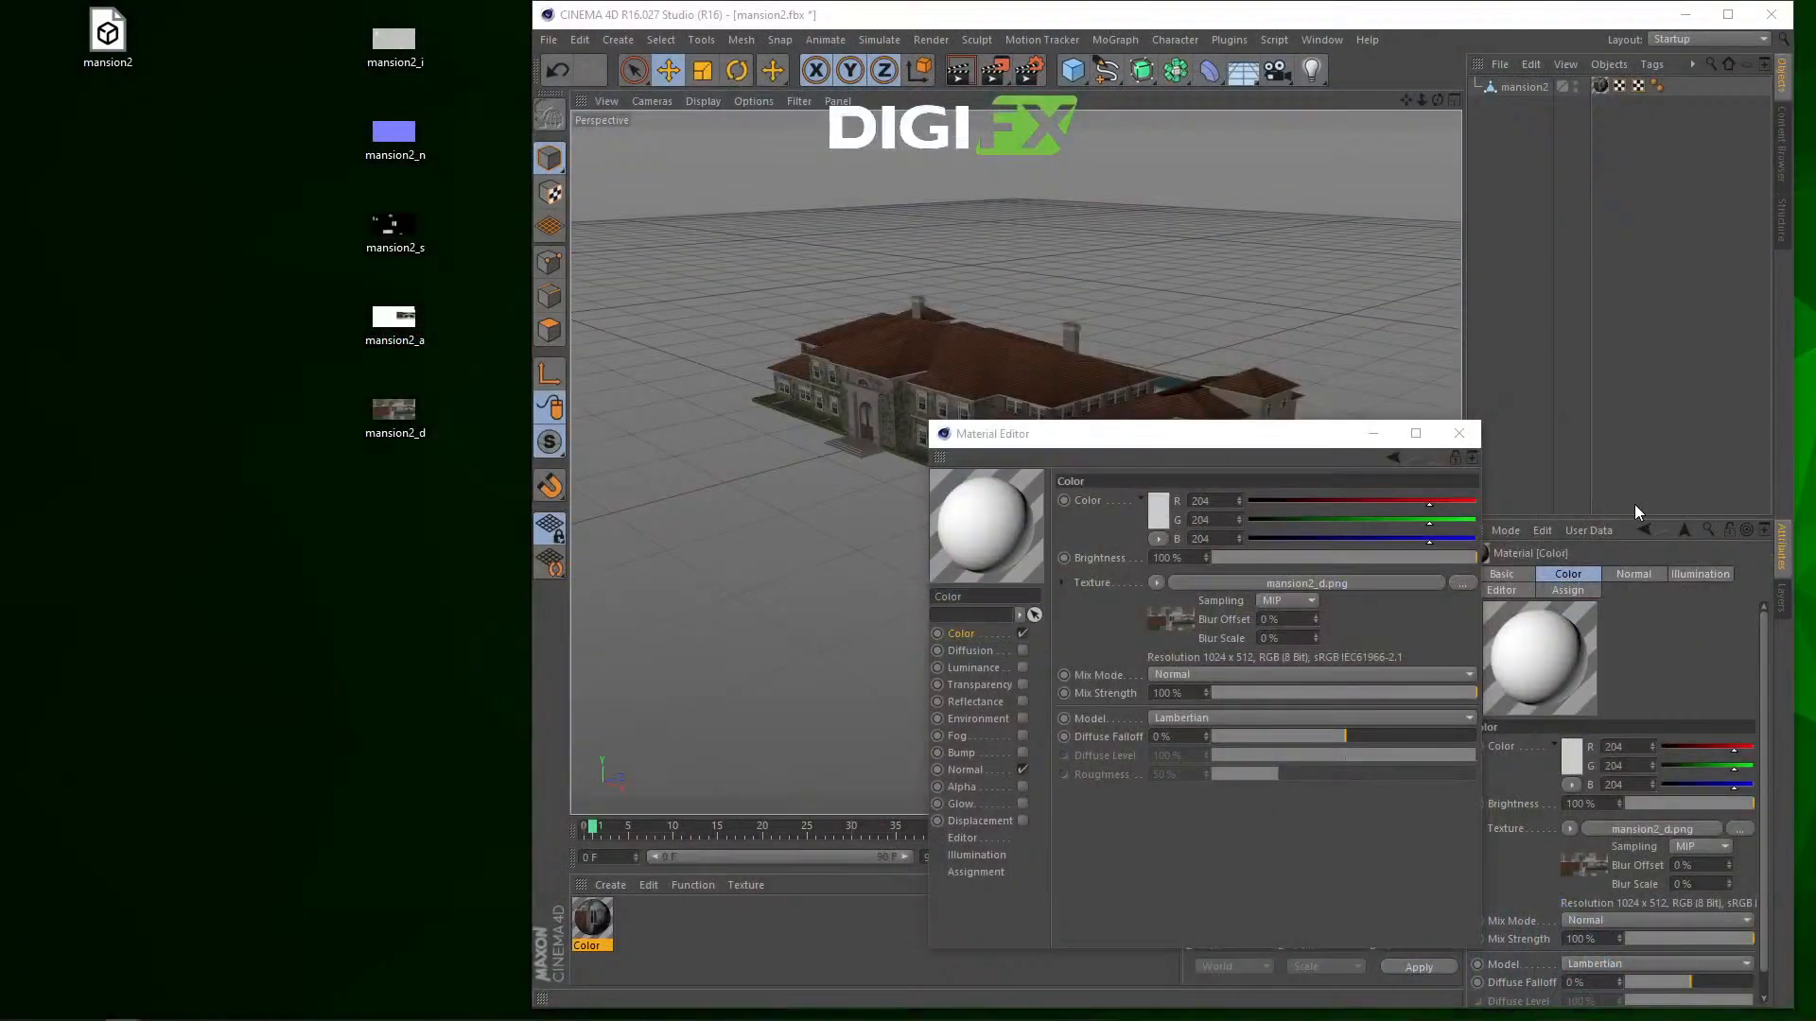
# Step: Switch to Cinema 4D, close the mansion's Material Editor and open Windmill.fbx with its animation take
pyautogui.click(1460, 433)
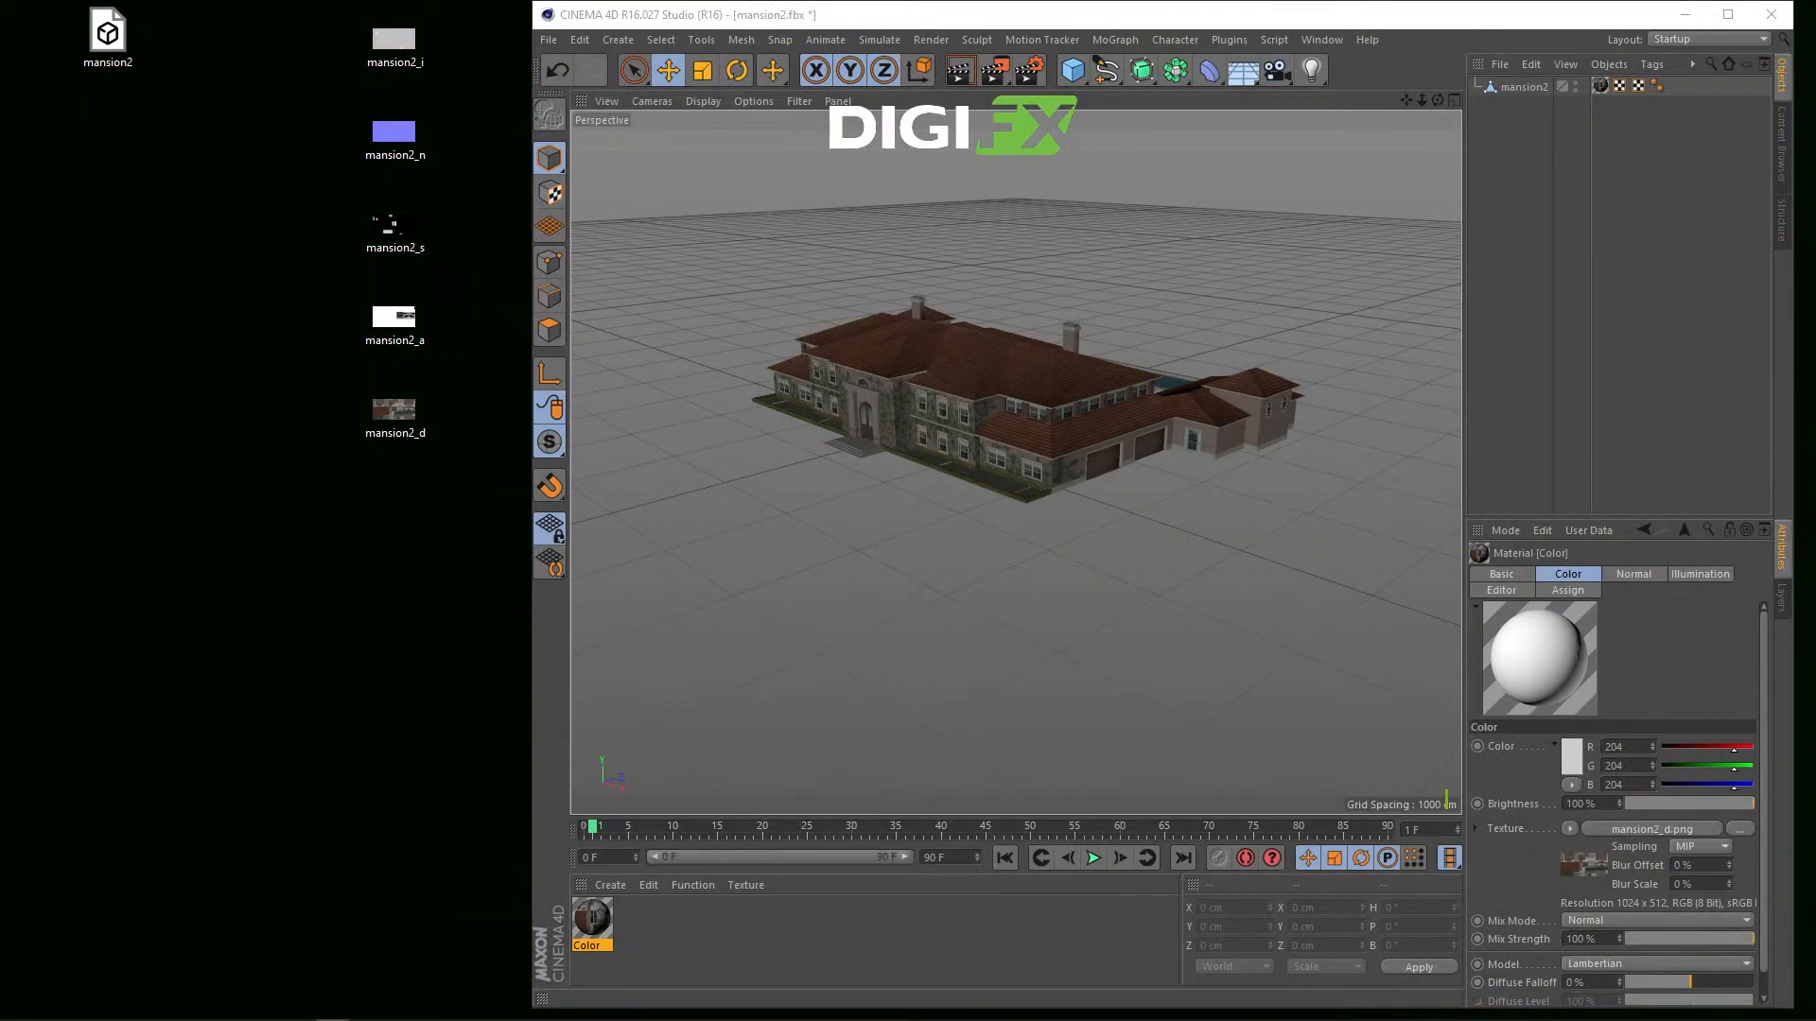
pyautogui.click(1009, 541)
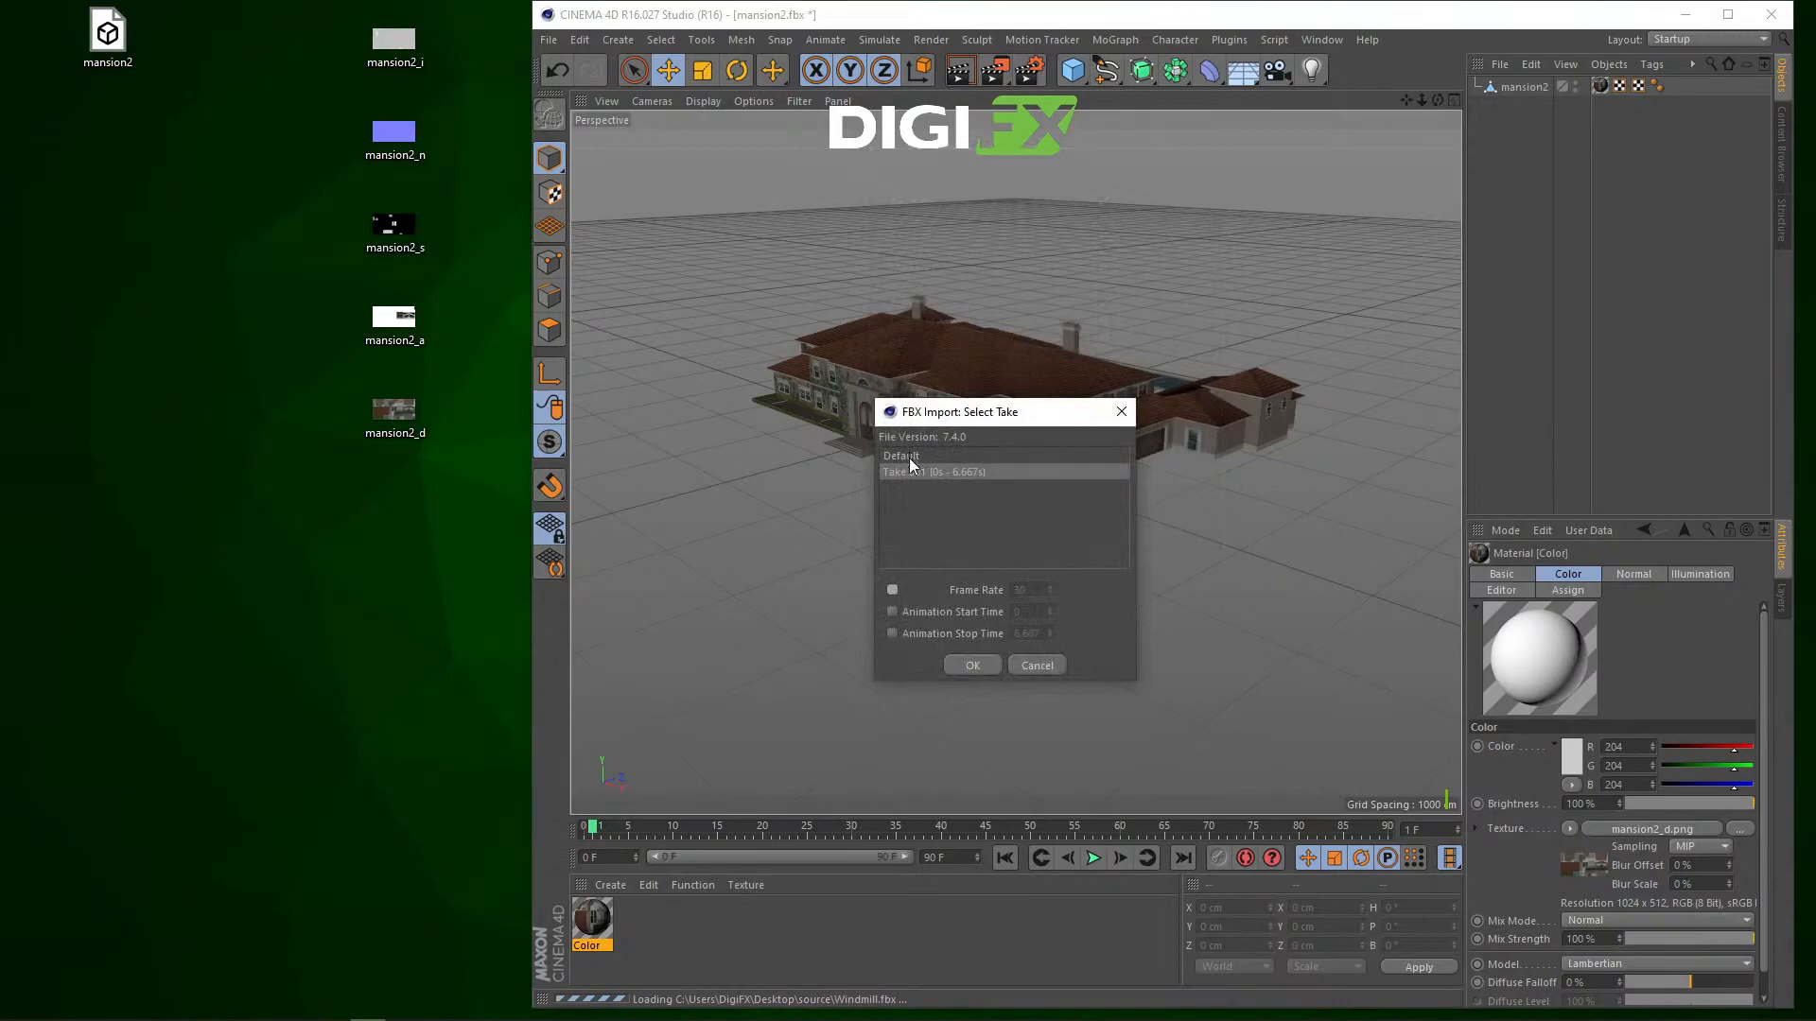
pyautogui.click(970, 666)
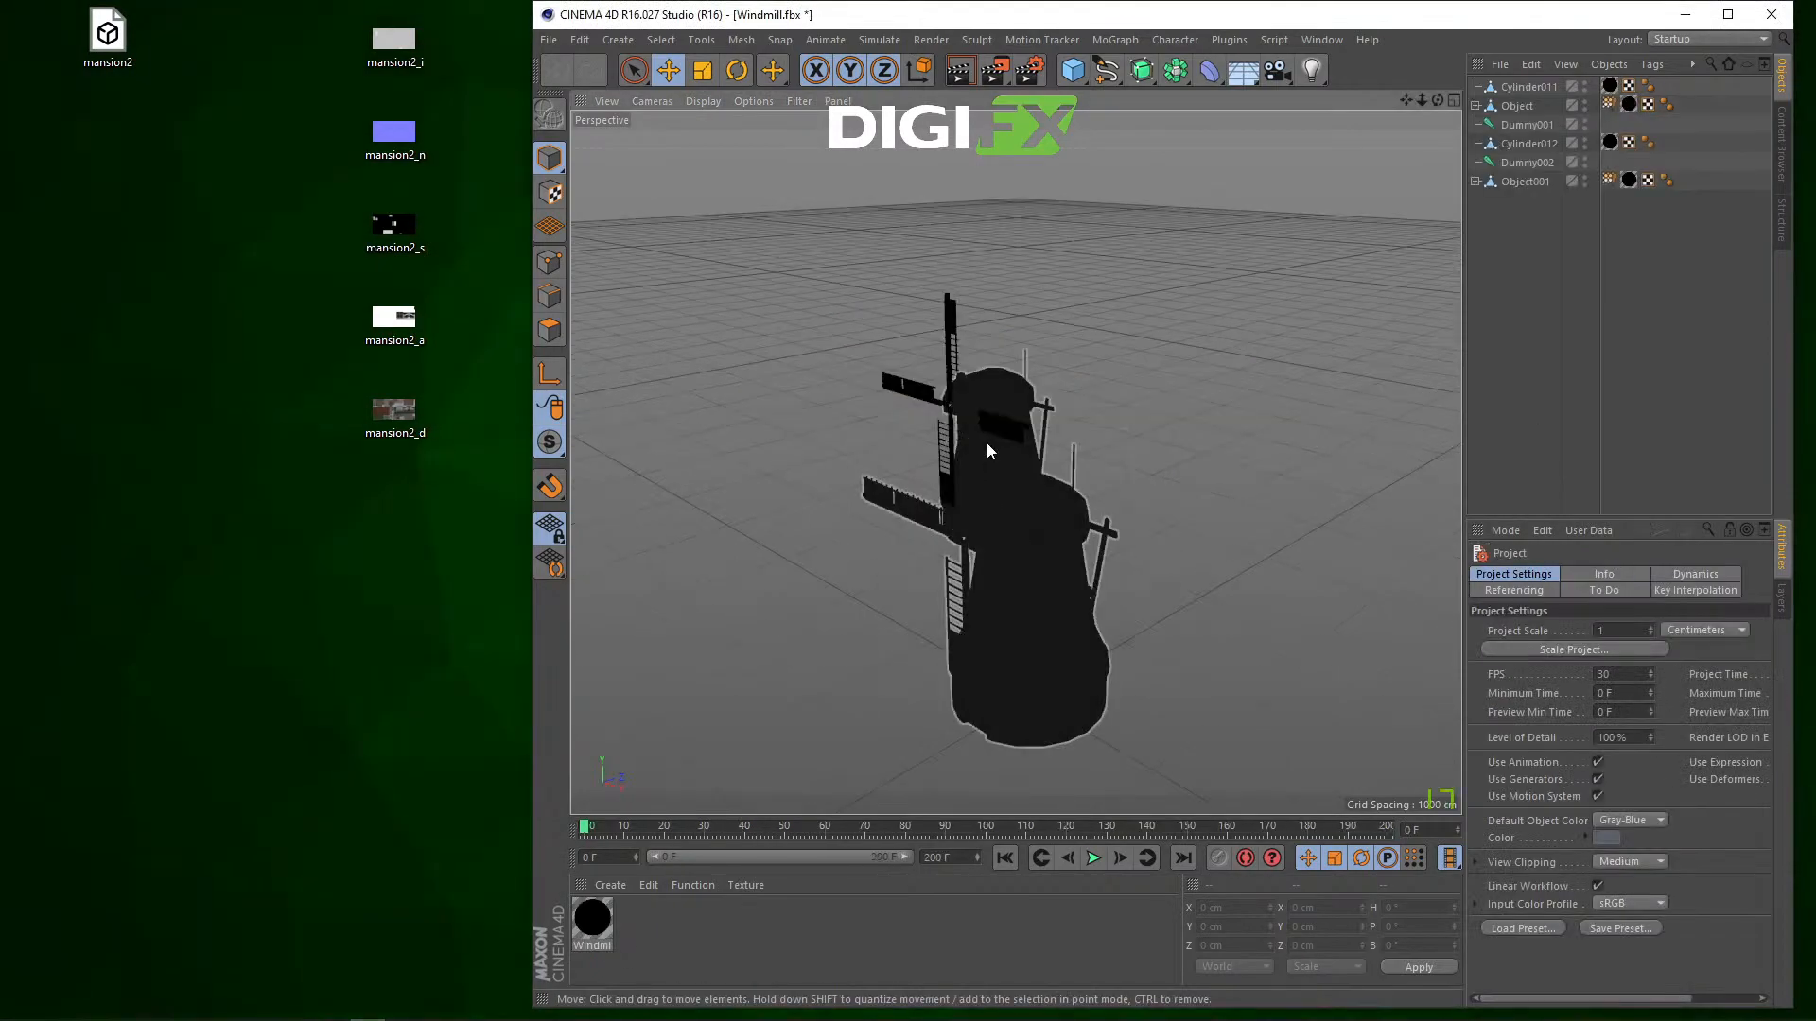
# Step: Identify which objects belong to each windmill and delete the rear one's Cylinder012, Dummy002 and Object001
pyautogui.rightClick(830, 584)
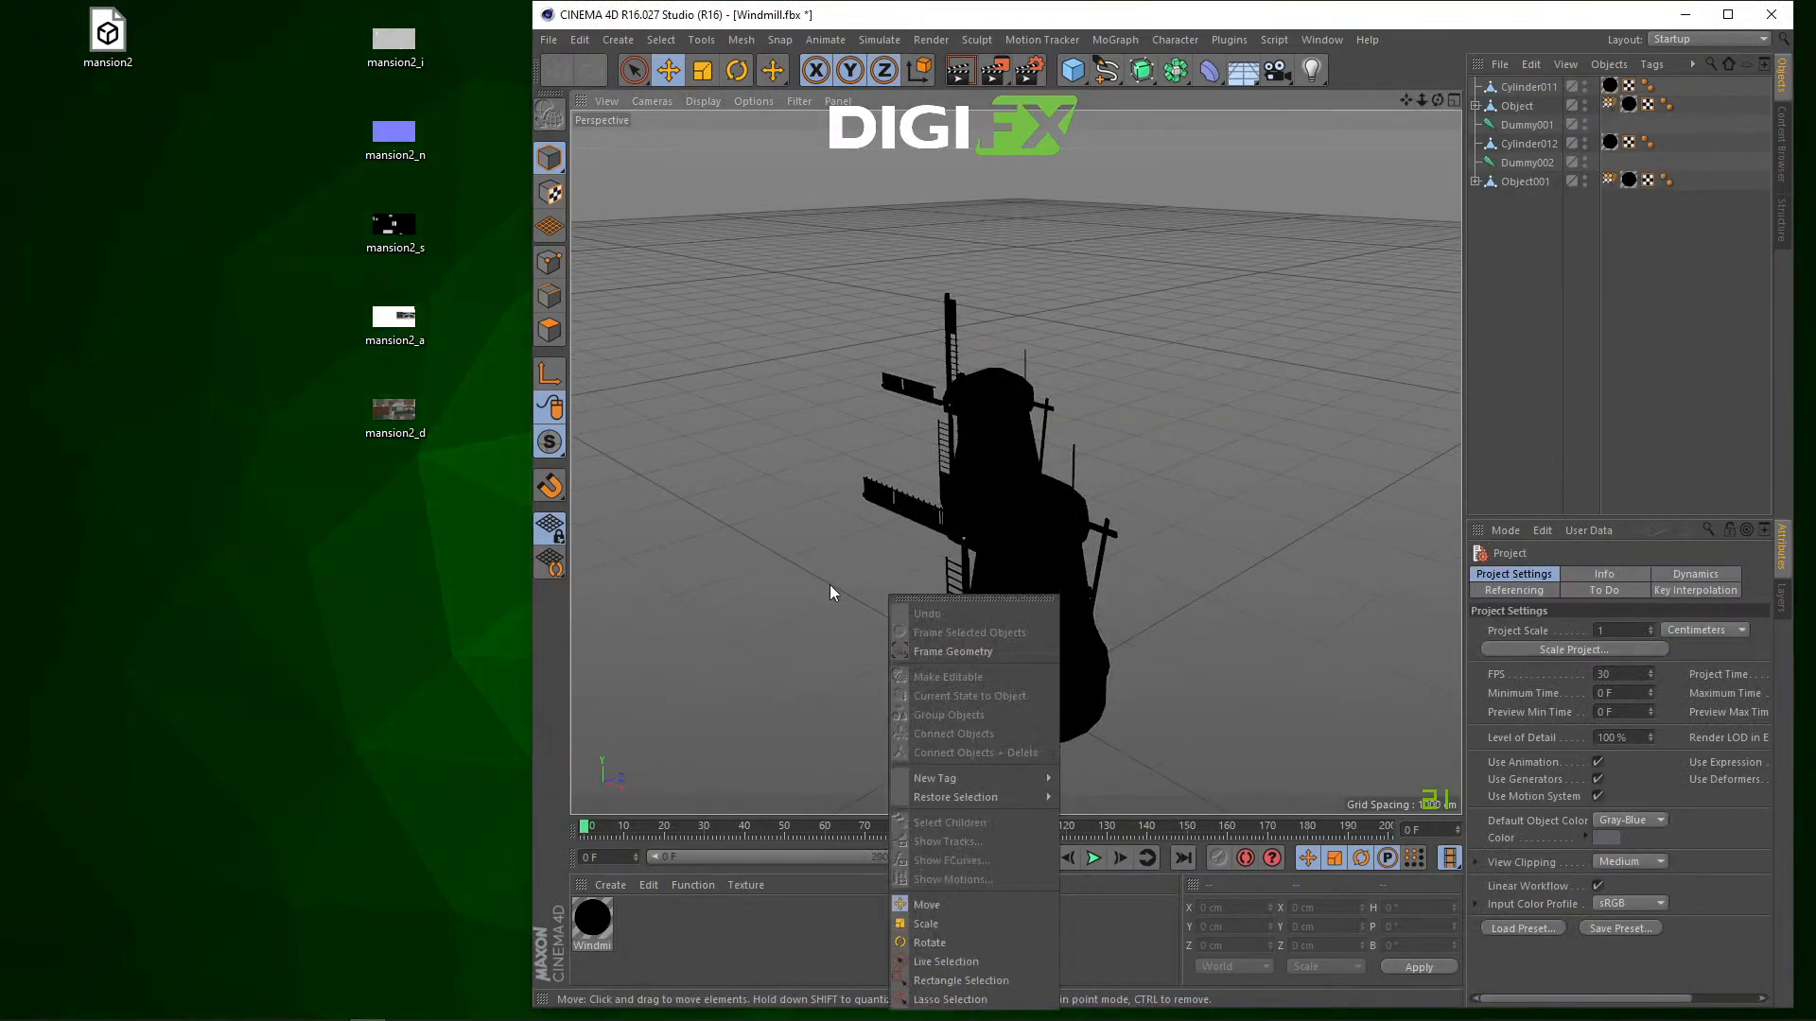
pyautogui.click(791, 563)
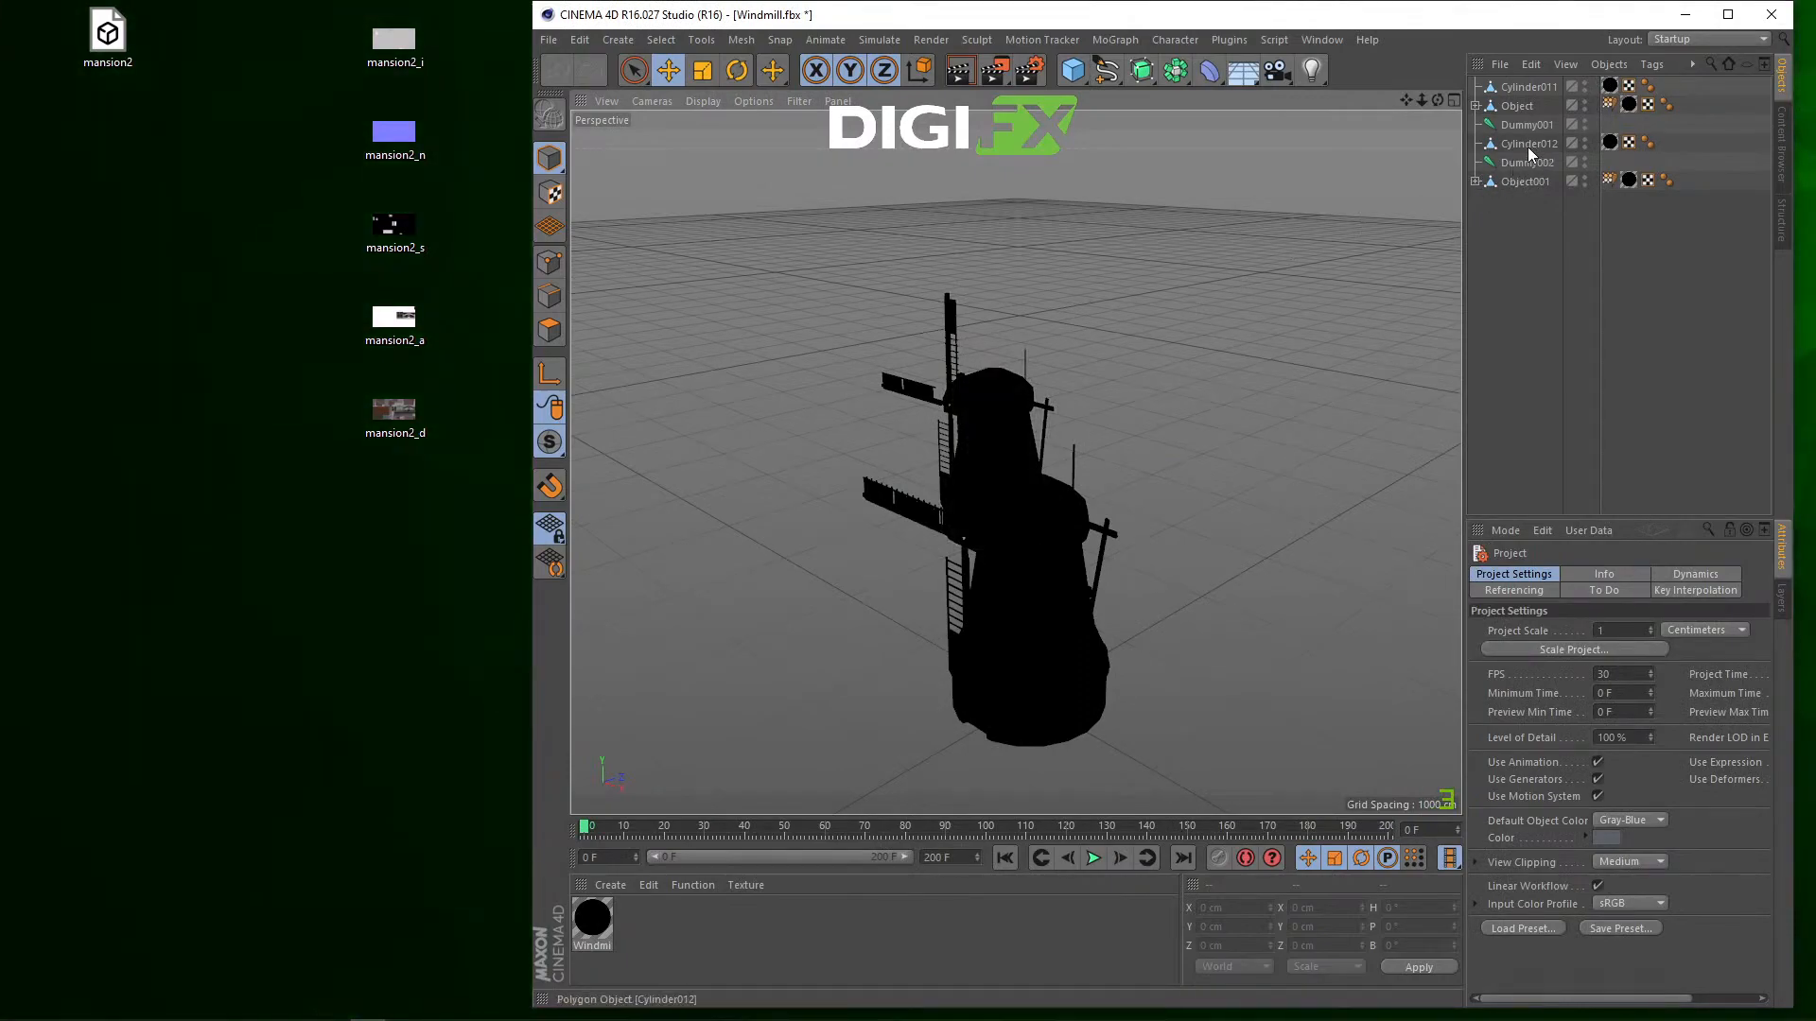
pyautogui.click(1529, 144)
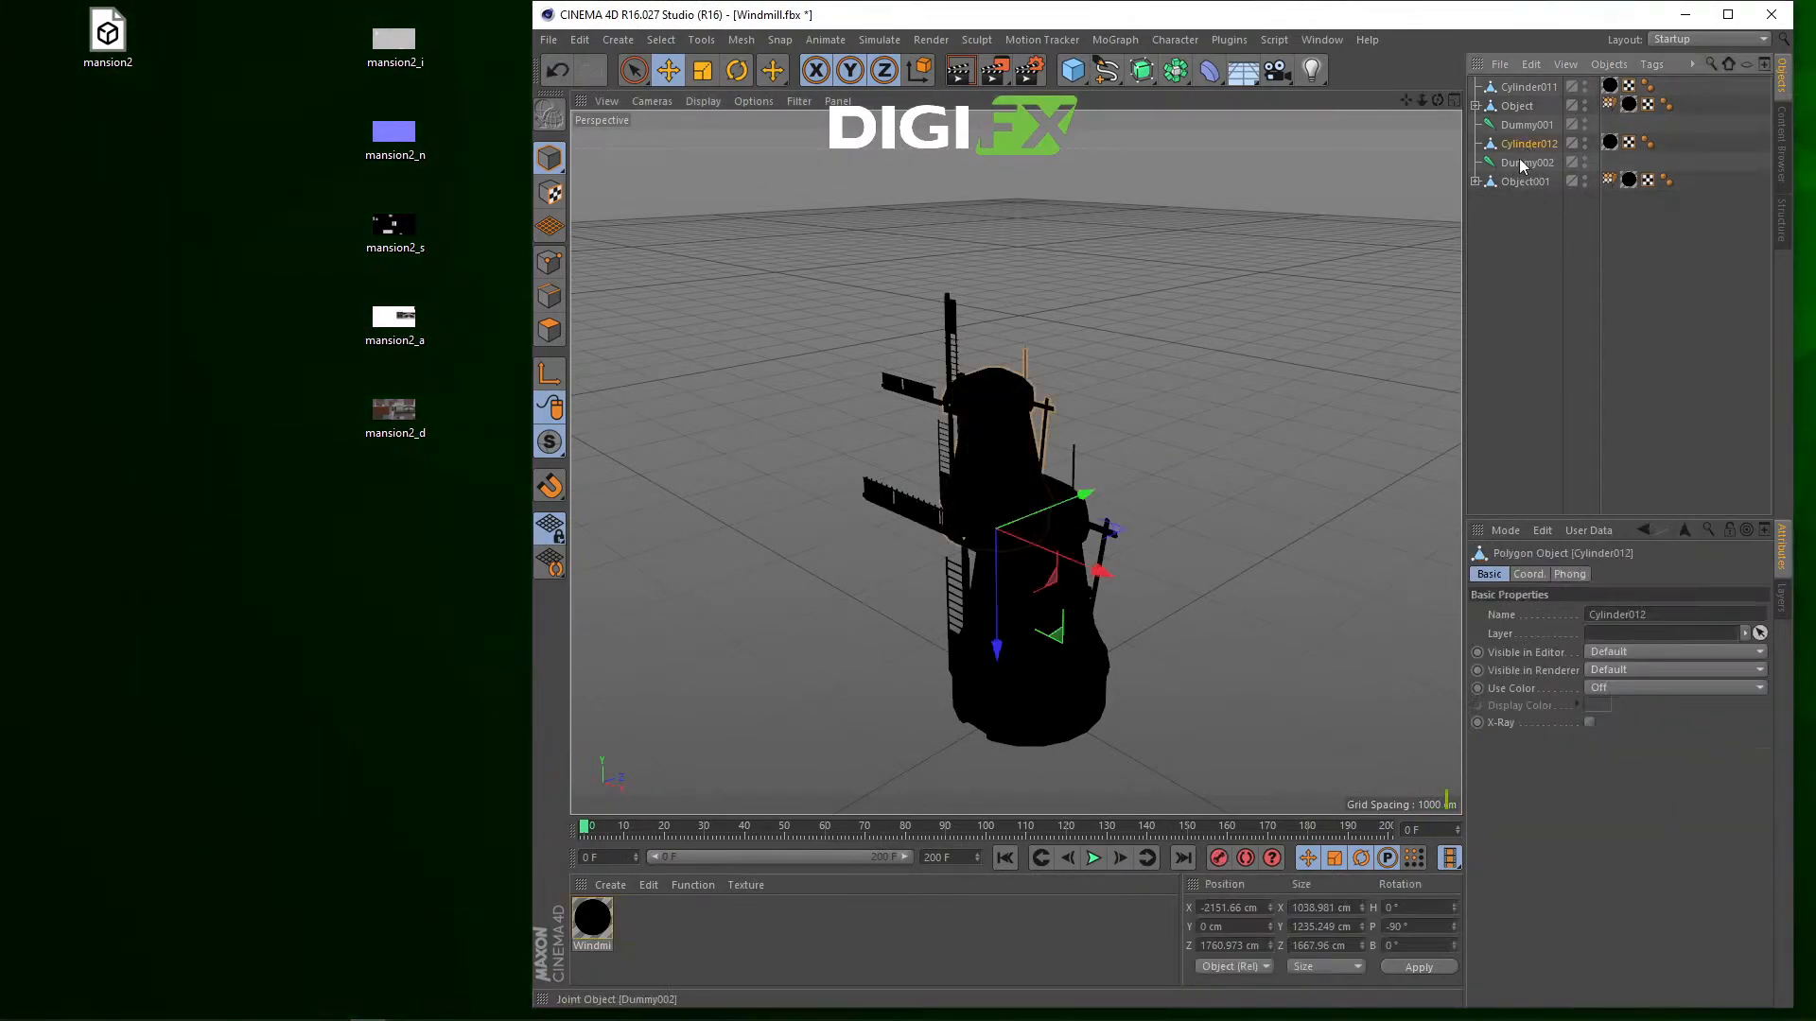
pyautogui.click(1524, 88)
pyautogui.click(1521, 107)
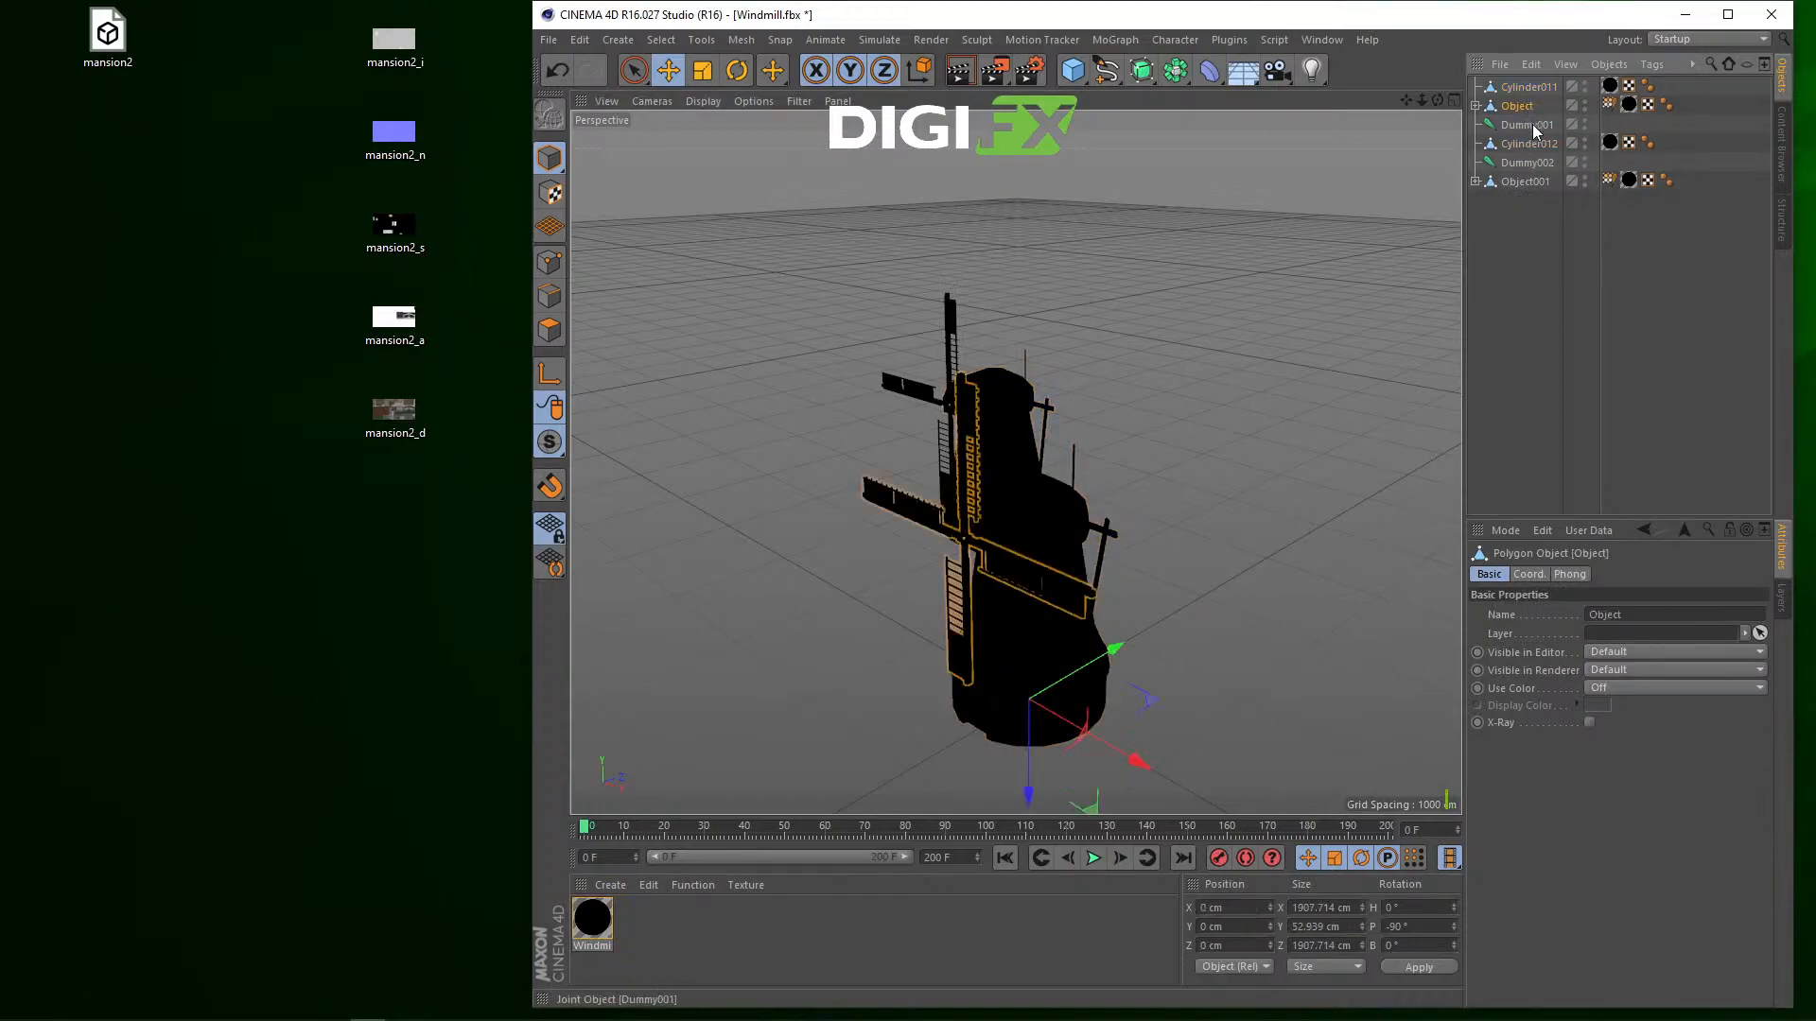
pyautogui.click(1528, 143)
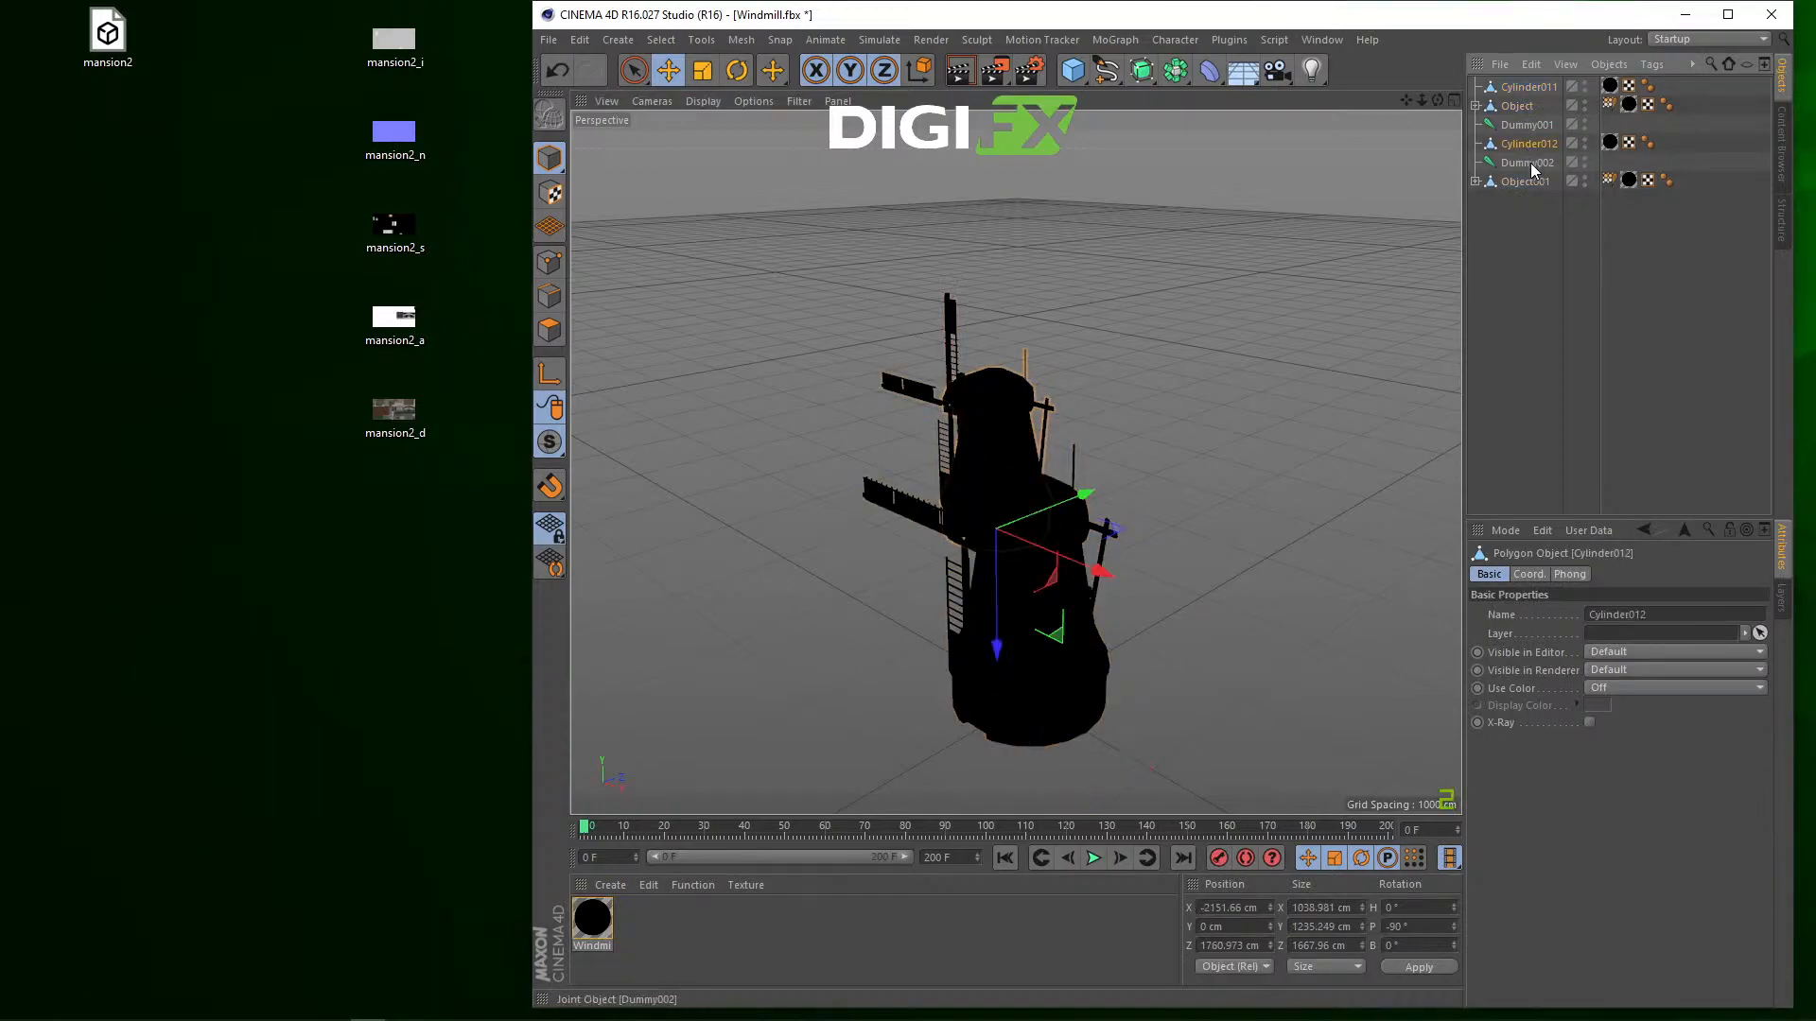
pyautogui.click(1531, 163)
pyautogui.click(1534, 182)
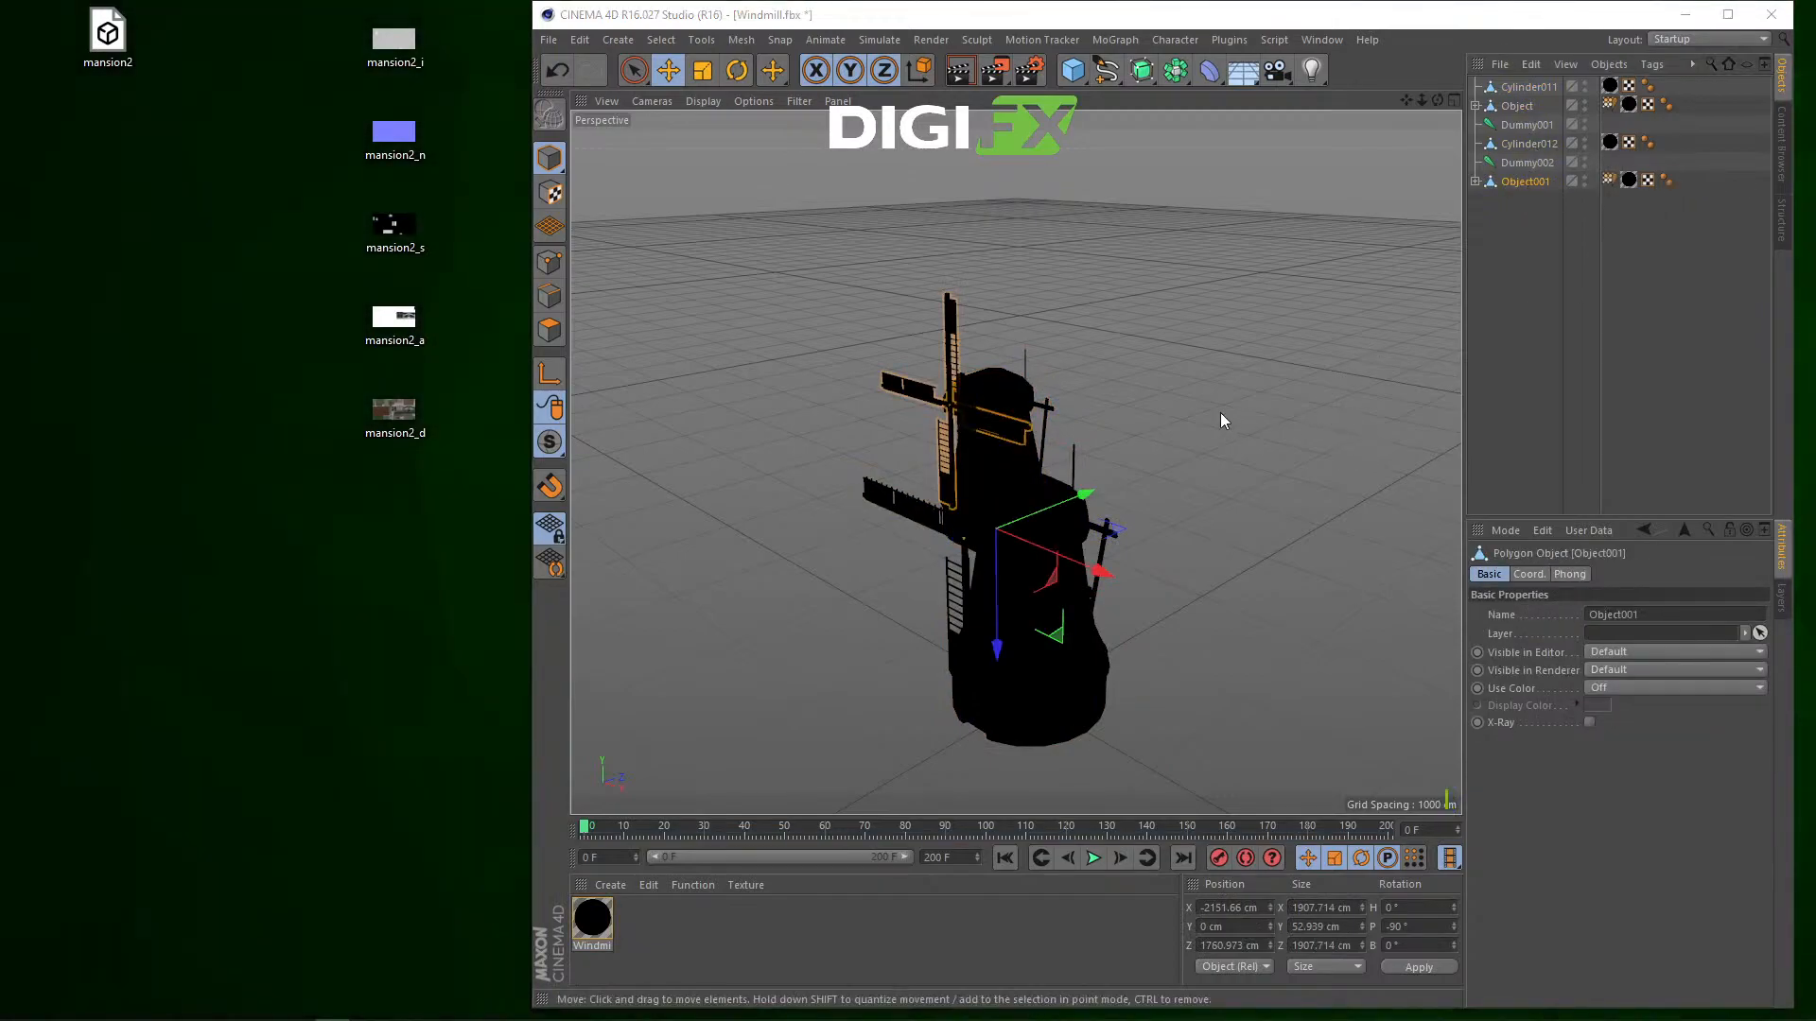
pyautogui.keyDown('shift'); pyautogui.click(1535, 145); pyautogui.keyUp('shift')
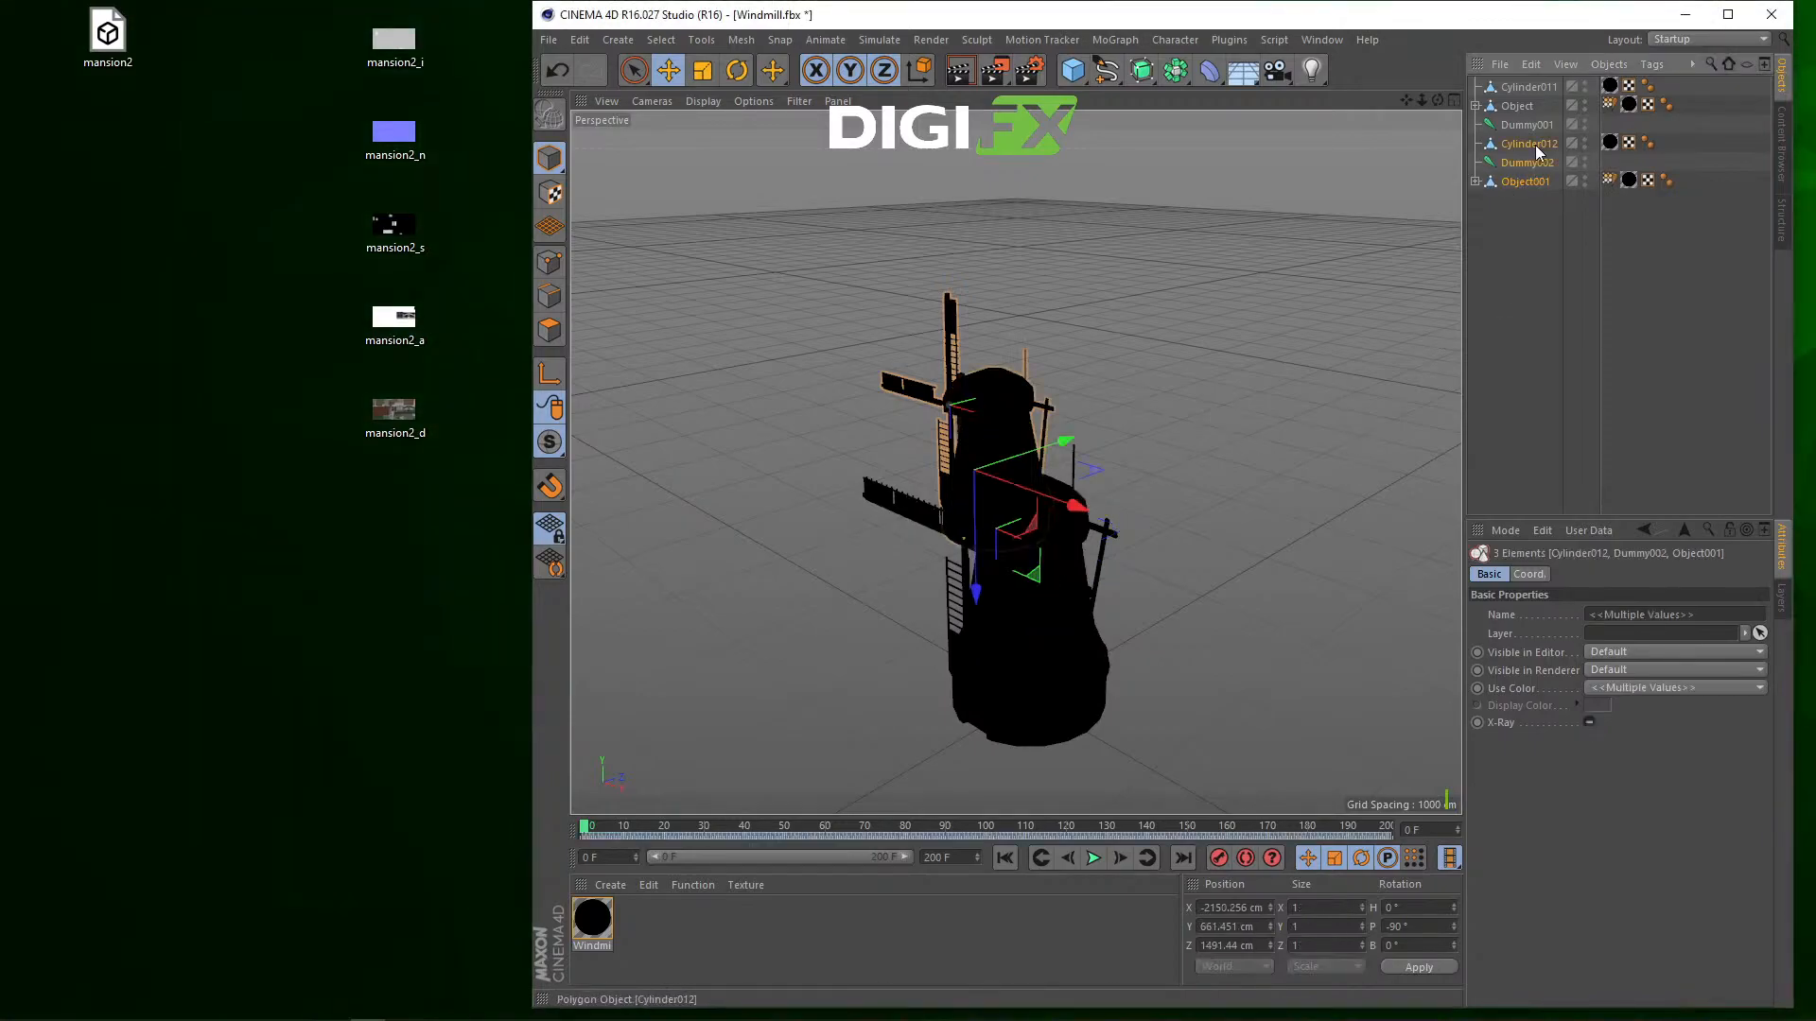
pyautogui.press('Delete')
# Step: Play the remaining windmill's animation and examine its tower and rotating blades from the front
pyautogui.click(1522, 87)
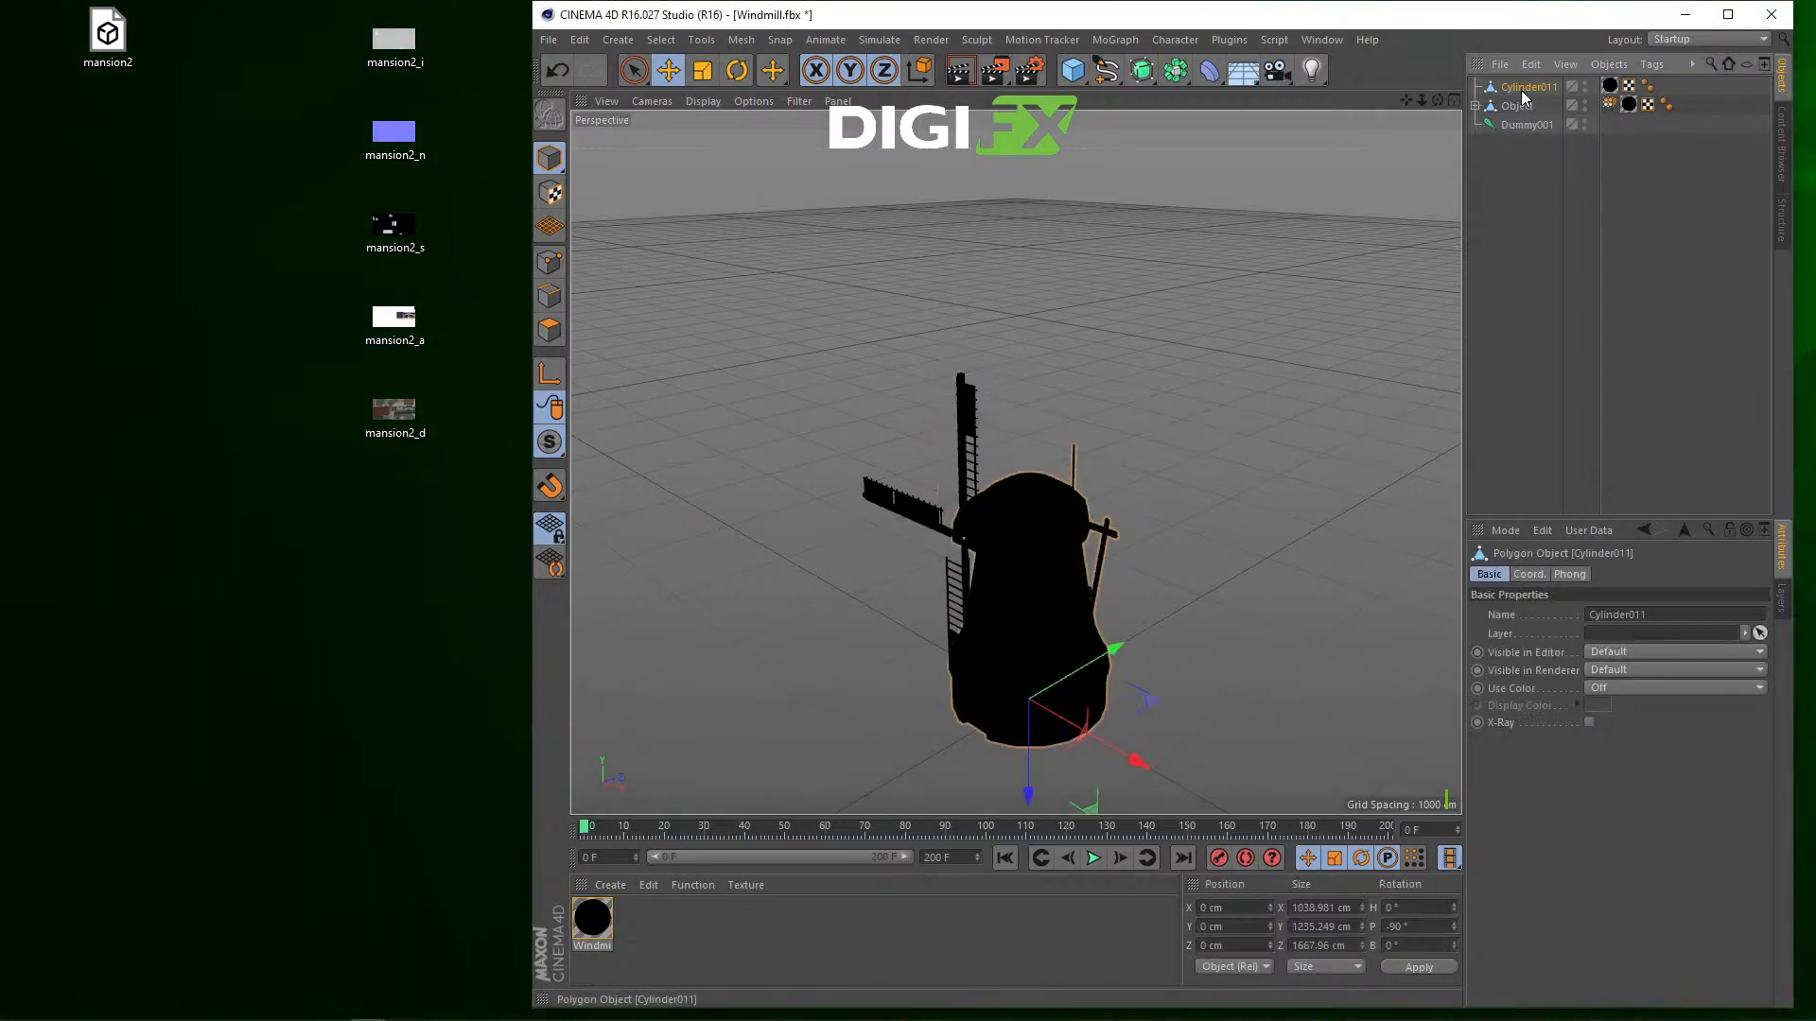
pyautogui.click(1094, 858)
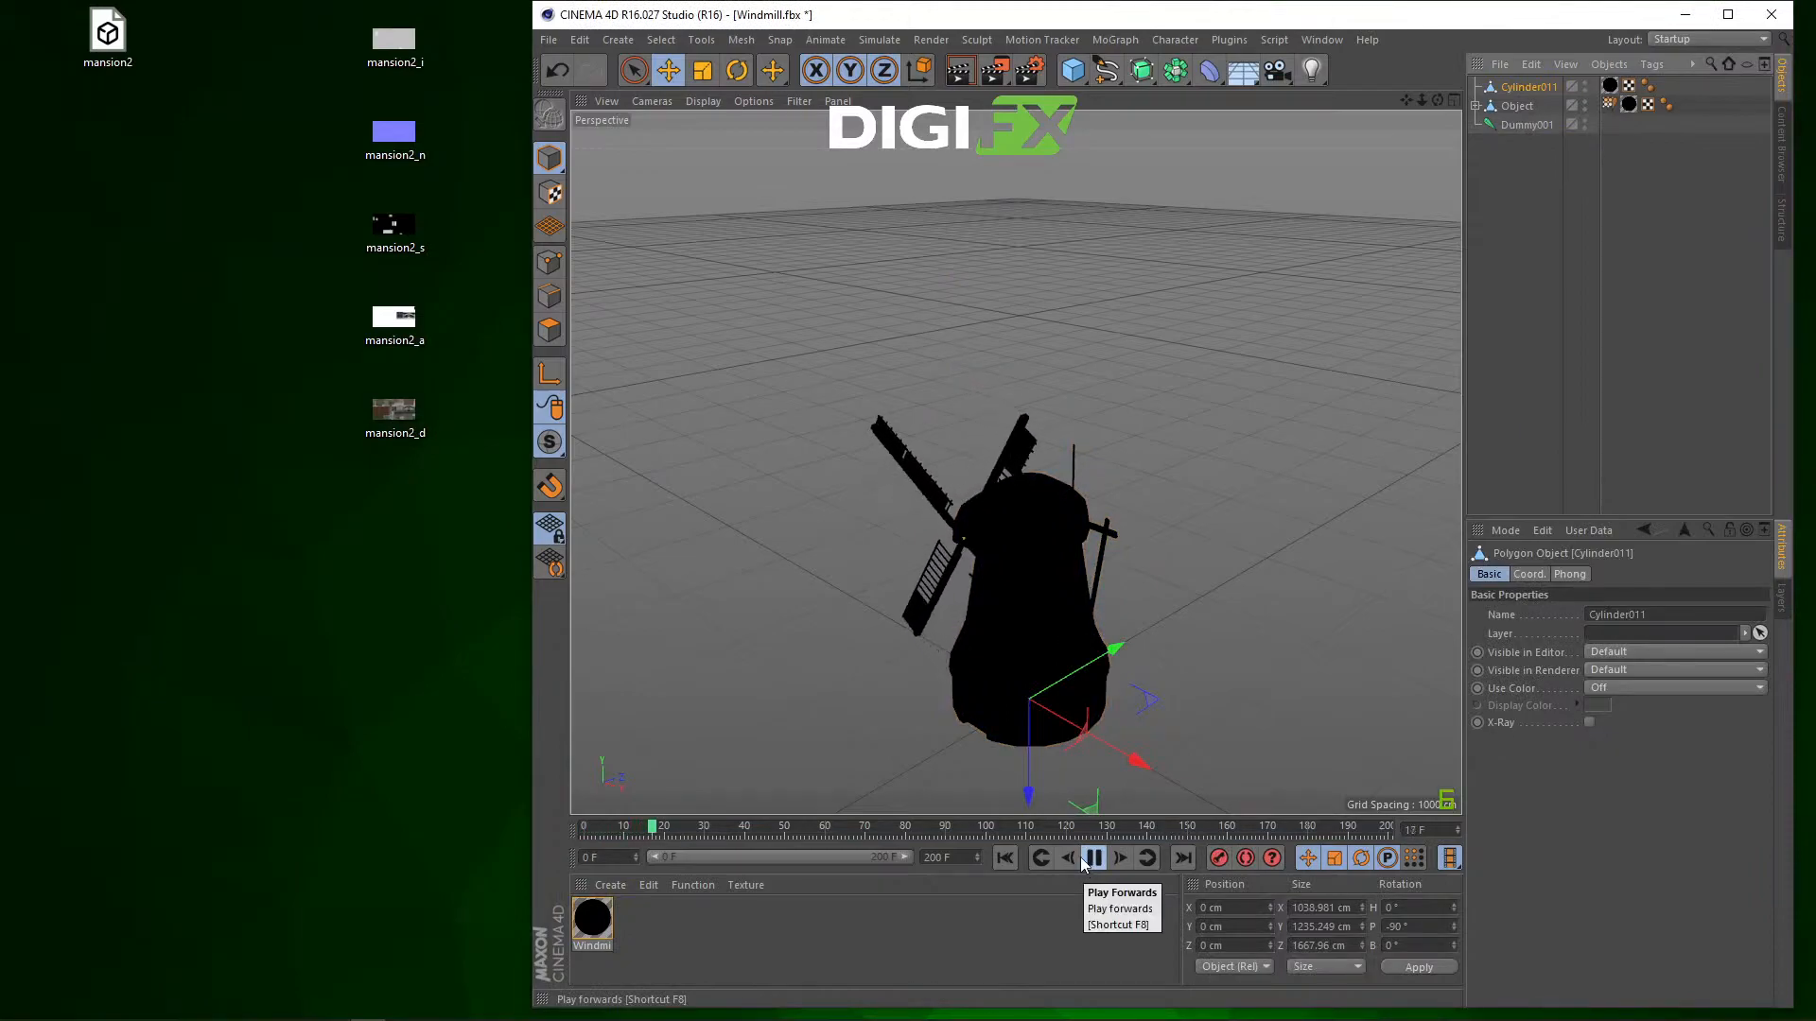
pyautogui.rightClick(946, 712)
pyautogui.click(1173, 513)
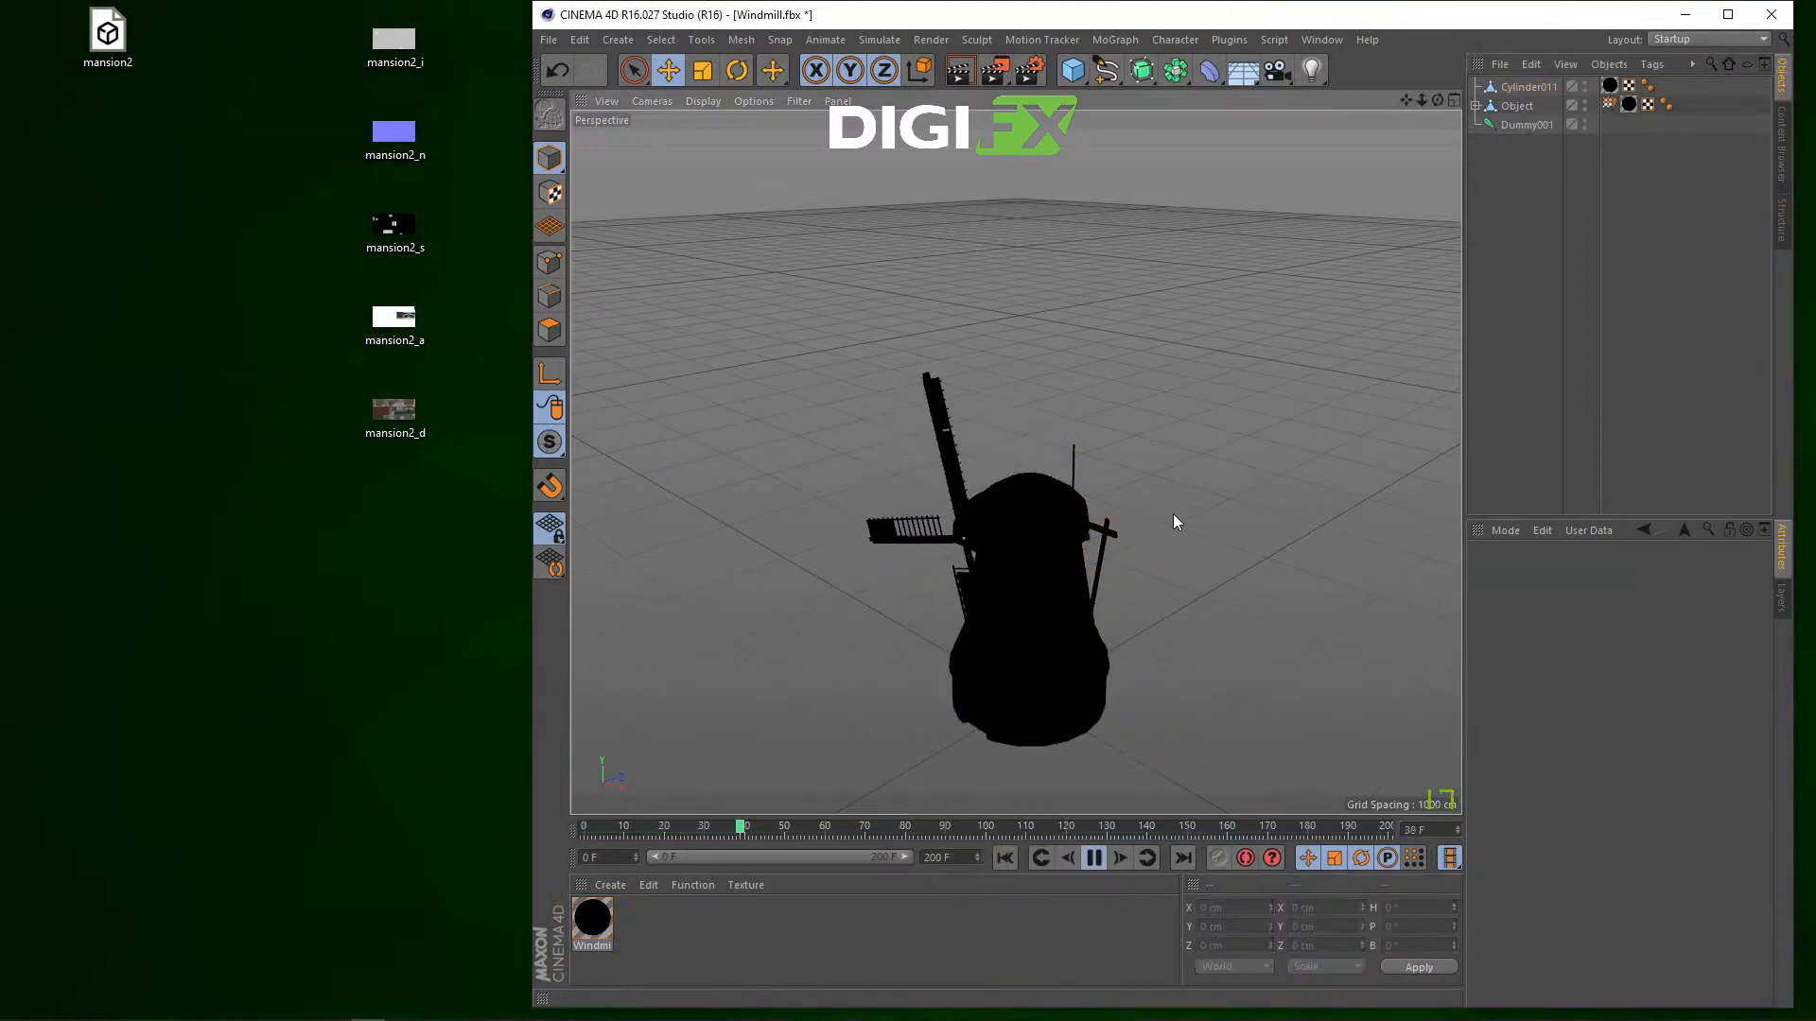
pyautogui.click(1024, 573)
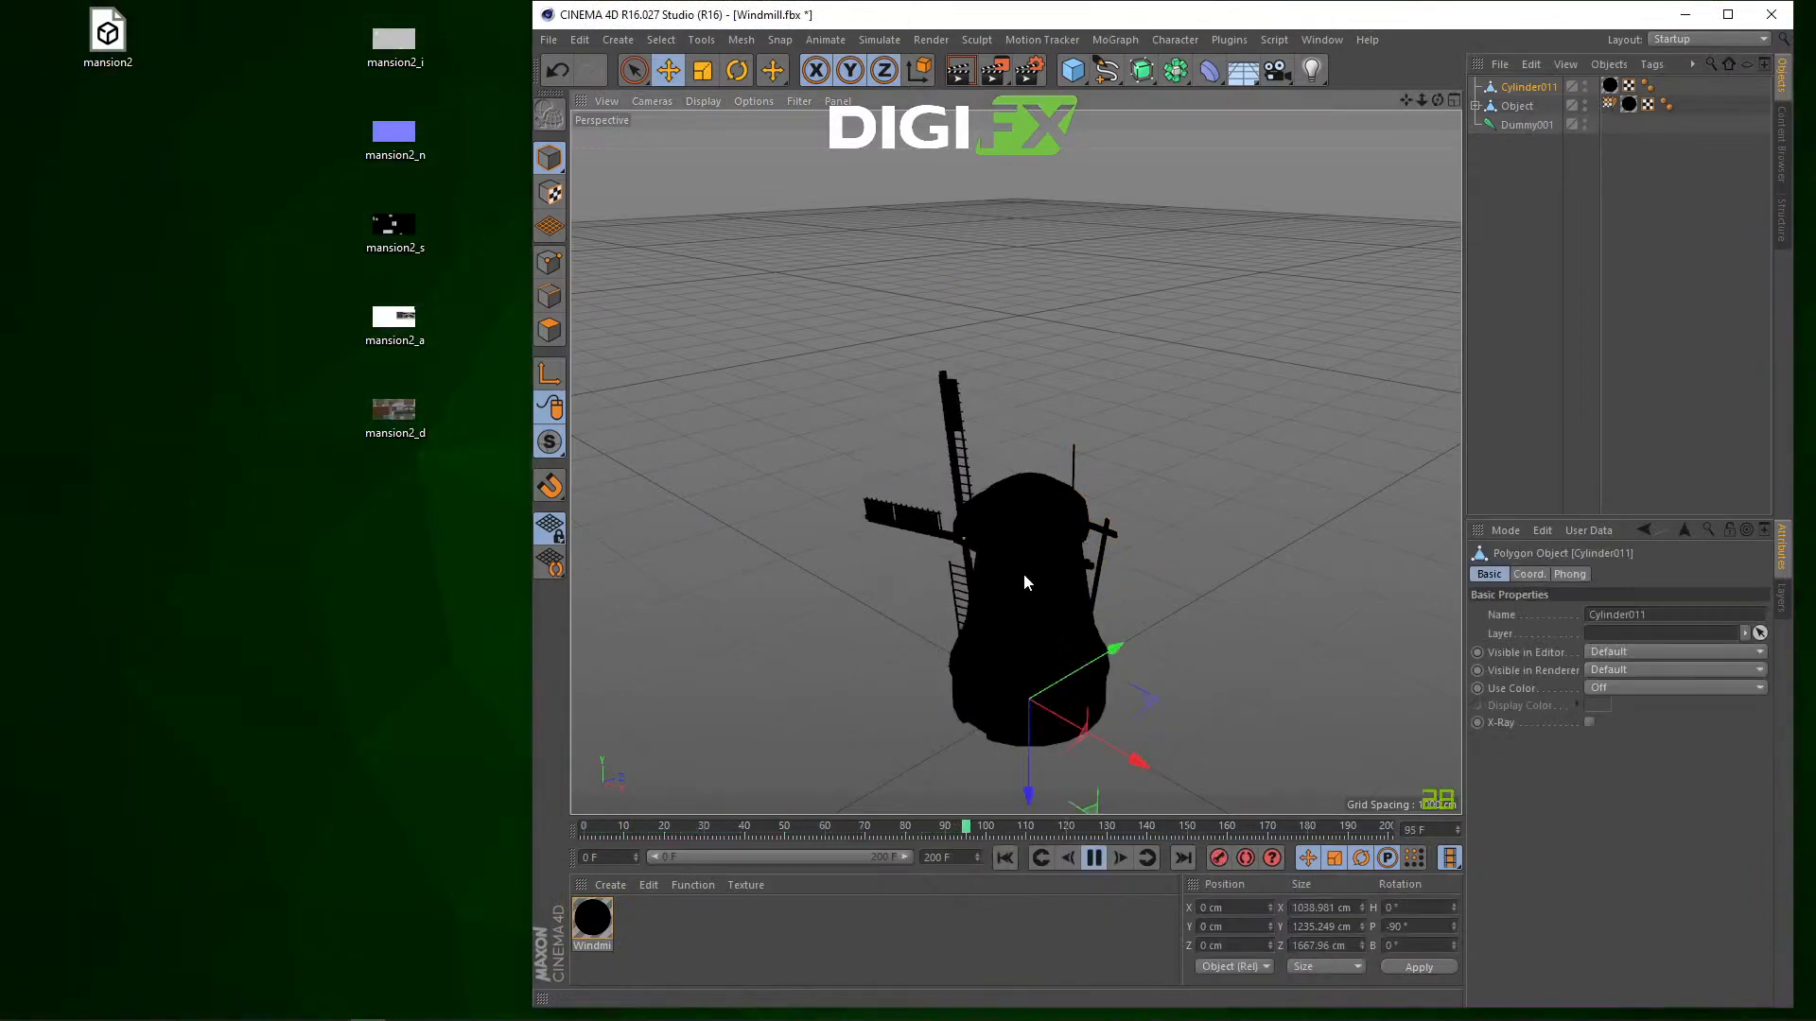
pyautogui.scroll(3, 1023, 573)
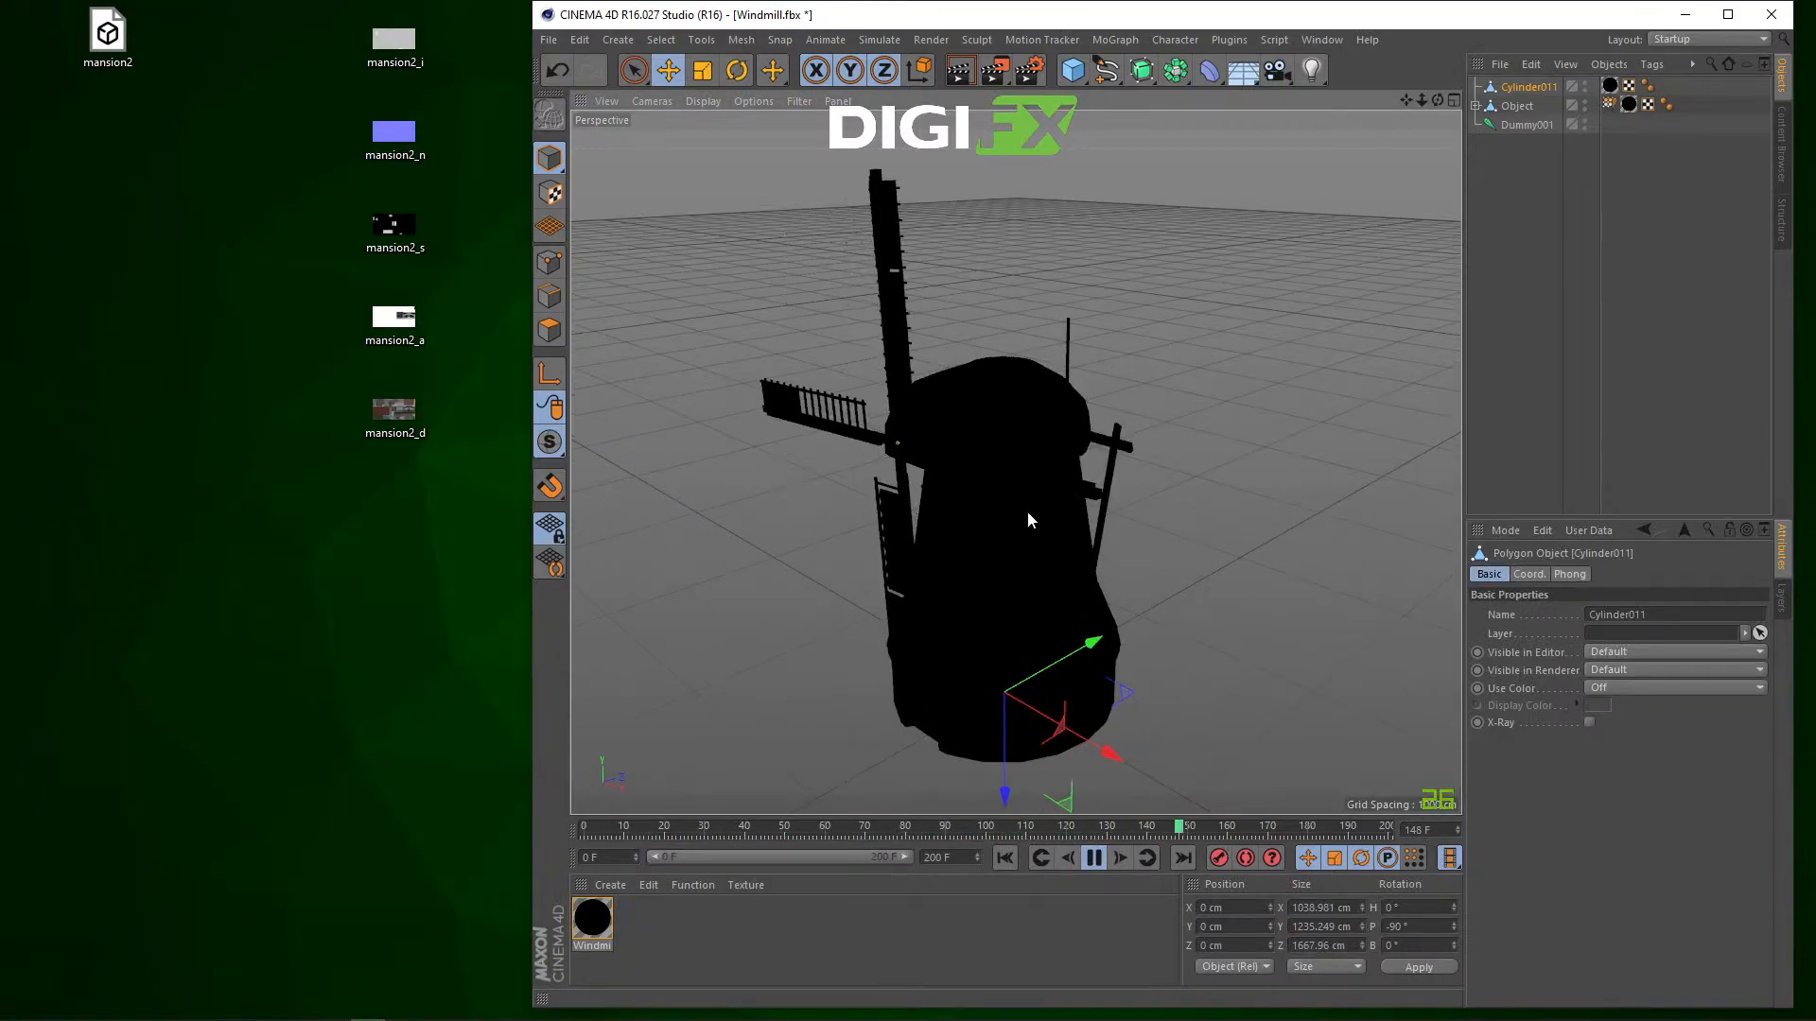
pyautogui.moveTo(1436, 99); pyautogui.dragTo(1305, 112)
pyautogui.scroll(-4, 1145, 310)
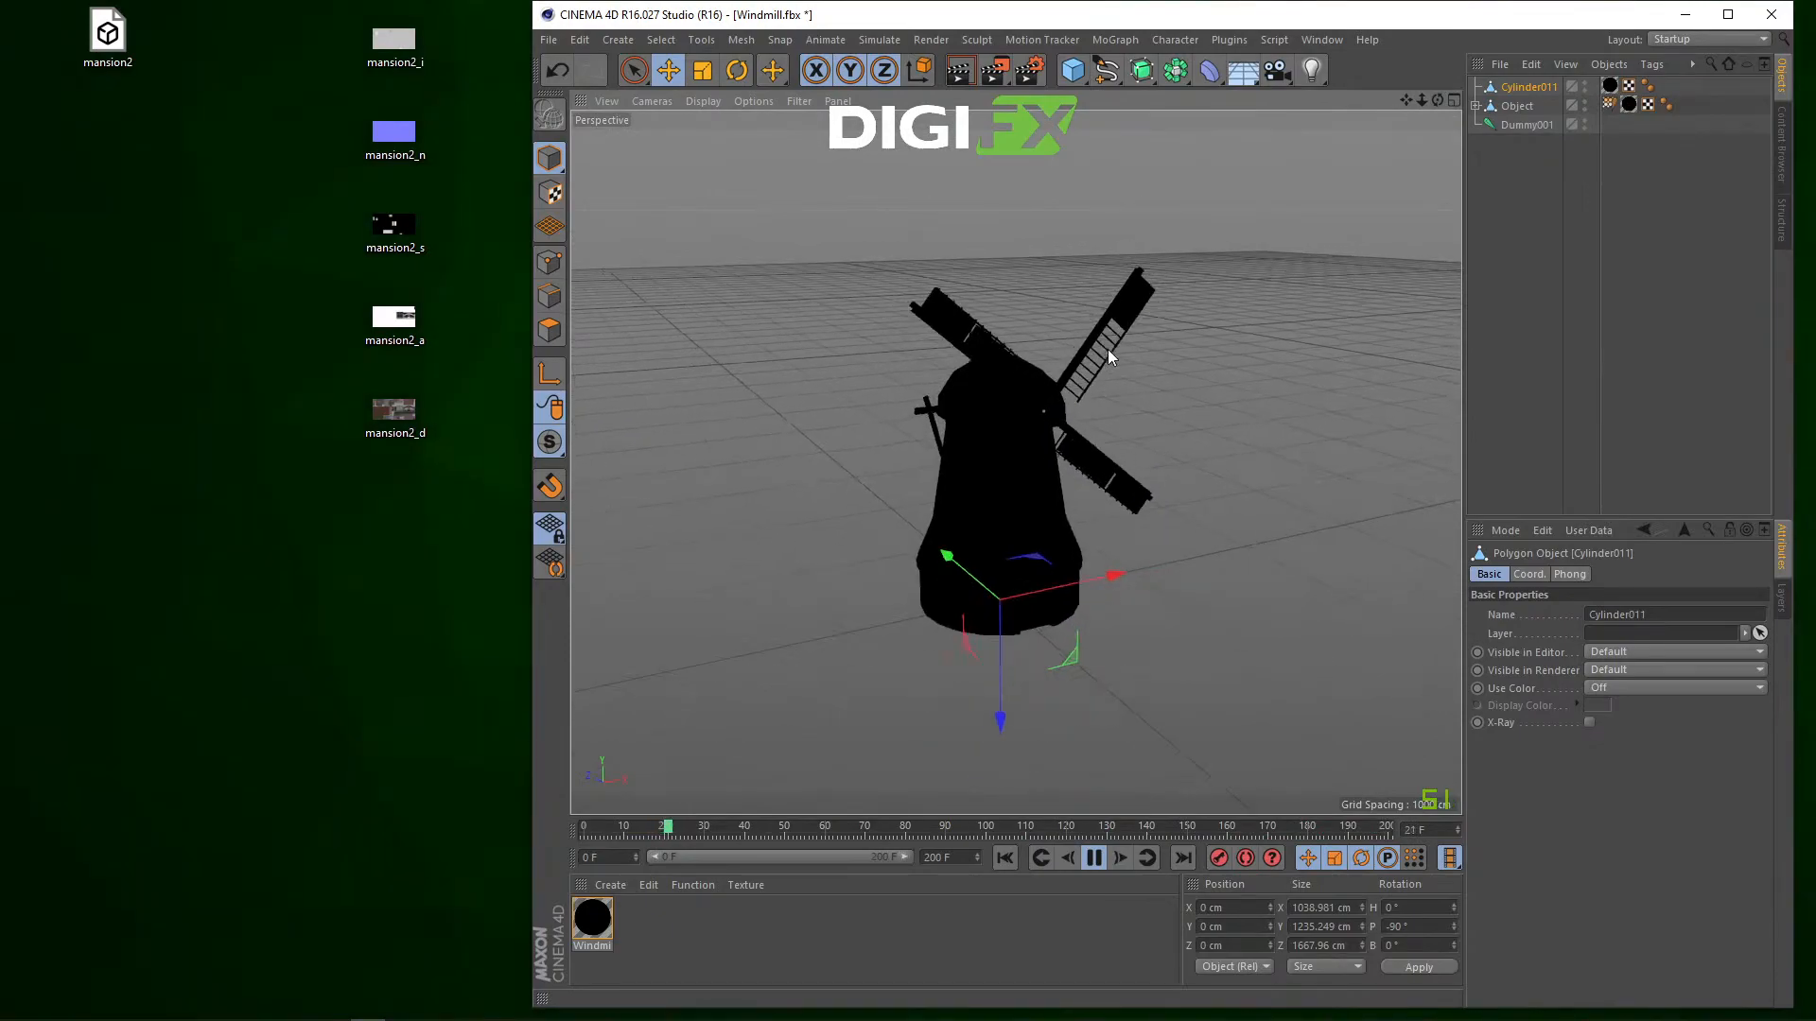
pyautogui.click(1127, 366)
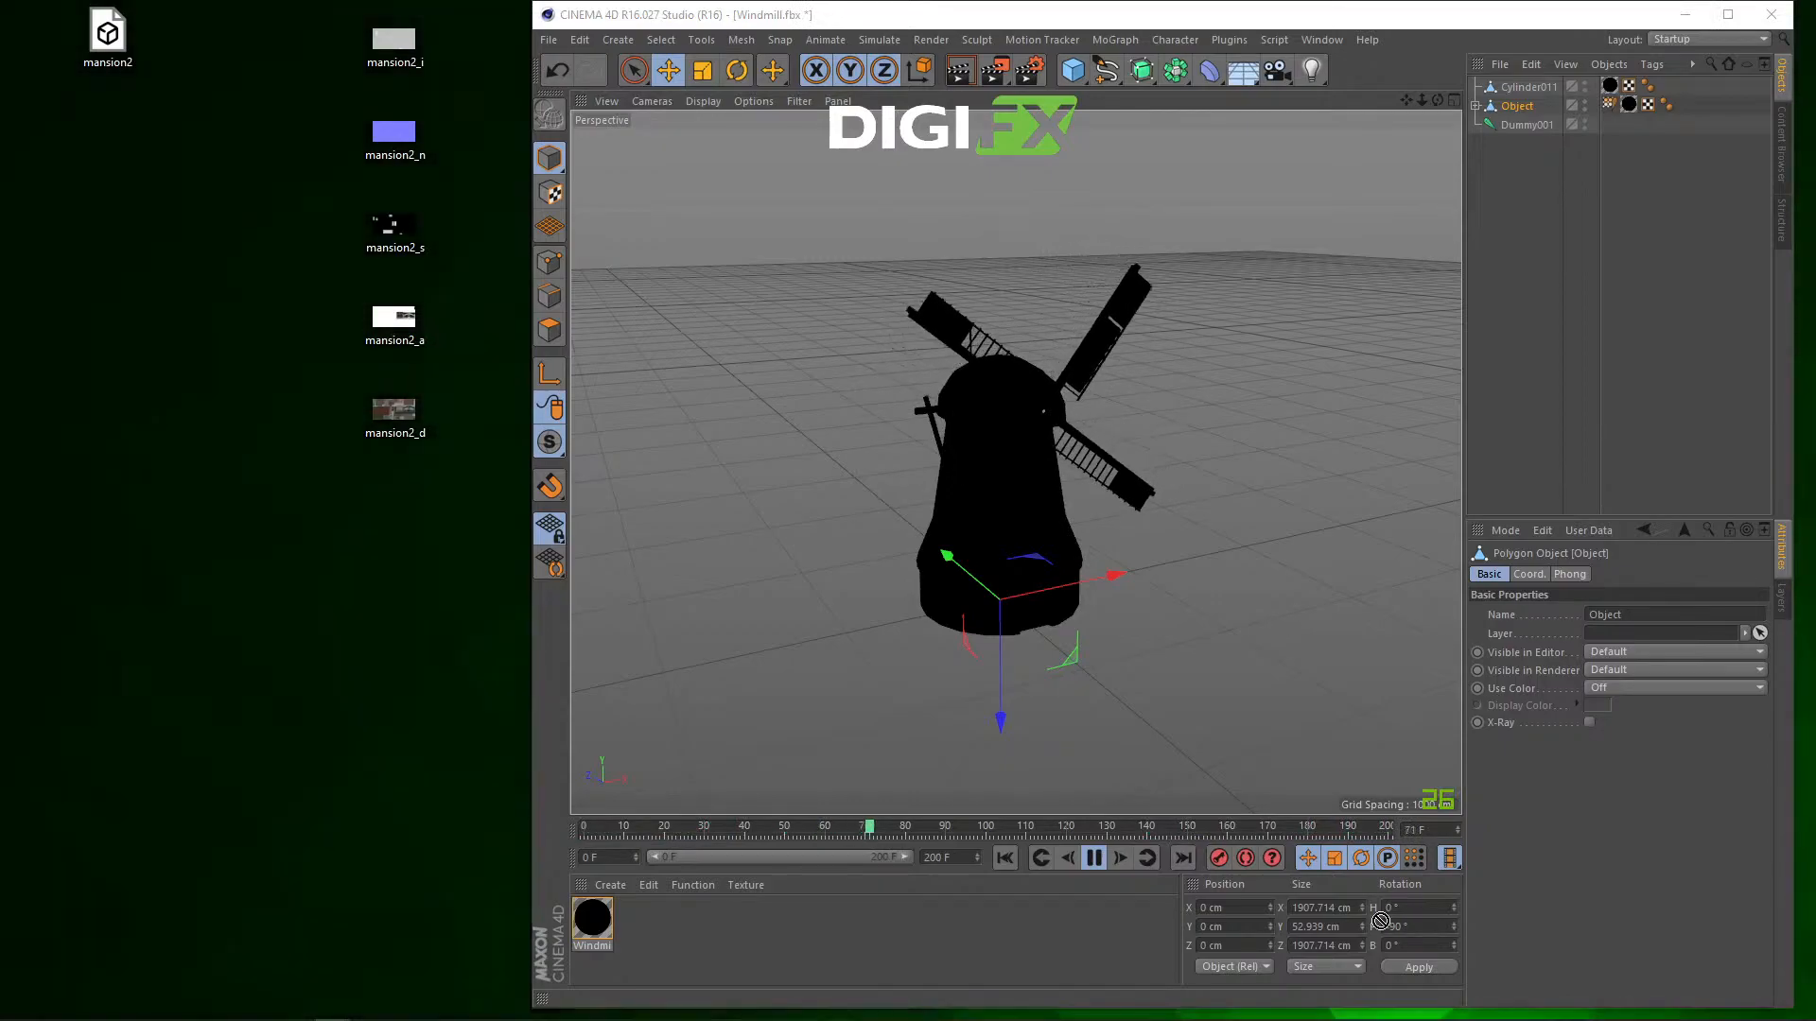
# Step: Create a material from Windmill_albedo.png, copying the image to the project location, and assign it to the tower Cylinder011 and the blades Object
pyautogui.moveTo(602, 932); pyautogui.dragTo(602, 932)
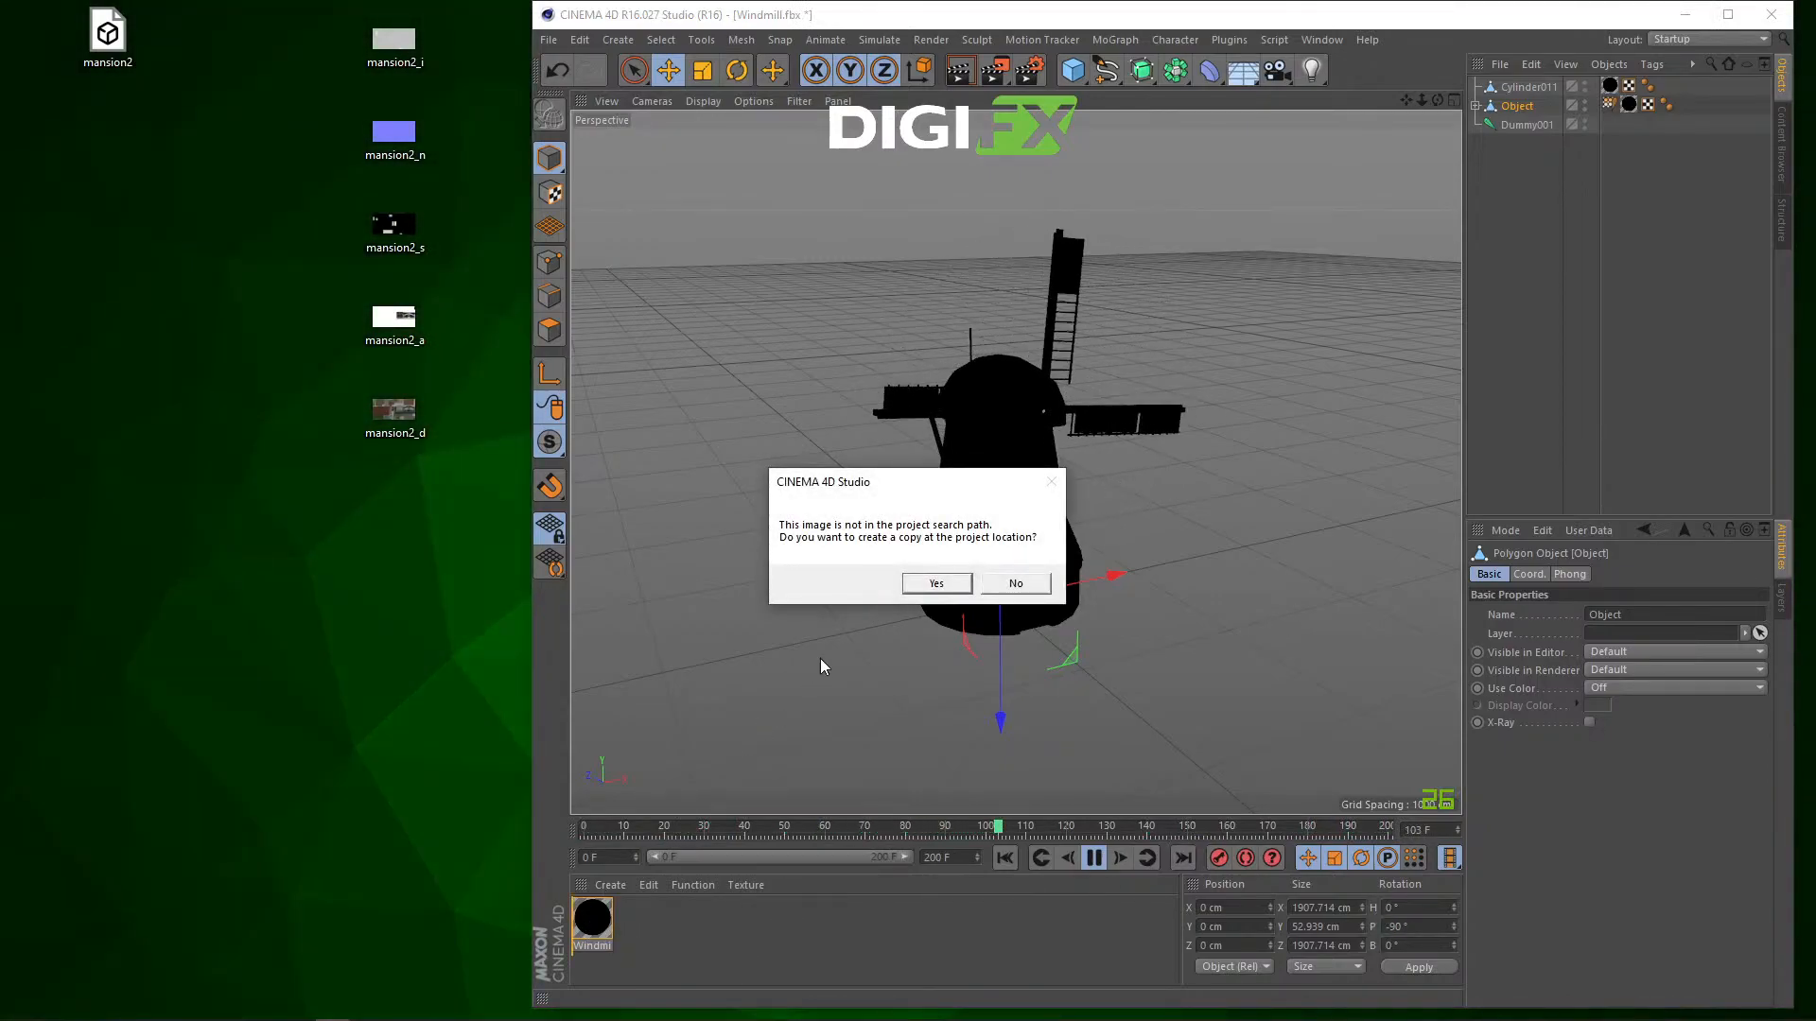
pyautogui.click(925, 578)
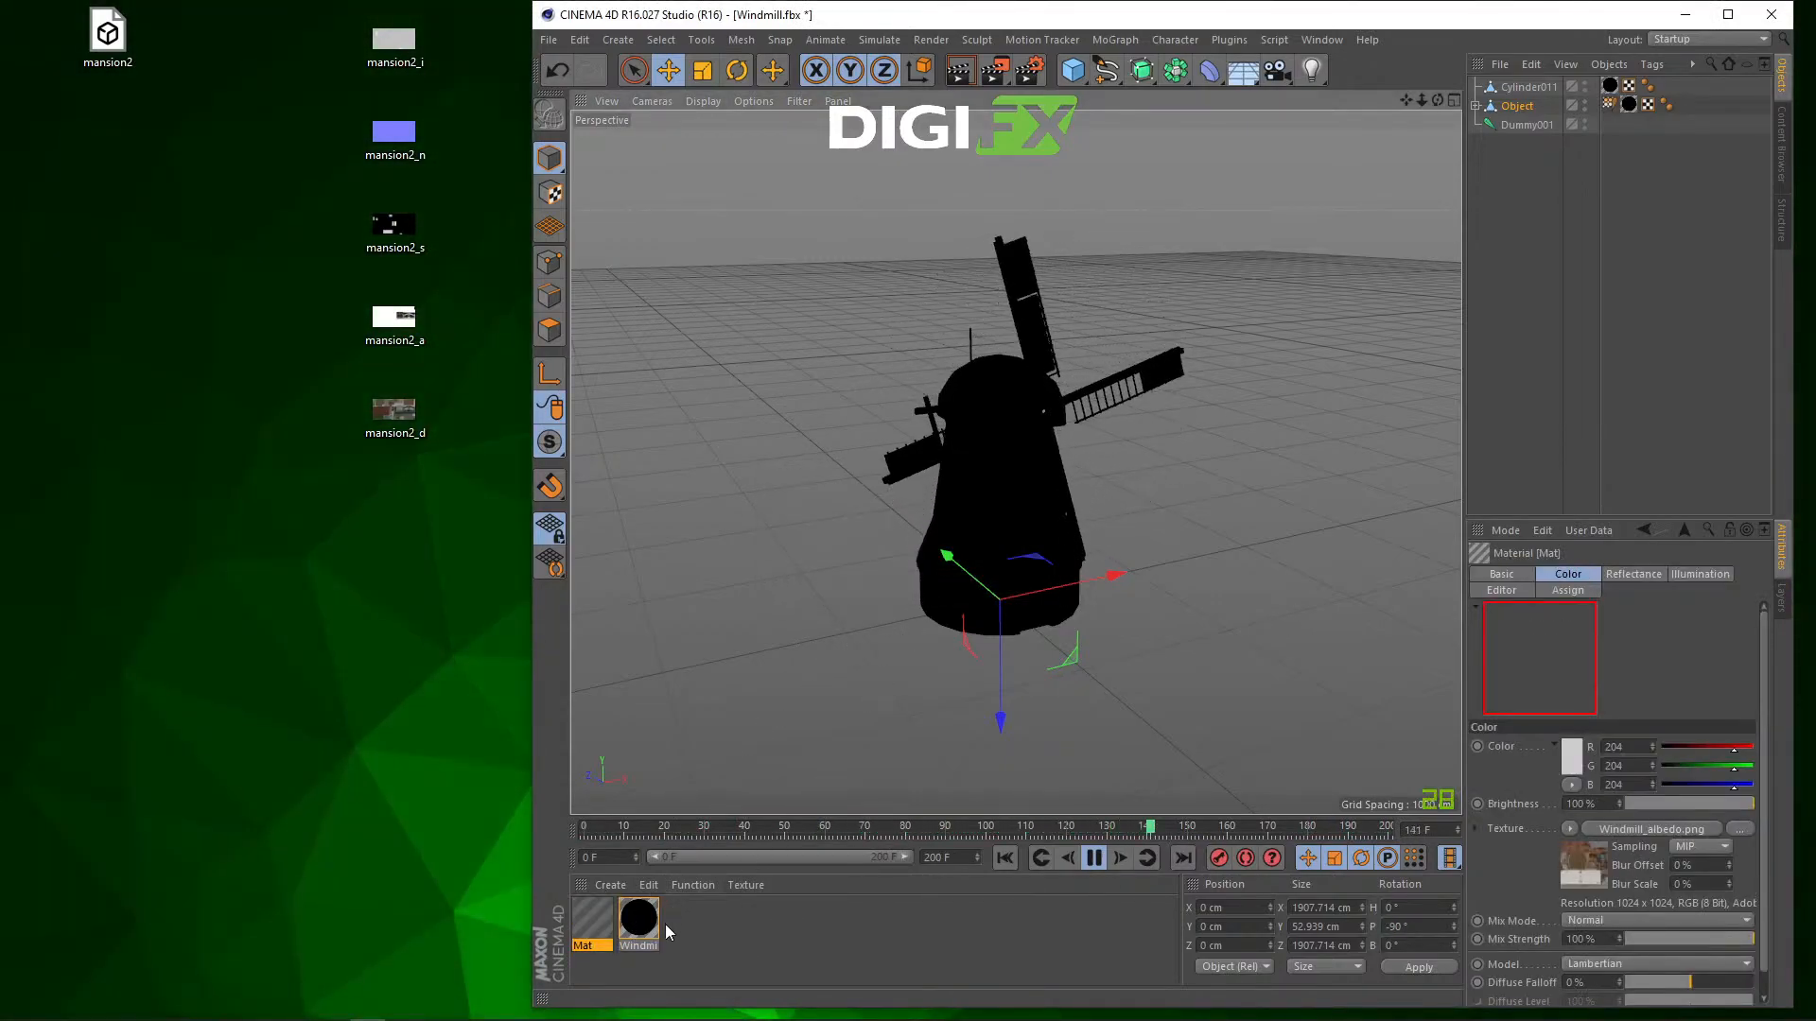
pyautogui.click(1092, 859)
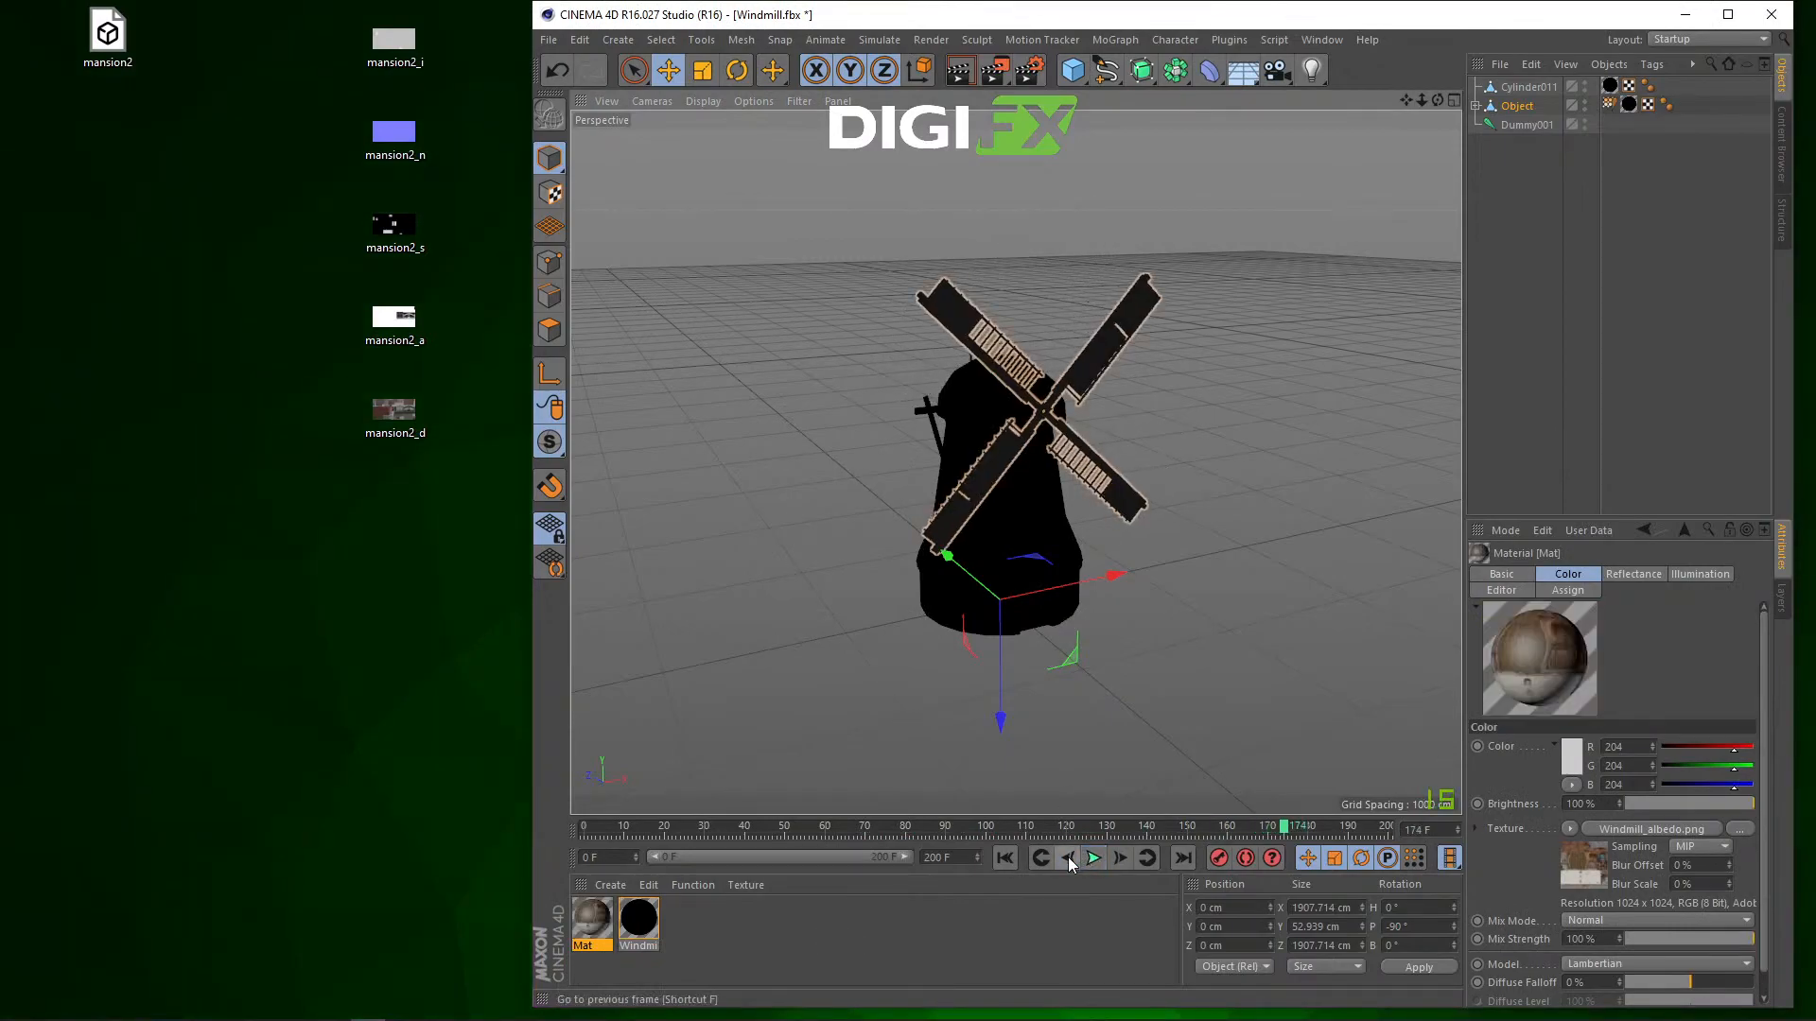
pyautogui.click(1057, 923)
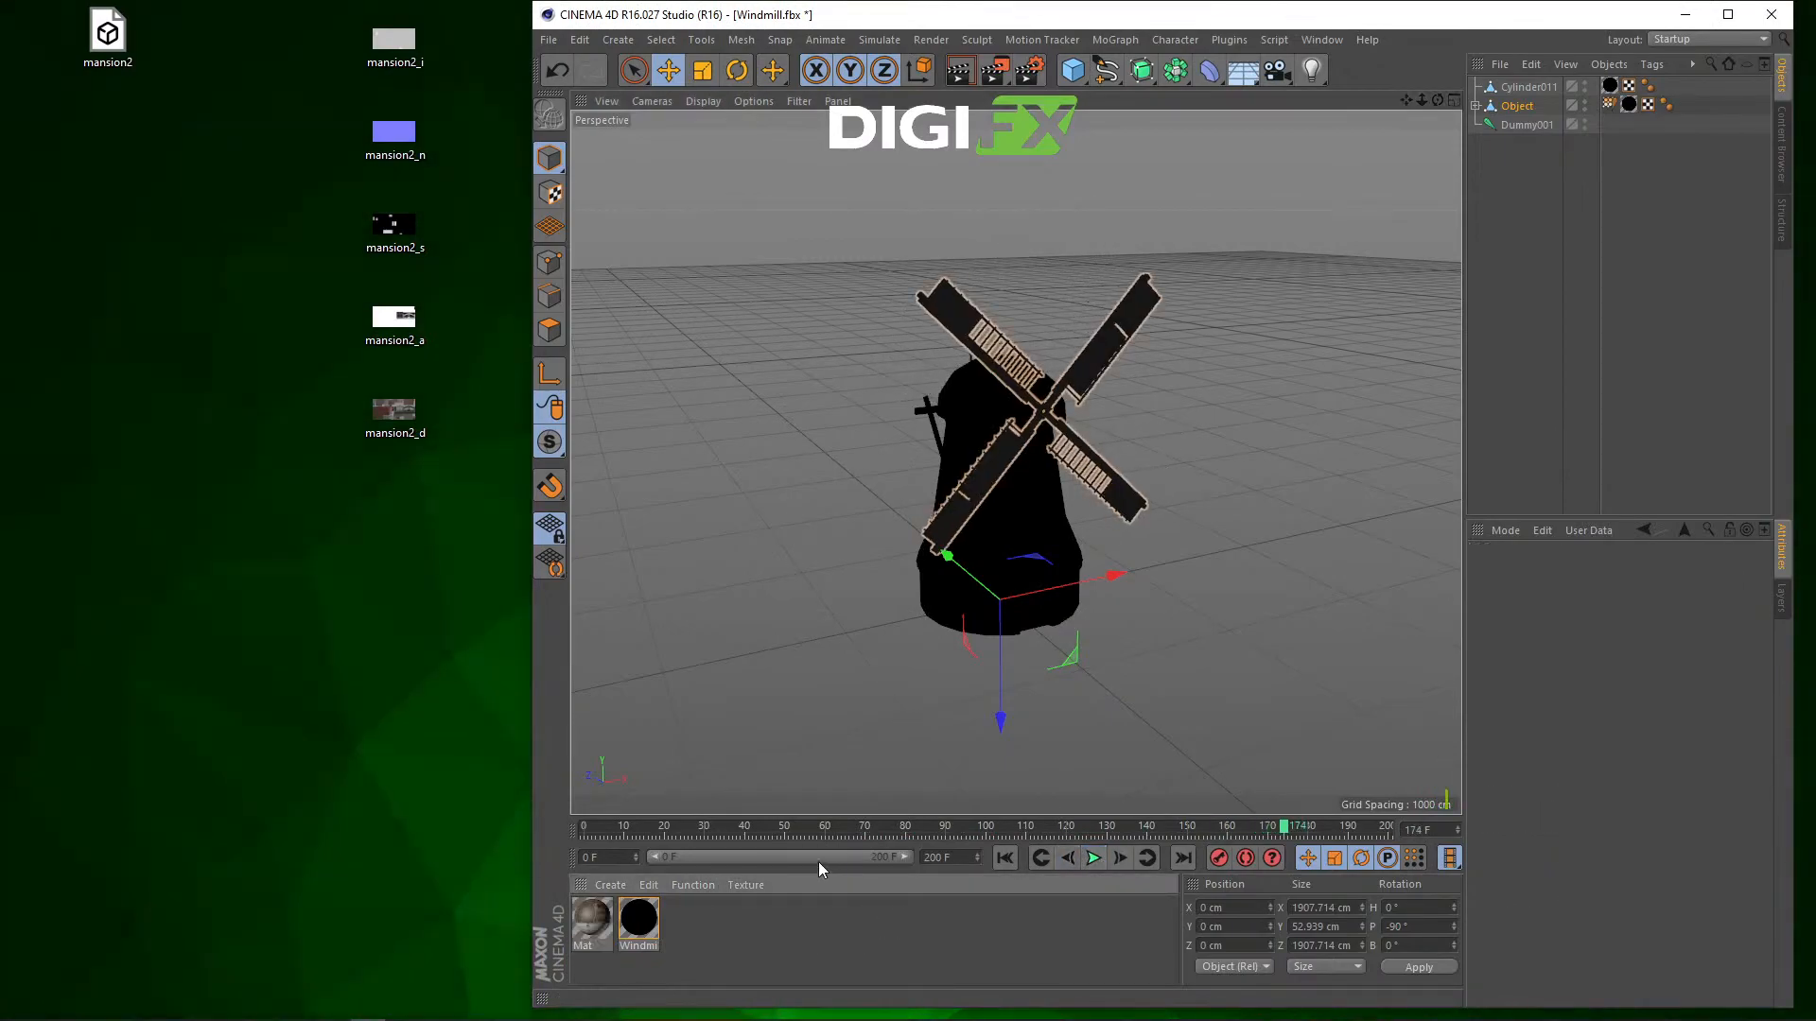
pyautogui.moveTo(1378, 396); pyautogui.dragTo(1612, 87)
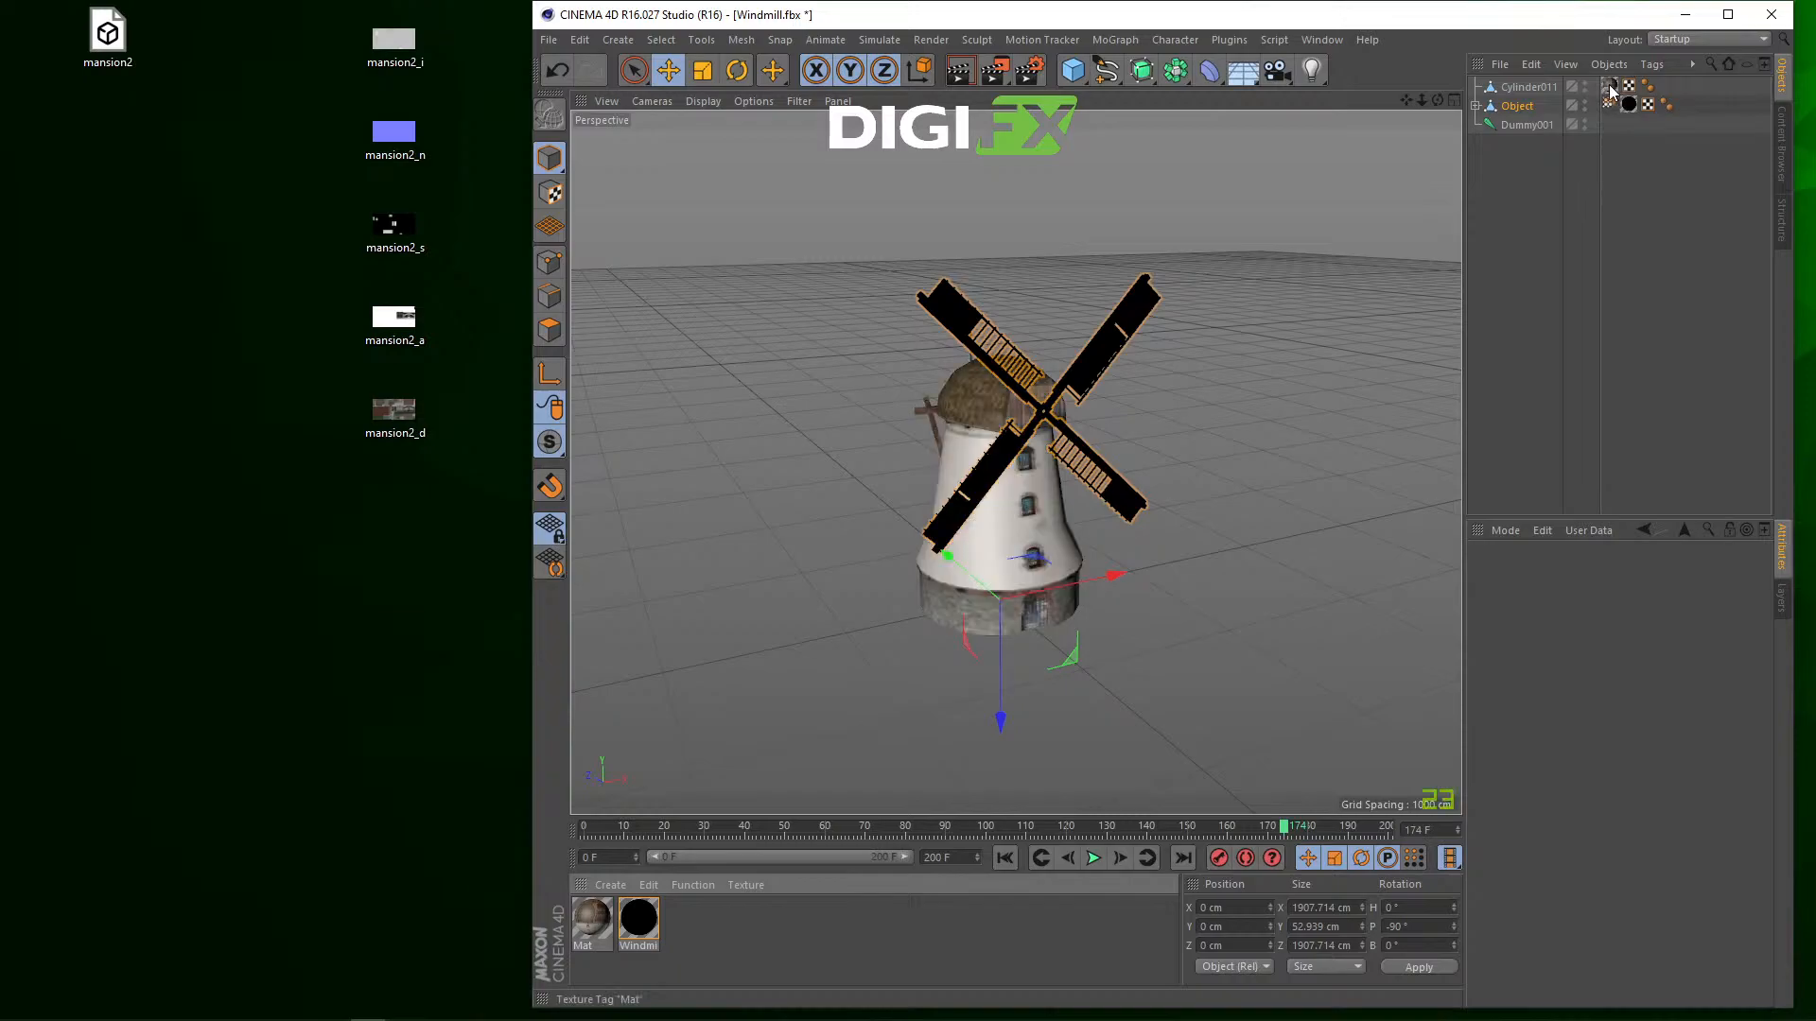
pyautogui.moveTo(592, 917); pyautogui.dragTo(1629, 105)
# Step: Inspect the textured windmill up close and in motion, and select the Dummy001 joint
pyautogui.scroll(6, 889, 621)
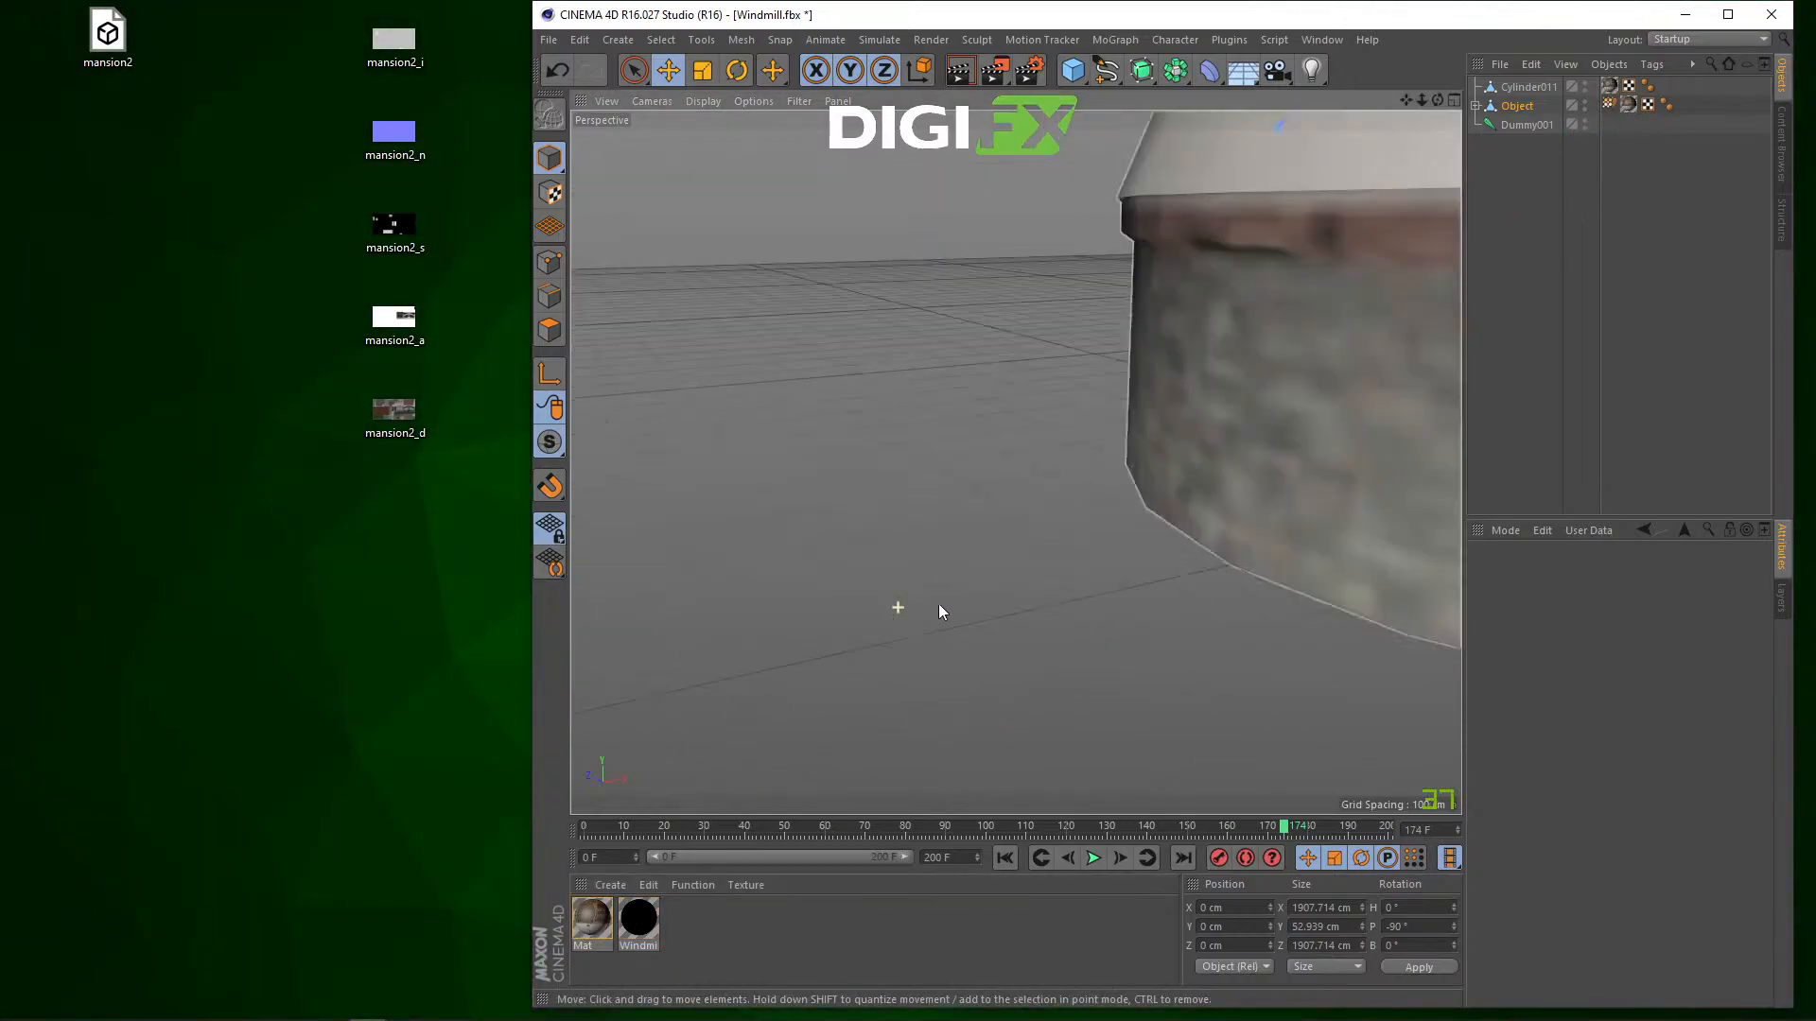
pyautogui.scroll(-5, 1095, 541)
pyautogui.scroll(2, 1257, 401)
pyautogui.scroll(3, 1302, 354)
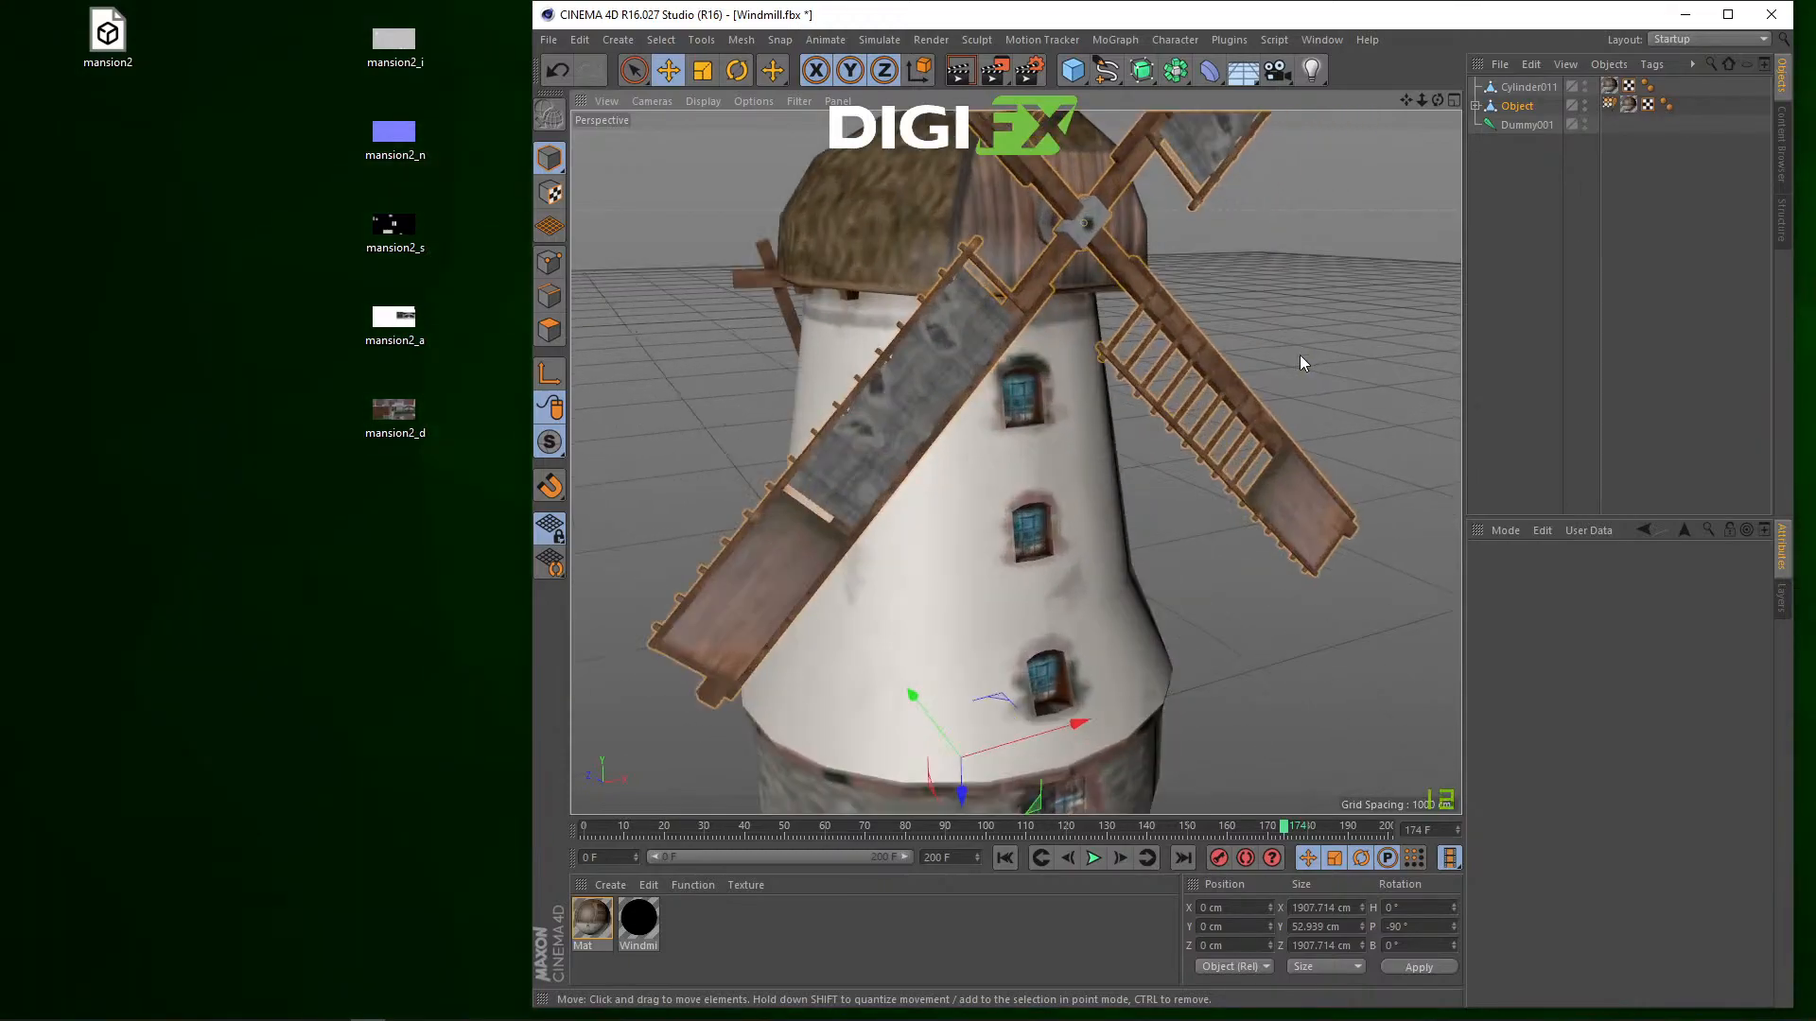
pyautogui.scroll(-4, 1290, 359)
pyautogui.click(1093, 857)
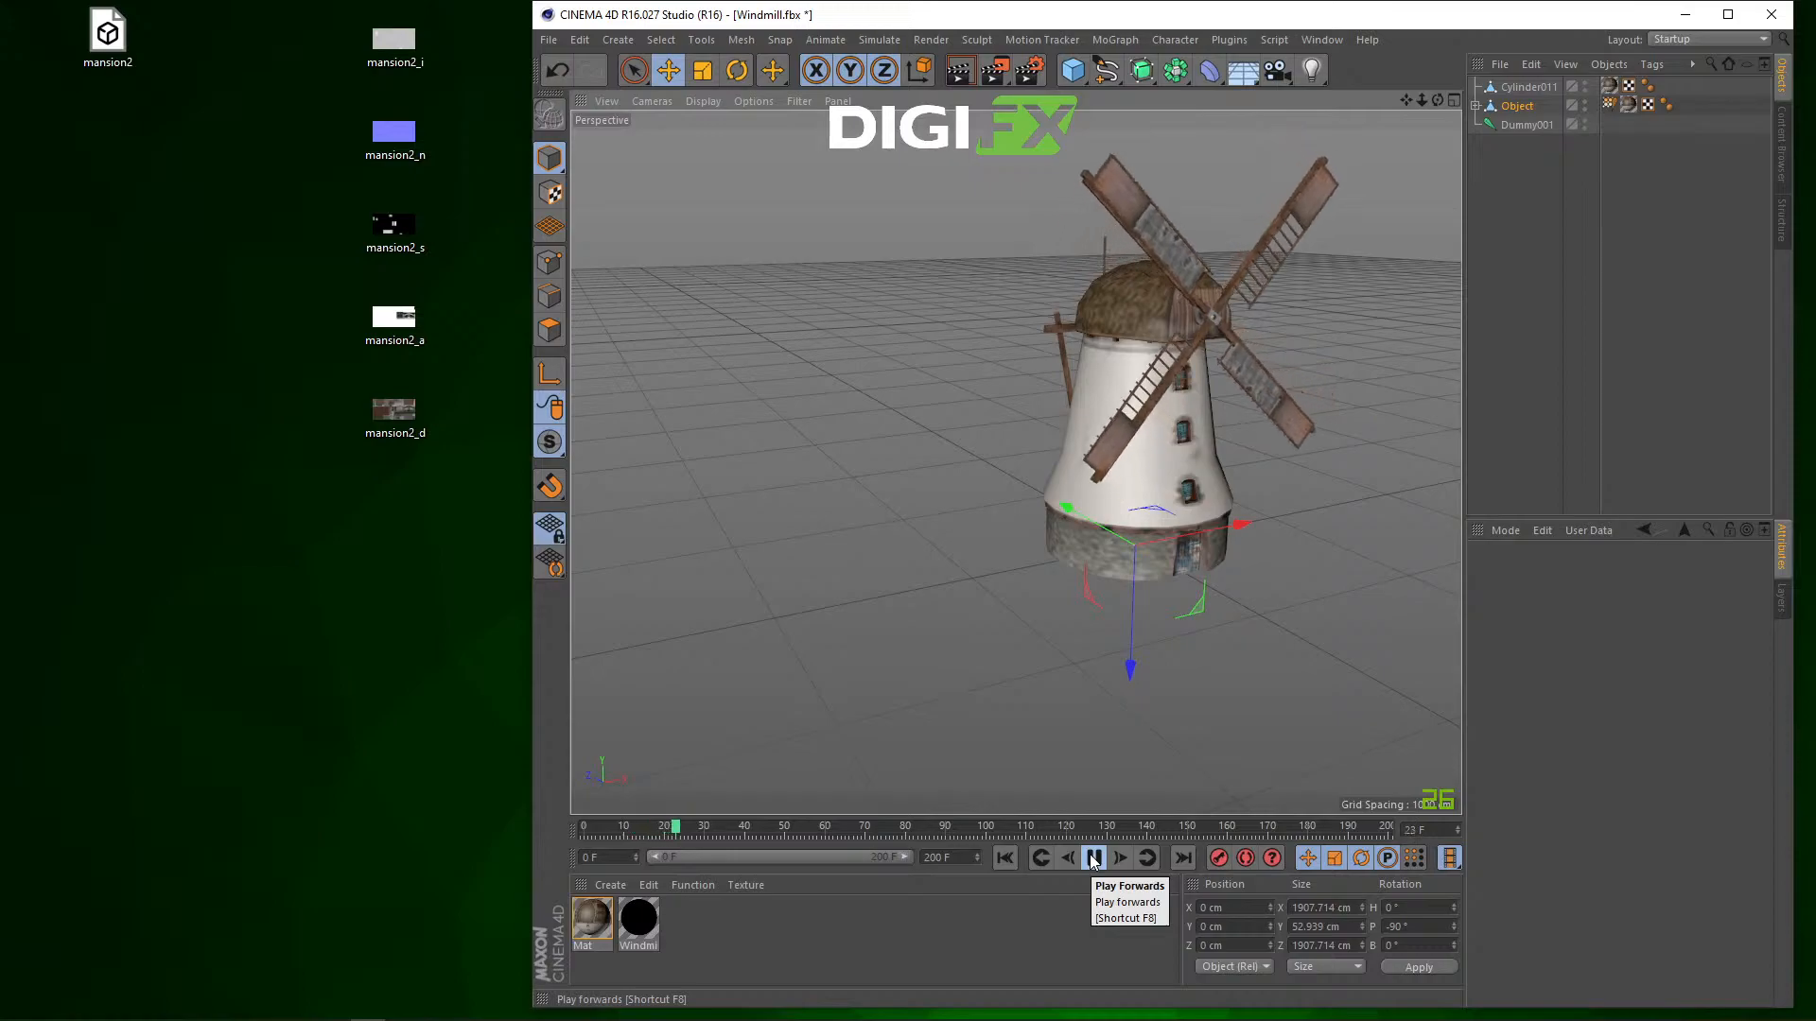
pyautogui.click(1093, 857)
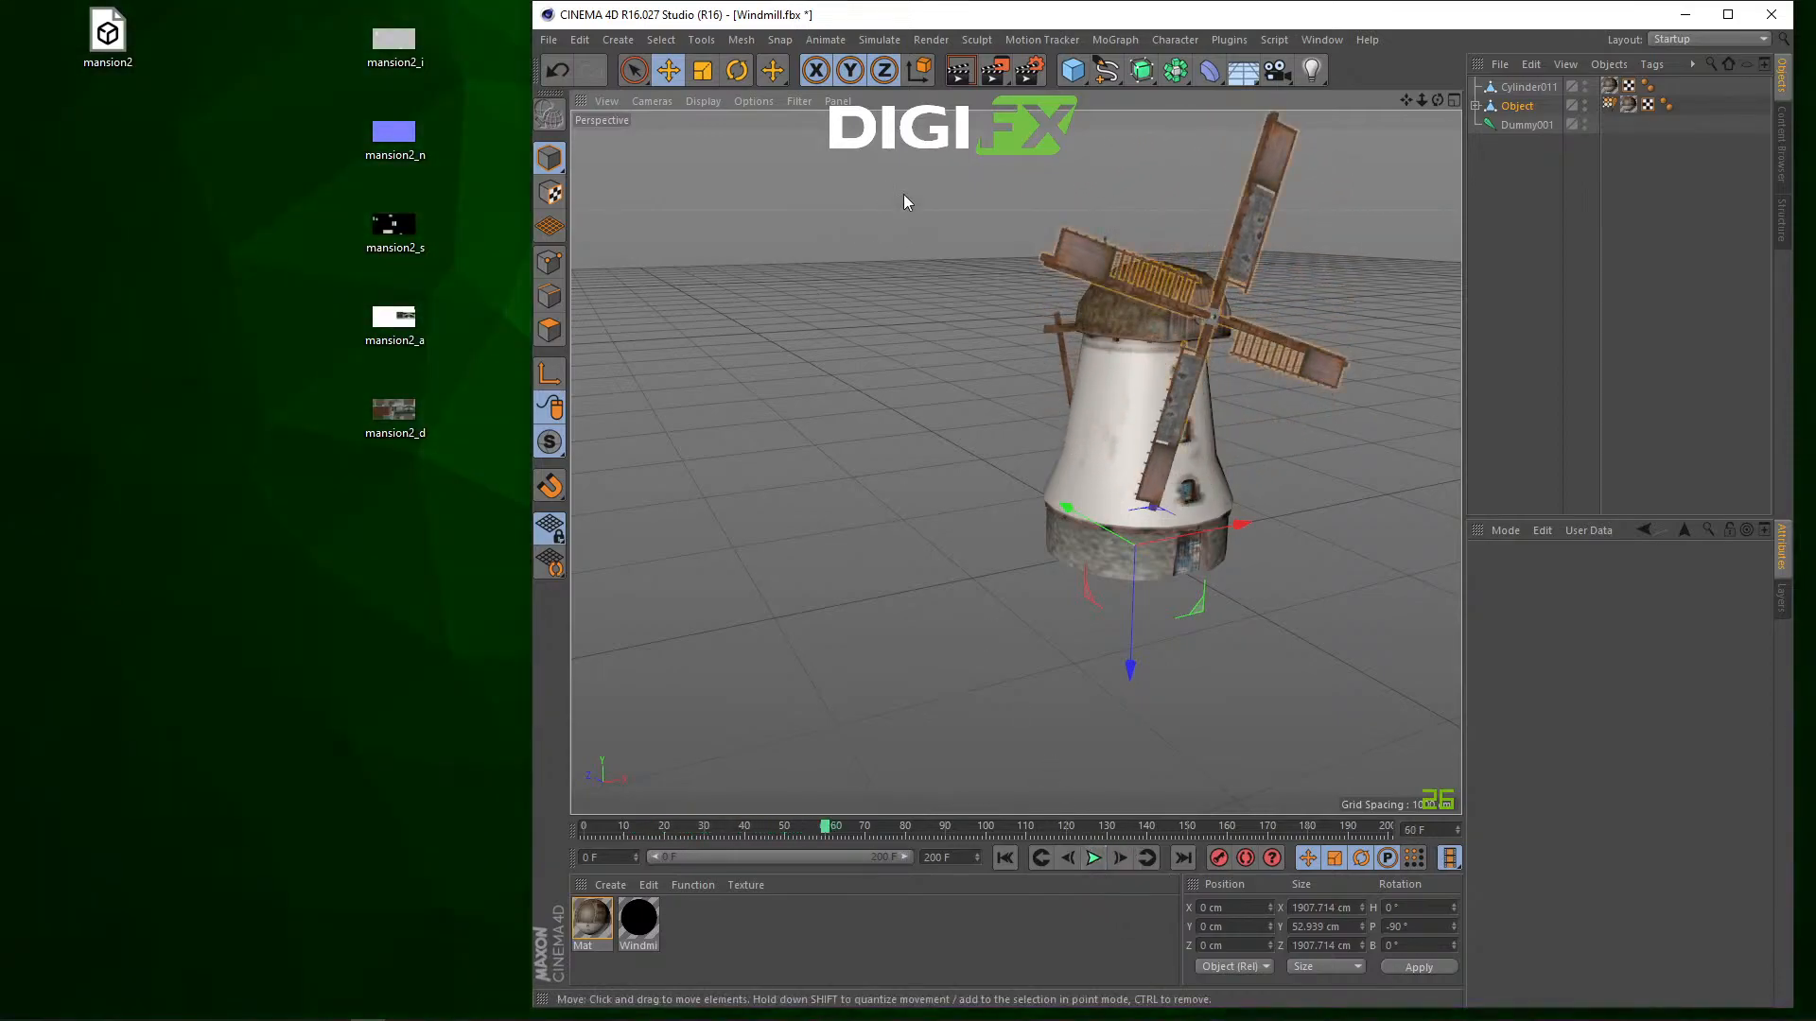
pyautogui.click(1526, 124)
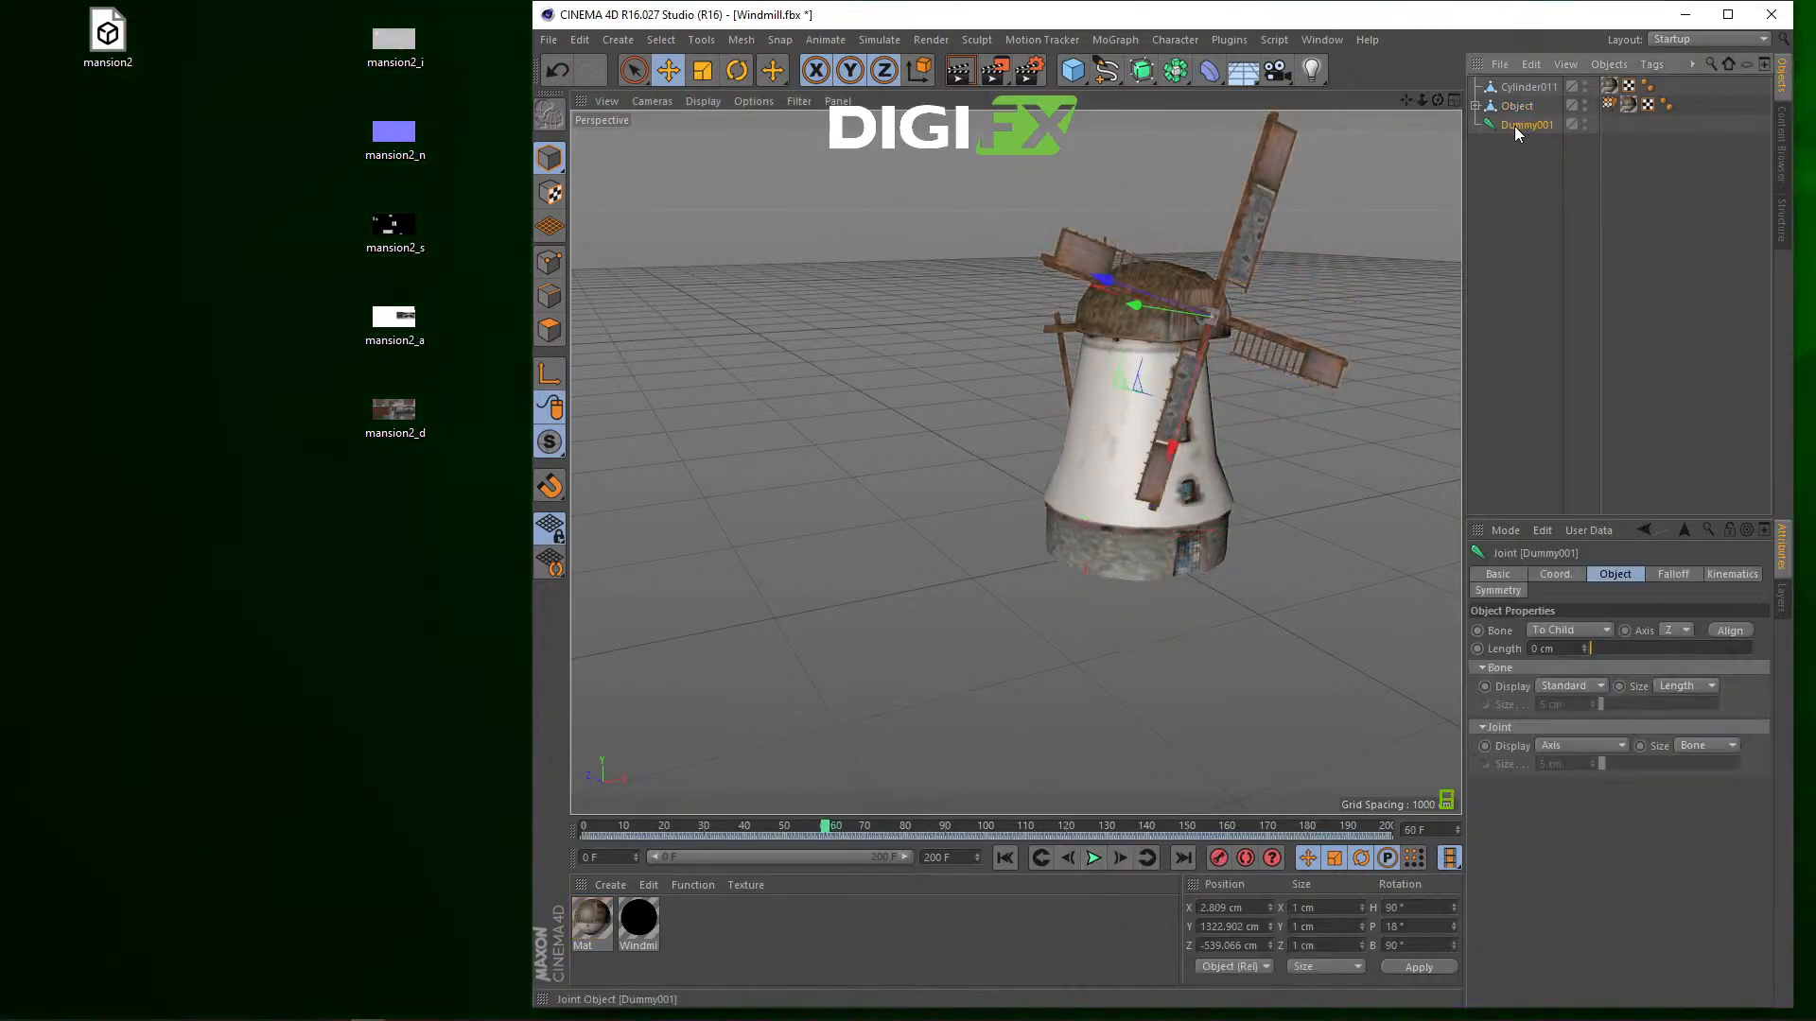
# Step: Group the tower Cylinder011, the blades Object and the Dummy001 joint under one null
pyautogui.click(1510, 92)
pyautogui.keyDown('ctrl'); pyautogui.click(1517, 109); pyautogui.keyUp('ctrl')
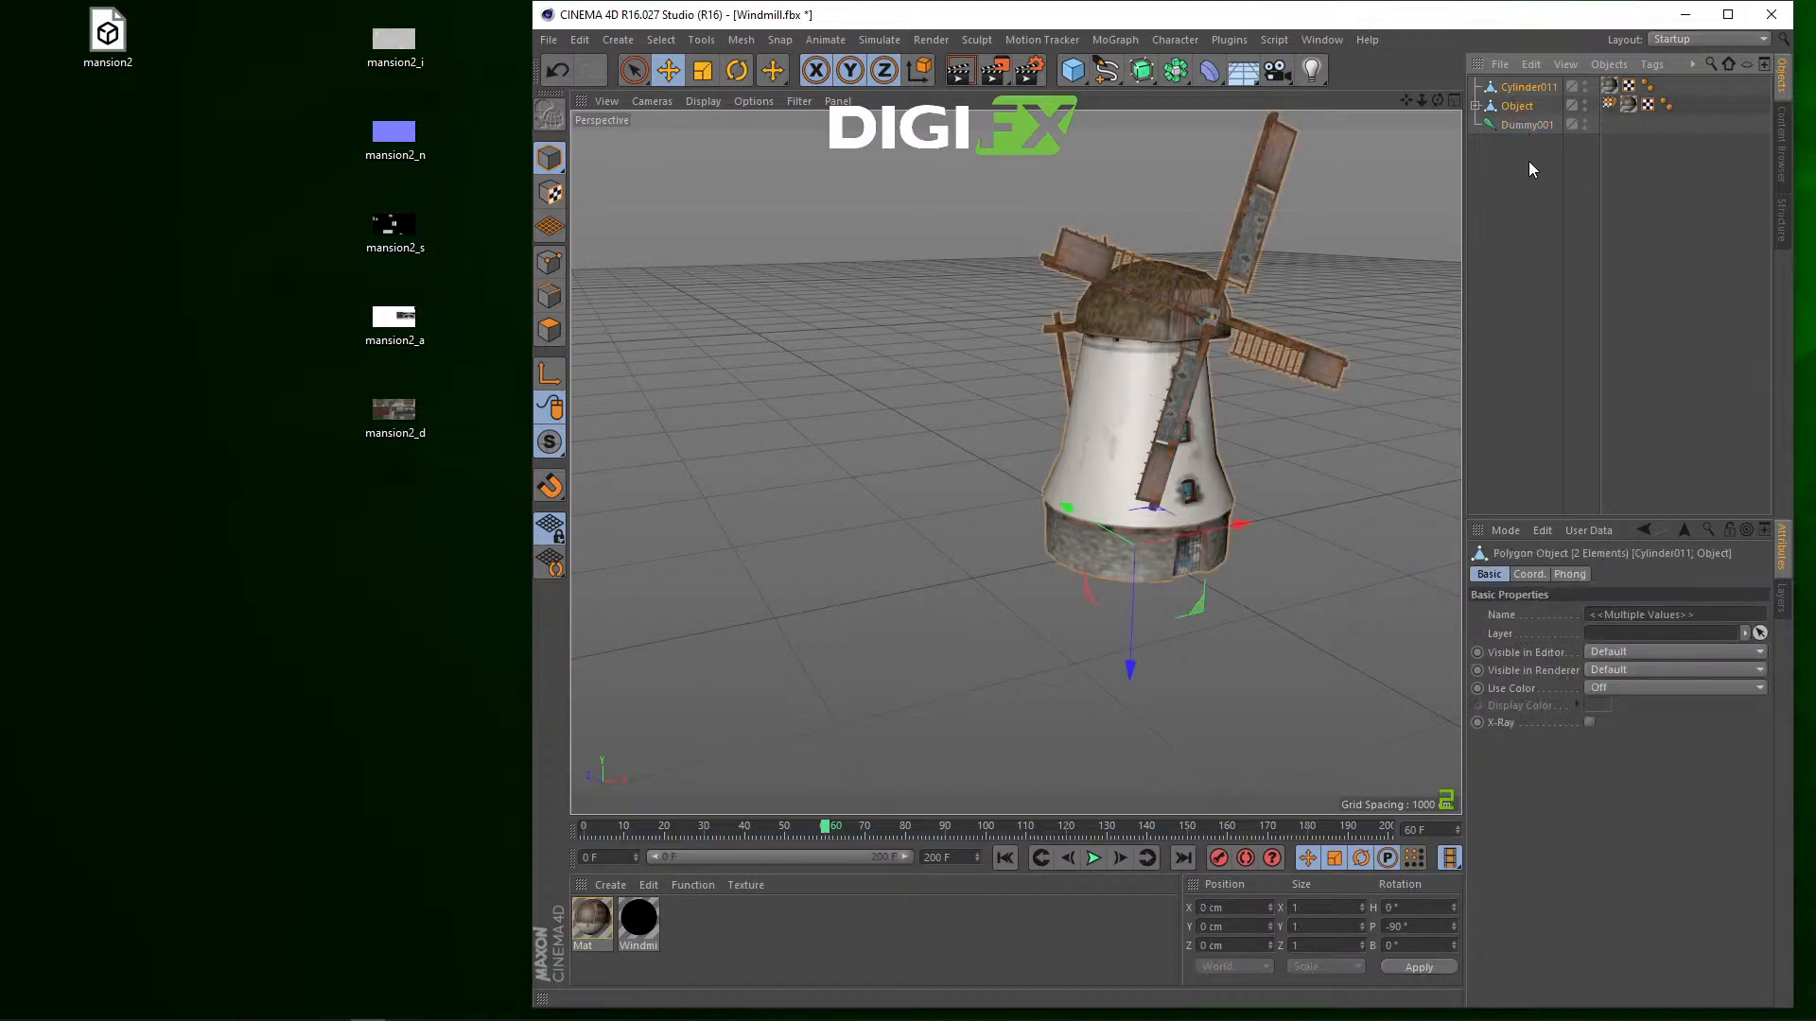
pyautogui.keyDown('ctrl'); pyautogui.click(1522, 126); pyautogui.keyUp('ctrl')
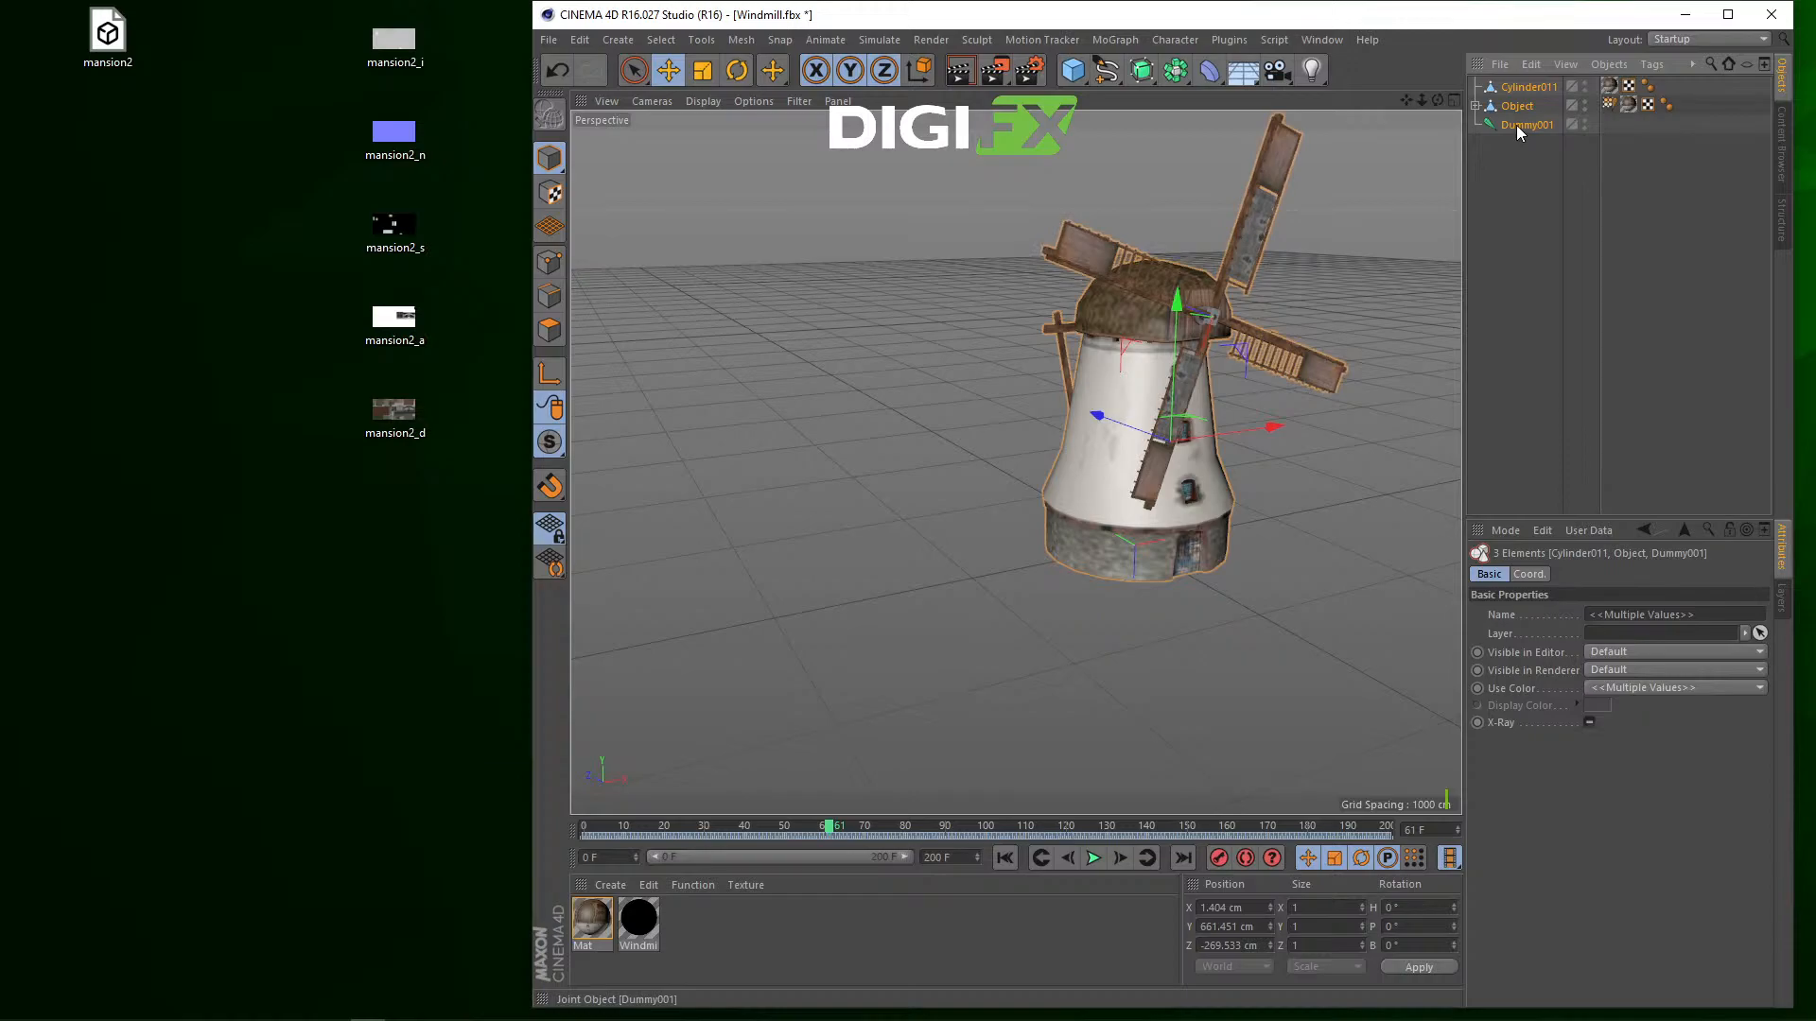
pyautogui.rightClick(1517, 125)
pyautogui.click(1566, 593)
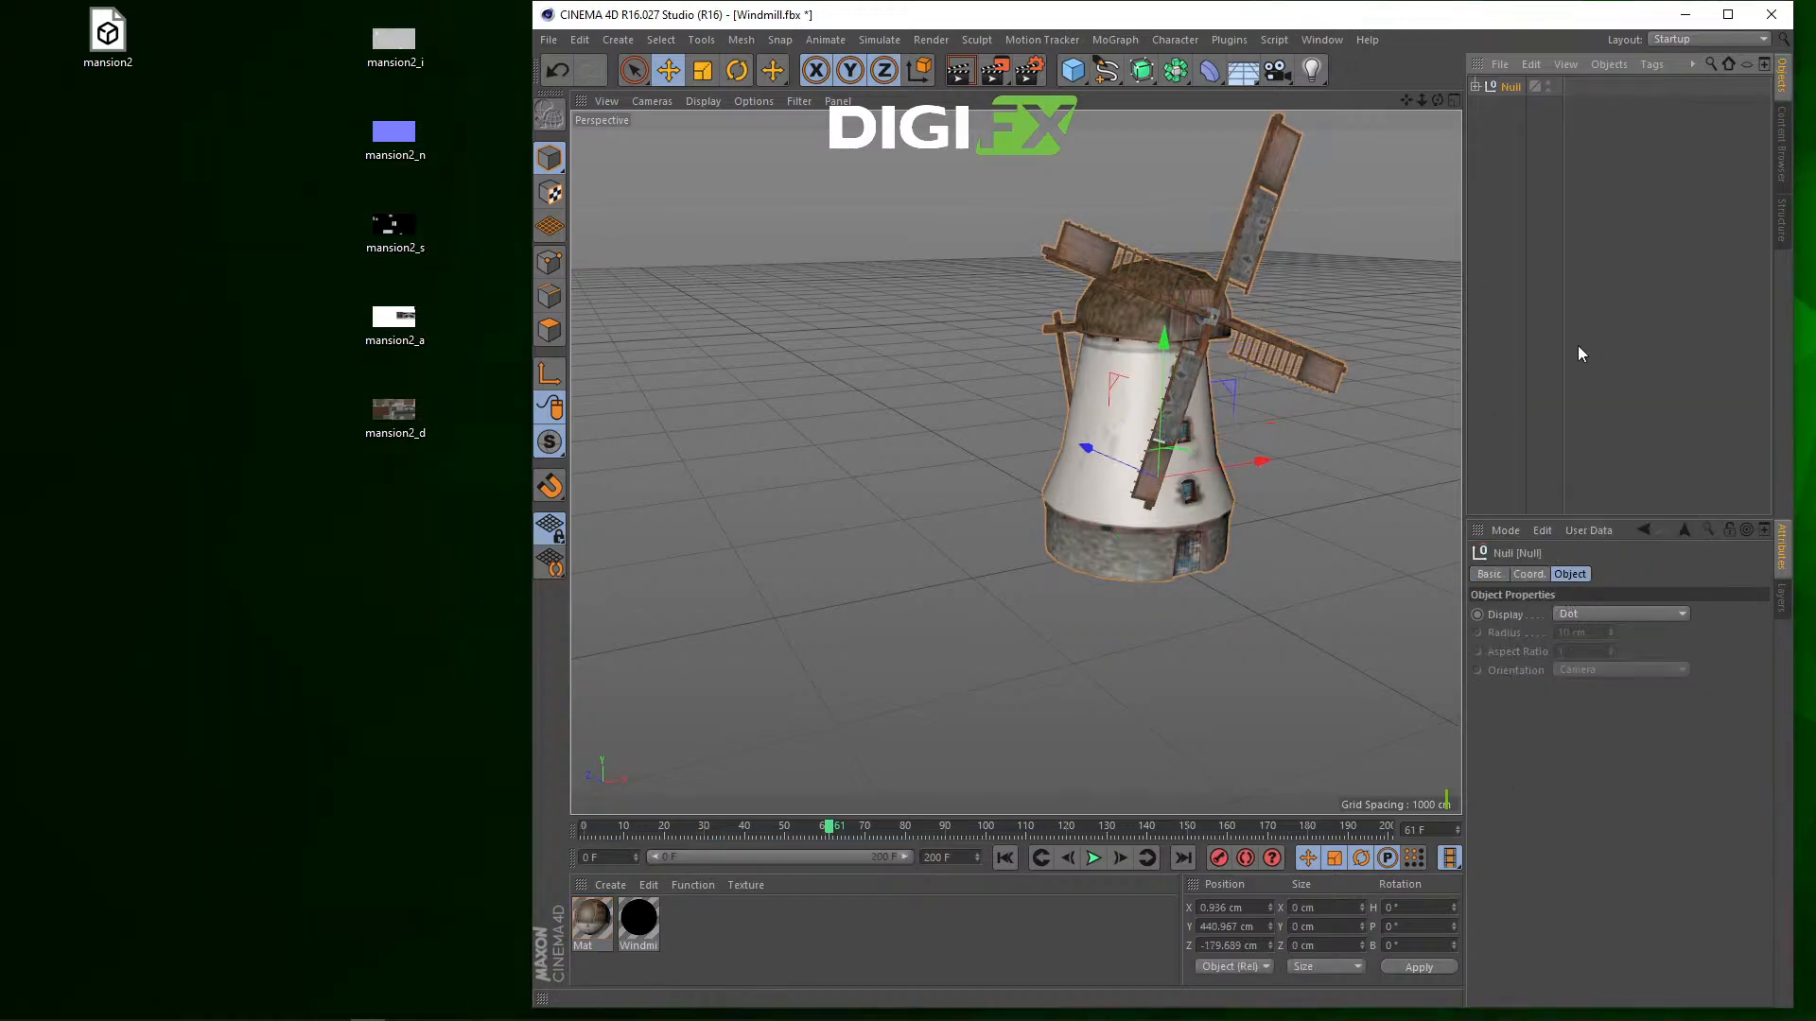
# Step: Rename the new null that holds the tower, blades and joint to Windmill
pyautogui.rightClick(1505, 87)
pyautogui.click(1504, 87)
pyautogui.doubleClick(1507, 87)
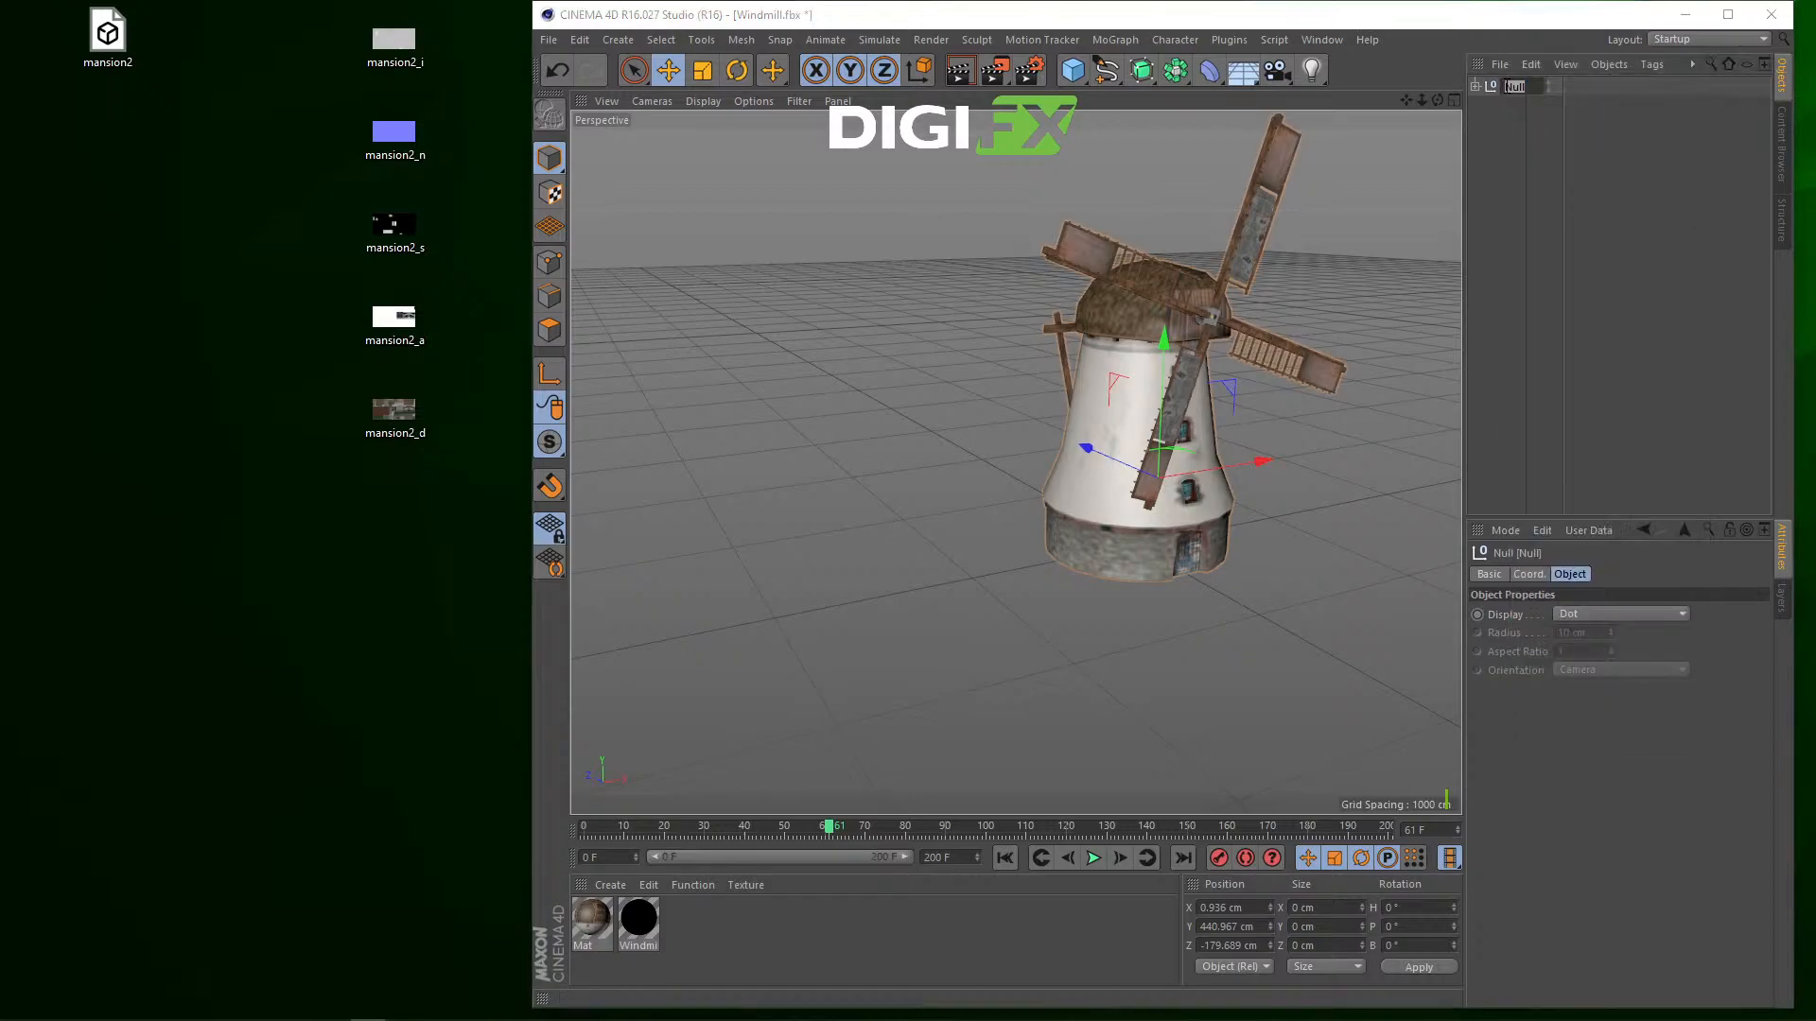
pyautogui.write('W')
pyautogui.write('indmill')
pyautogui.press('Return')
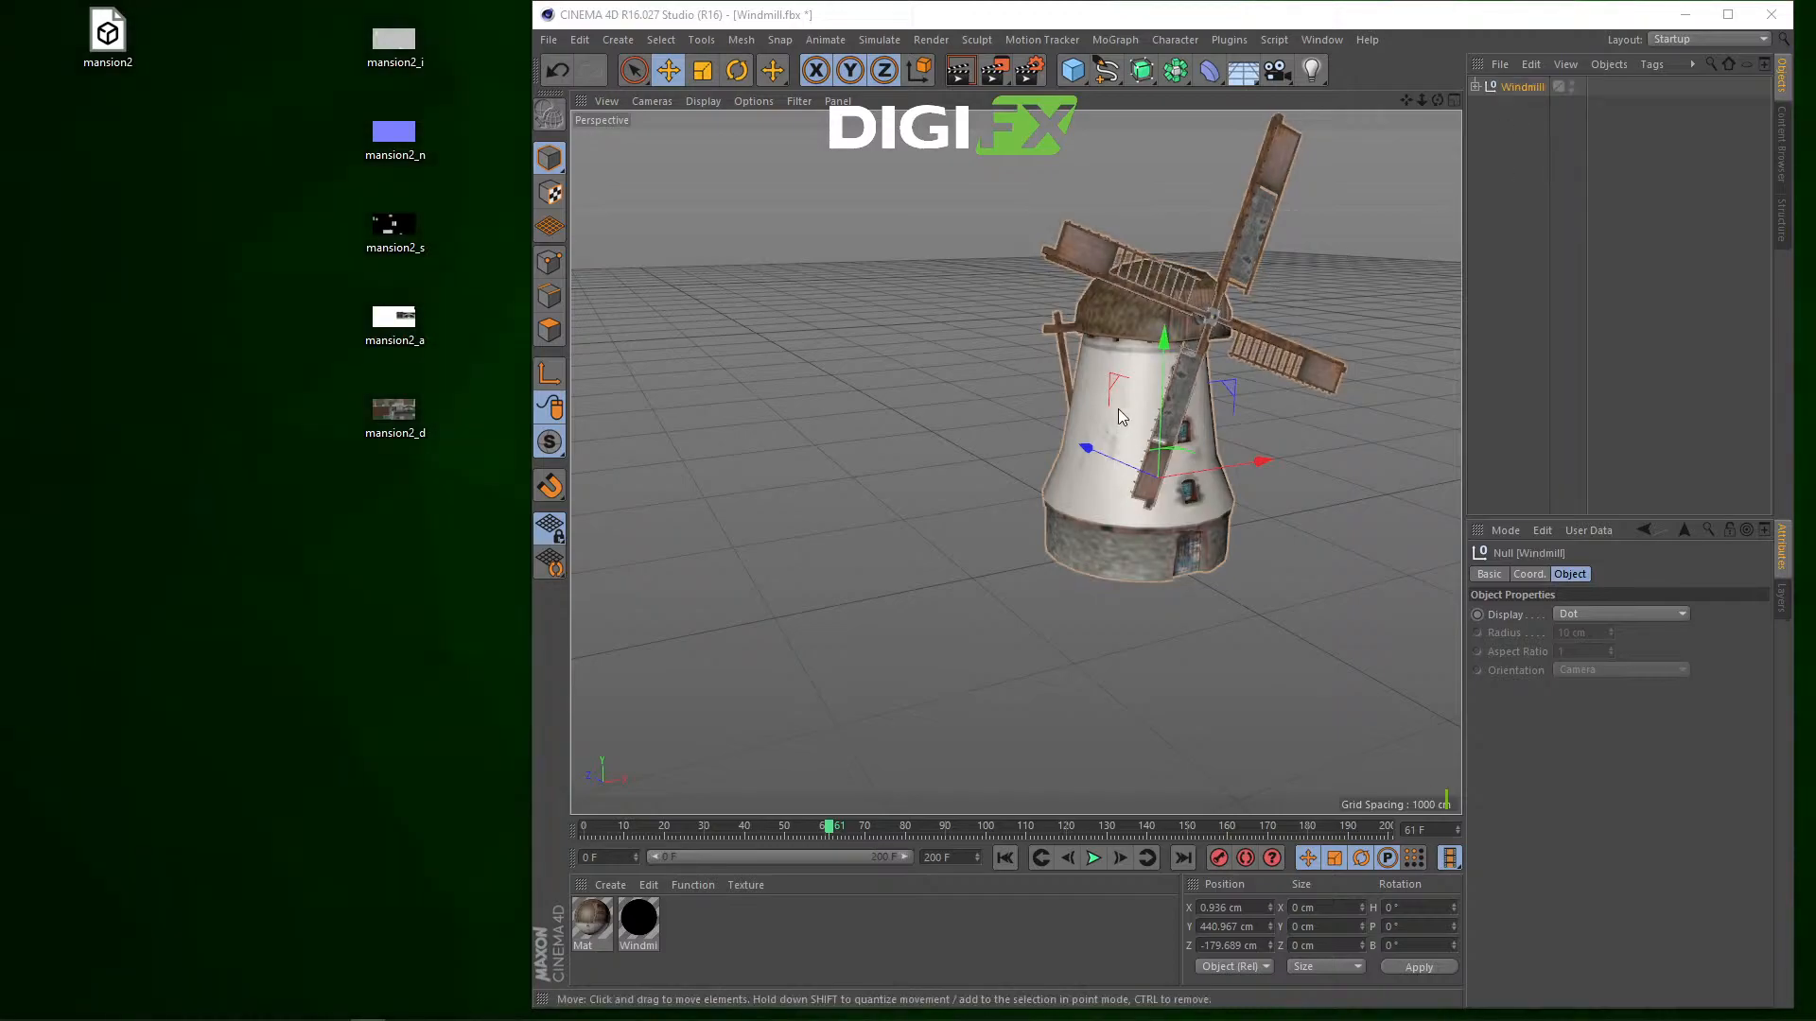
# Step: Examine the Windmill group's children and the Dummy001 joint at the blades' hub while the animation moves
pyautogui.moveTo(1406, 100); pyautogui.dragTo(1274, 213)
pyautogui.click(1475, 86)
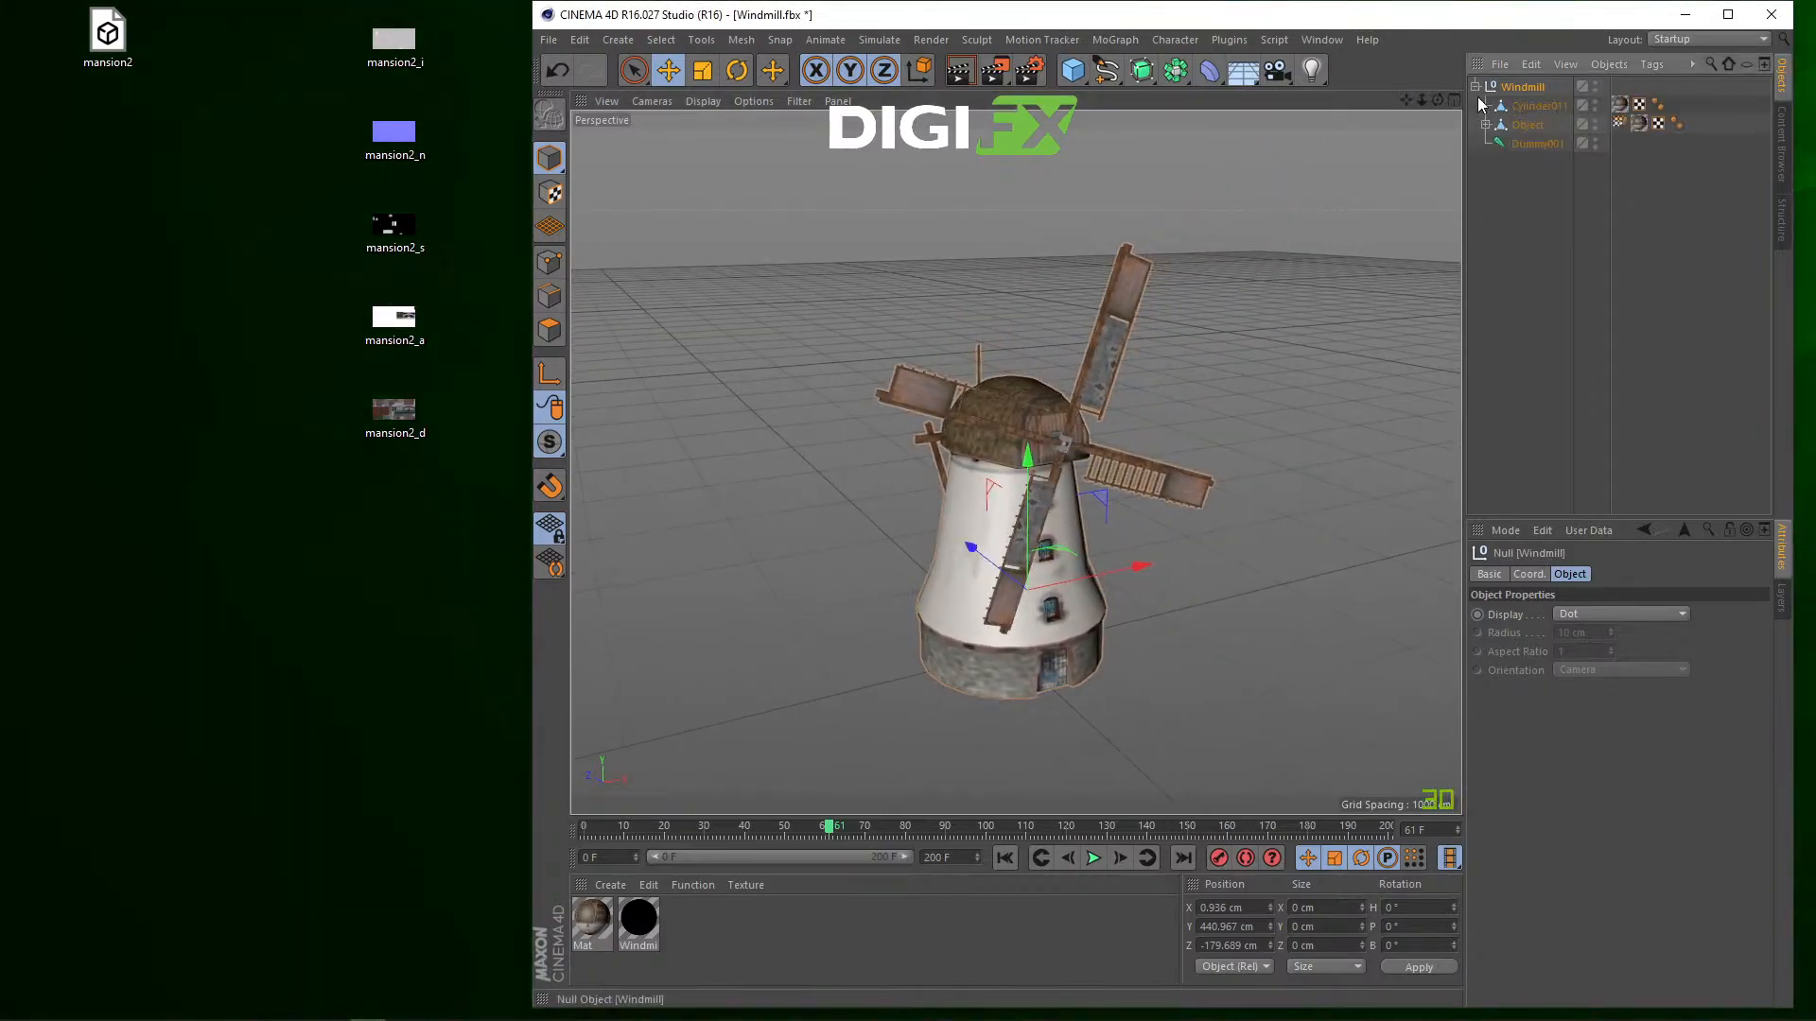
pyautogui.click(1515, 108)
pyautogui.click(1536, 144)
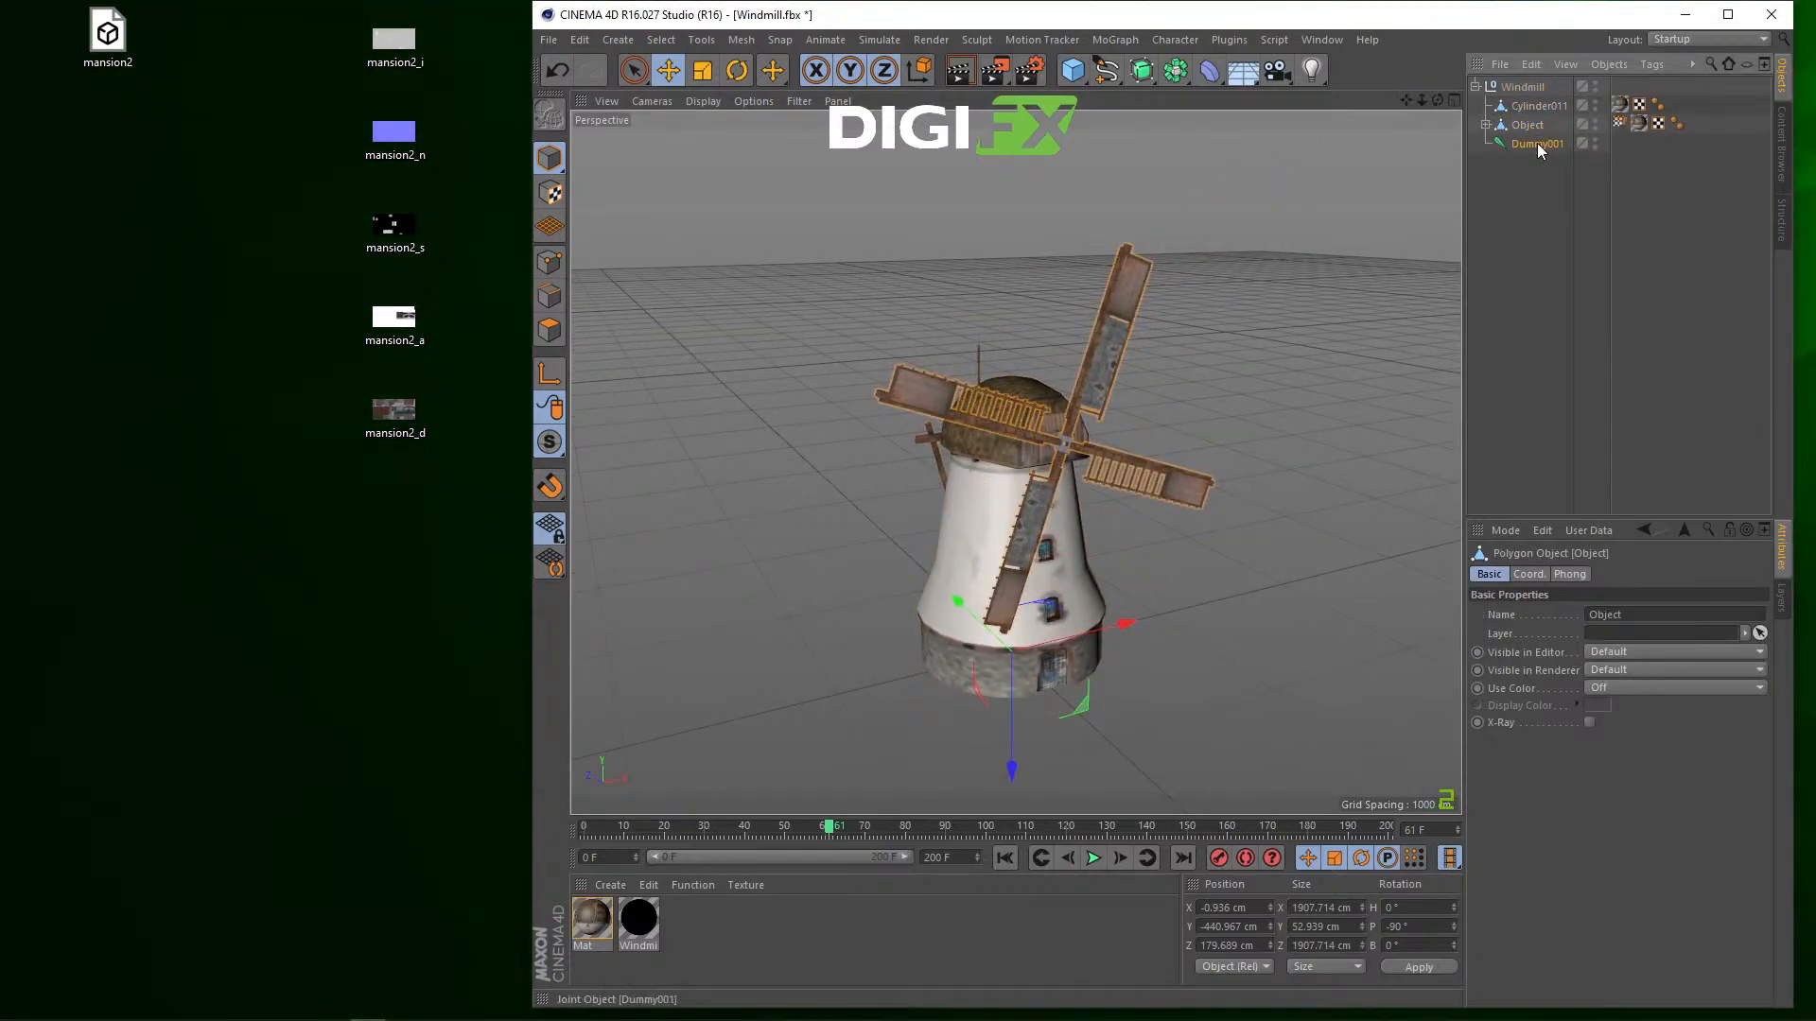
pyautogui.click(1055, 434)
pyautogui.click(1533, 146)
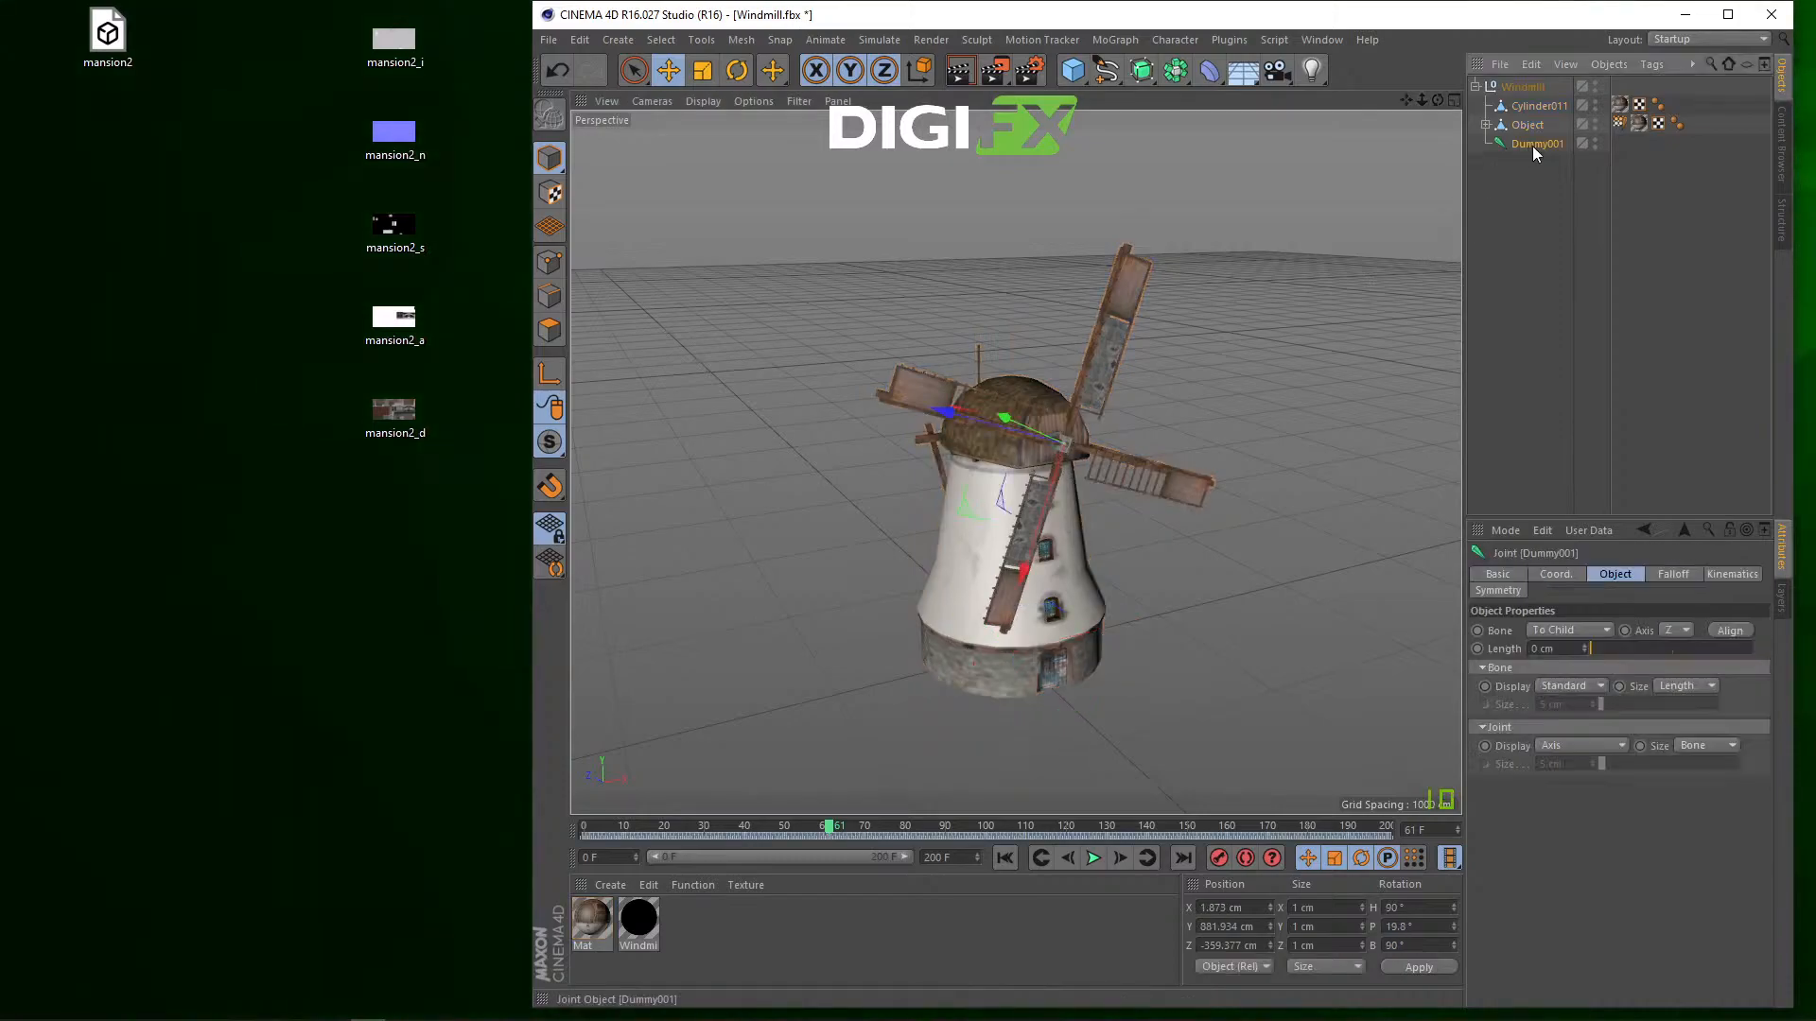
pyautogui.scroll(3, 1122, 434)
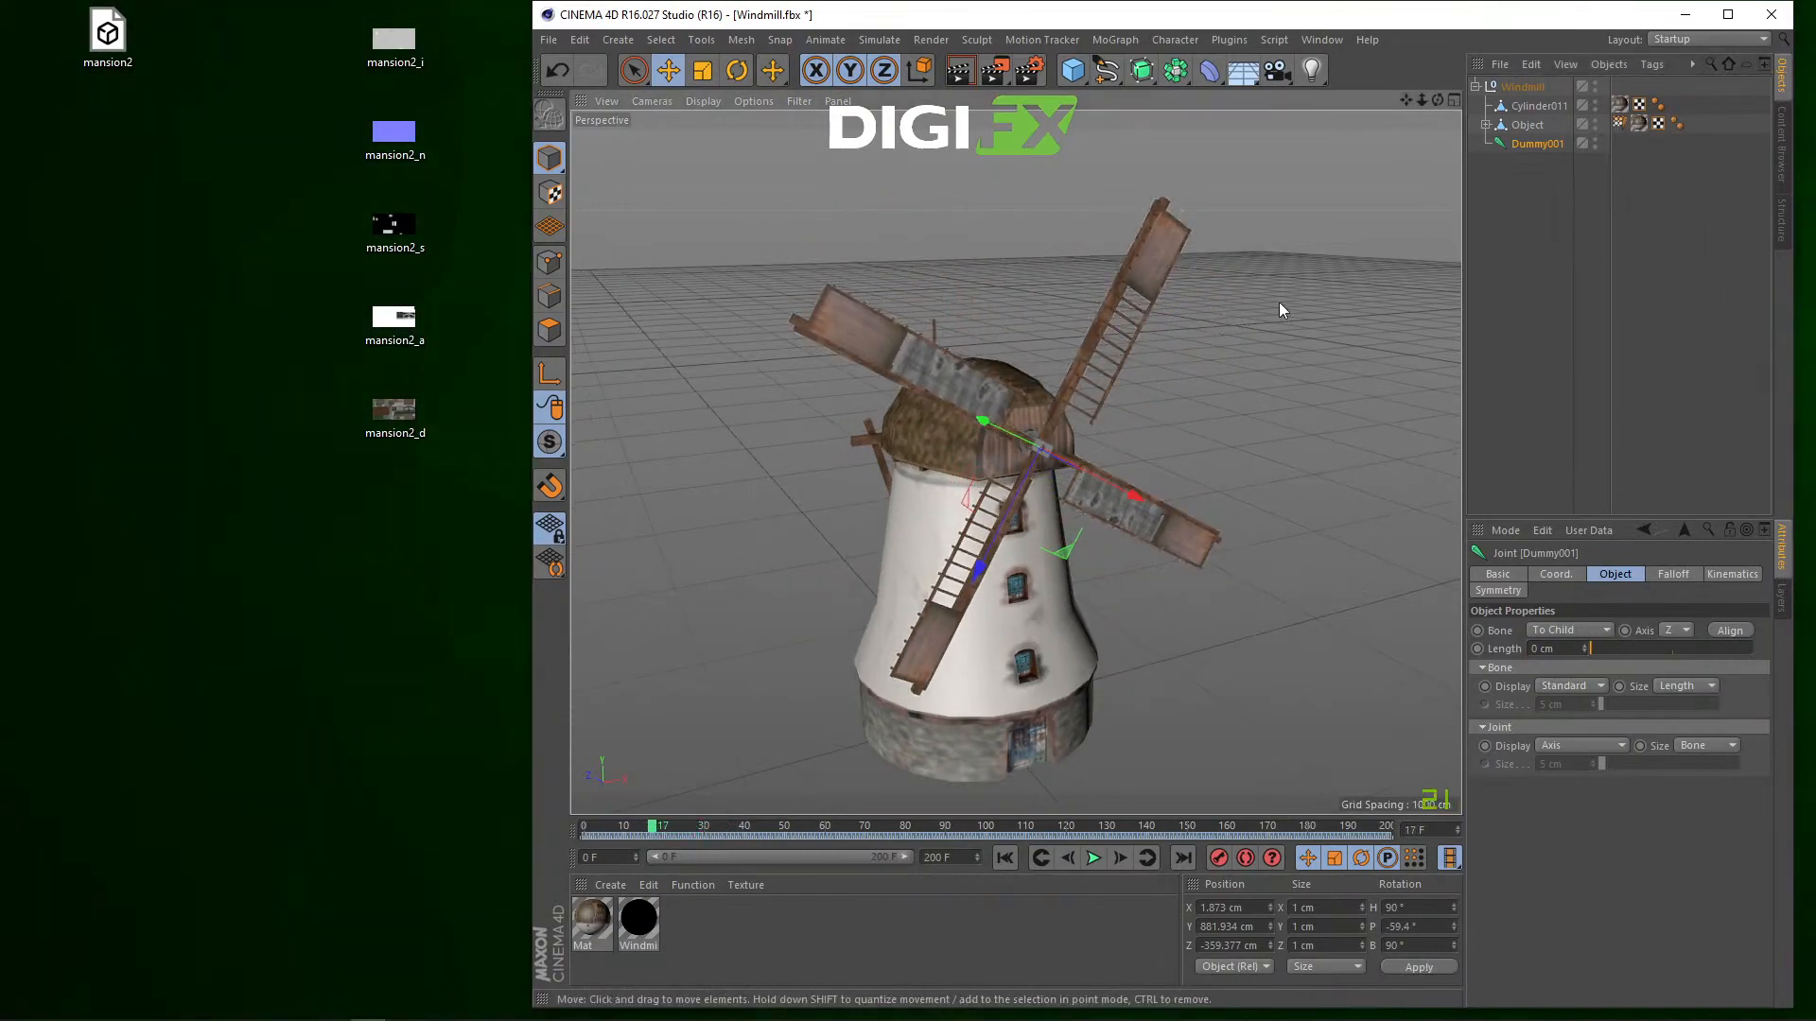
# Step: Export the Windmill group in FBX format to the Desktop as Windmill, with animation tracks and embedded textures
pyautogui.click(1474, 86)
pyautogui.click(1518, 87)
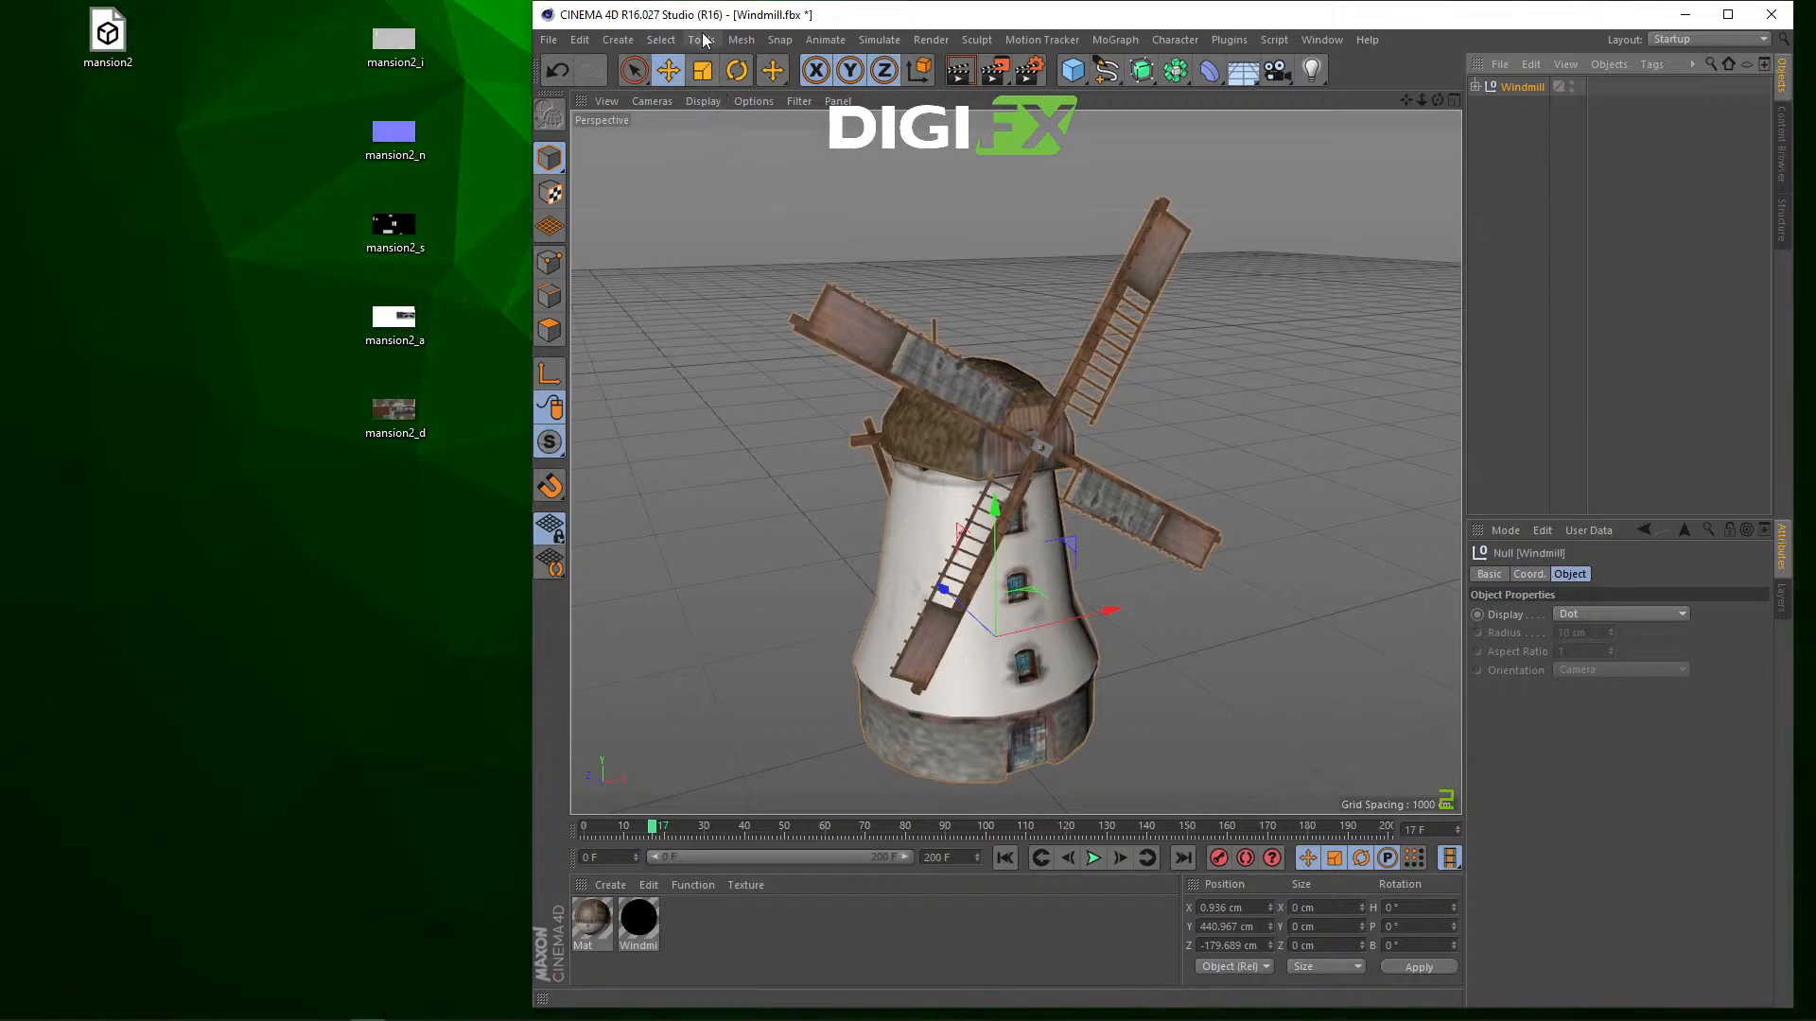
pyautogui.click(532, 50)
pyautogui.moveTo(580, 348)
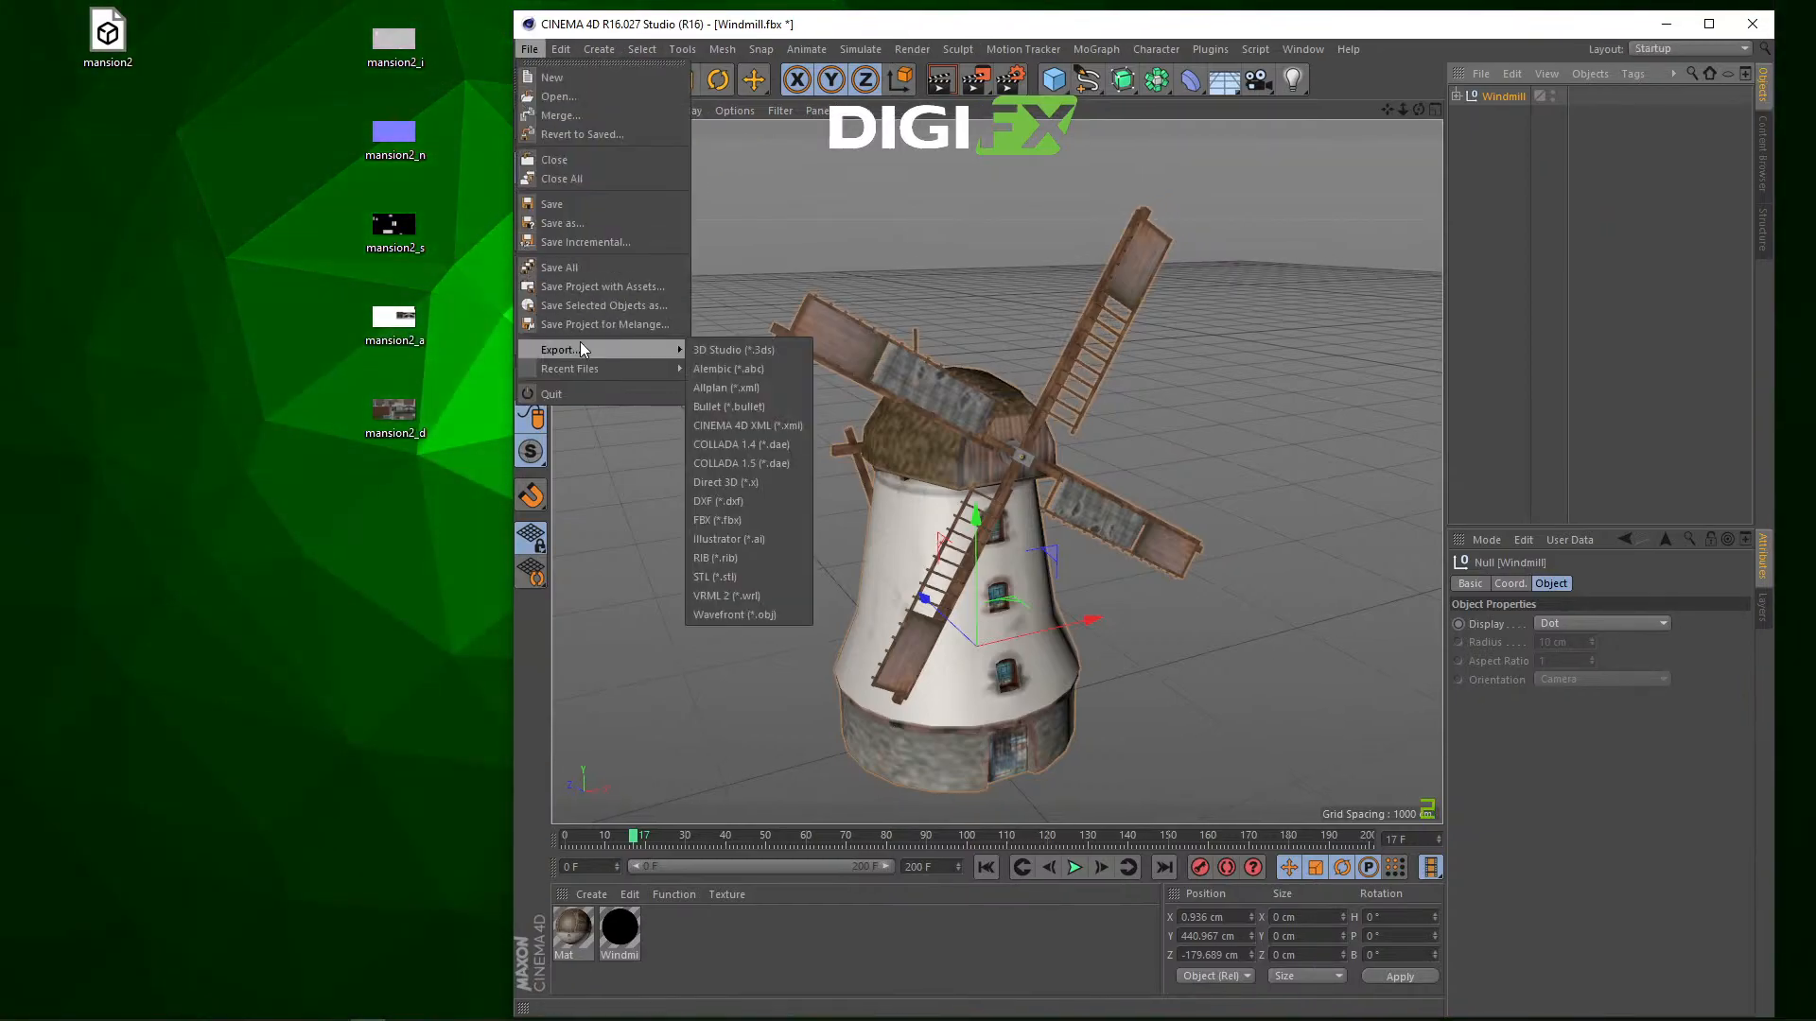
pyautogui.click(725, 516)
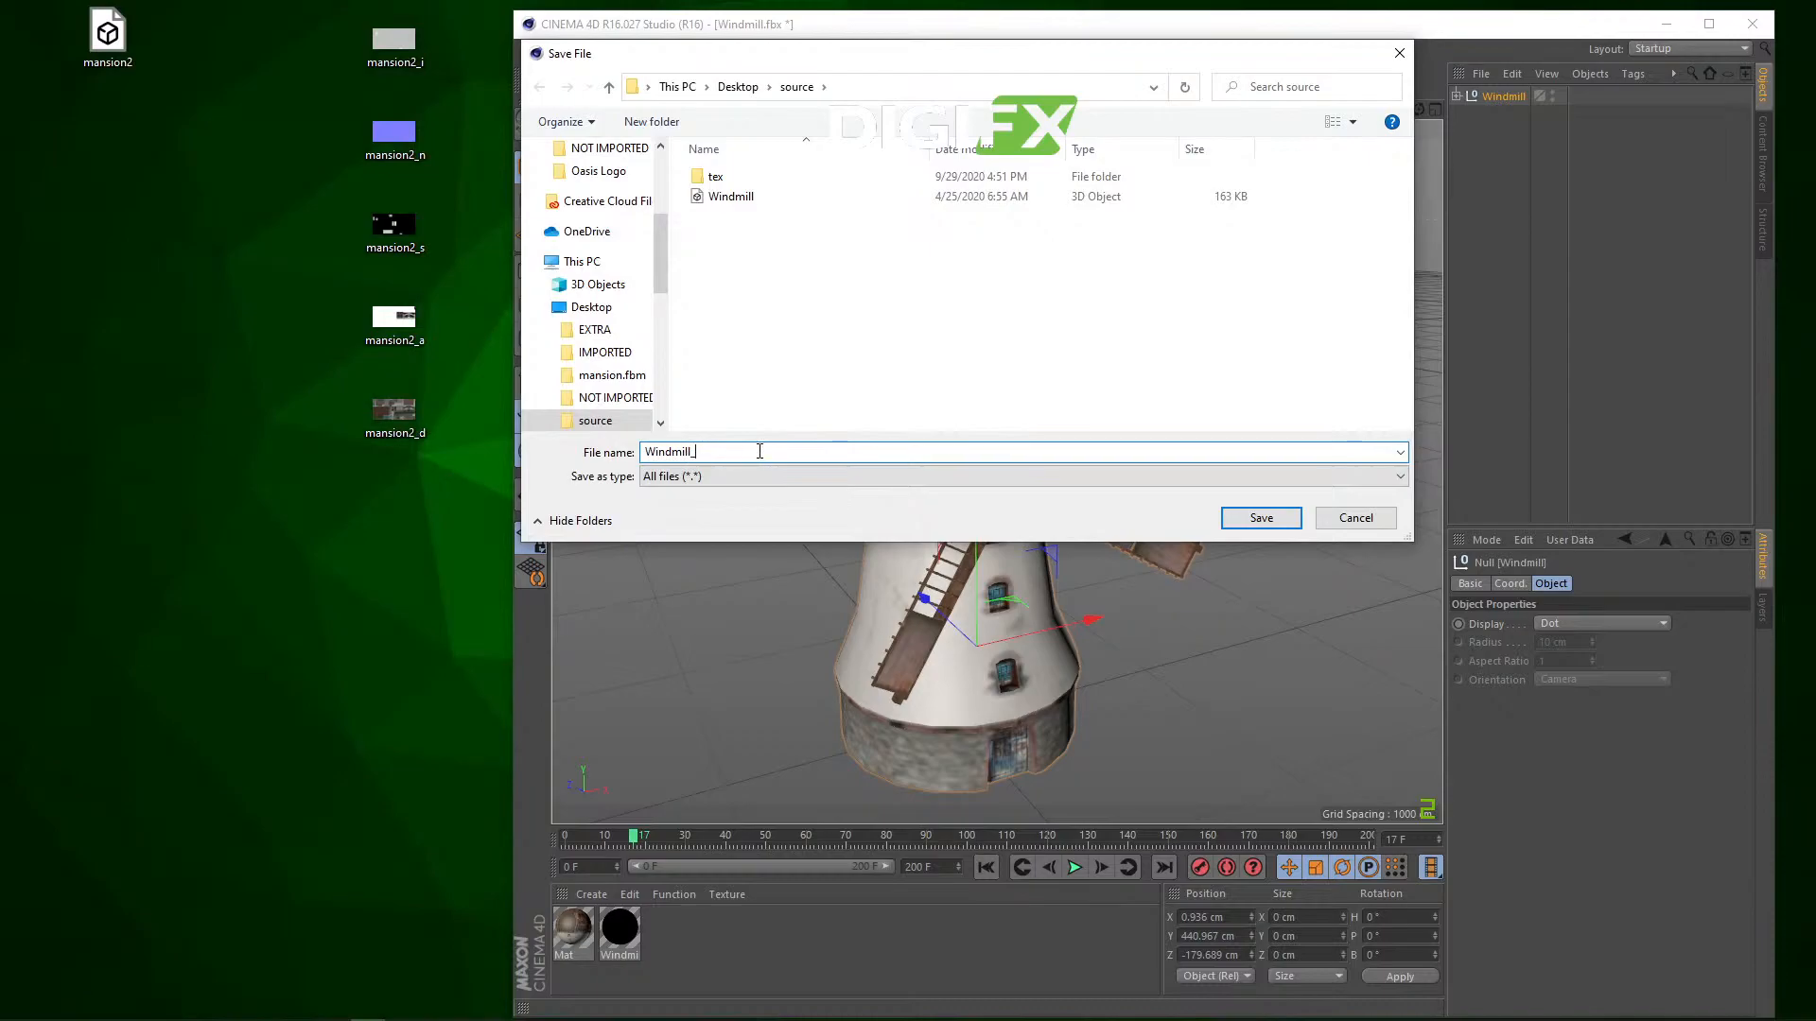
pyautogui.press('BackSpace')
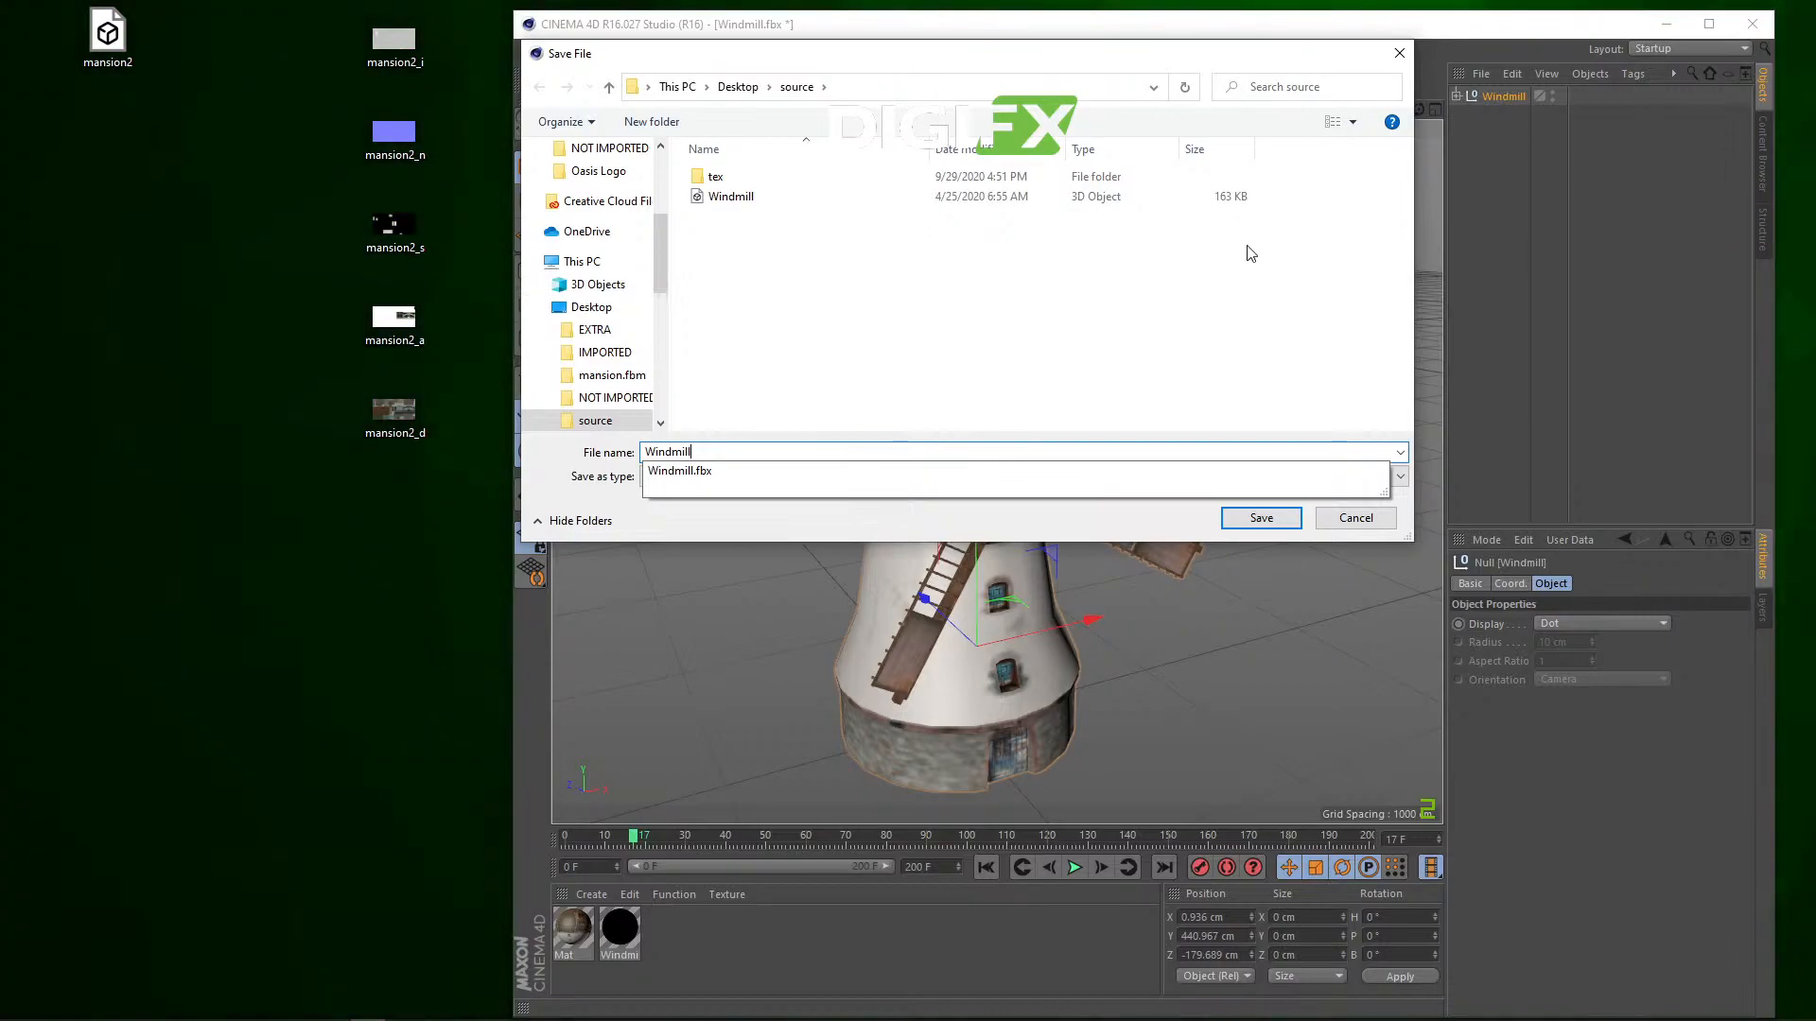
pyautogui.click(592, 308)
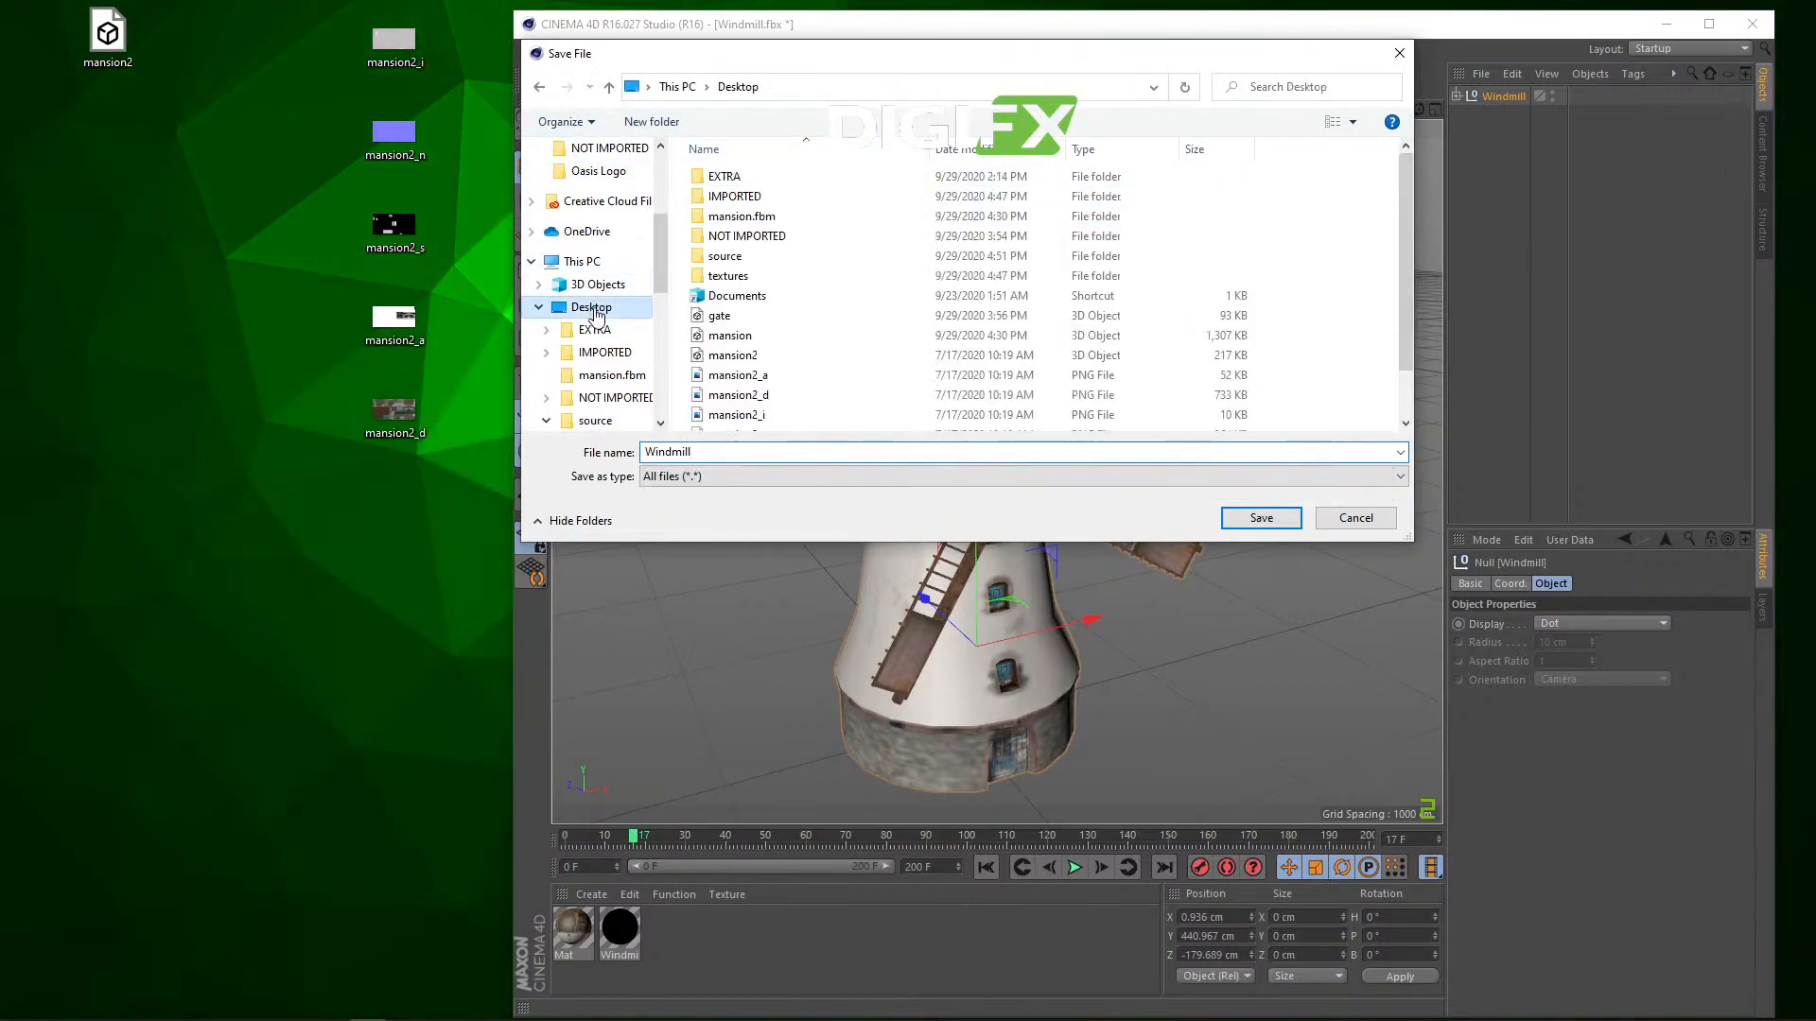
pyautogui.click(1250, 516)
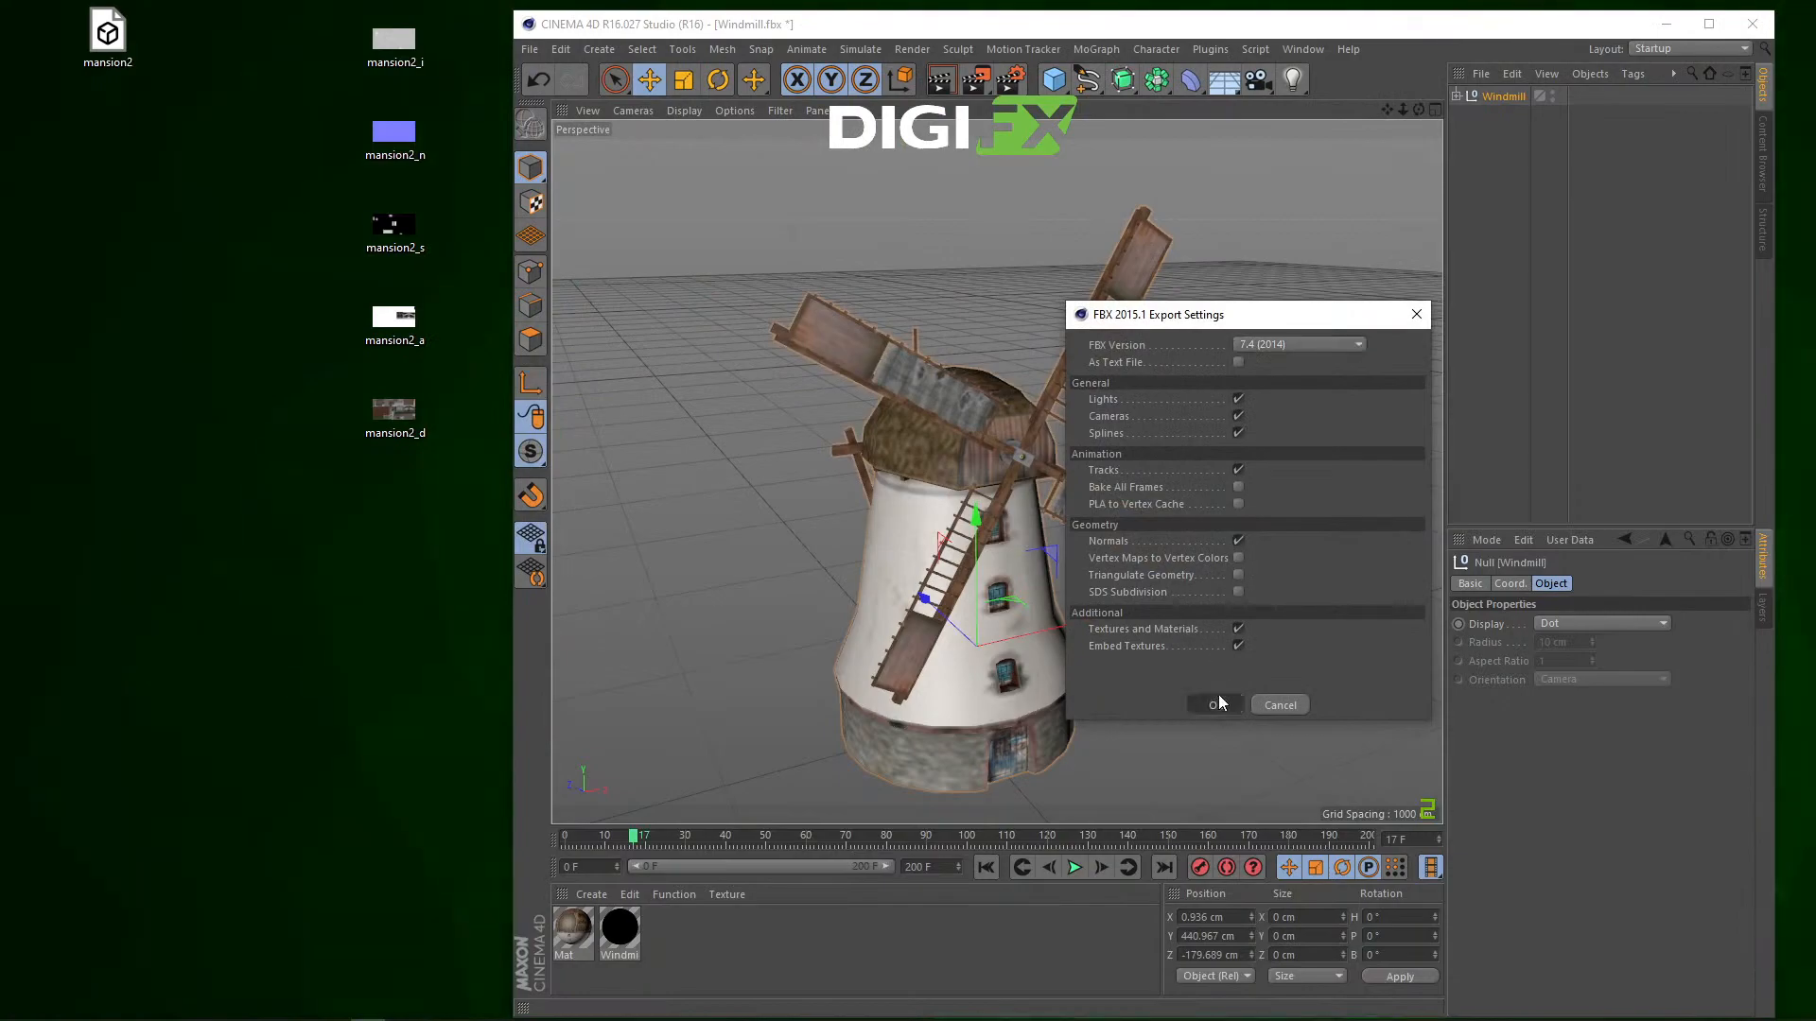
pyautogui.click(1217, 701)
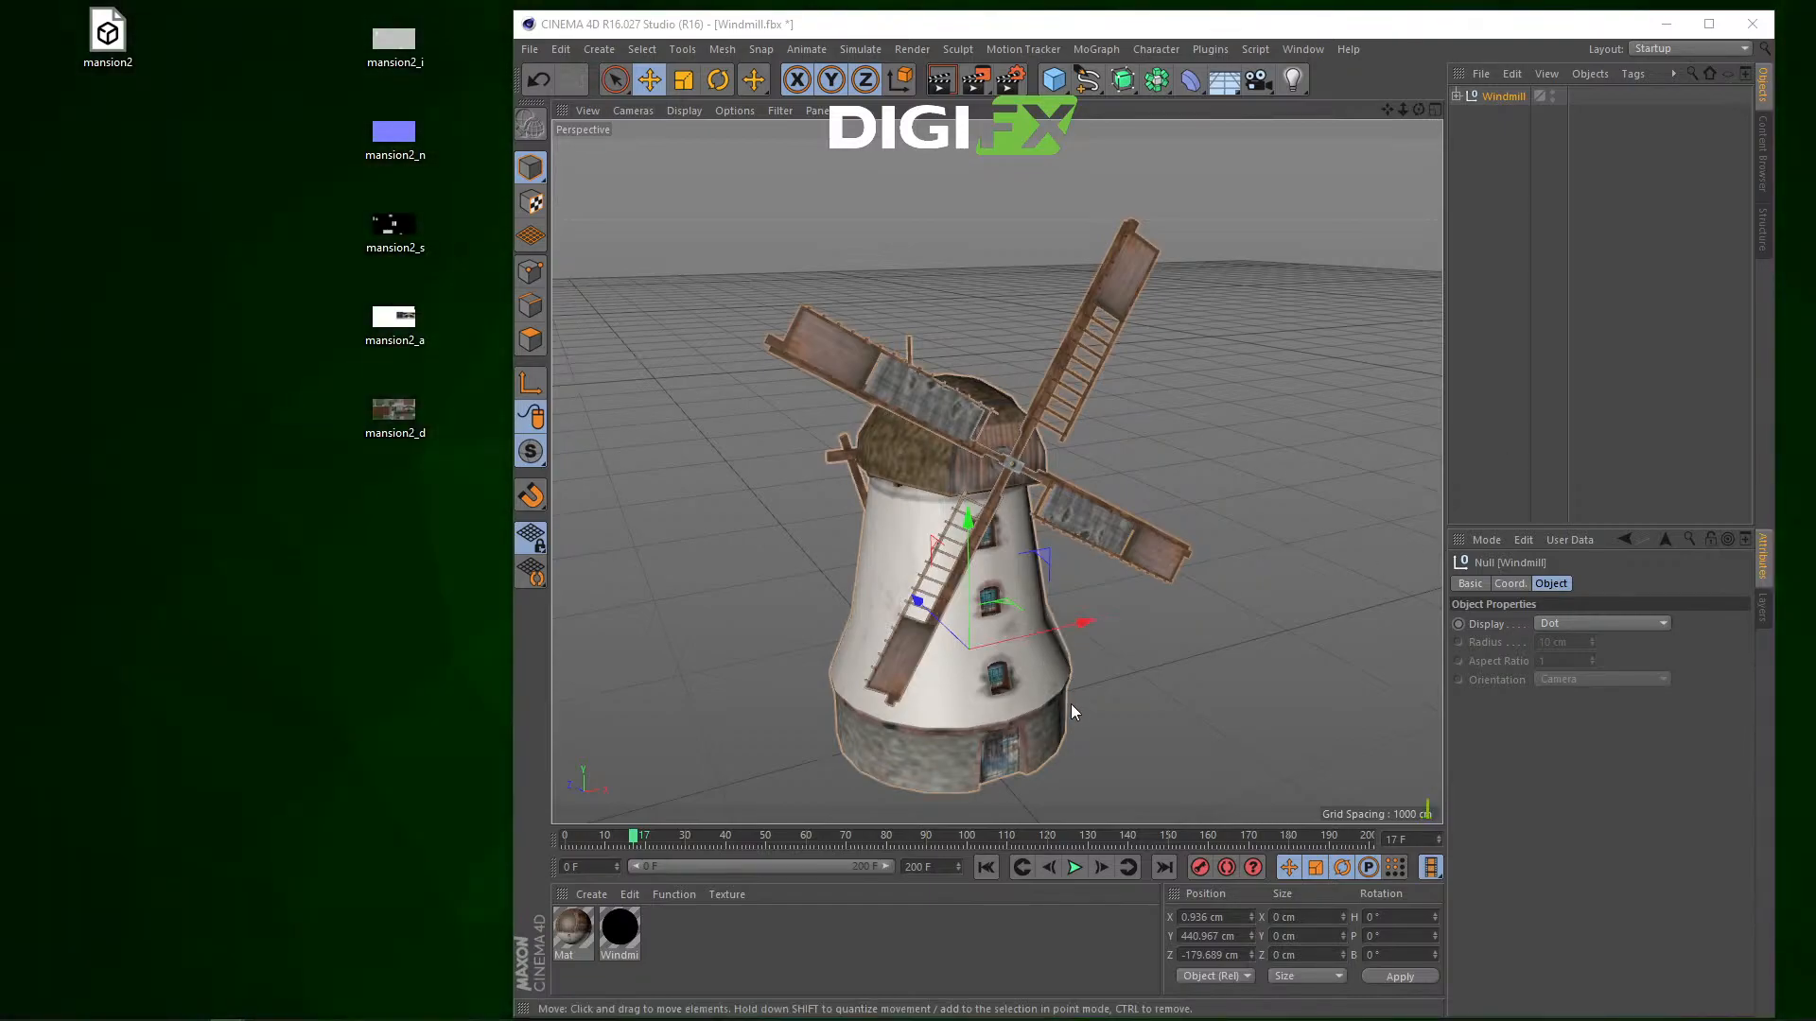
pyautogui.click(1023, 704)
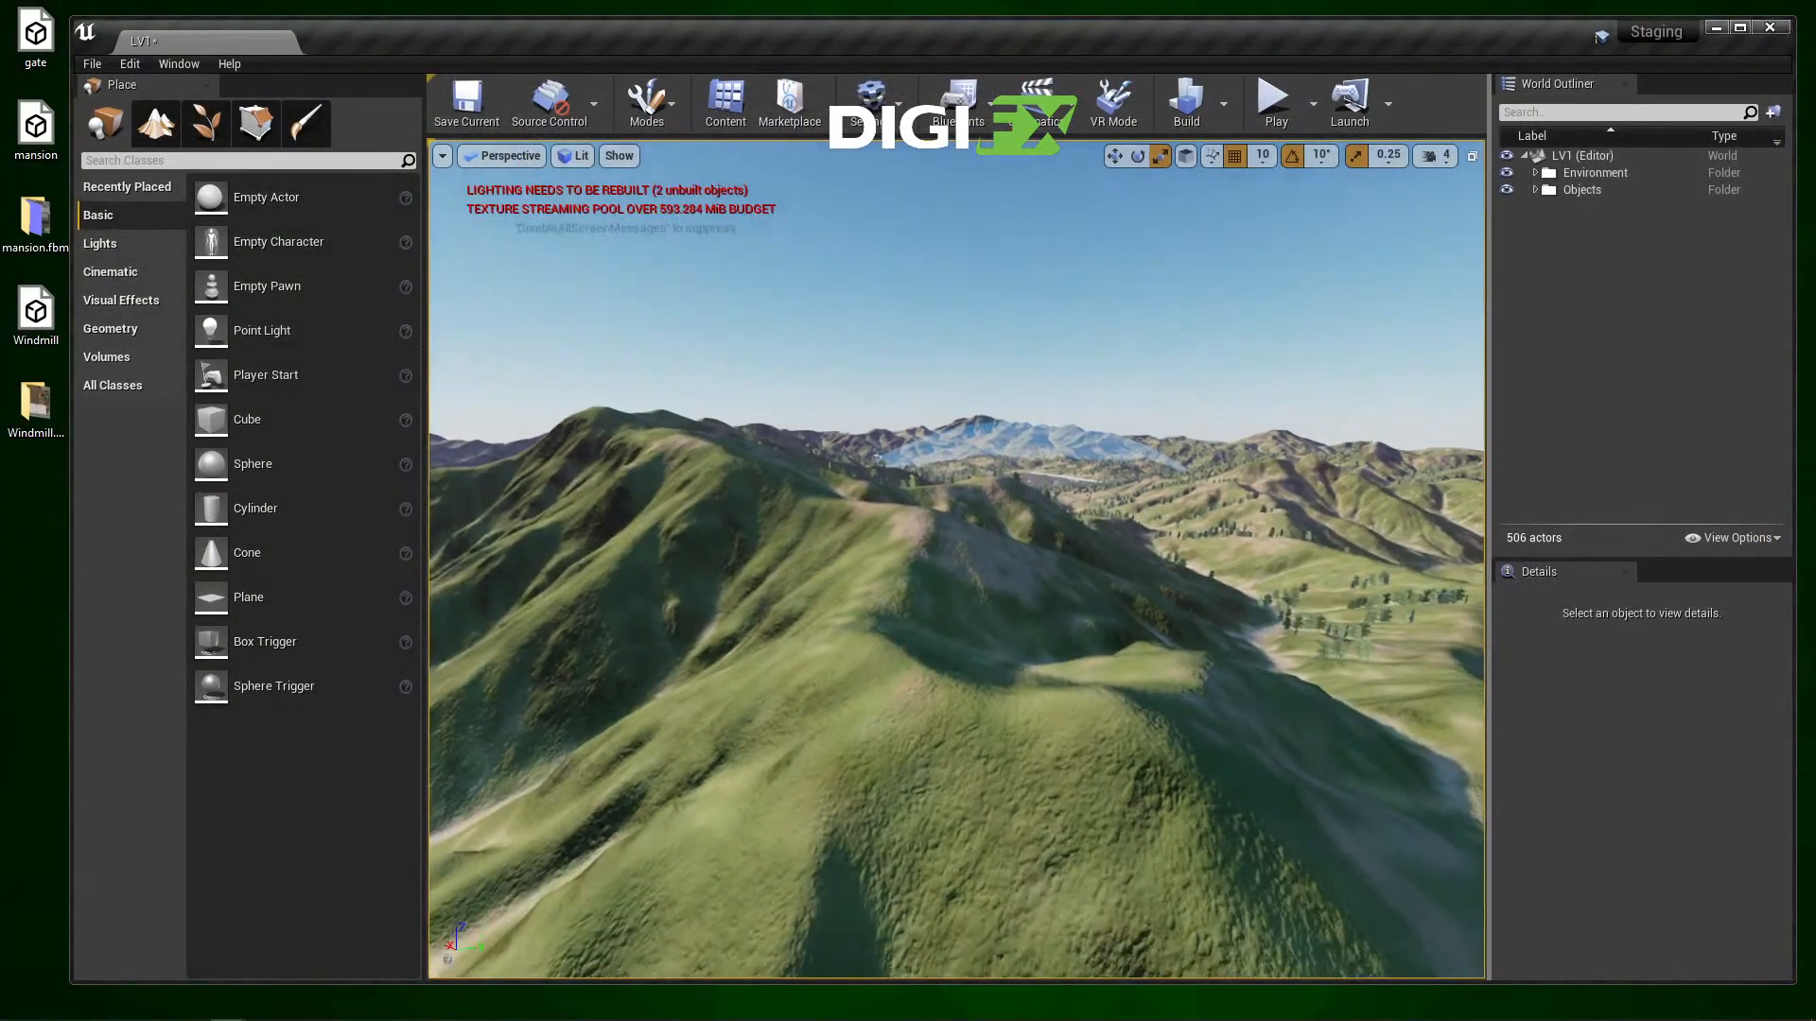
# Step: Switch to the LV1 level in Unreal and place the imported Windmill mesh, animation and physics asset on the grass field facing the barn
pyautogui.moveTo(956, 559); pyautogui.dragTo(969, 522, button='right')
pyautogui.click(970, 522)
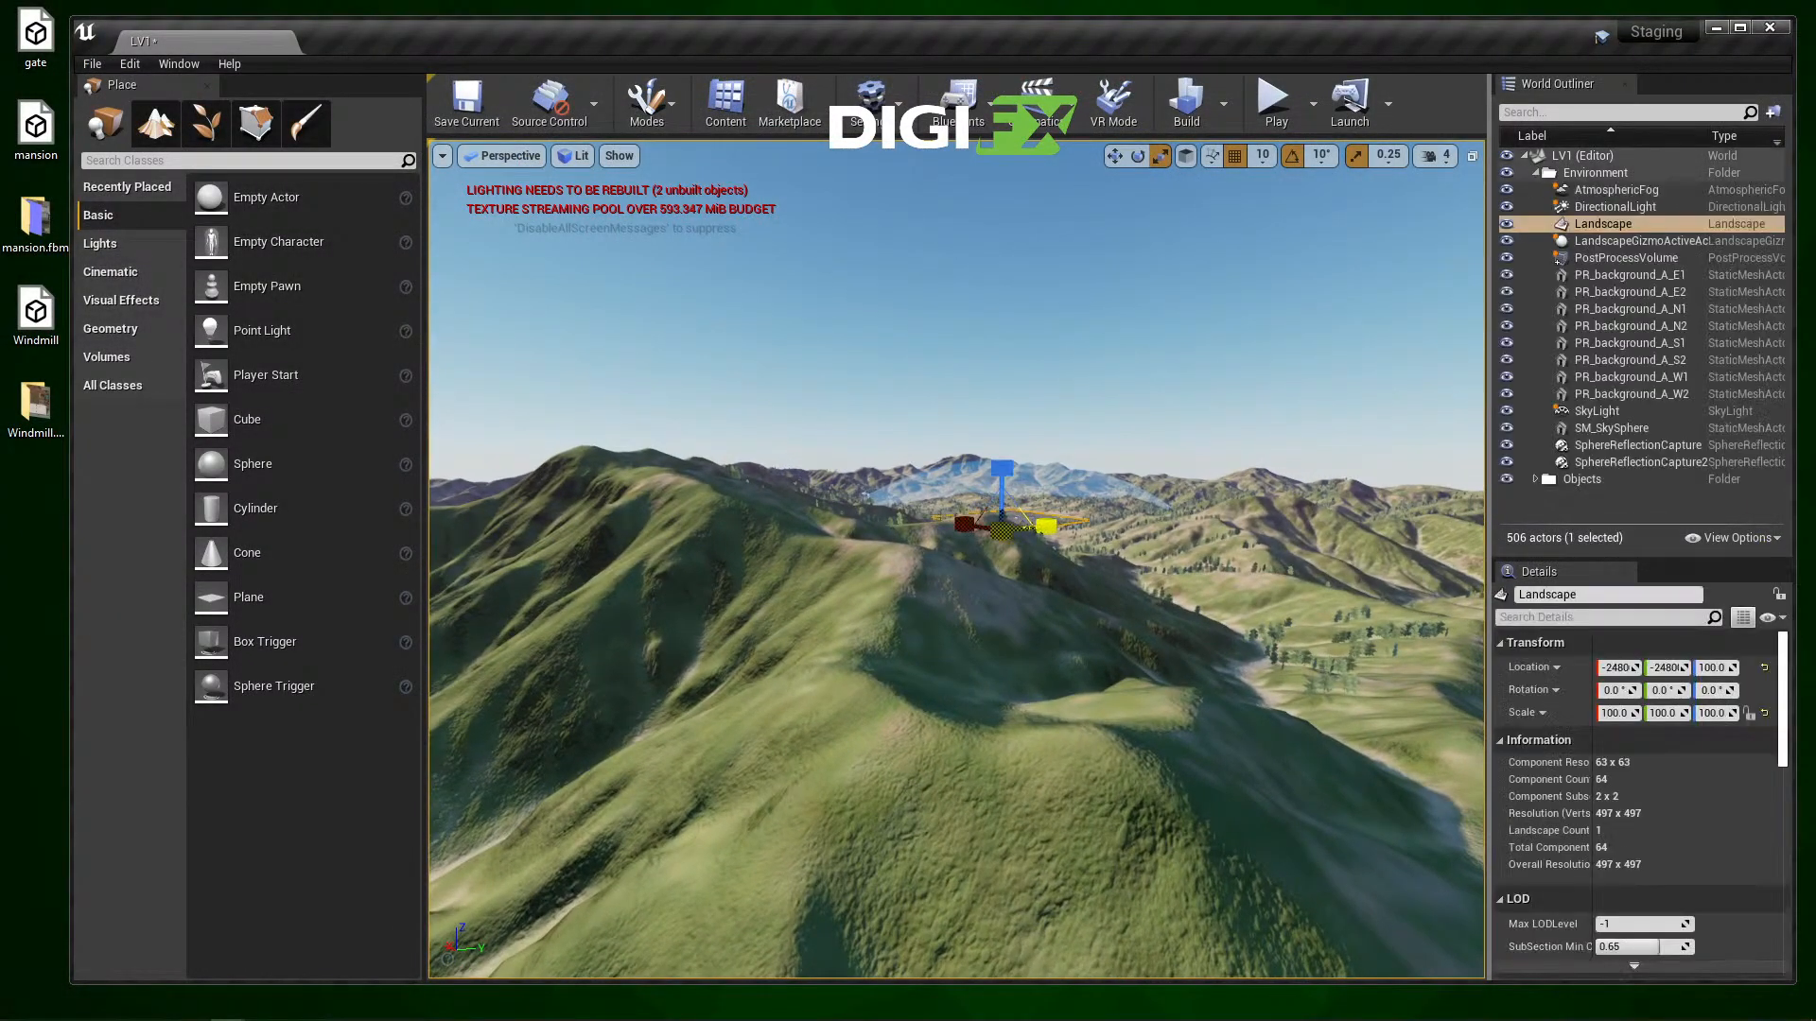
pyautogui.press('f')
pyautogui.click(997, 562)
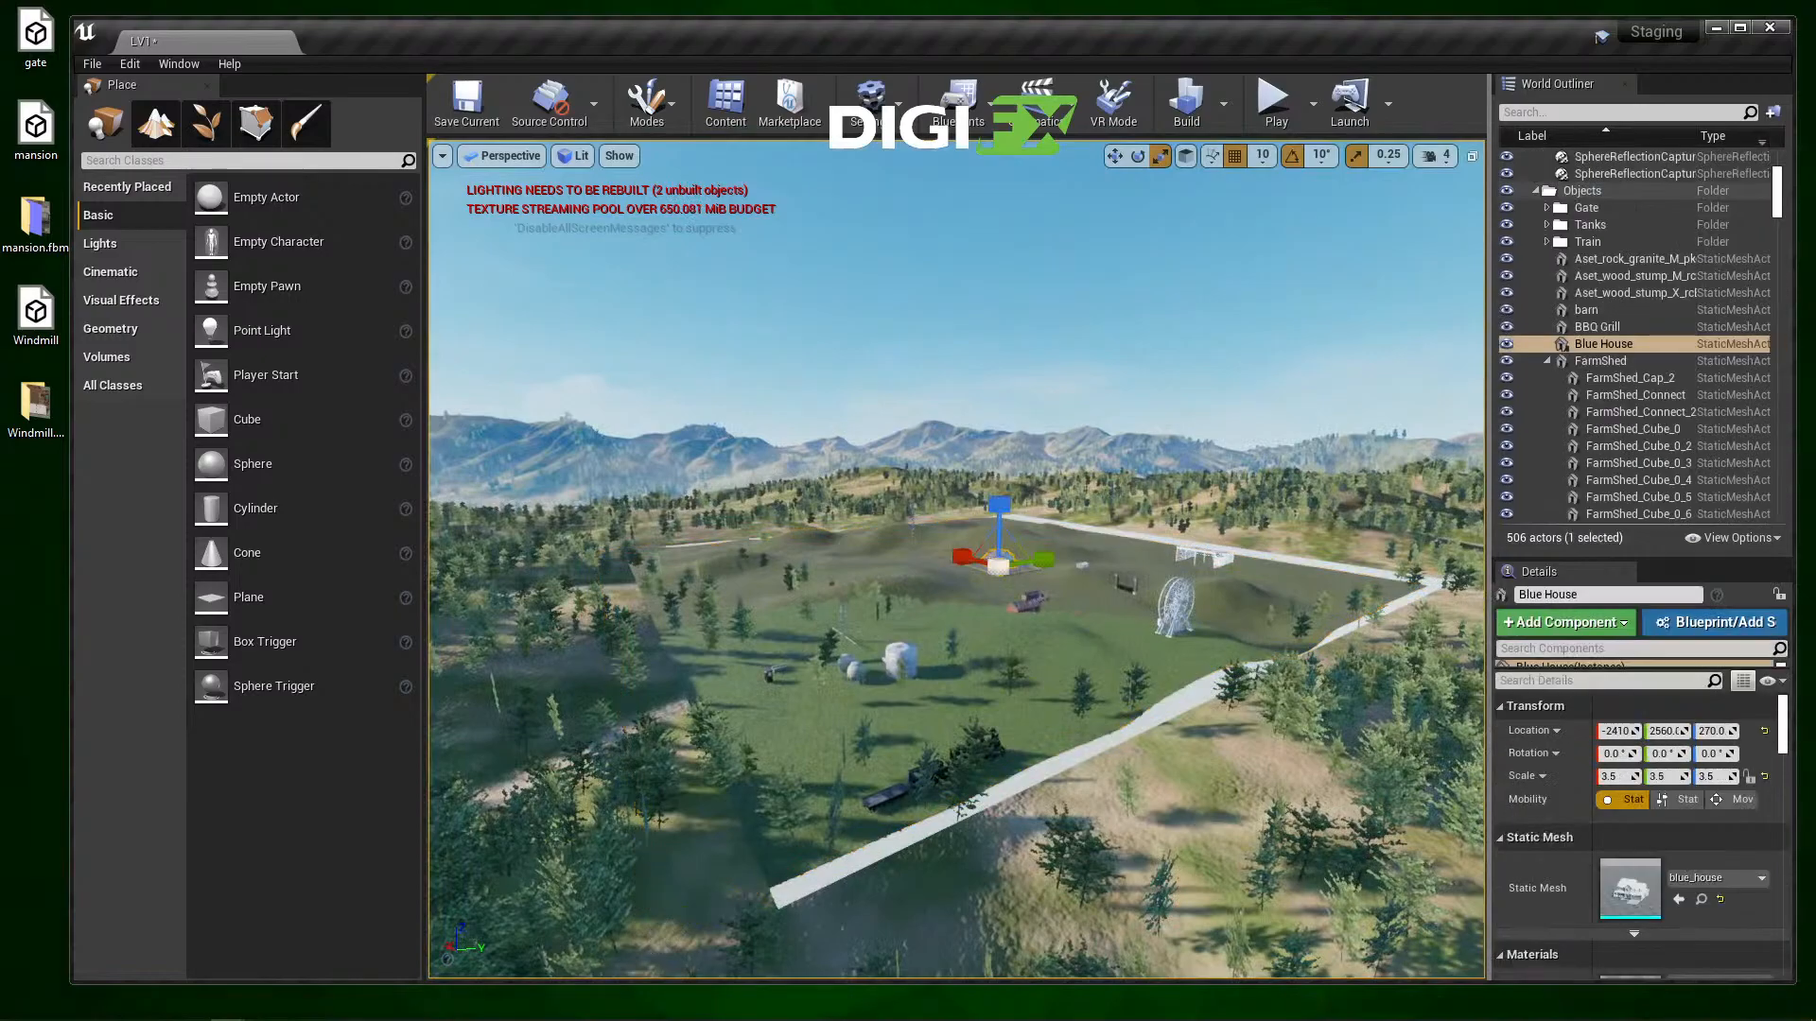
pyautogui.press('f')
pyautogui.moveTo(997, 562); pyautogui.dragTo(1173, 558, button='right')
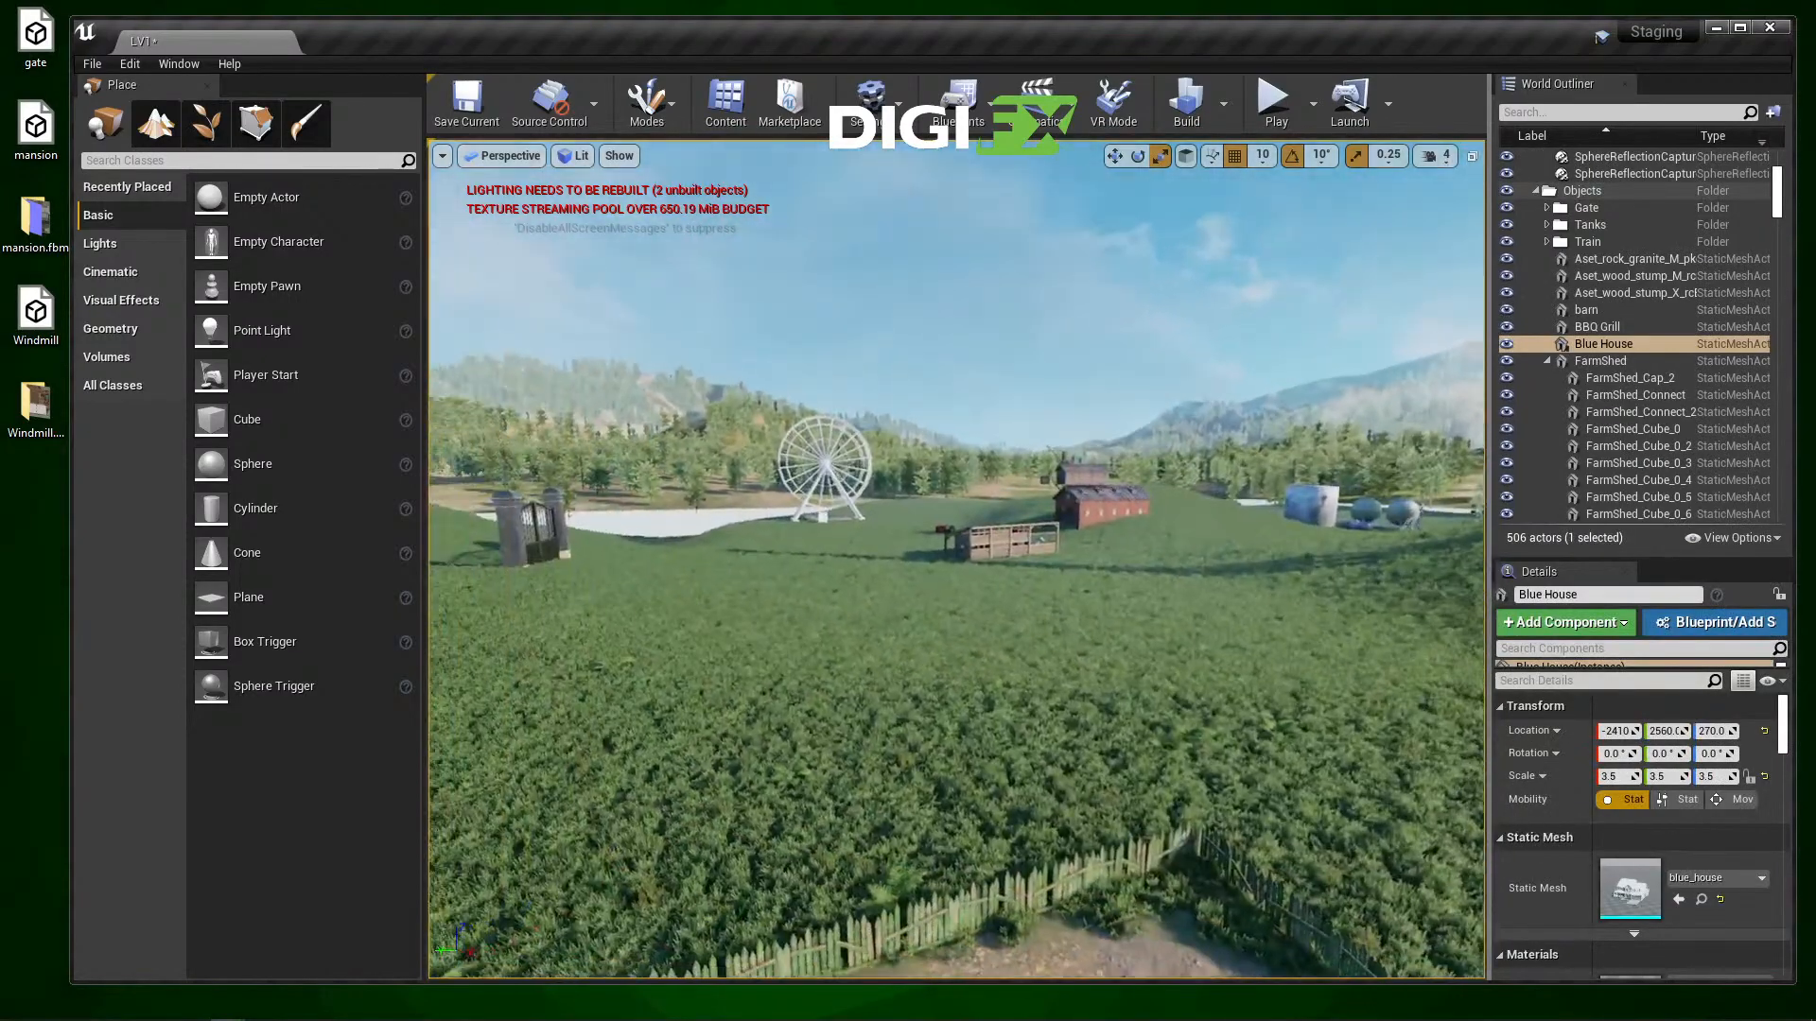
pyautogui.click(1101, 508)
pyautogui.press('f')
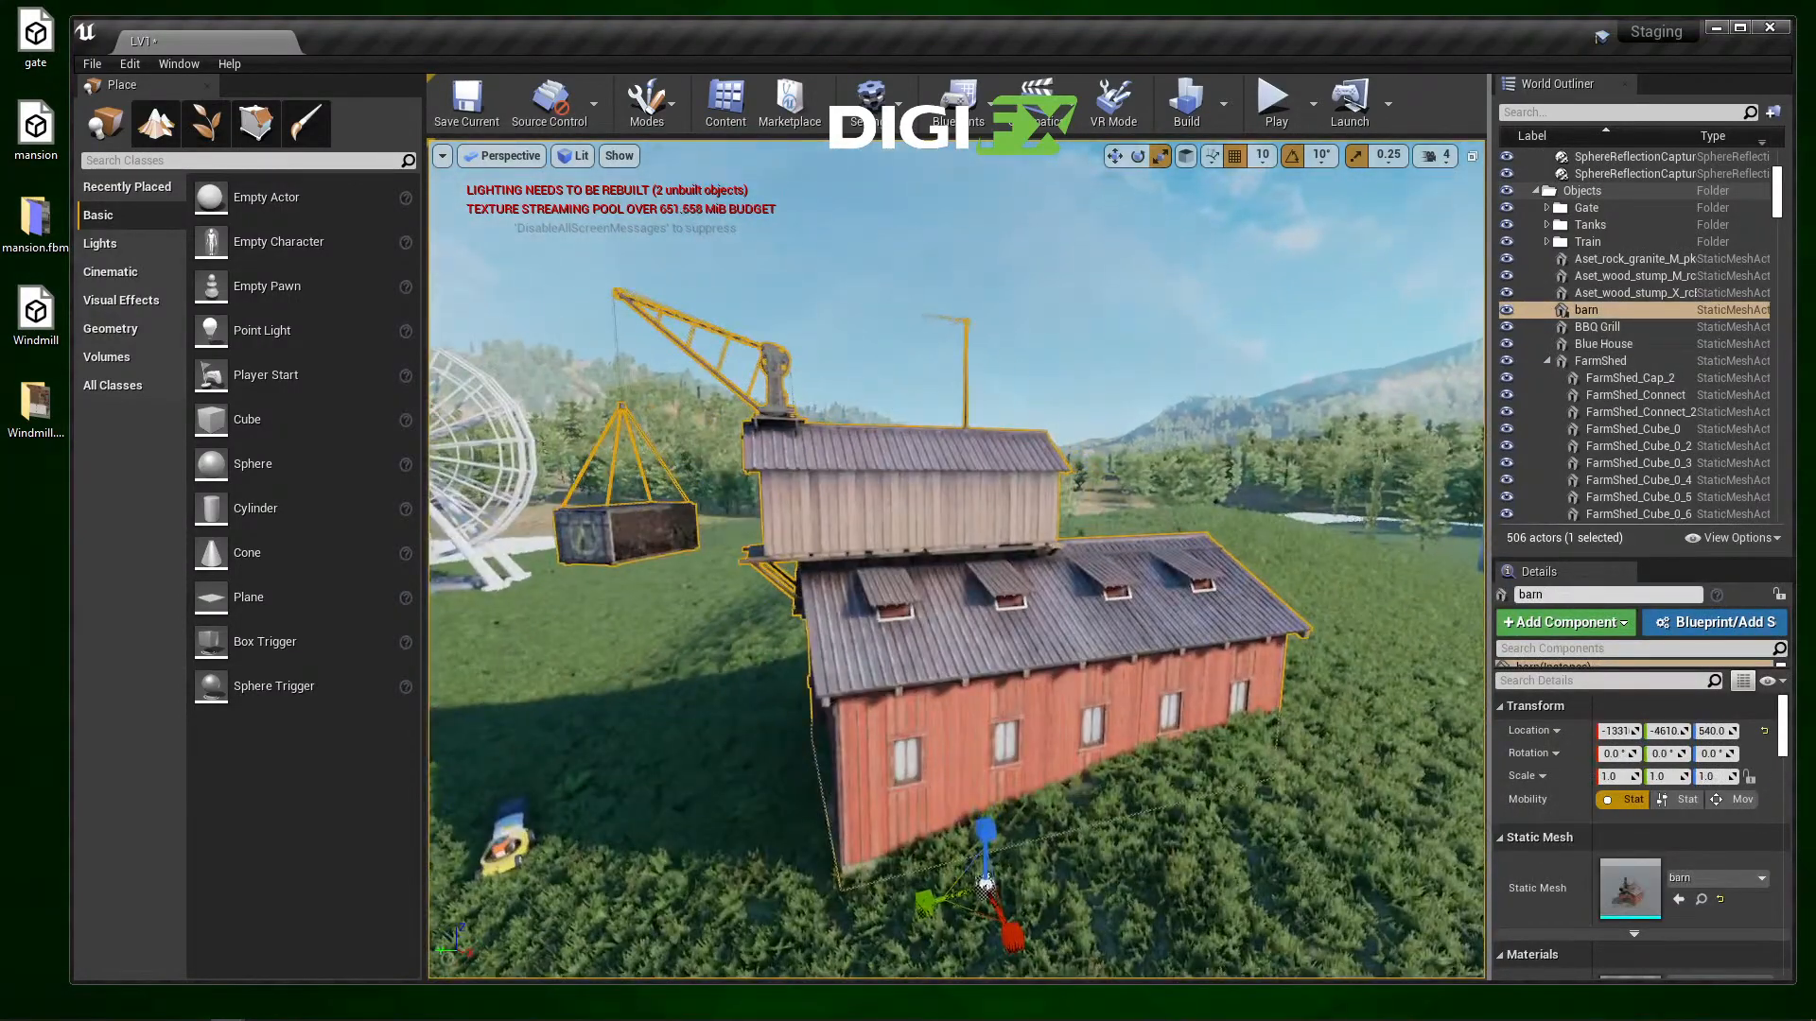
pyautogui.moveTo(1102, 508); pyautogui.dragTo(681, 483, button='right')
pyautogui.press('f')
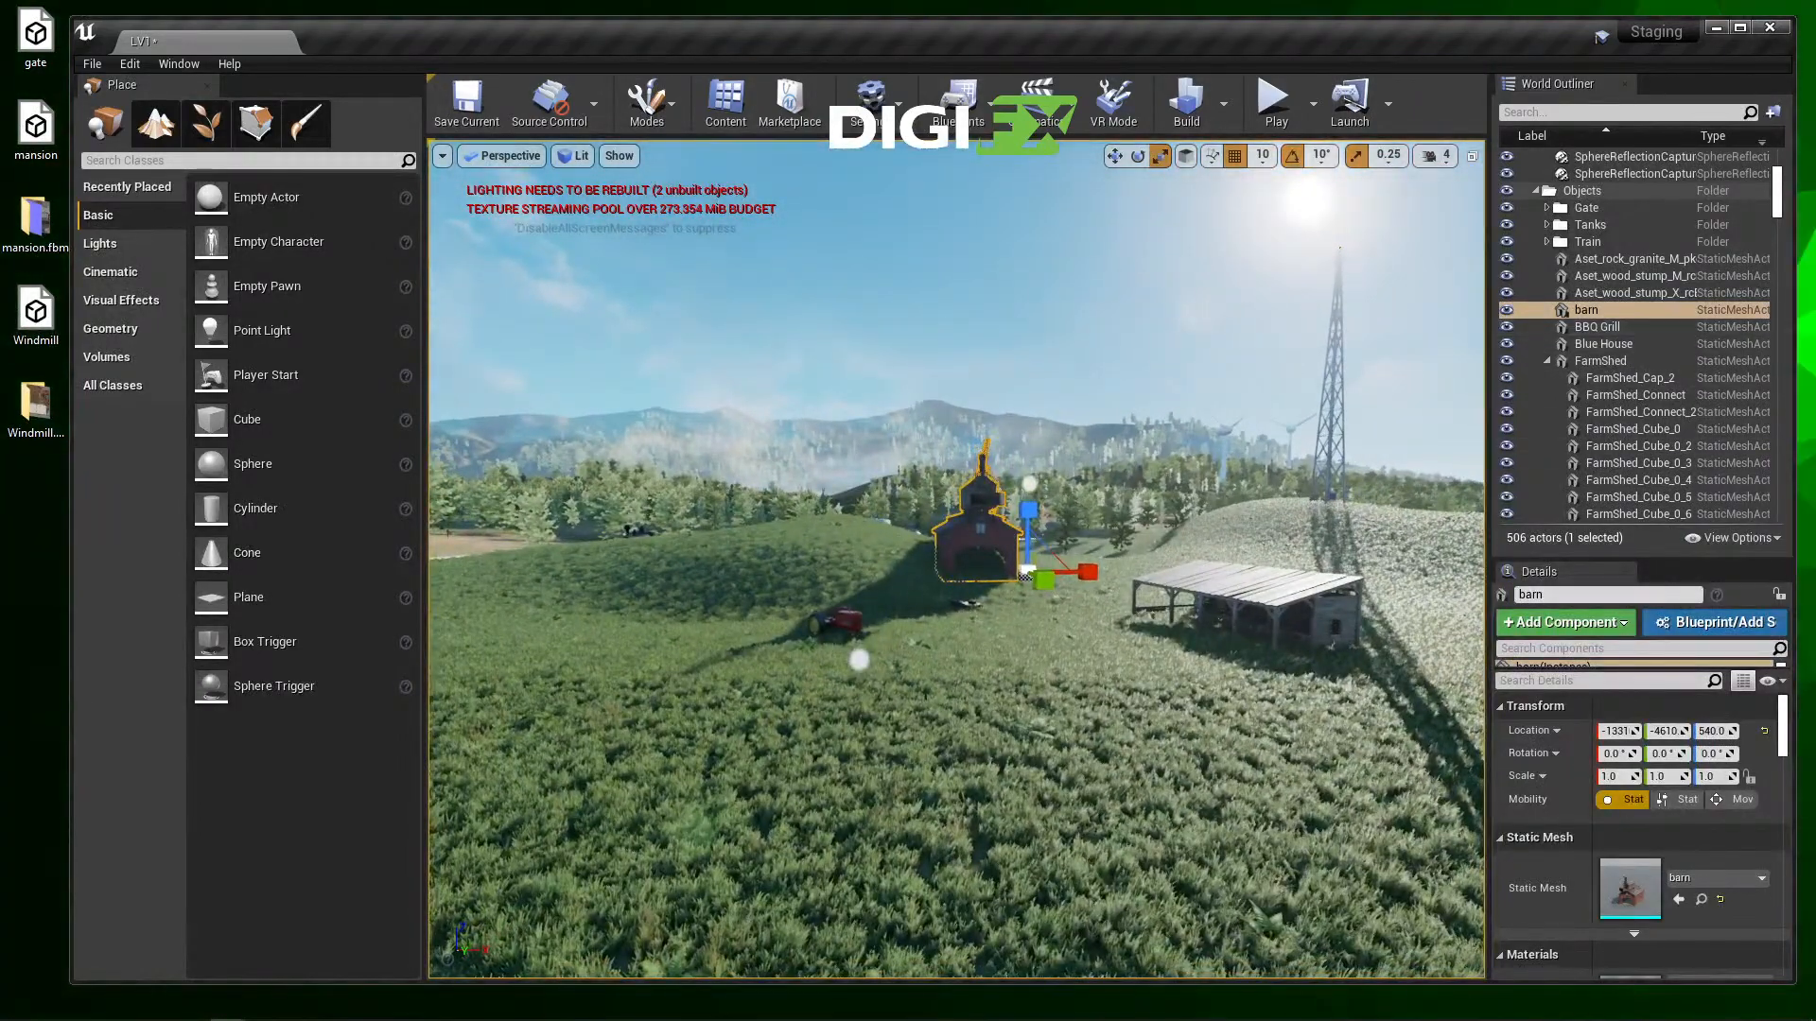
pyautogui.moveTo(1815, 440); pyautogui.dragTo(936, 655)
pyautogui.moveTo(1026, 574); pyautogui.dragTo(974, 742)
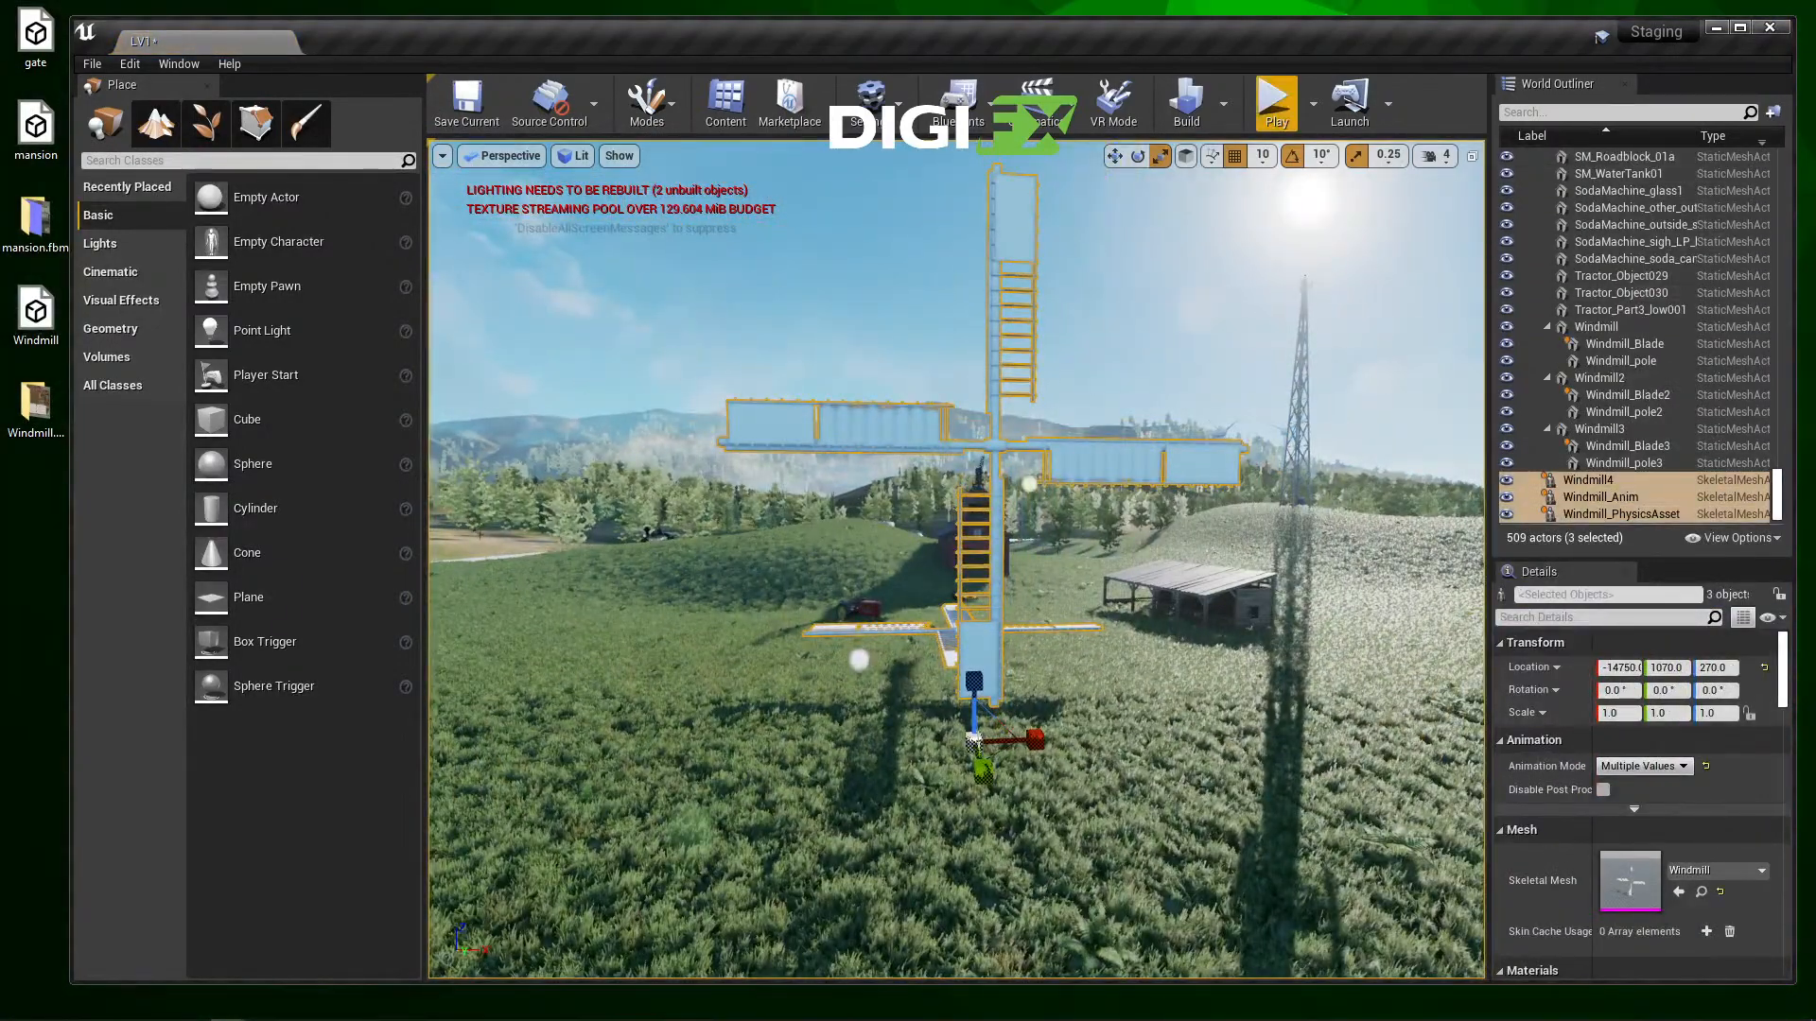
# Step: Play the level and walk the character around to check how the placed windmills look and move
pyautogui.click(1275, 99)
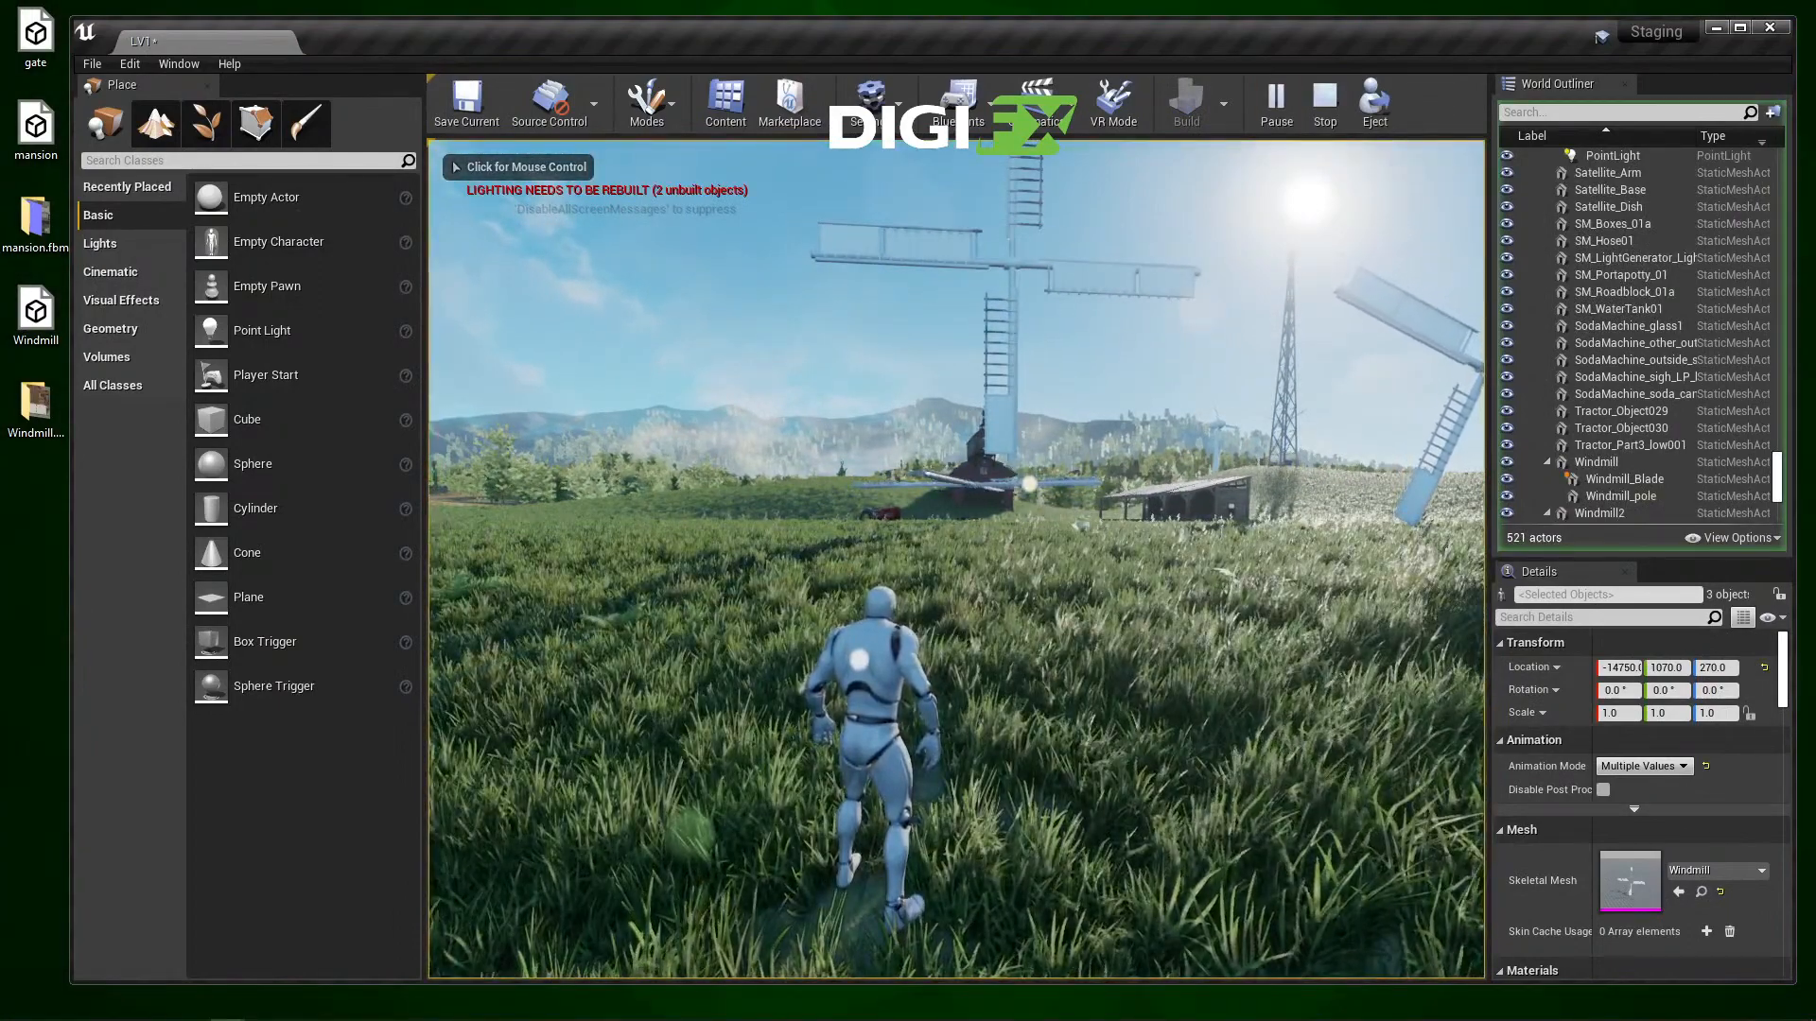
pyautogui.click(956, 559)
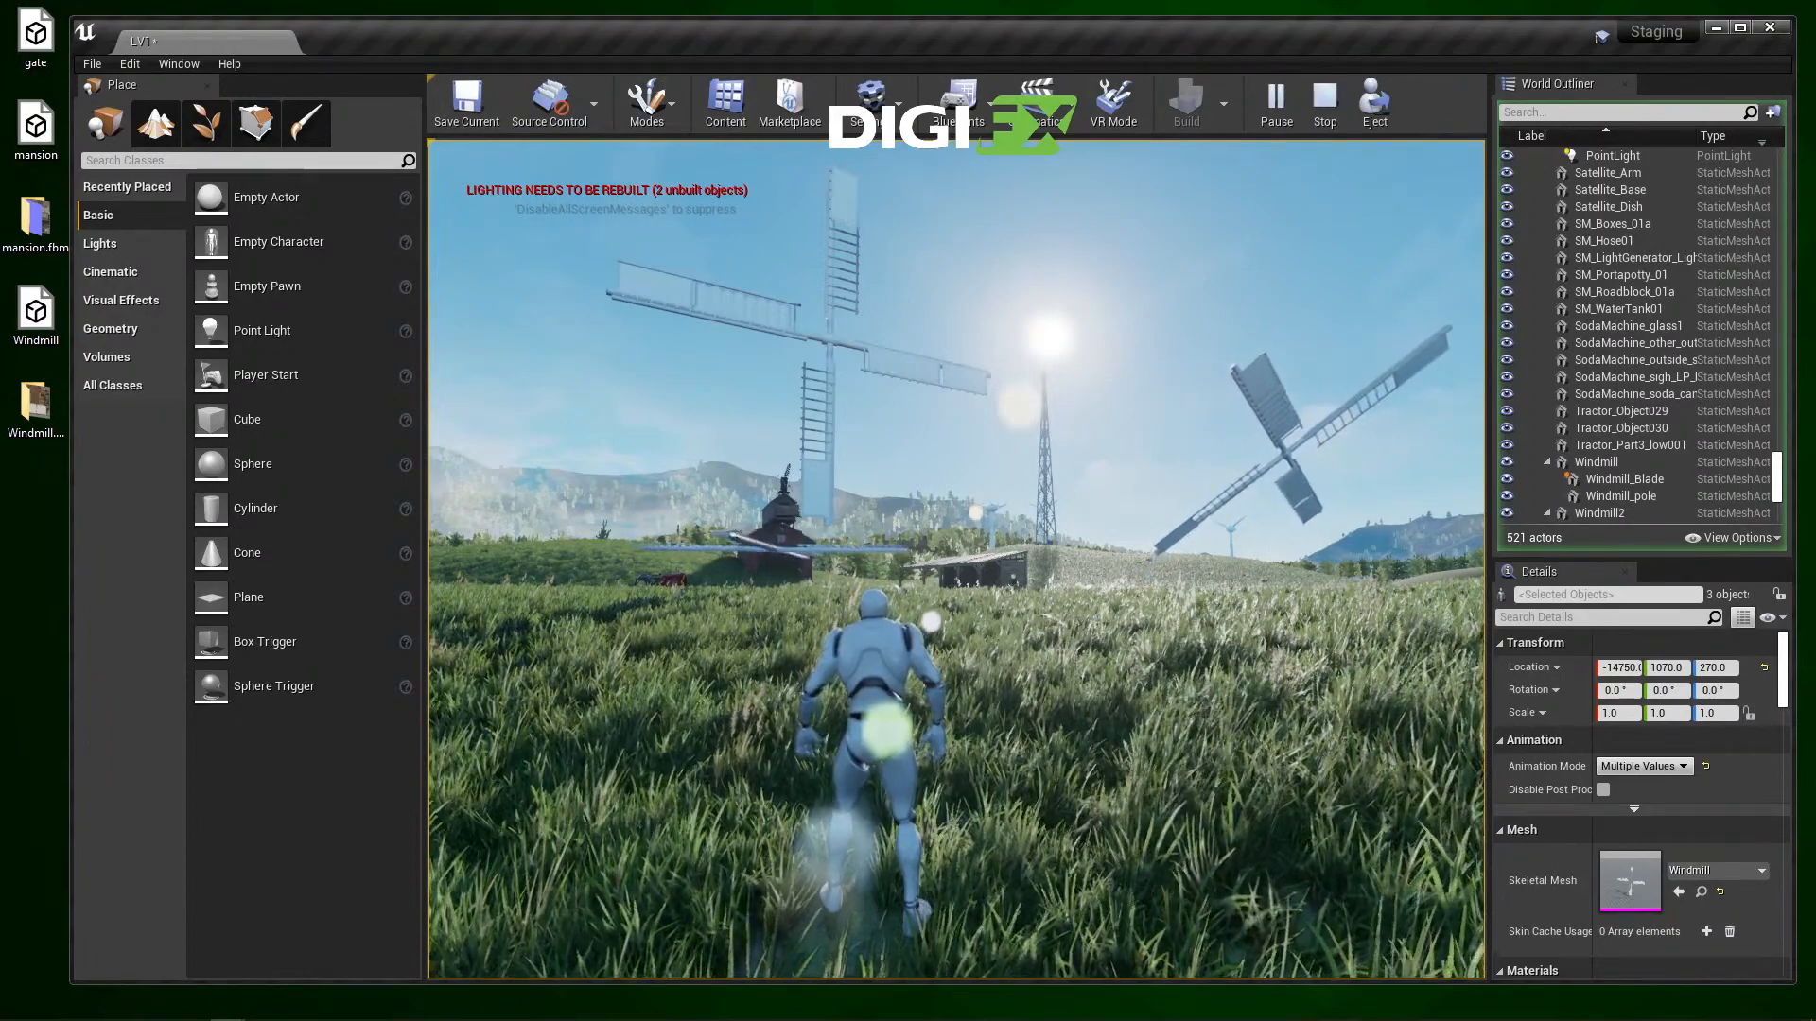
pyautogui.press('w')
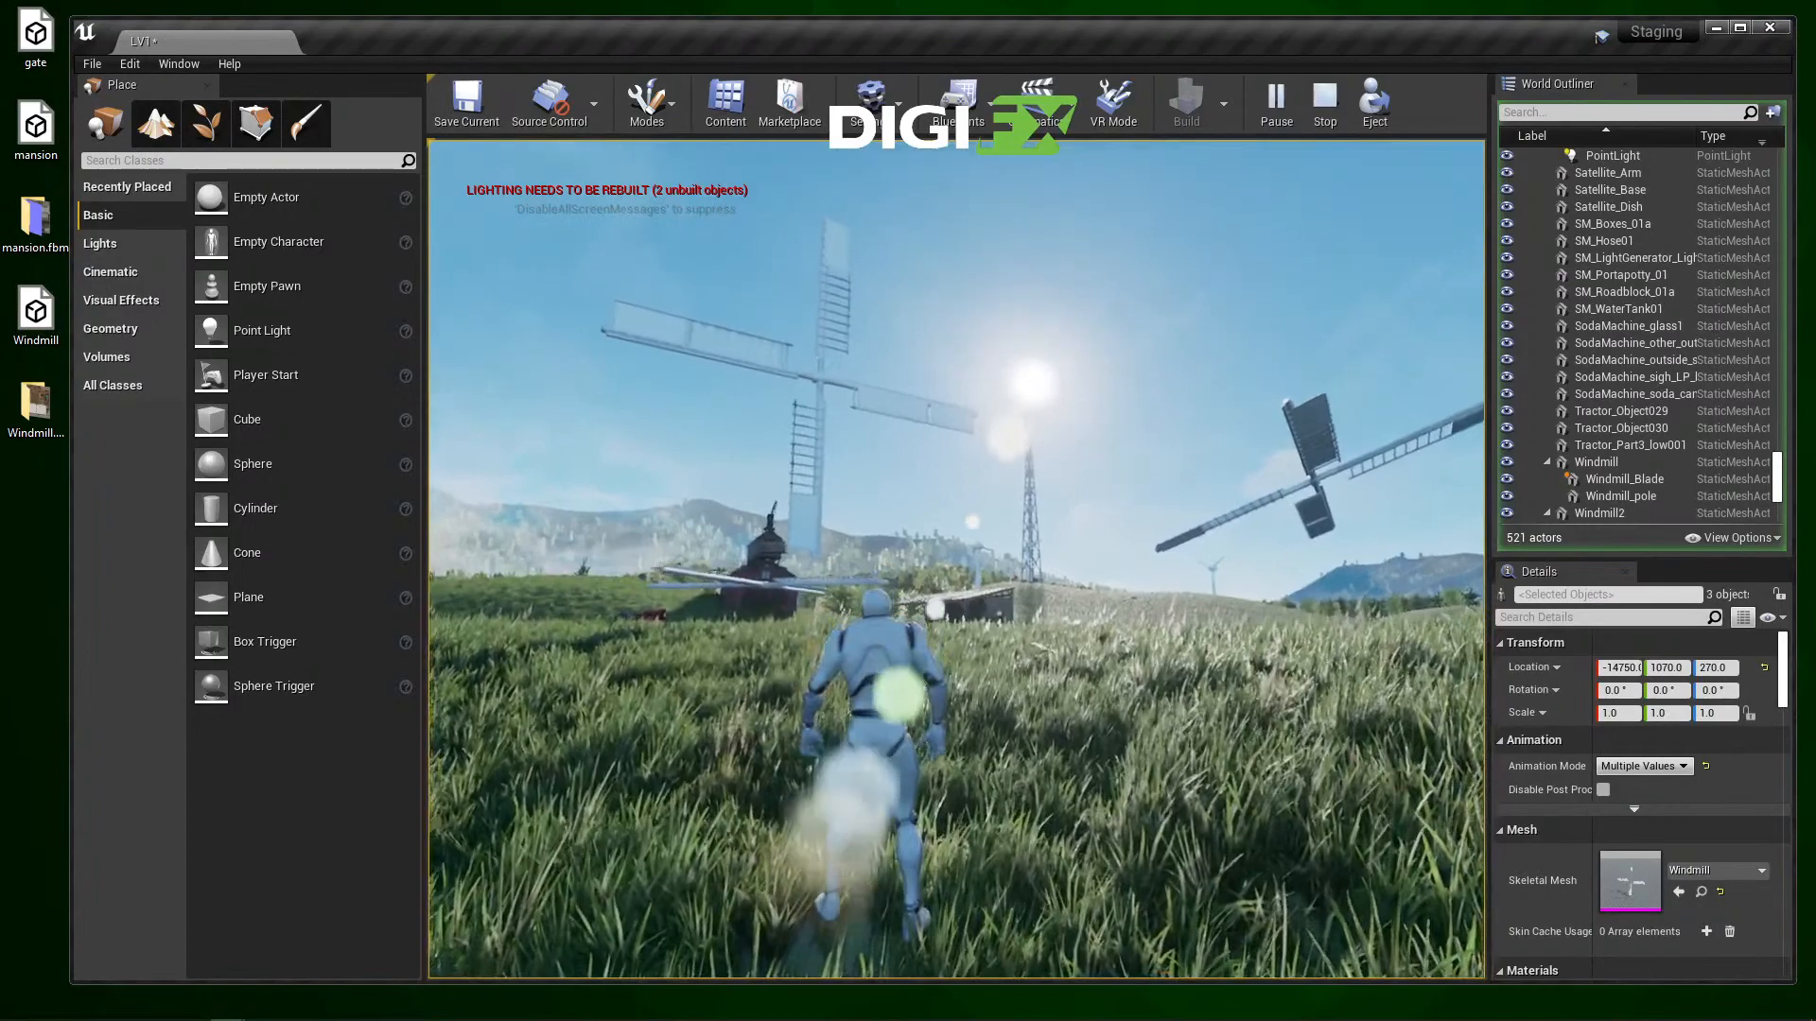
pyautogui.press('Escape')
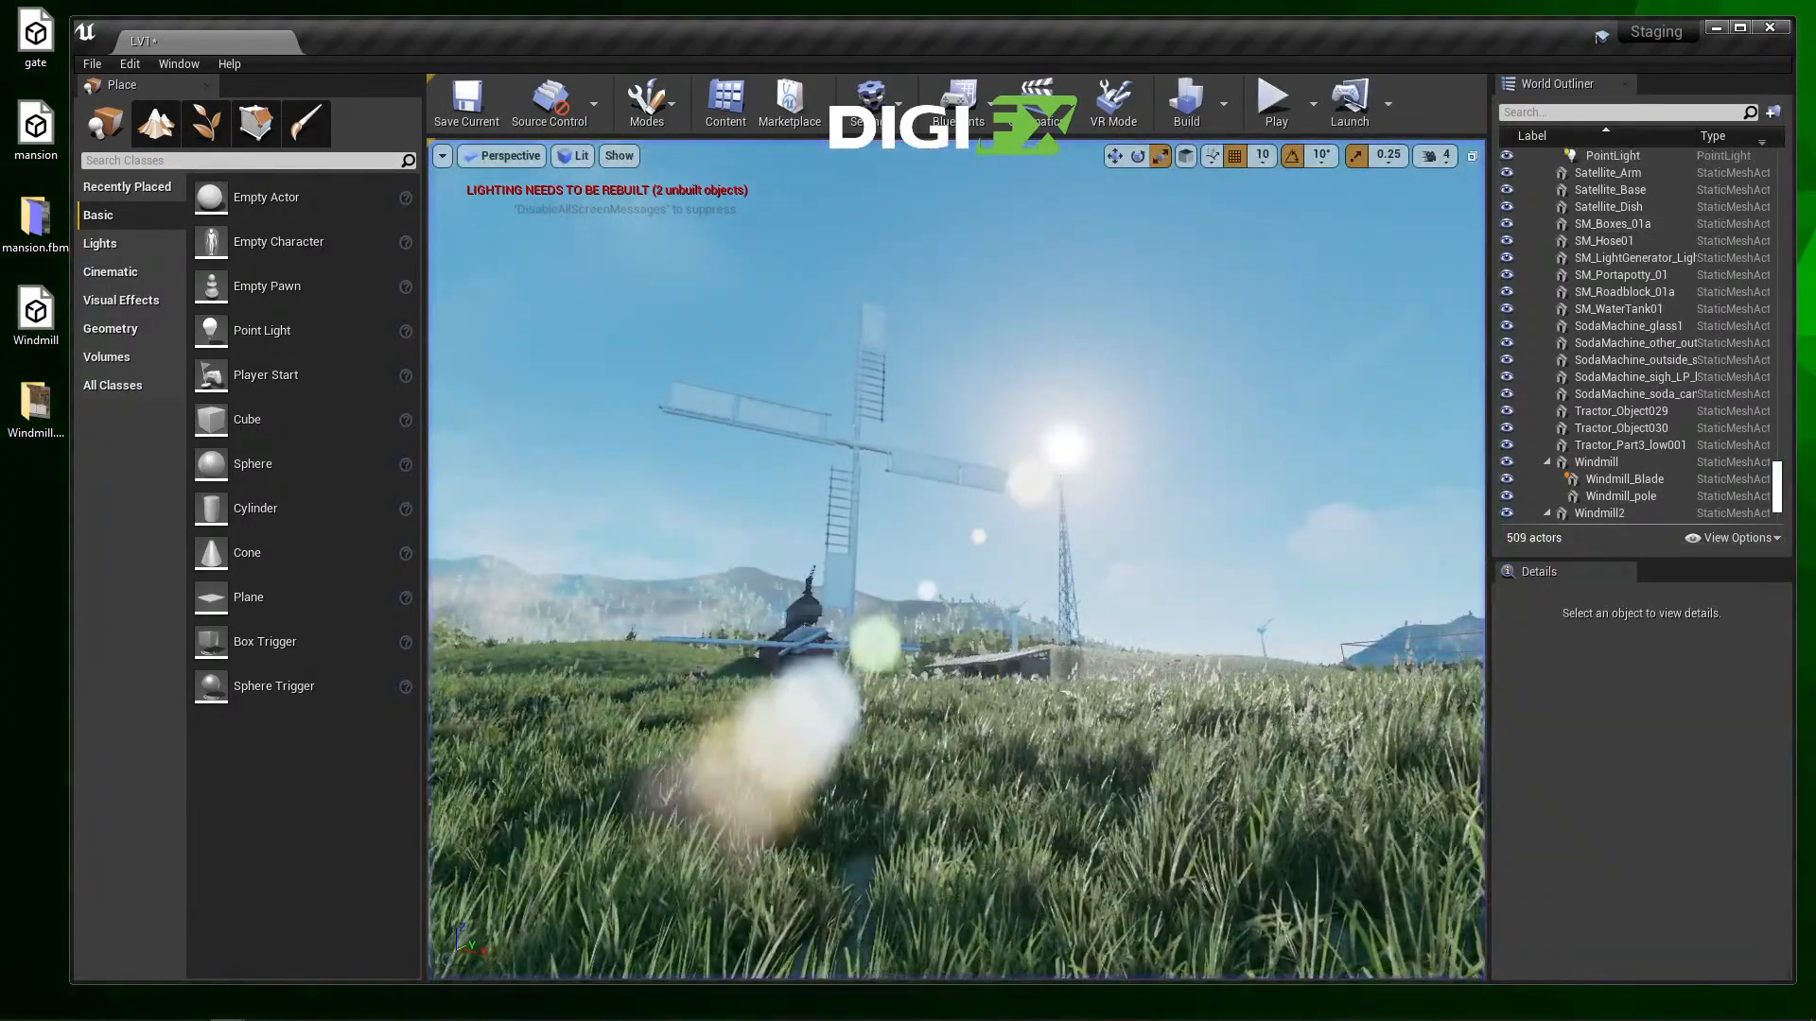
# Step: Delete the three placed actors Windmill4, Windmill_Anim and Windmill_PhysicsAsset from the level
pyautogui.scroll(10, 1627, 331)
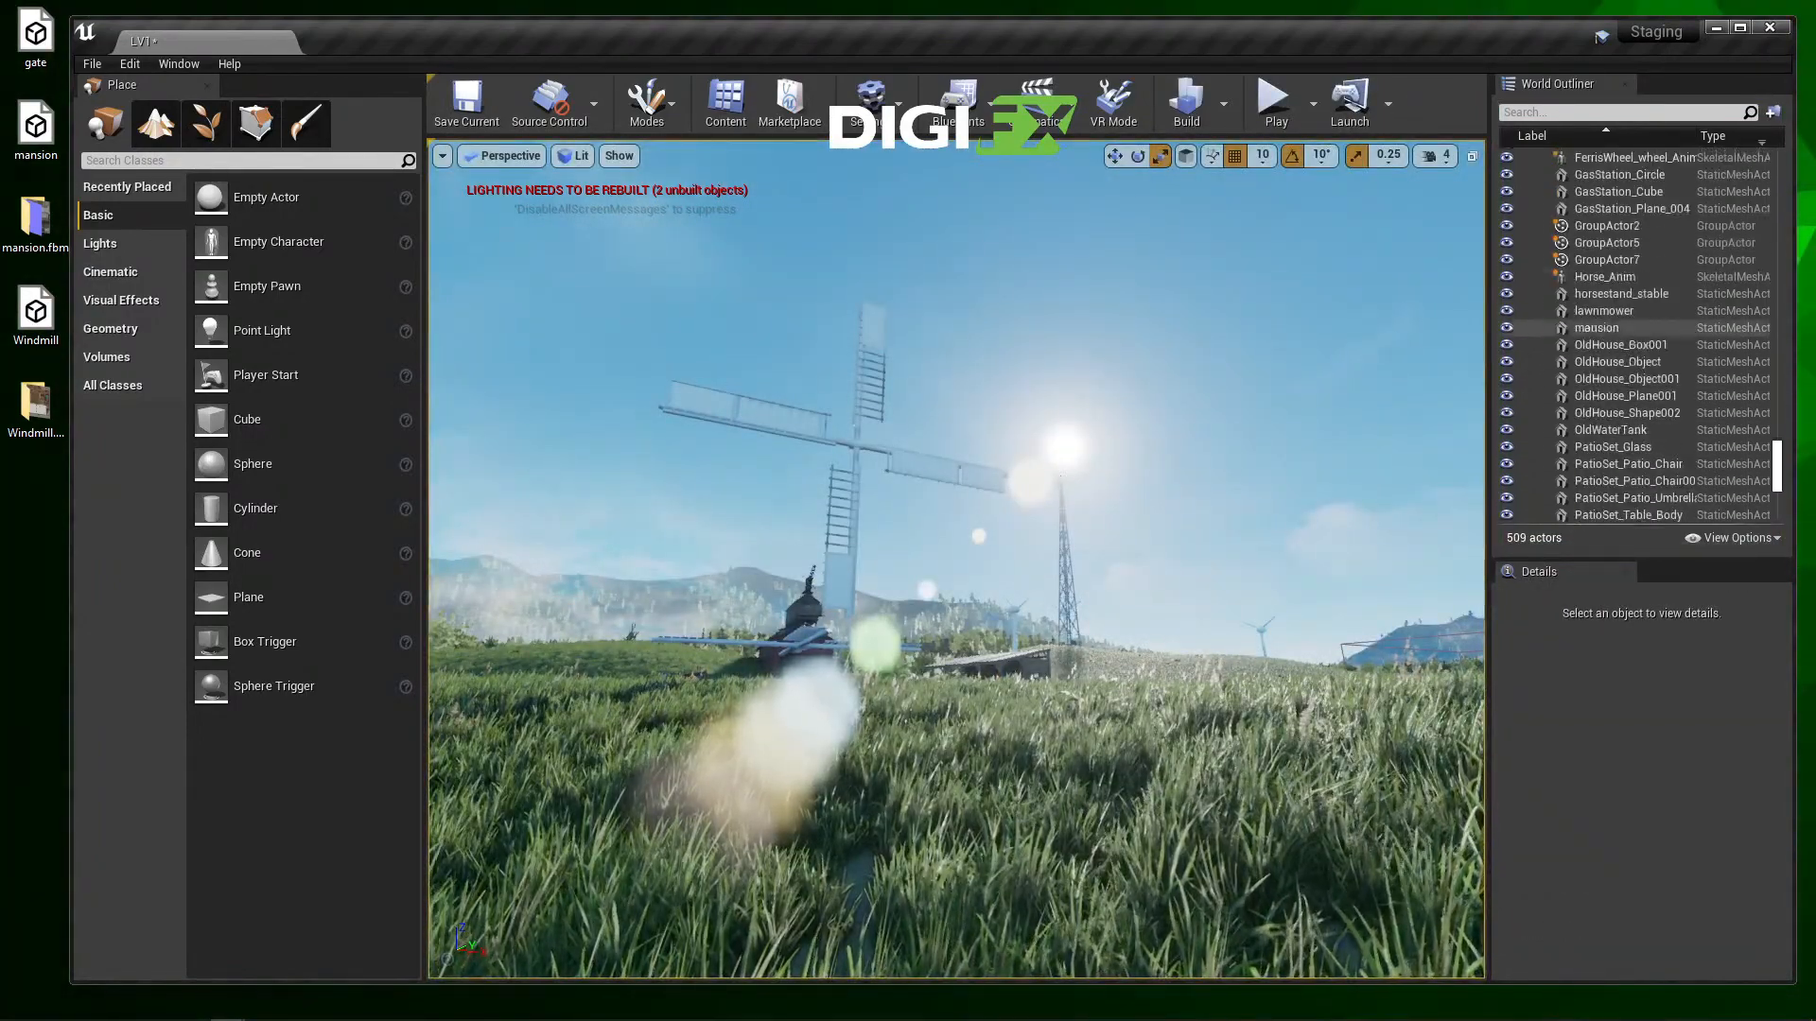
pyautogui.scroll(10, 1627, 331)
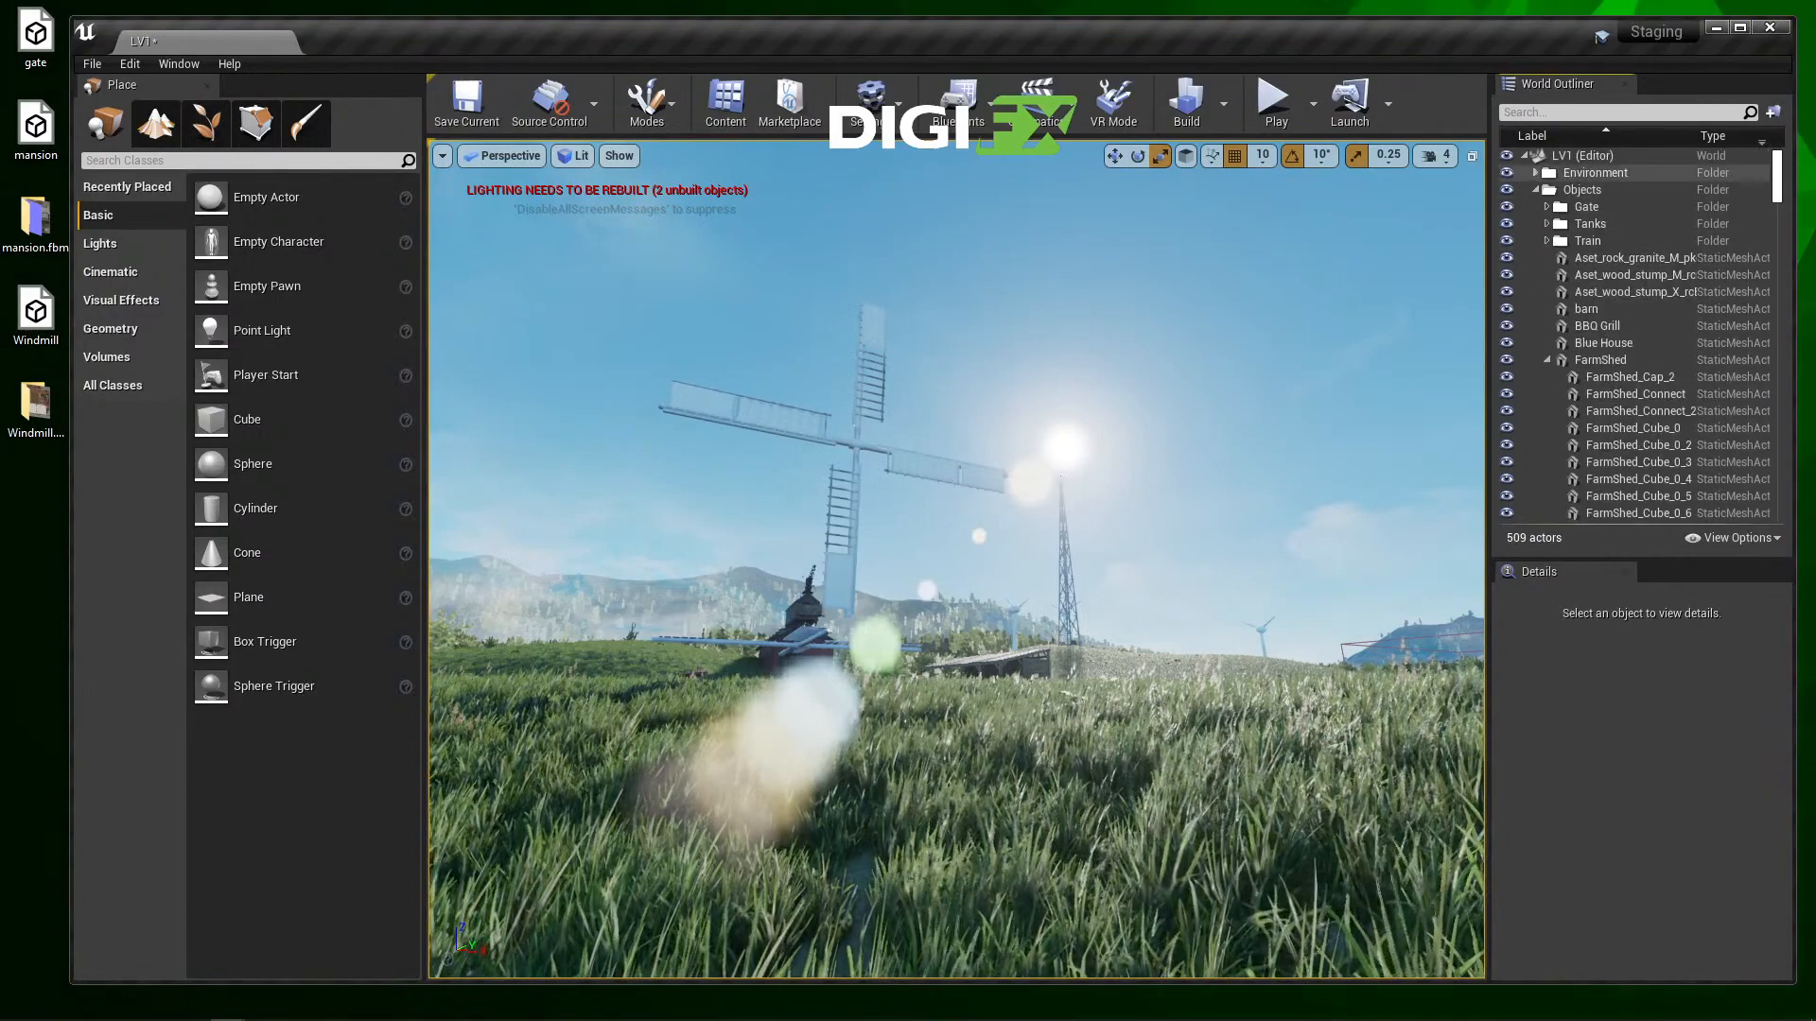
pyautogui.click(1535, 189)
pyautogui.click(1589, 206)
pyautogui.keyDown('shift'); pyautogui.click(1619, 240); pyautogui.keyUp('shift')
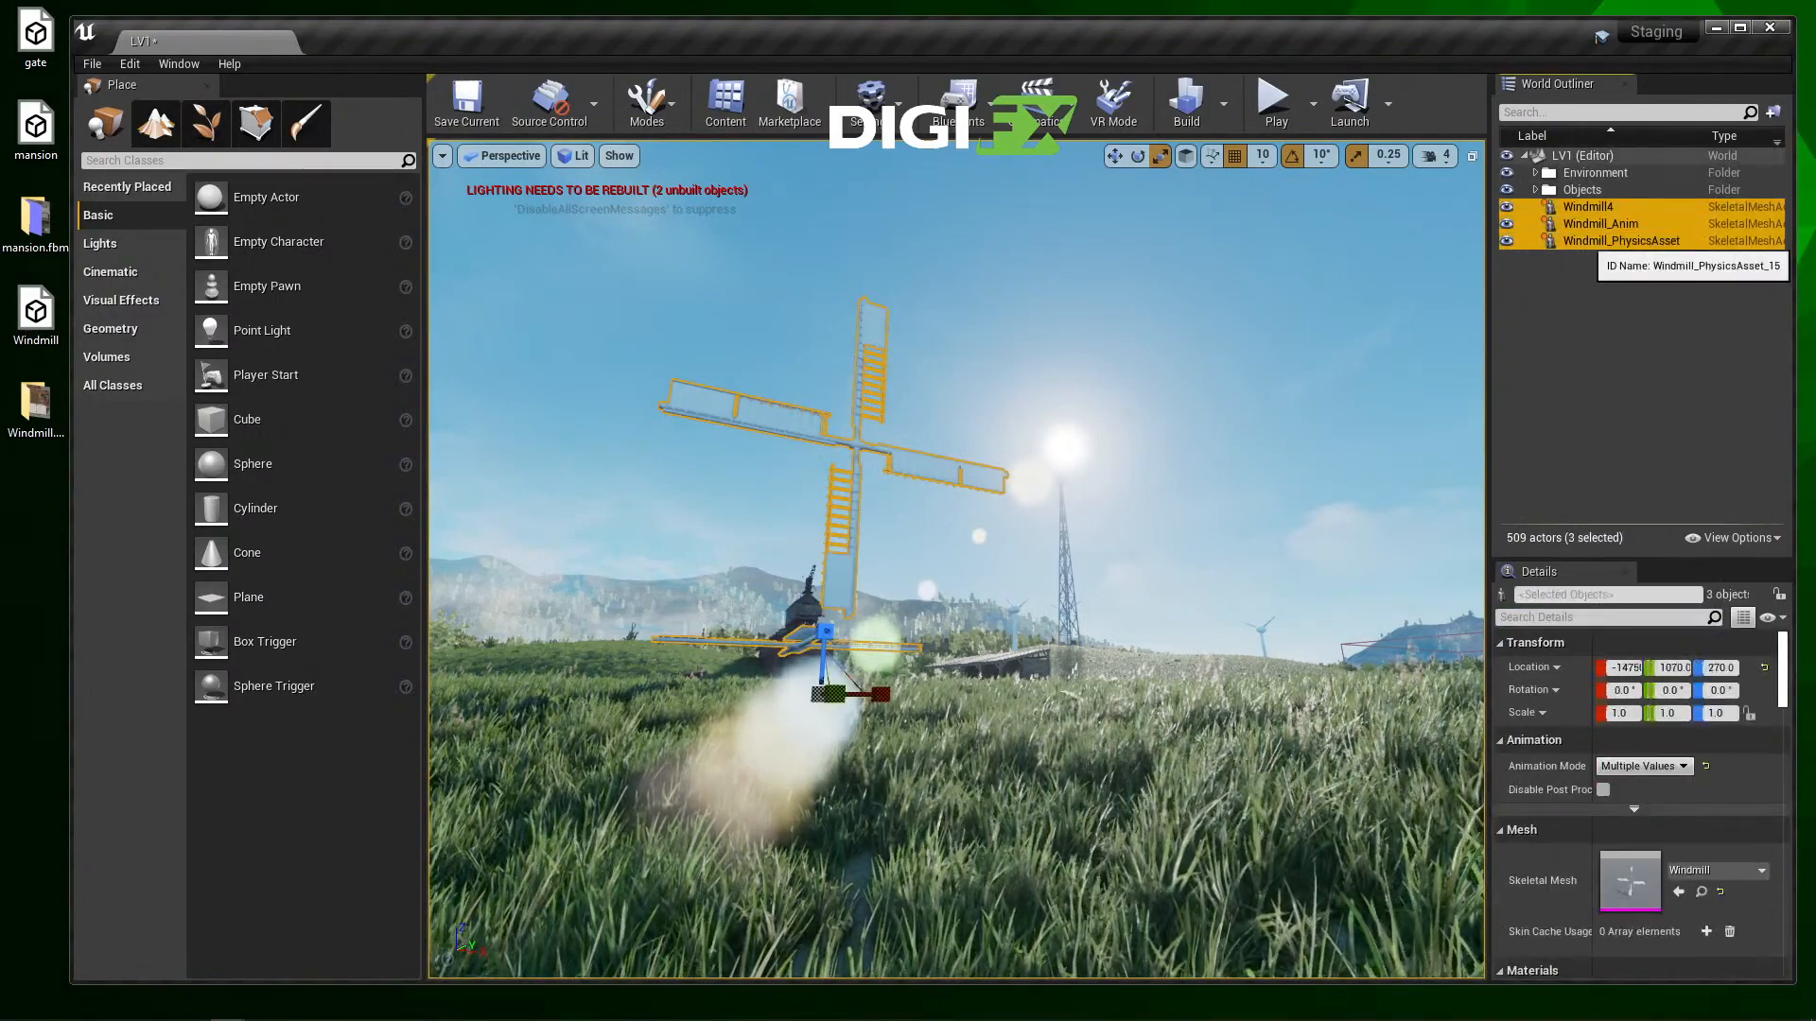
pyautogui.press('Delete')
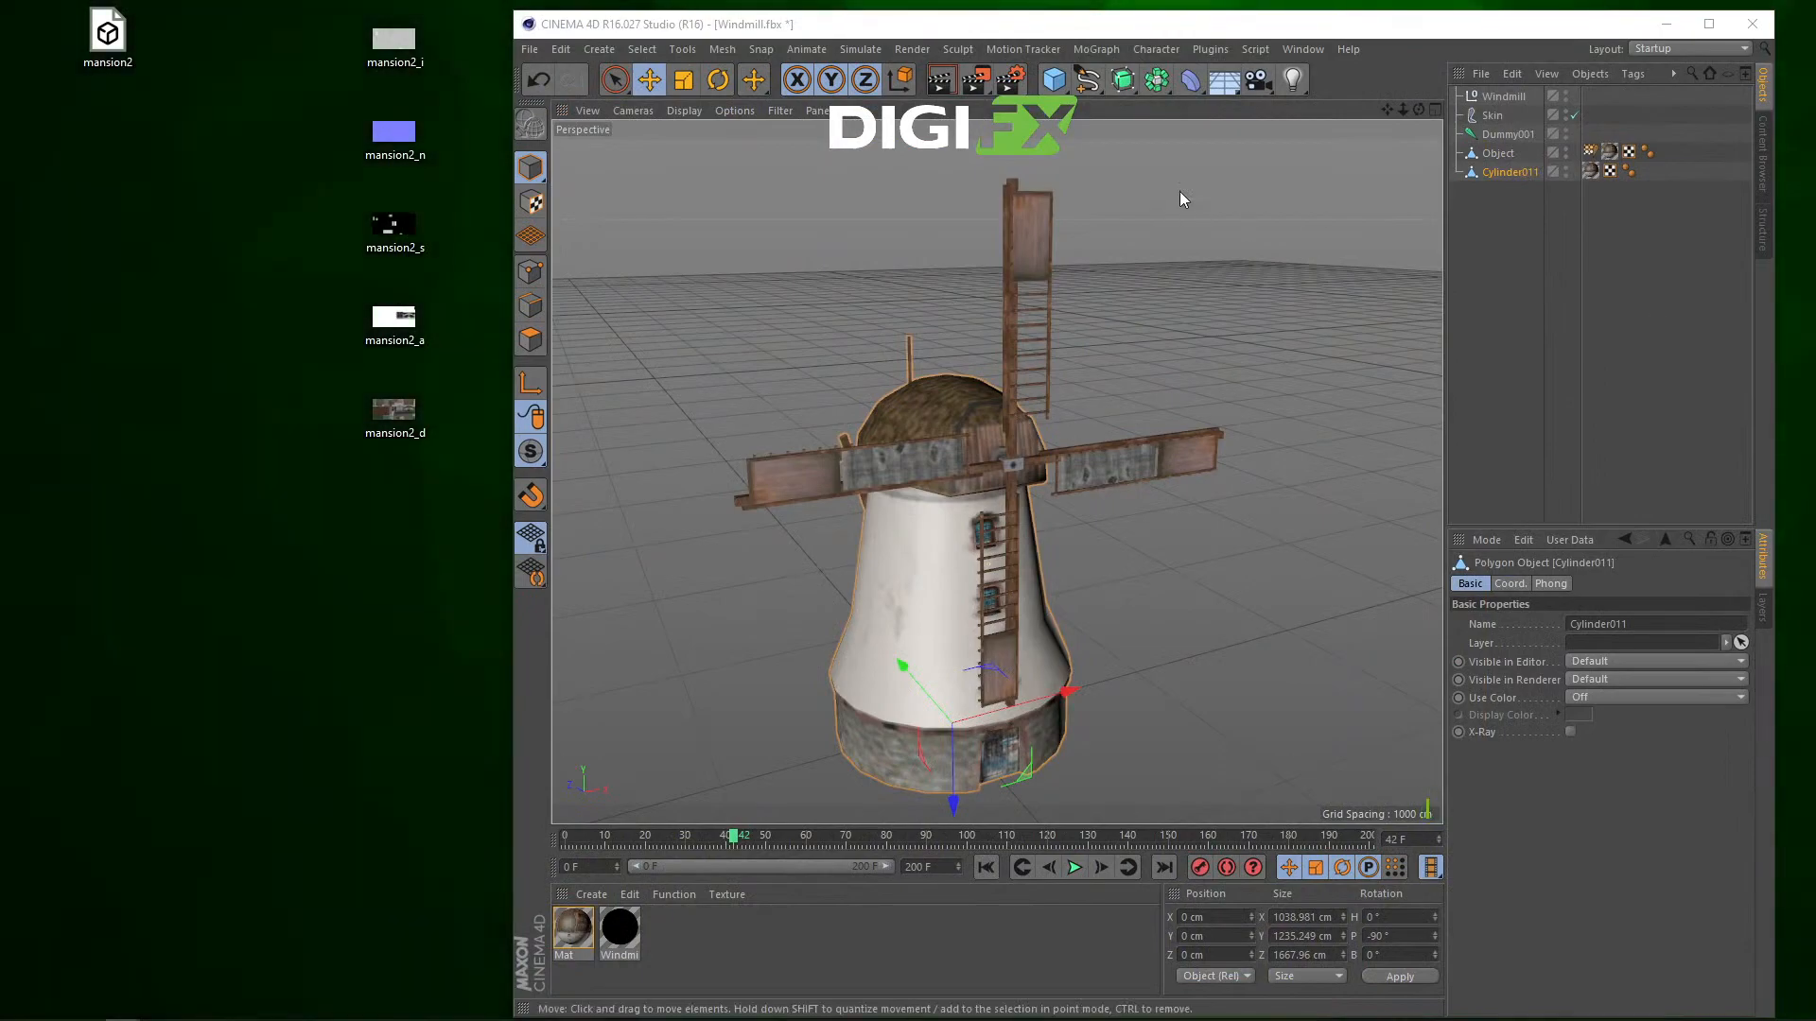
# Step: Back in Cinema 4D, delete the Dummy001 joint and check the remaining Windmill null, Skin and mesh objects
pyautogui.click(1366, 227)
pyautogui.click(1505, 135)
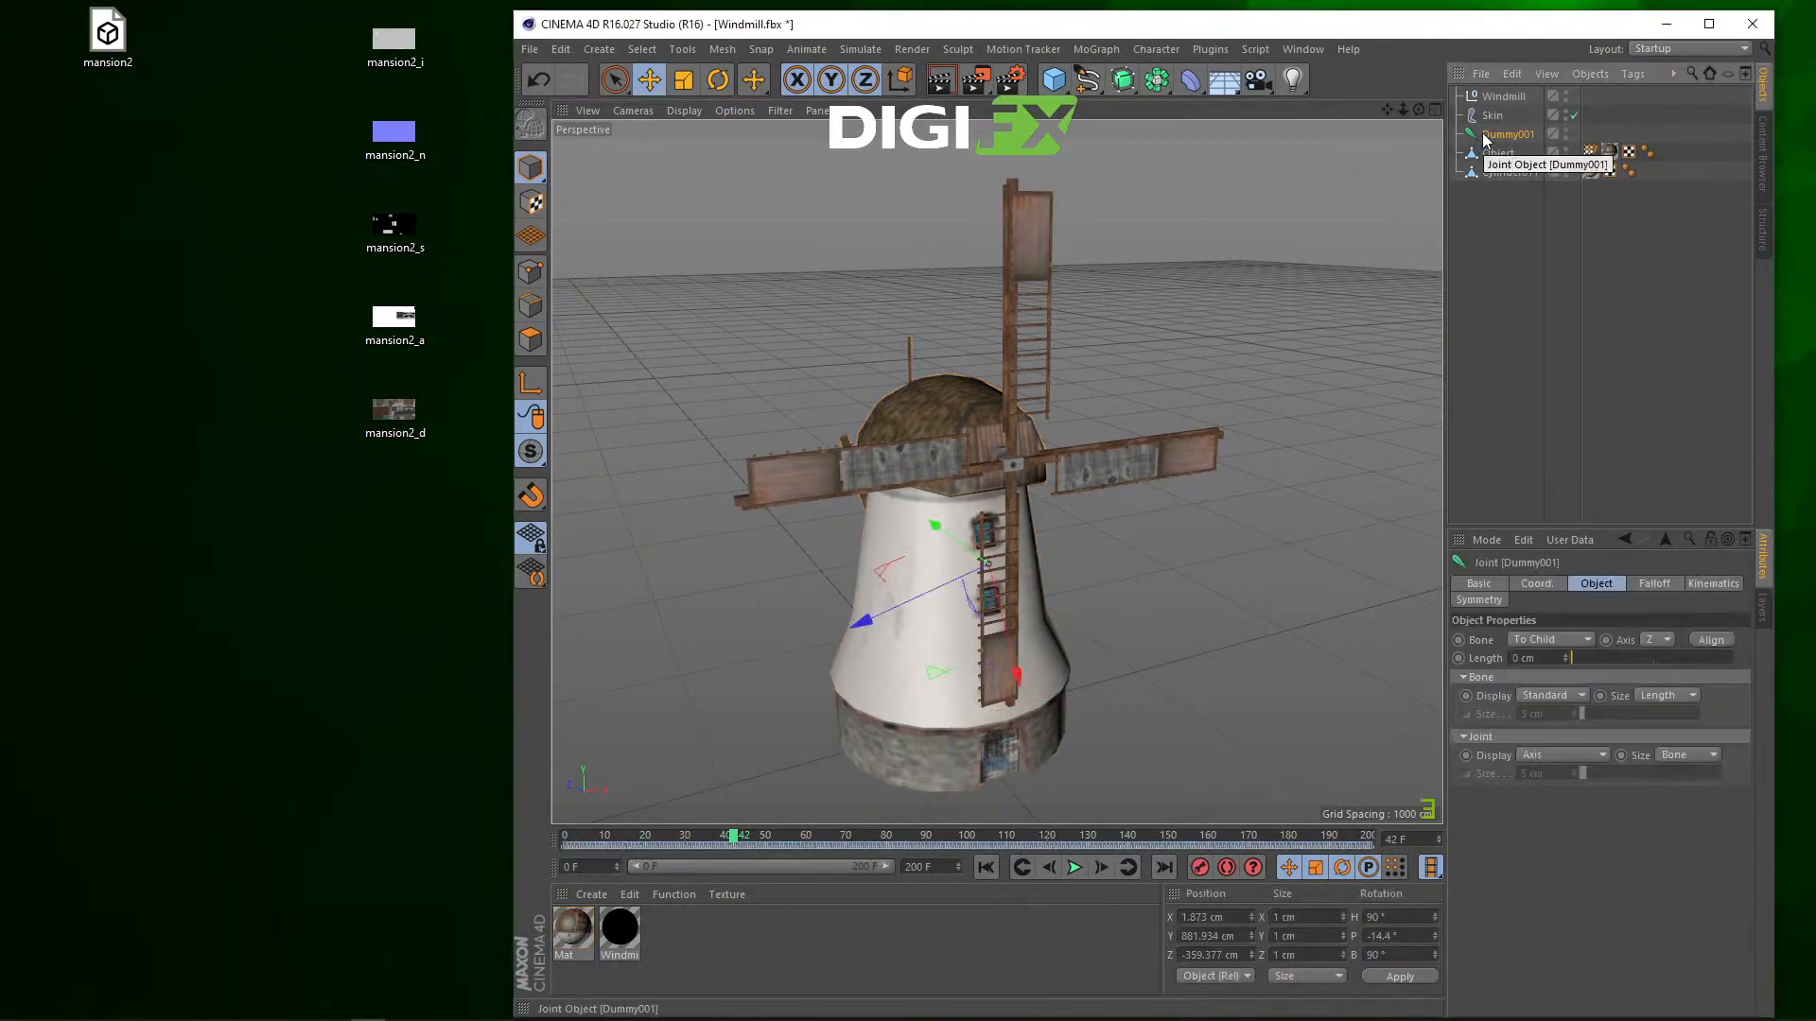
pyautogui.press('Delete')
pyautogui.click(1493, 115)
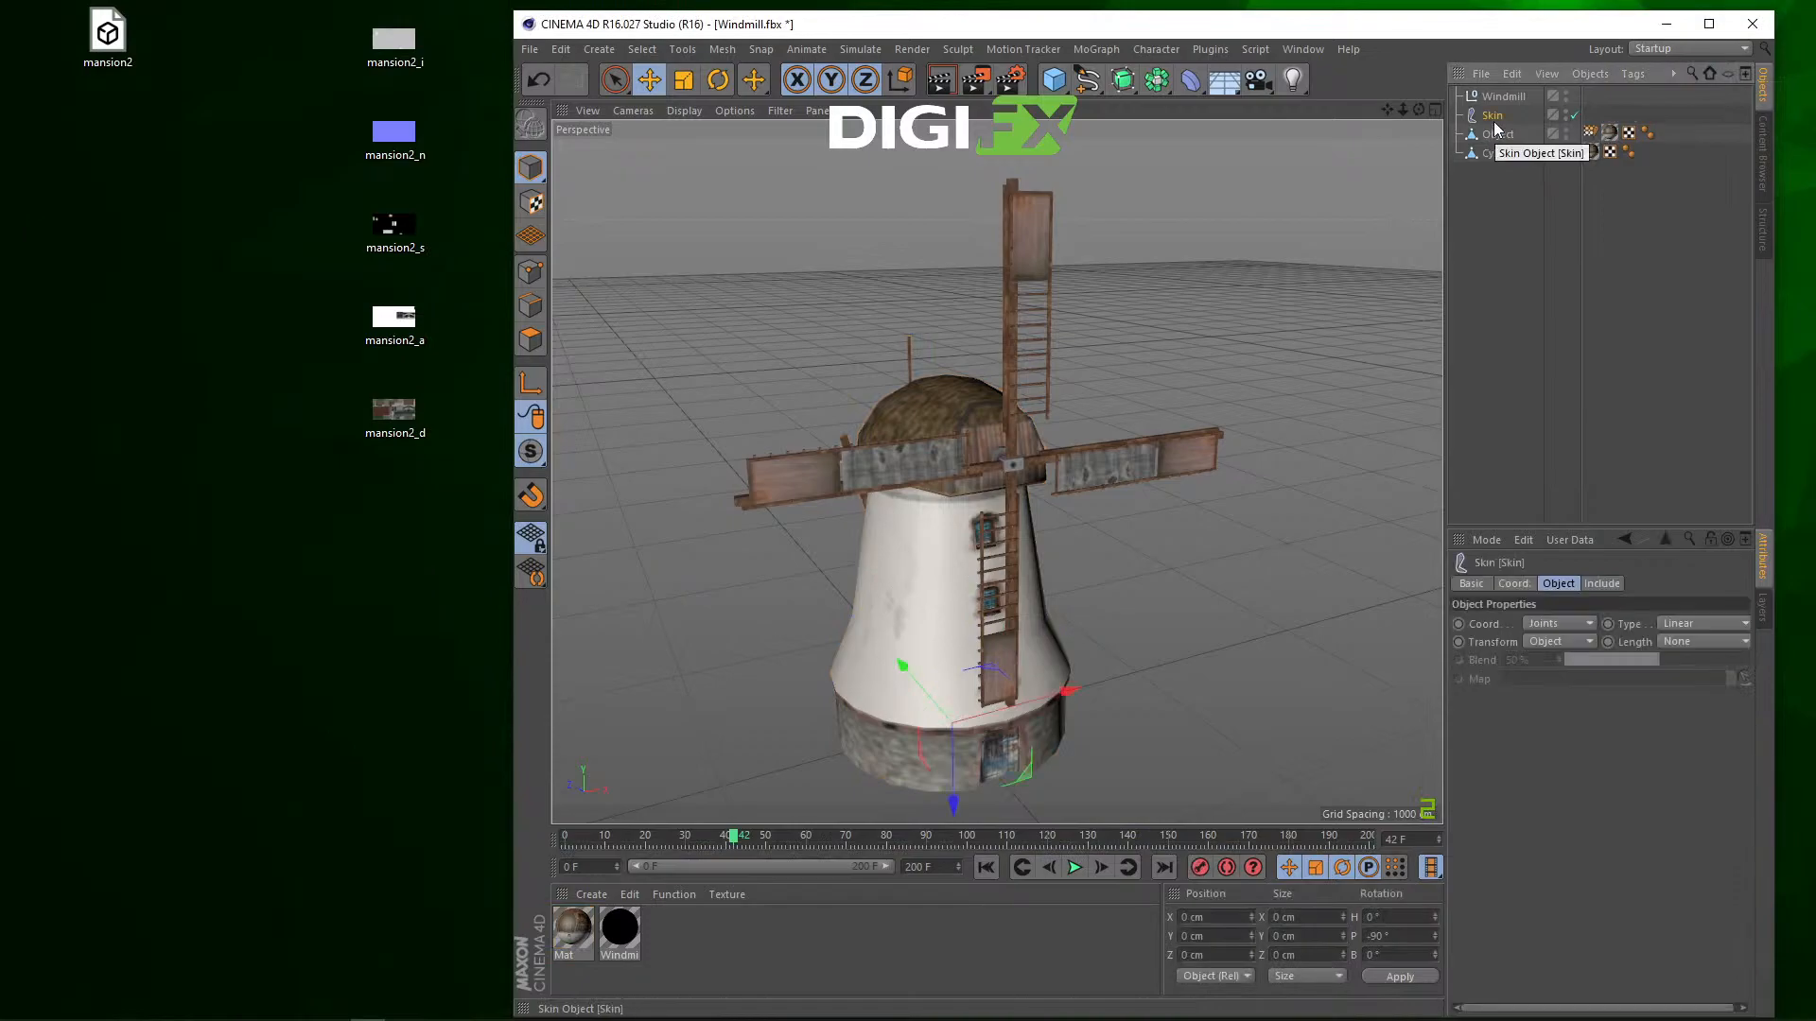
pyautogui.click(1500, 149)
pyautogui.click(1501, 97)
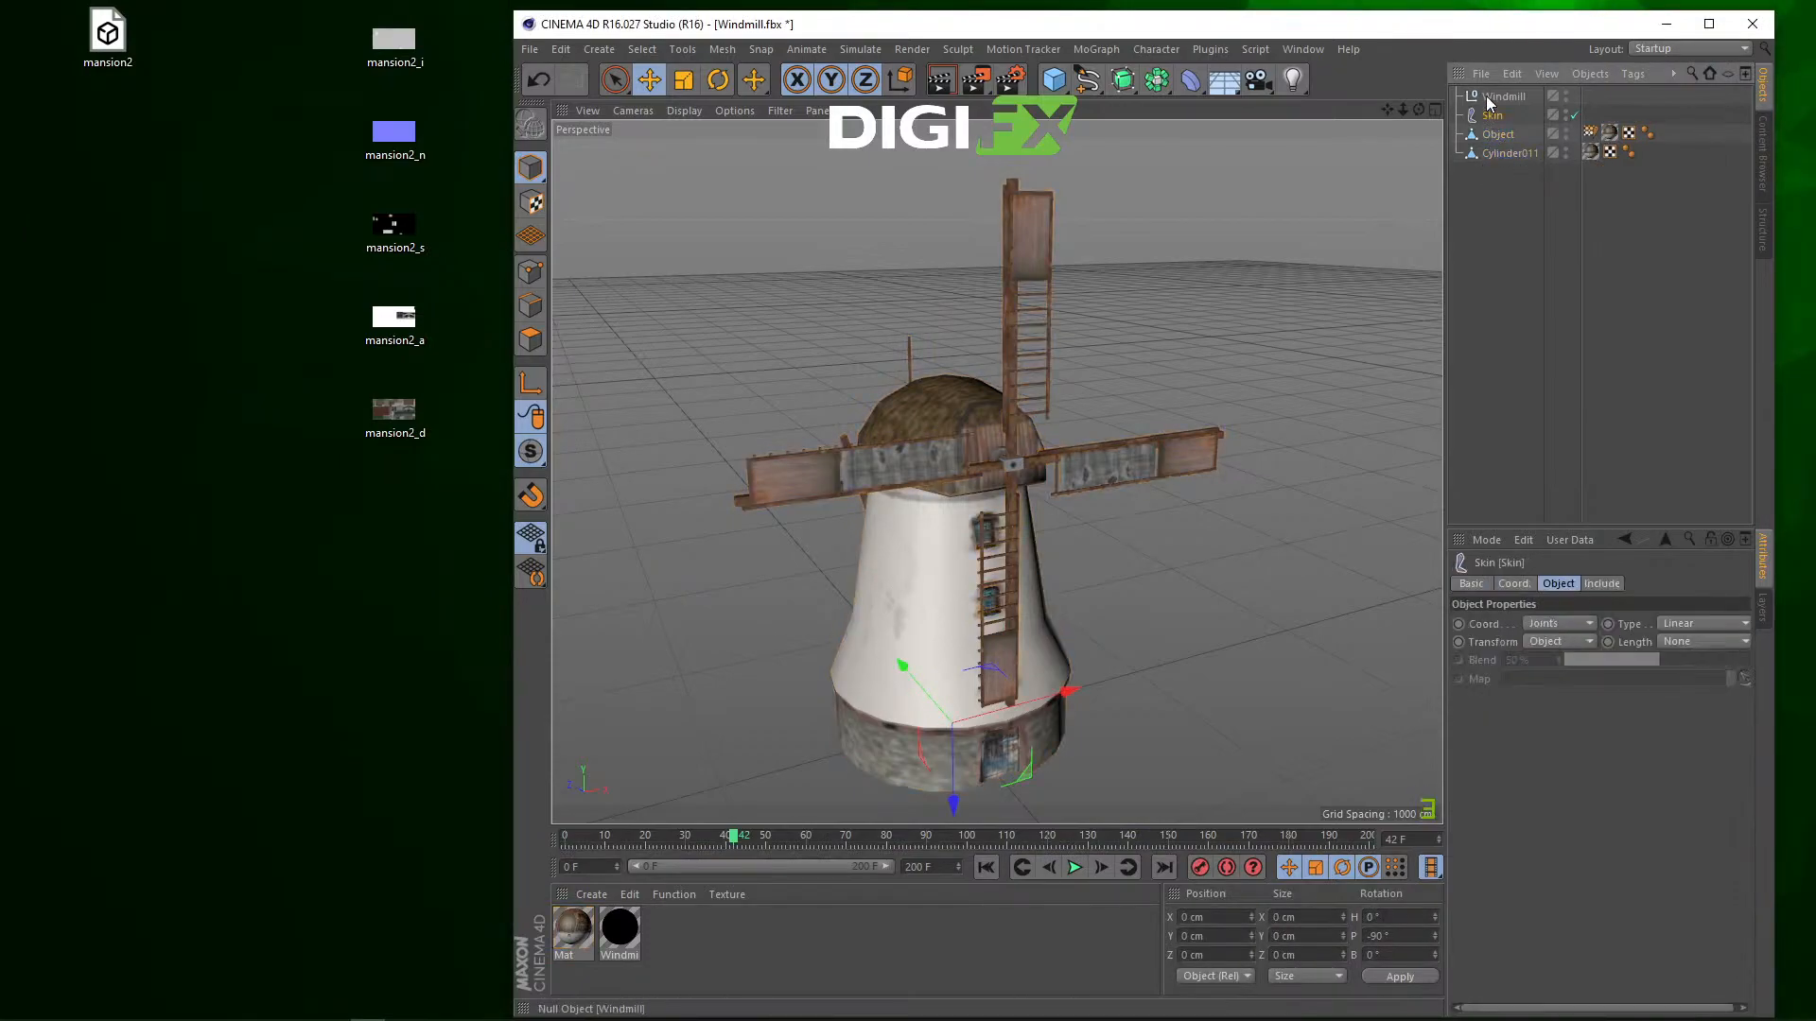
pyautogui.click(1493, 118)
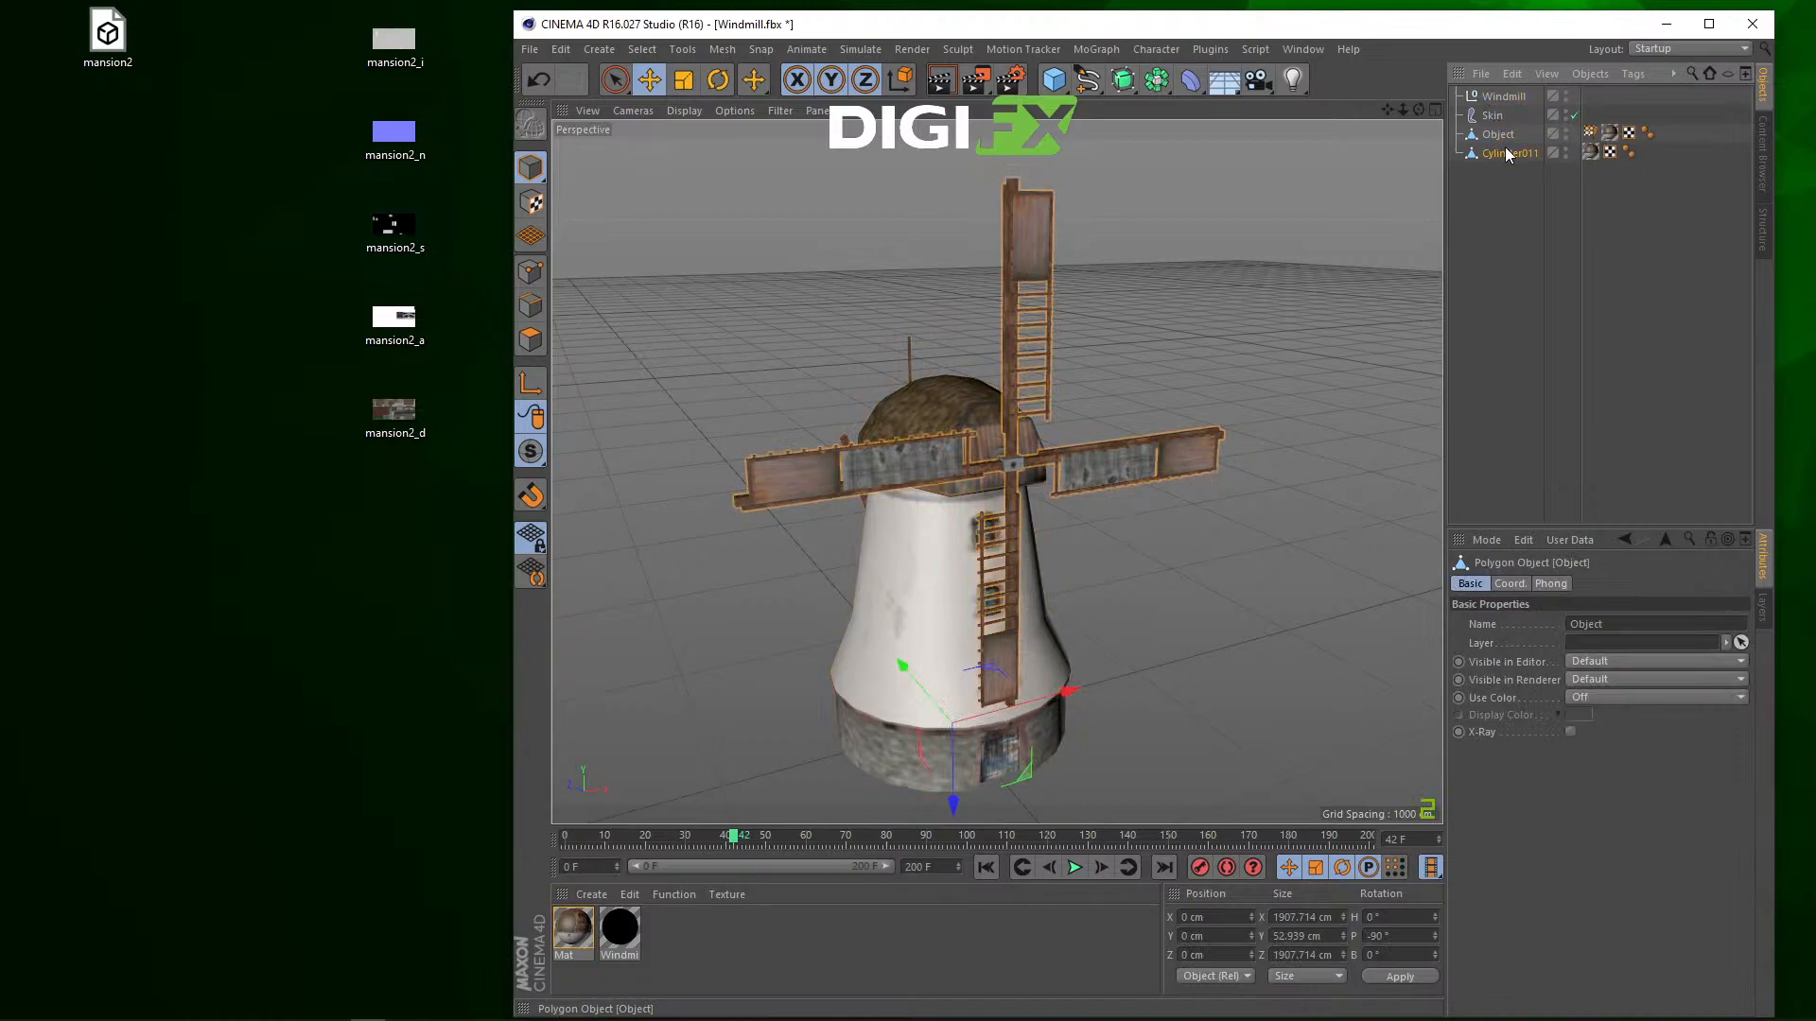
# Step: Check the Windmill null and Cylinder011 mesh, and delete the black Windmill material, keeping only Mat
pyautogui.click(1492, 98)
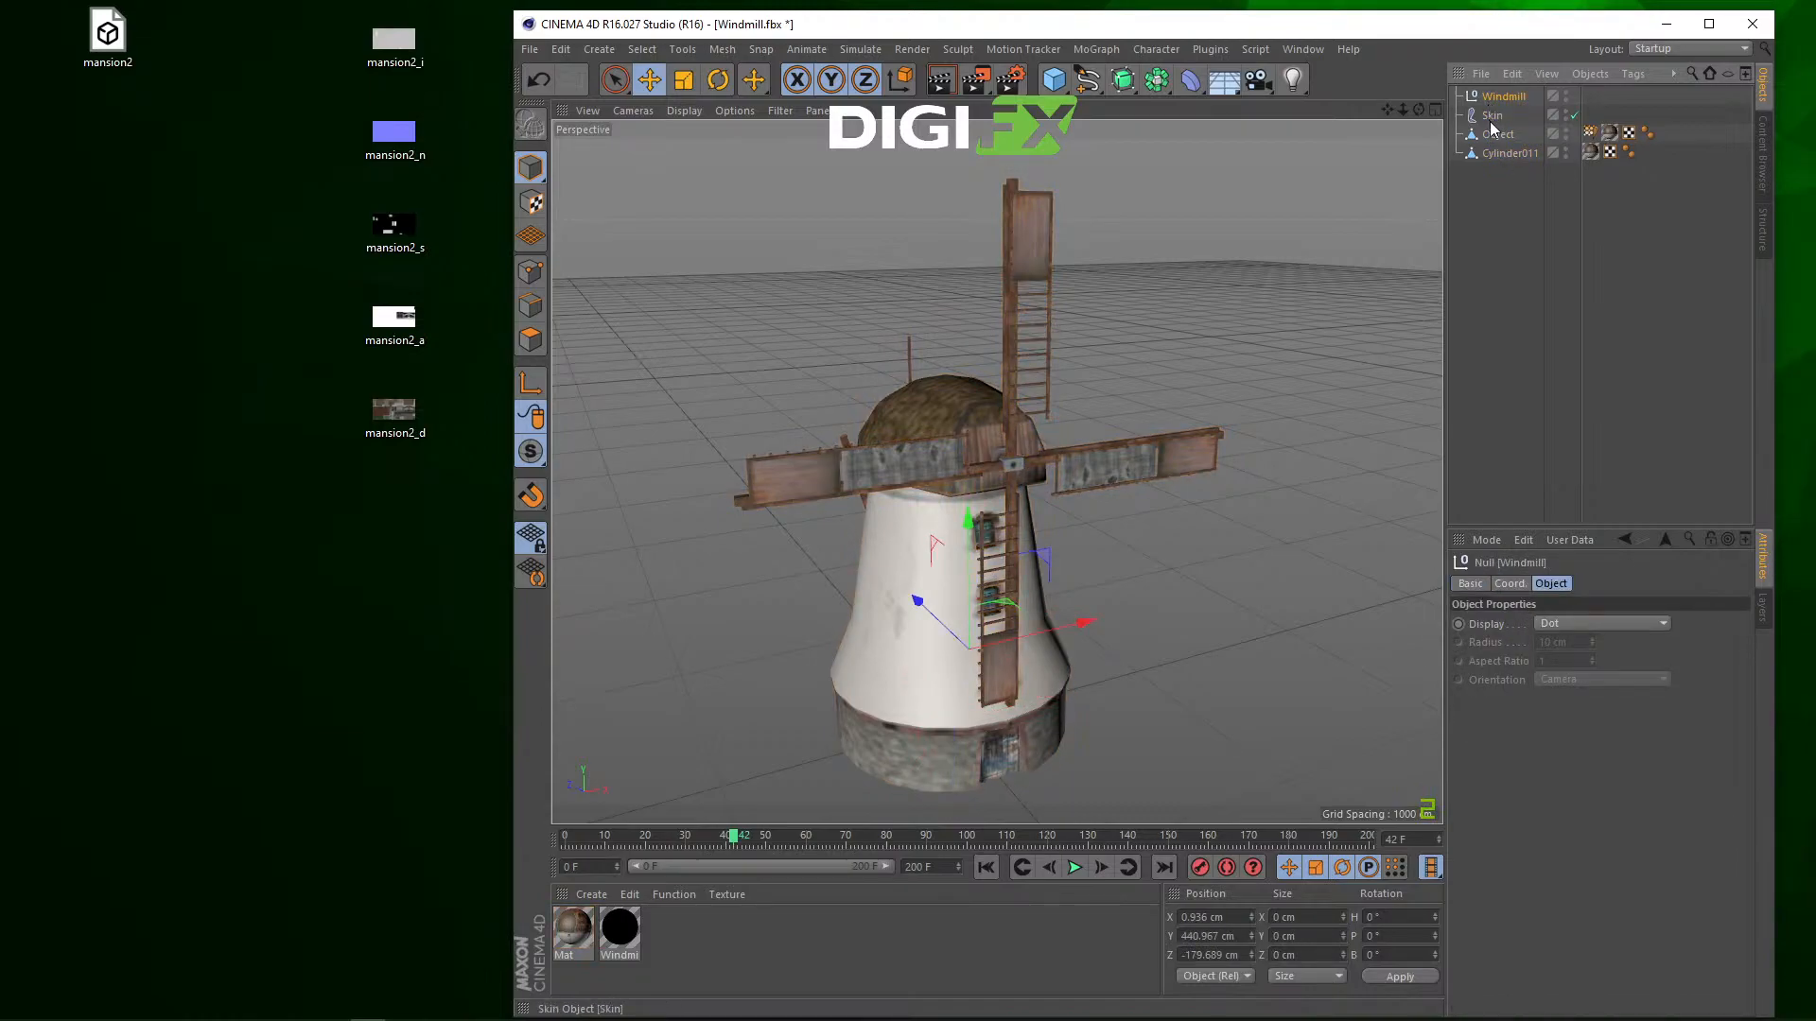
pyautogui.click(1504, 153)
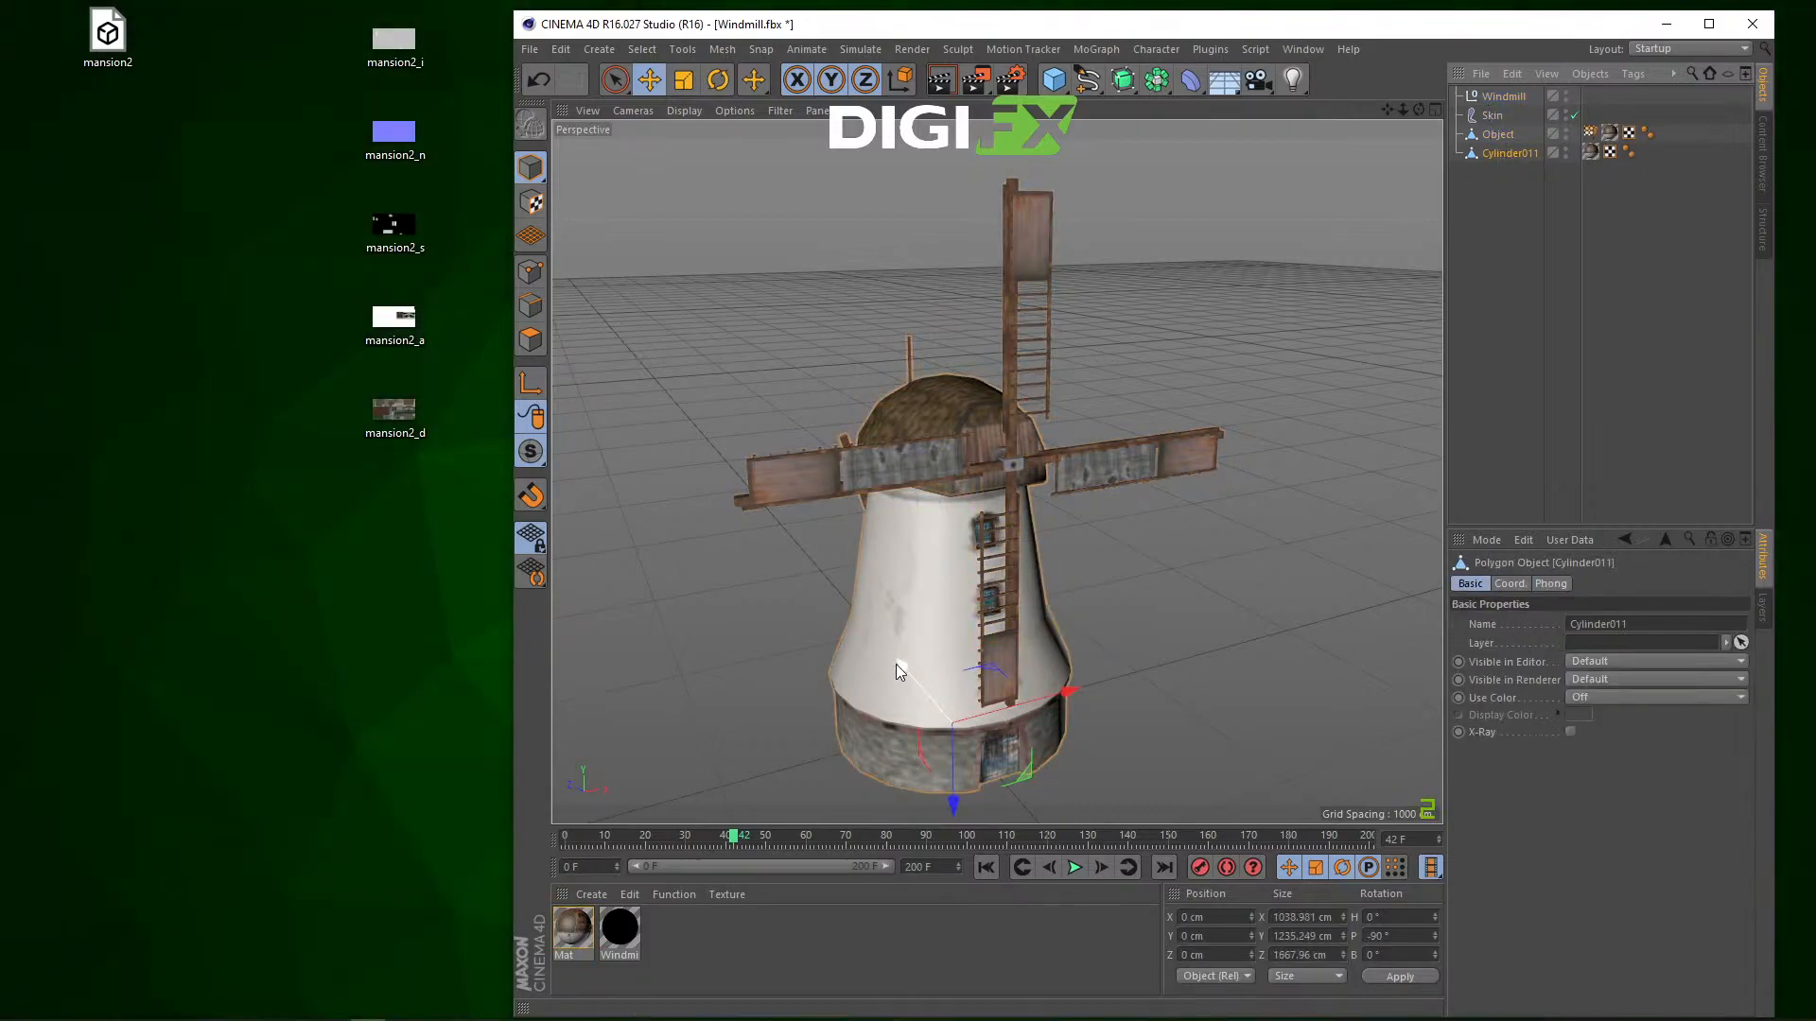
pyautogui.click(623, 936)
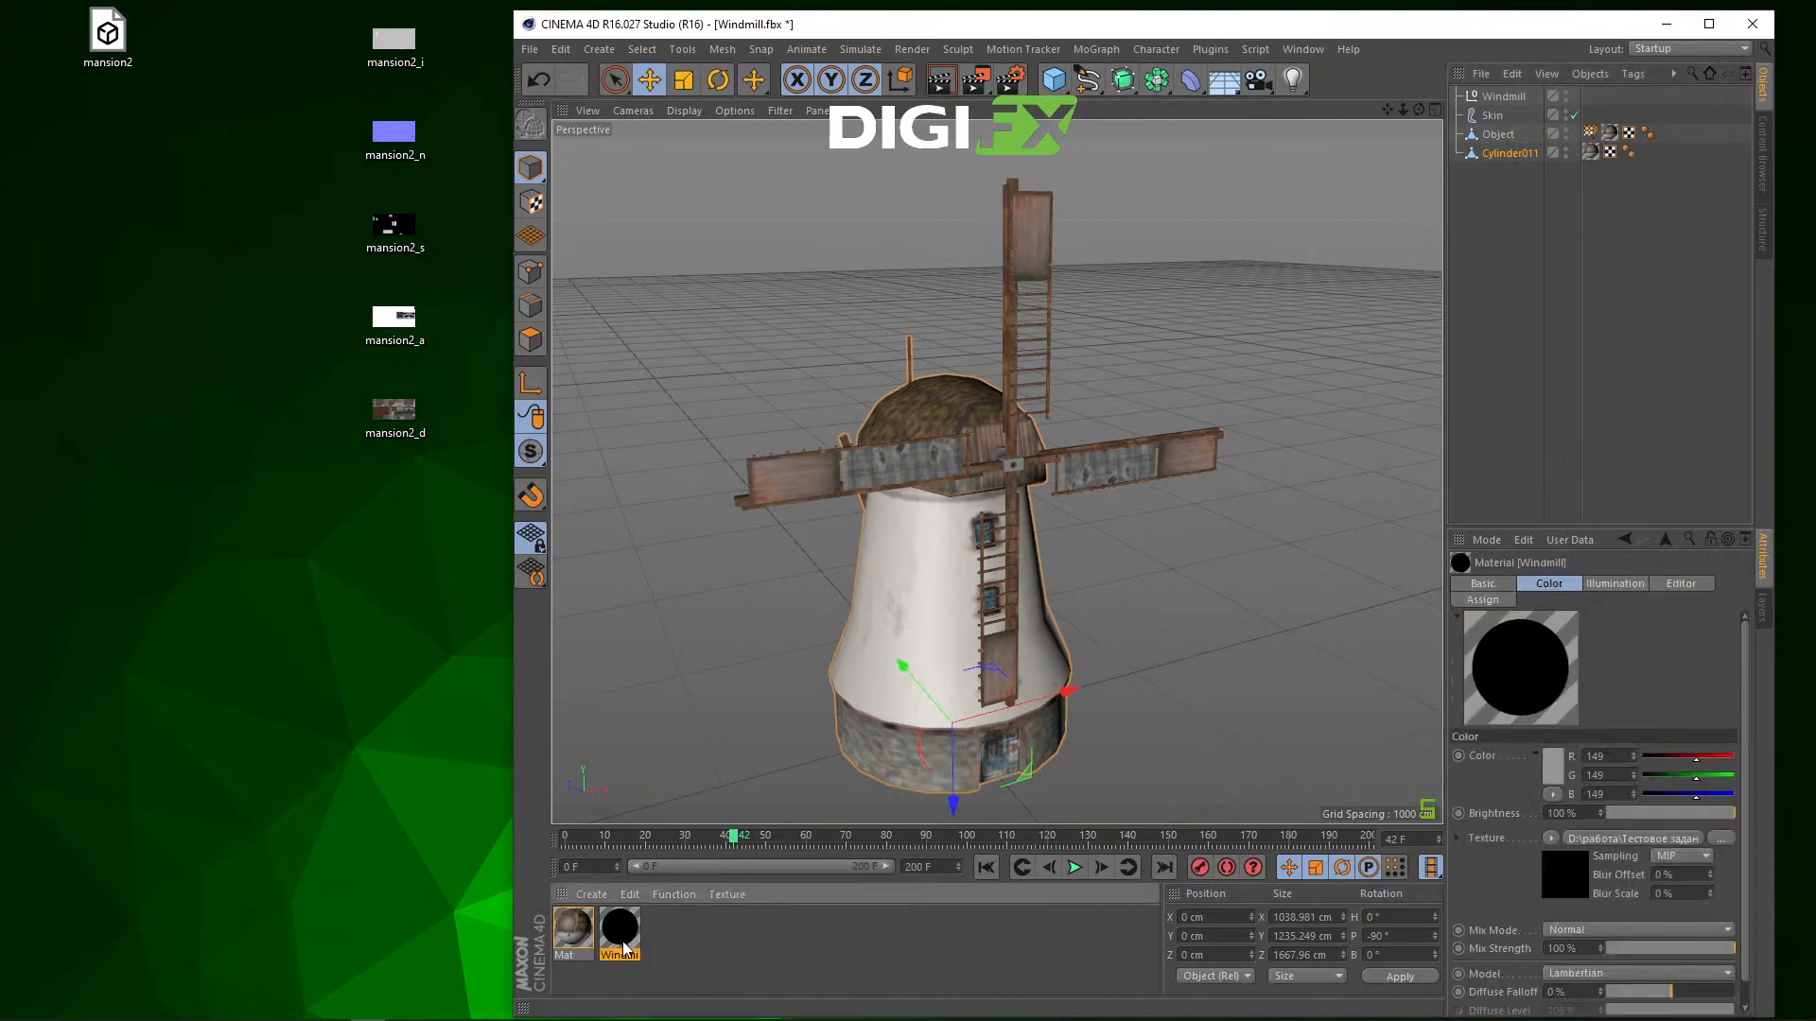
pyautogui.press('Delete')
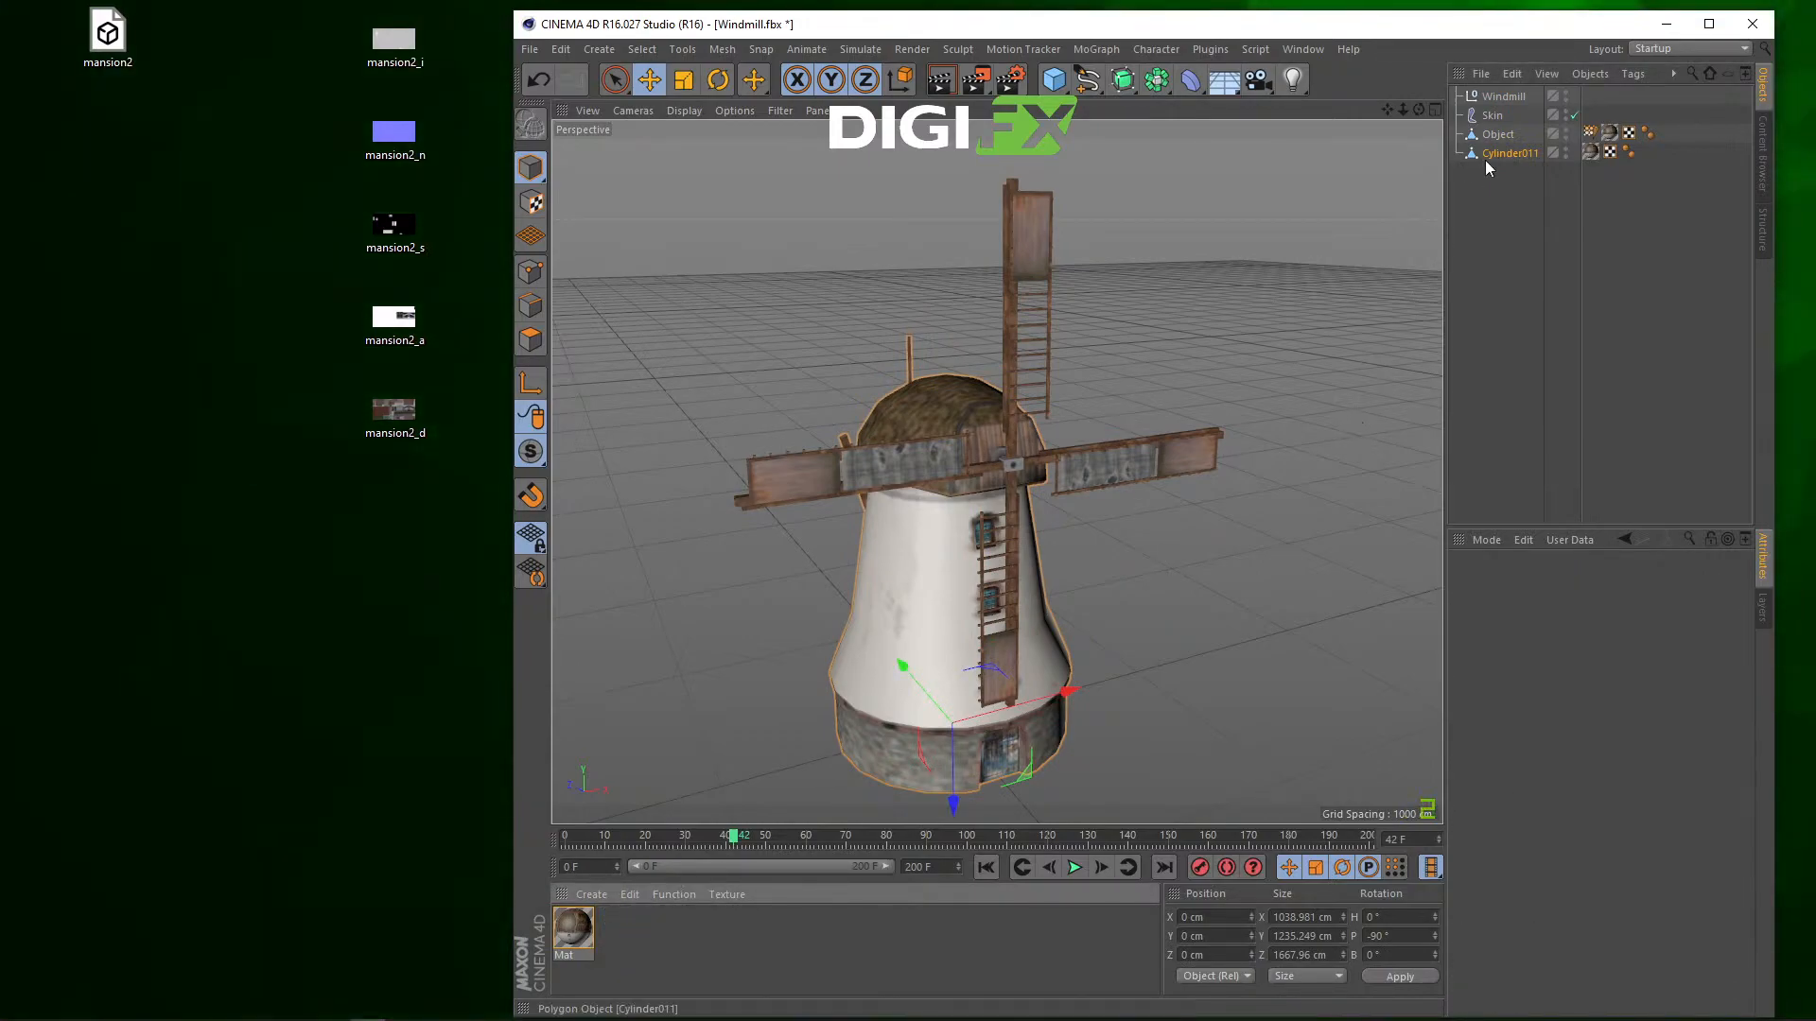
# Step: Try to merge Windmill, Skin, Object and Cylinder011 into one mesh with Connect Objects + Delete, and undo the merge
pyautogui.click(1495, 97)
pyautogui.keyDown('shift'); pyautogui.click(1502, 151); pyautogui.keyUp('shift')
pyautogui.rightClick(1502, 151)
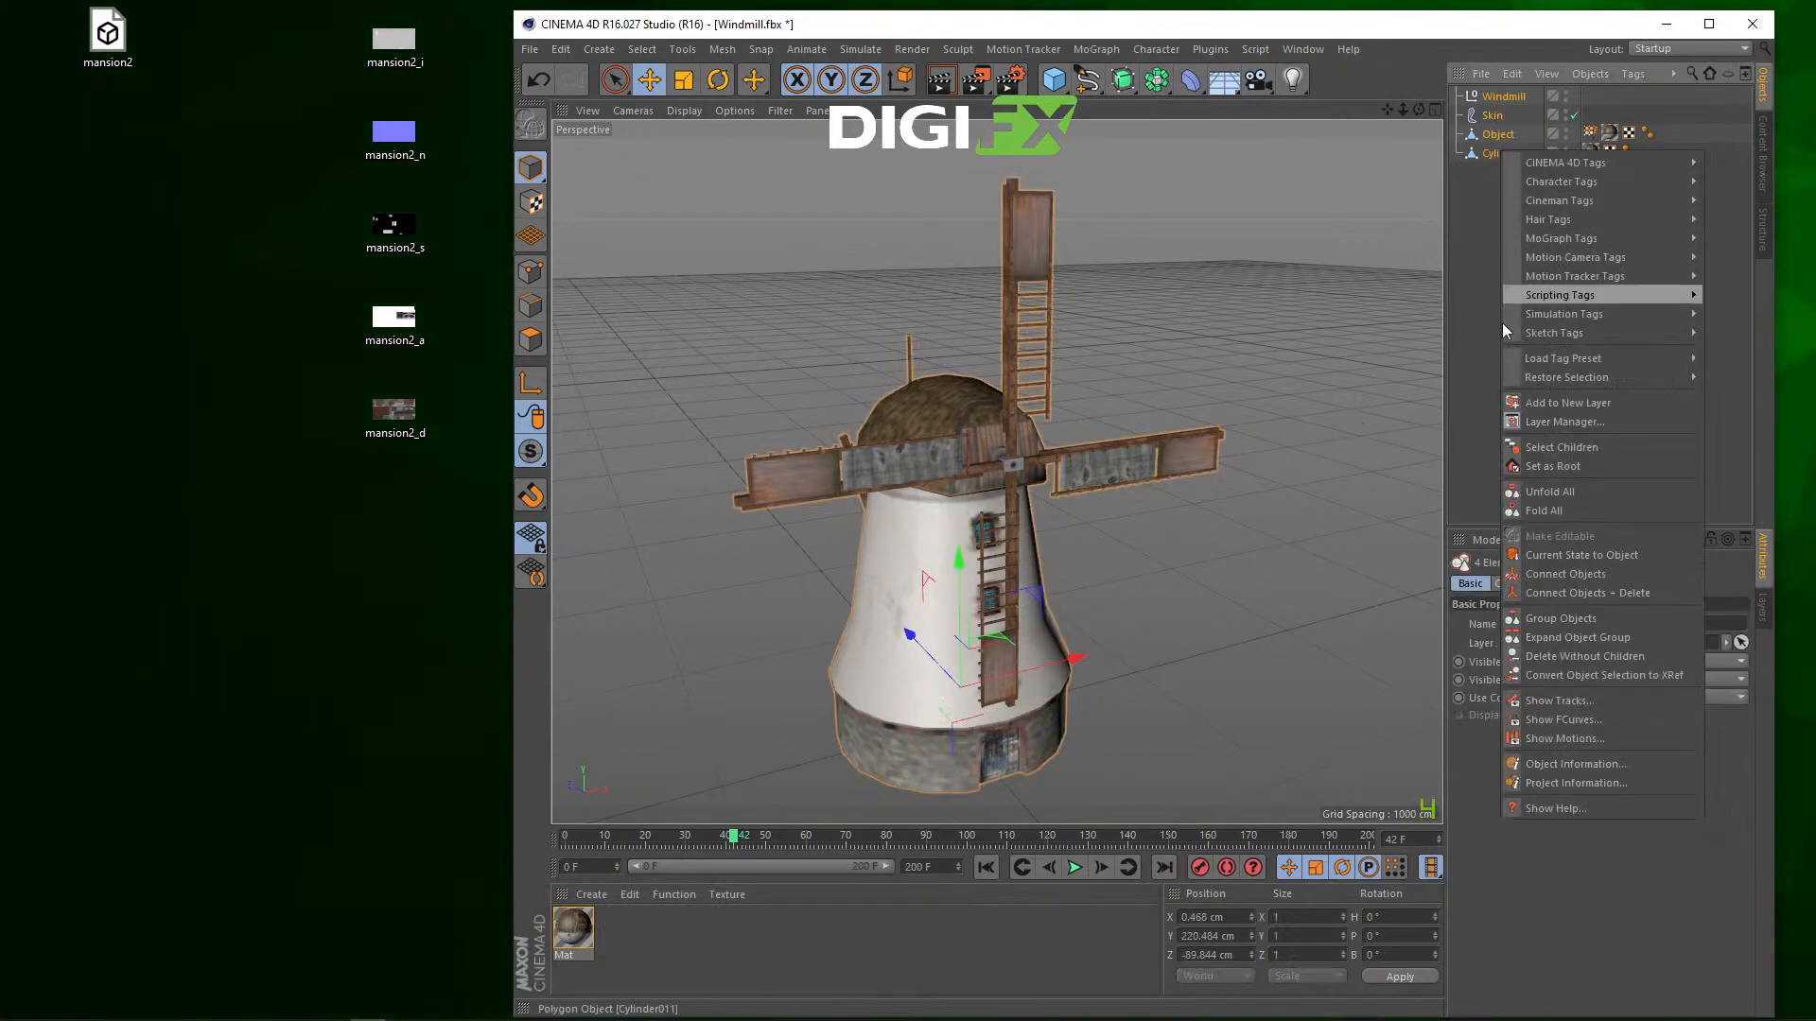
pyautogui.click(1590, 594)
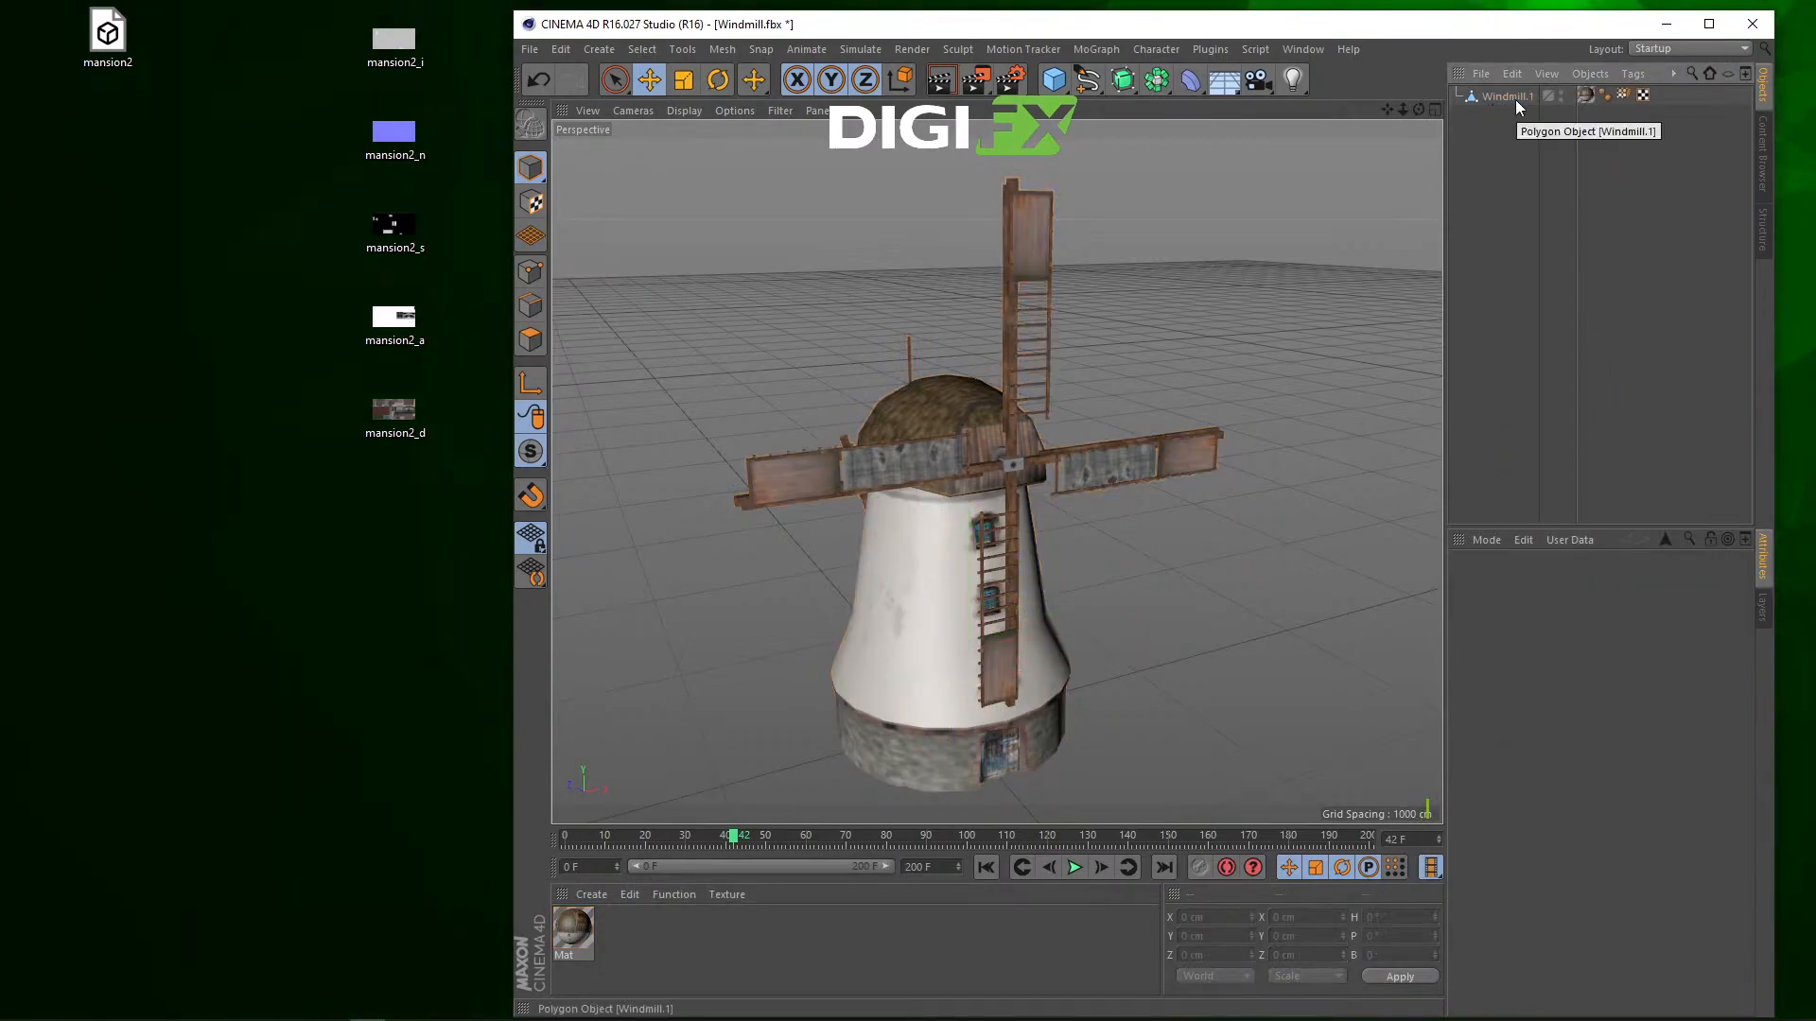
pyautogui.hotkey('ctrl', 'z')
# Step: Reorder Object below Cylinder011 in the hierarchy, and merge Windmill, Skin and Cylinder011 with Connect Objects + Delete
pyautogui.click(1501, 138)
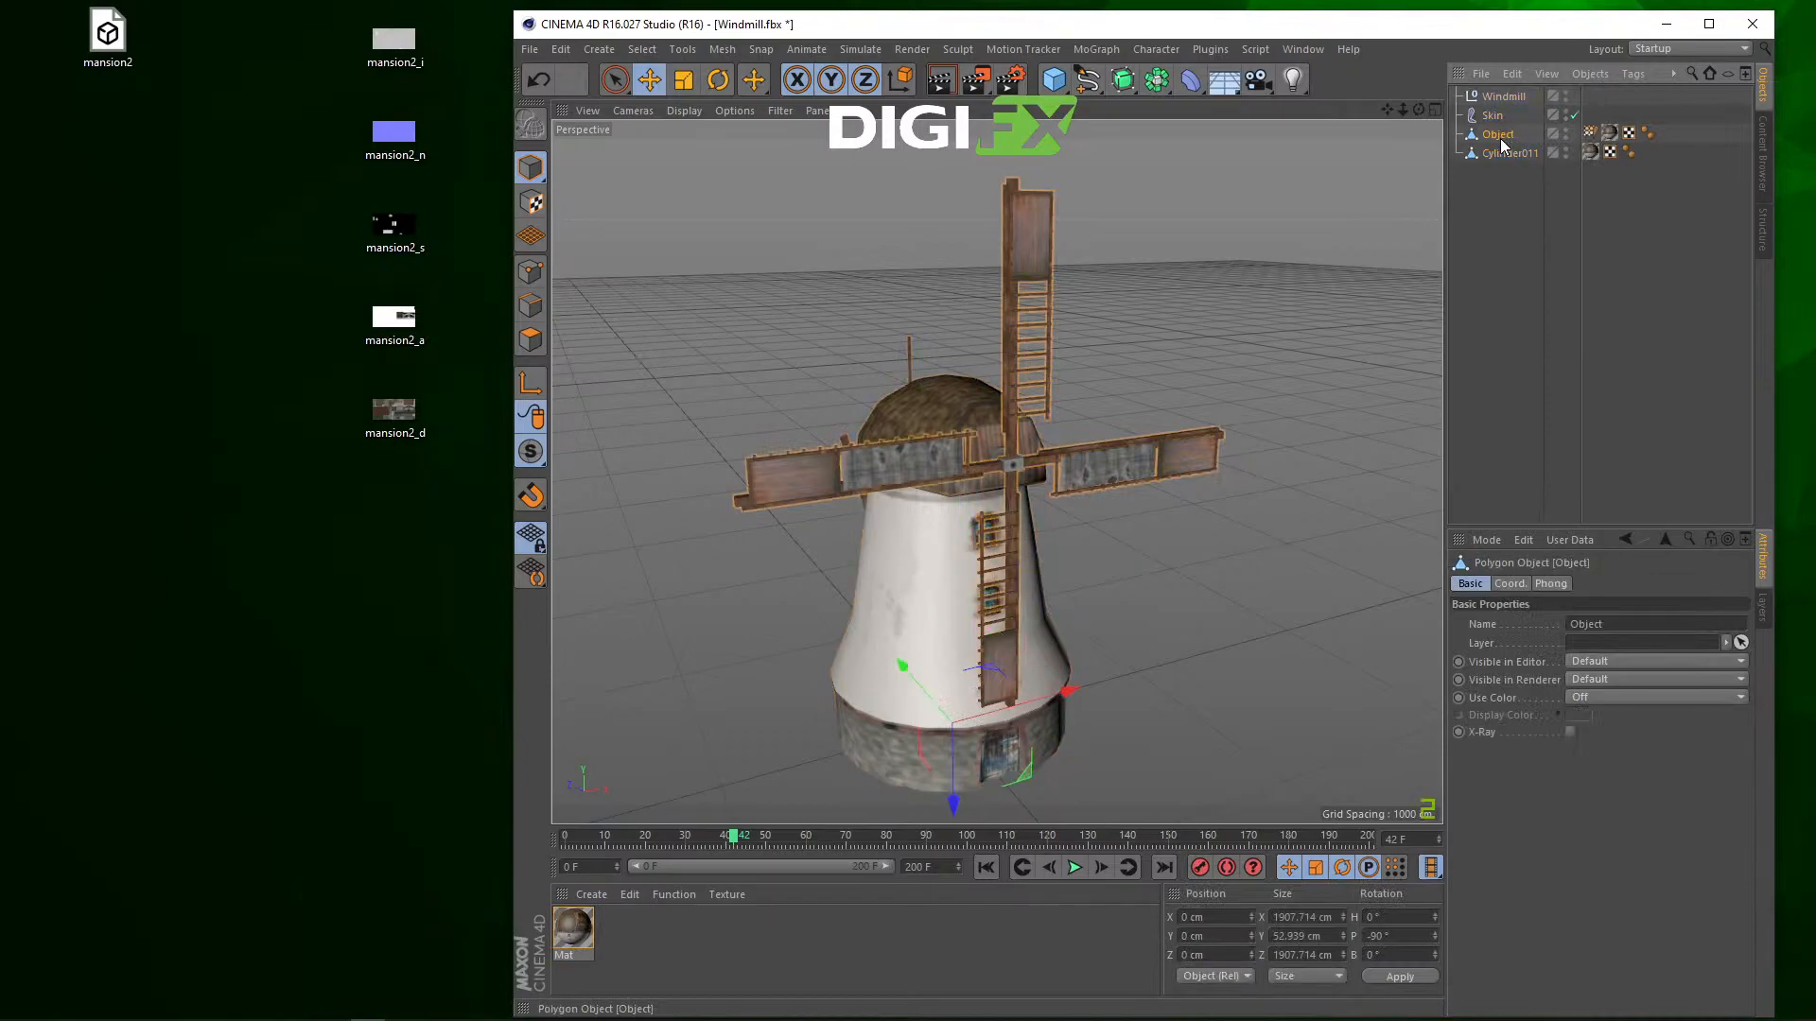
pyautogui.click(1496, 119)
pyautogui.click(1500, 138)
pyautogui.moveTo(1501, 139); pyautogui.dragTo(1489, 190)
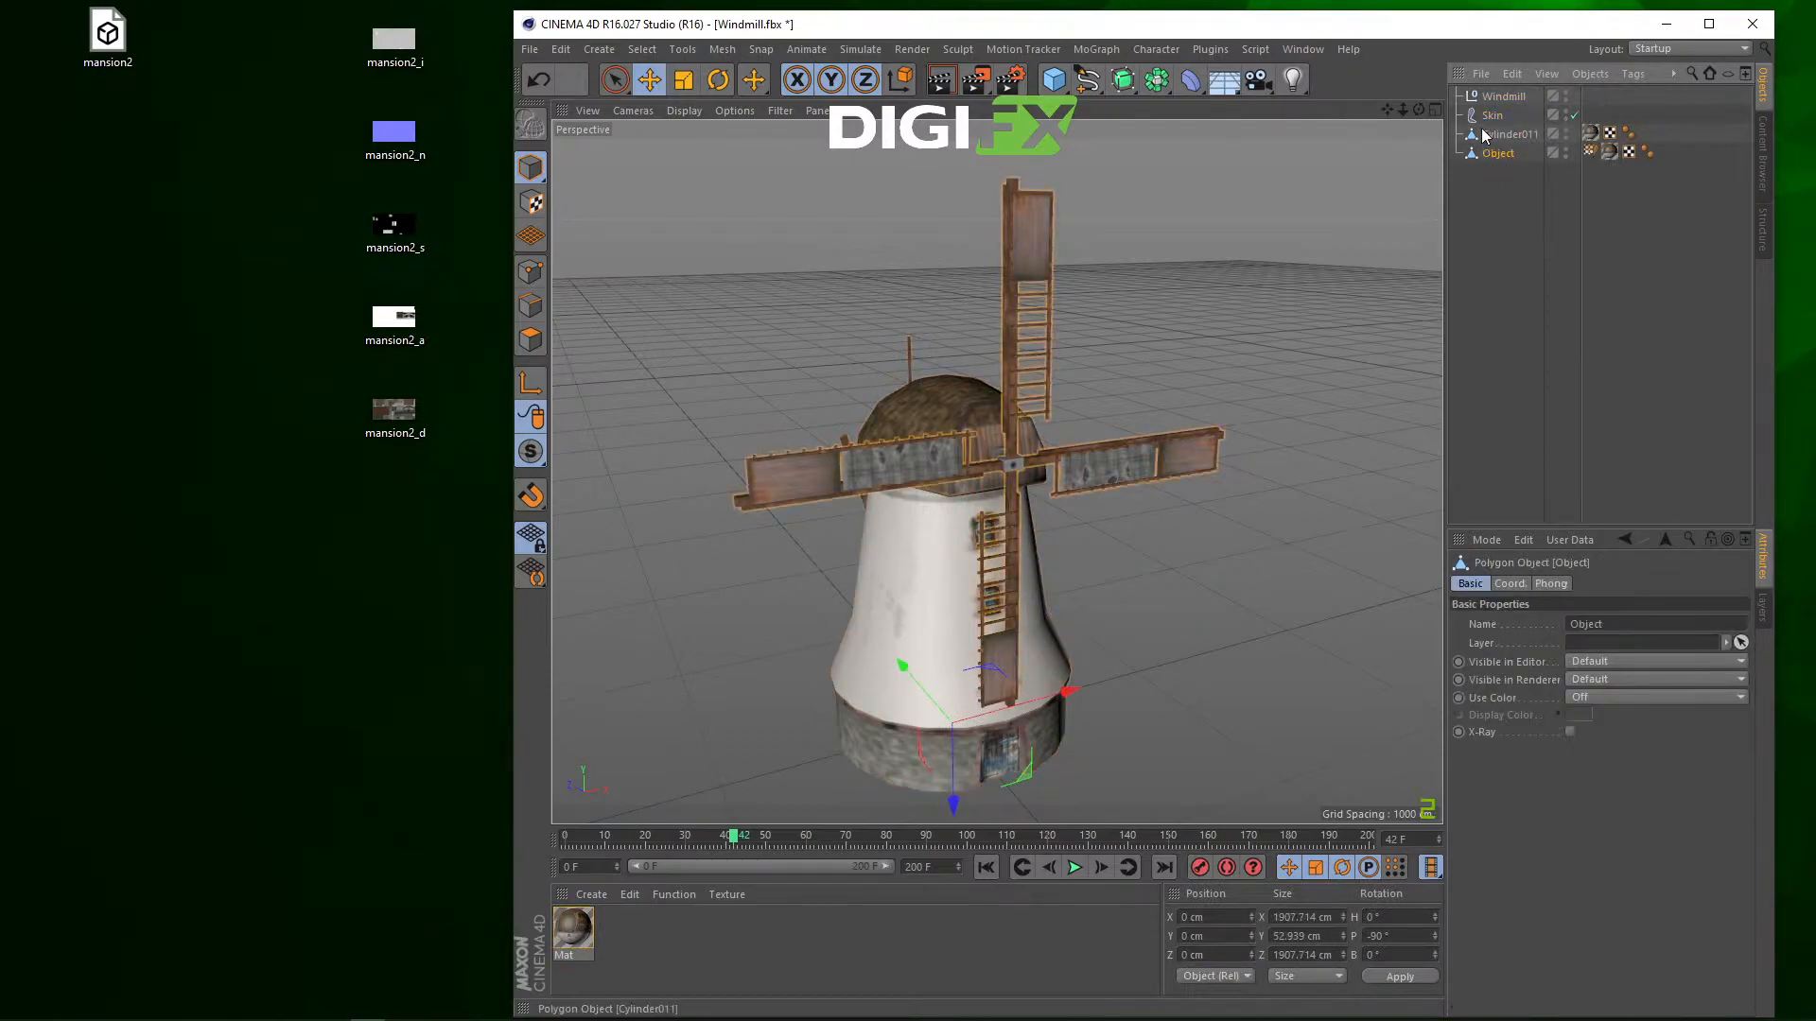
pyautogui.click(1486, 97)
pyautogui.keyDown('shift'); pyautogui.click(1490, 131); pyautogui.keyUp('shift')
pyautogui.rightClick(1490, 130)
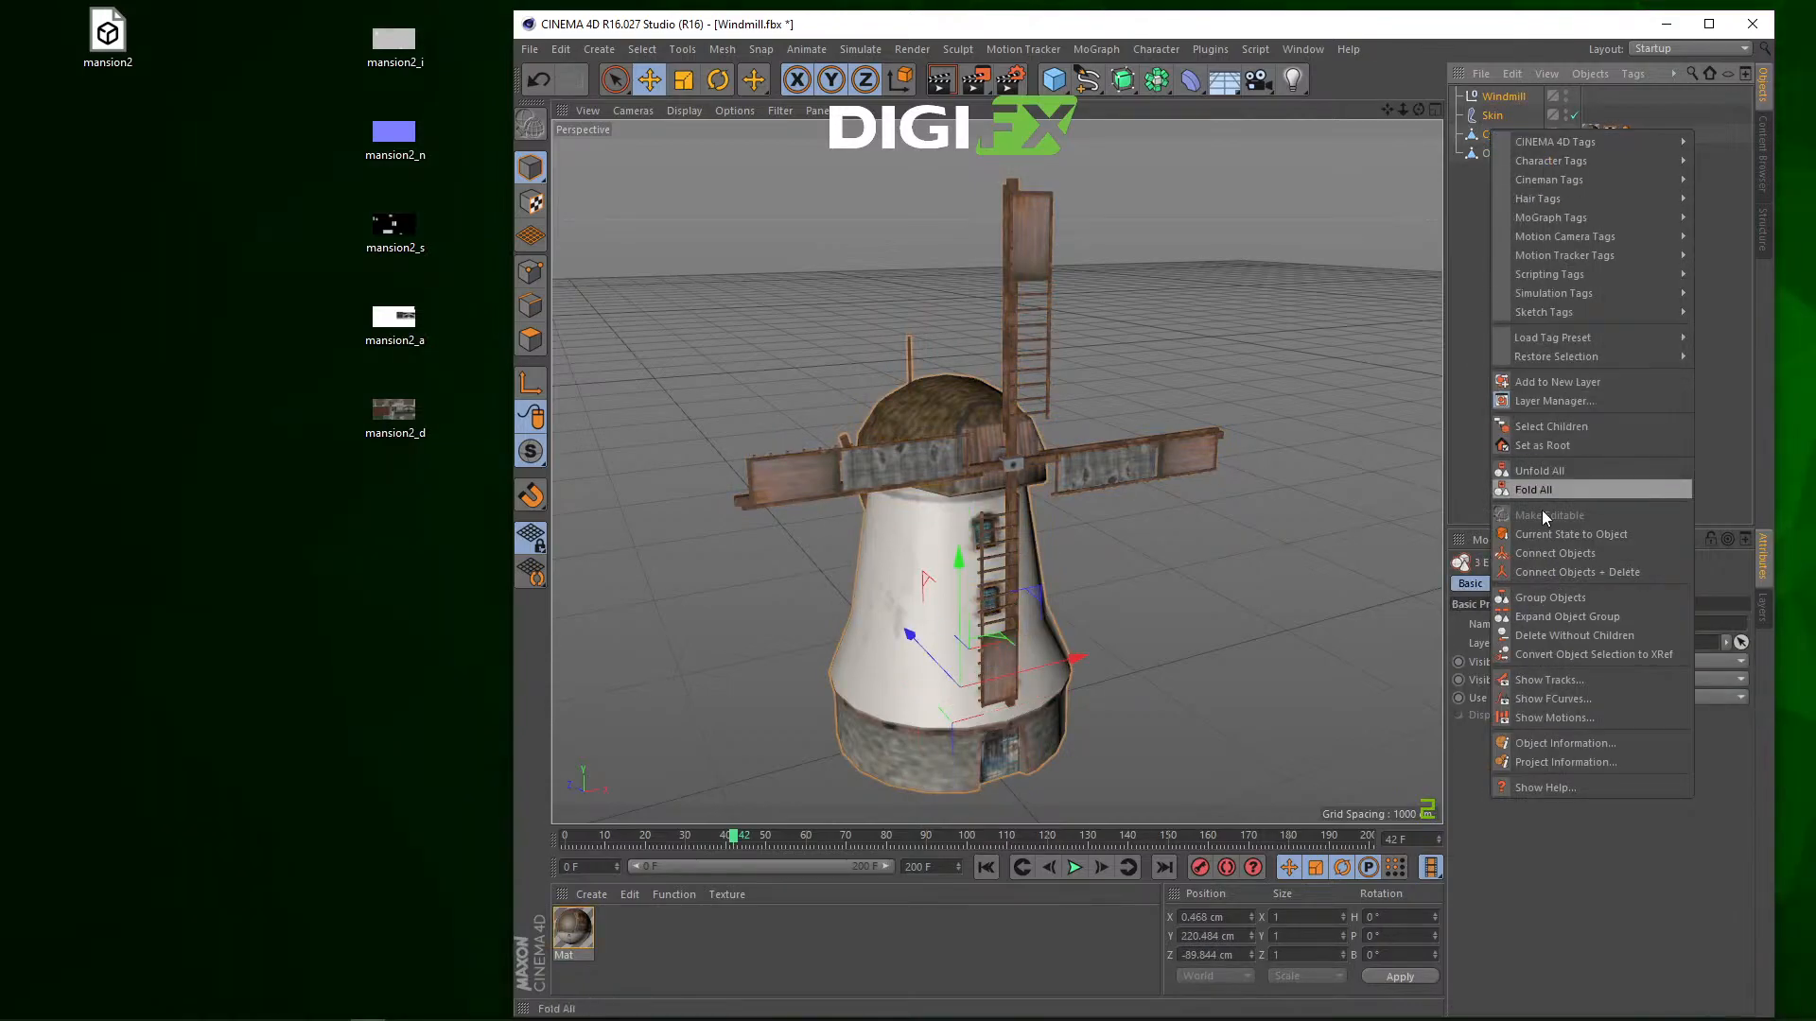
pyautogui.click(1568, 571)
# Step: Rename the merged tower mesh to Base and the sails mesh to Blades
pyautogui.click(1514, 99)
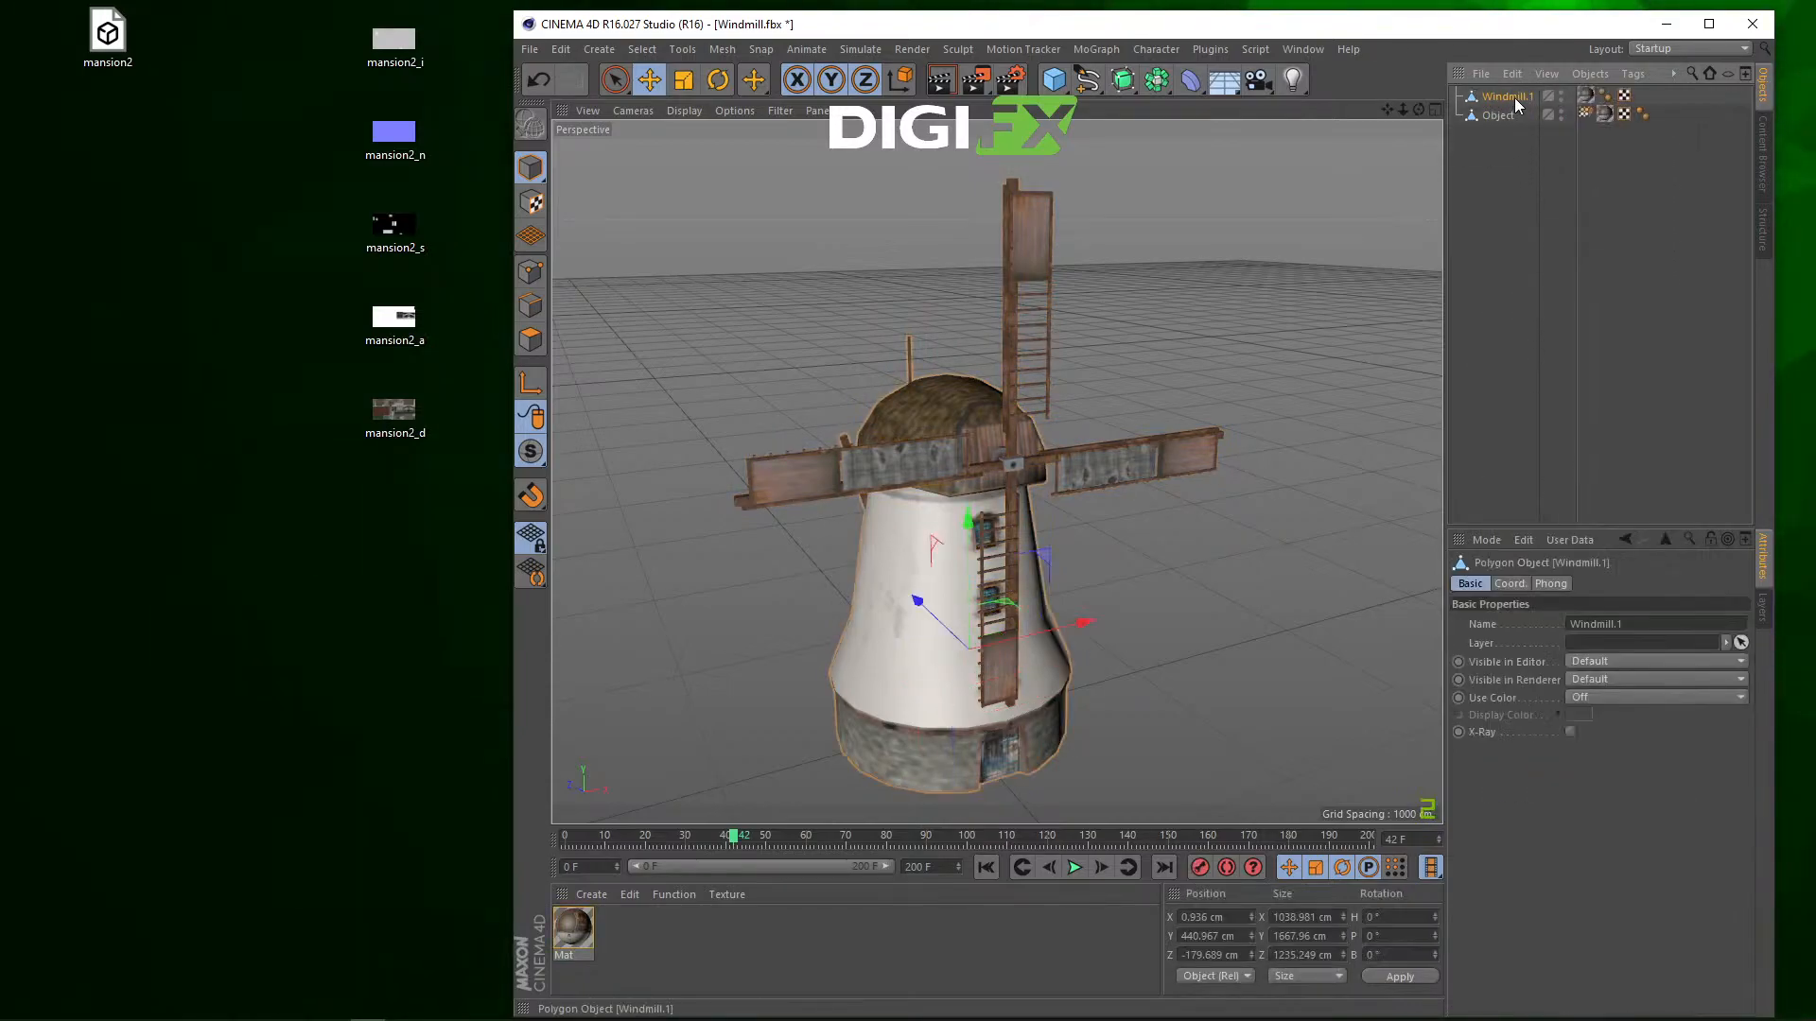
pyautogui.doubleClick(1513, 98)
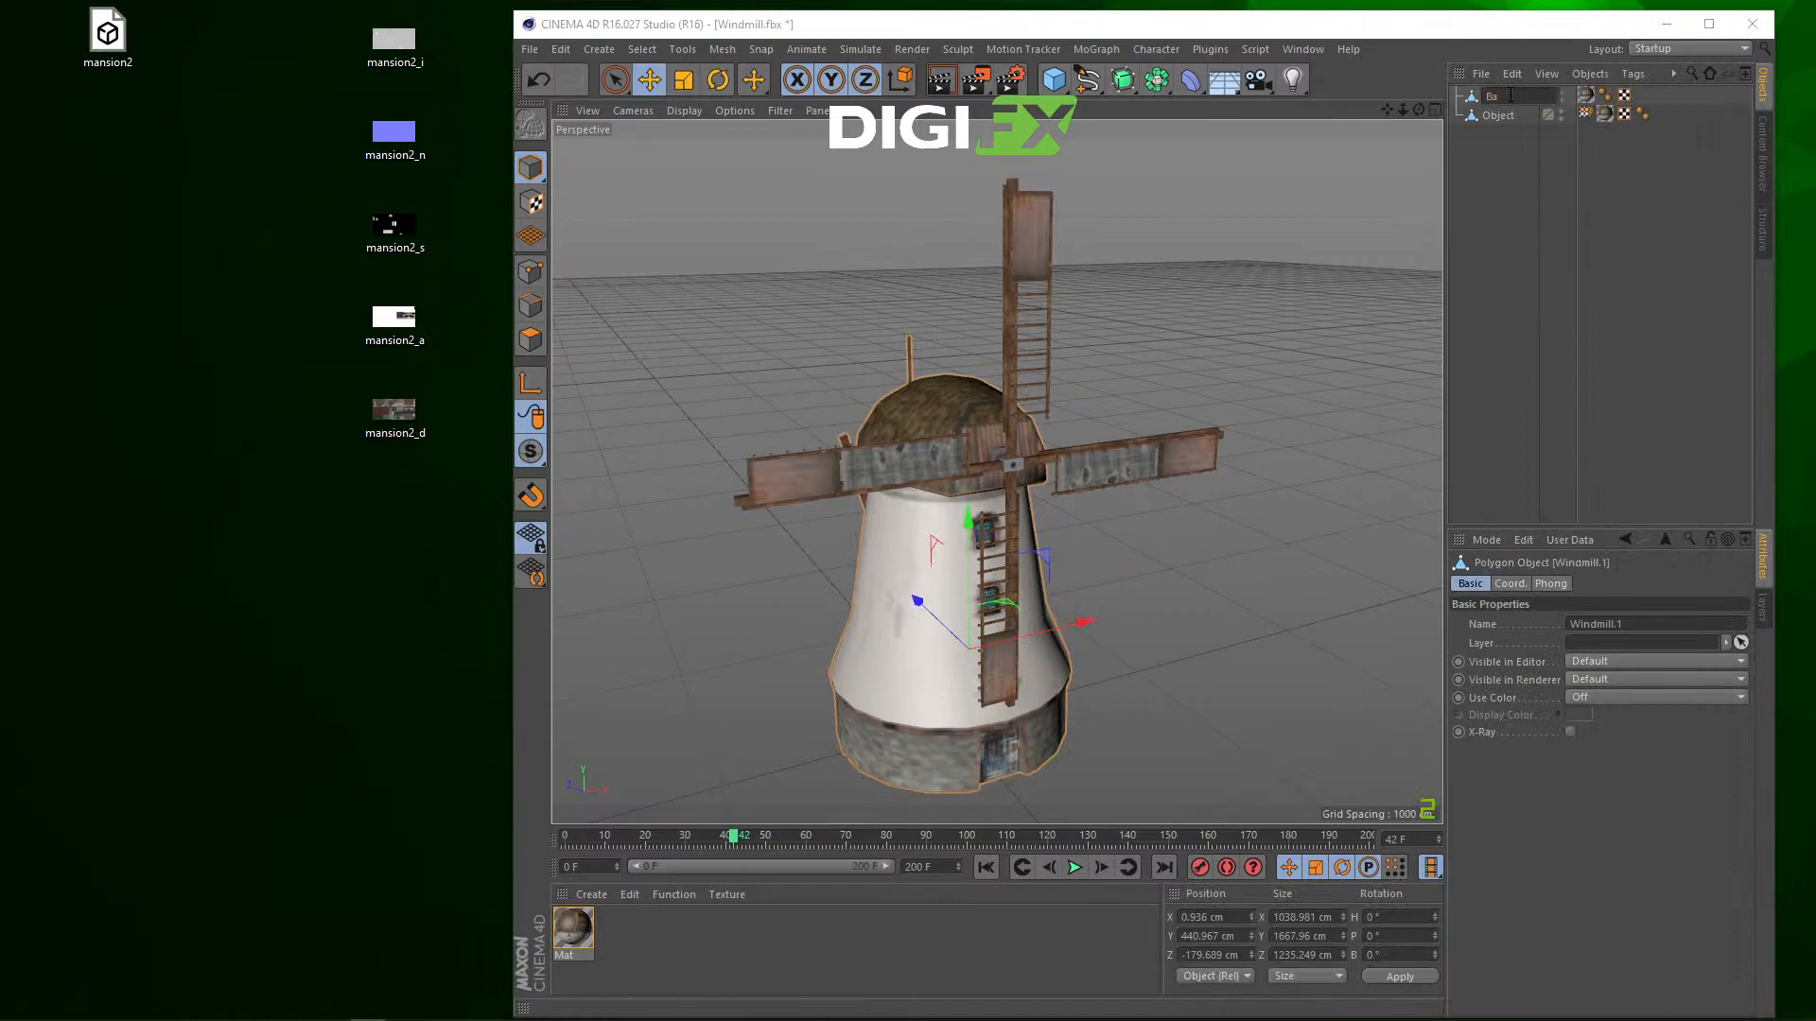
pyautogui.write('Base')
pyautogui.press('Return')
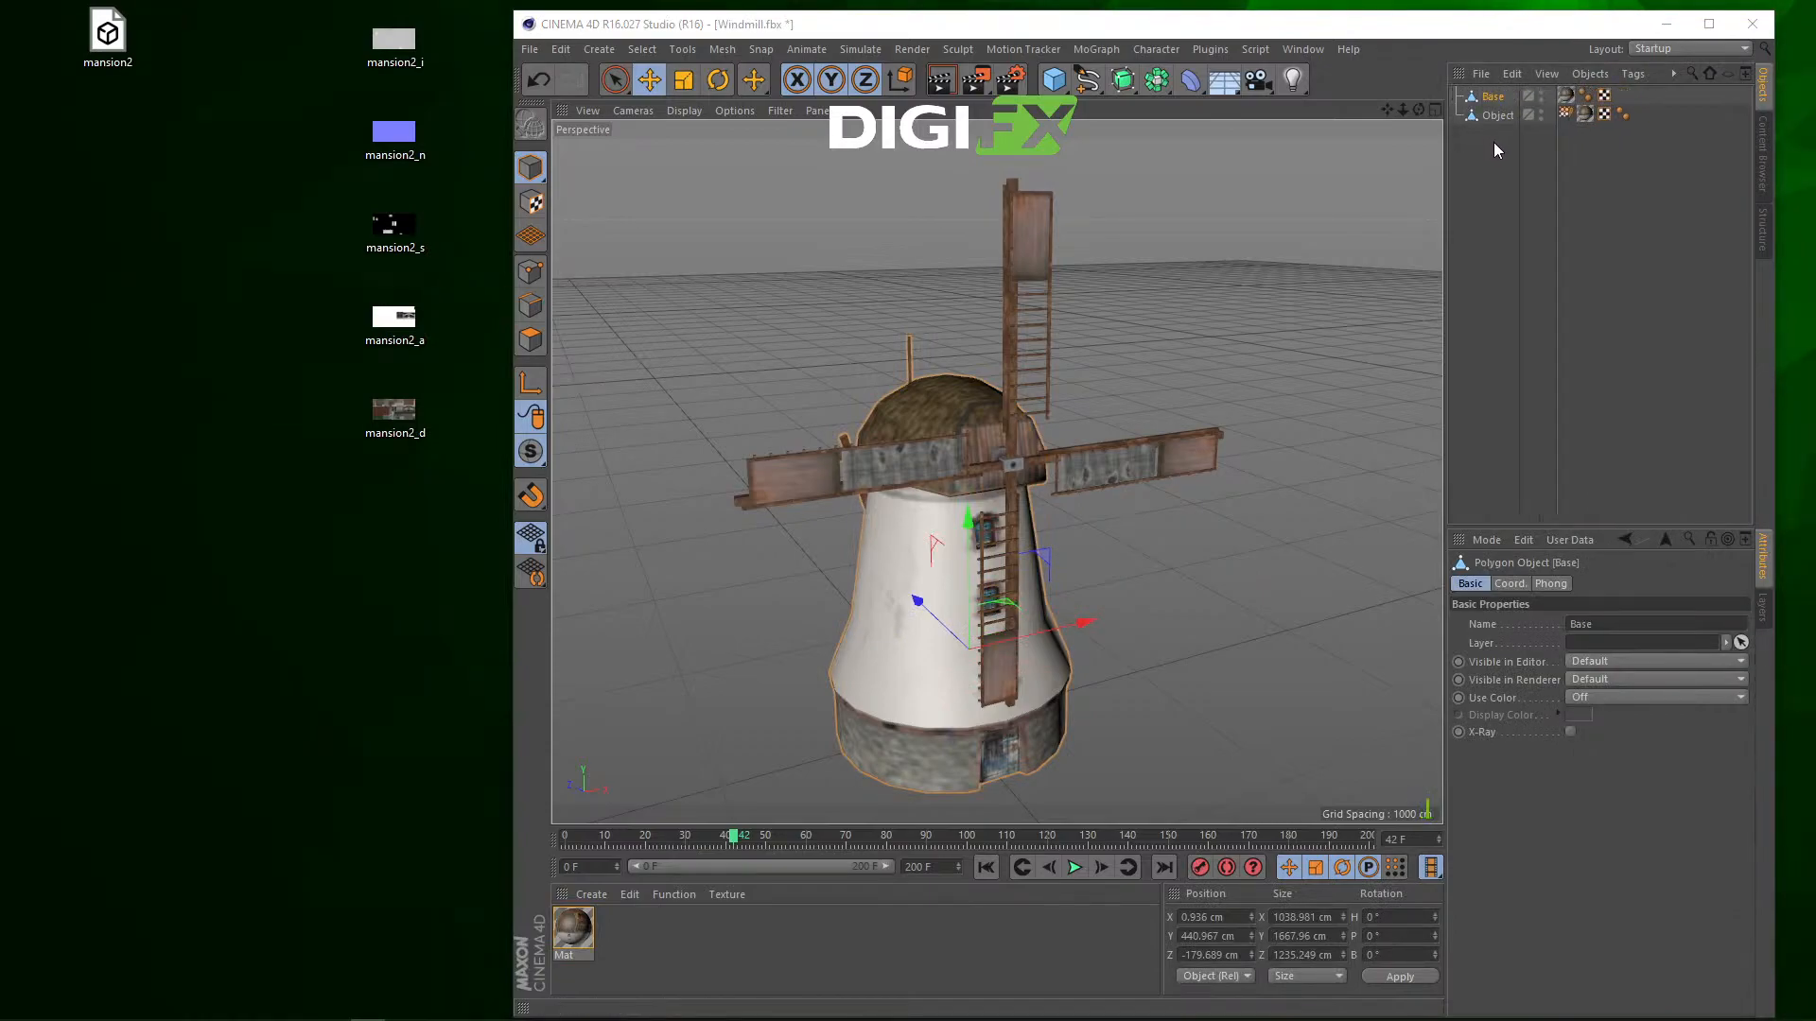
pyautogui.doubleClick(1492, 115)
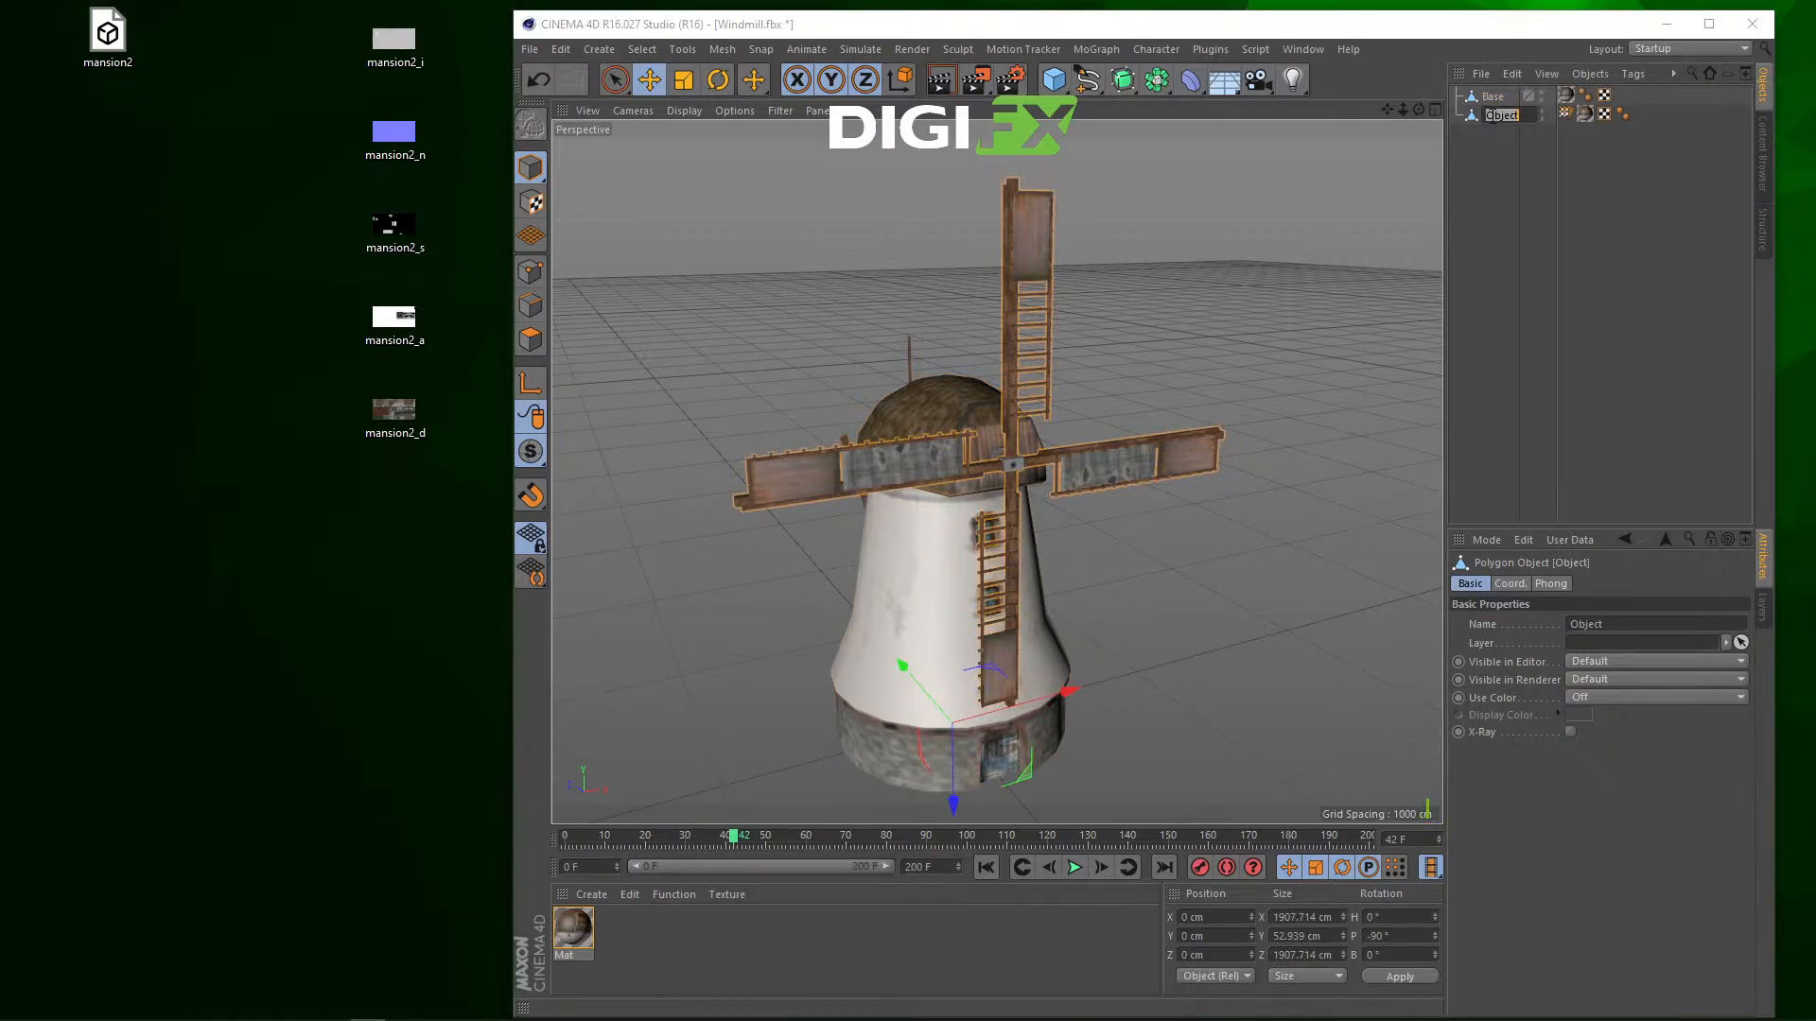
pyautogui.write('Blades')
pyautogui.press('Return')
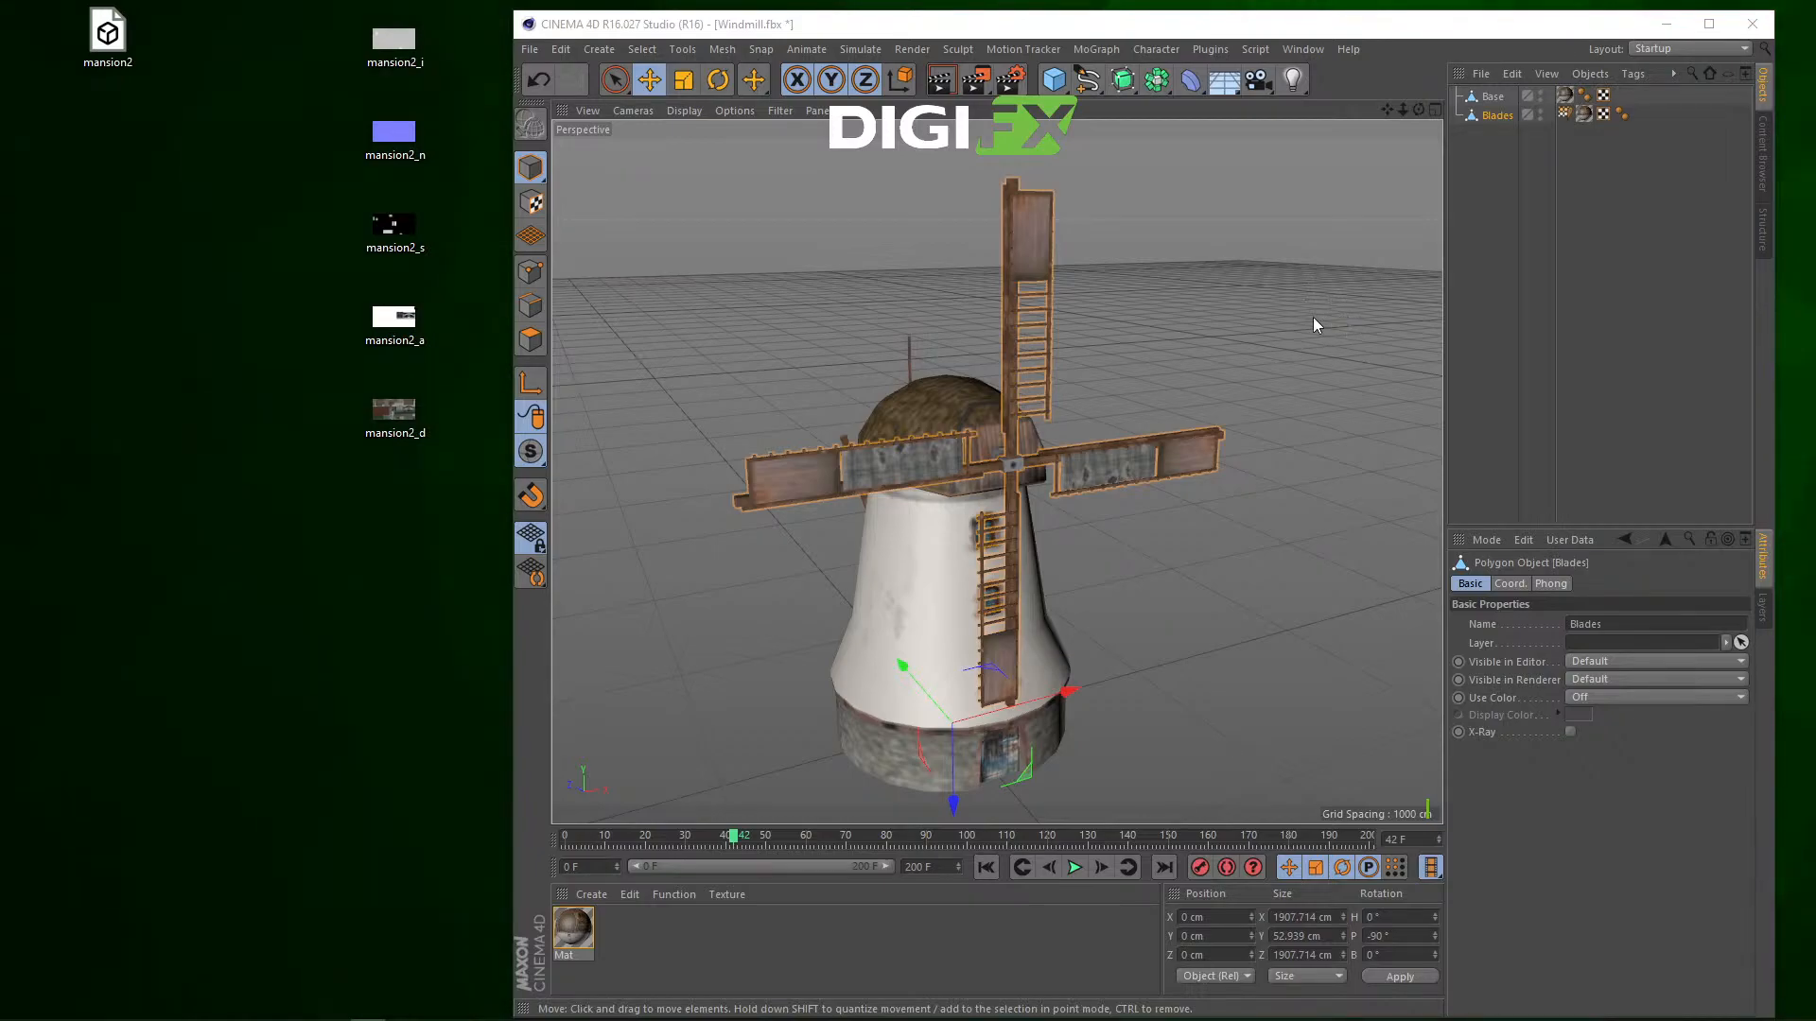
# Step: With axis modification enabled, raise the Blades pivot from the windmill's foot towards the hub, to about 1310 cm in Y
pyautogui.keyDown('alt'); pyautogui.moveTo(1313, 316); pyautogui.dragTo(876, 511); pyautogui.keyUp('alt')
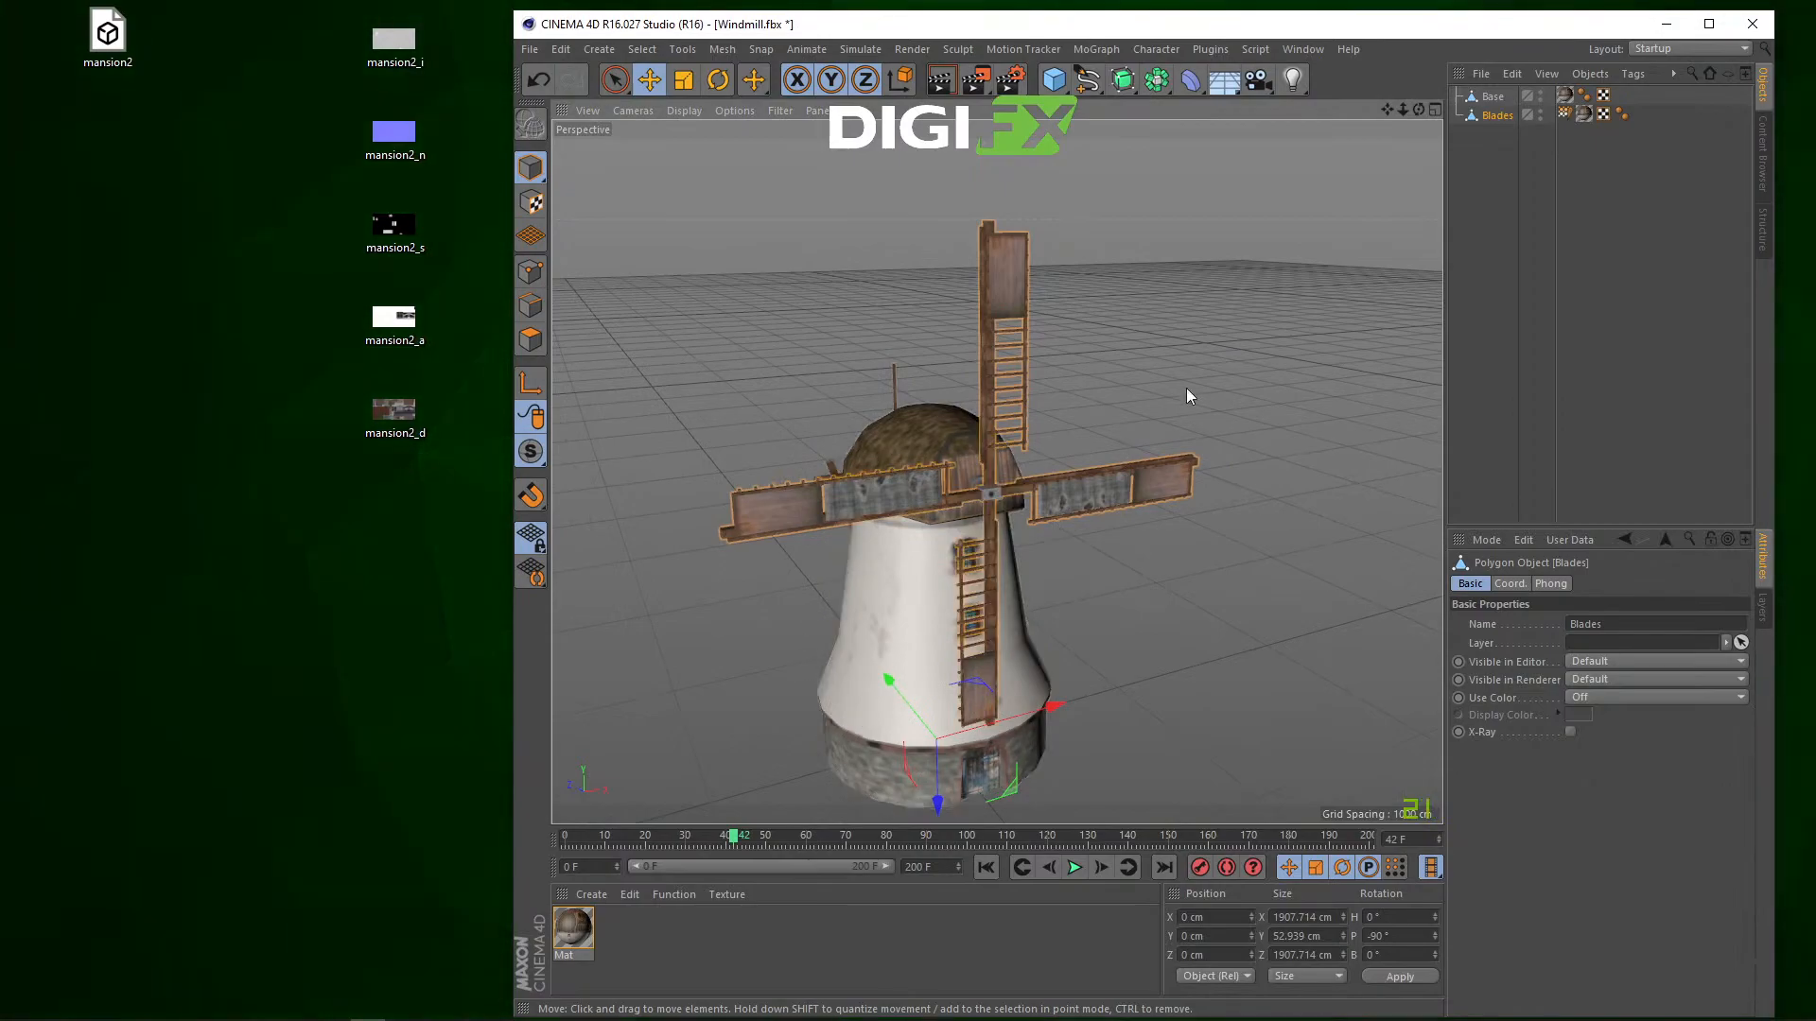
pyautogui.click(1475, 265)
pyautogui.click(1479, 116)
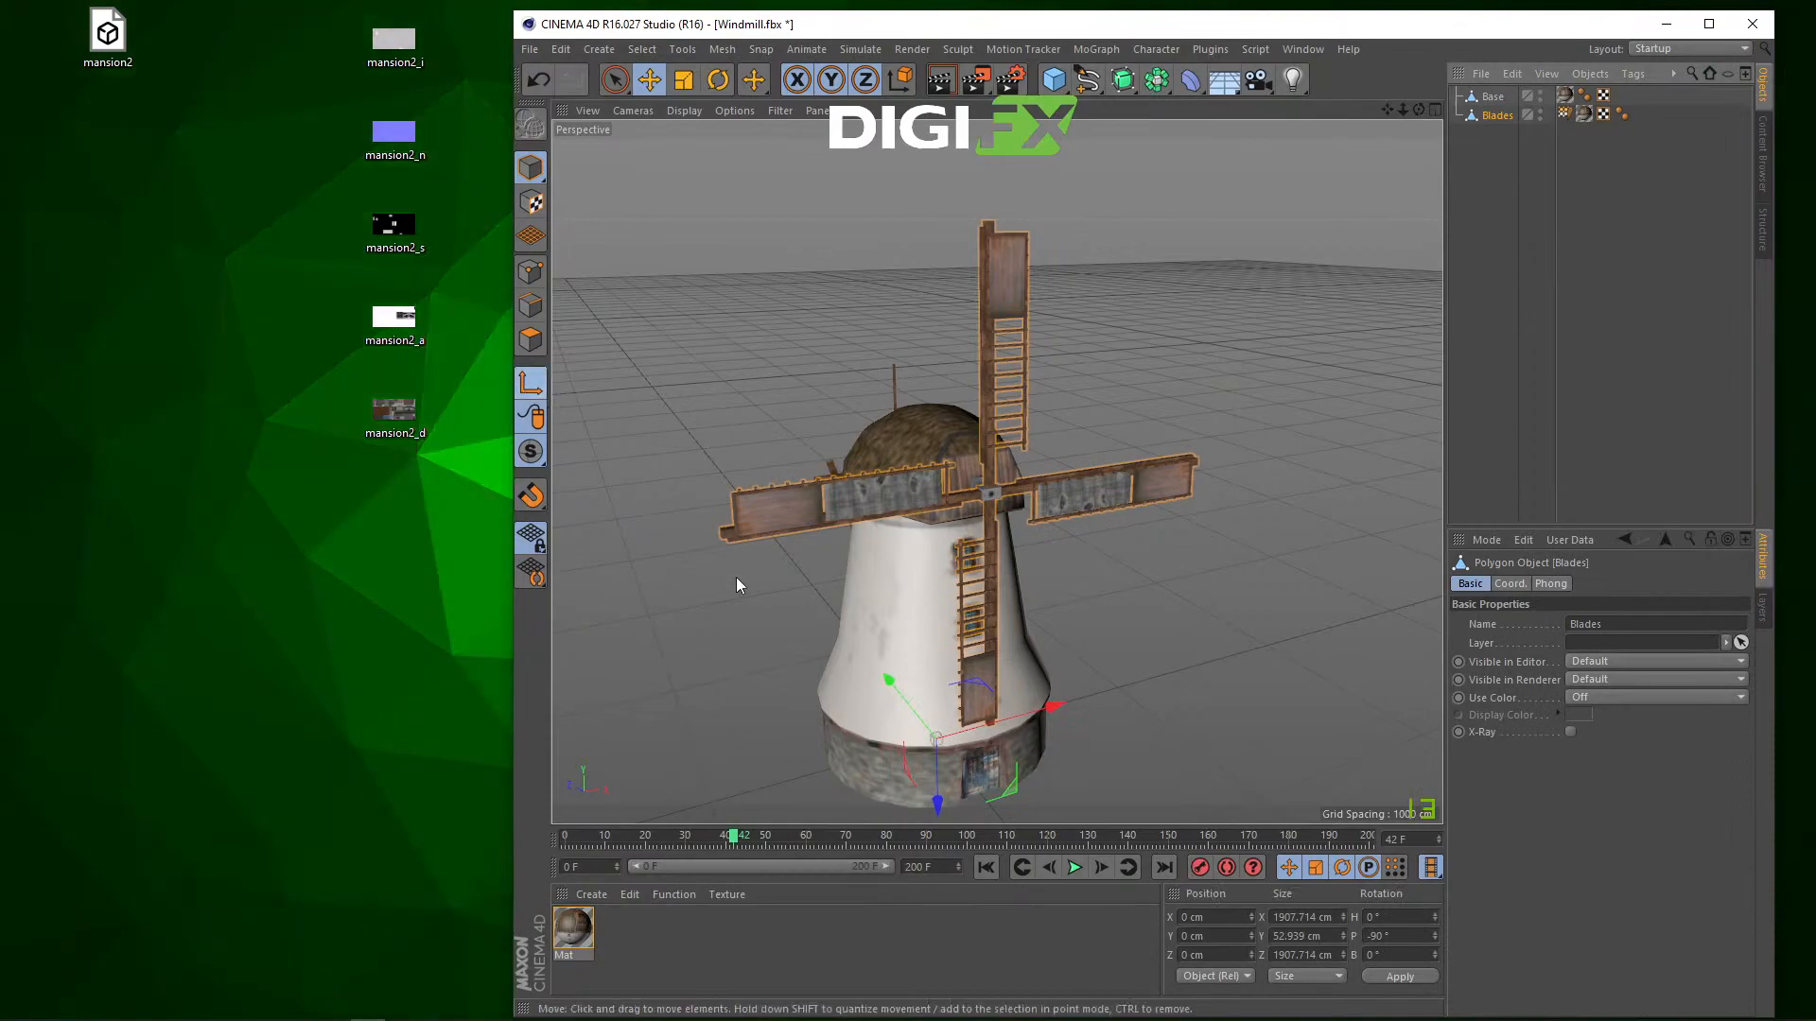
pyautogui.moveTo(942, 798); pyautogui.dragTo(1044, 560)
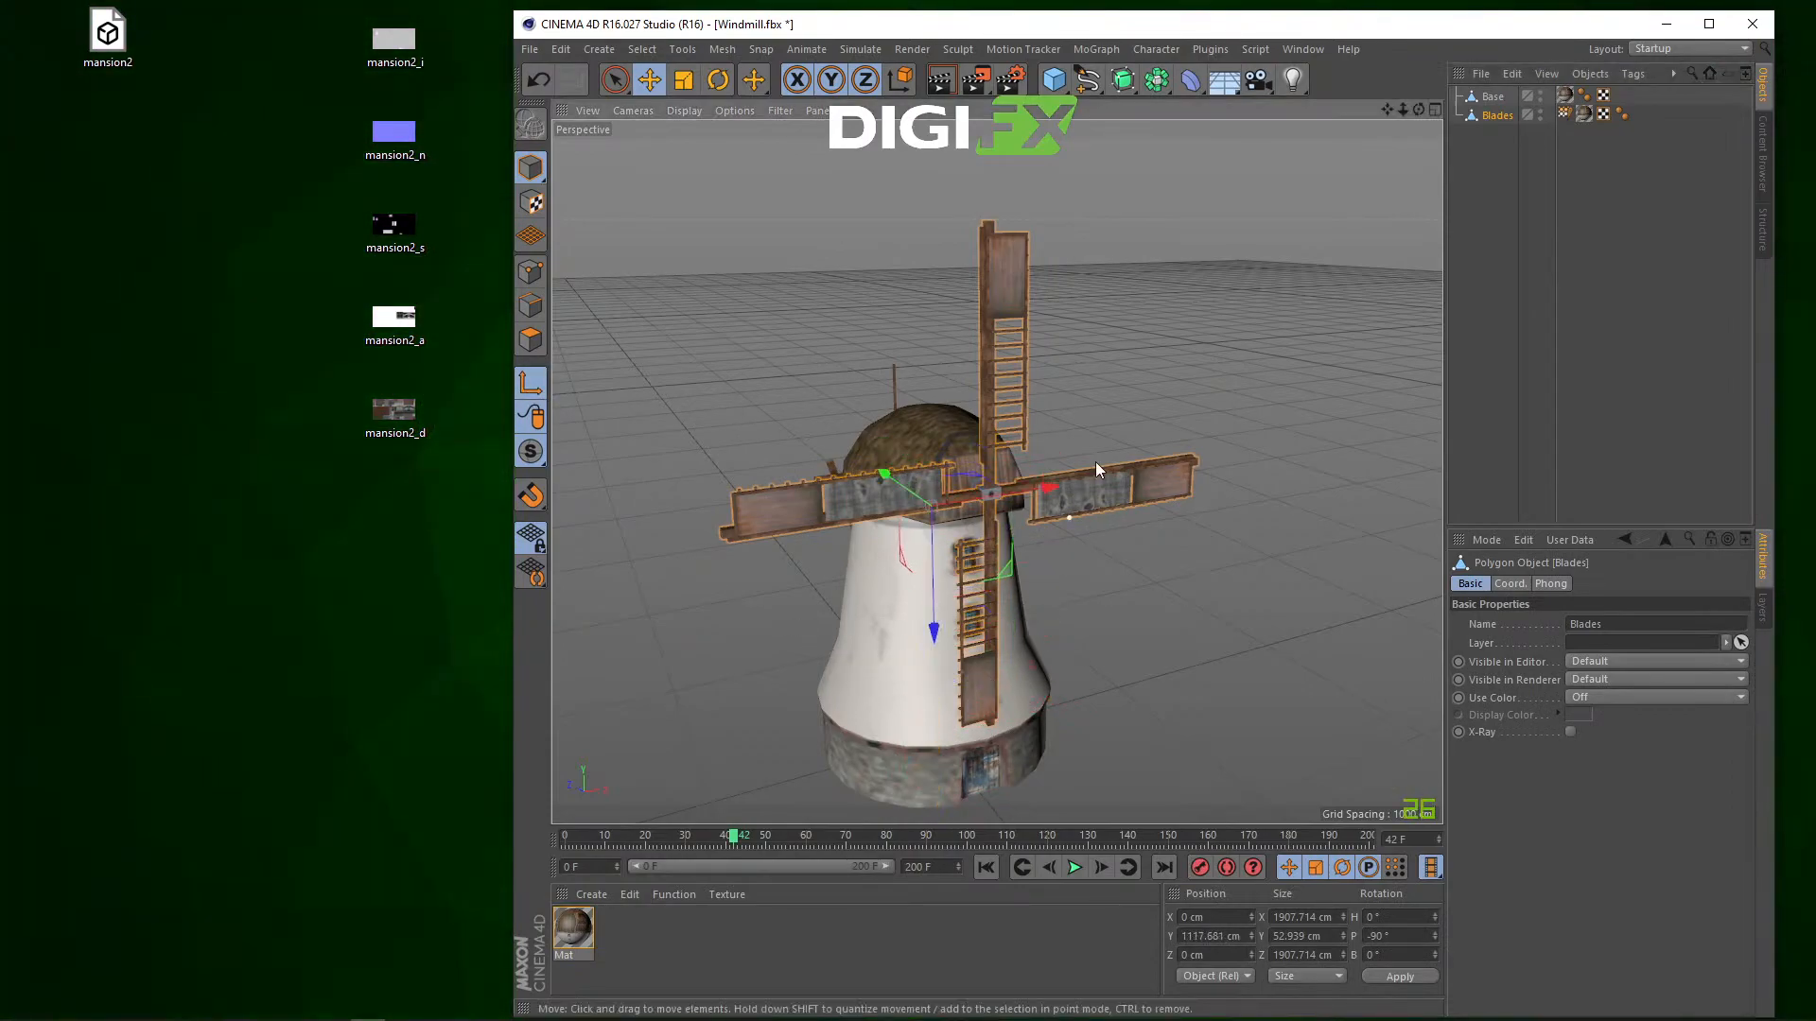
pyautogui.click(1434, 111)
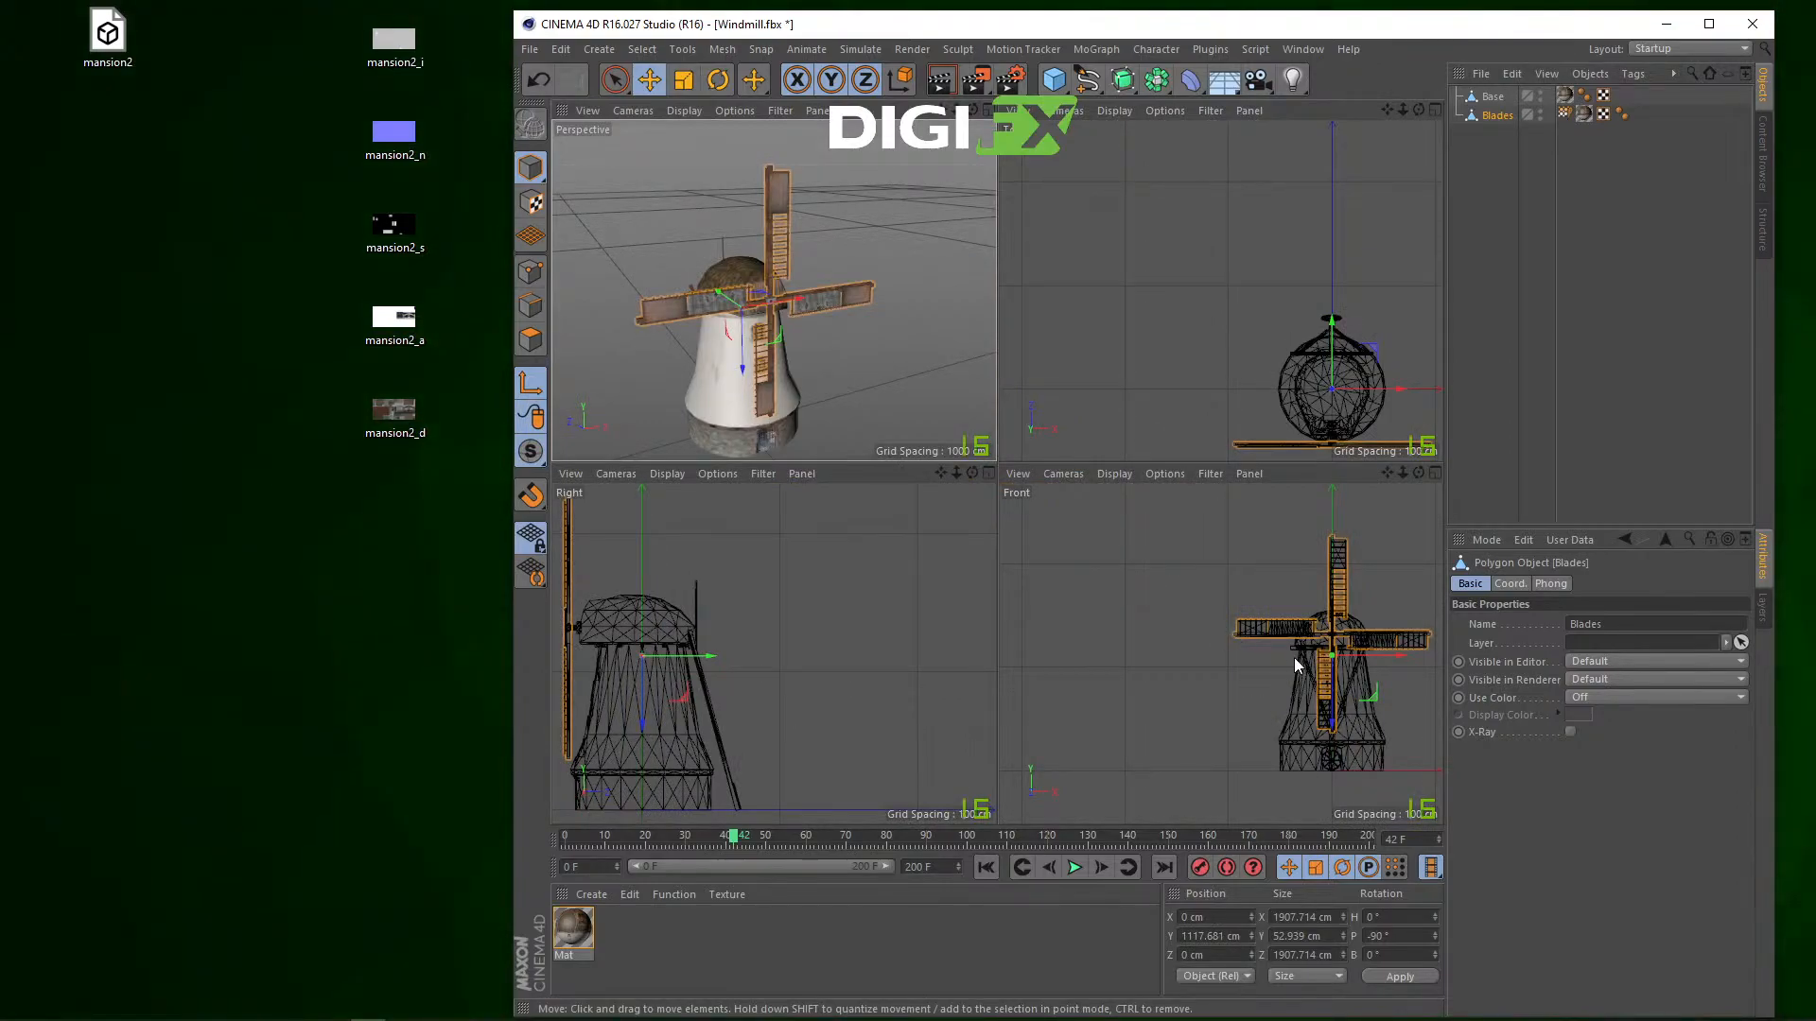
pyautogui.moveTo(1346, 737); pyautogui.dragTo(1344, 709)
# Step: Centre the Blades pivot on the hub in the Front view, at about X 2.55 cm and Y 1322.7 cm
pyautogui.scroll(6, 1352, 700)
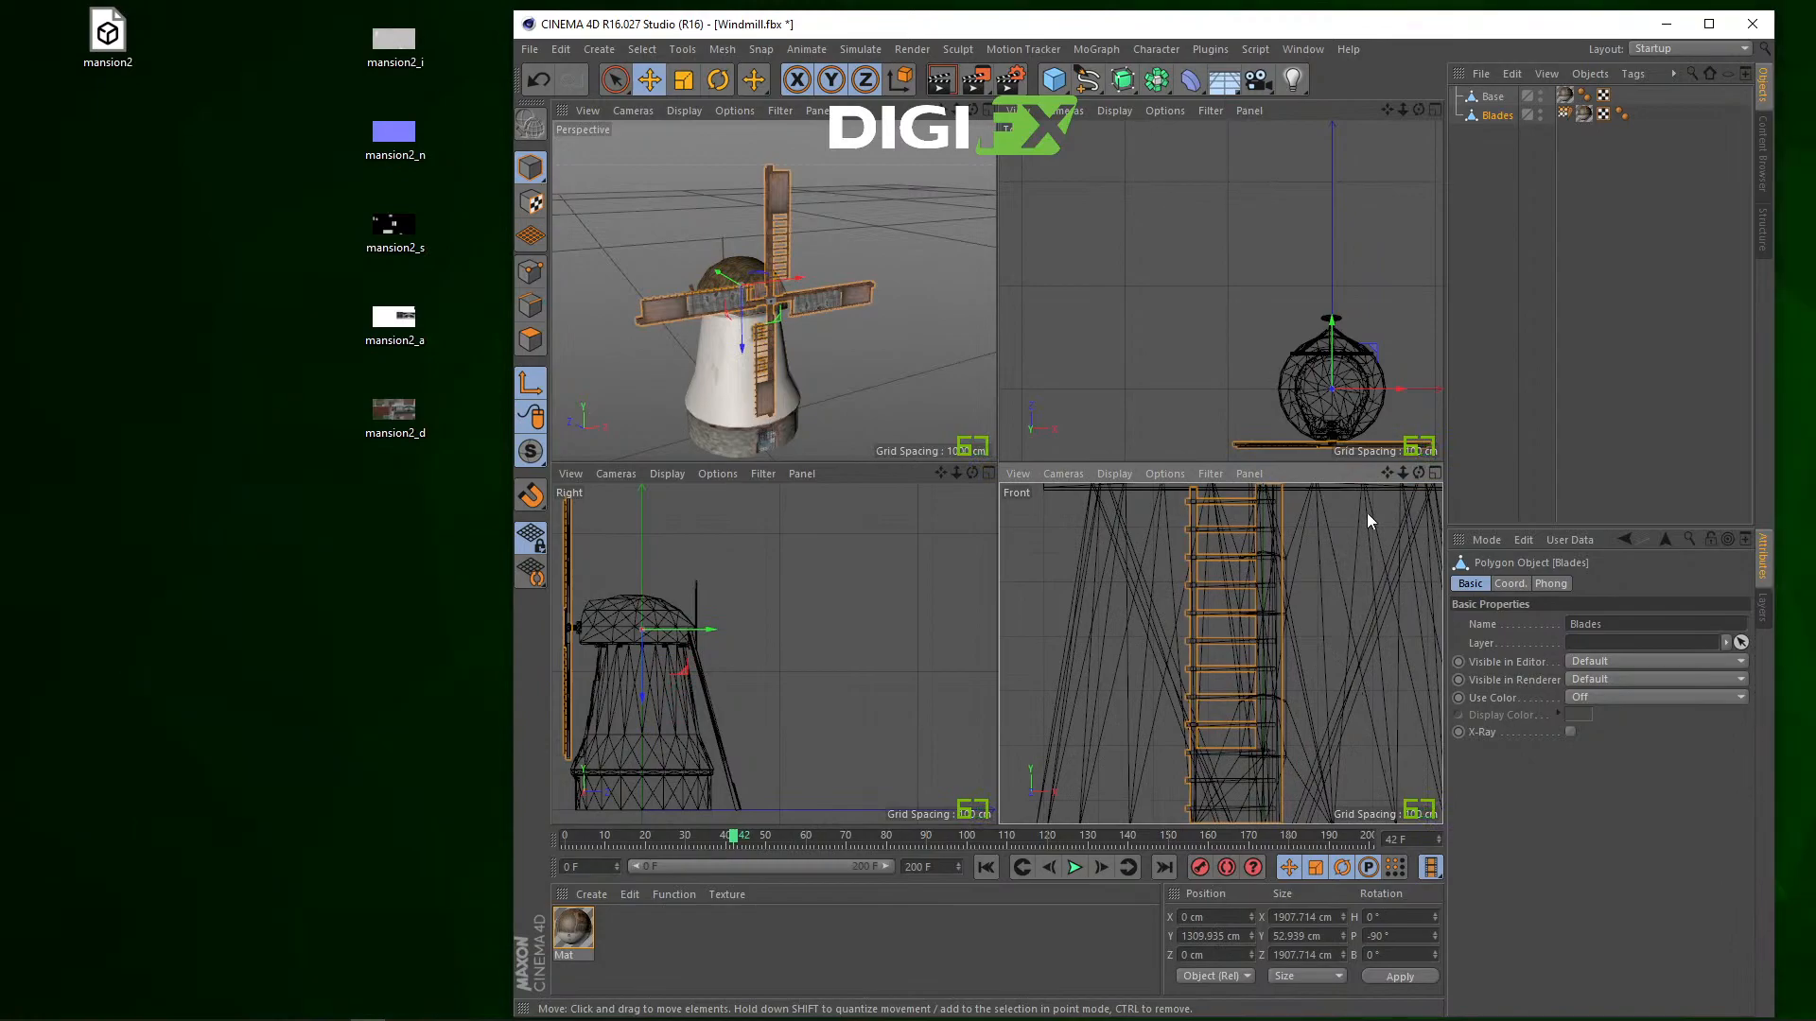
pyautogui.scroll(-6, 1221, 653)
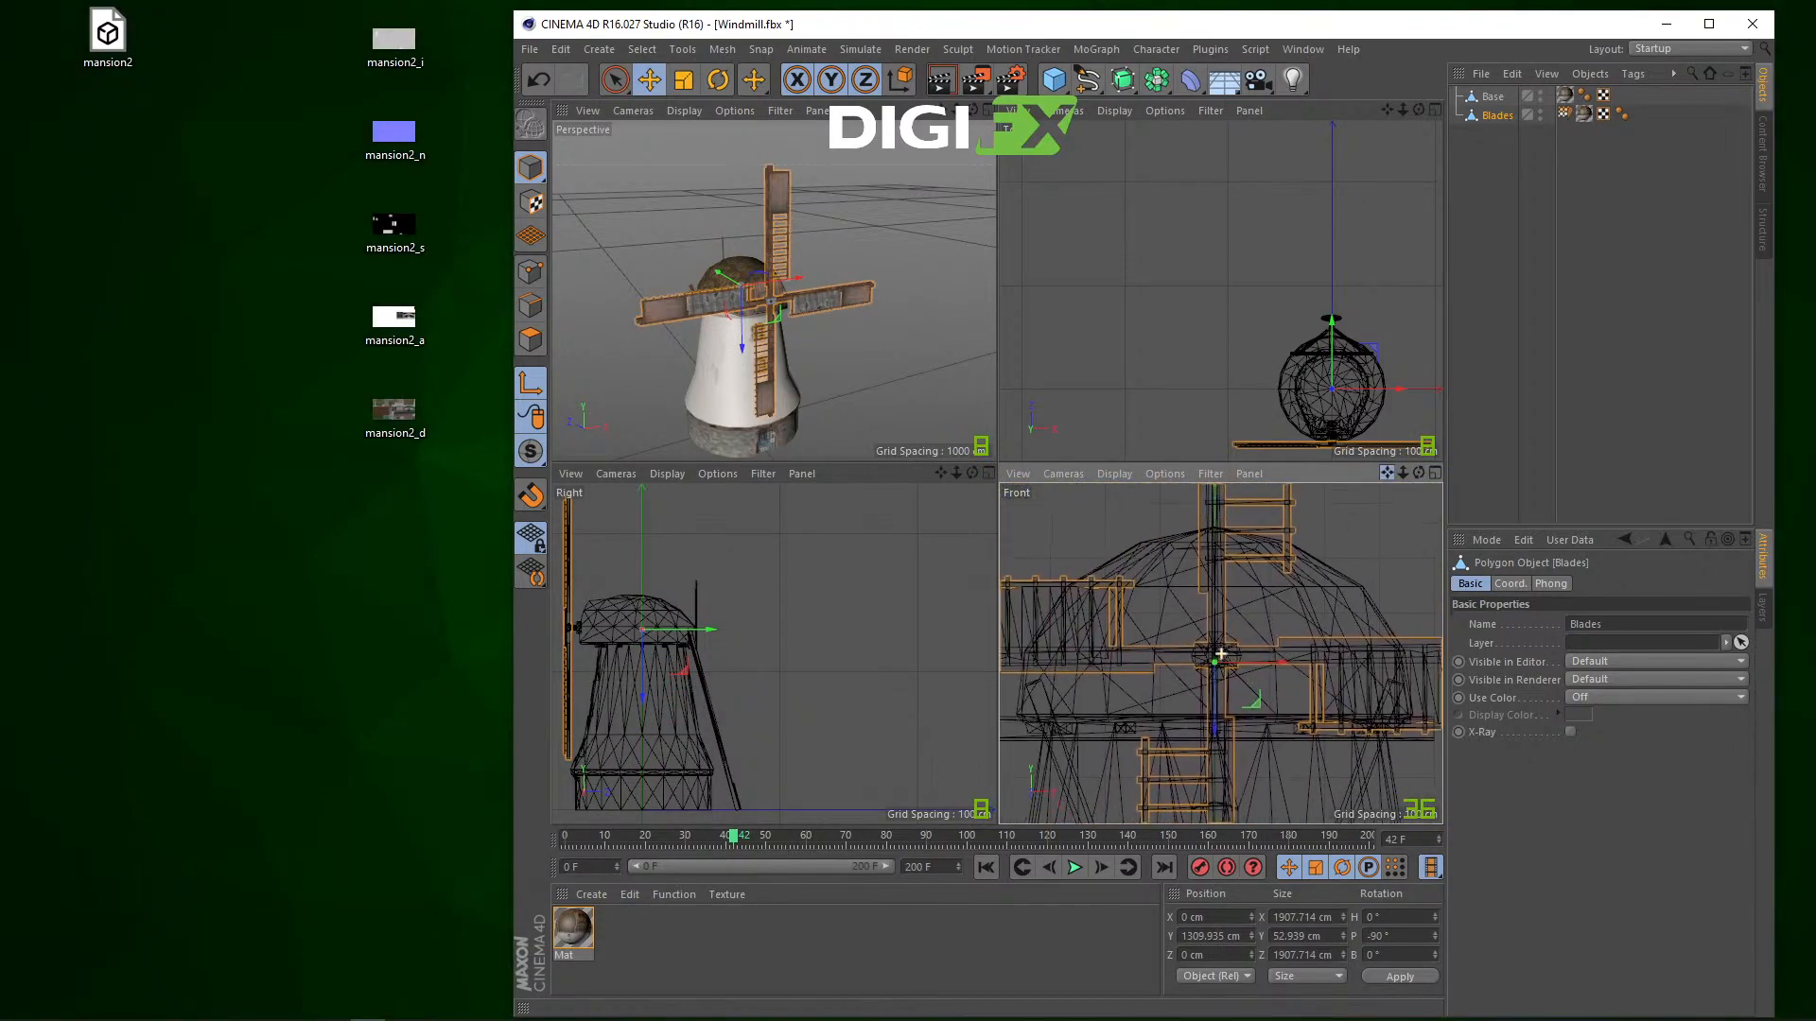
pyautogui.scroll(6, 1221, 654)
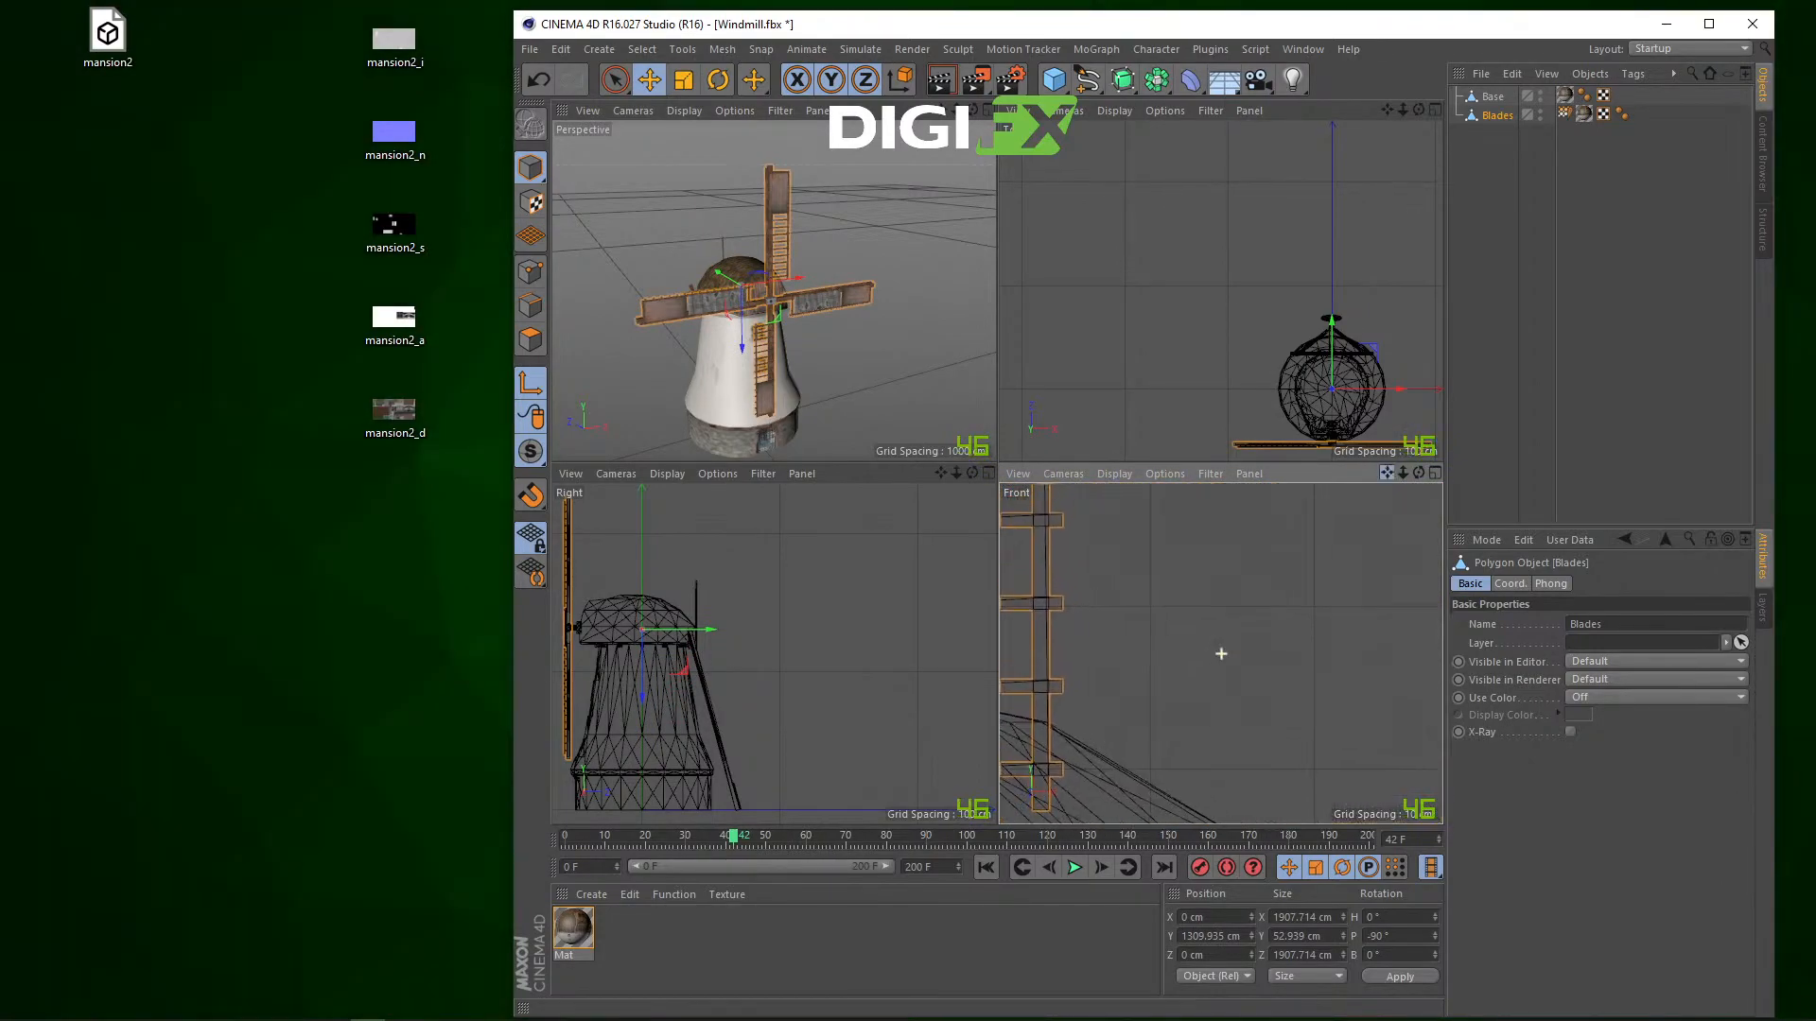
pyautogui.scroll(-6, 1221, 653)
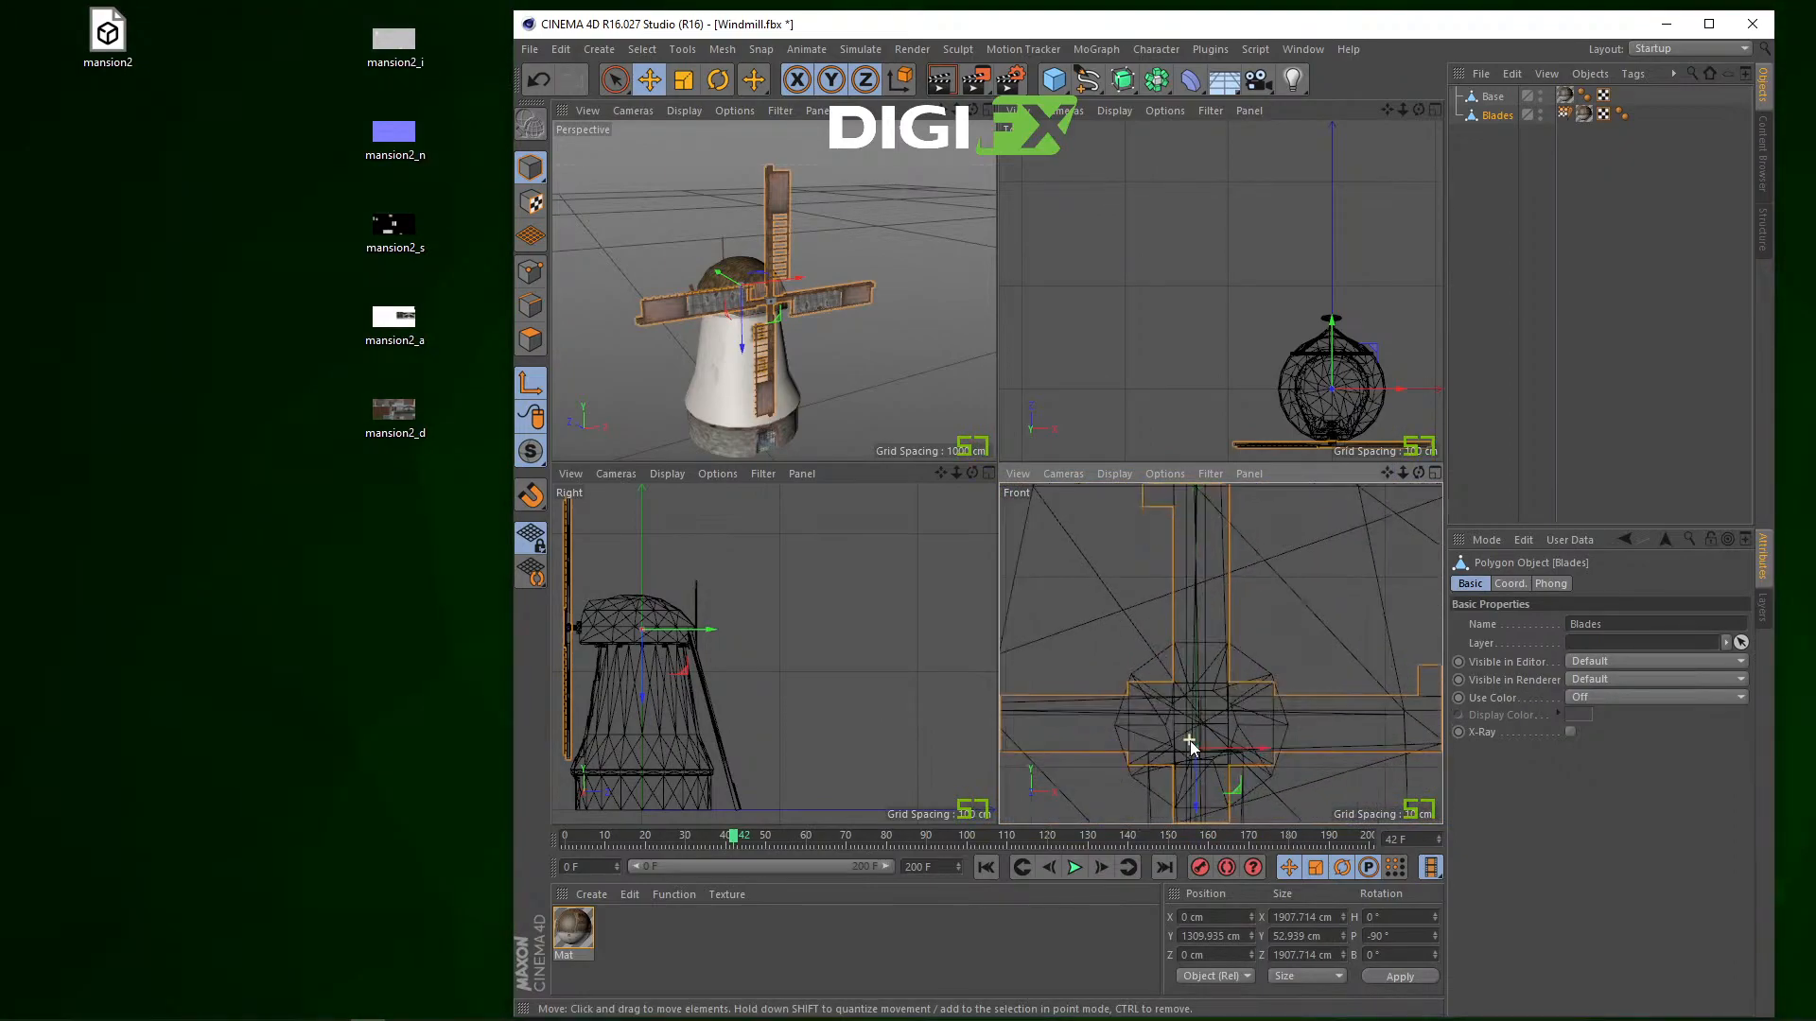
pyautogui.scroll(3, 1189, 740)
pyautogui.moveTo(1196, 790); pyautogui.dragTo(1267, 740)
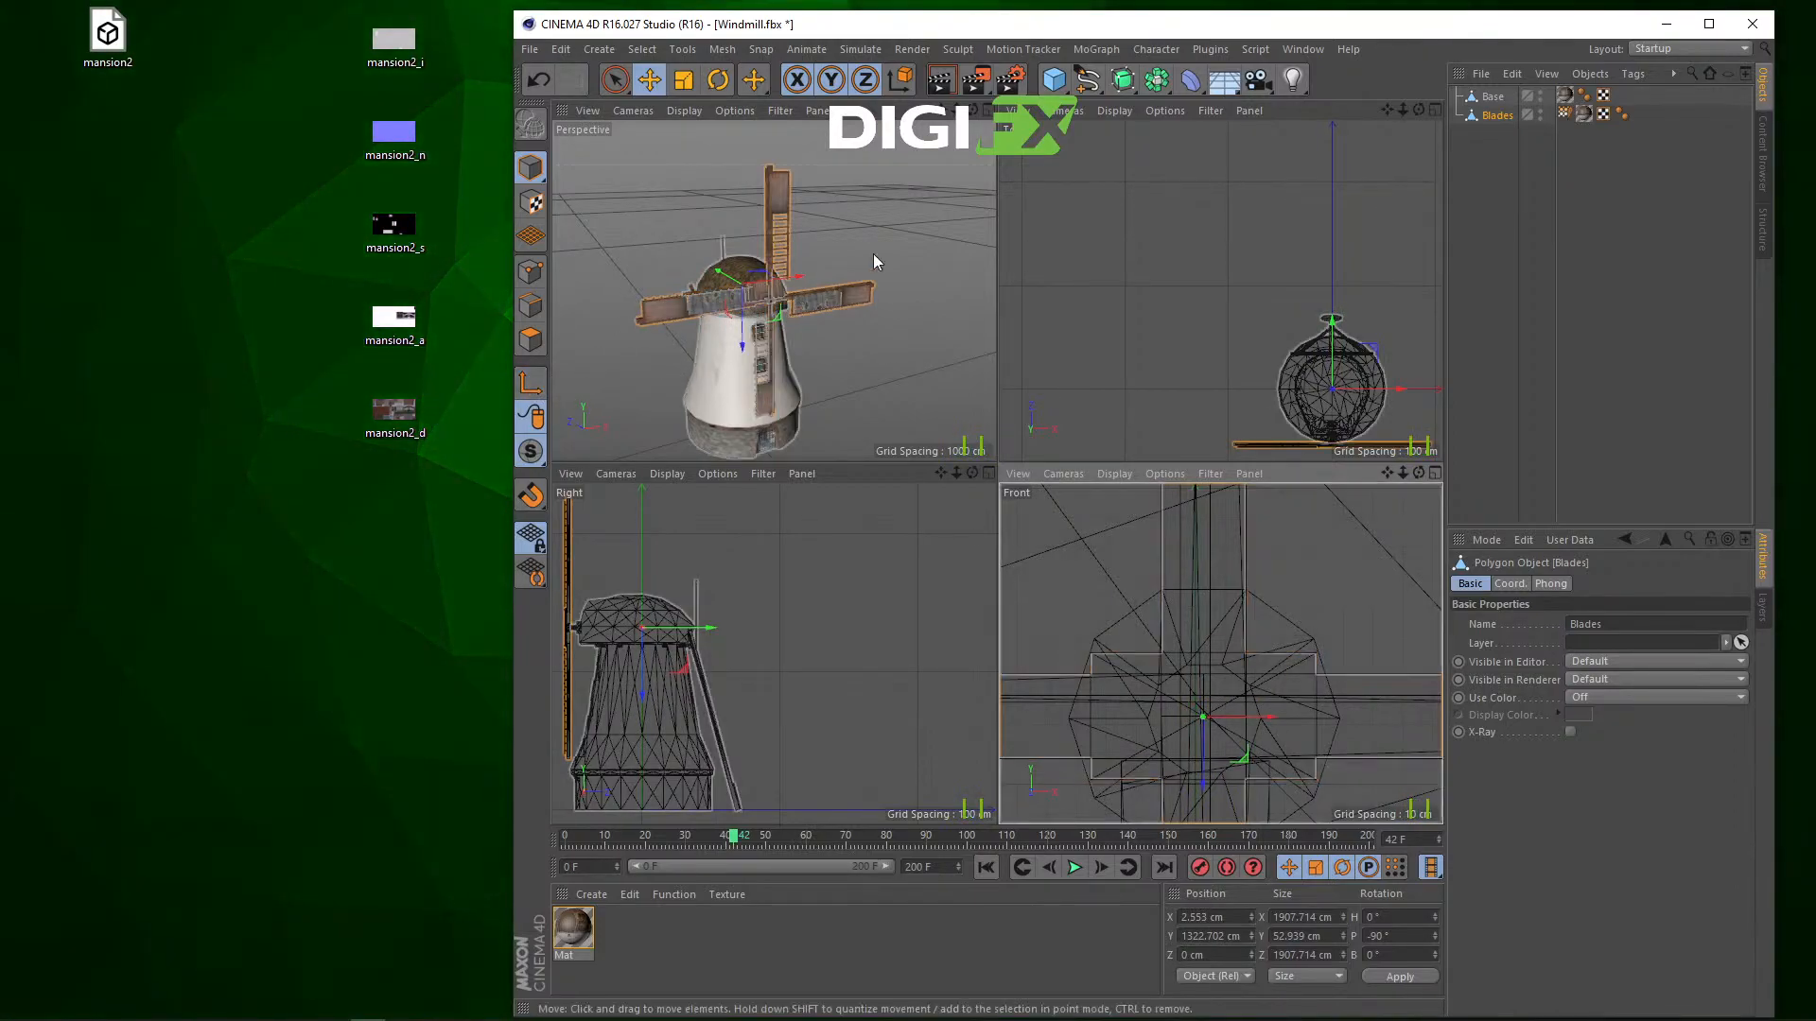
# Step: Rotate the Blades in their own plane around the hub to a pitch of about -162°, undoing the tilted first attempt
pyautogui.middleClick(973, 161)
pyautogui.press('r')
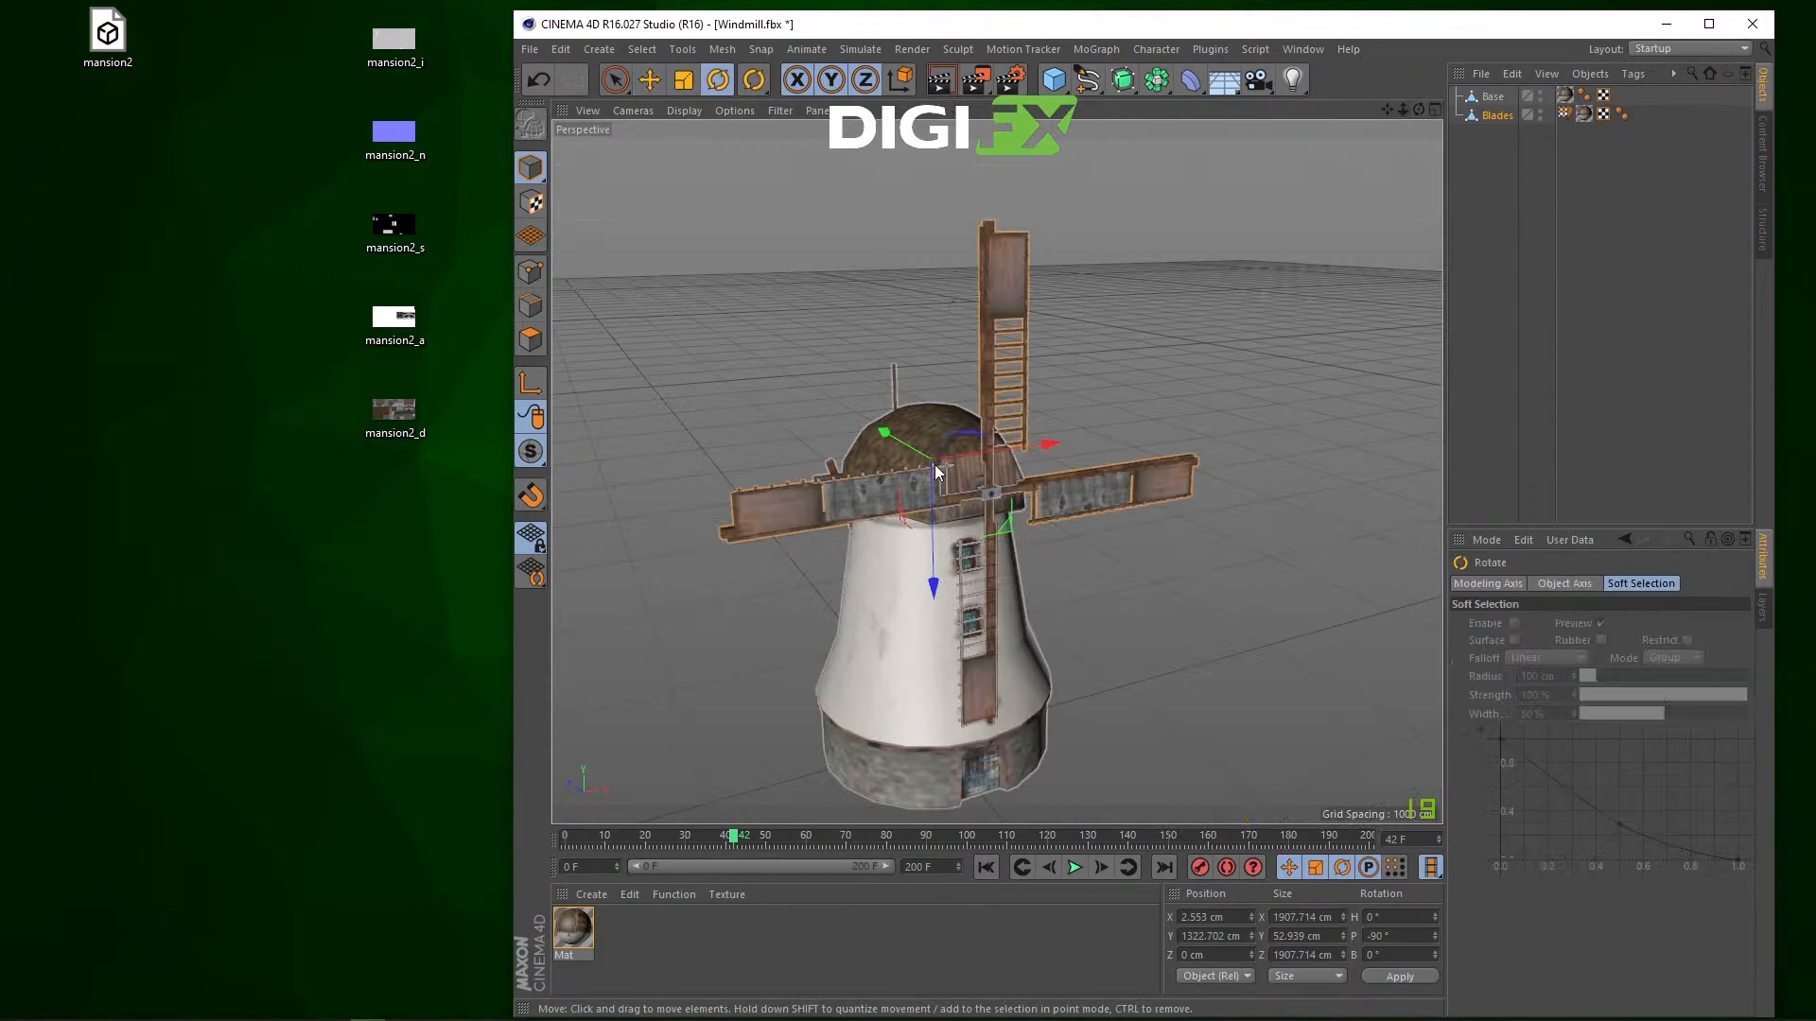
pyautogui.moveTo(887, 386); pyautogui.dragTo(803, 496)
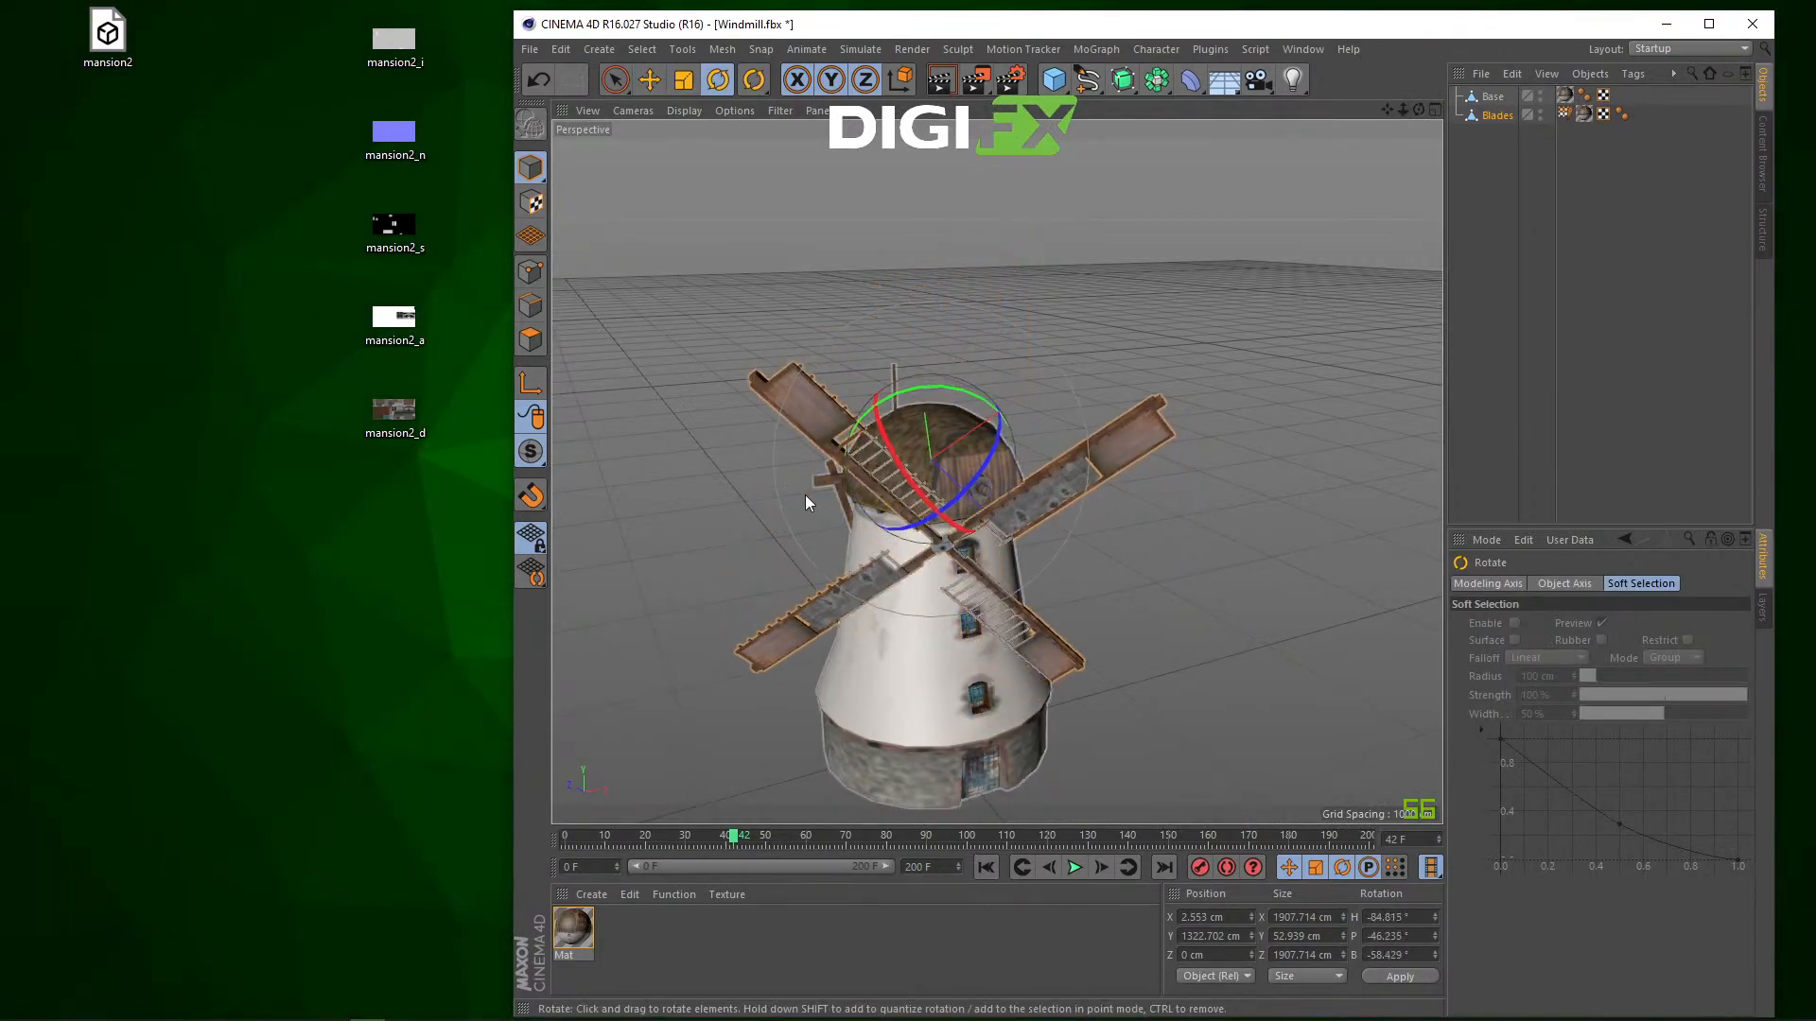
pyautogui.hotkey('ctrl', 'z')
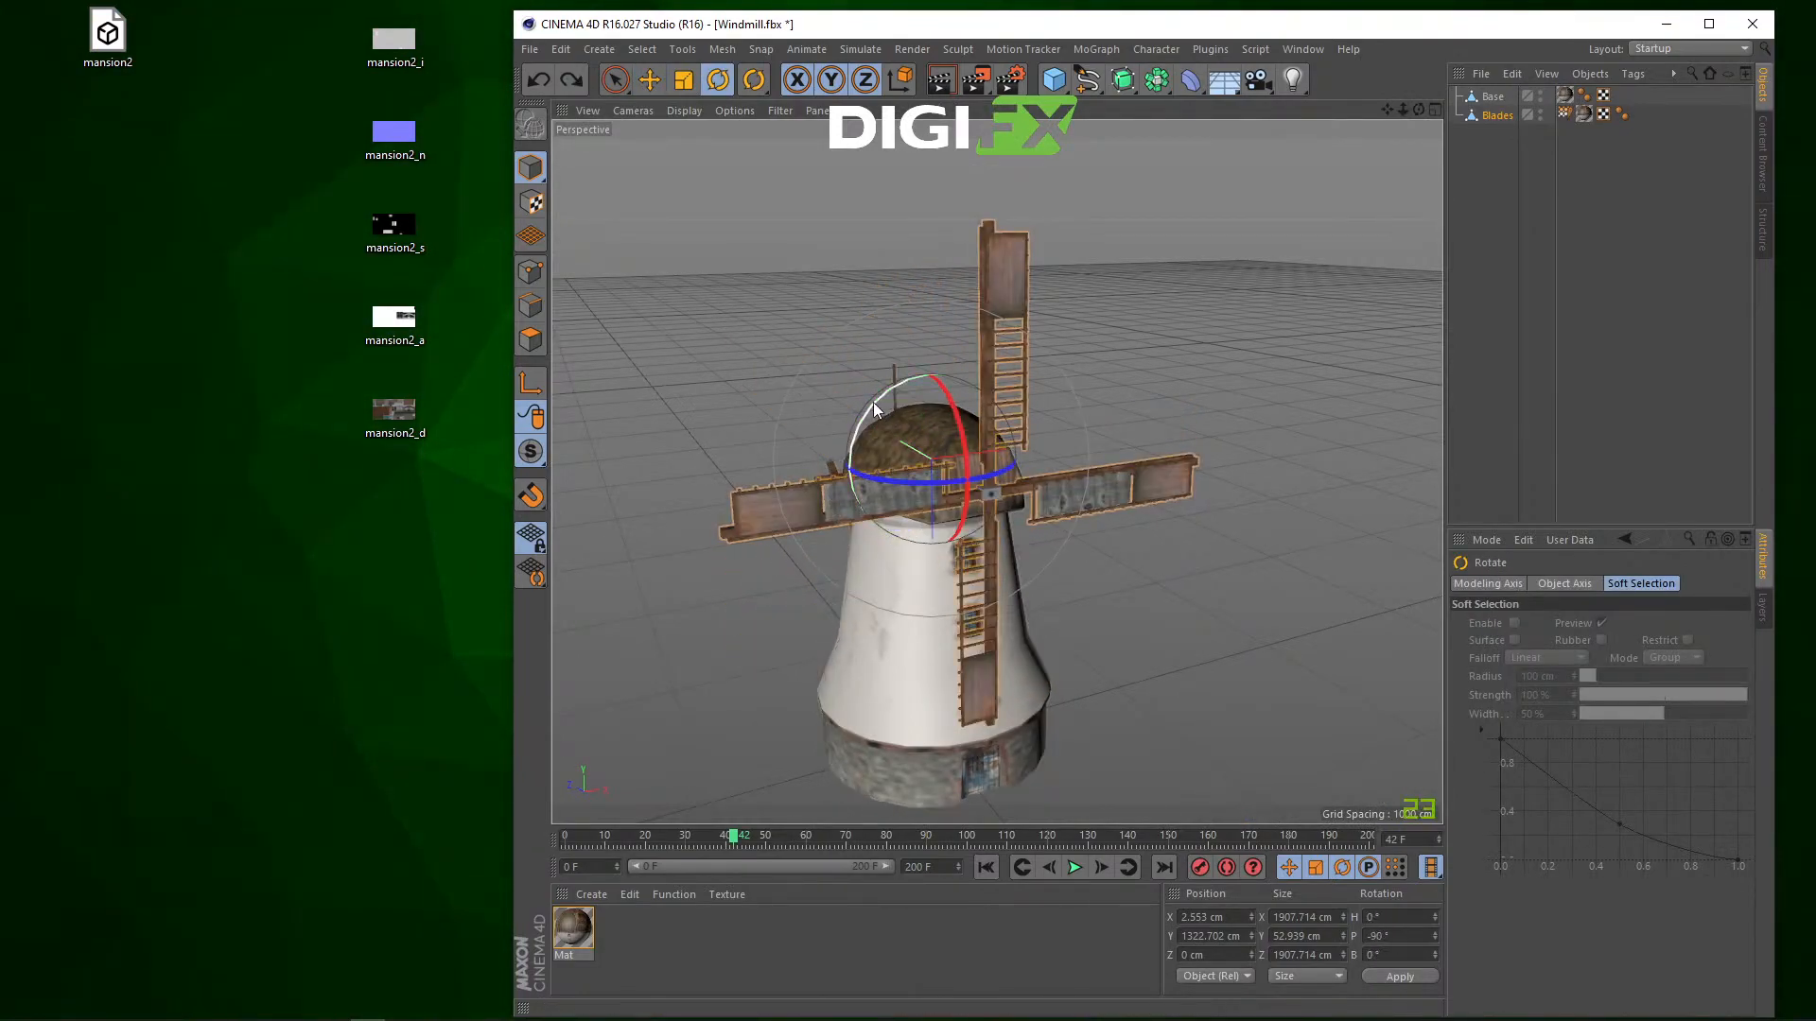
pyautogui.moveTo(872, 401); pyautogui.dragTo(1350, 155)
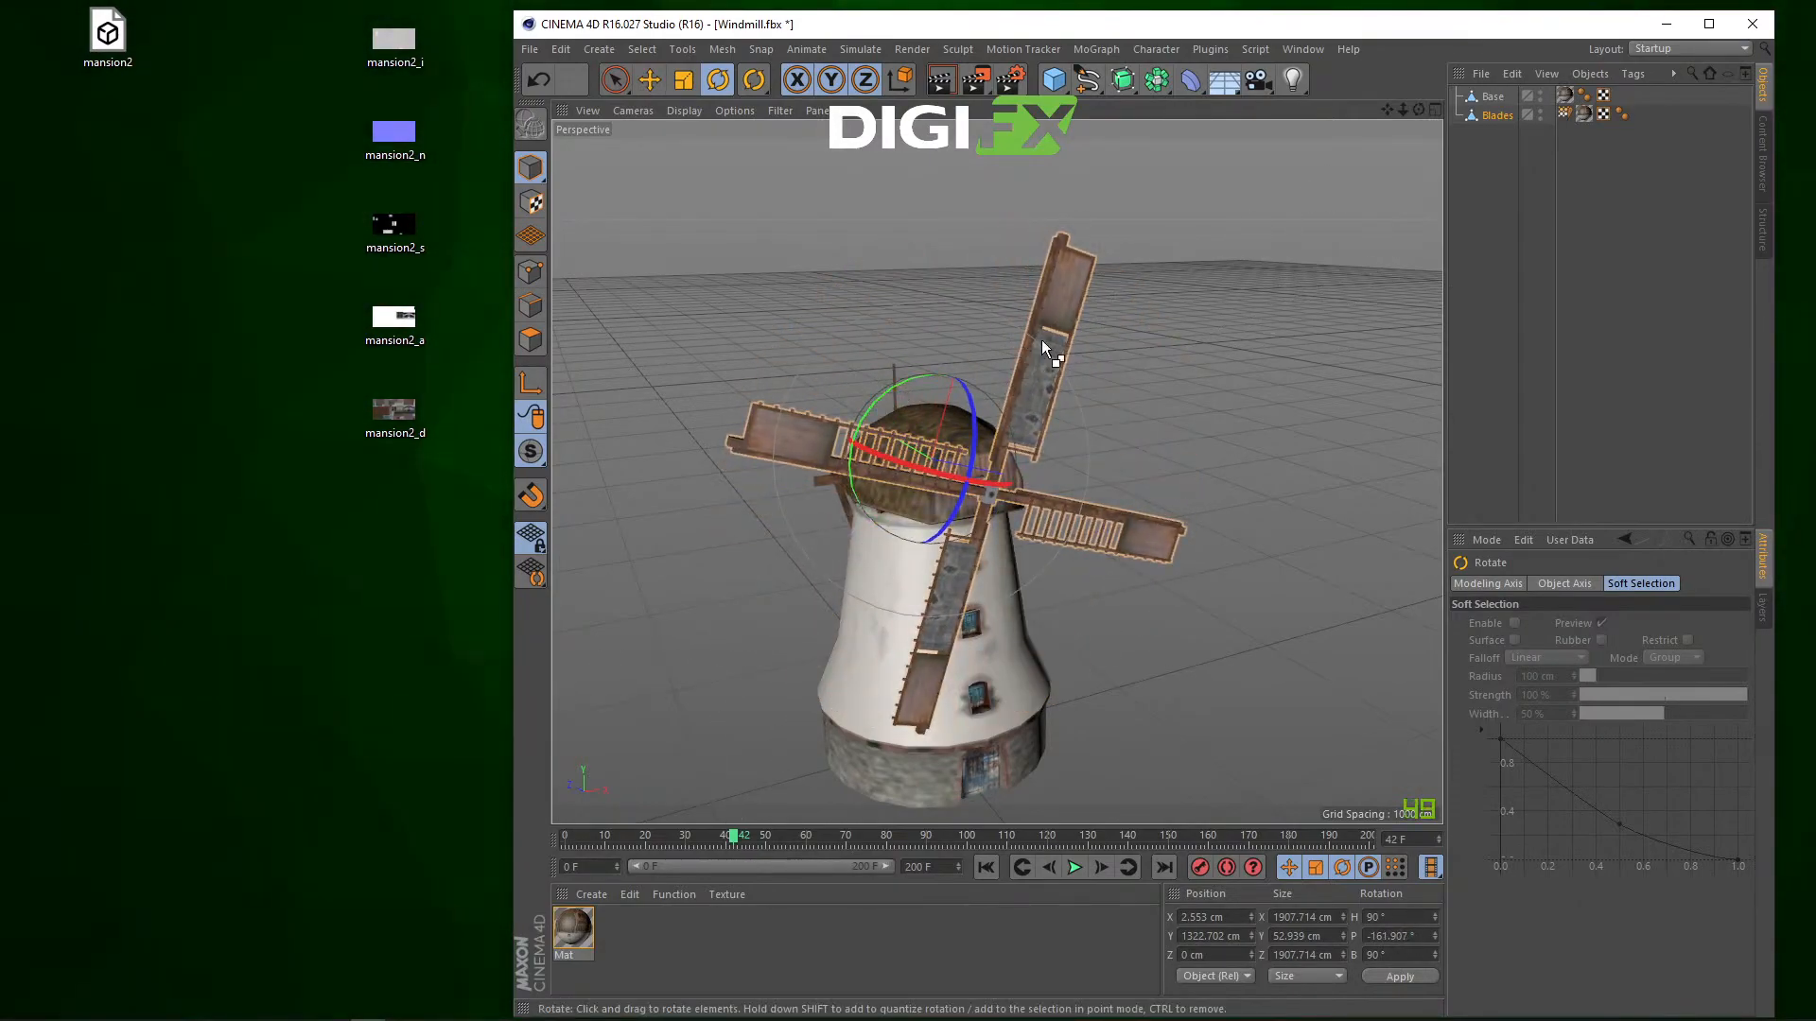
# Step: With axis modification enabled, shift only the Blades pivot forward to the sails in the Right view, to about Z -500 cm, and disable axis modification
pyautogui.click(1433, 110)
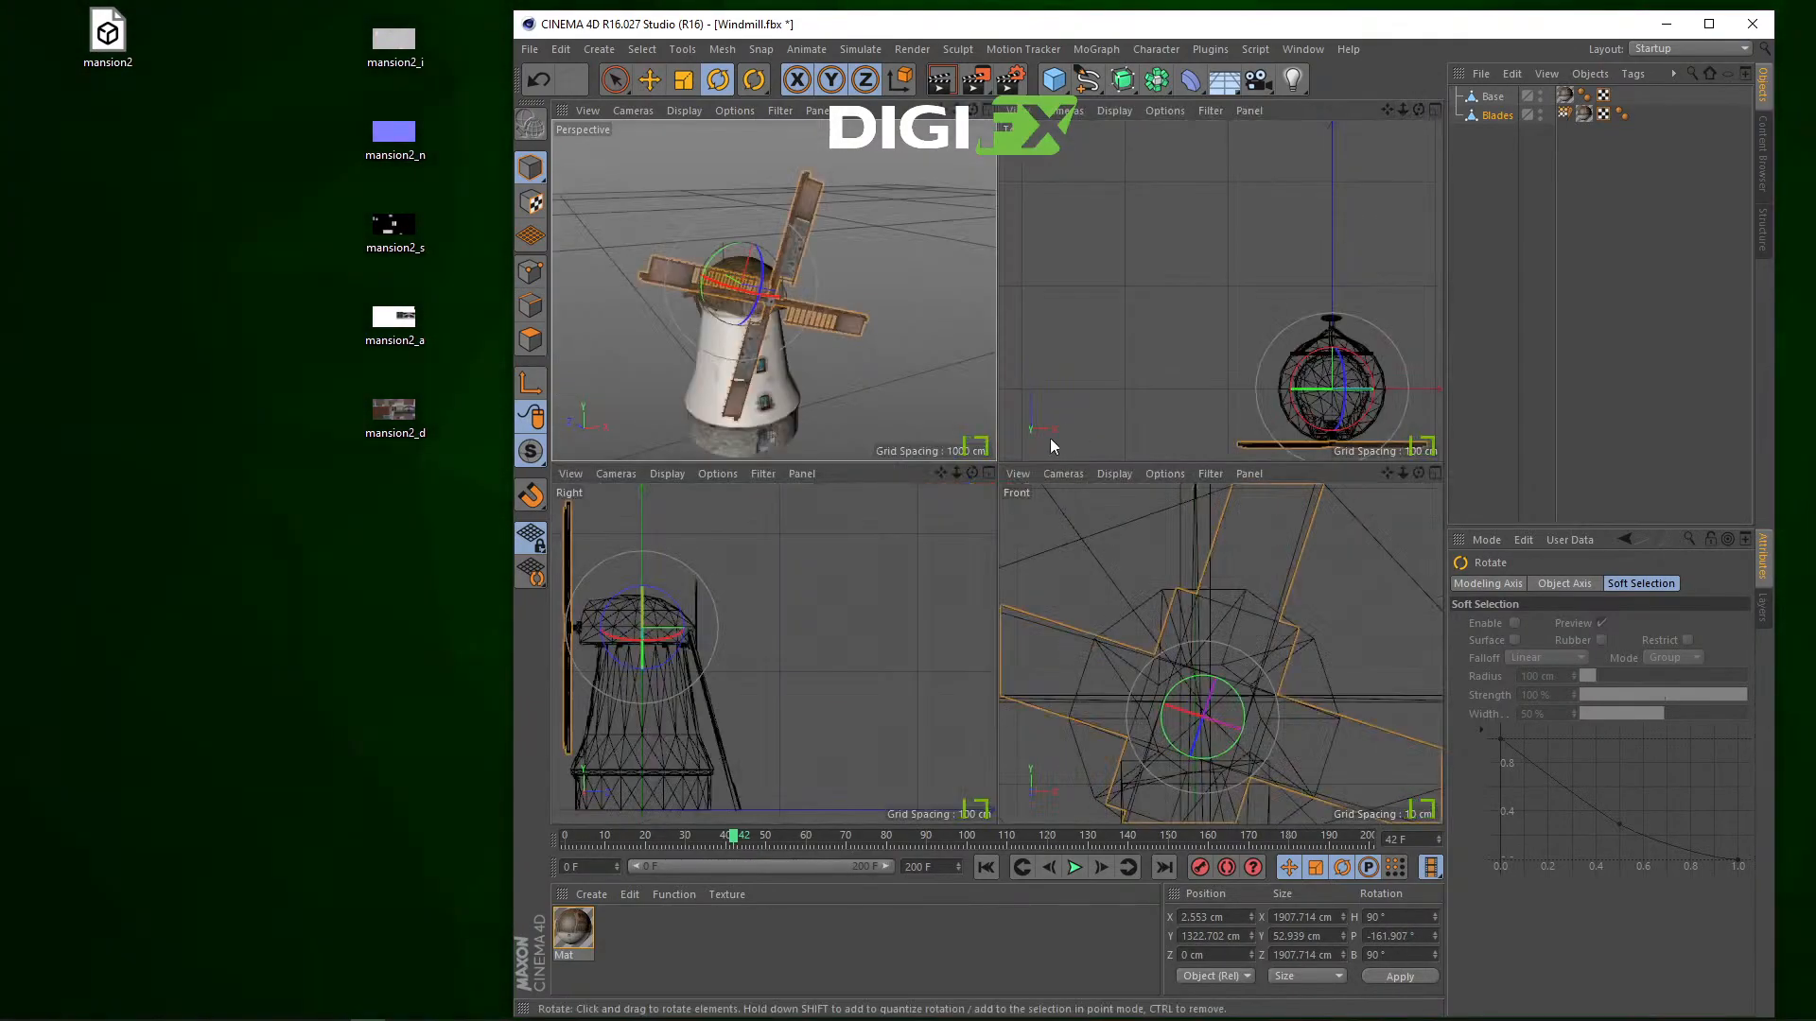
pyautogui.click(531, 385)
pyautogui.moveTo(940, 472); pyautogui.dragTo(1179, 481)
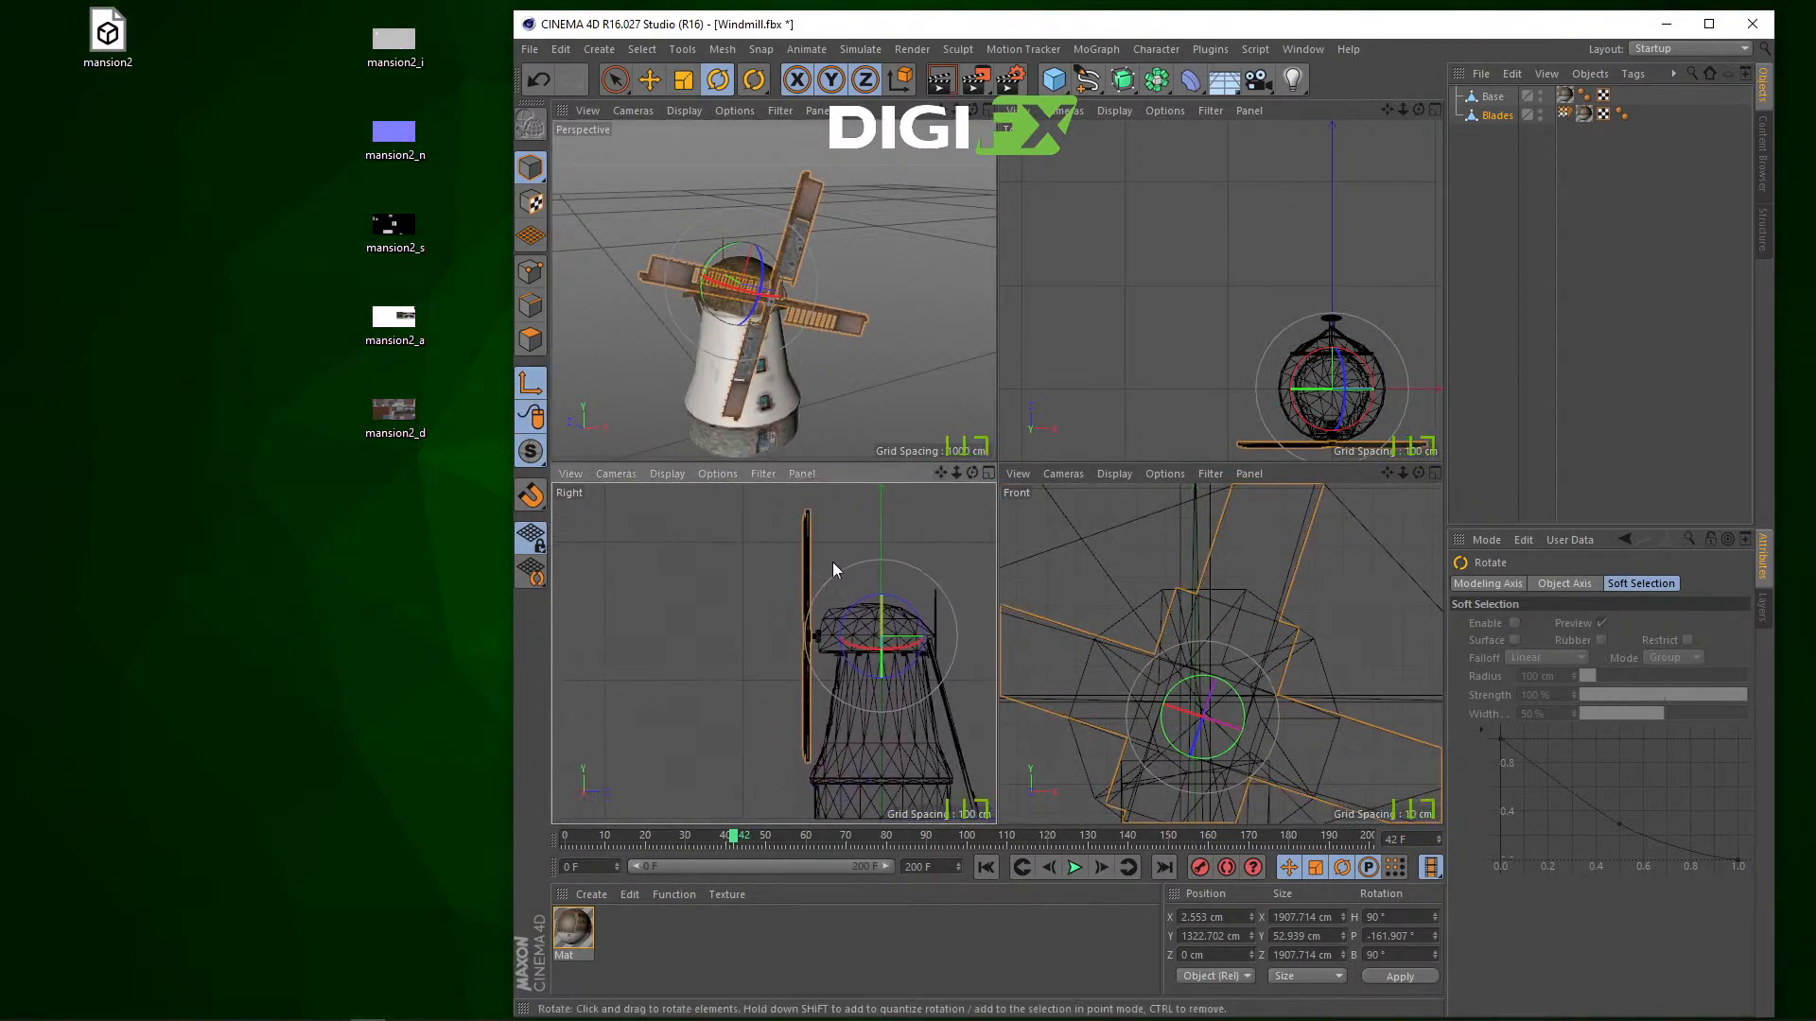
pyautogui.press('w')
pyautogui.press('e')
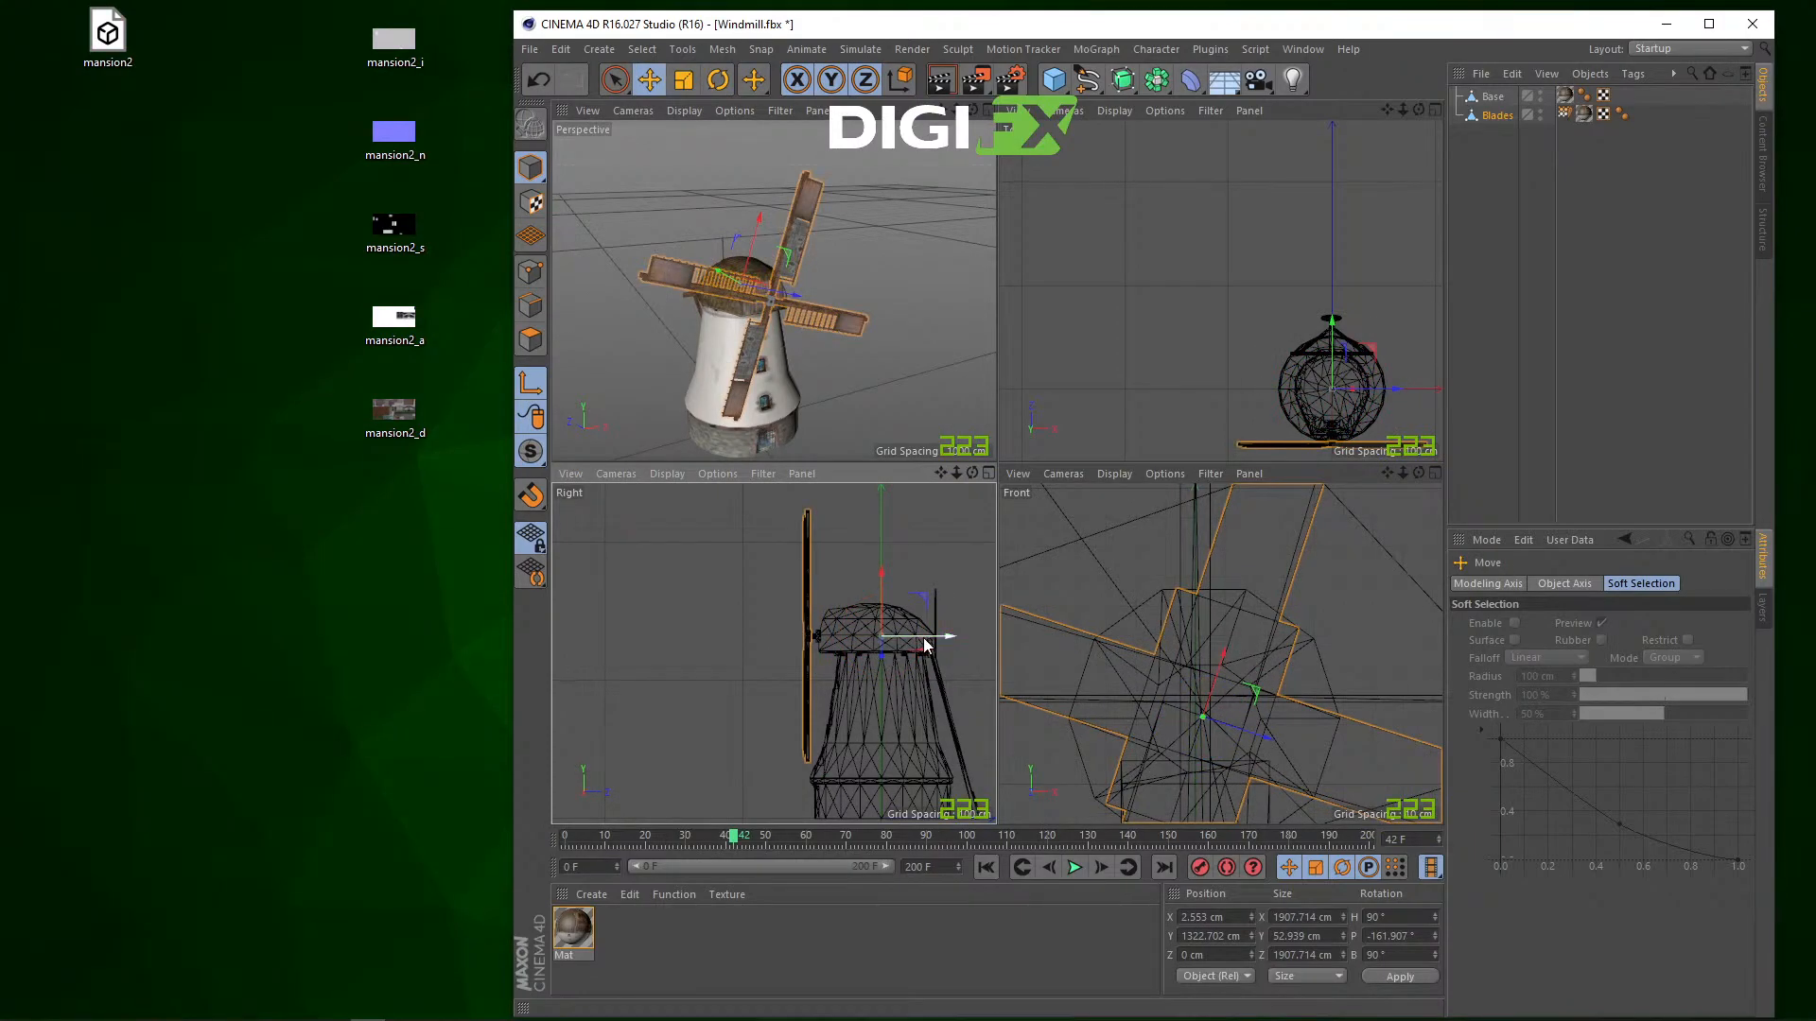
pyautogui.moveTo(945, 636); pyautogui.dragTo(875, 660)
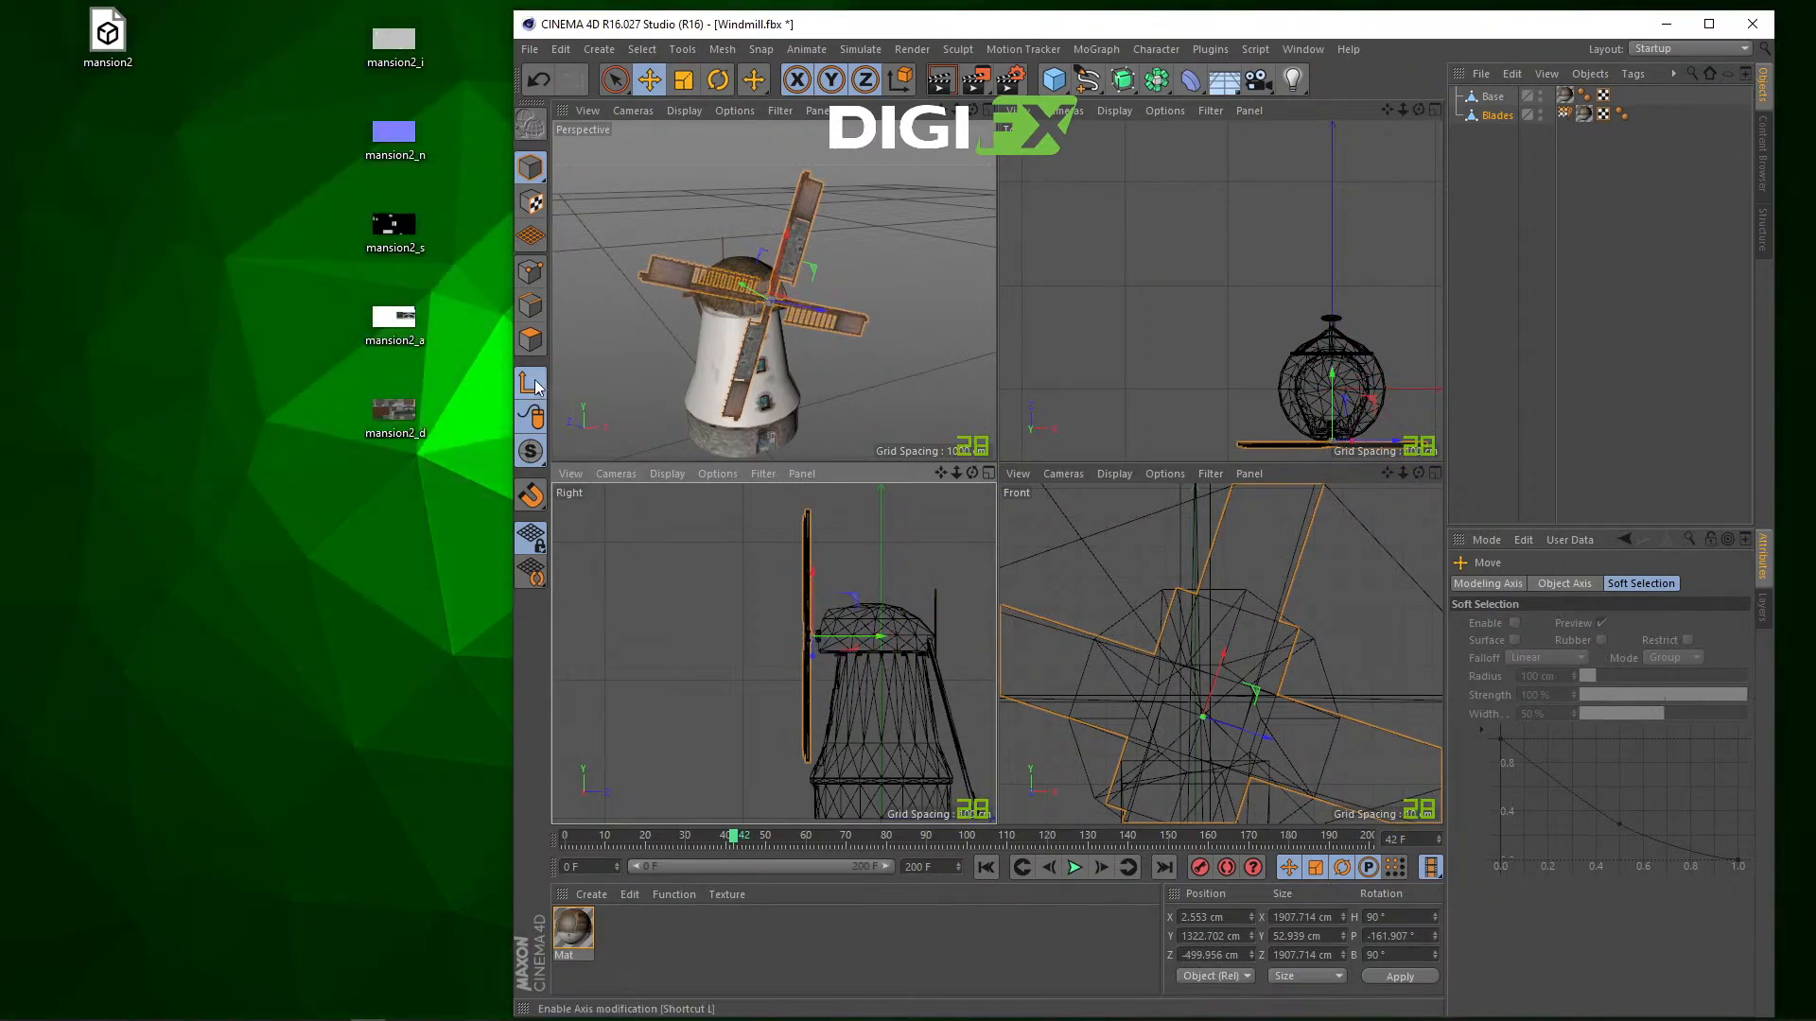
pyautogui.click(533, 383)
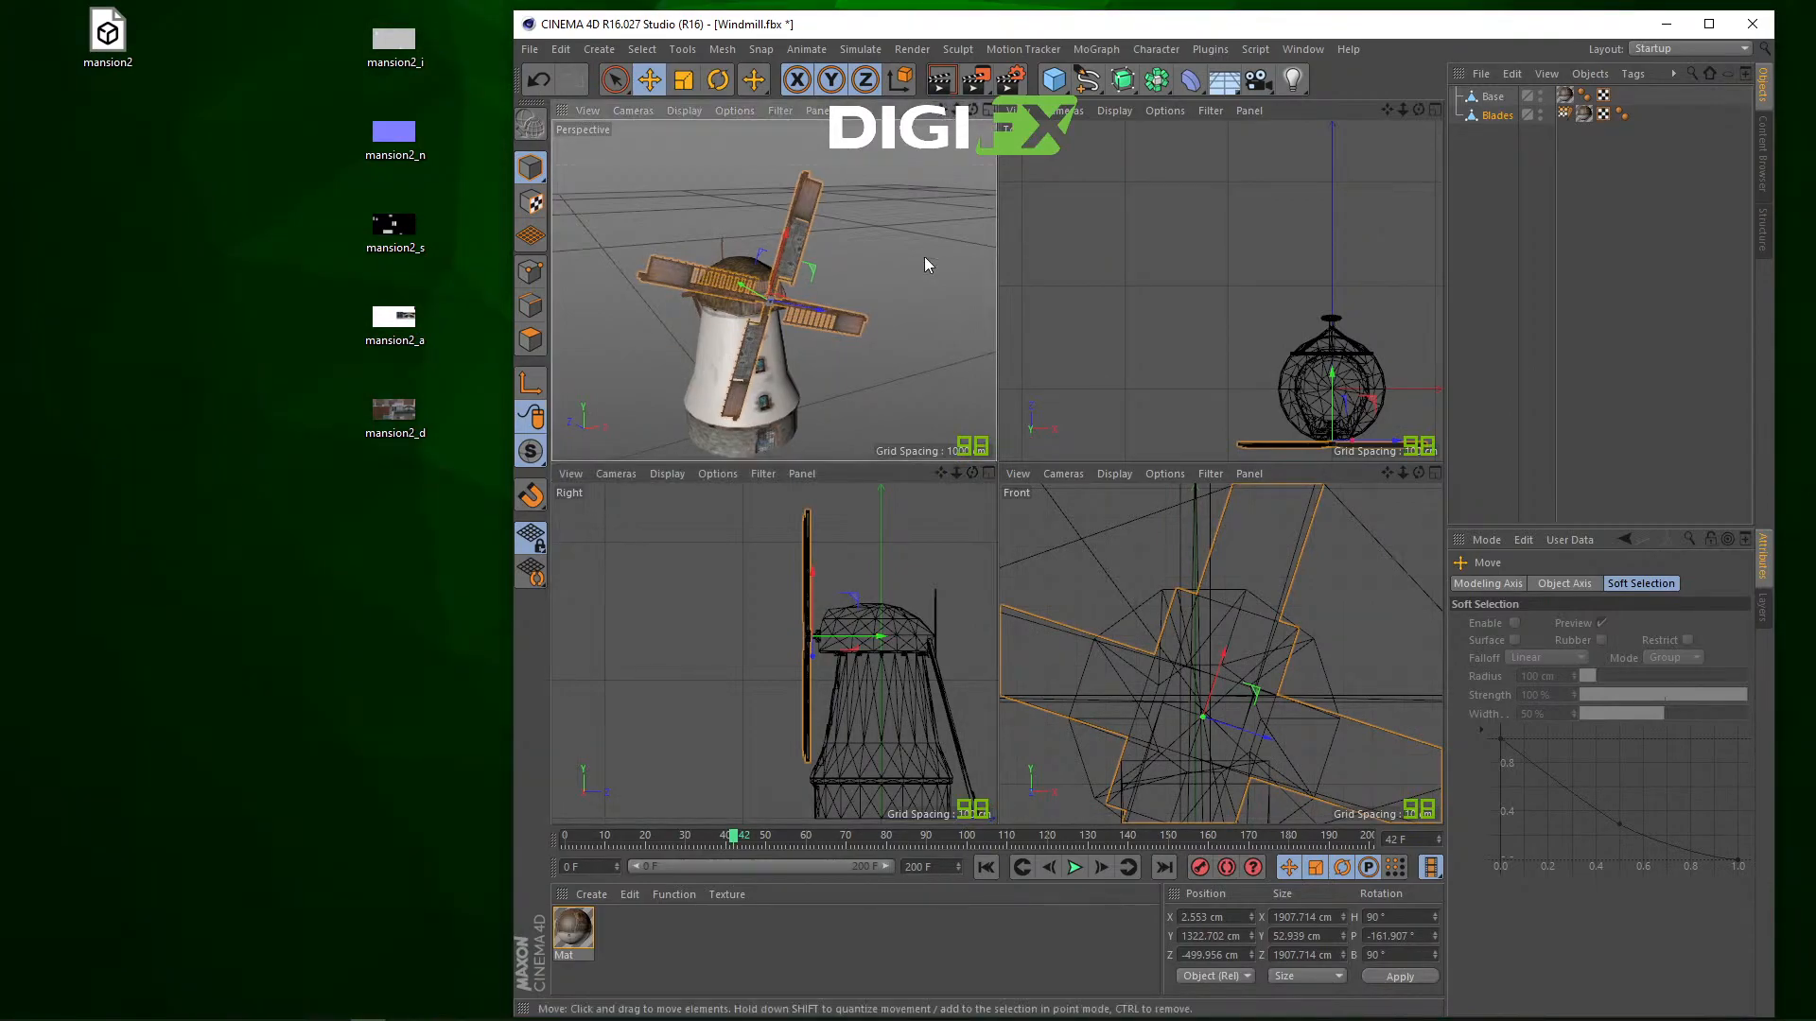
# Step: Render a preview of the windmill in the Perspective view, deselect everything and enlarge that view to inspect the model
pyautogui.click(940, 79)
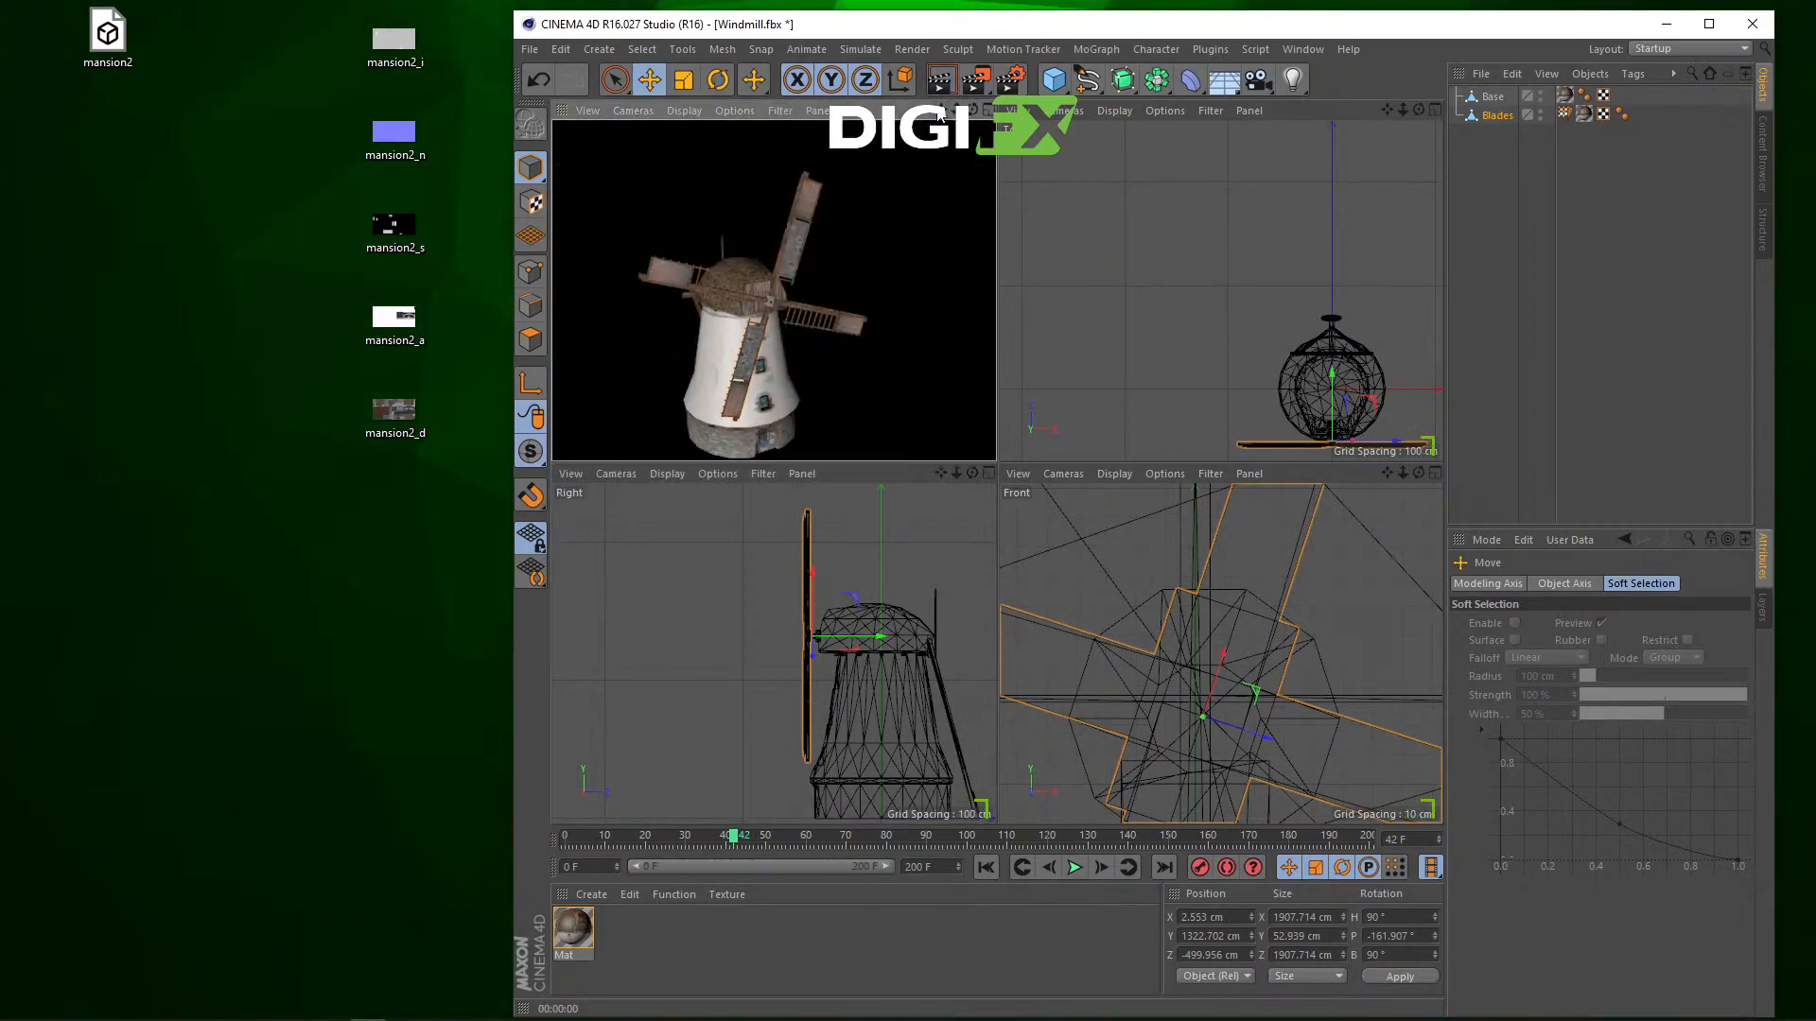
pyautogui.click(908, 199)
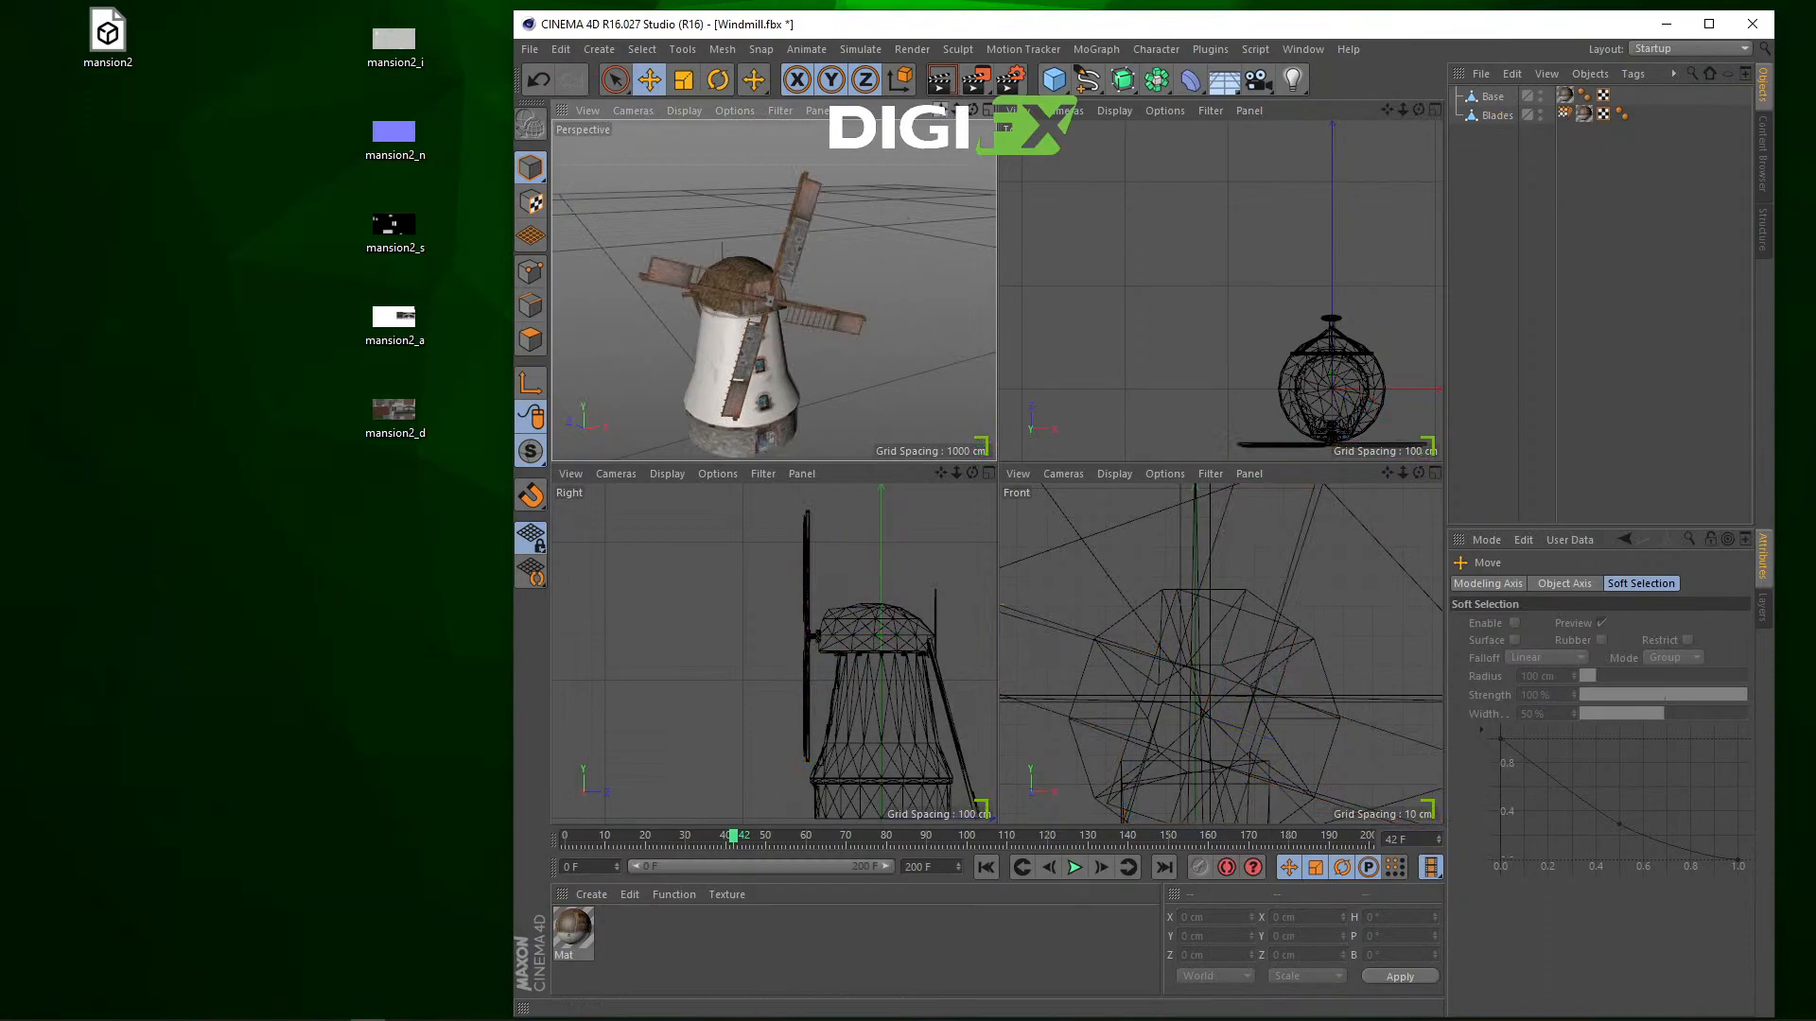
pyautogui.middleClick(971, 135)
pyautogui.scroll(1, 947, 361)
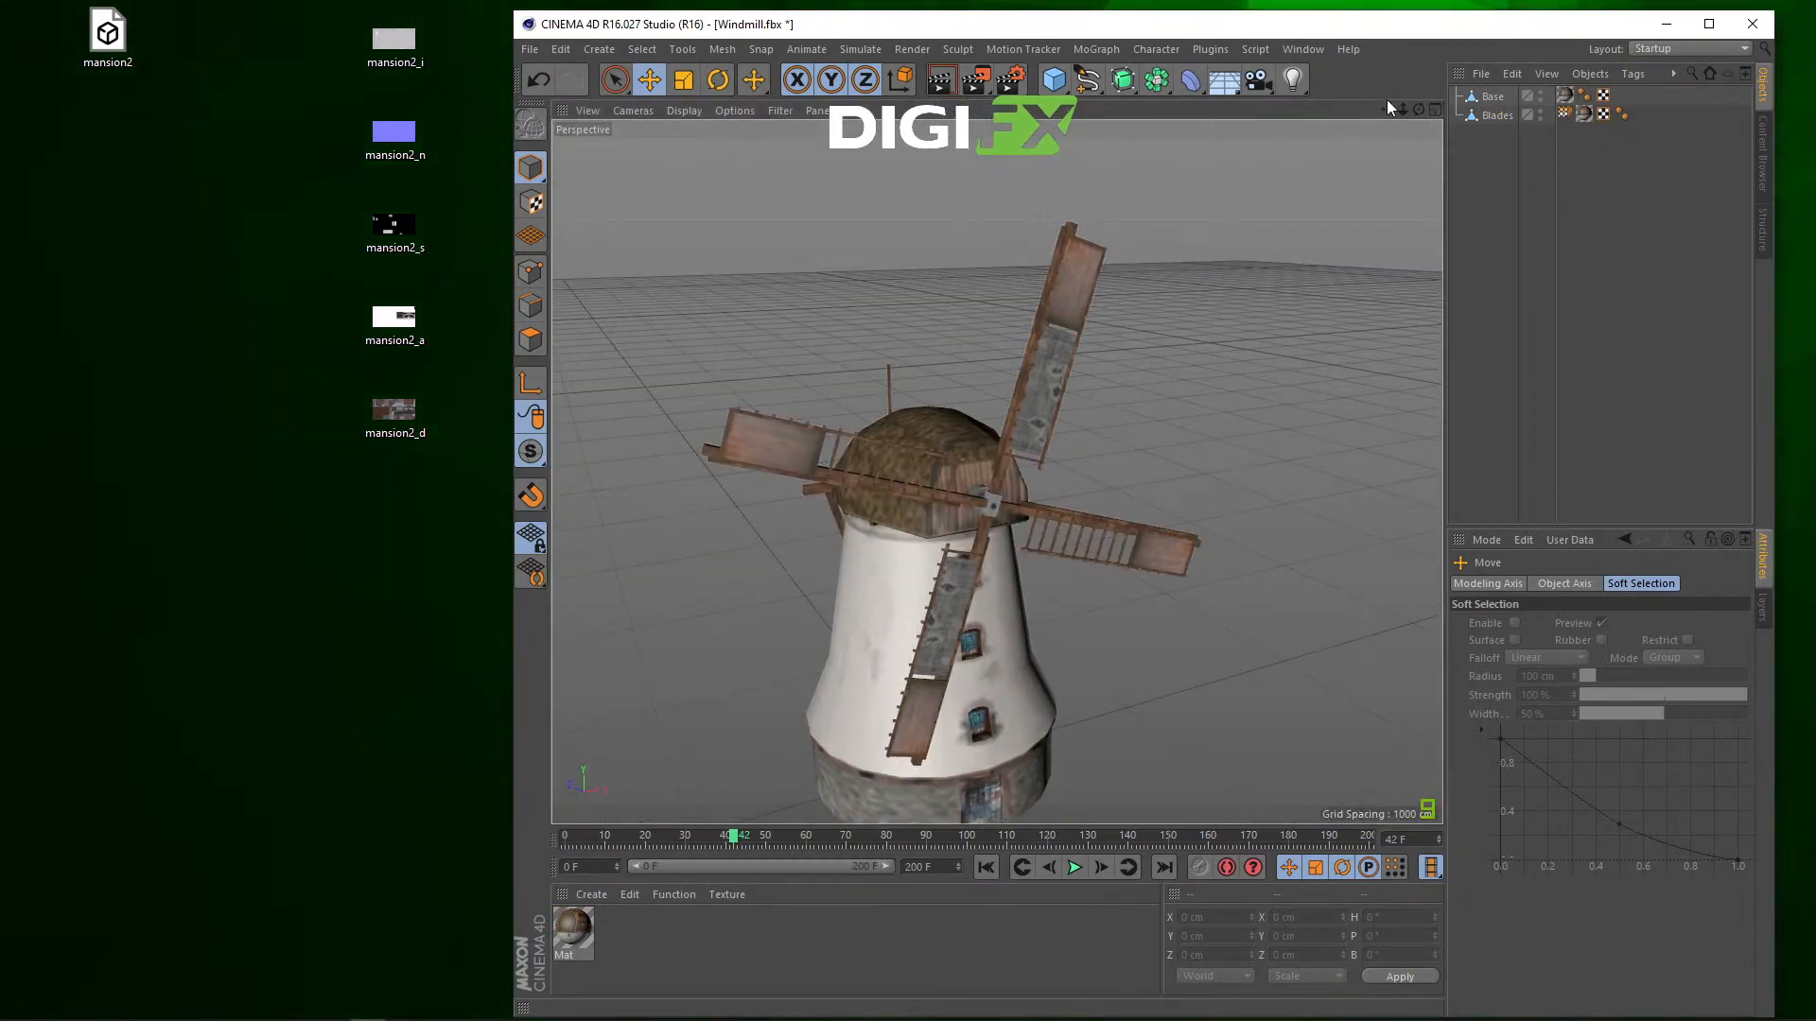
# Step: Scrub the animation to frame 20 with the whole windmill in view and select the Blades object
pyautogui.moveTo(1387, 110); pyautogui.dragTo(1358, 280)
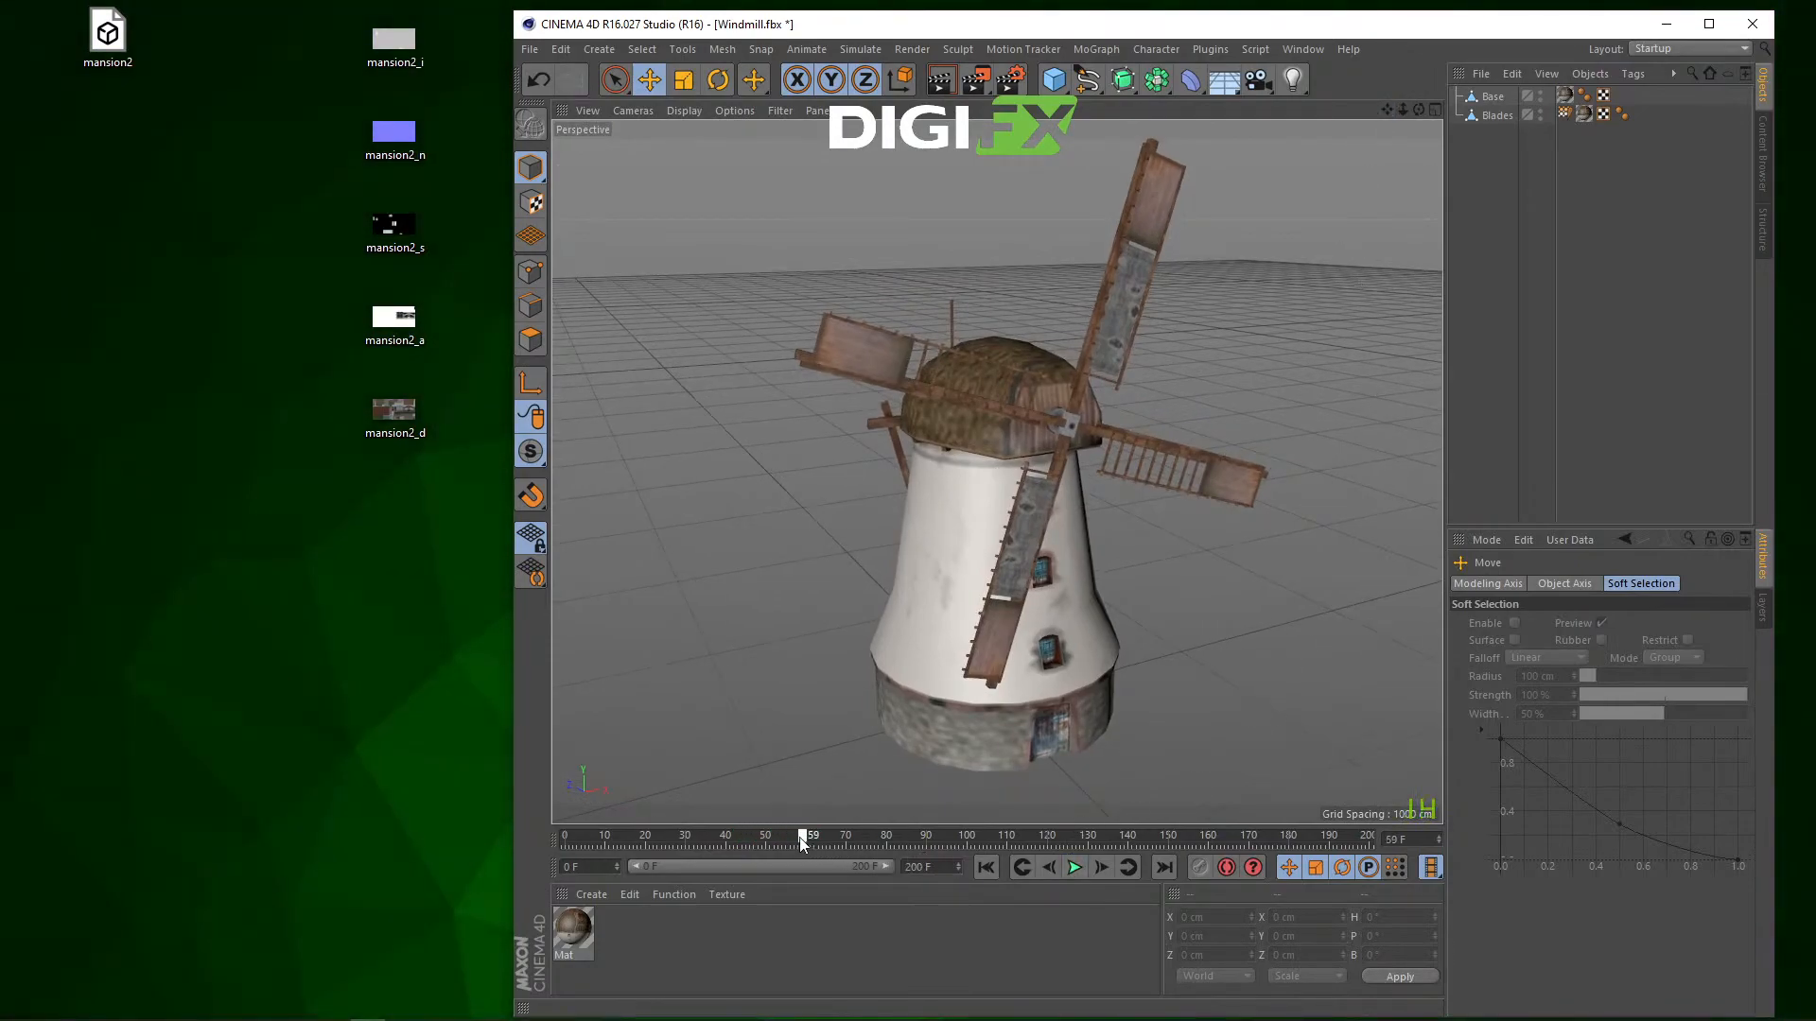
pyautogui.click(559, 838)
pyautogui.click(1125, 344)
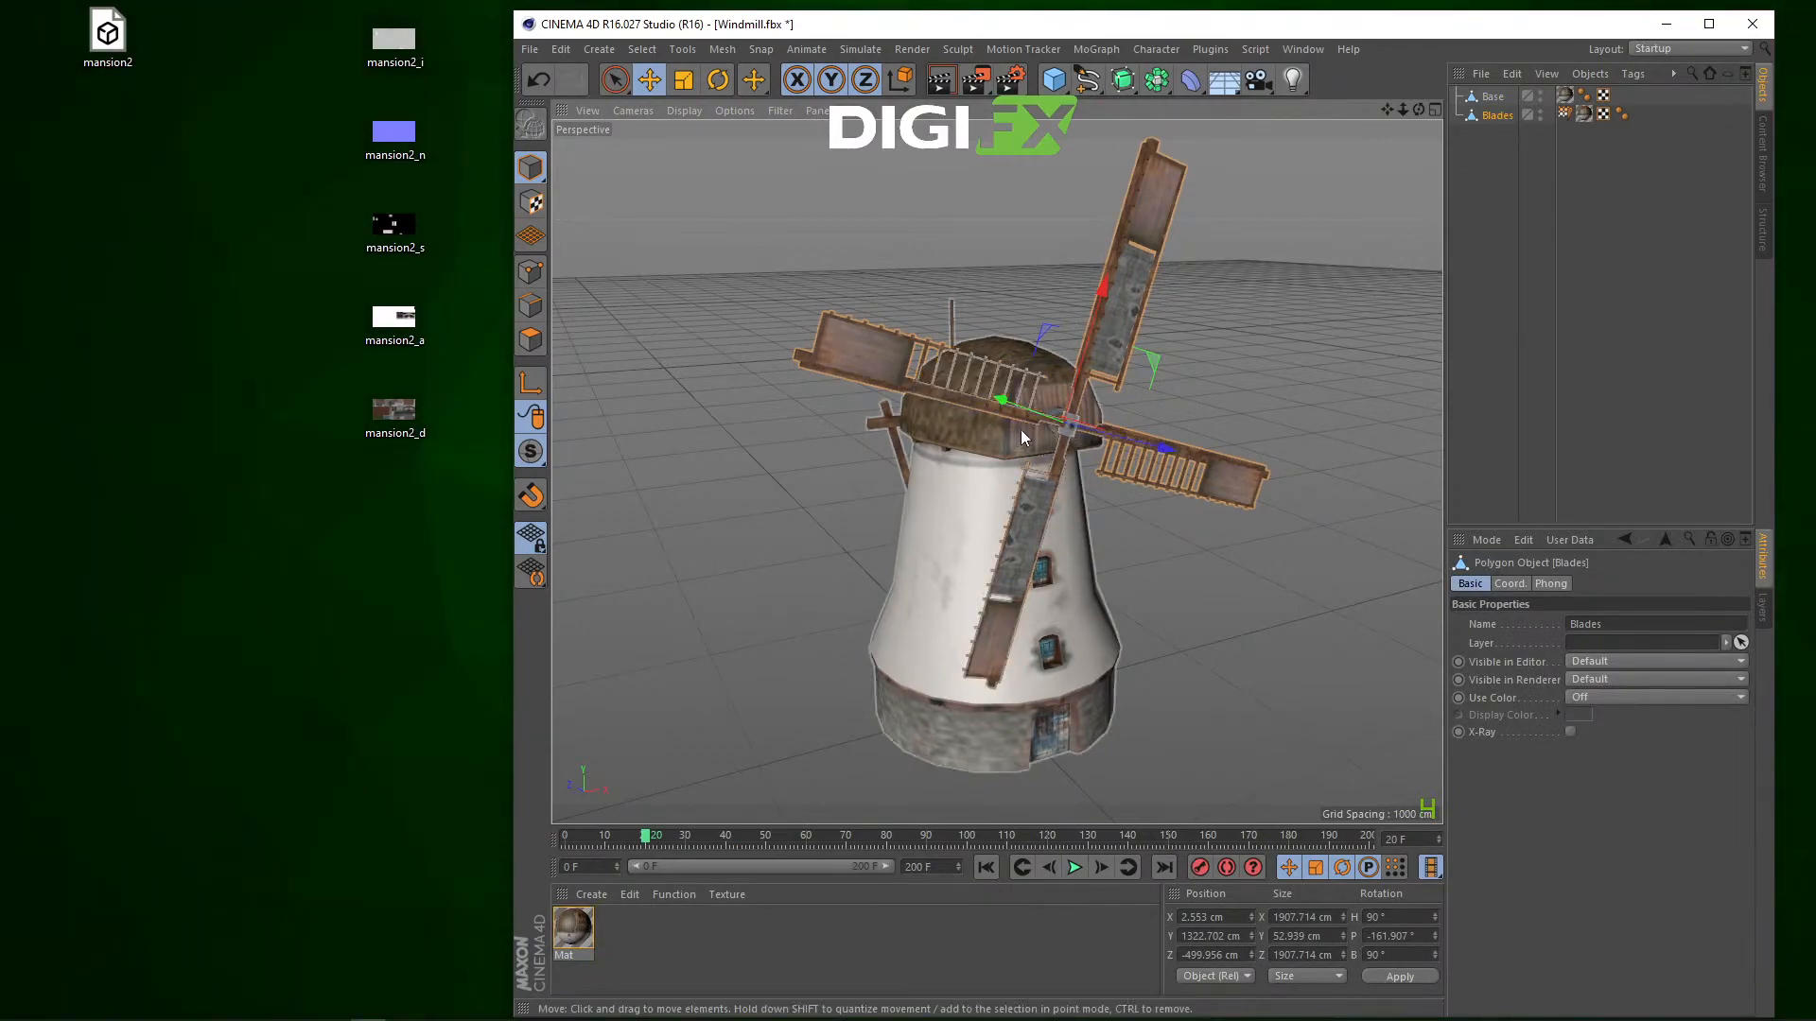
pyautogui.click(1520, 181)
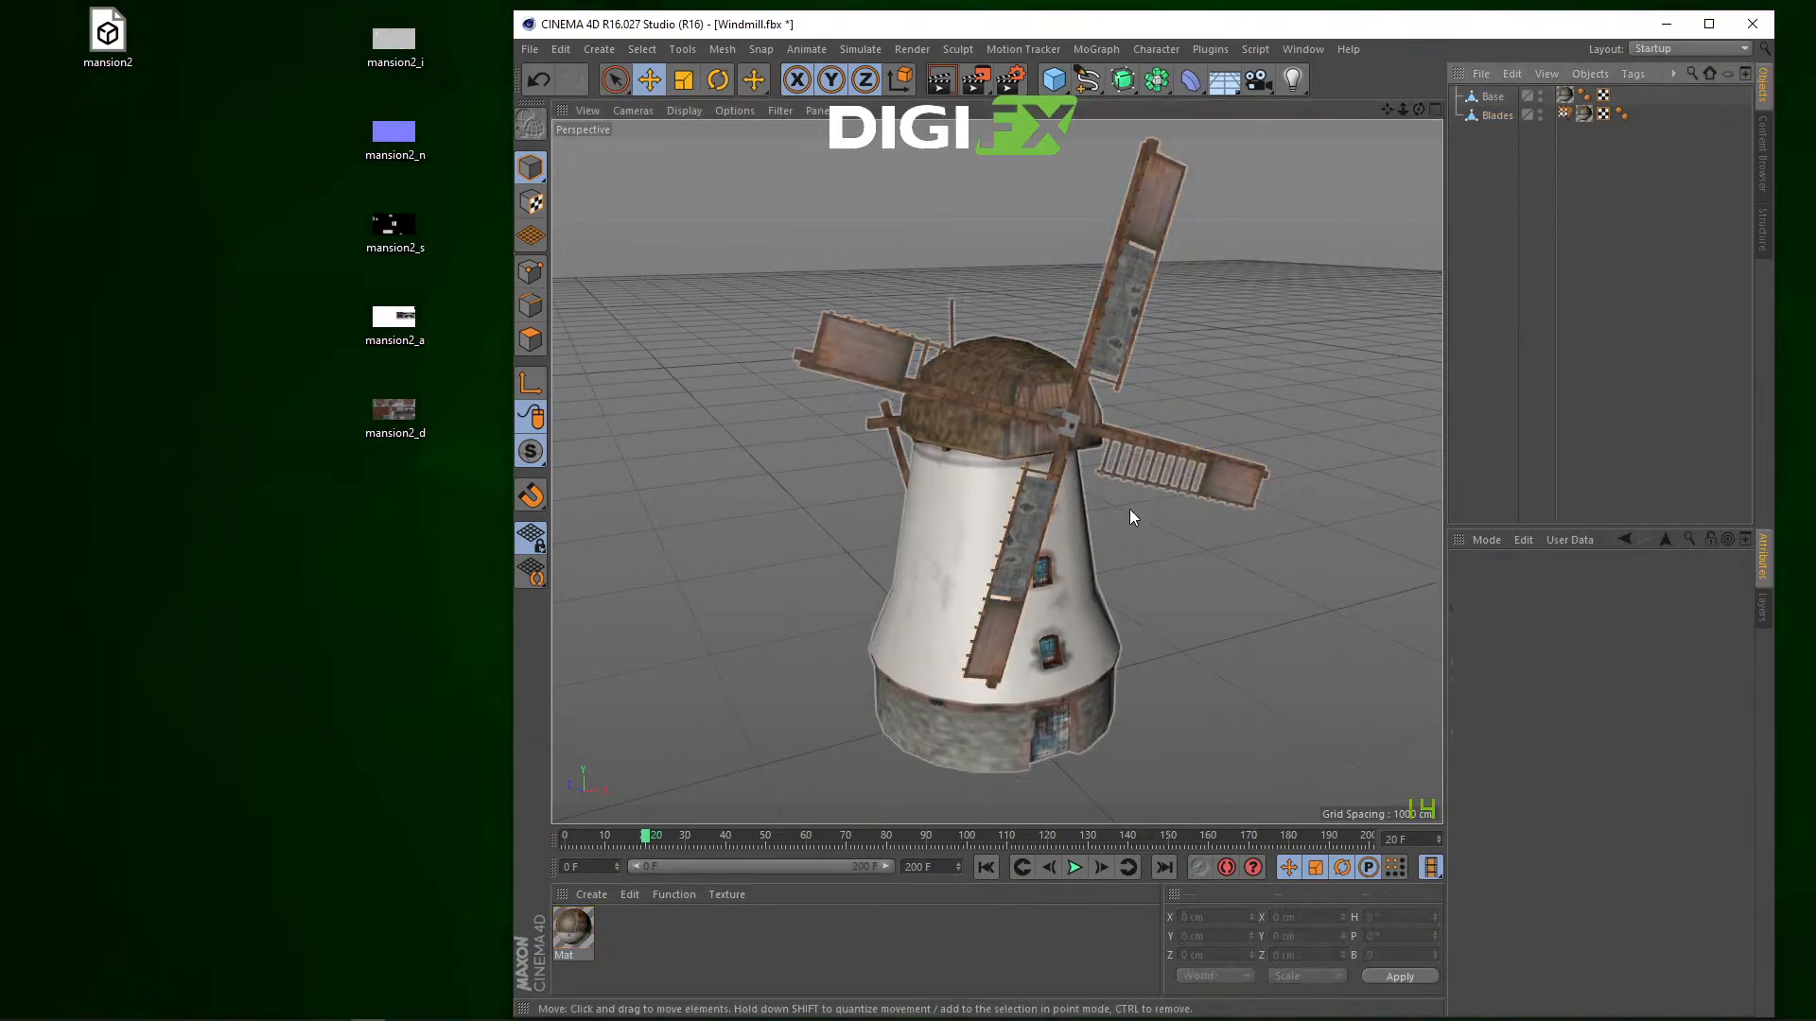
pyautogui.click(1495, 115)
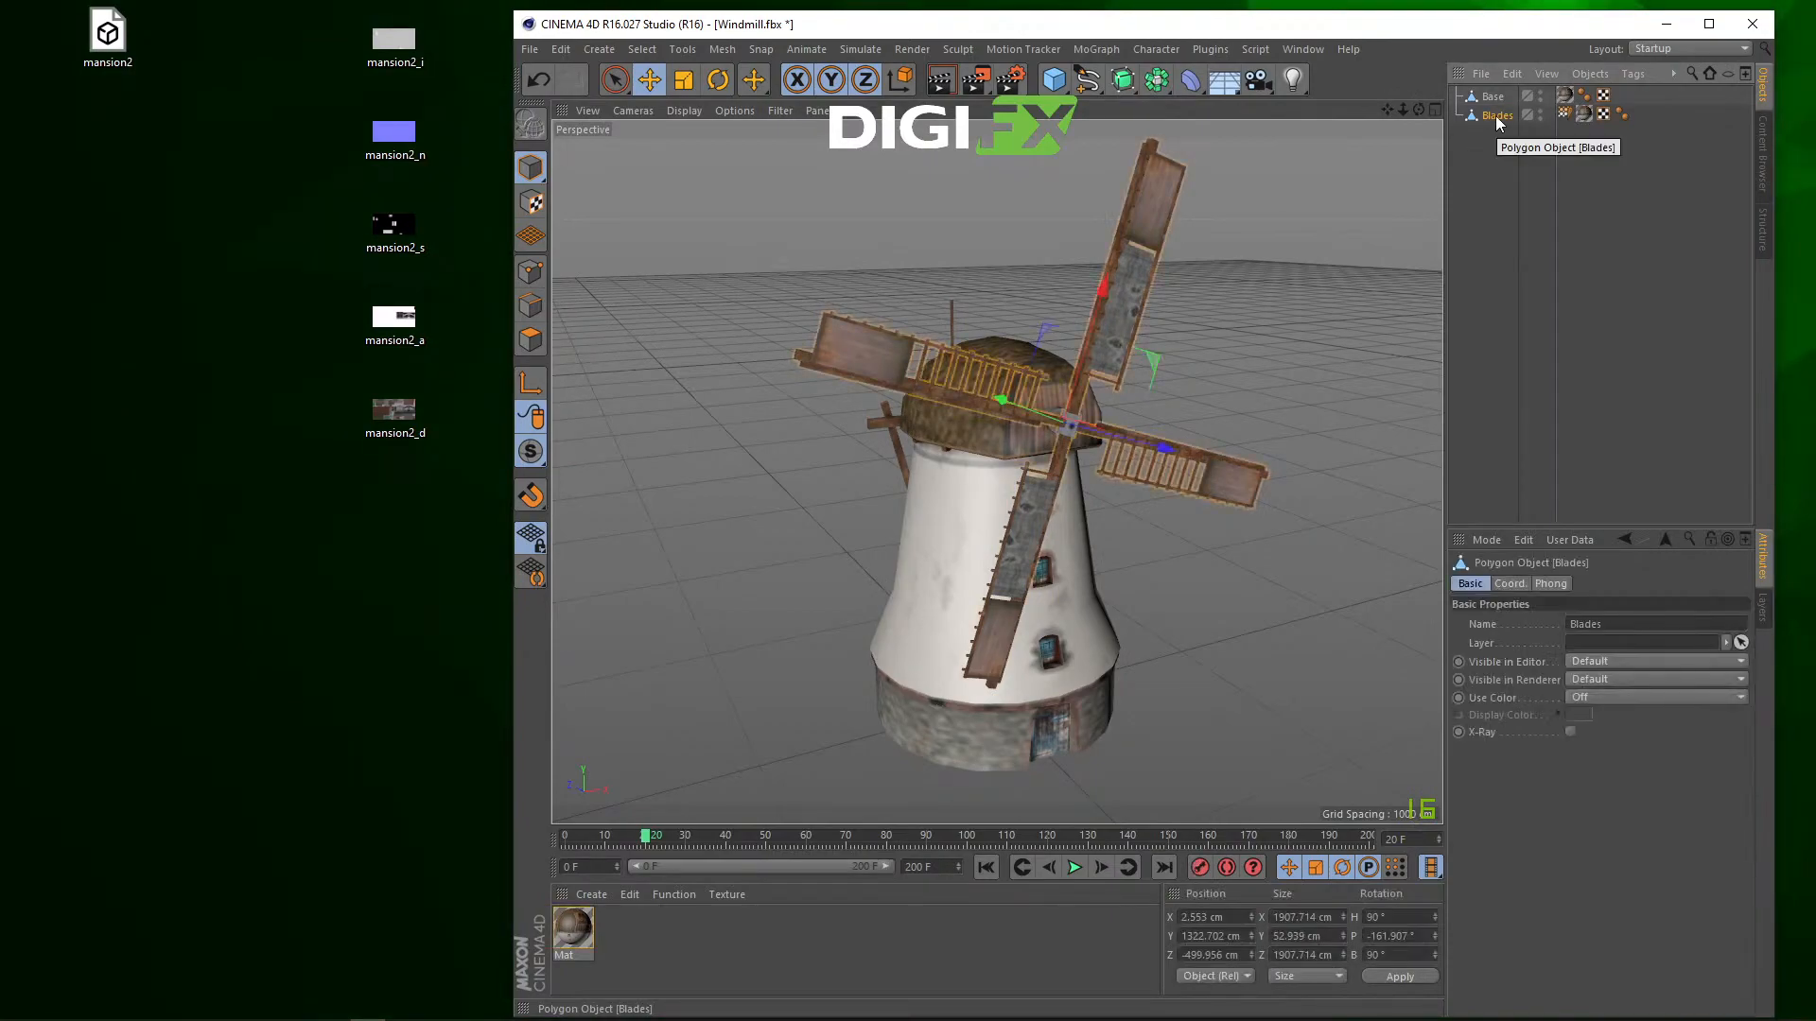
# Step: Try to enter 0 for the Blades' X, Y and Z position
pyautogui.click(1206, 917)
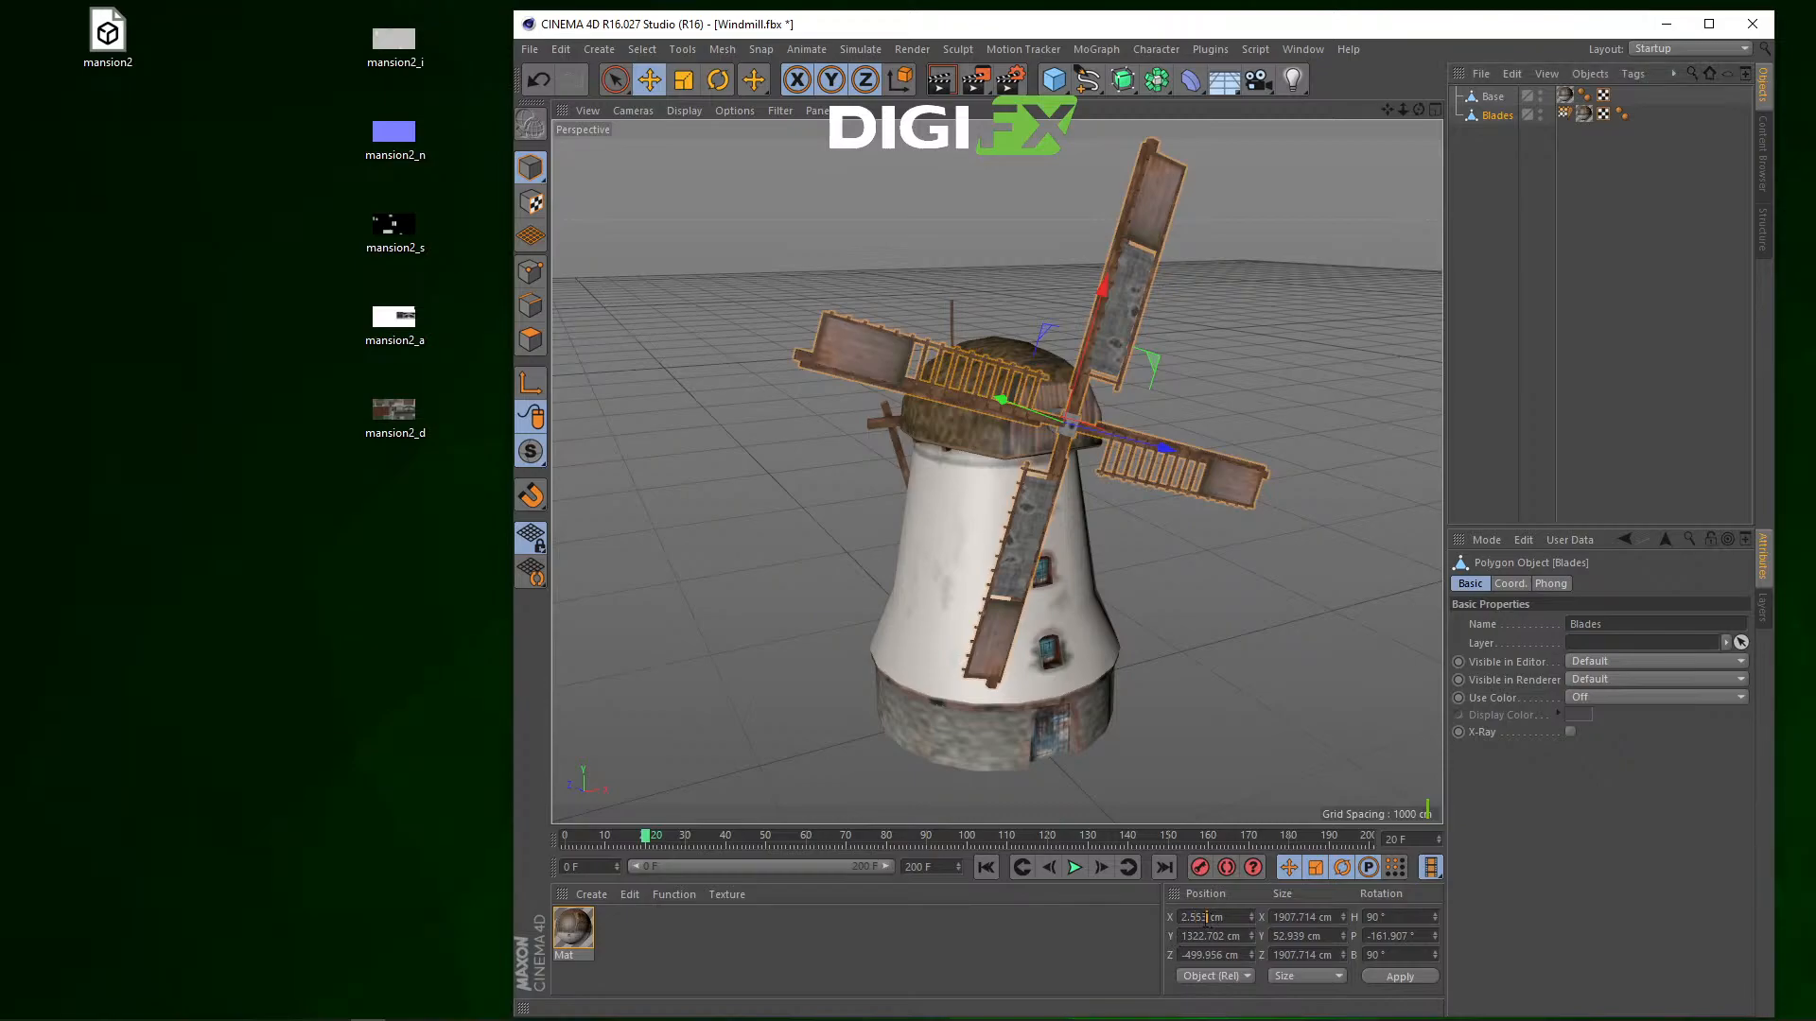
pyautogui.write('0')
pyautogui.press('Tab')
pyautogui.write('0')
pyautogui.press('Tab')
pyautogui.write('0')
pyautogui.press('Tab')
pyautogui.press('0')
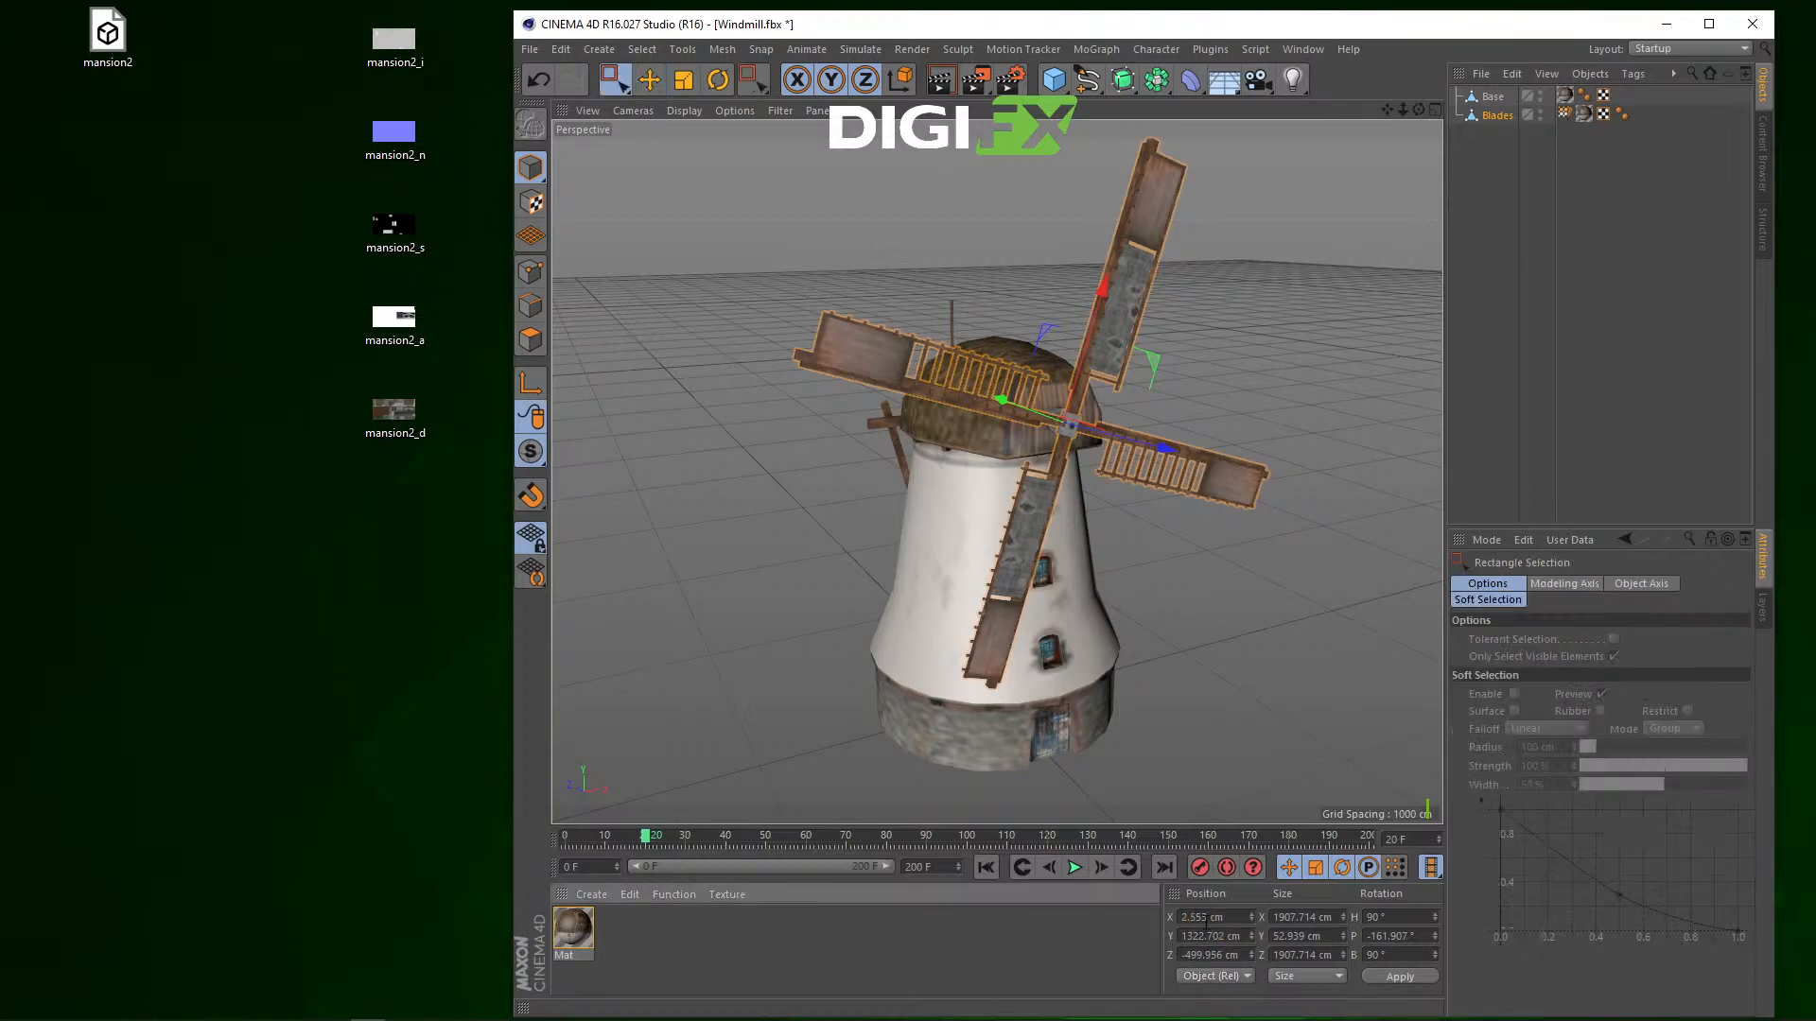
# Step: Set the Blades' X, Y and Z position to 0 cm and apply the coordinates
pyautogui.click(1203, 918)
pyautogui.write('0')
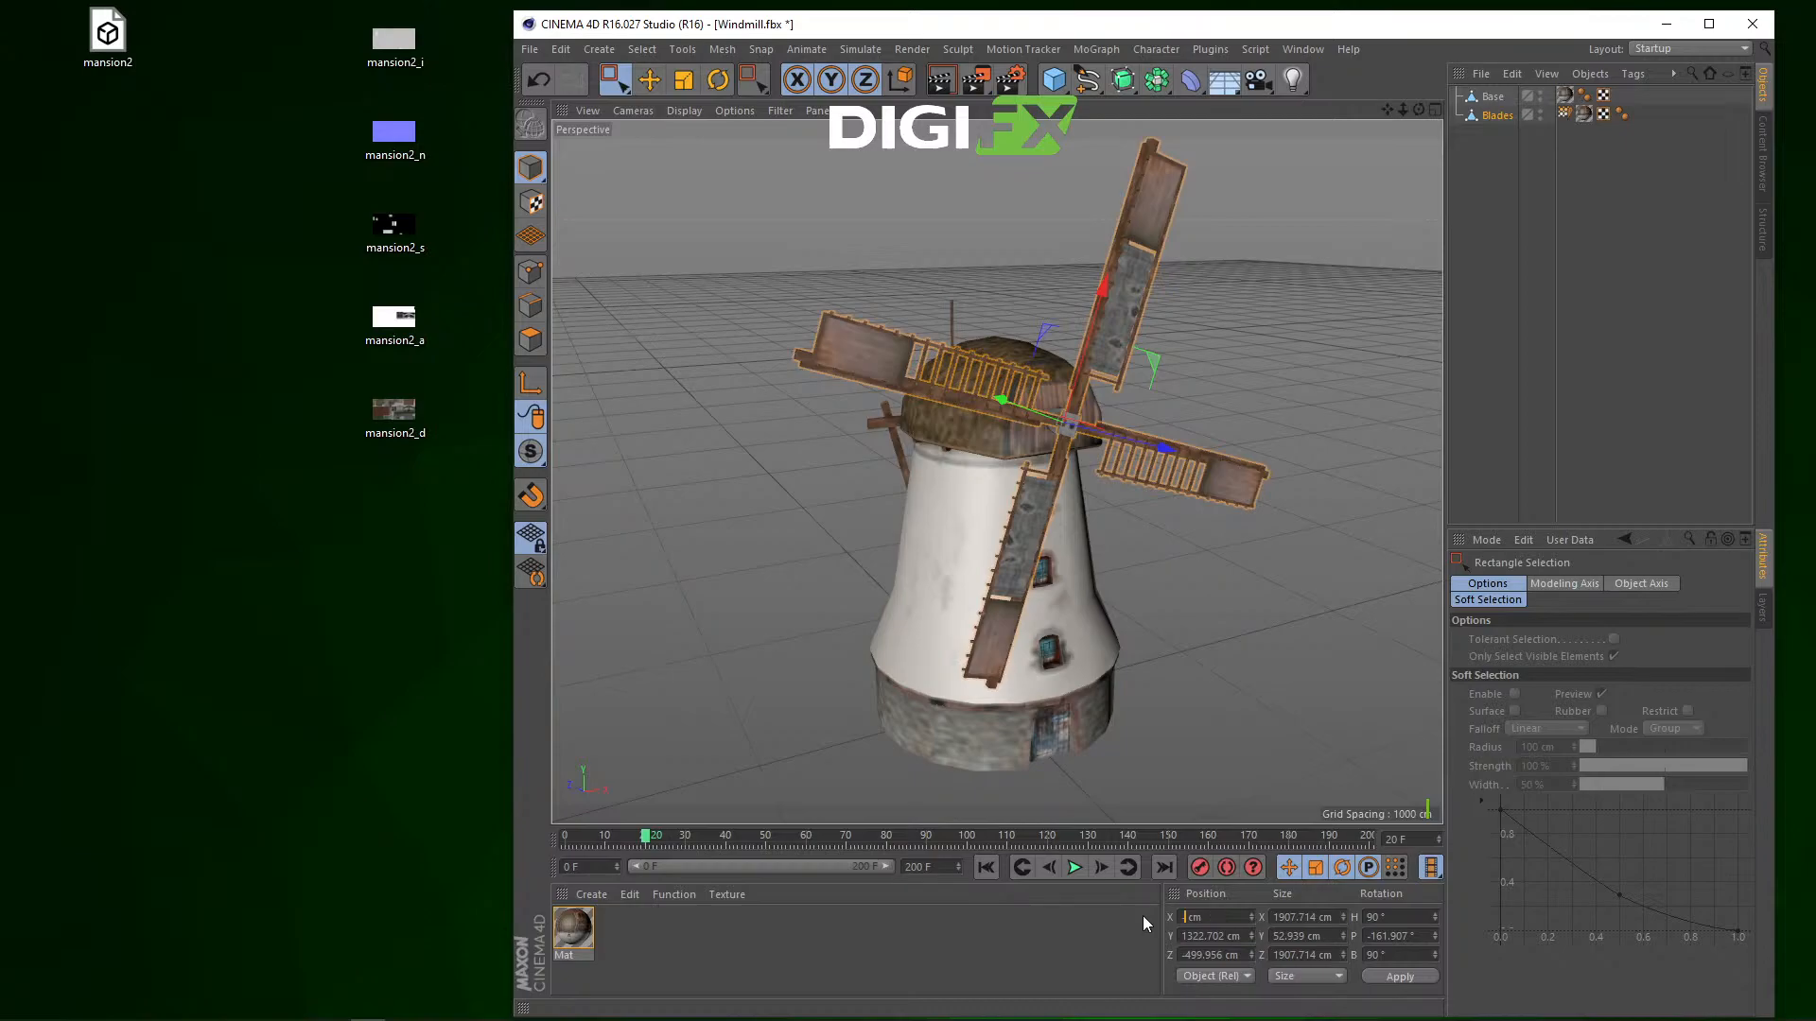
pyautogui.press('Tab')
pyautogui.write('0')
pyautogui.press('Tab')
pyautogui.write('0')
pyautogui.press('Tab')
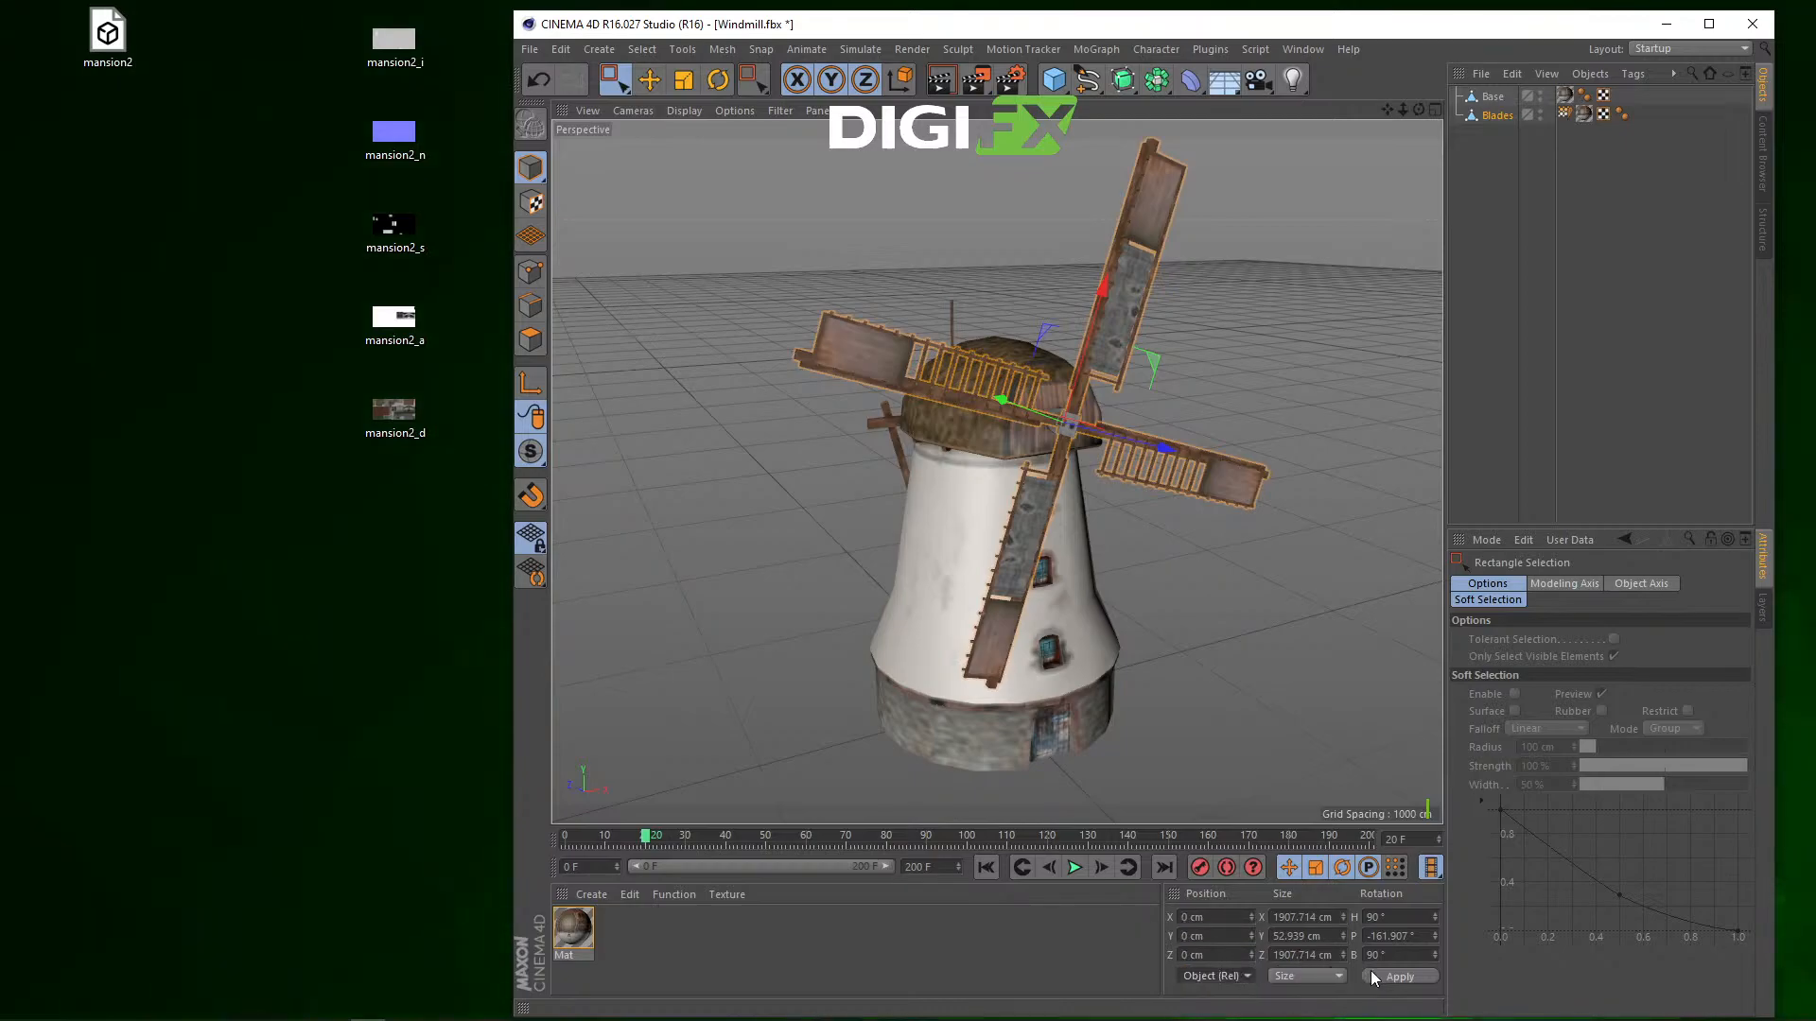
pyautogui.click(1400, 976)
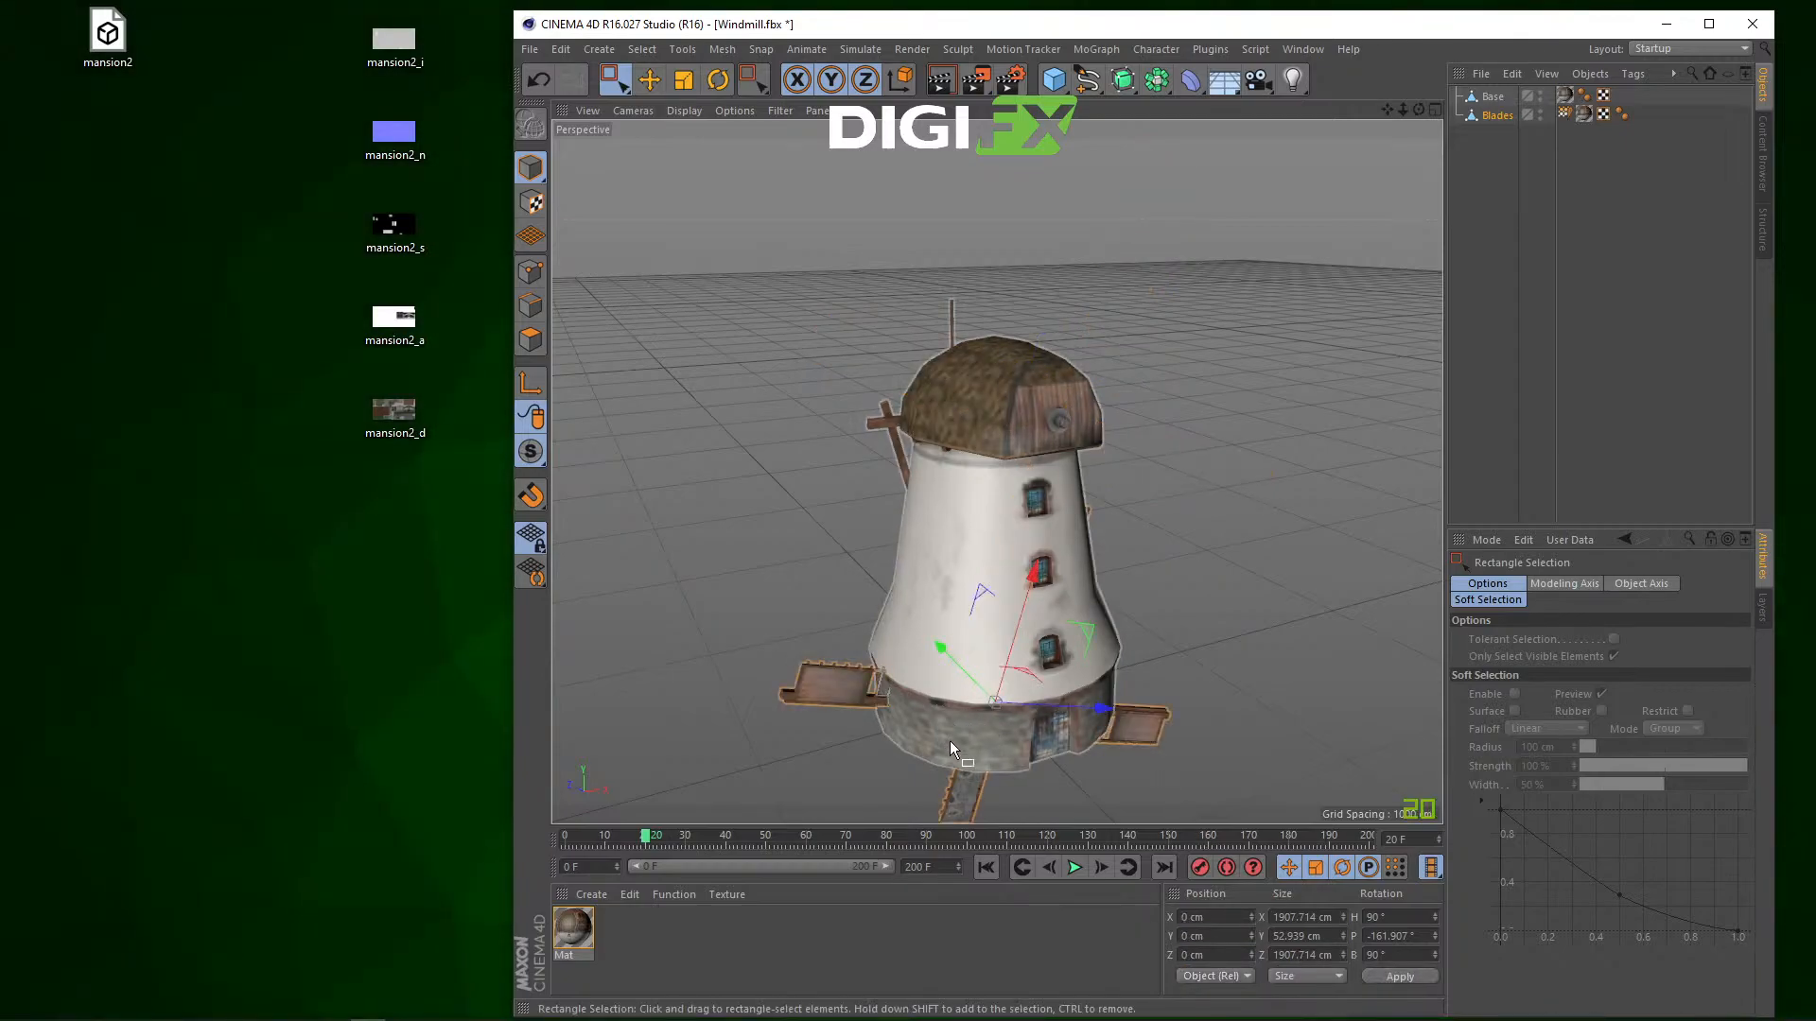
# Step: Examine from several distances and angles how the Blades sit around the foot of the tower
pyautogui.scroll(-2, 949, 745)
pyautogui.rightClick(894, 739)
pyautogui.rightClick(861, 751)
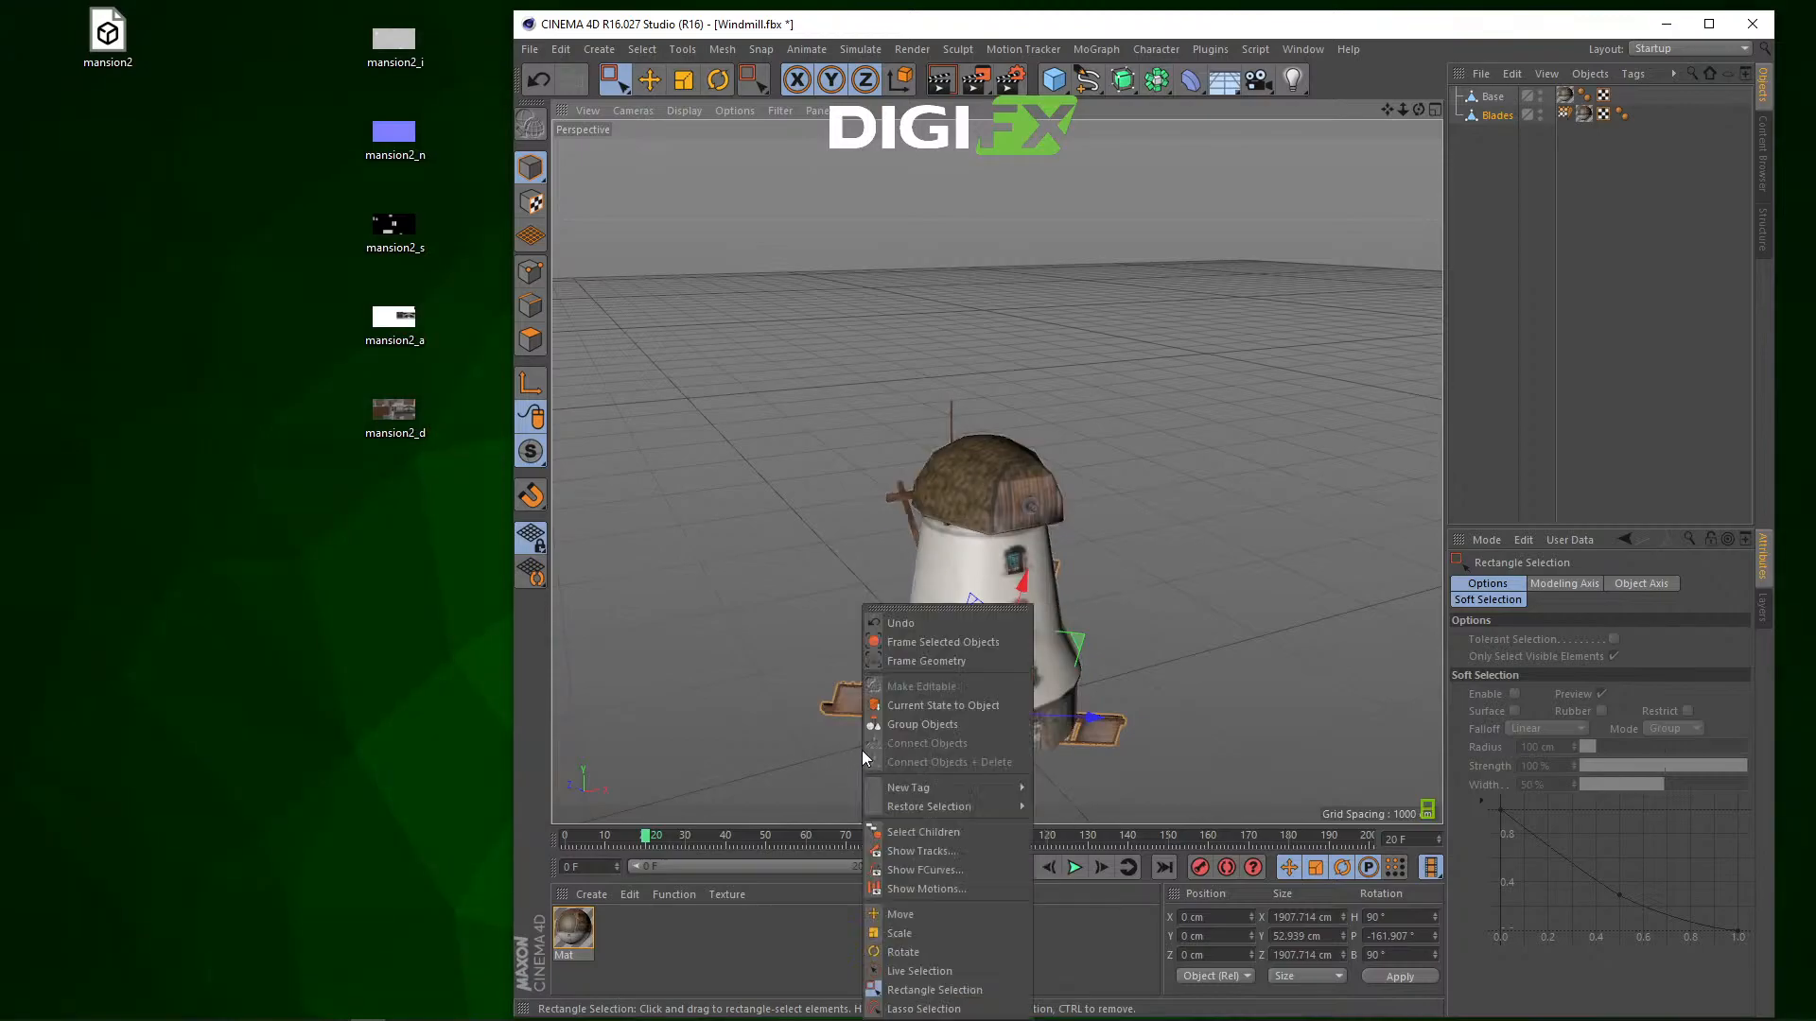
pyautogui.click(832, 743)
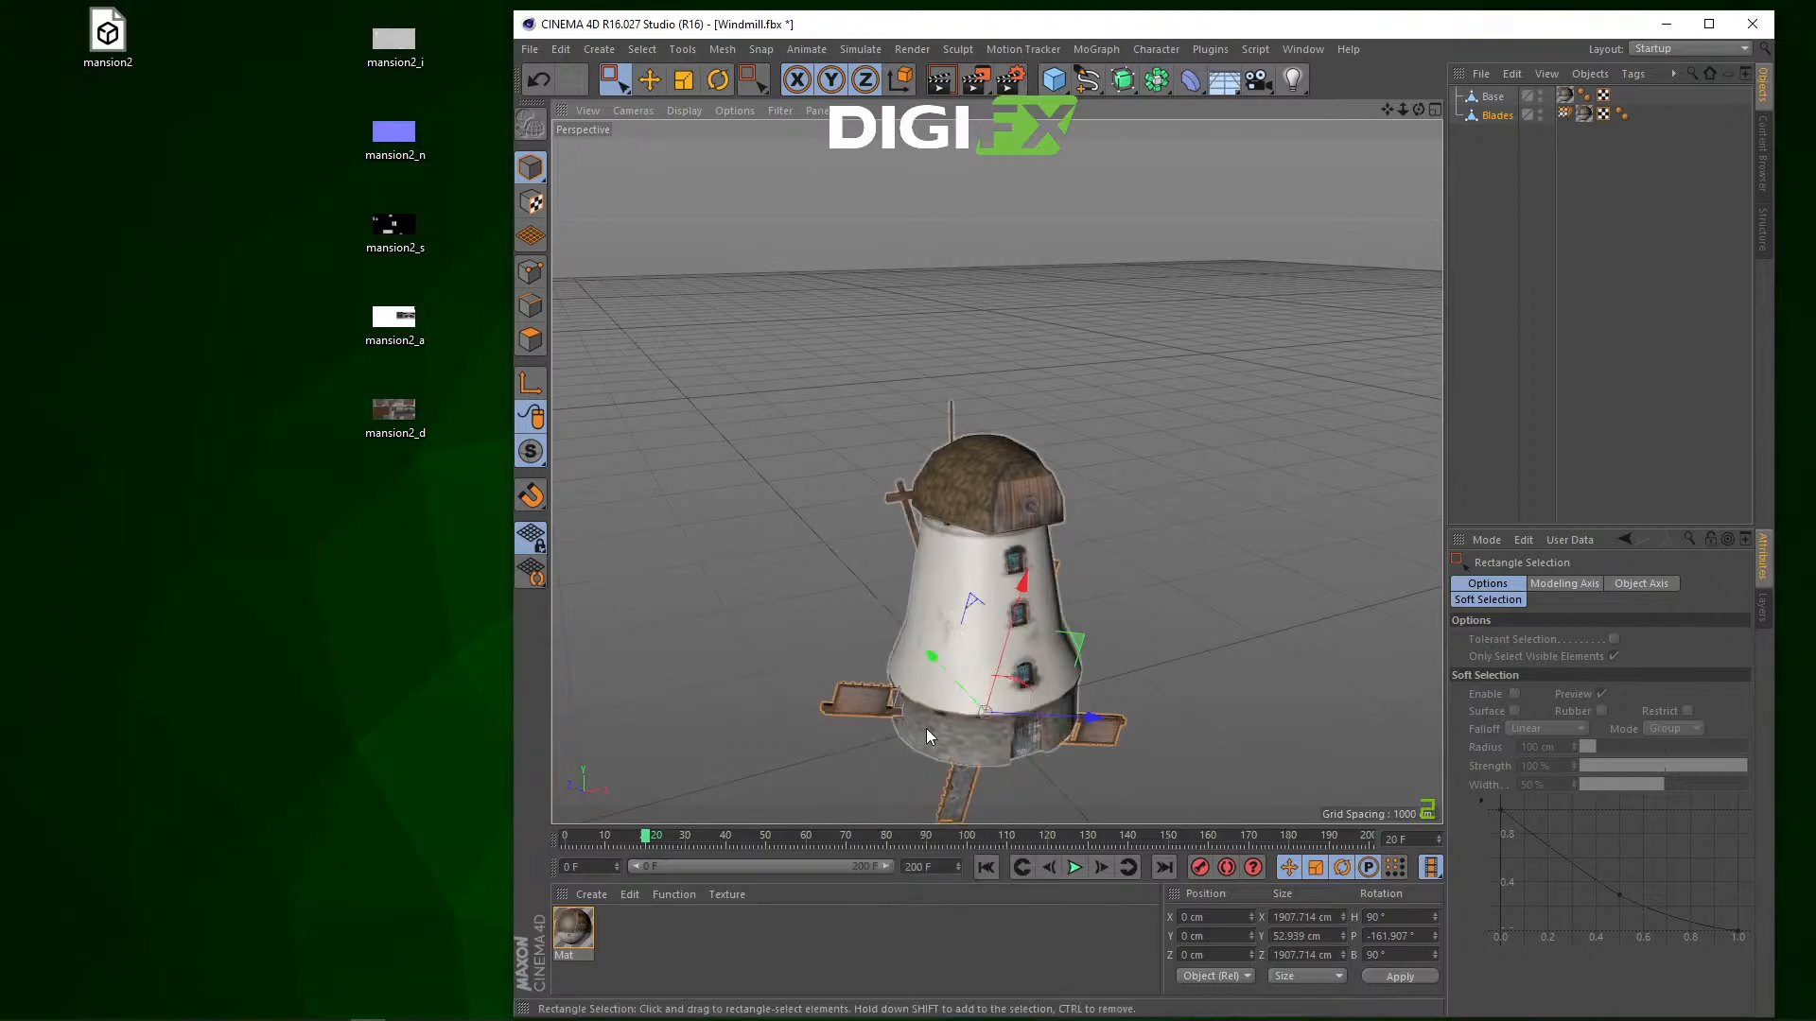
pyautogui.rightClick(928, 728)
pyautogui.click(861, 712)
pyautogui.scroll(-5, 923, 710)
pyautogui.scroll(10, 928, 716)
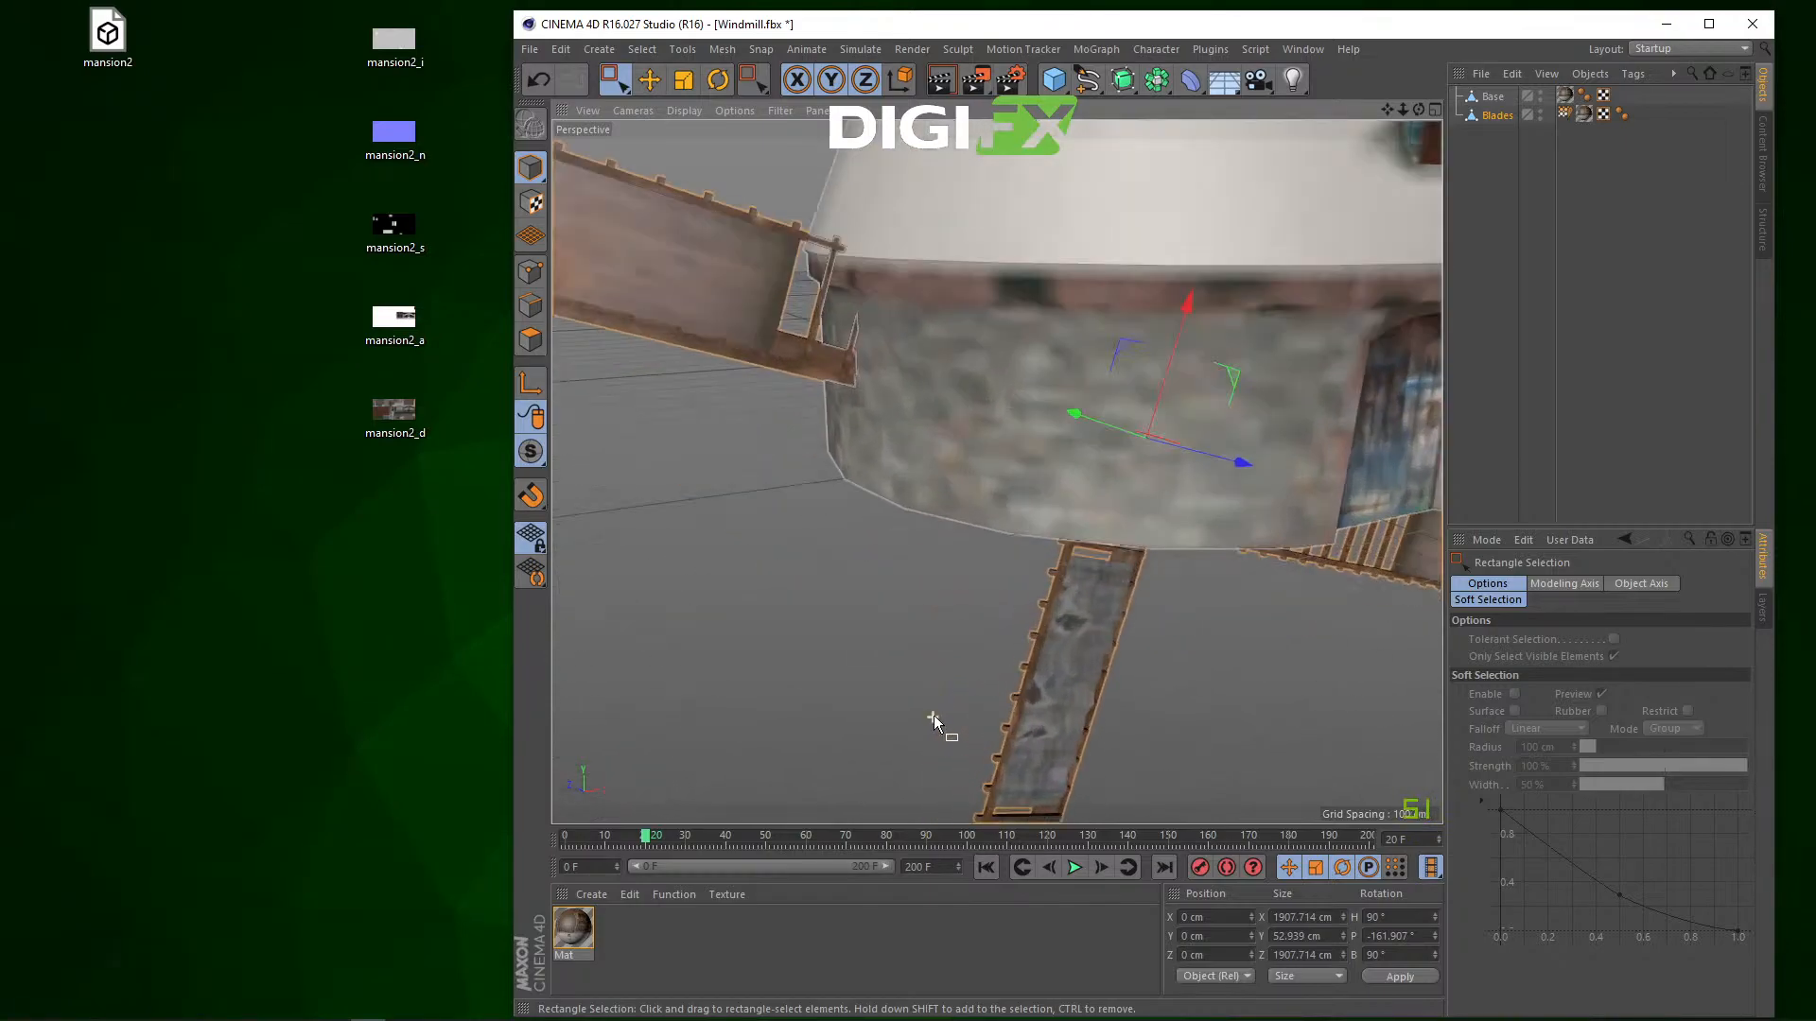
pyautogui.scroll(6, 933, 709)
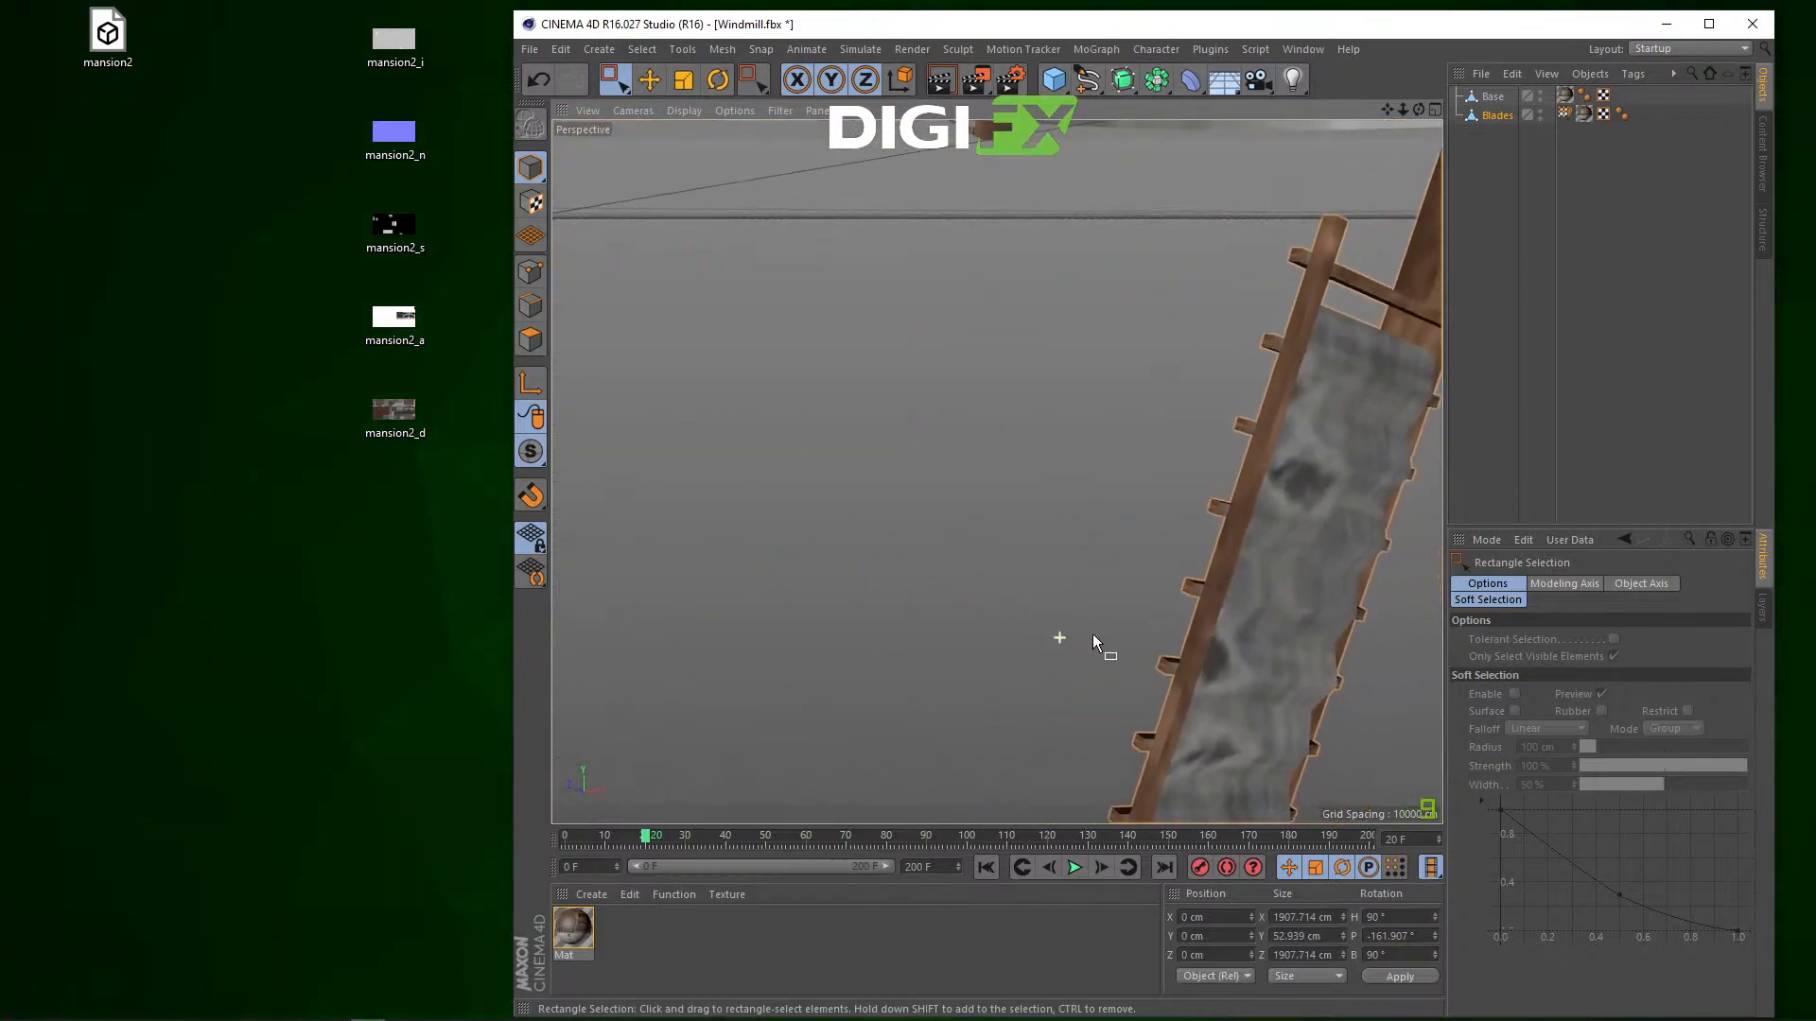
pyautogui.scroll(-8, 1091, 648)
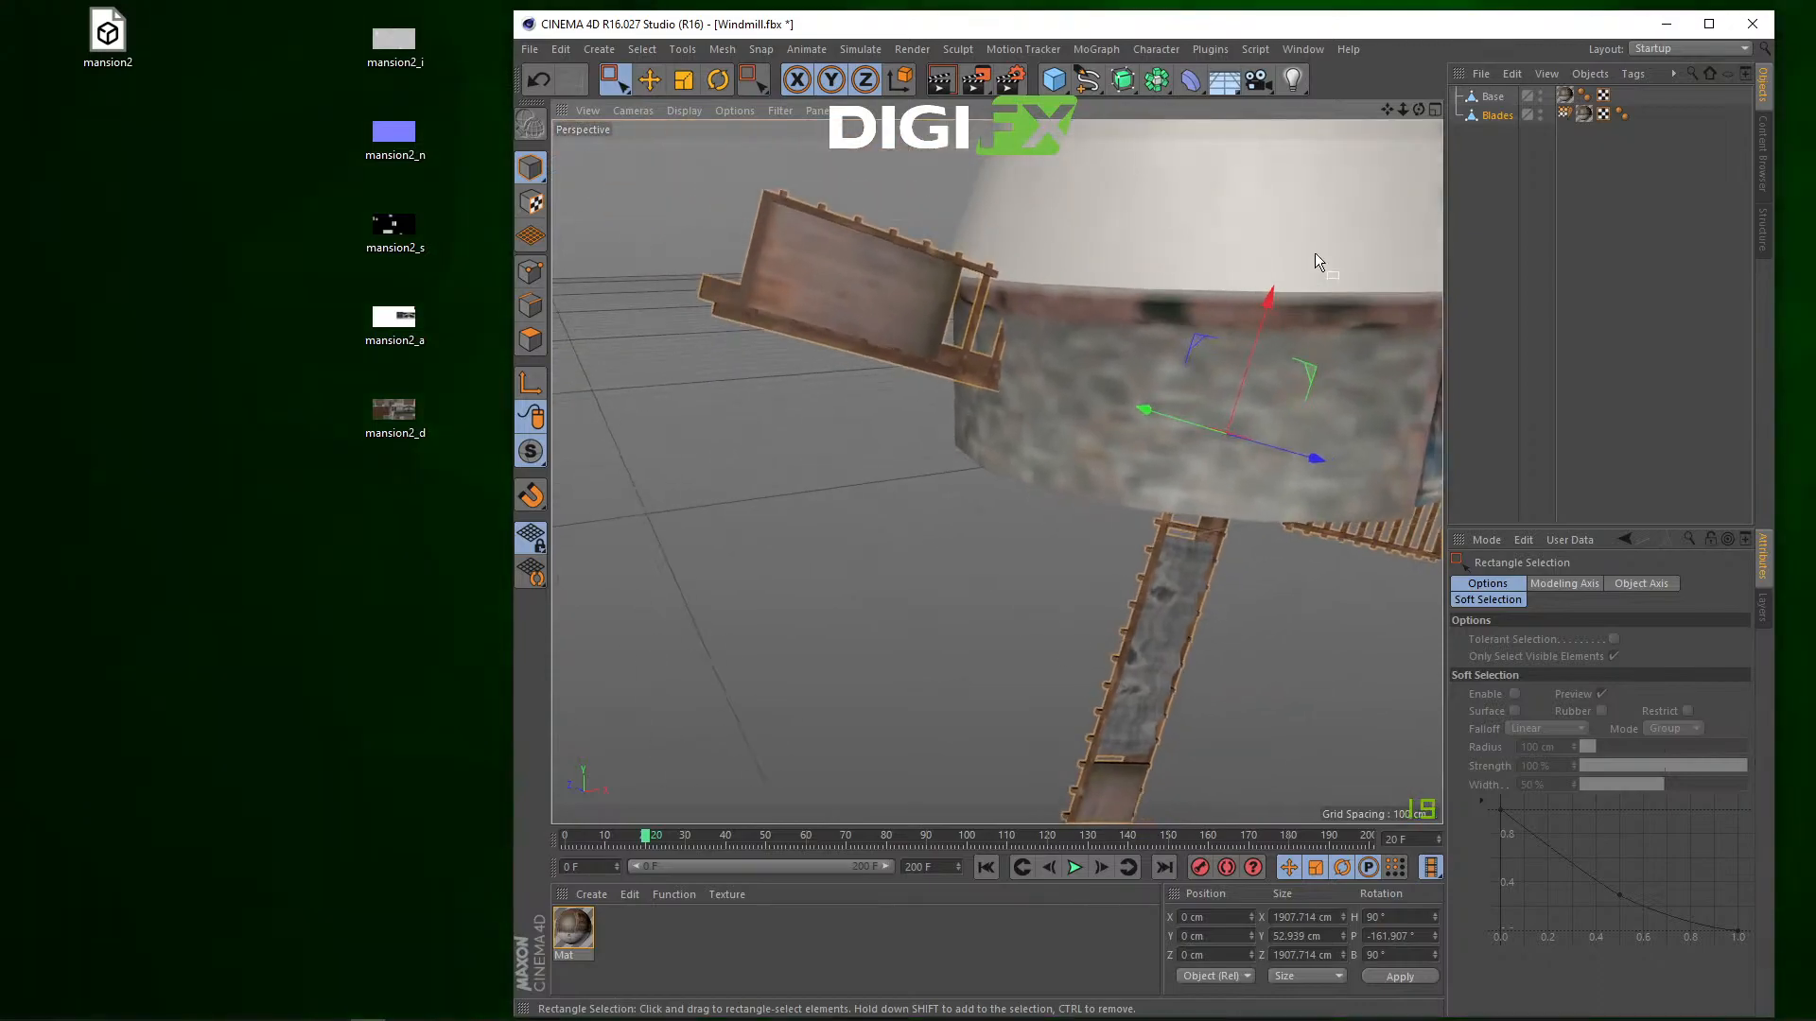
pyautogui.moveTo(1387, 110); pyautogui.dragTo(1282, 40)
pyautogui.moveTo(1418, 111); pyautogui.dragTo(1276, 178)
pyautogui.scroll(-5, 1277, 178)
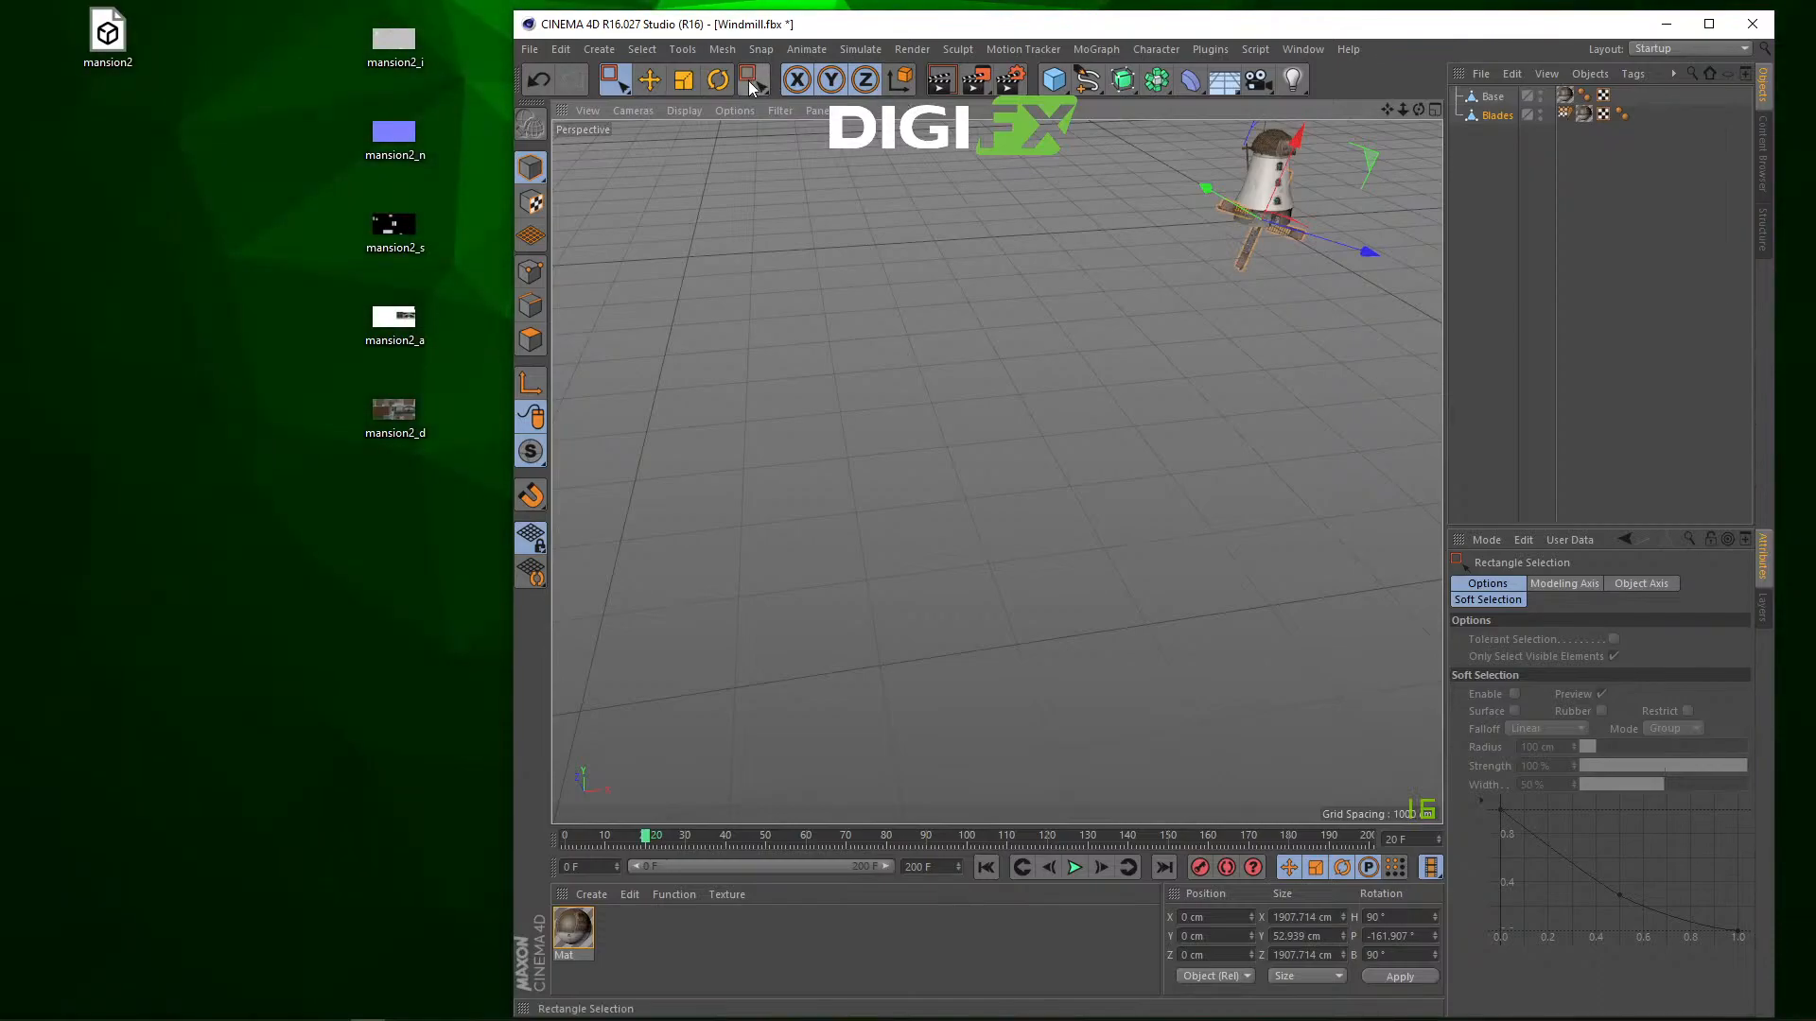
# Step: Switch the coordinate system to world axes and frame the whole windmill in the Perspective view
pyautogui.click(898, 83)
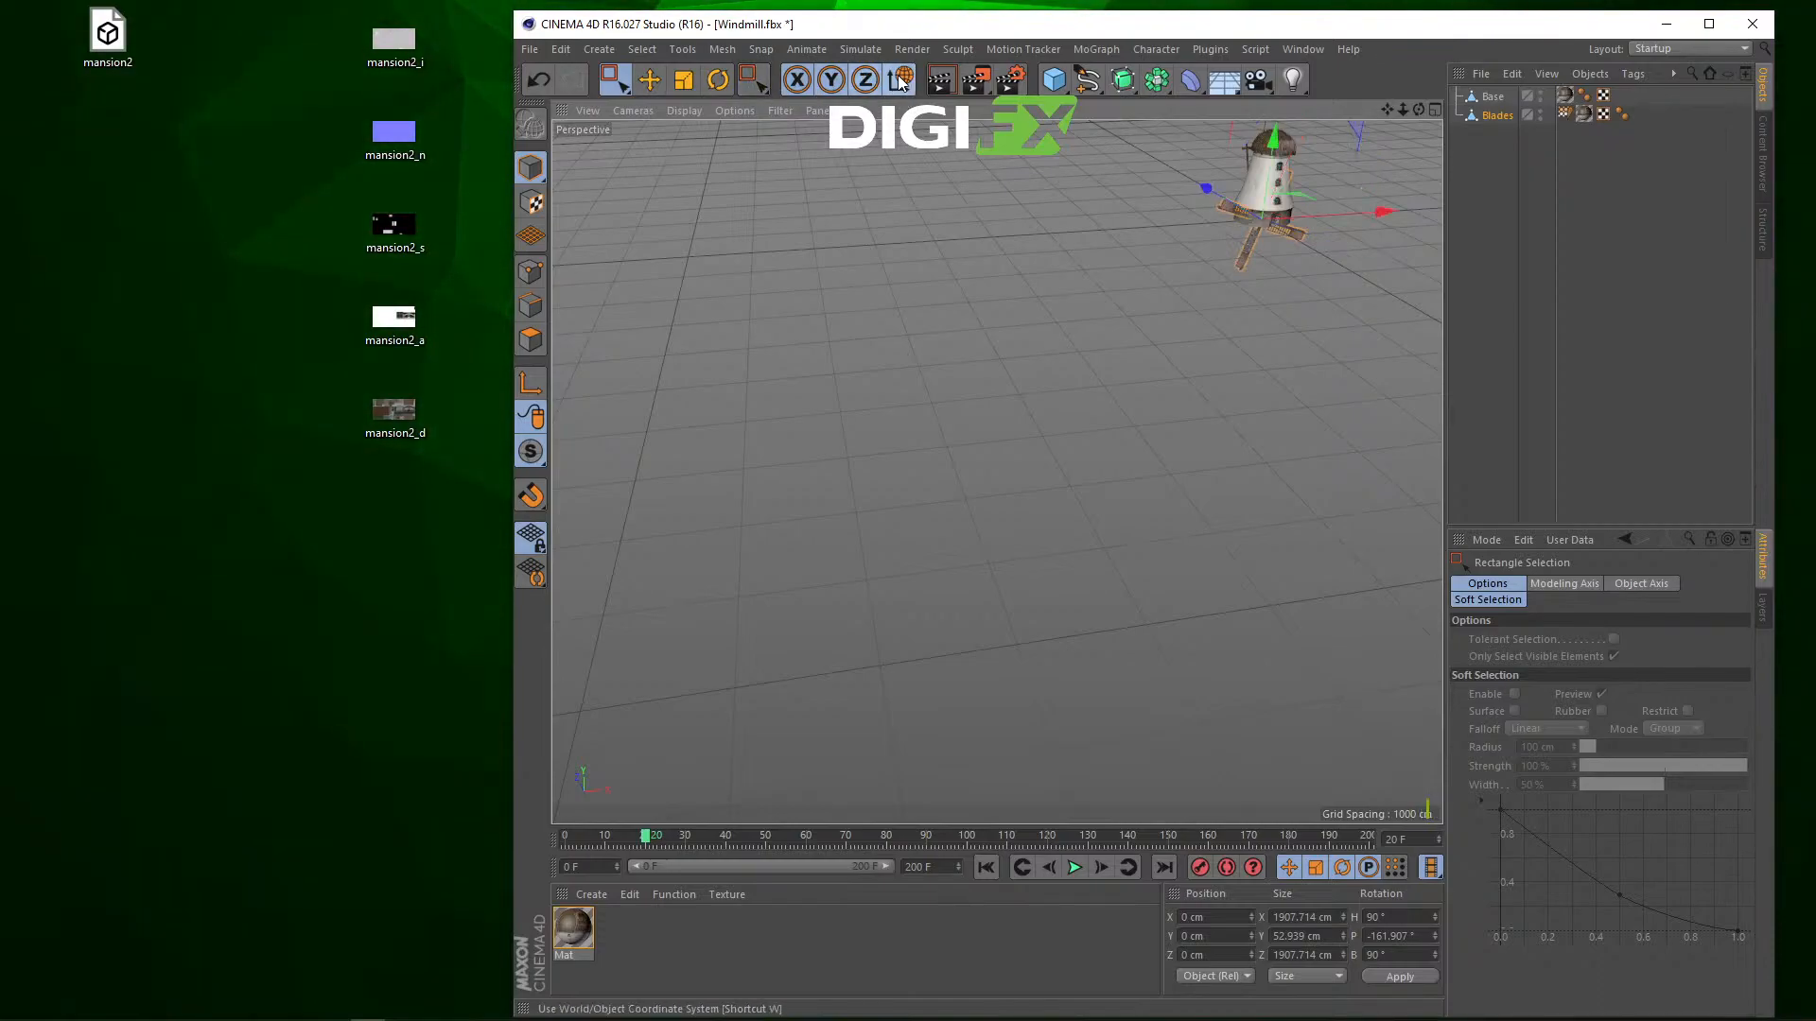
pyautogui.click(898, 83)
pyautogui.click(898, 83)
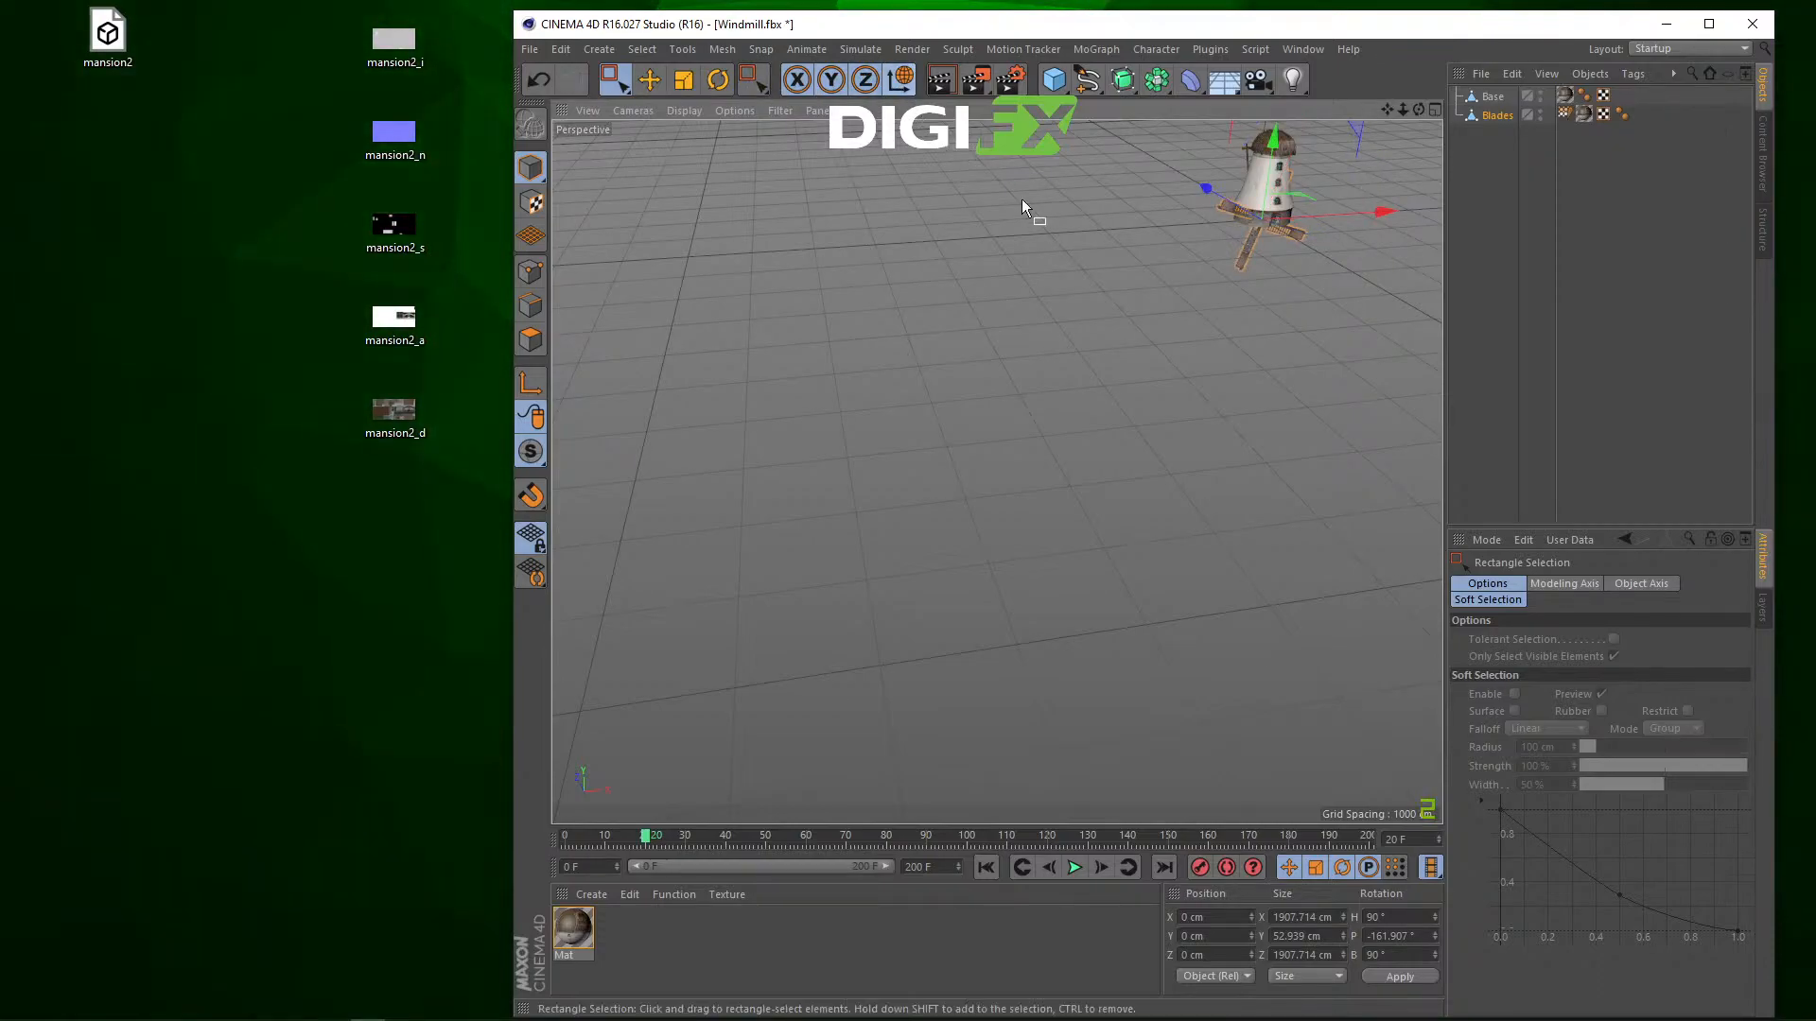
pyautogui.press('h')
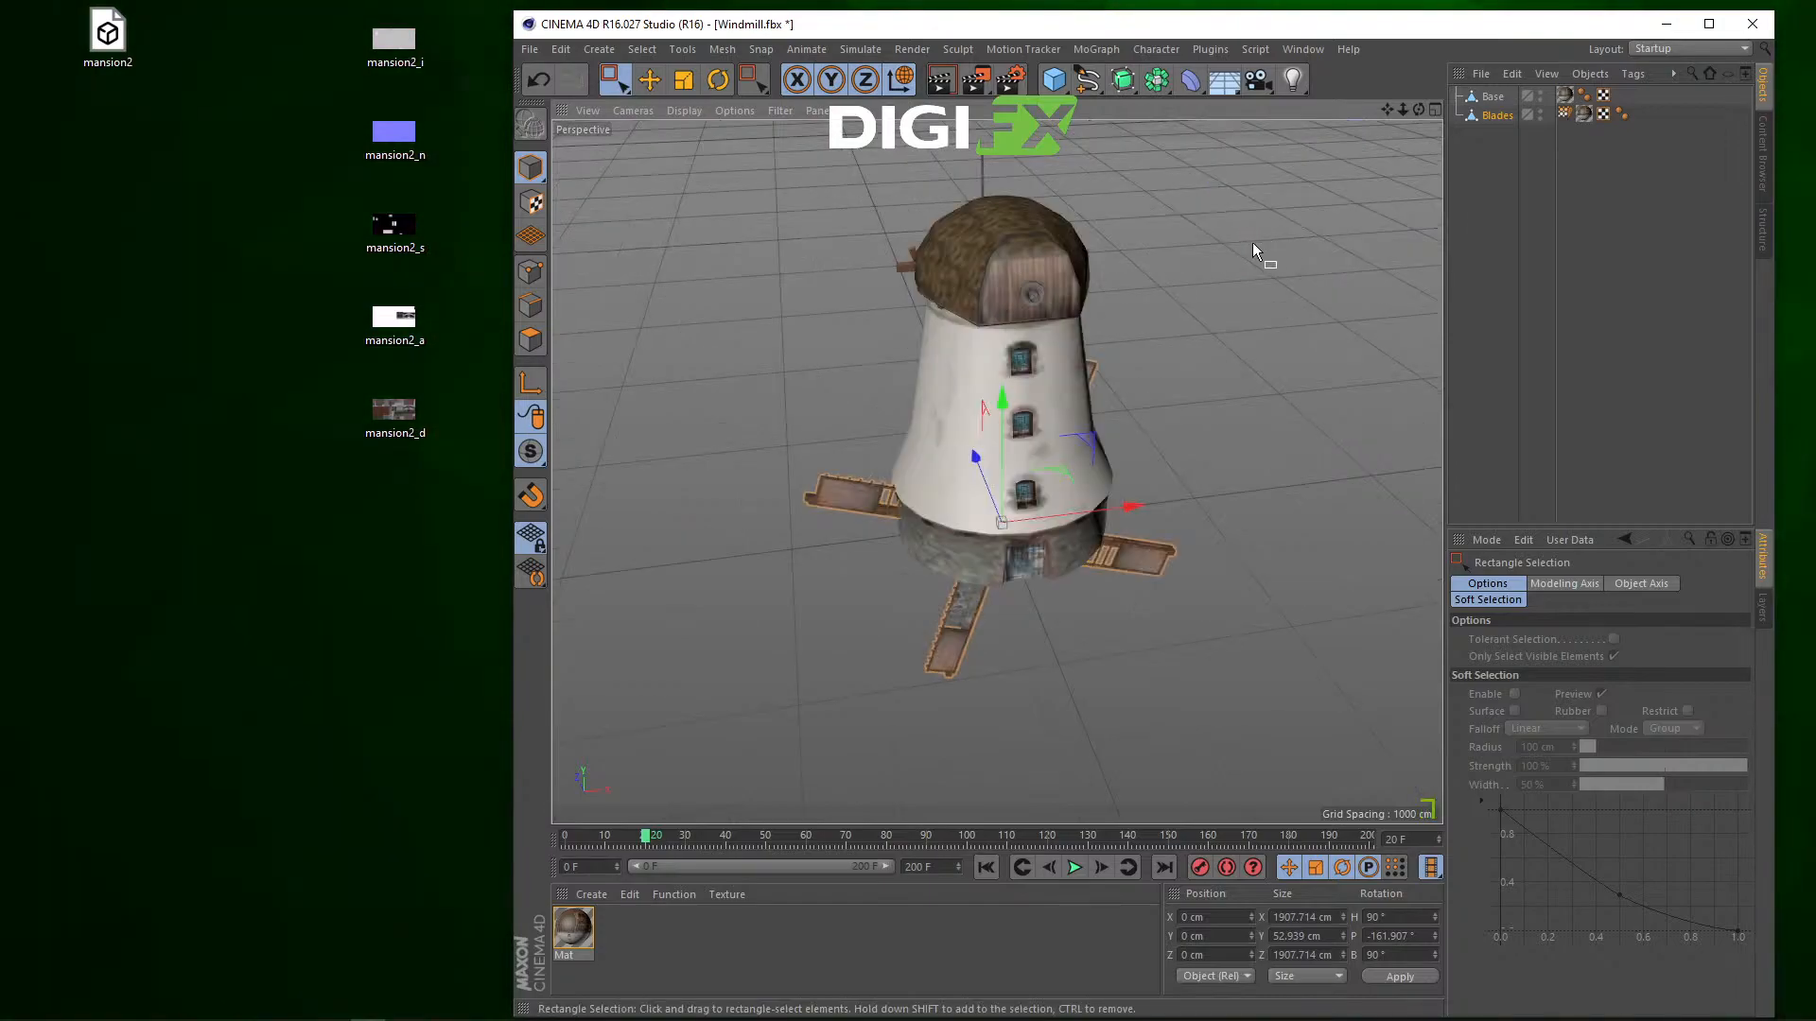
# Step: Try rotating the Blades with the Rotate tool around their pivot, undoing each test rotation
pyautogui.press('r')
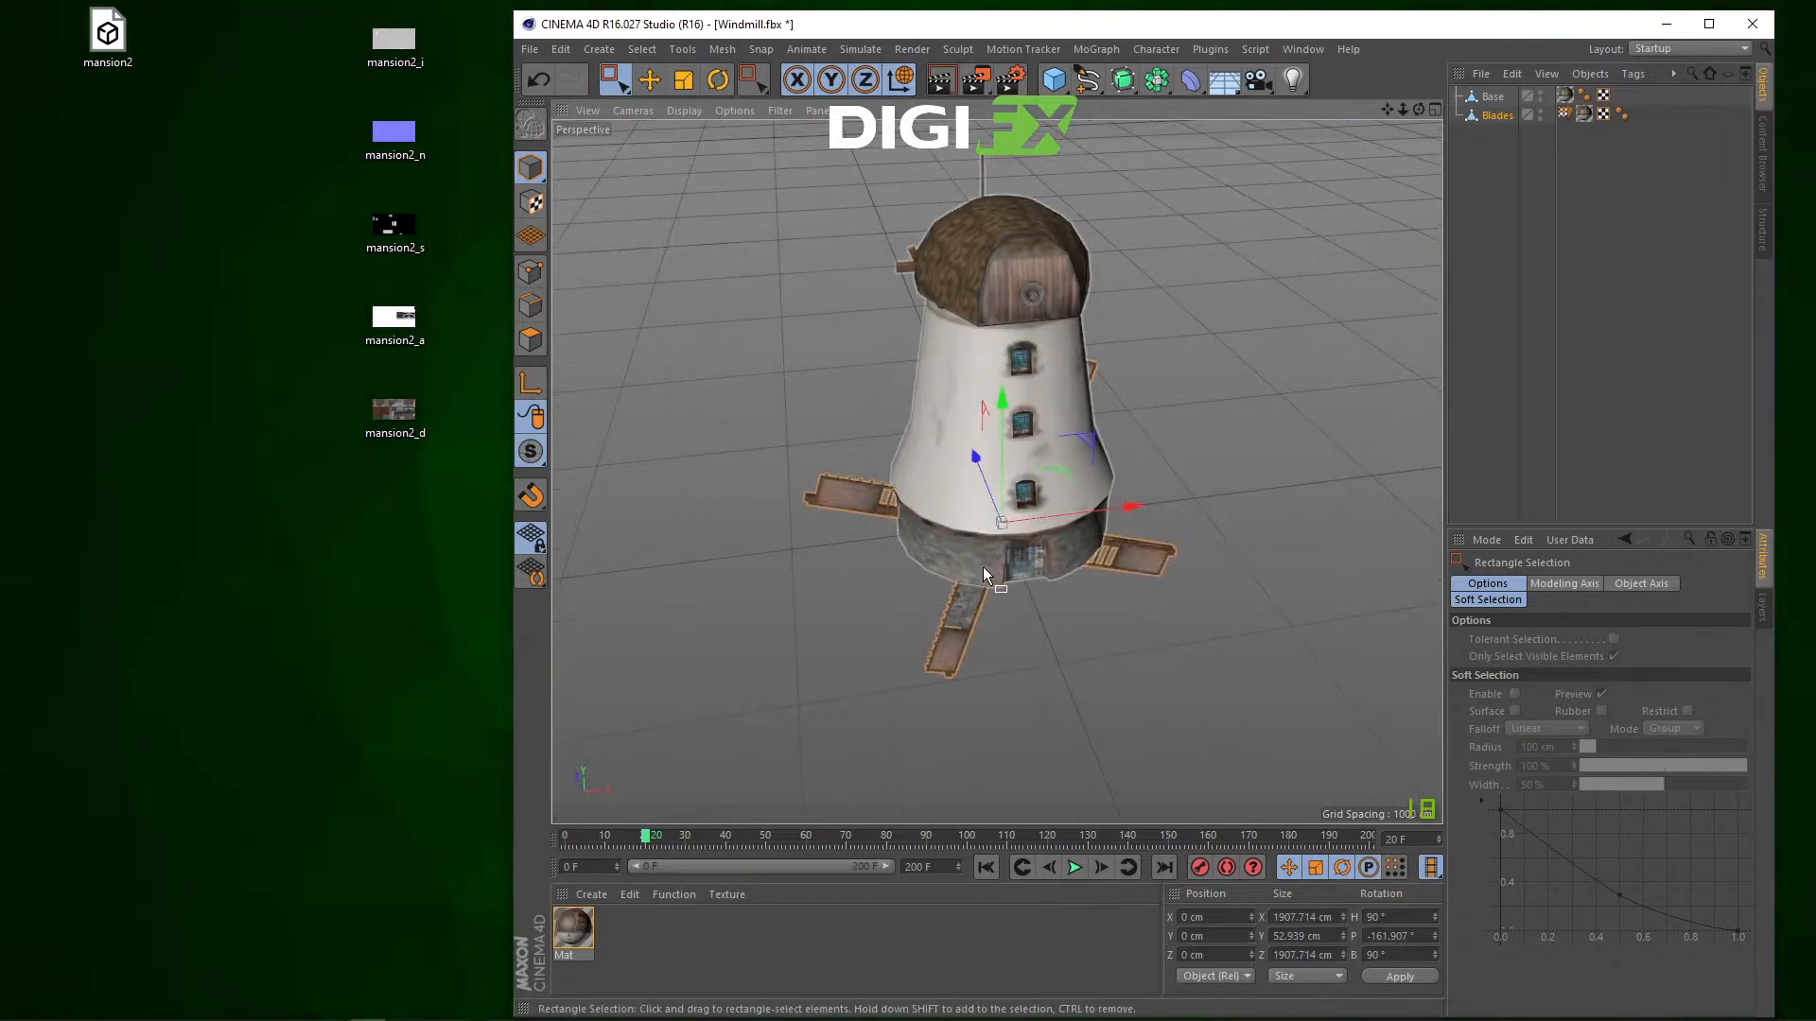
pyautogui.moveTo(970, 553); pyautogui.dragTo(1124, 560)
pyautogui.hotkey('ctrl', 'z')
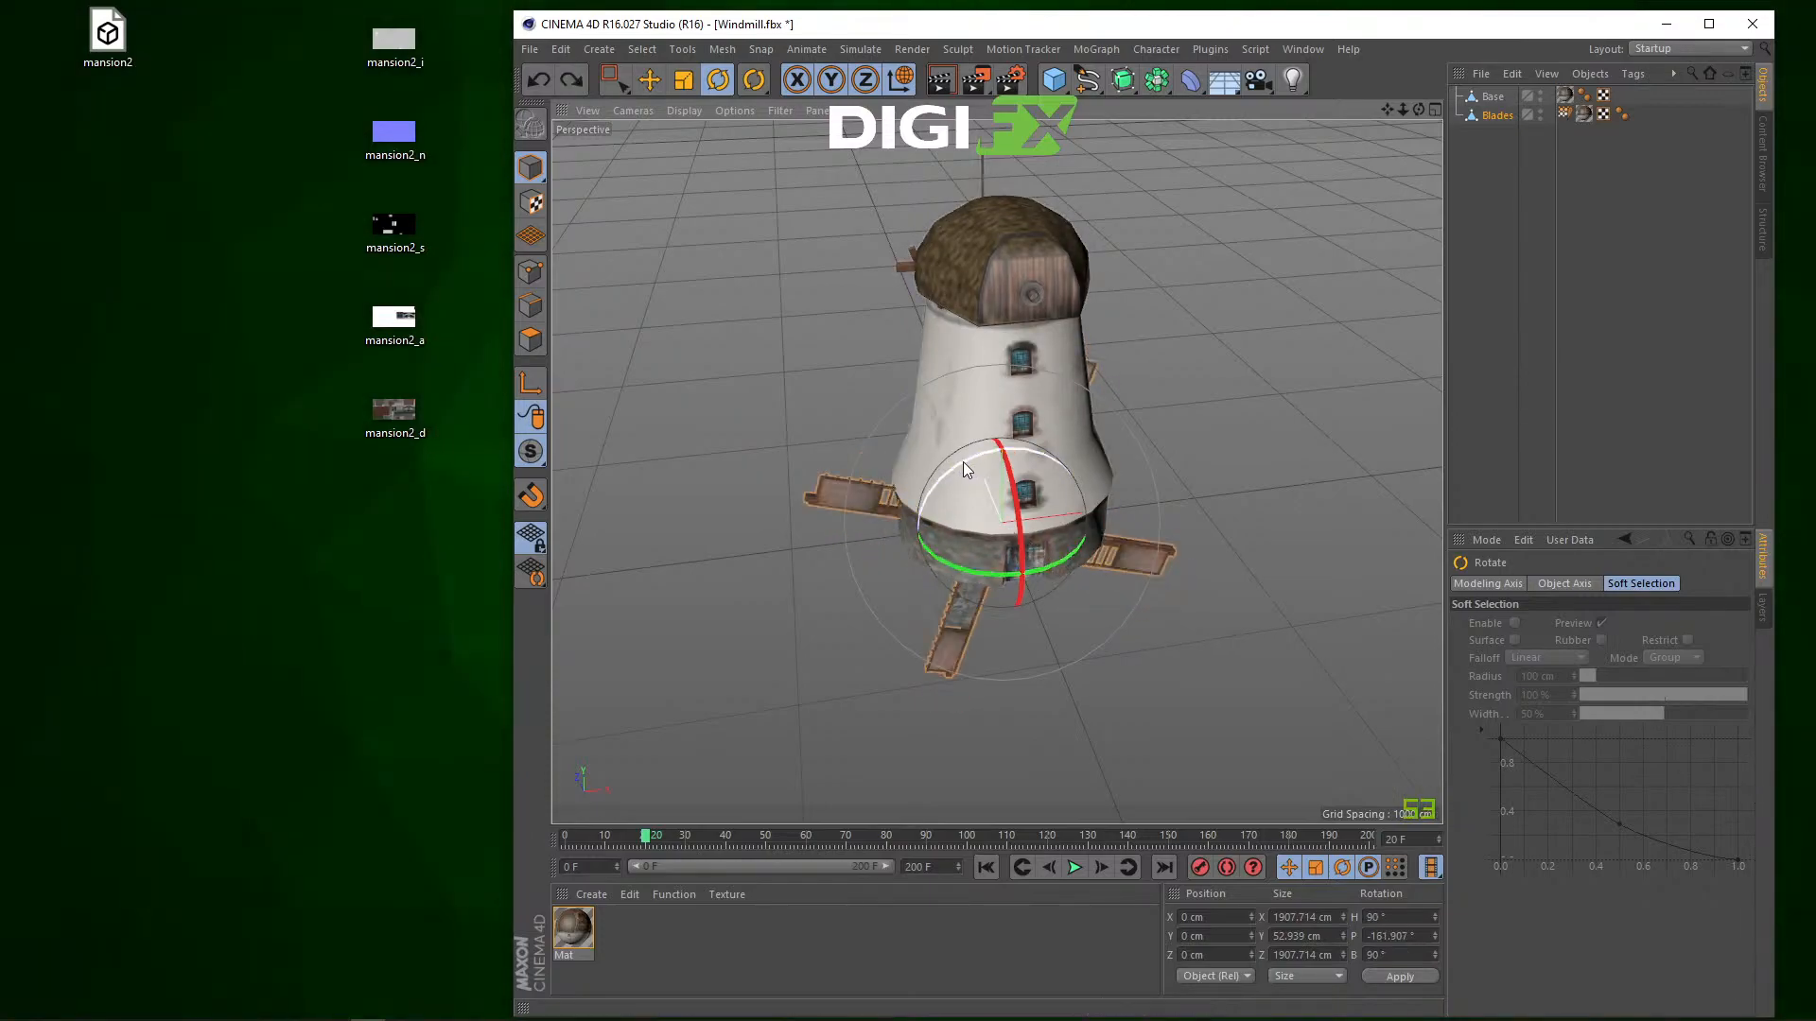
pyautogui.moveTo(963, 462); pyautogui.dragTo(1025, 775)
pyautogui.hotkey('ctrl', 'z')
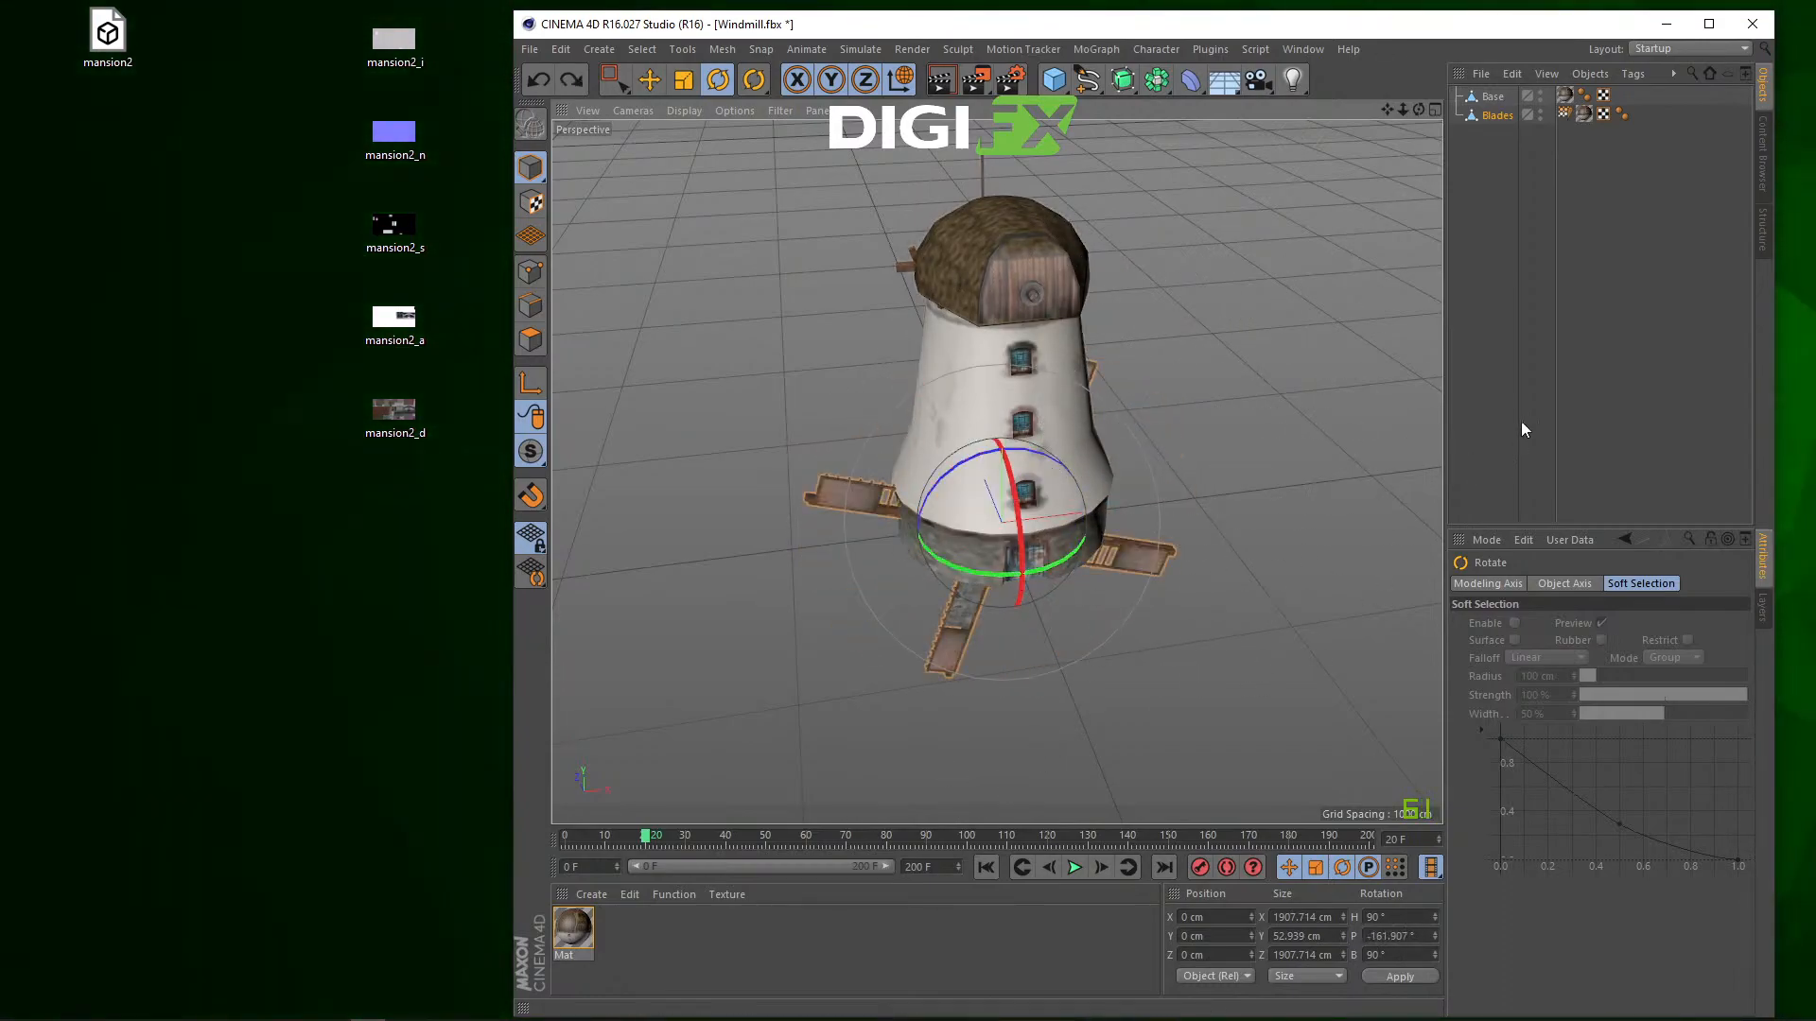
# Step: Check the coordinates of Base and Blades together, followed by those of the Blades alone
pyautogui.click(1515, 388)
pyautogui.click(1494, 98)
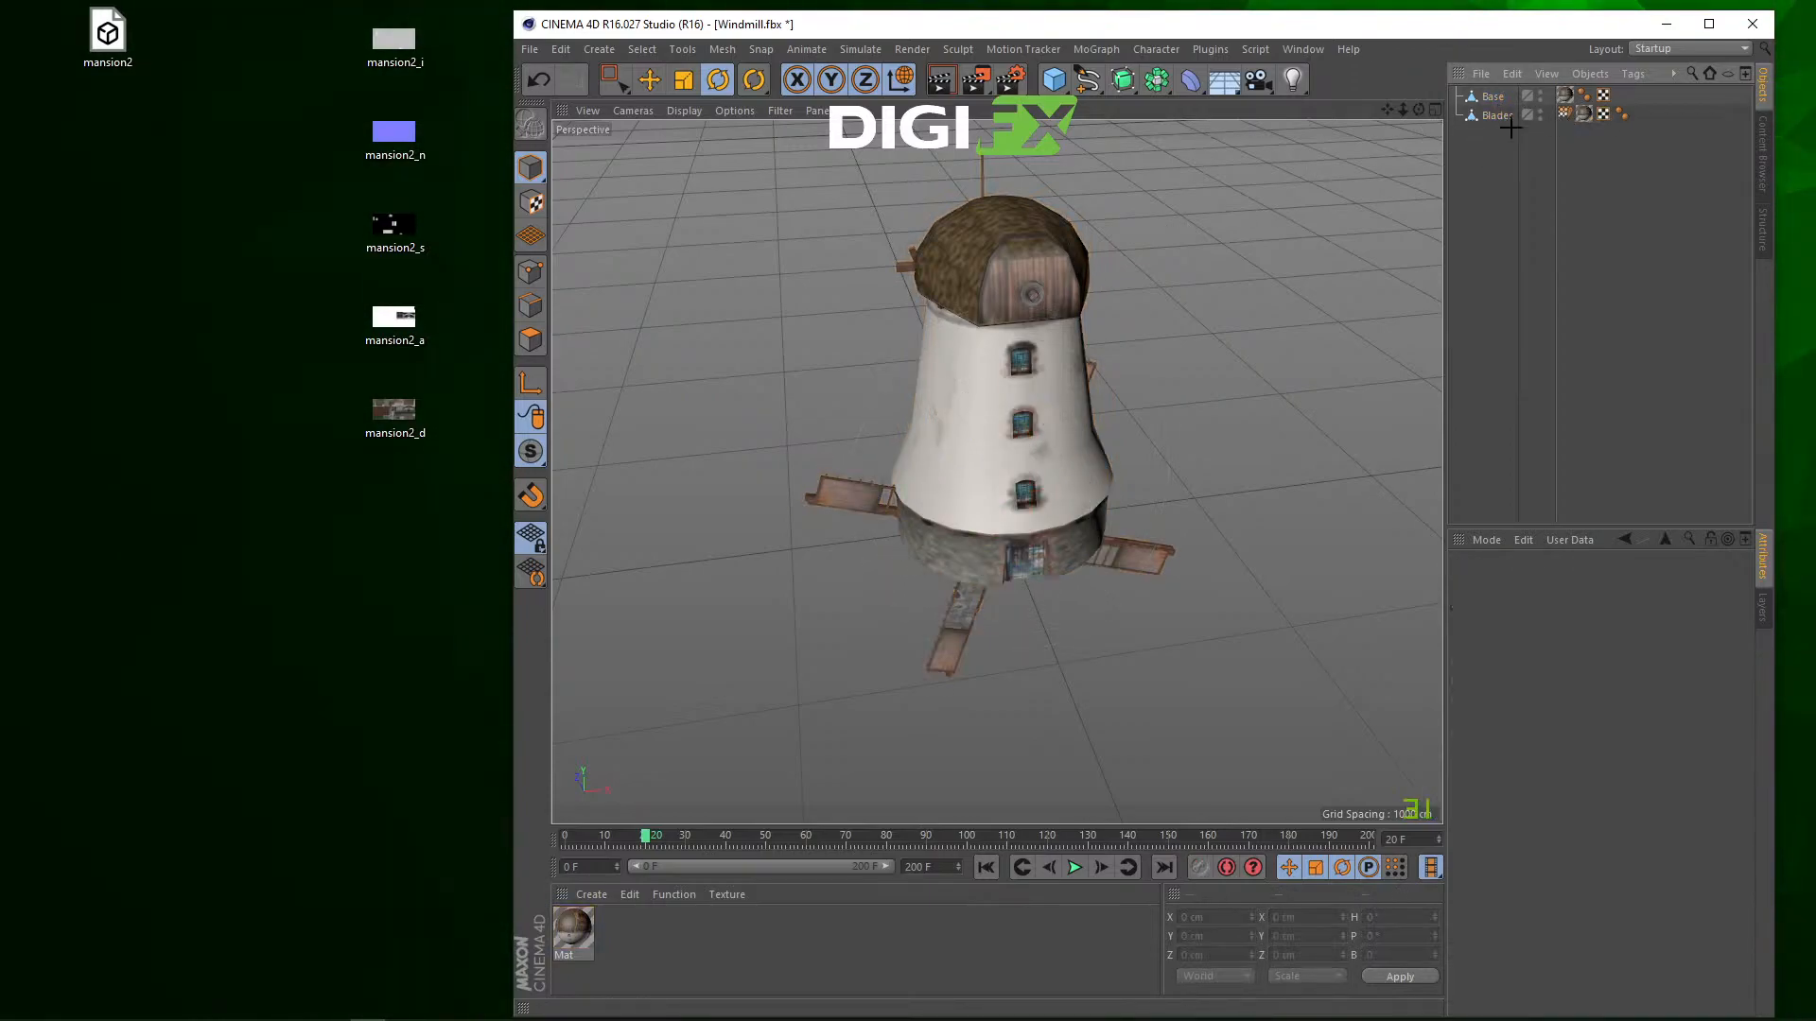
pyautogui.click(1497, 116)
pyautogui.keyDown('shift'); pyautogui.click(1493, 98); pyautogui.keyUp('shift')
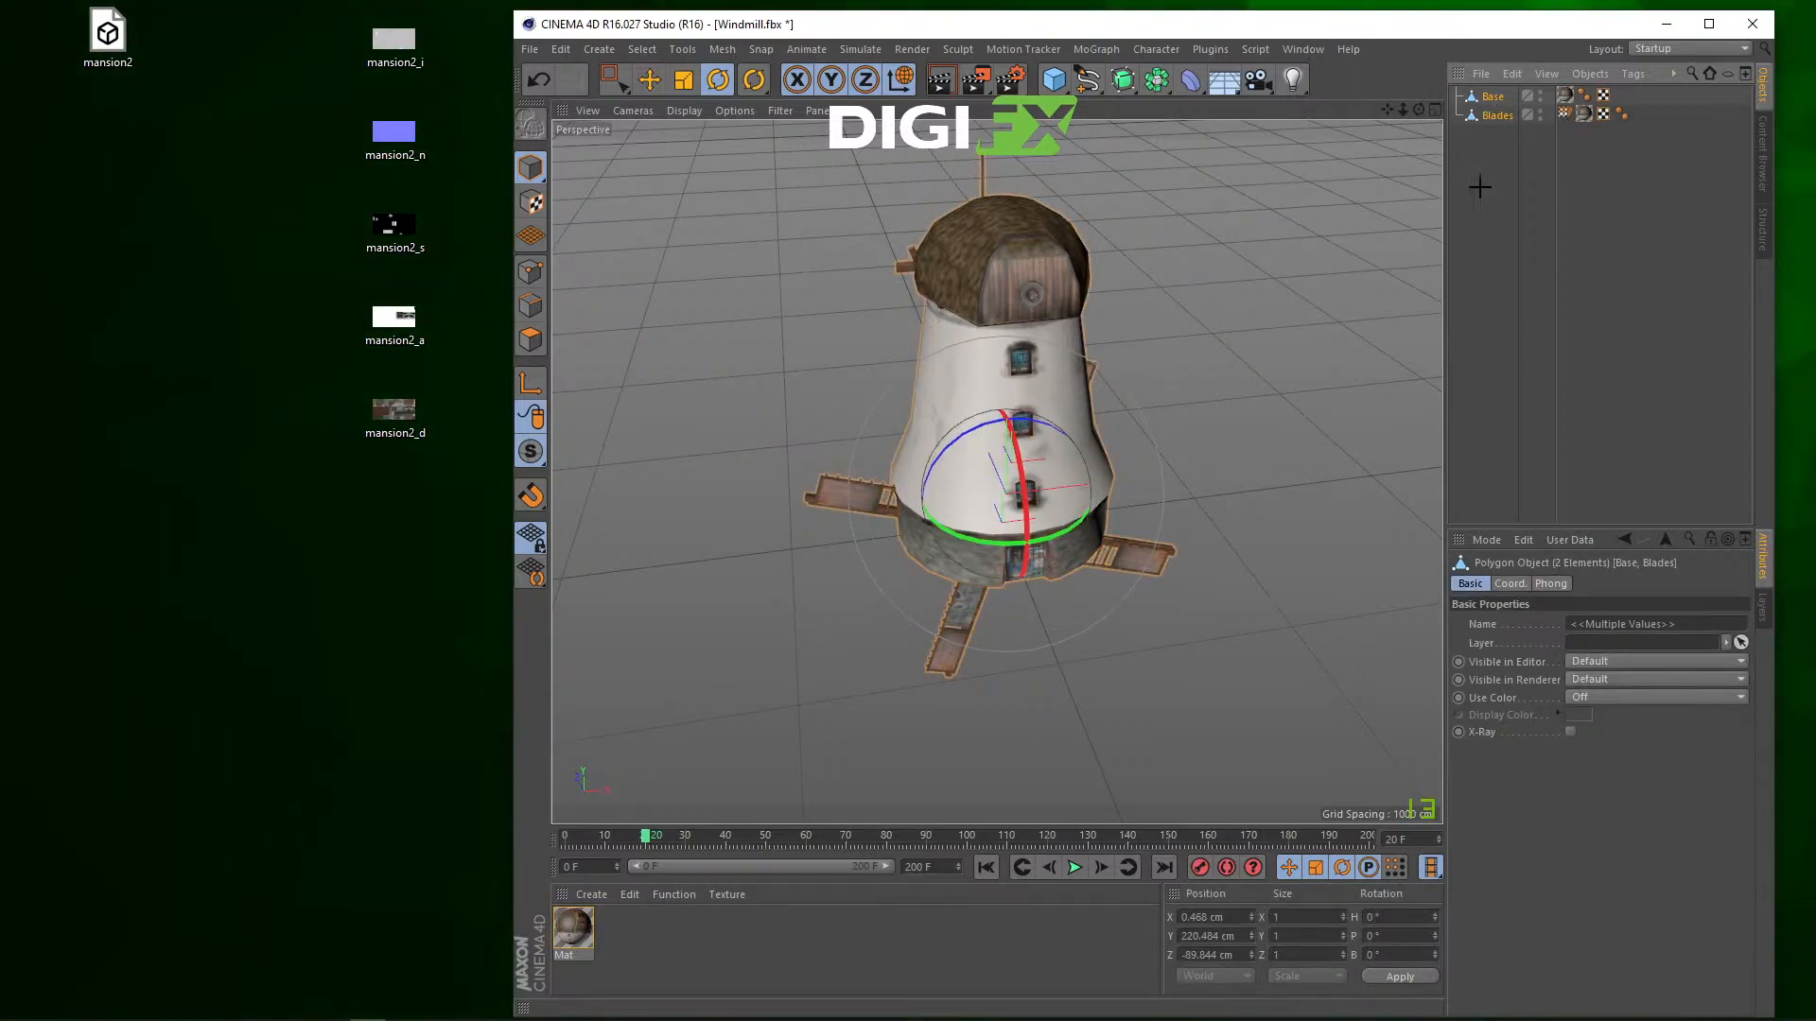
pyautogui.click(1499, 128)
pyautogui.click(1497, 115)
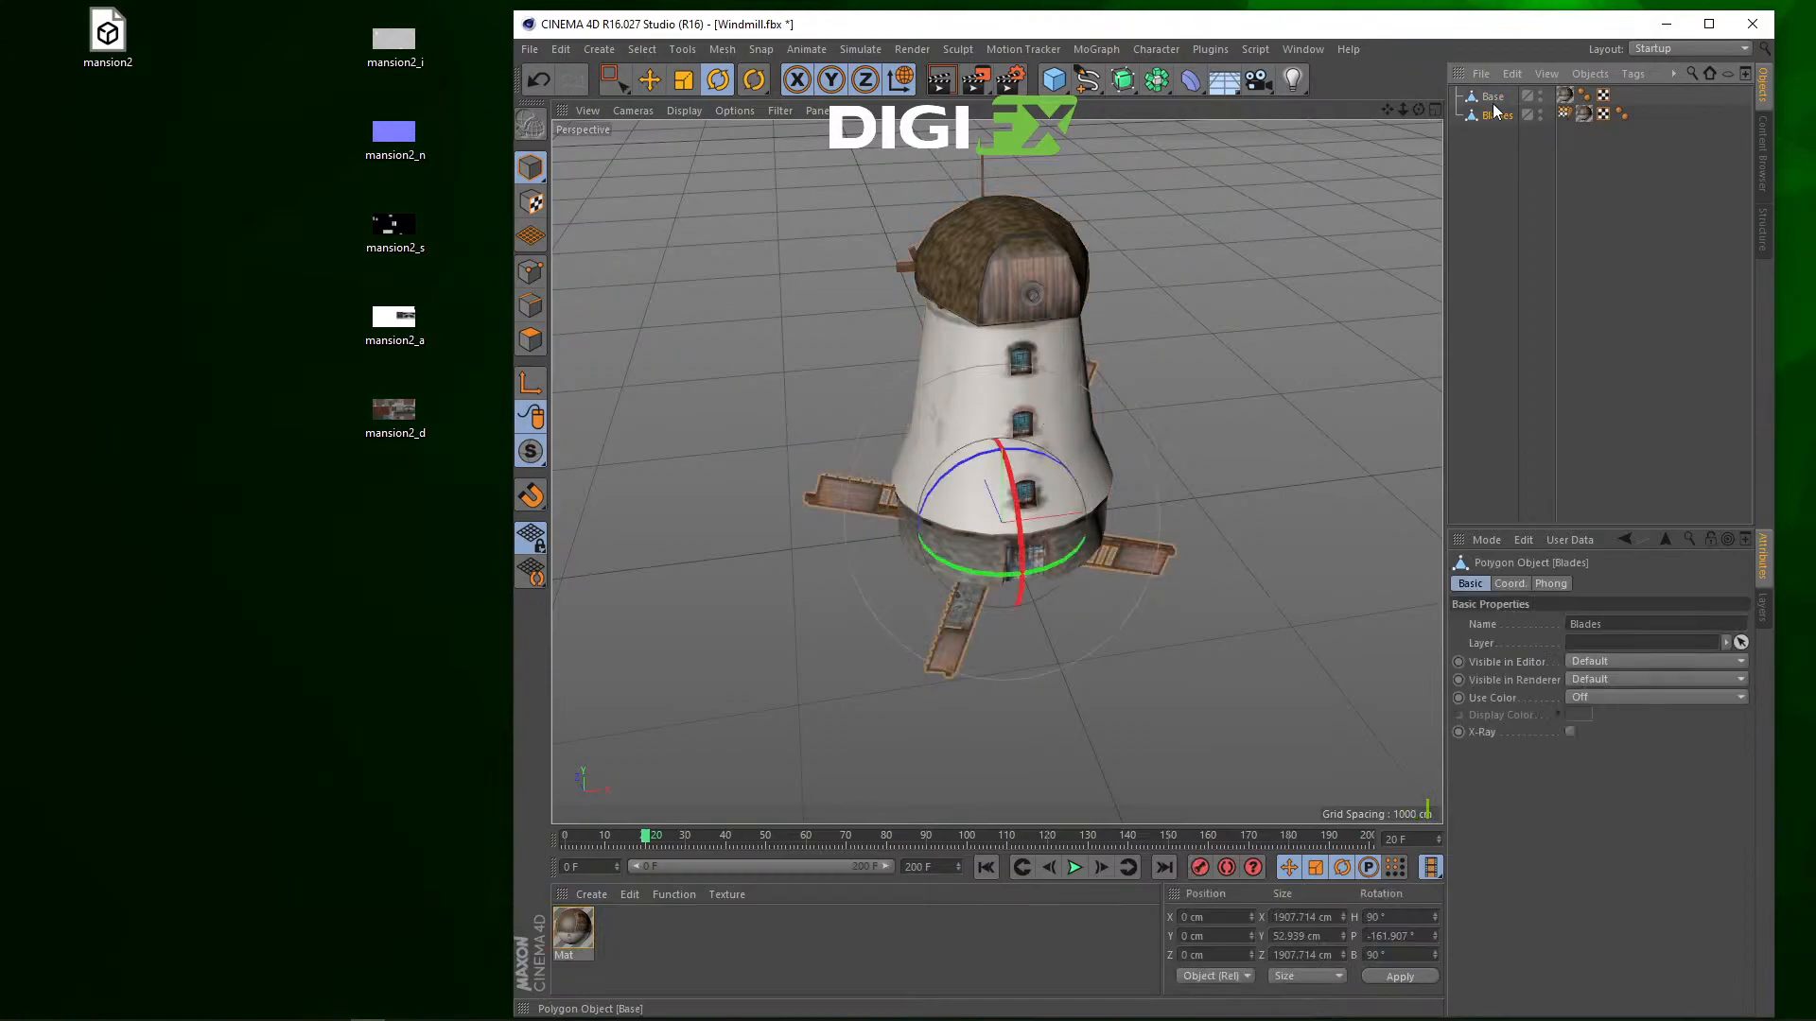
pyautogui.click(528, 49)
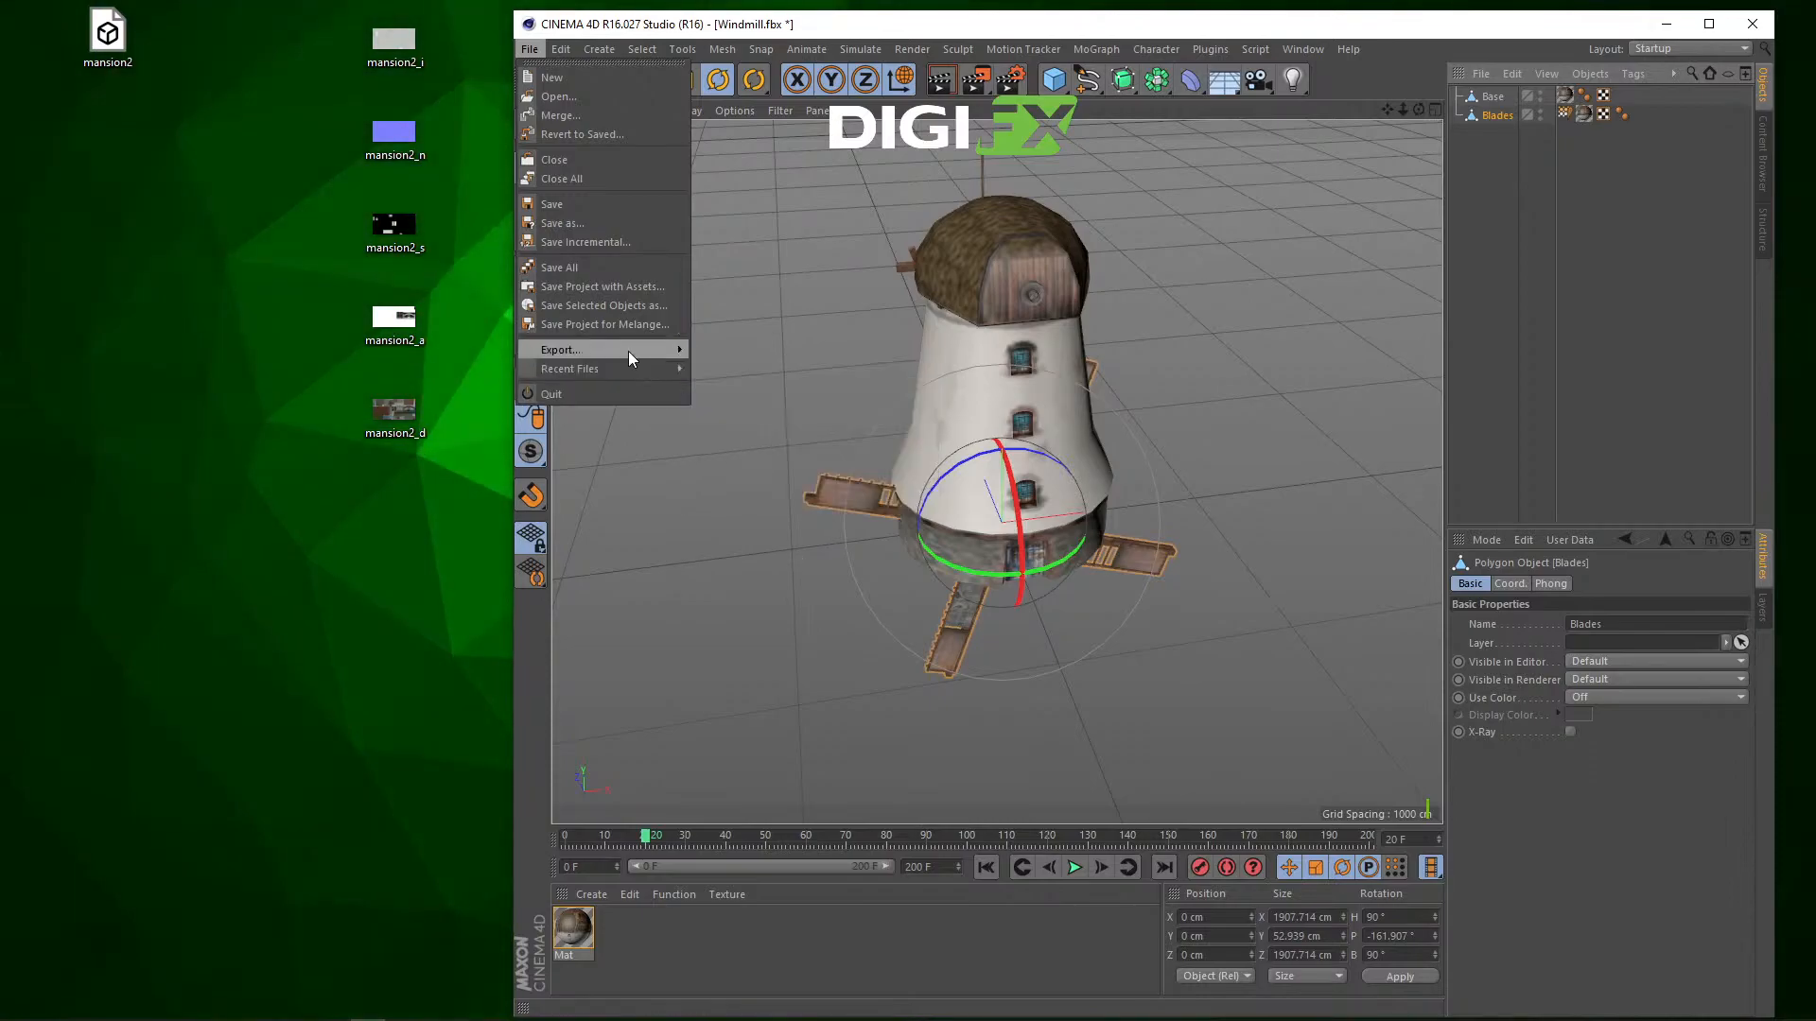
pyautogui.moveTo(628, 350)
pyautogui.click(723, 451)
pyautogui.click(706, 474)
pyautogui.click(681, 495)
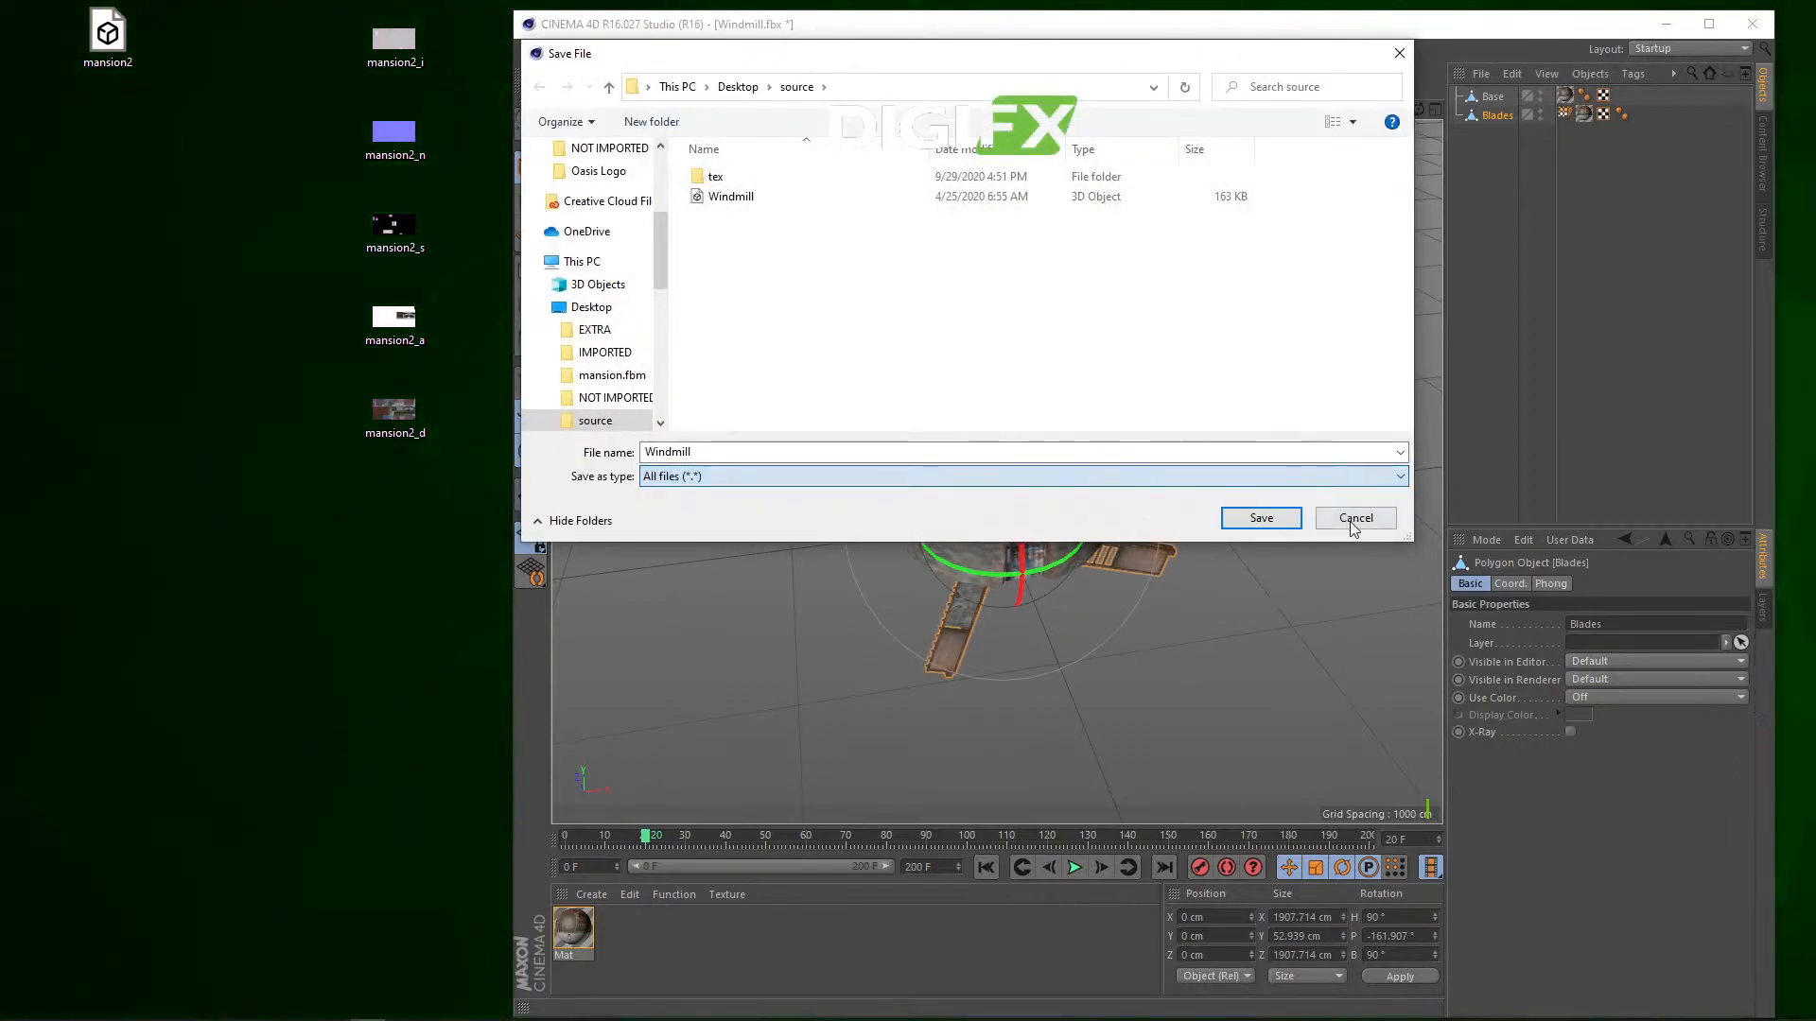
pyautogui.click(1259, 518)
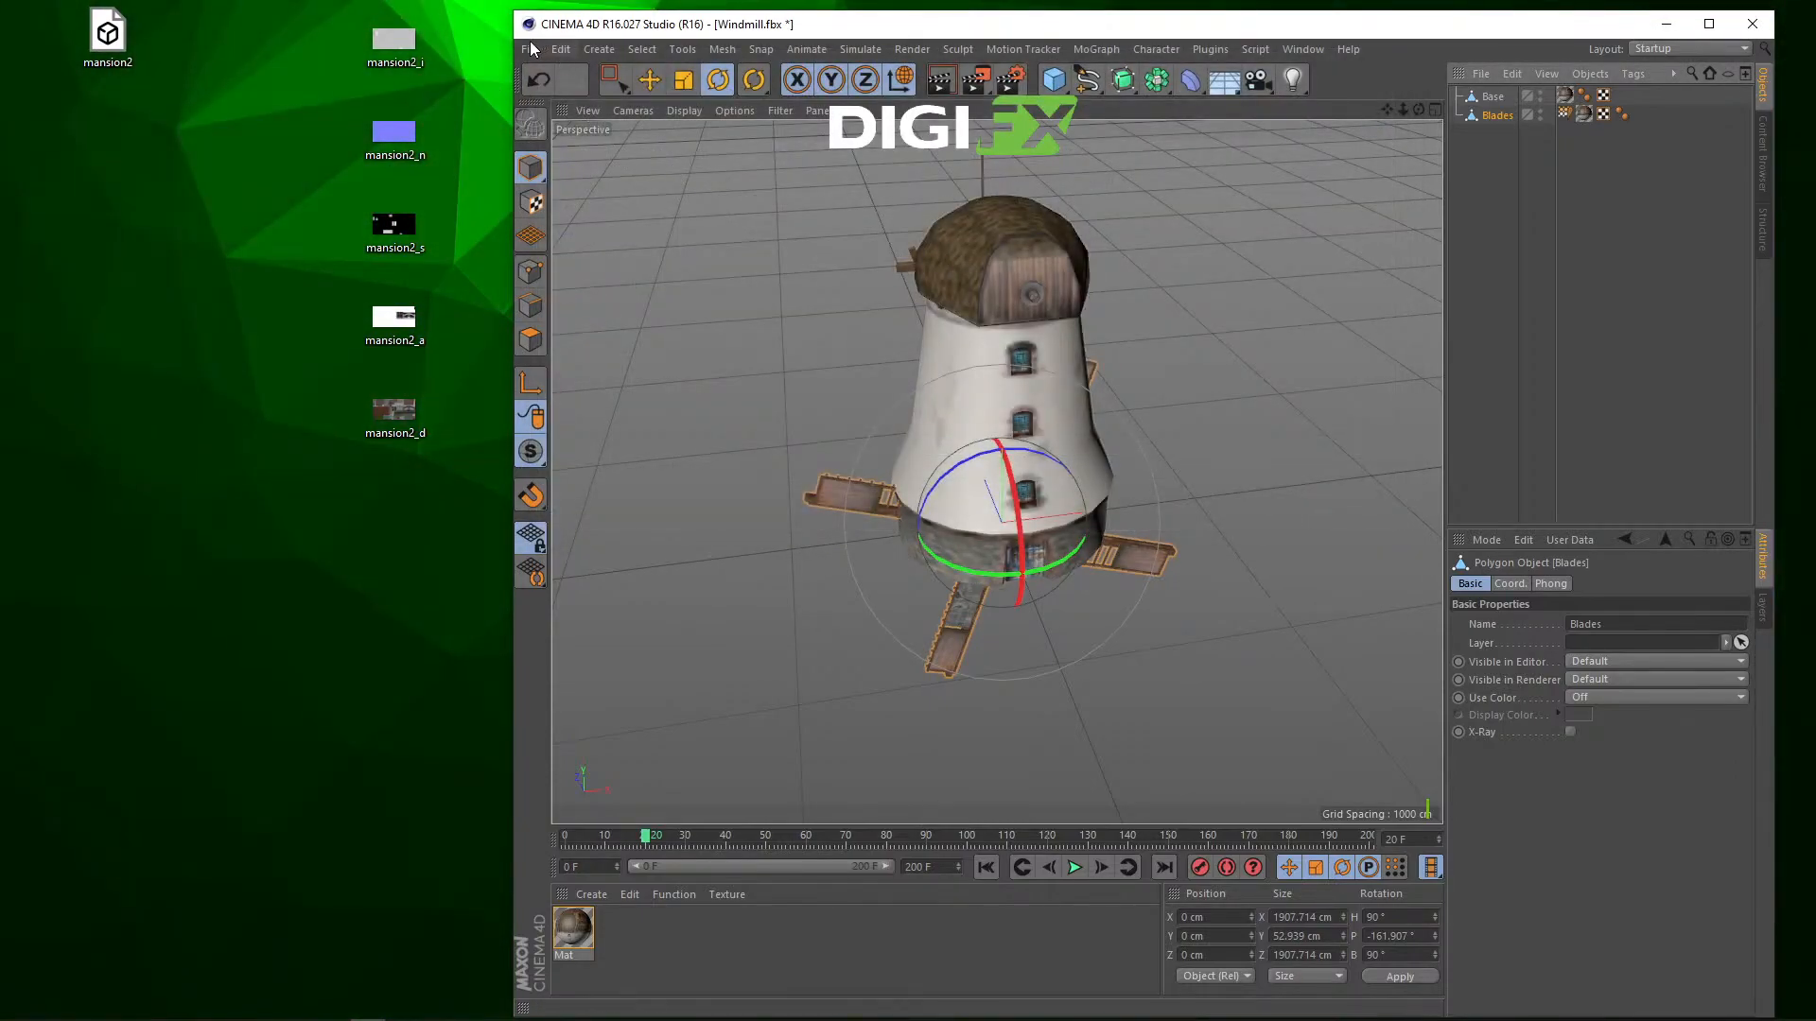
# Step: Export the scene as an FBX file named Windmill_ to the Desktop, using FBX version 7.4 (2014) with textures embedded
pyautogui.click(531, 50)
pyautogui.moveTo(611, 349)
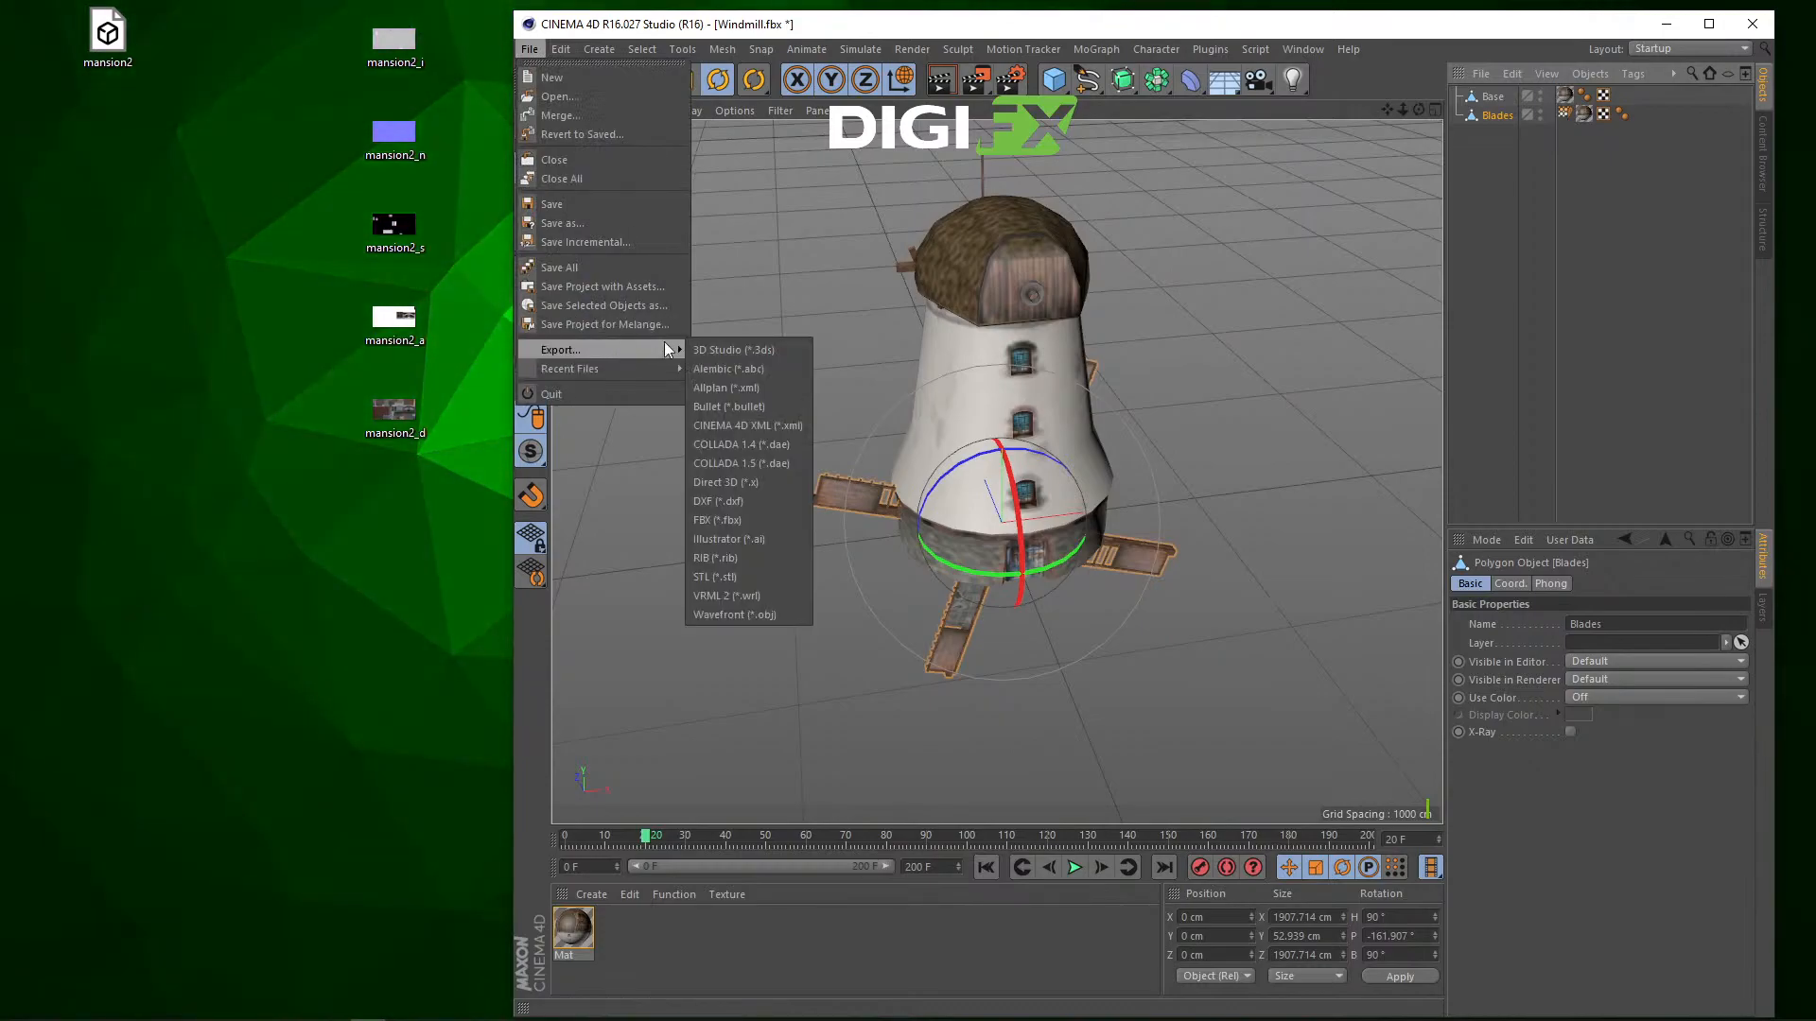
pyautogui.click(719, 521)
pyautogui.click(753, 448)
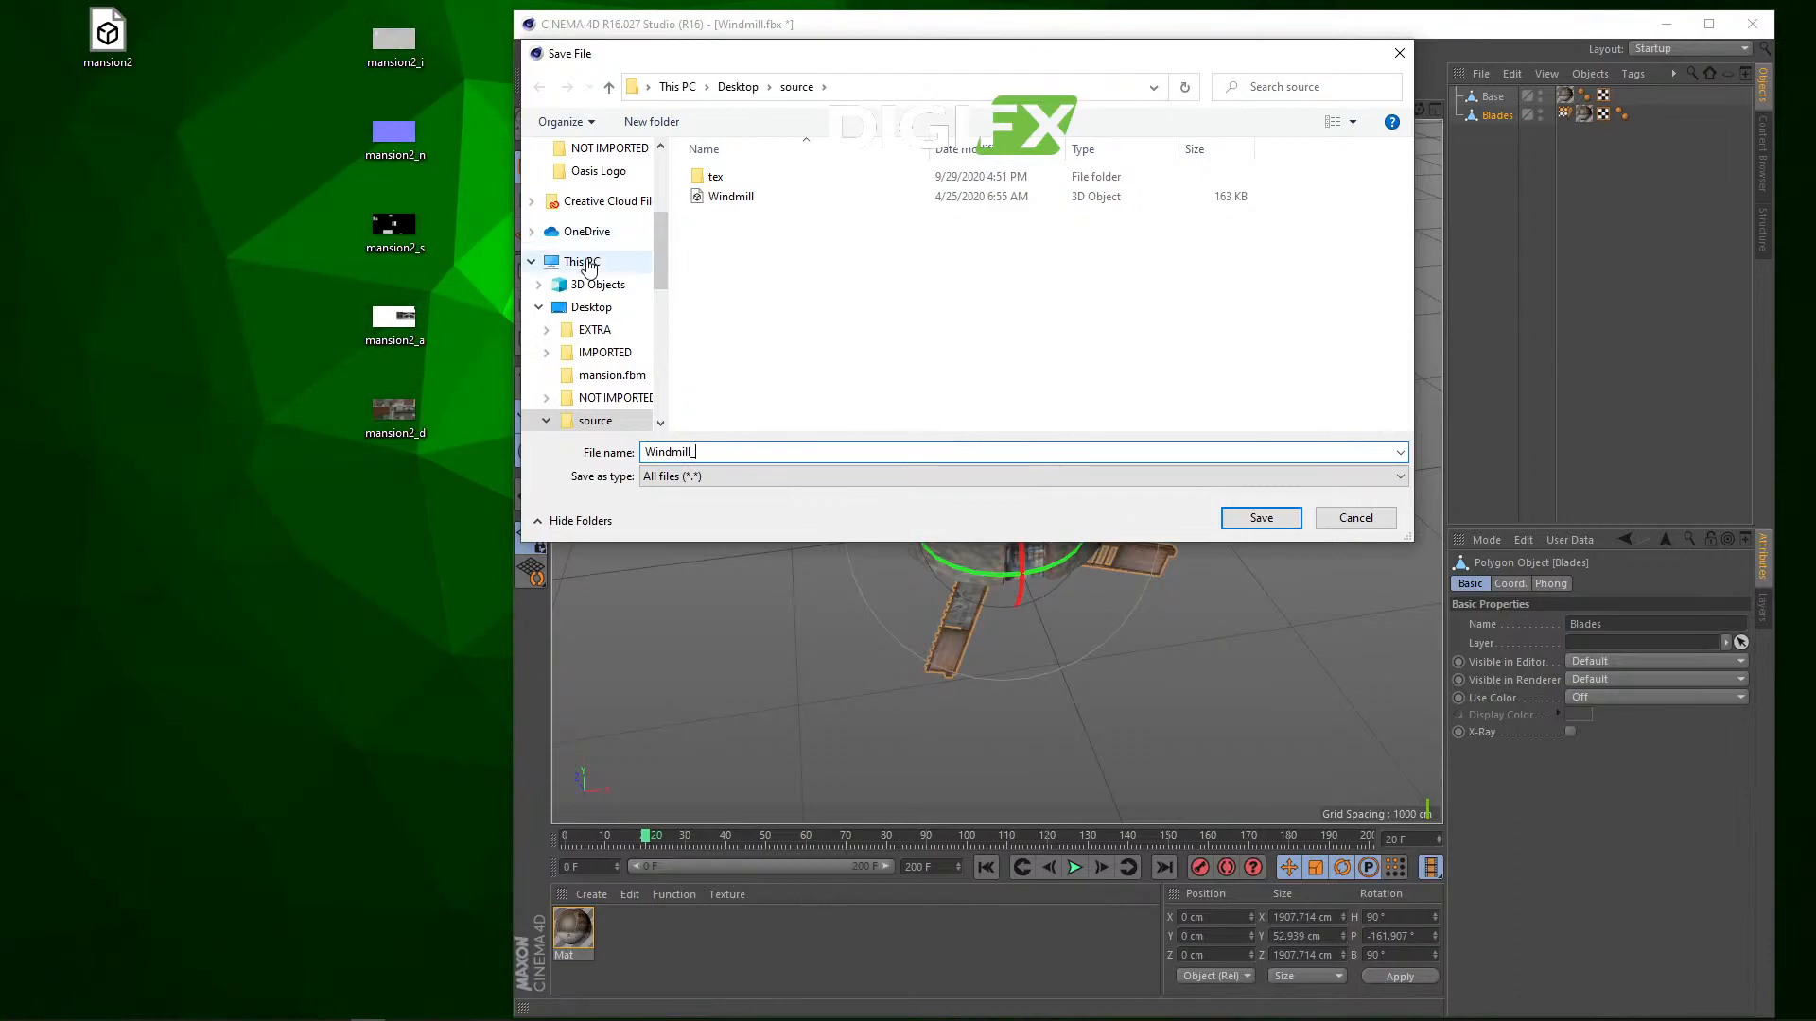
pyautogui.click(591, 306)
pyautogui.write('_')
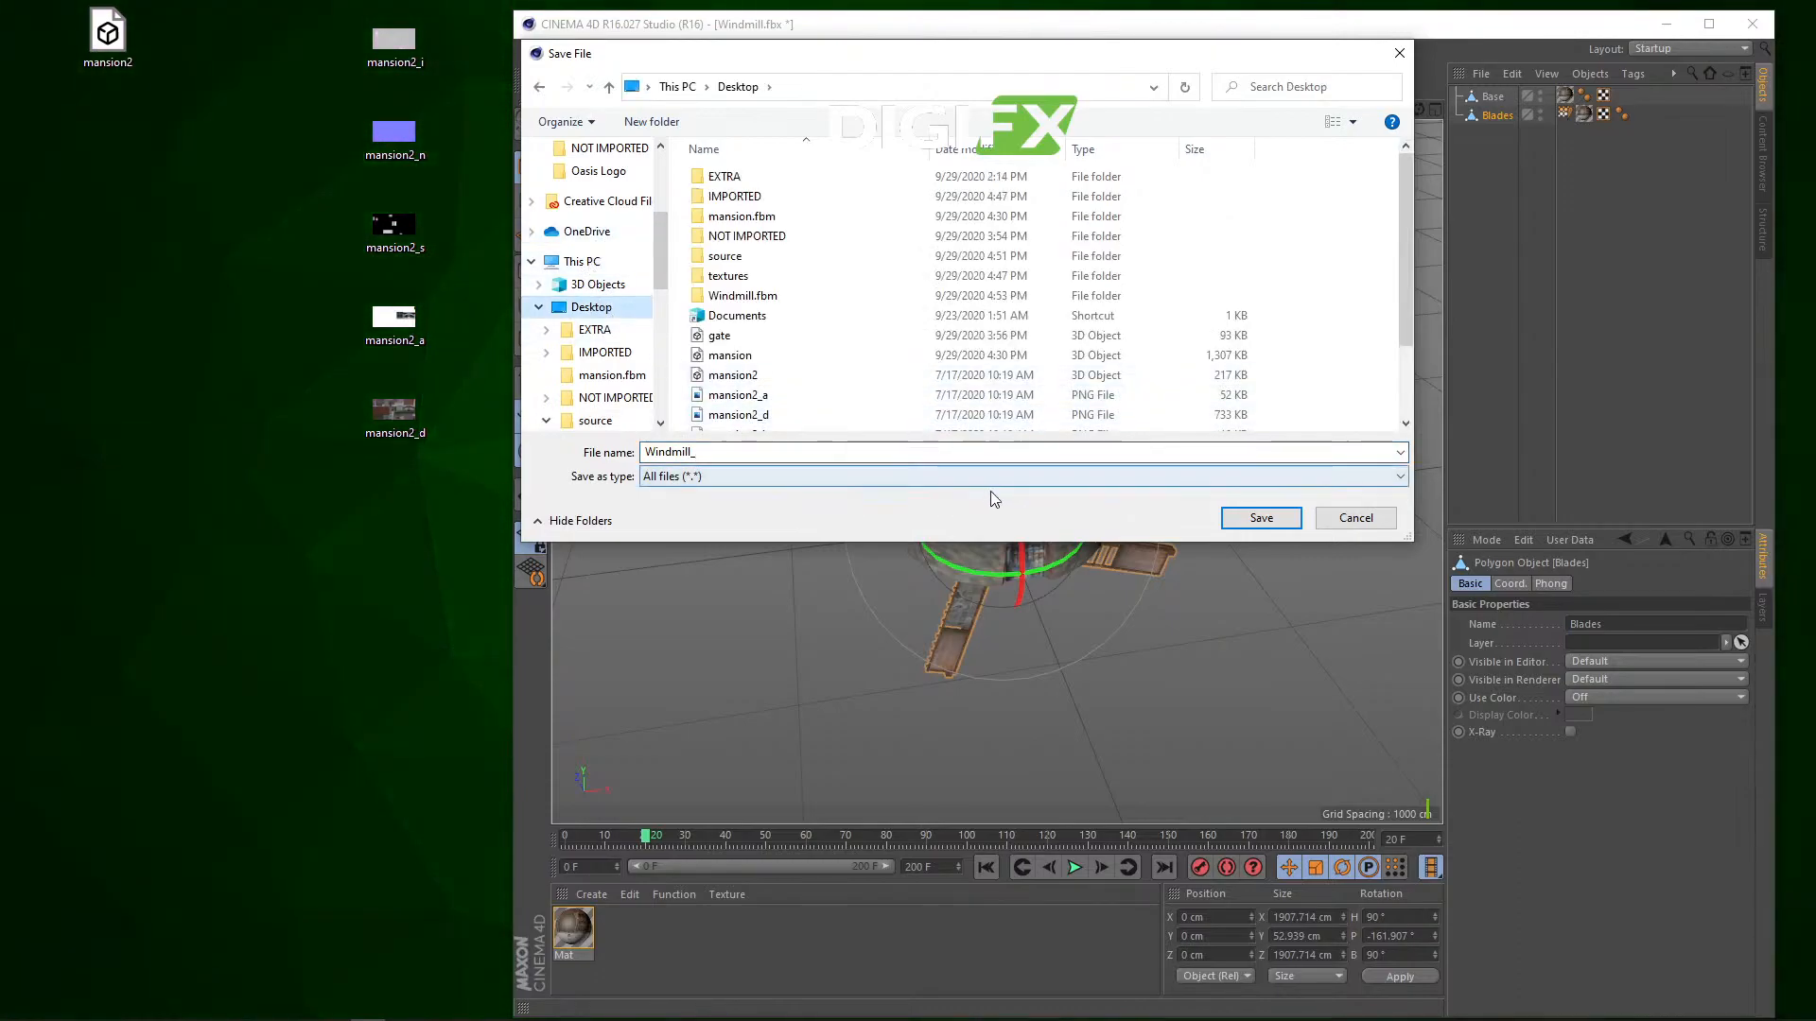
pyautogui.click(1261, 517)
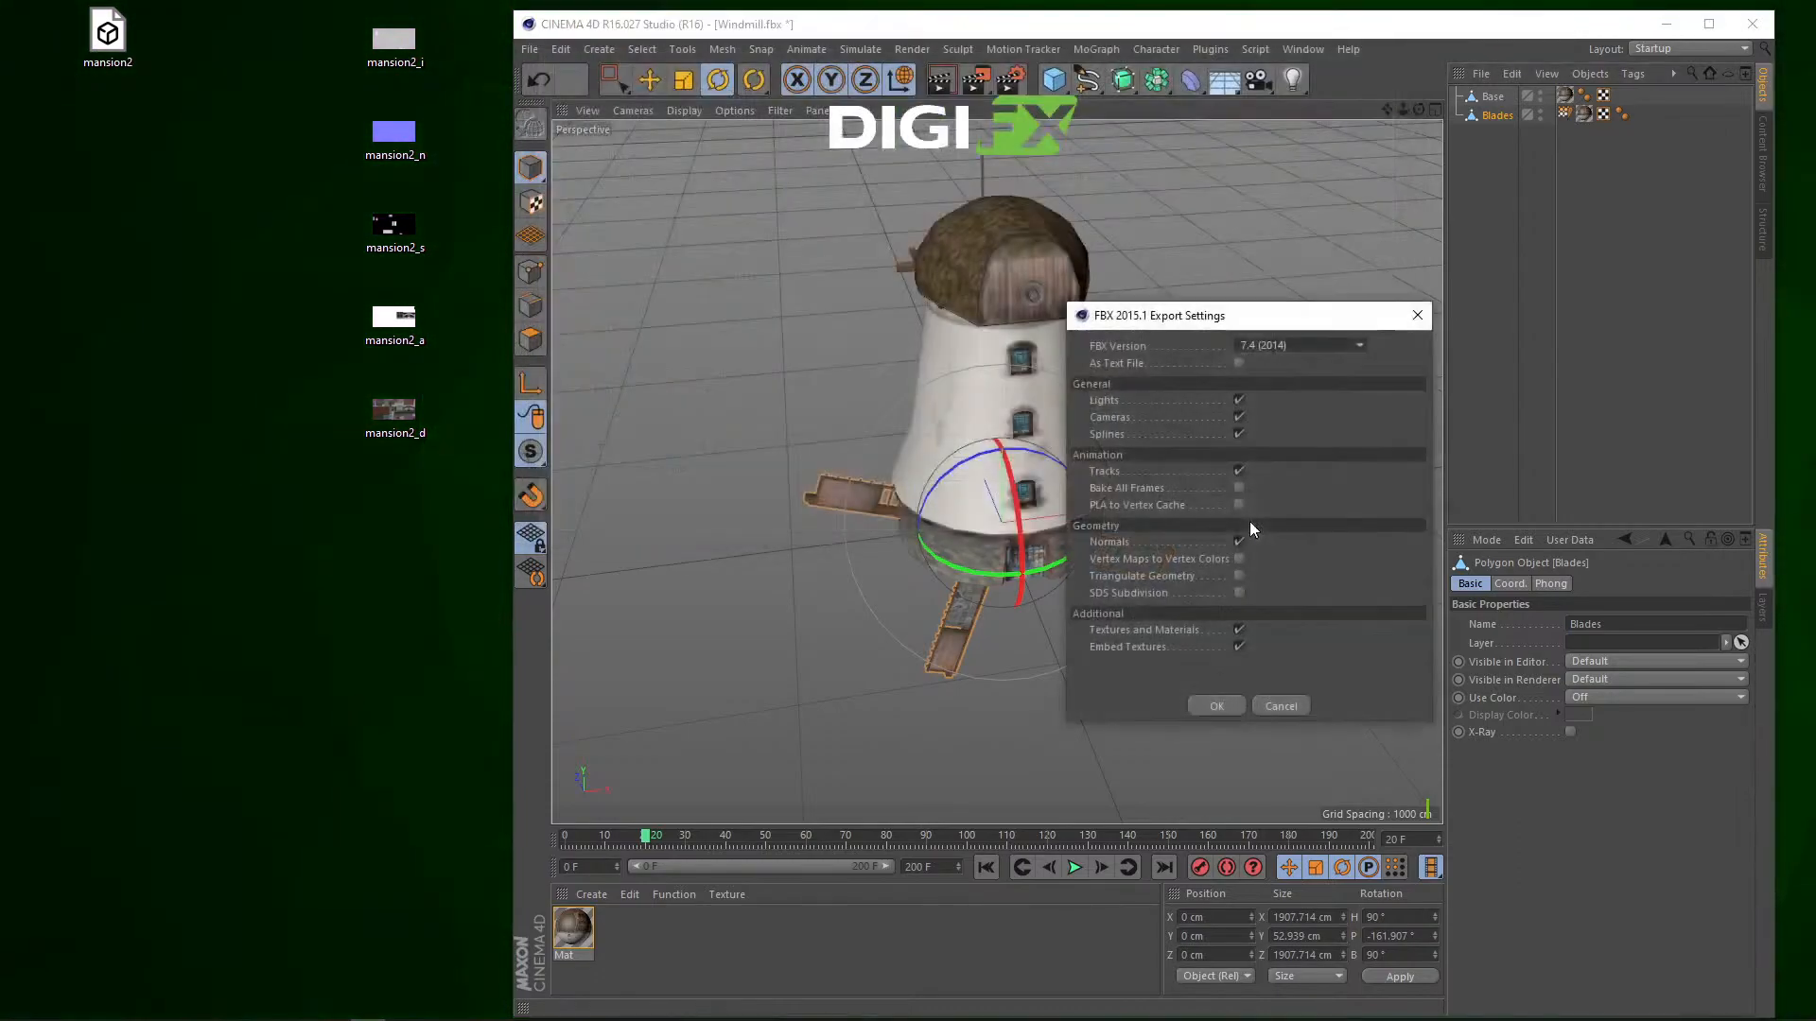
pyautogui.click(1224, 710)
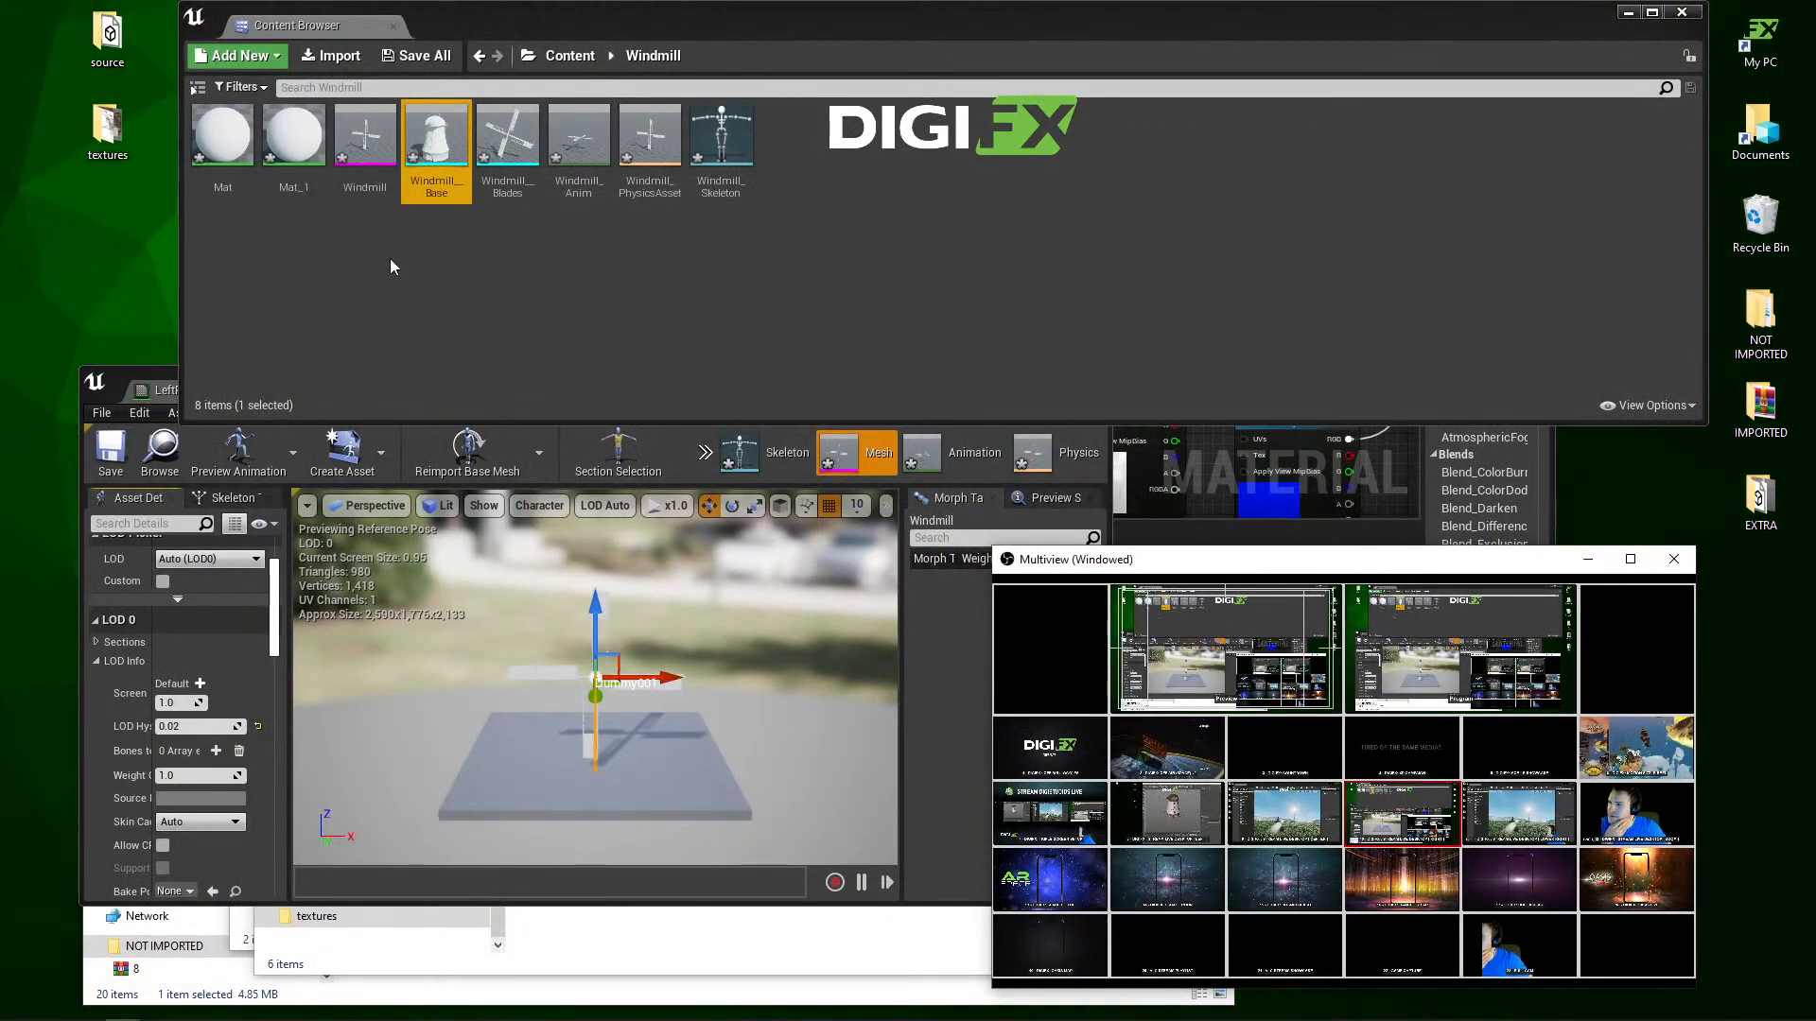
# Step: Place the Windmill__Base and Windmill__Blades static meshes from the Windmill folder into the level
pyautogui.click(455, 263)
pyautogui.click(436, 159)
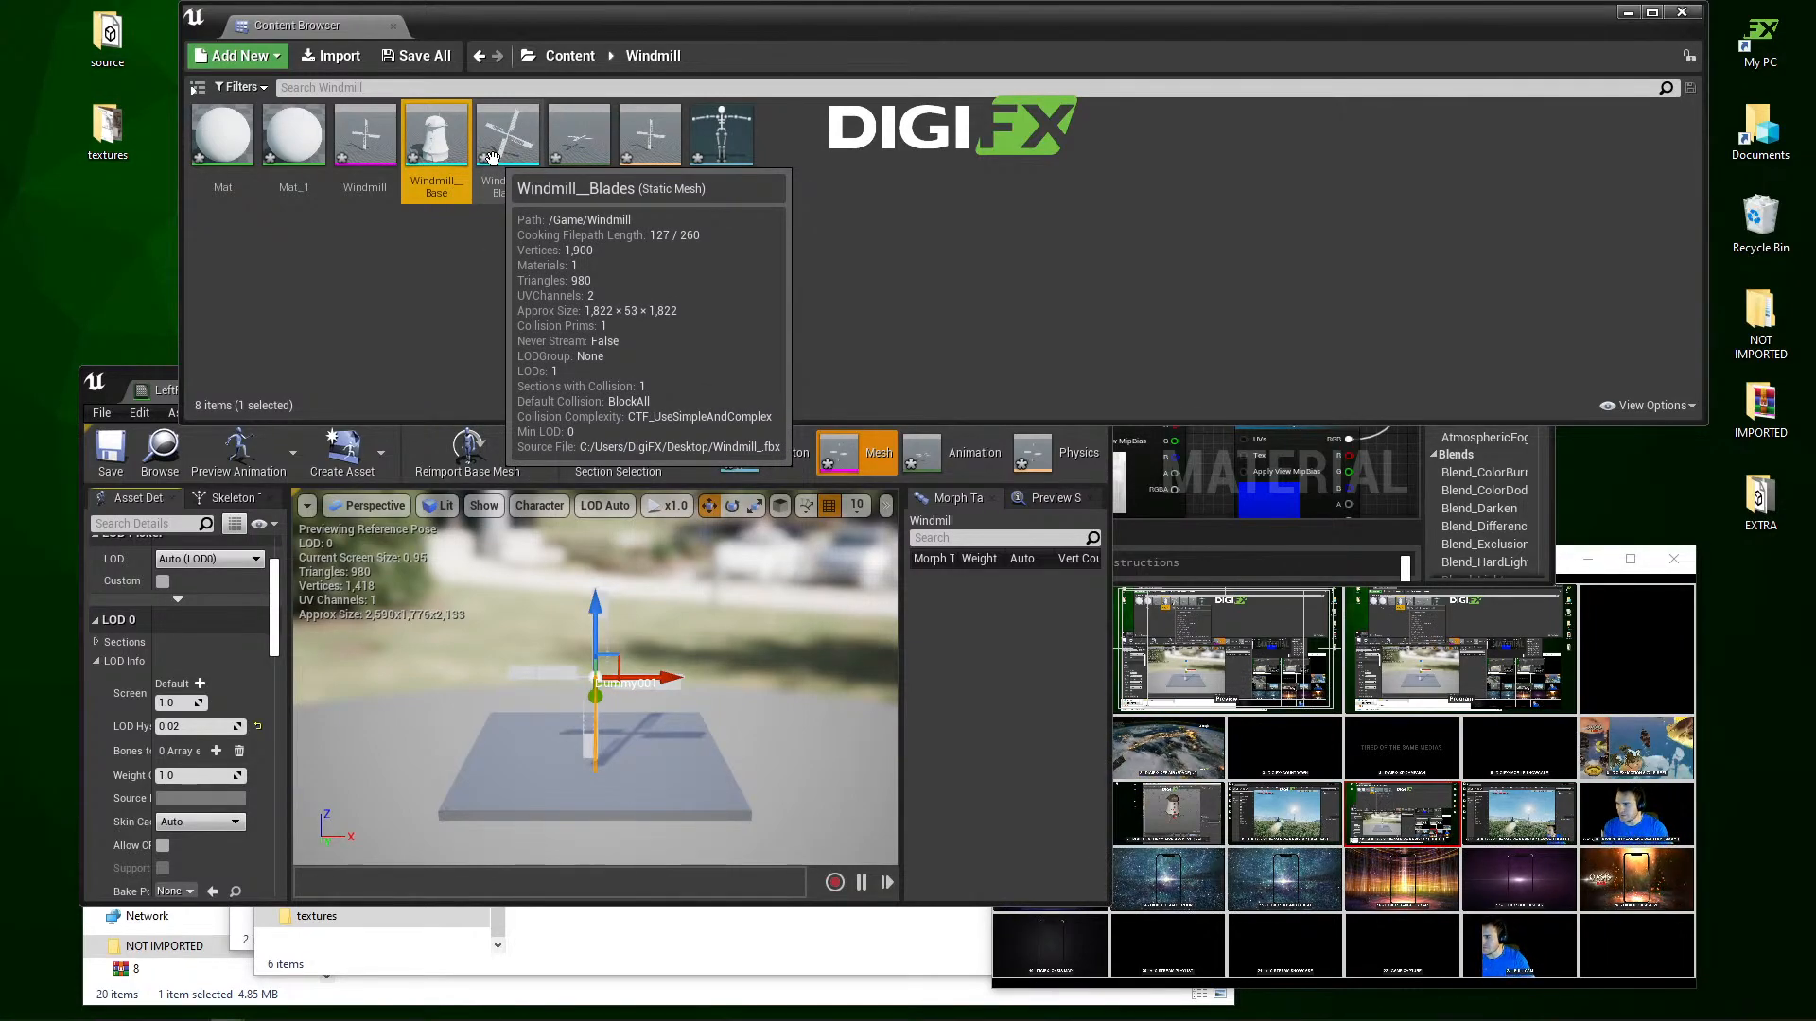
pyautogui.click(498, 150)
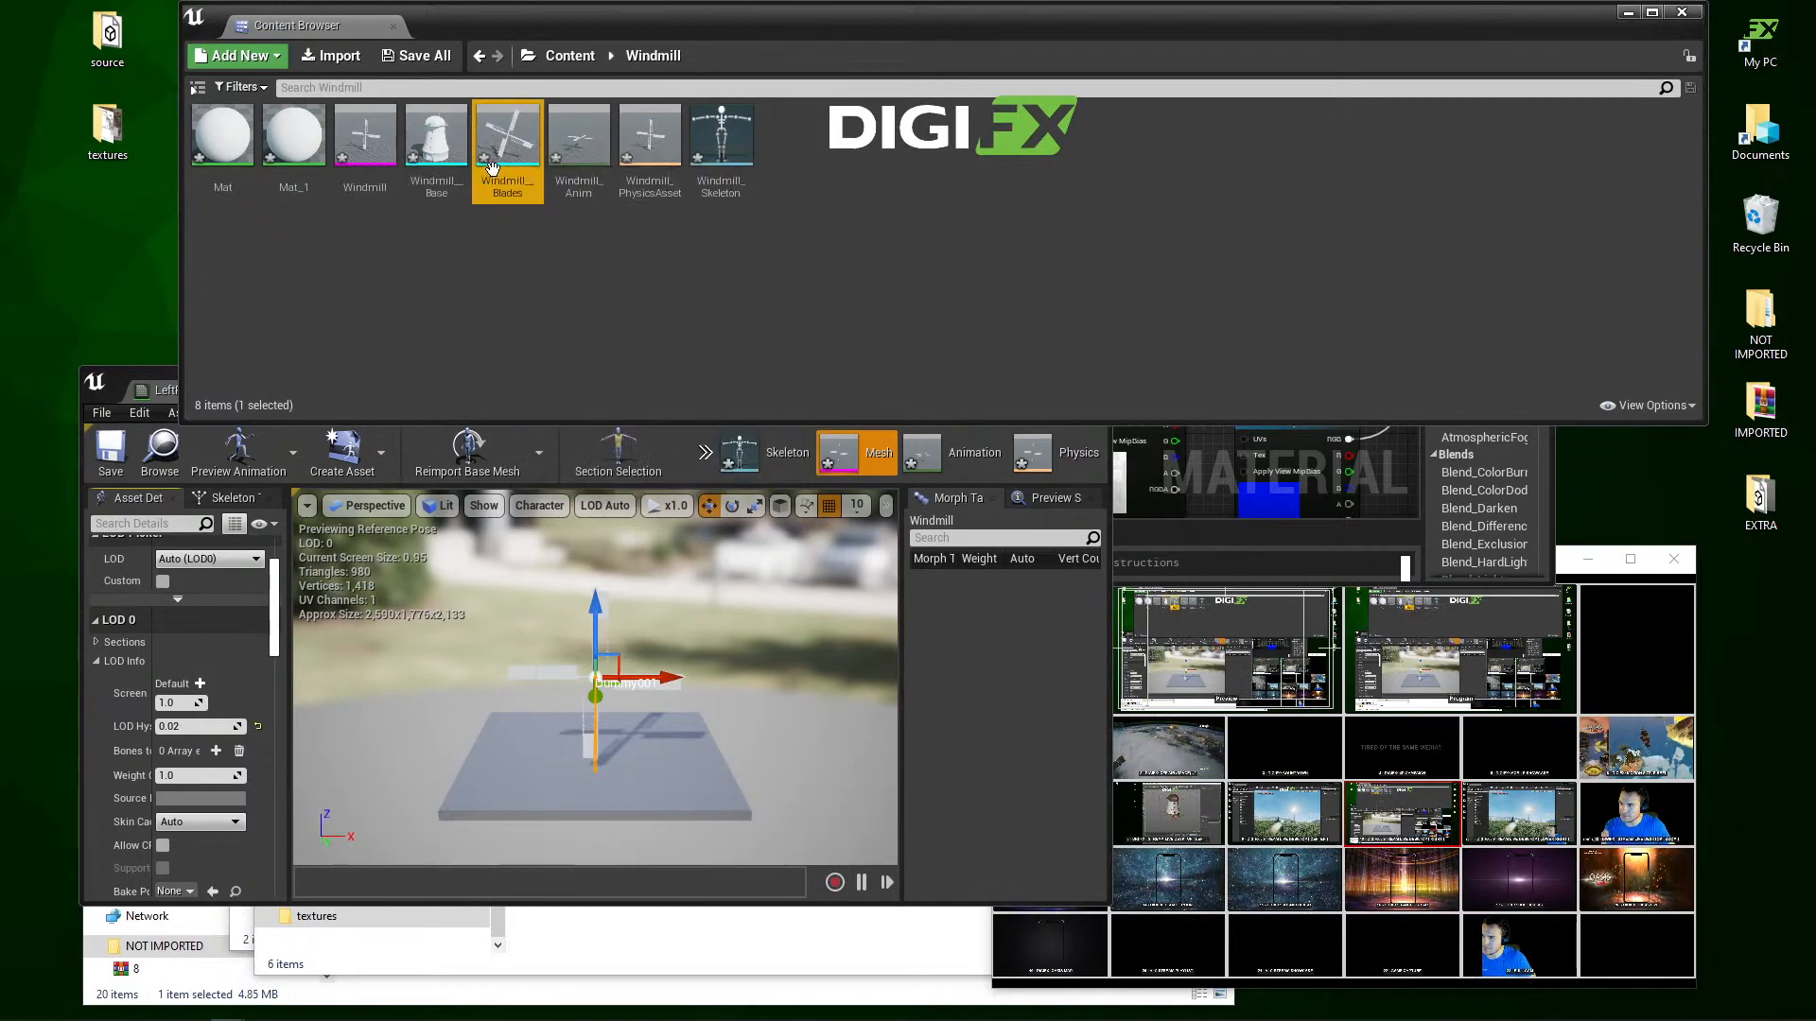
pyautogui.keyDown('ctrl'); pyautogui.click(436, 142); pyautogui.keyUp('ctrl')
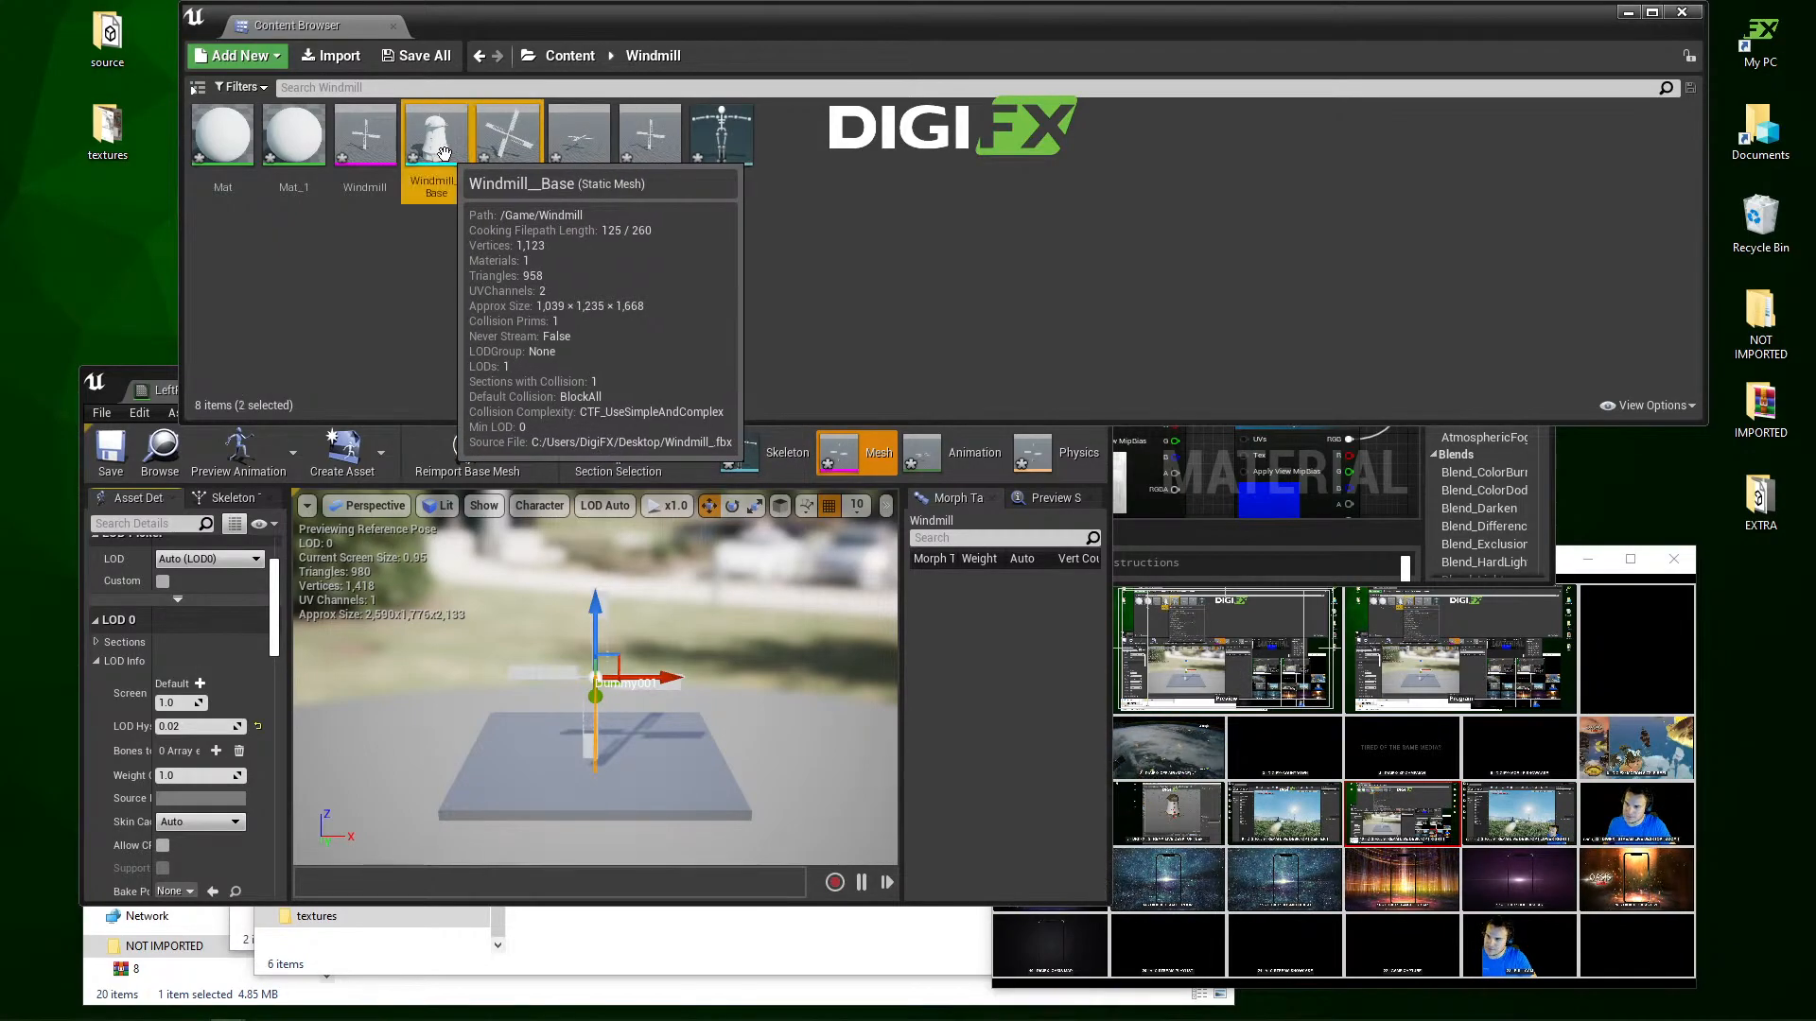
pyautogui.moveTo(507, 142); pyautogui.dragTo(55, 269)
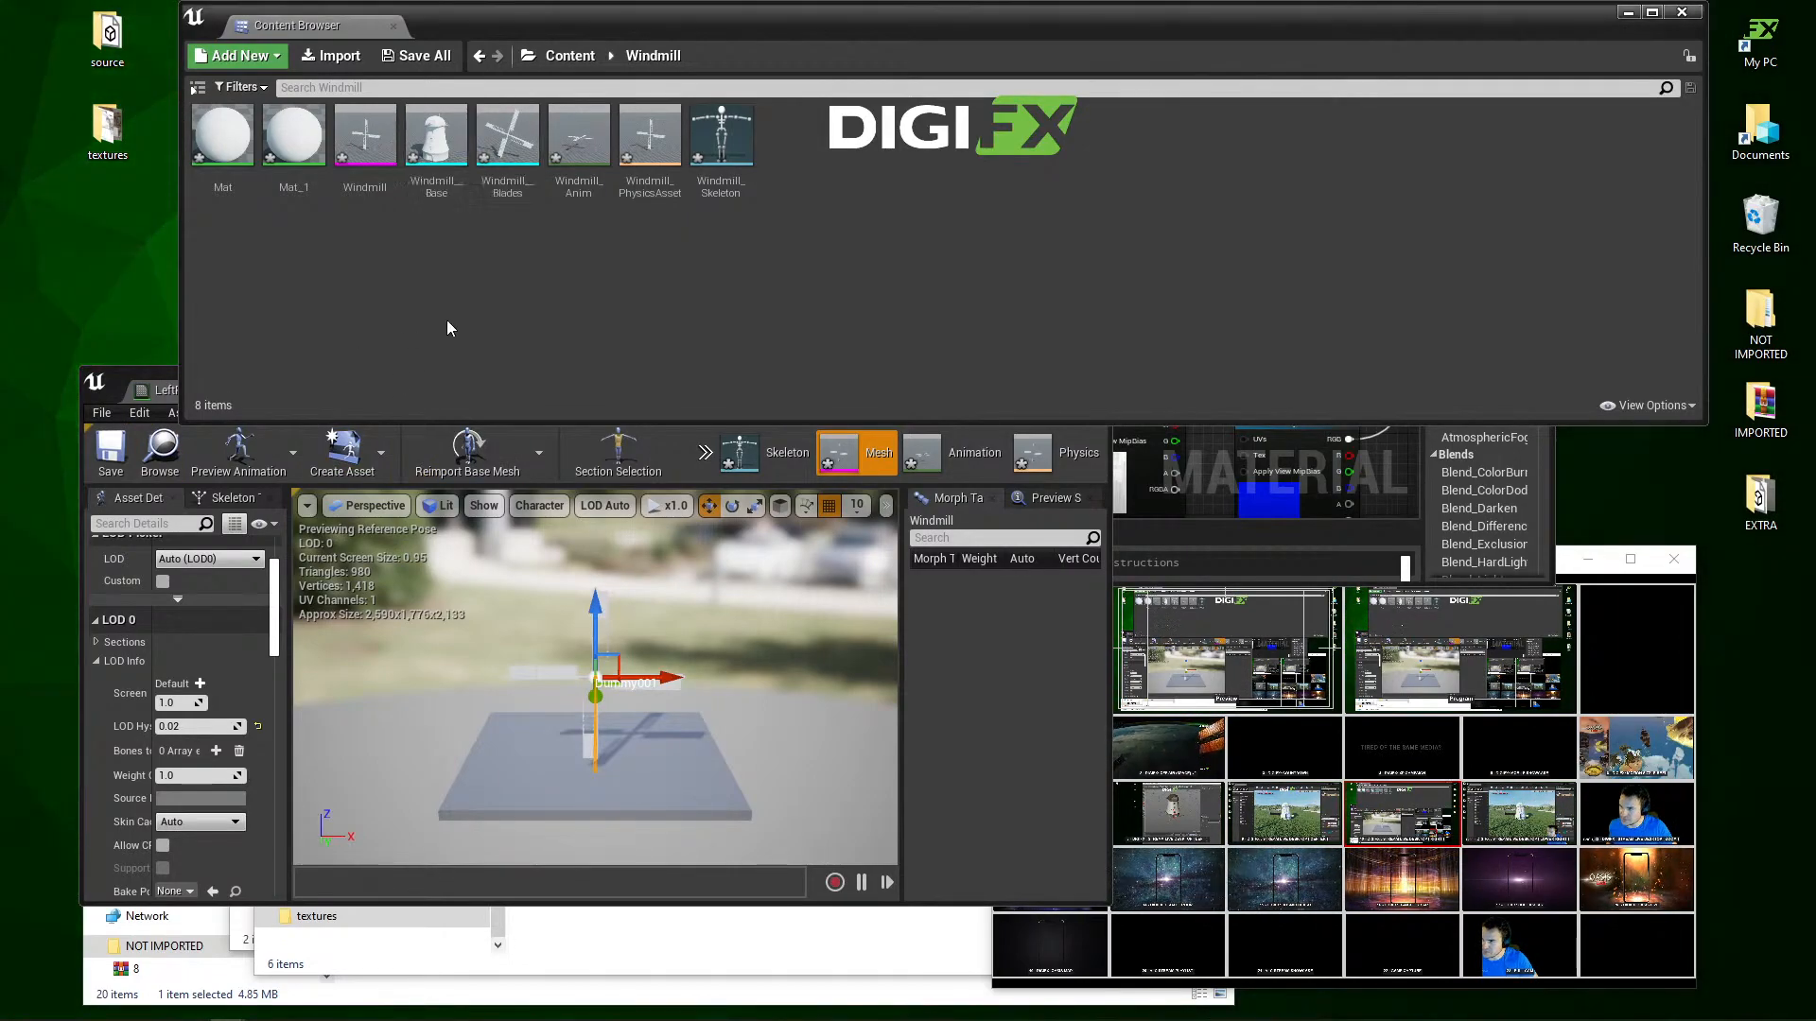
pyautogui.click(507, 142)
pyautogui.click(112, 225)
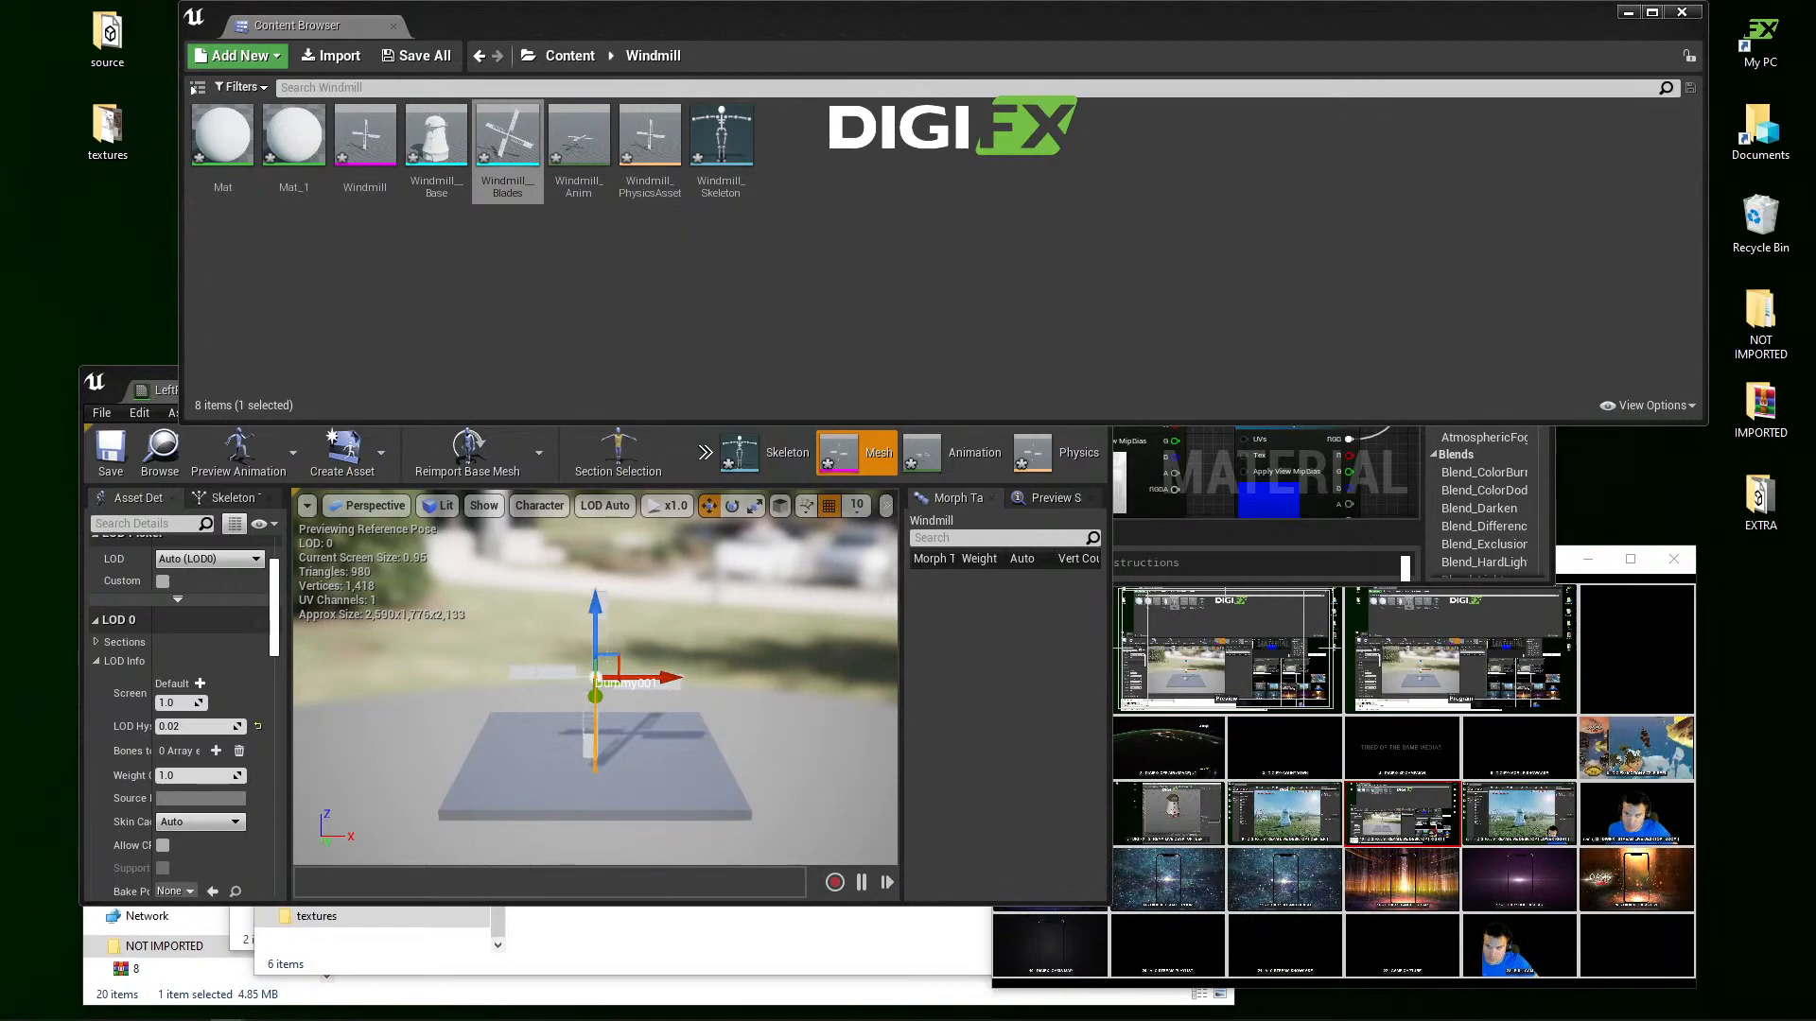
# Step: Force delete the Mat_1 and Mat materials from the Windmill folder
pyautogui.click(317, 171)
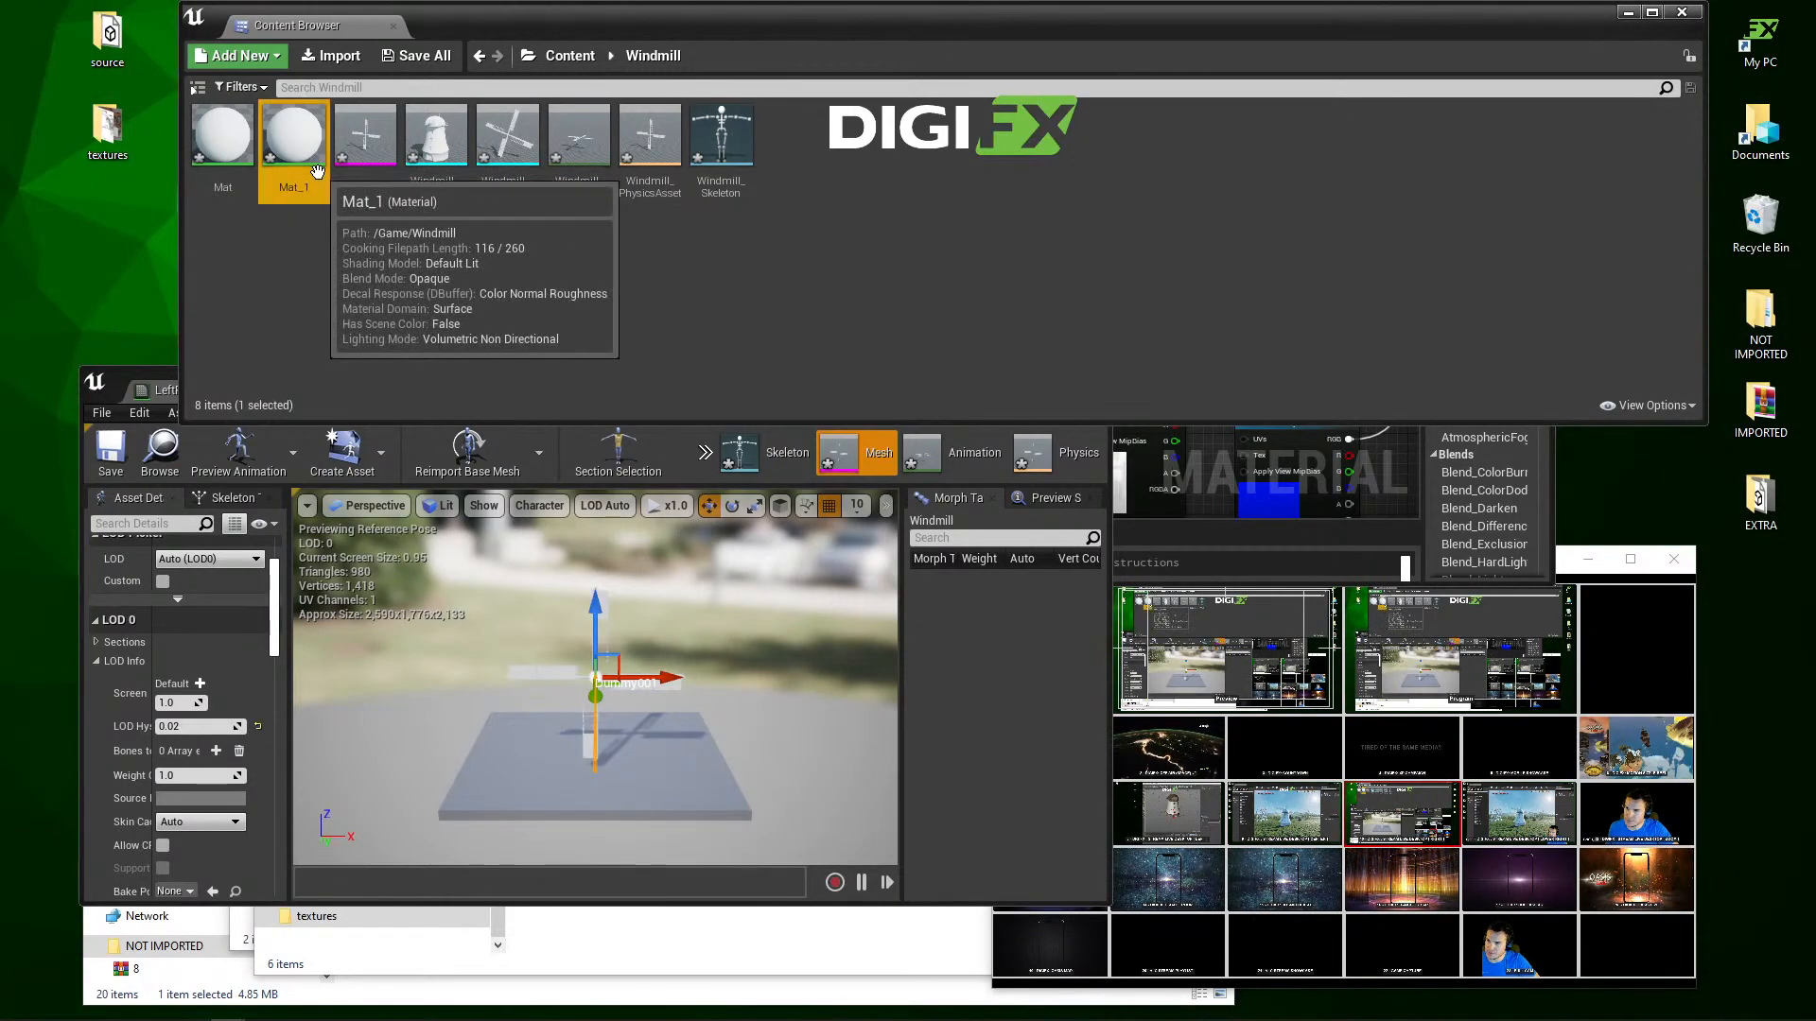
pyautogui.press('Delete')
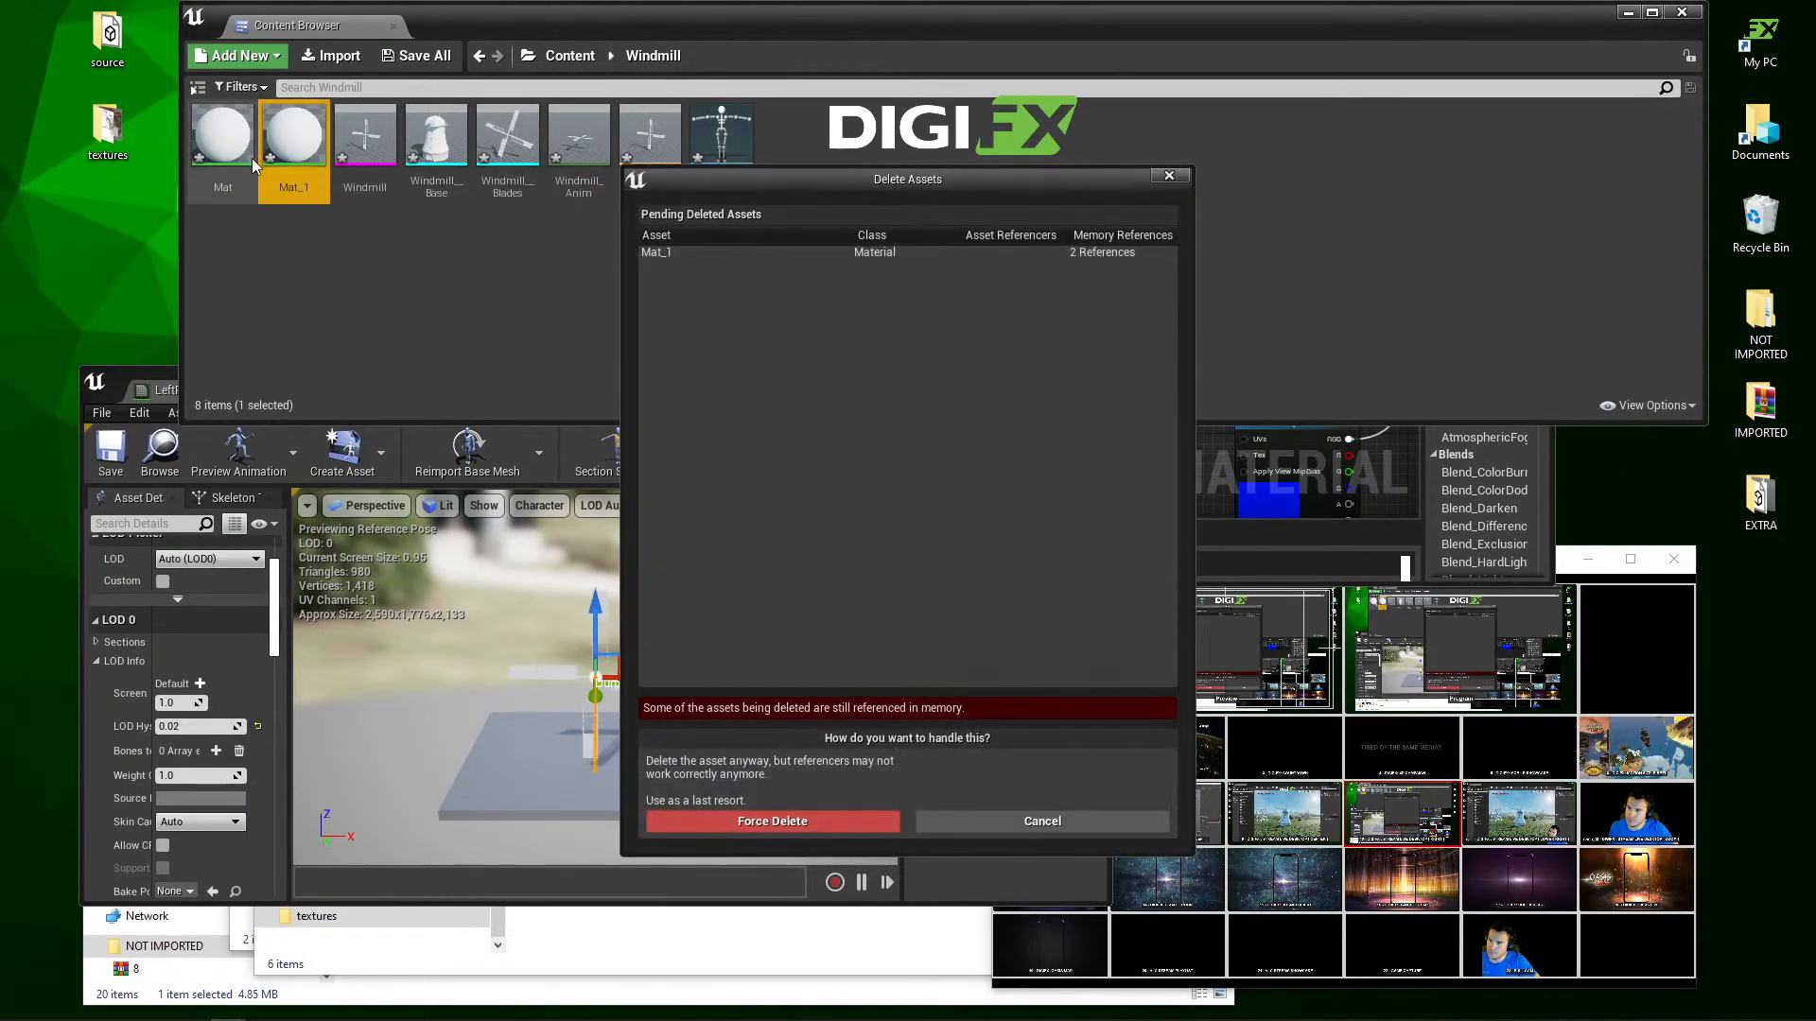
pyautogui.click(723, 822)
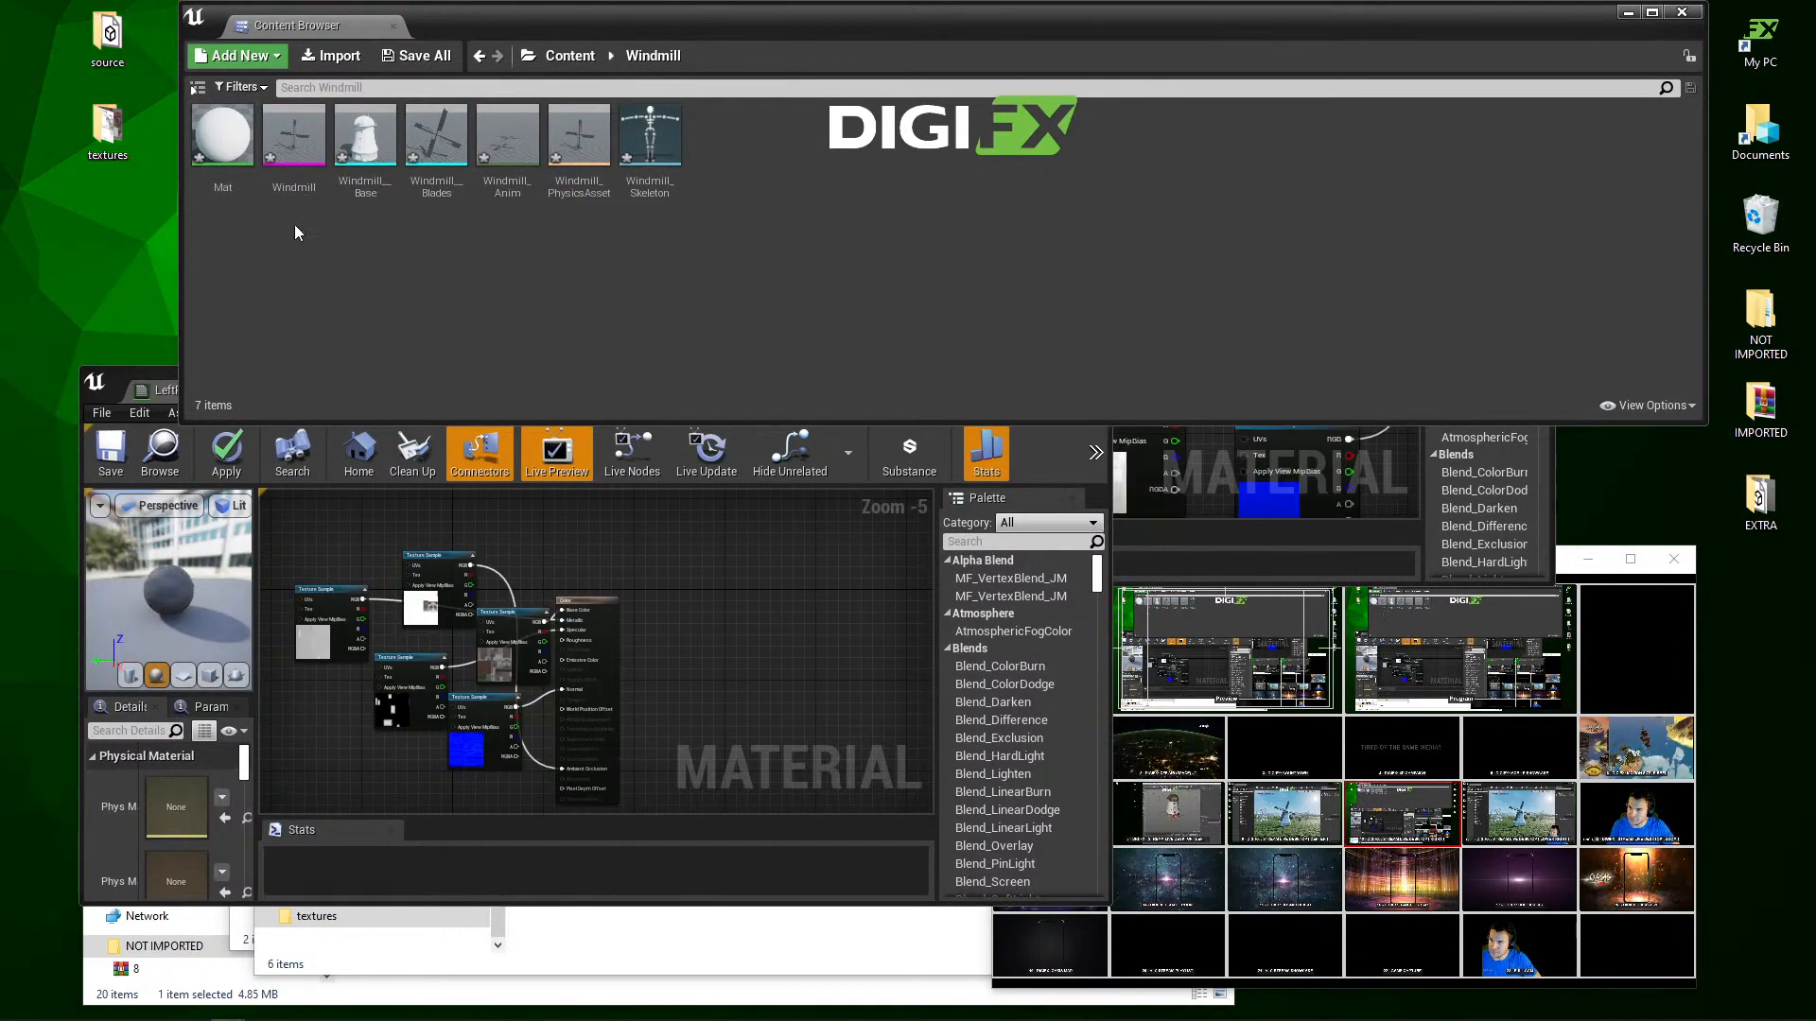
pyautogui.click(248, 196)
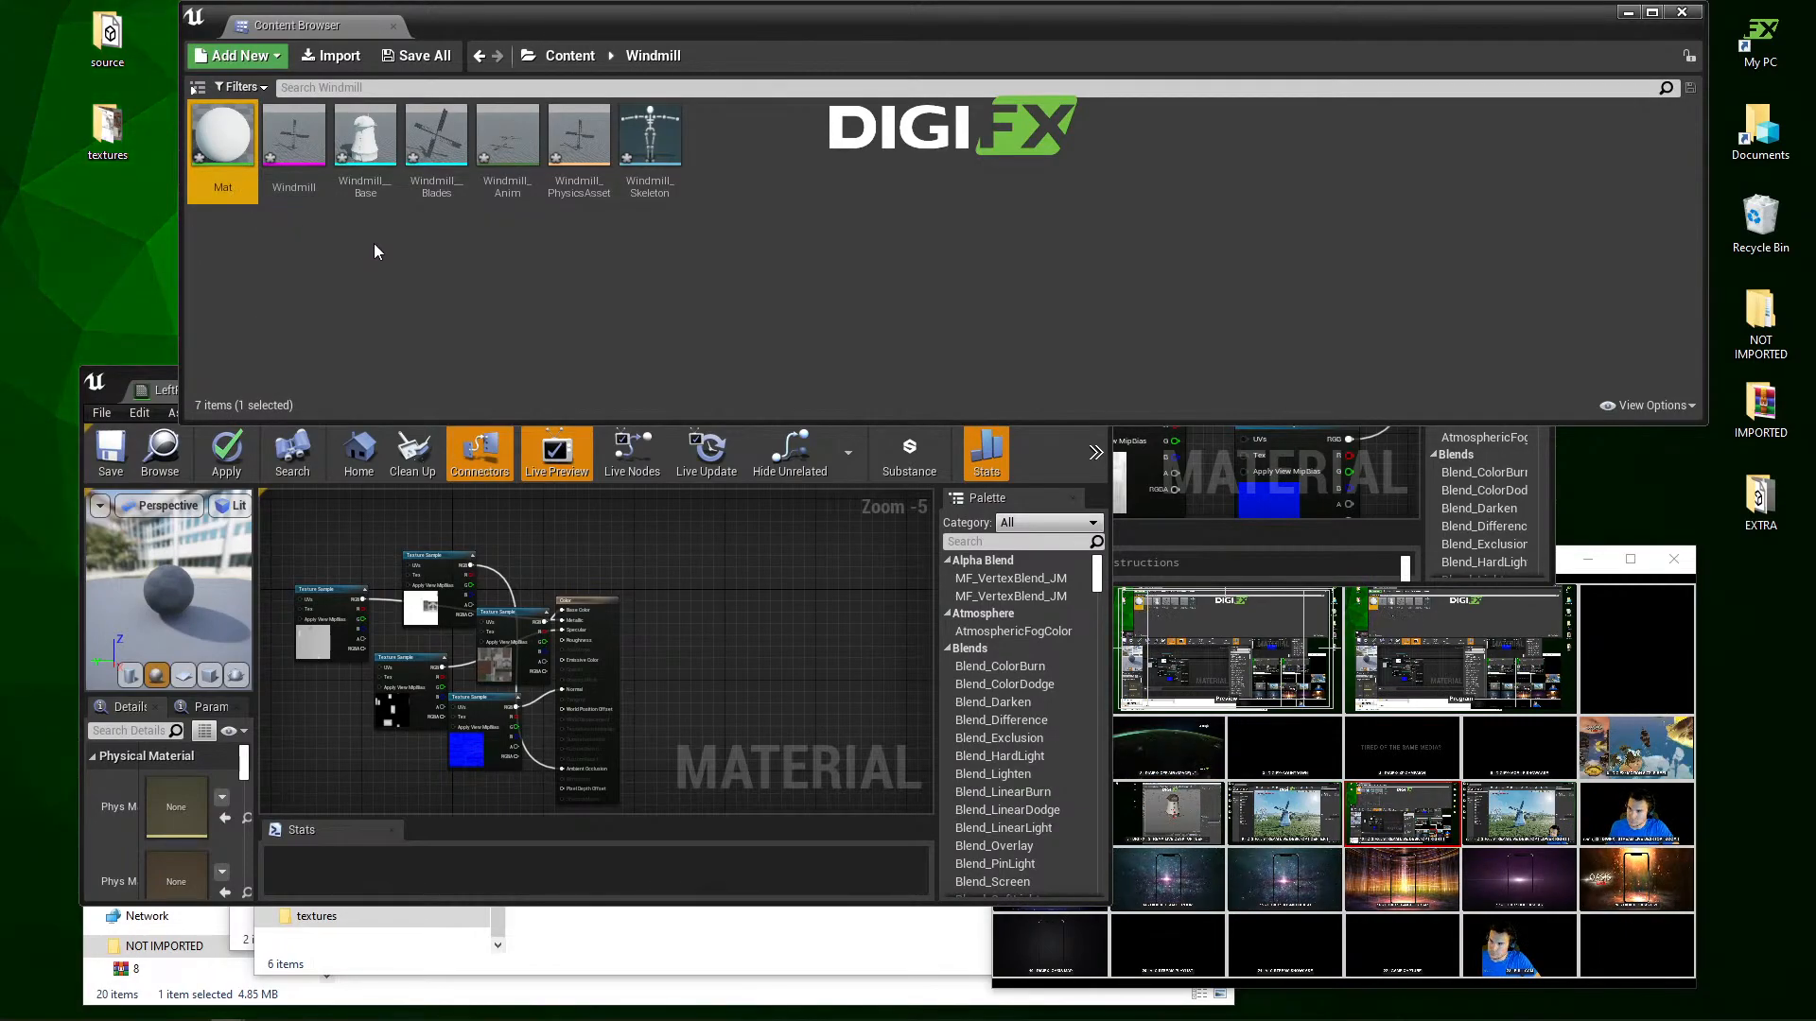
pyautogui.press('Delete')
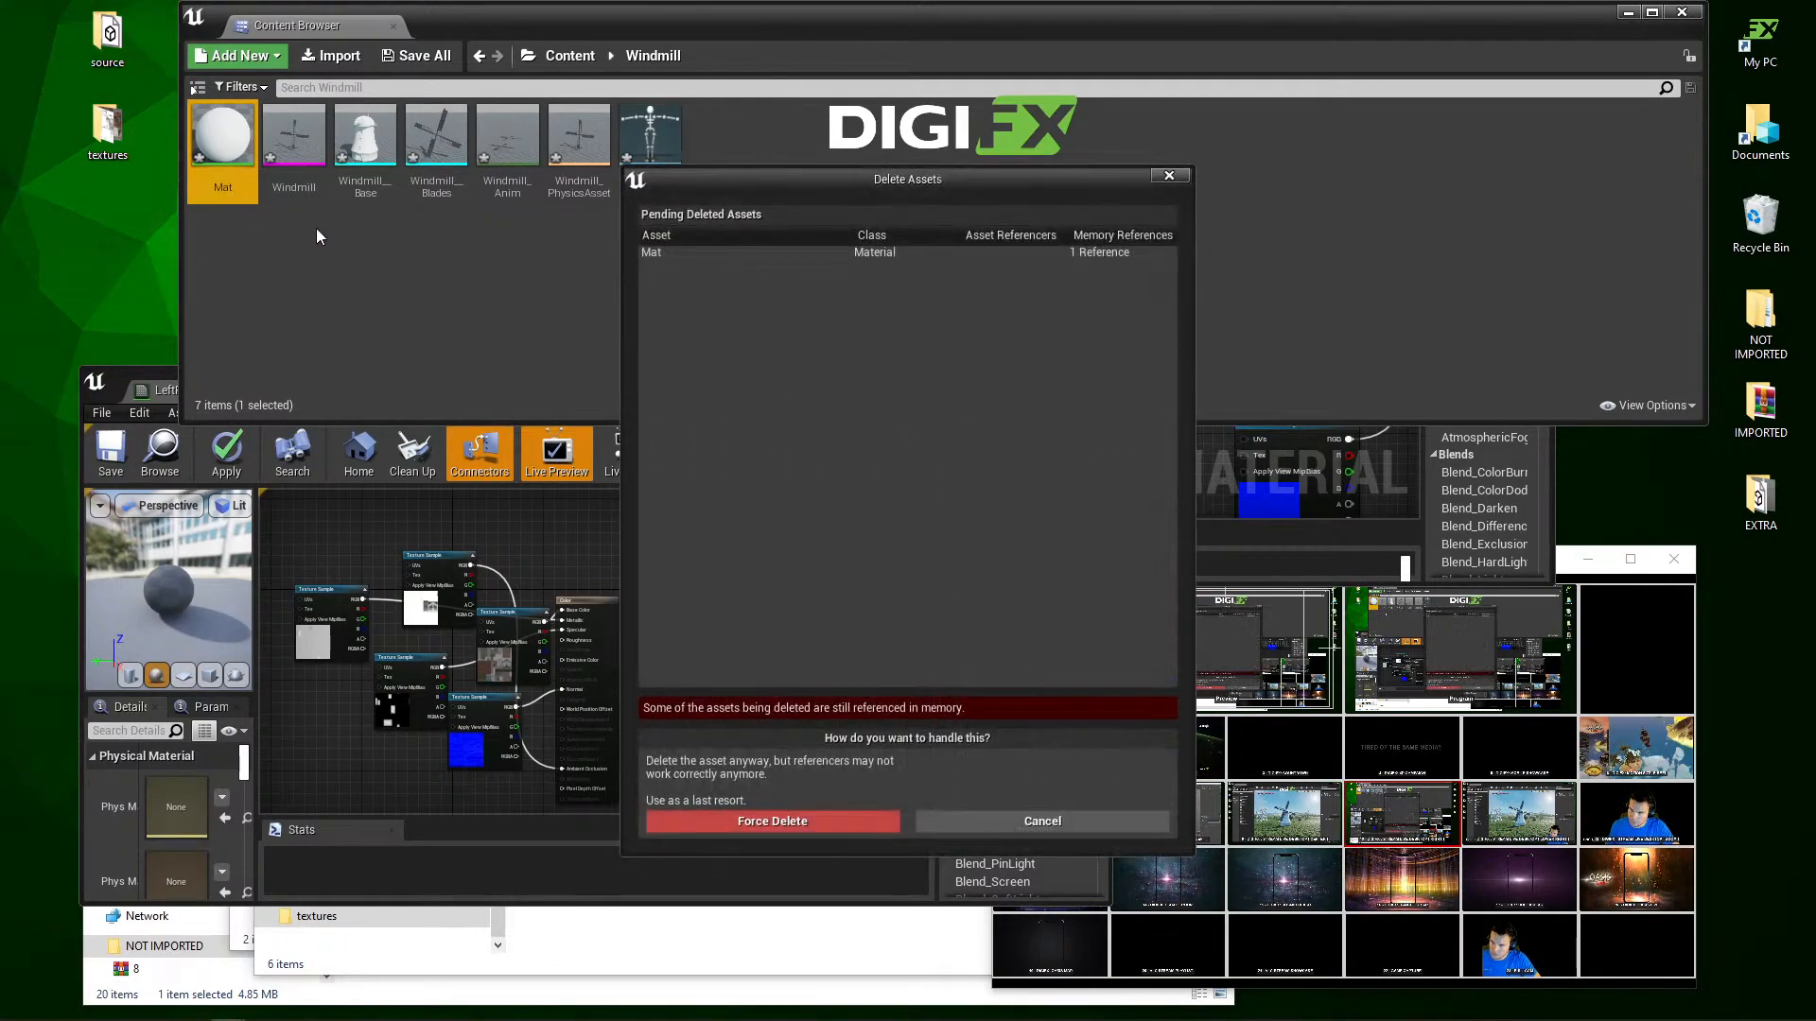
pyautogui.click(736, 822)
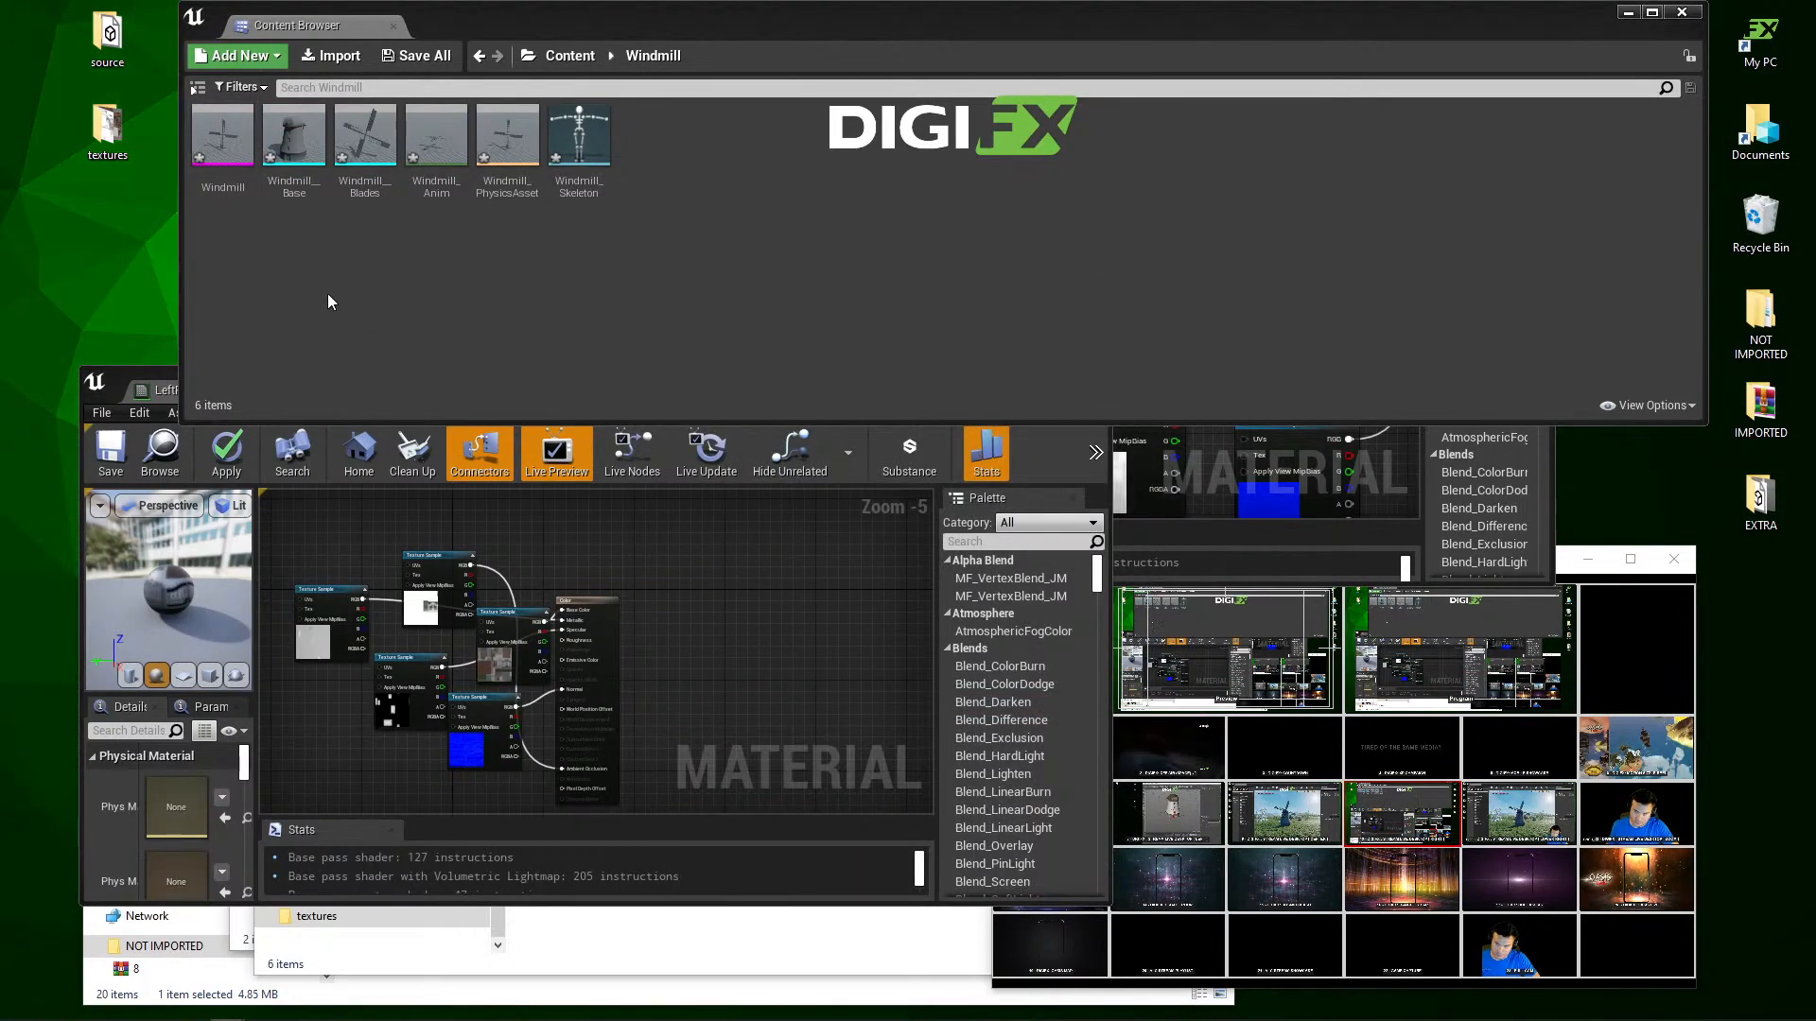
# Step: Force delete the Windmill_Anim animation sequence from the Windmill folder
pyautogui.rightClick(463, 254)
pyautogui.click(634, 193)
pyautogui.click(594, 154)
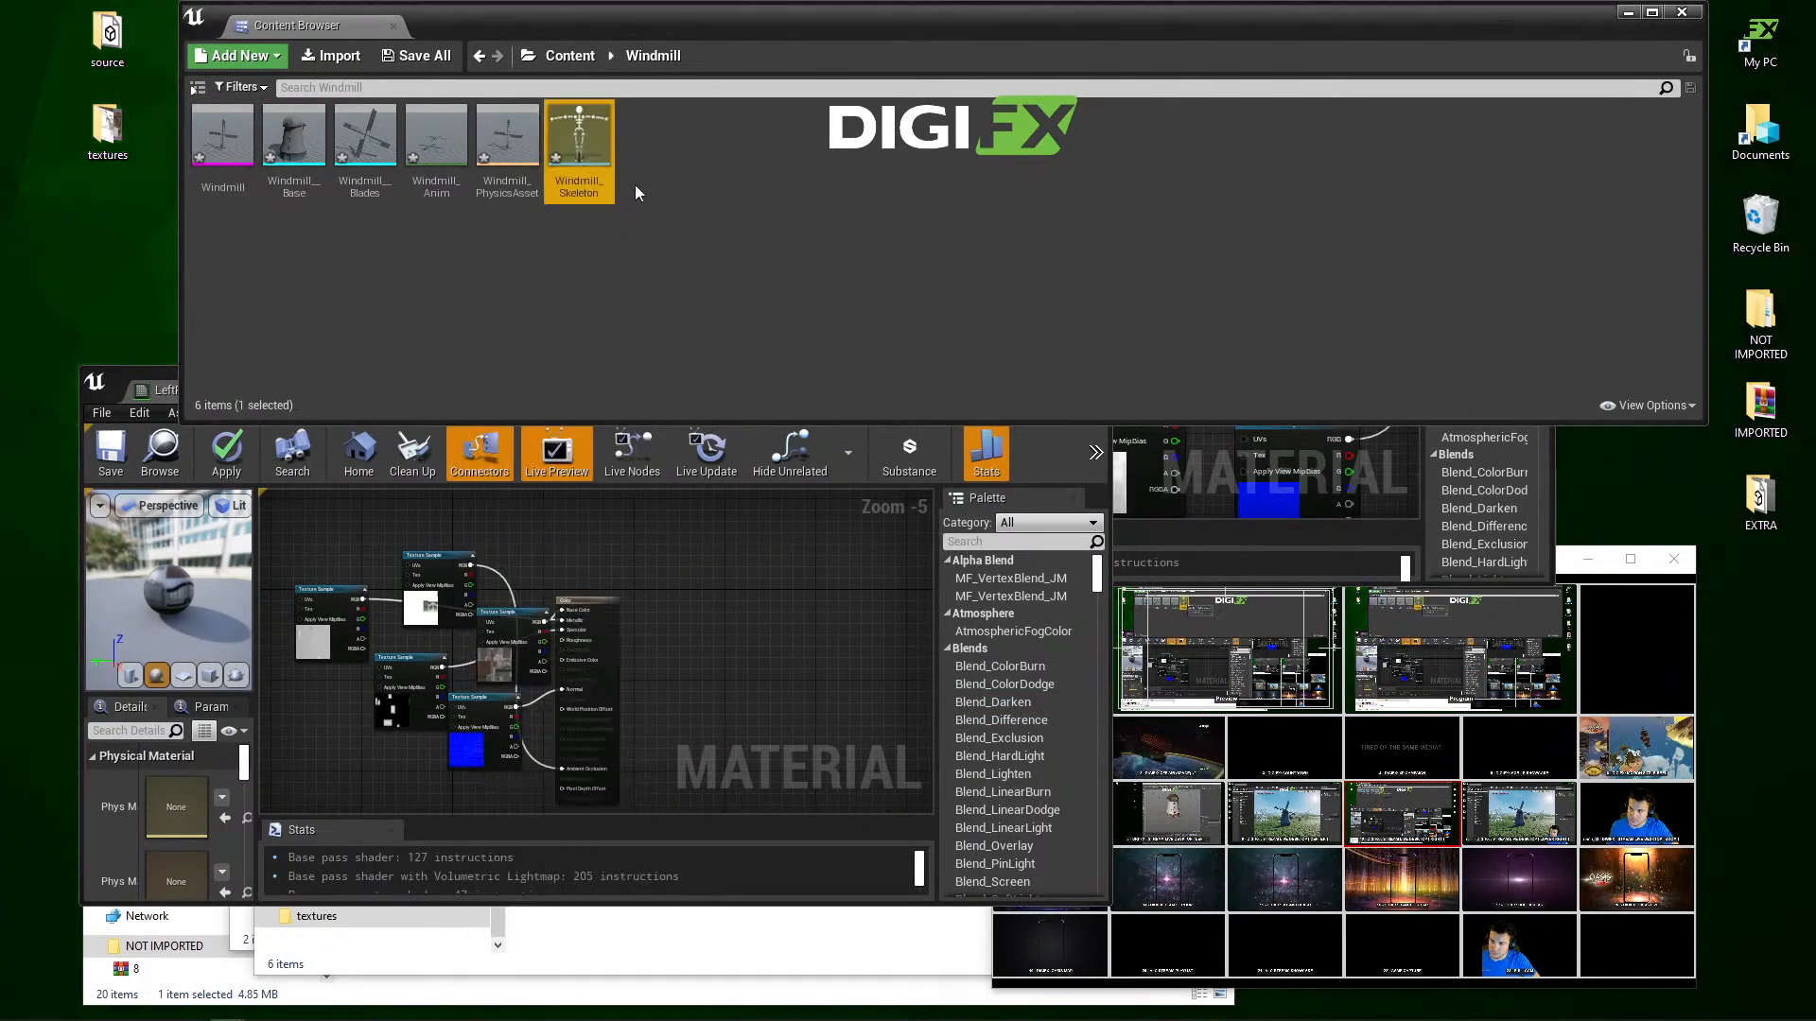
pyautogui.click(436, 142)
pyautogui.press('Delete')
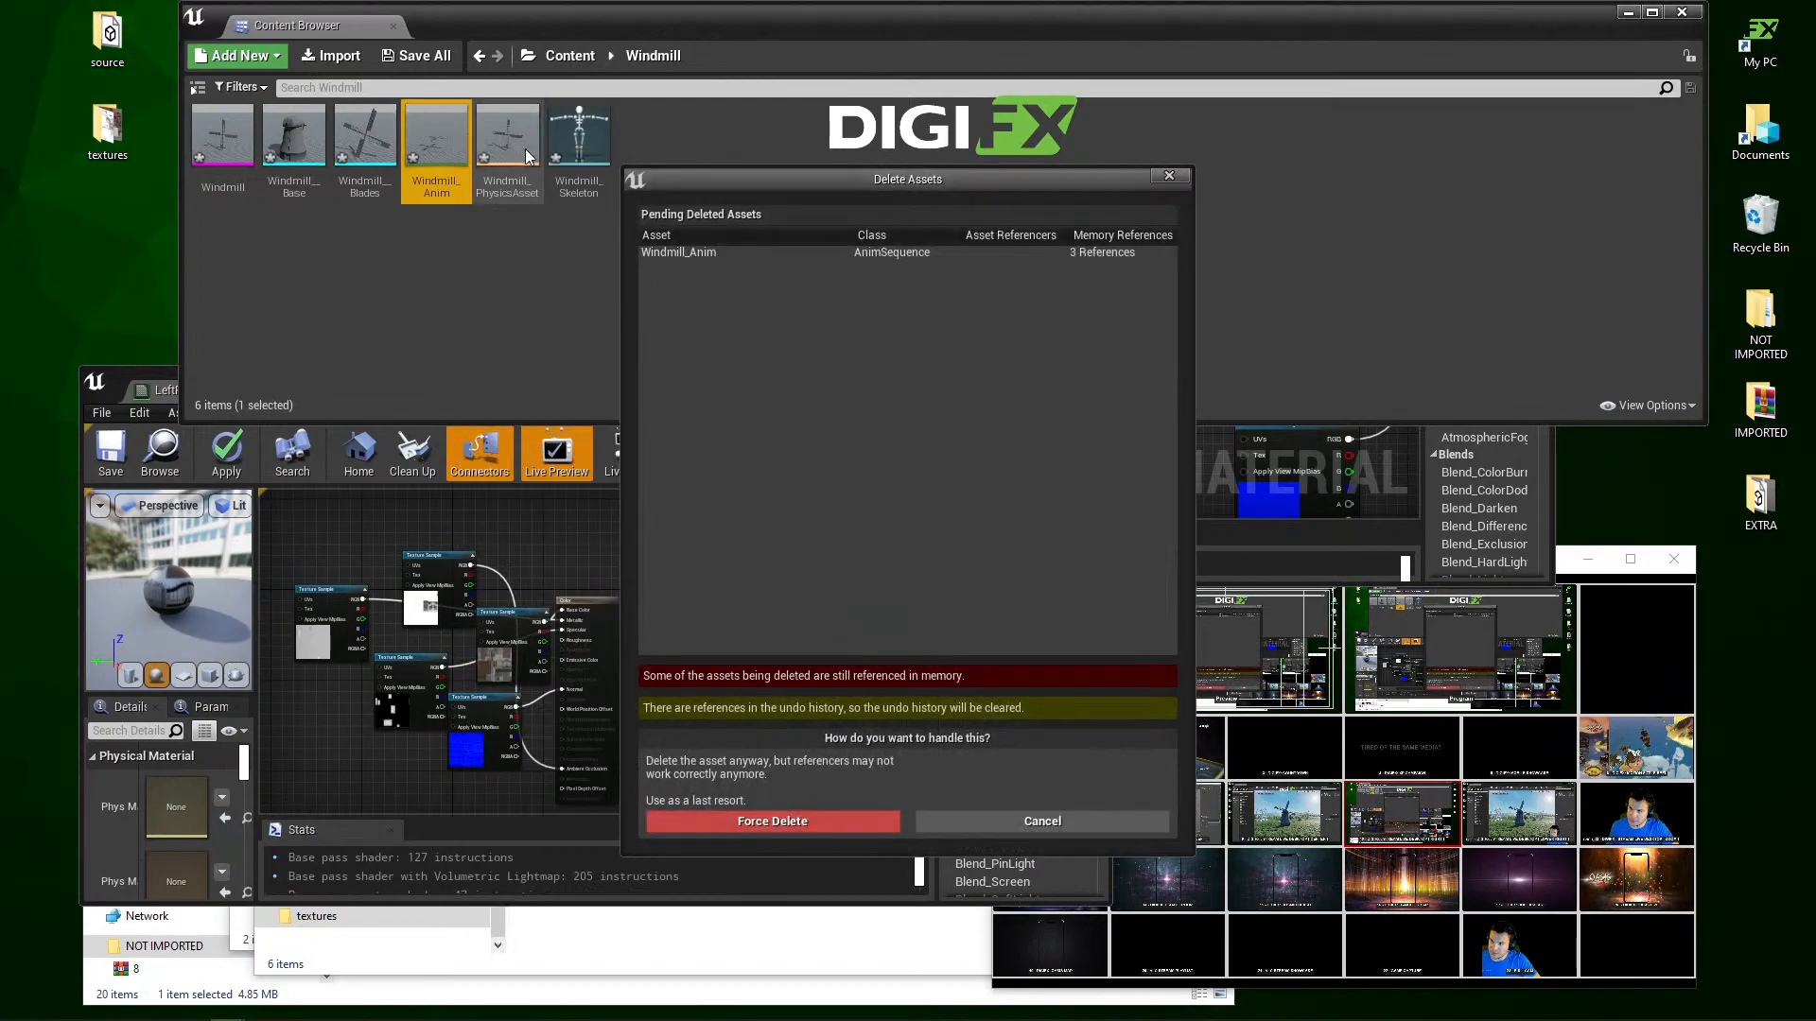
pyautogui.click(759, 823)
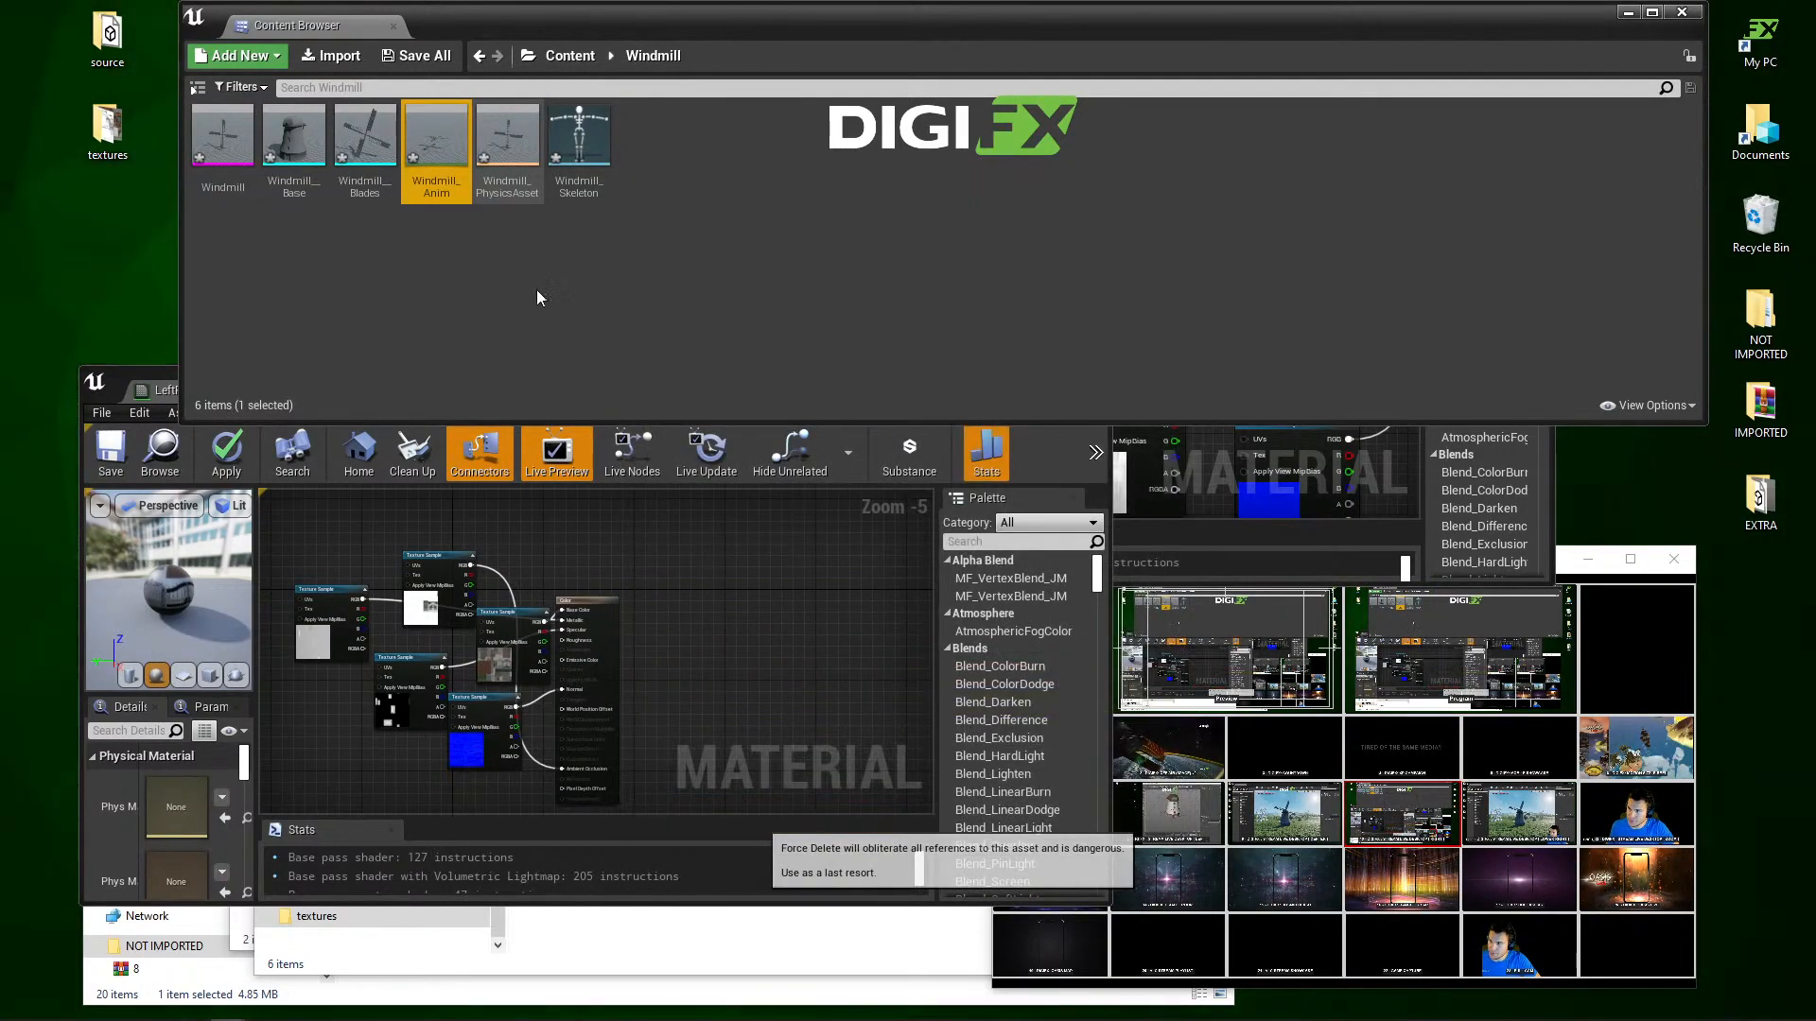
# Step: Force delete Windmill_Skeleton, Windmill_PhysicsAsset and the Windmill skeletal mesh together
pyautogui.click(497, 147)
pyautogui.keyDown('ctrl'); pyautogui.click(422, 152); pyautogui.keyUp('ctrl')
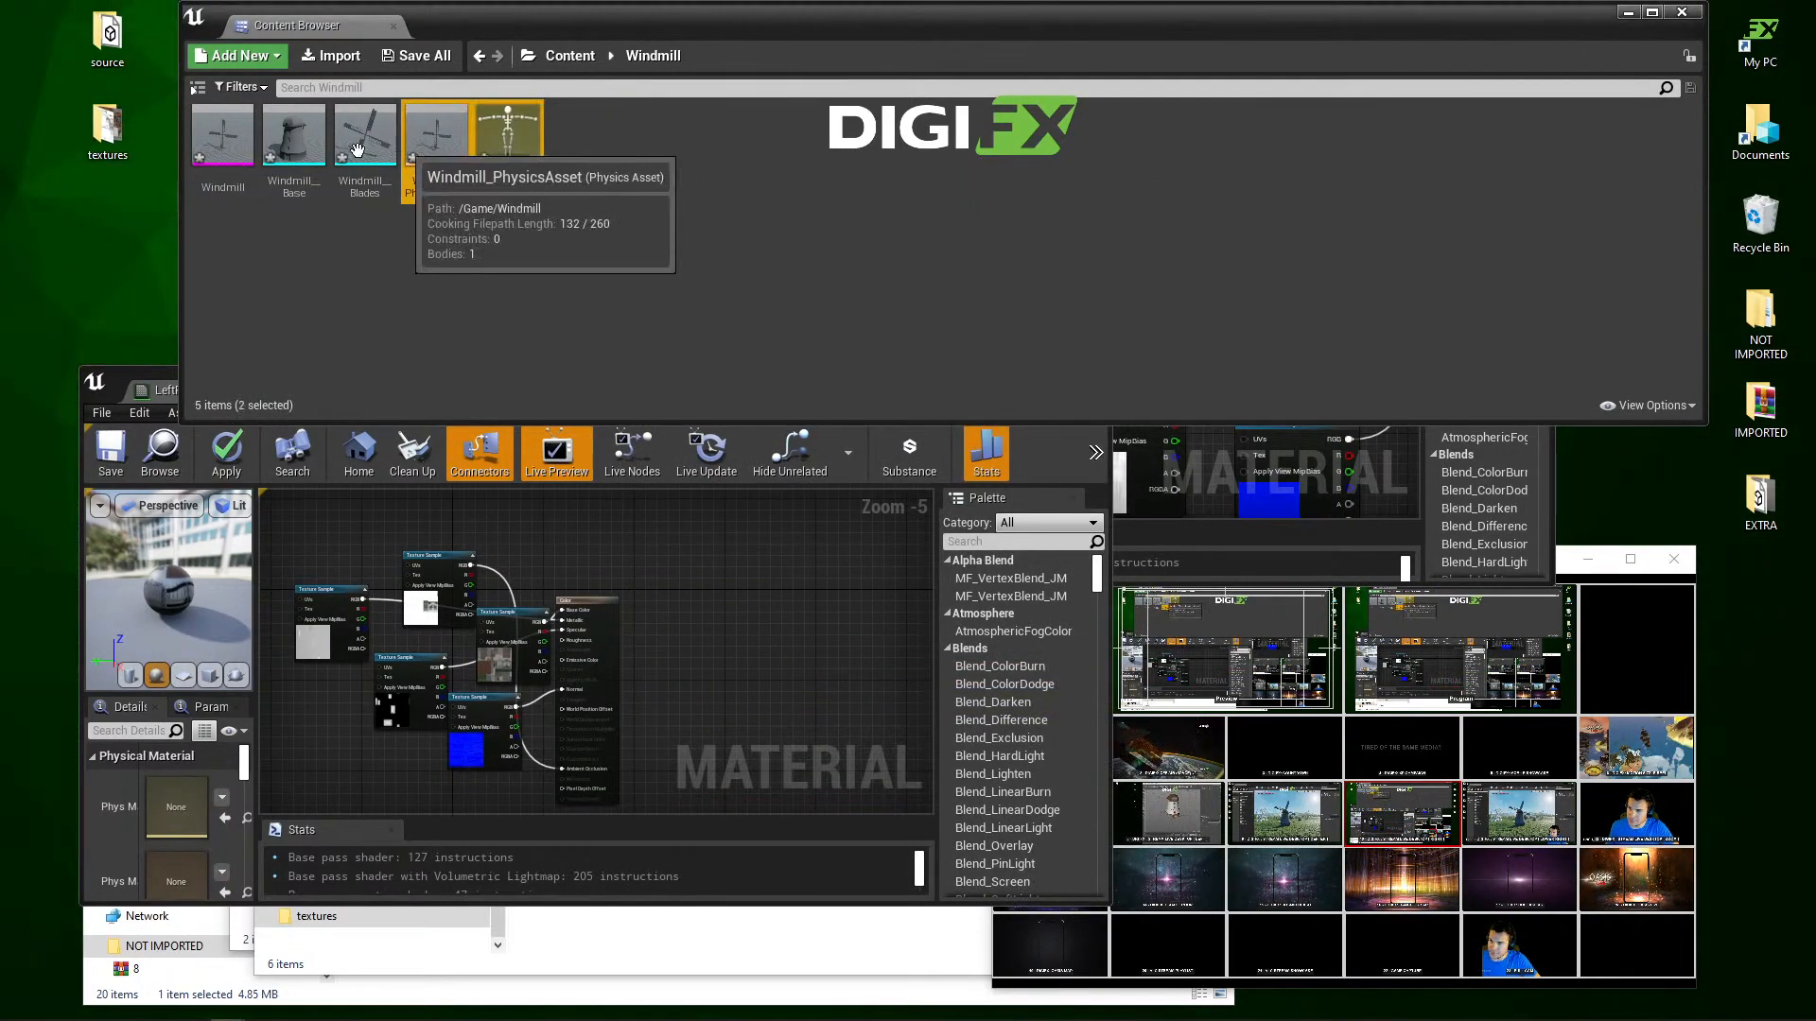
pyautogui.keyDown('ctrl'); pyautogui.click(237, 154); pyautogui.keyUp('ctrl')
pyautogui.press('Delete')
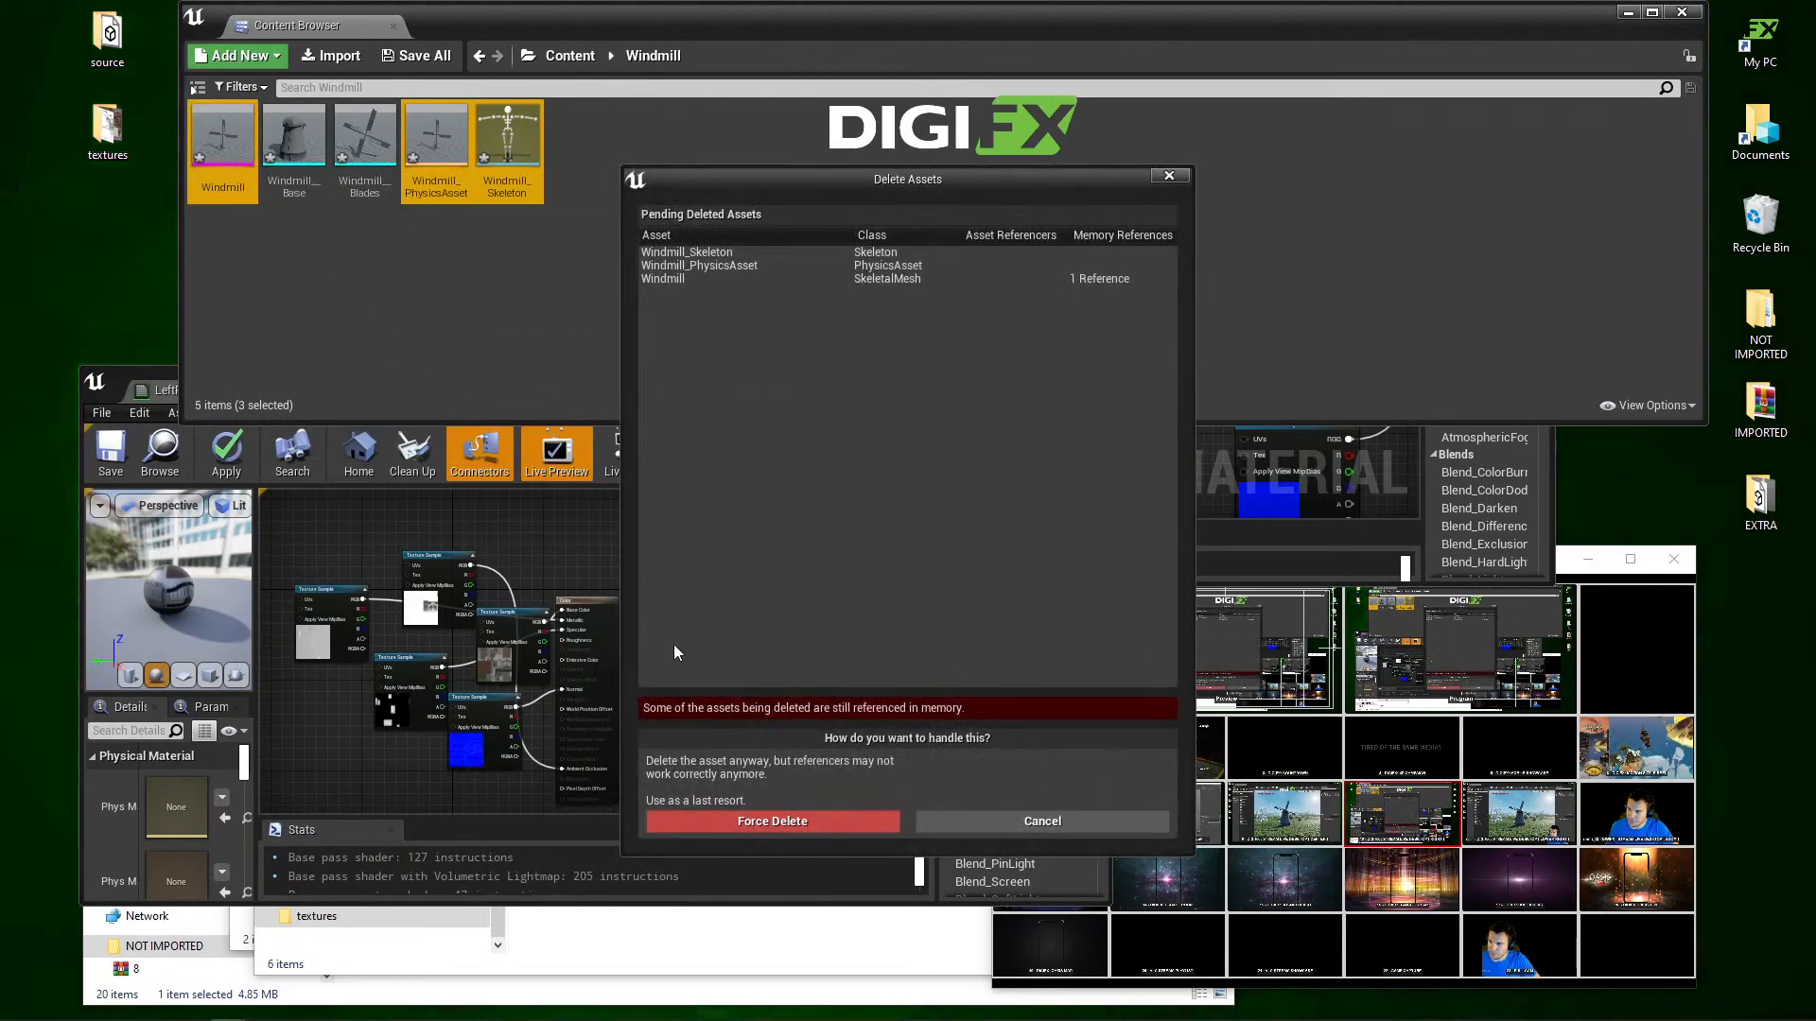
pyautogui.click(730, 821)
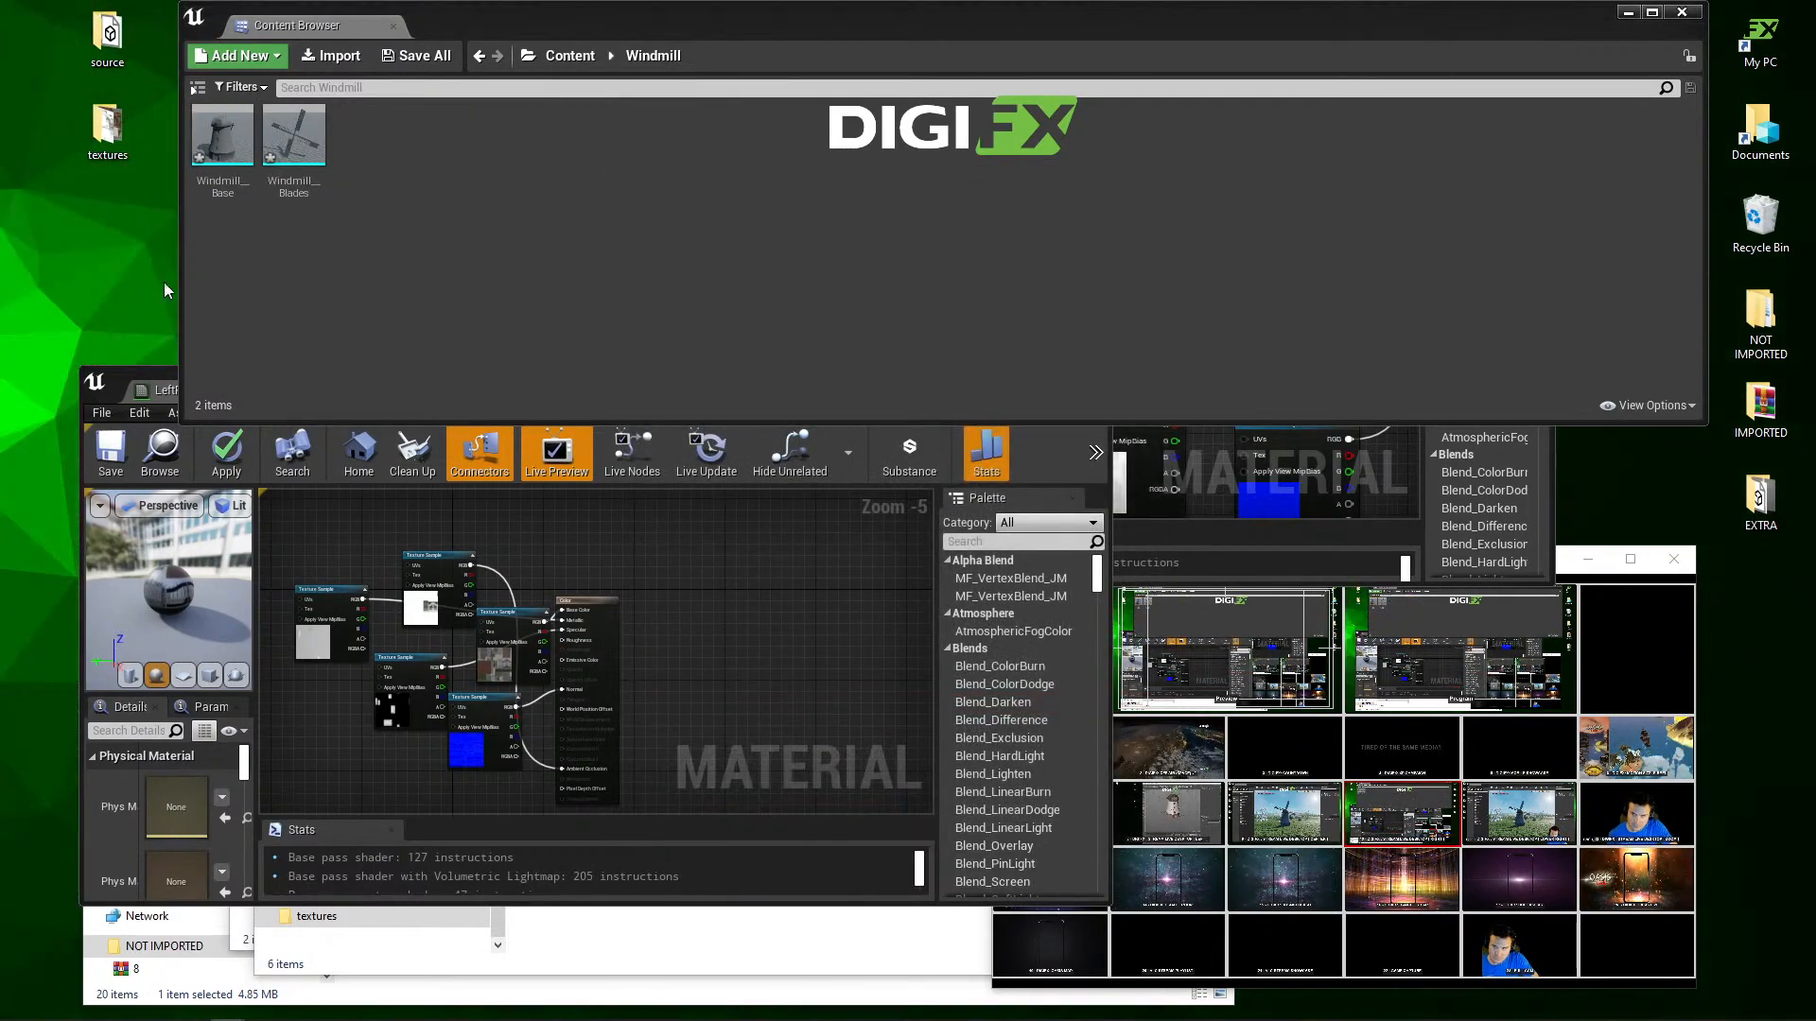
# Step: Import the albedo, AO, metallic, normal, opass and roughness images from the desktop textures folder into the Windmill folder
pyautogui.click(224, 137)
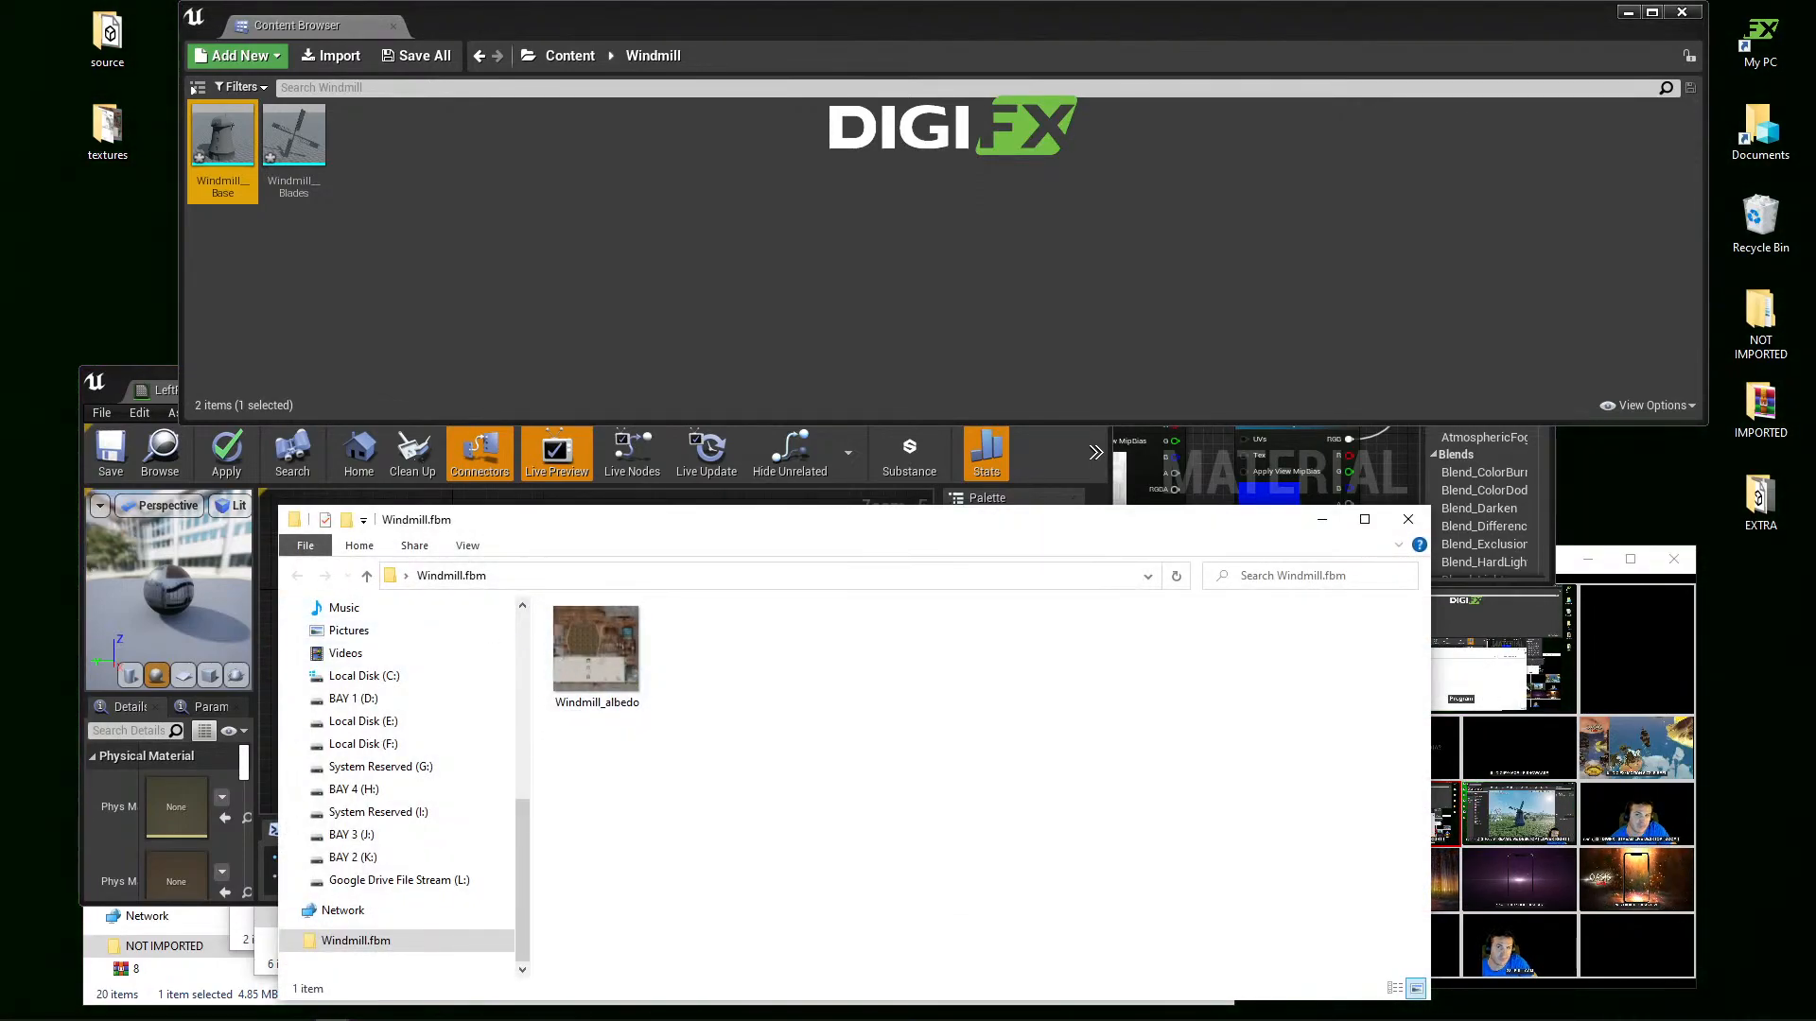
pyautogui.doubleClick(107, 127)
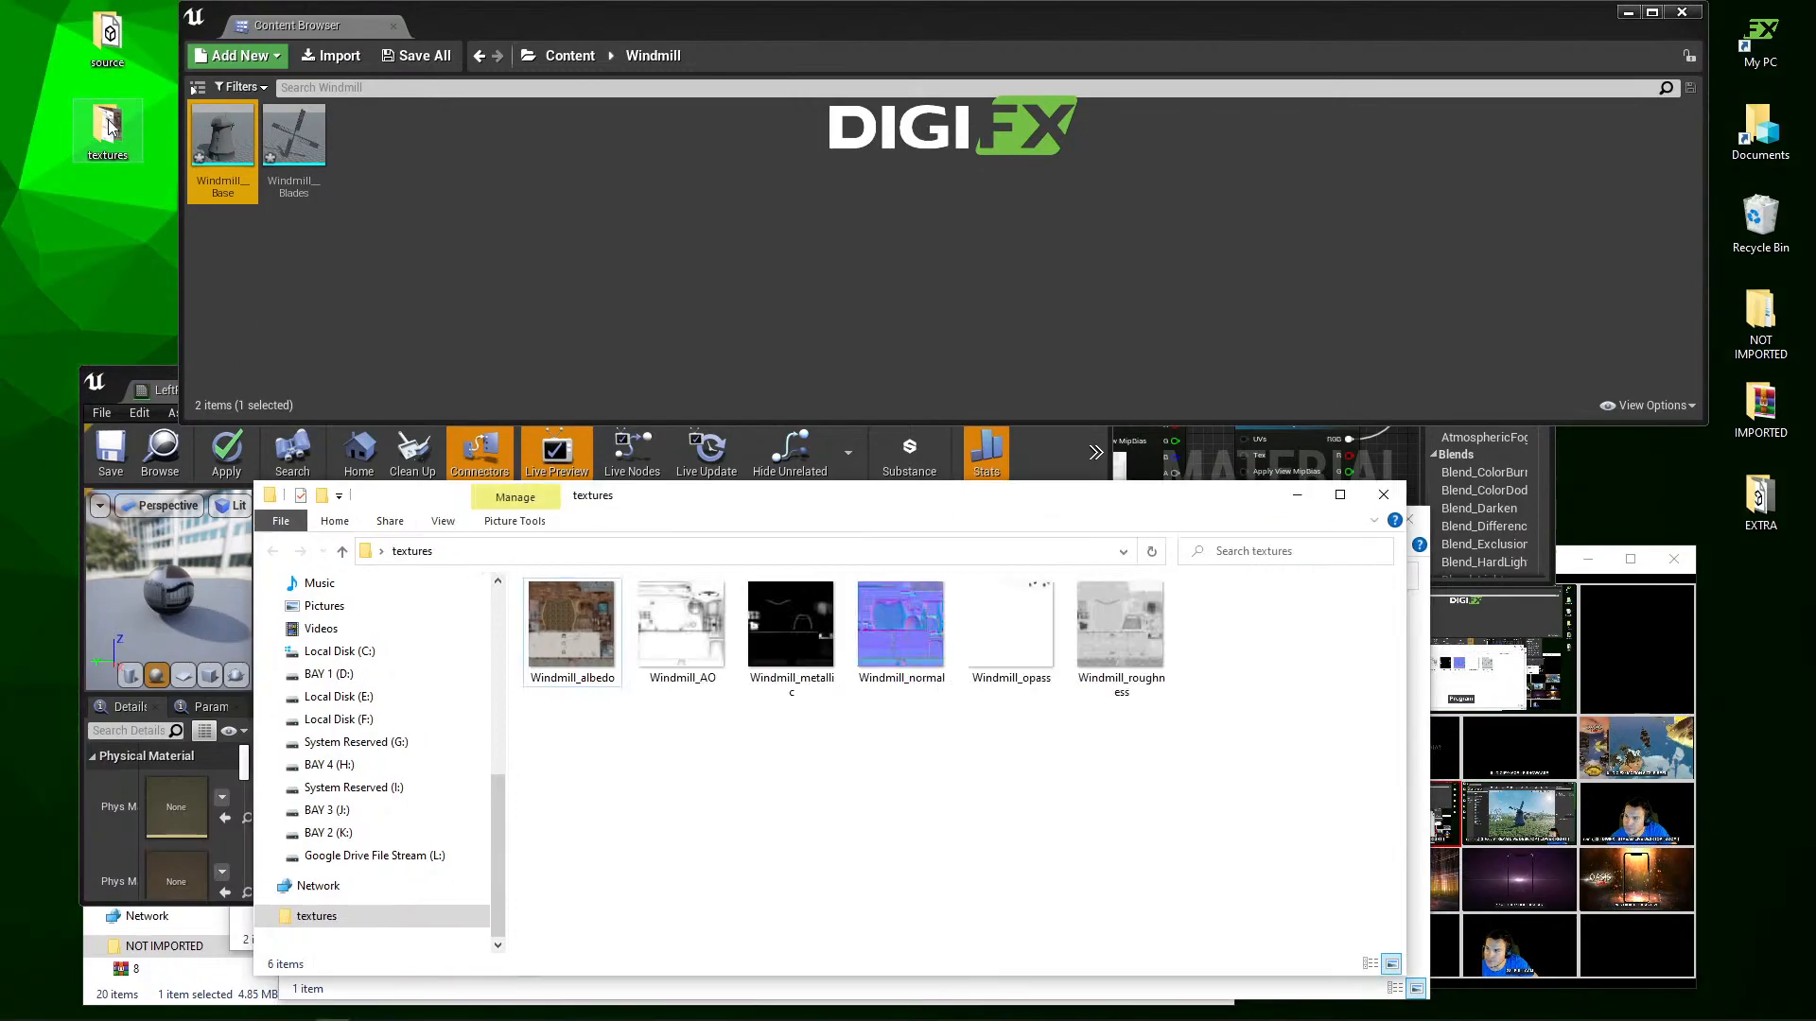
pyautogui.moveTo(1217, 707); pyautogui.dragTo(527, 609)
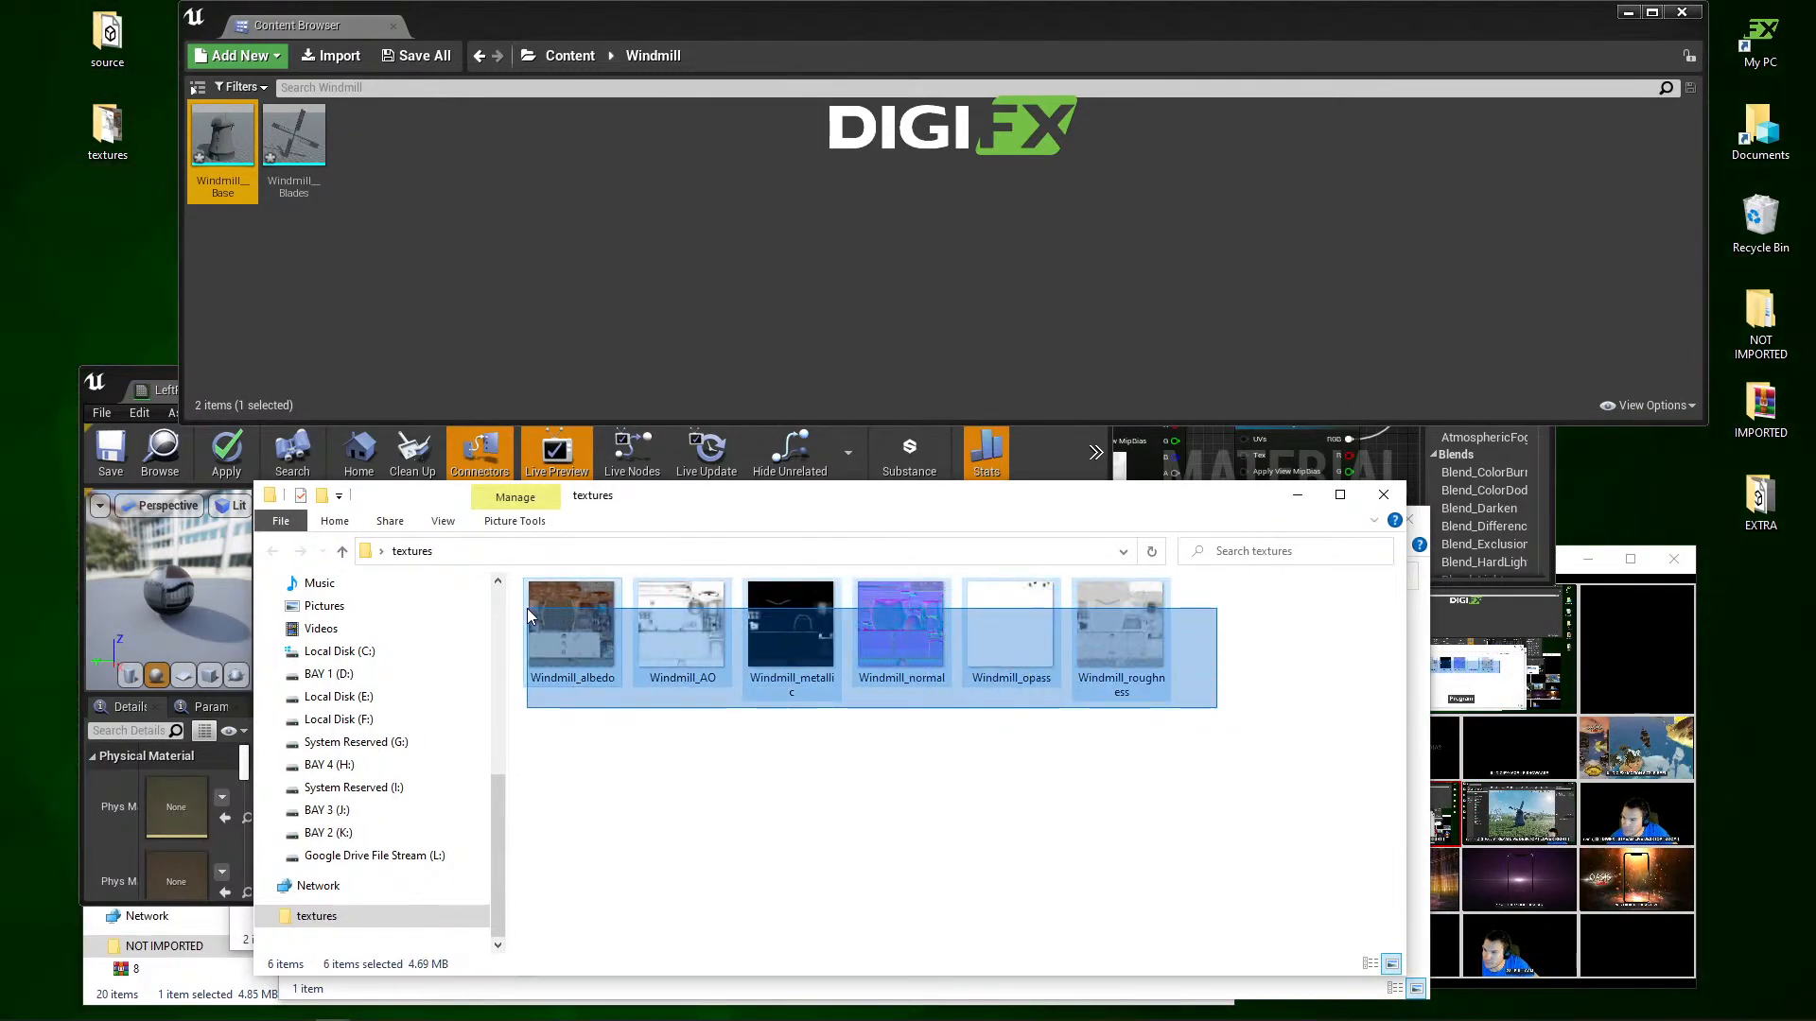
pyautogui.moveTo(1021, 502); pyautogui.dragTo(952, 567)
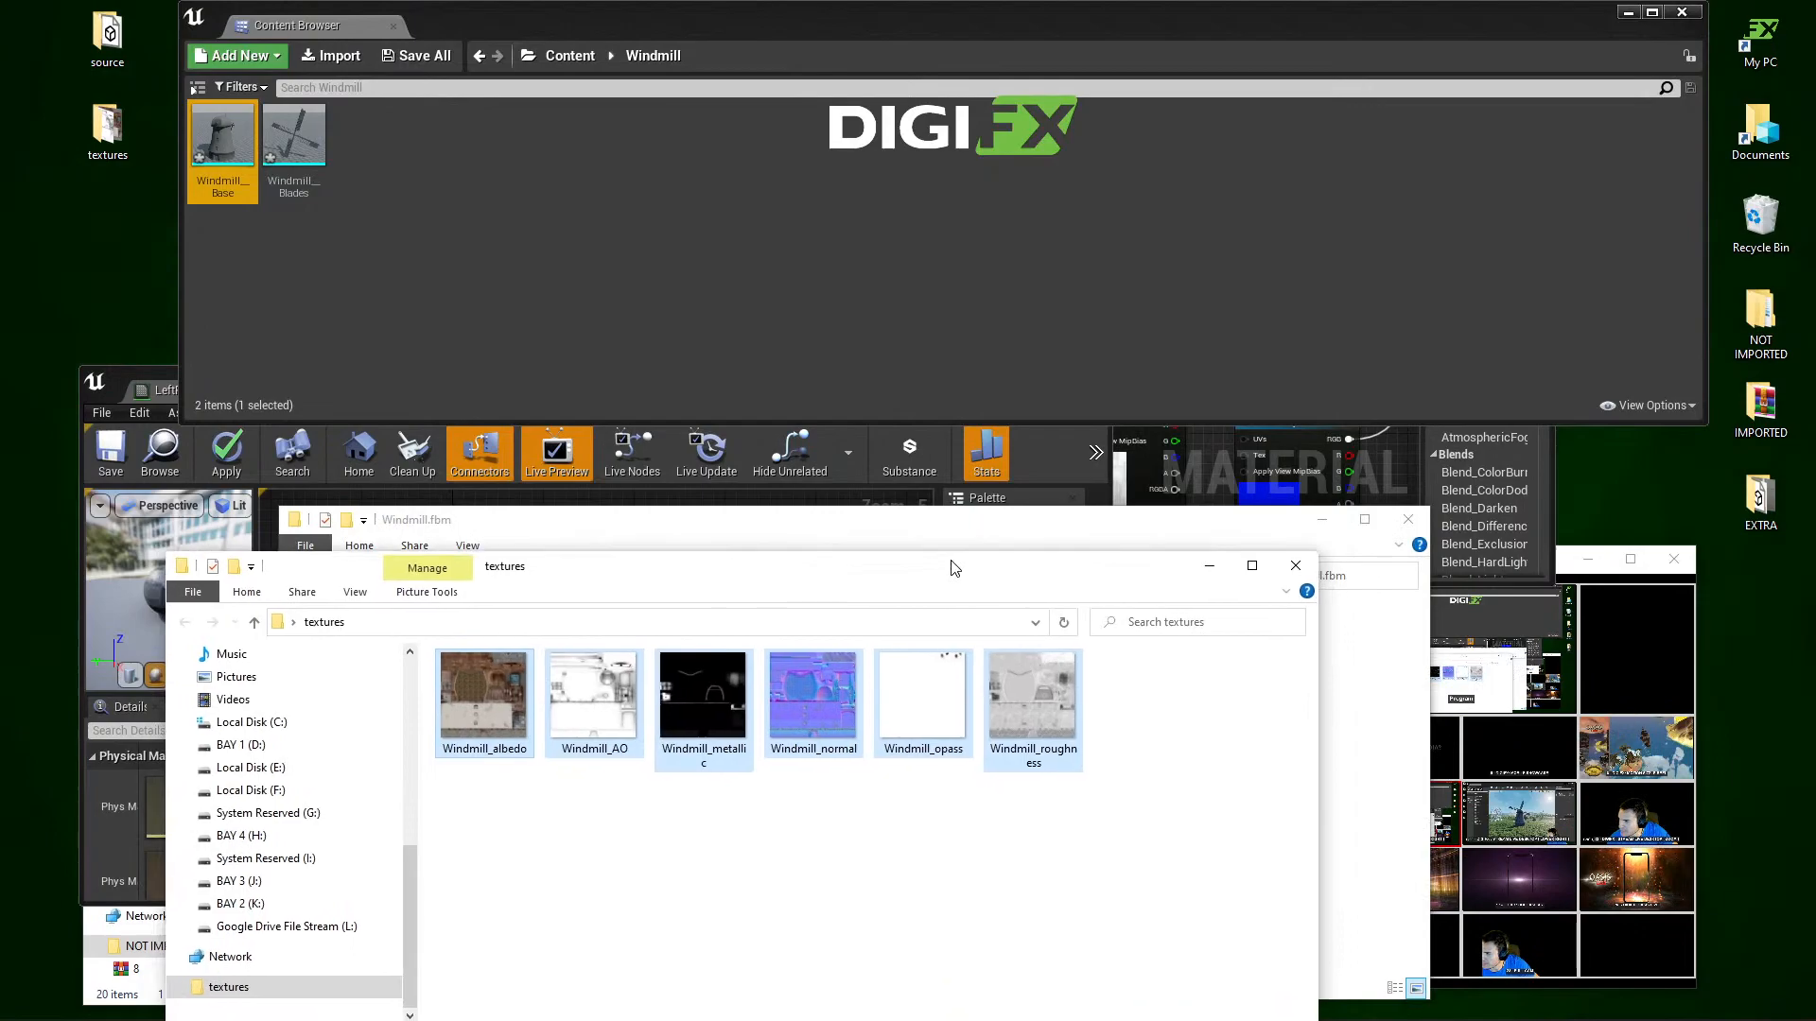
pyautogui.moveTo(923, 700); pyautogui.dragTo(533, 229)
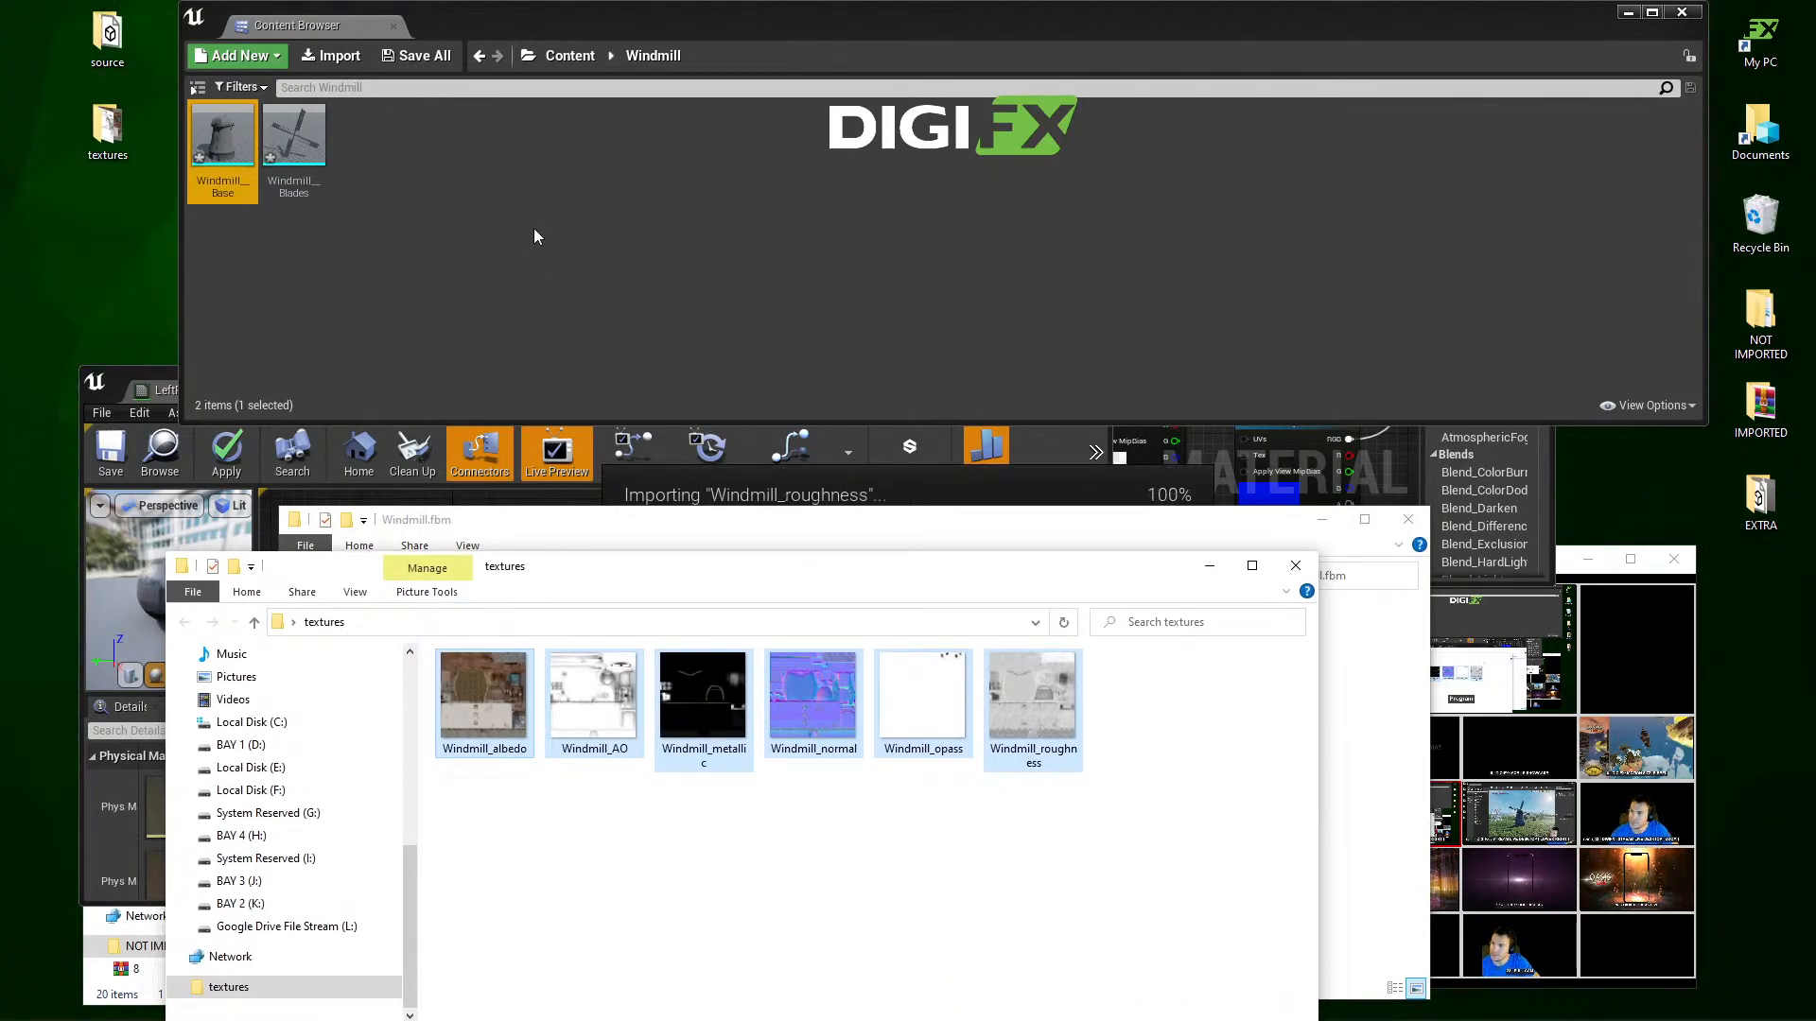
pyautogui.click(416, 269)
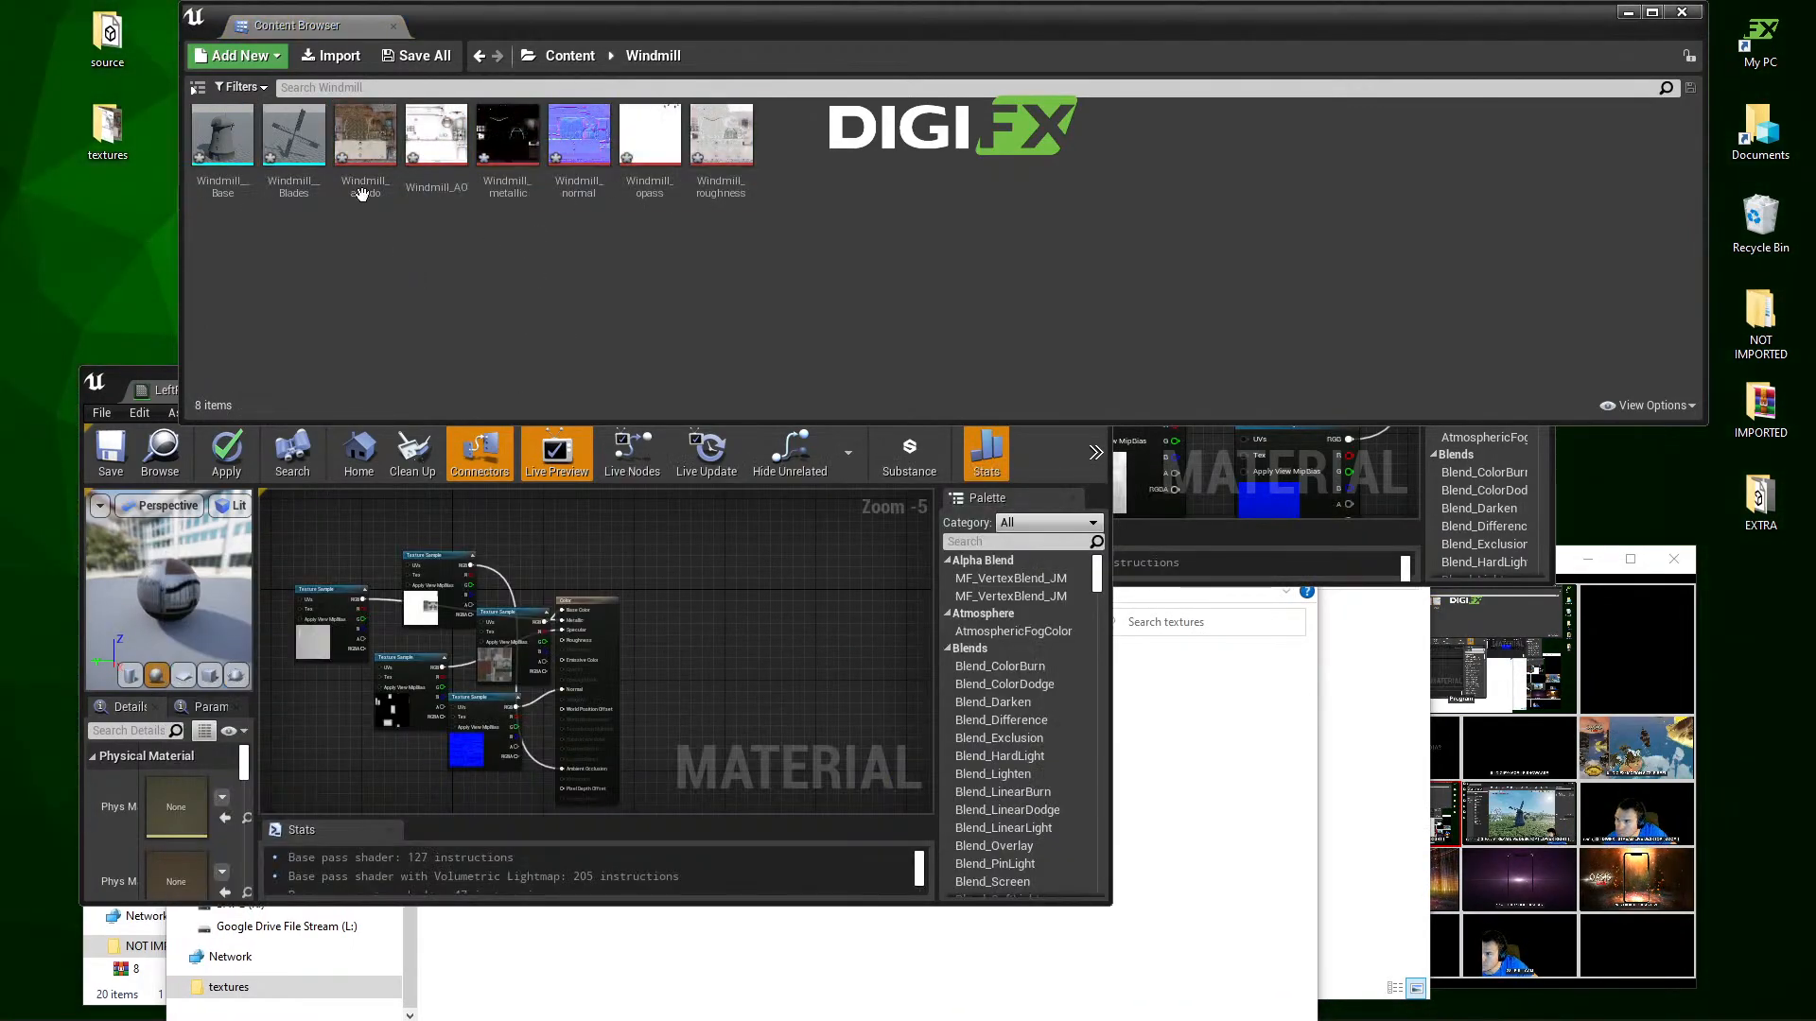
# Step: Create the Windmill_albedo_Mat material from the Windmill_albedo texture and apply it to the windmill in the level
pyautogui.click(360, 149)
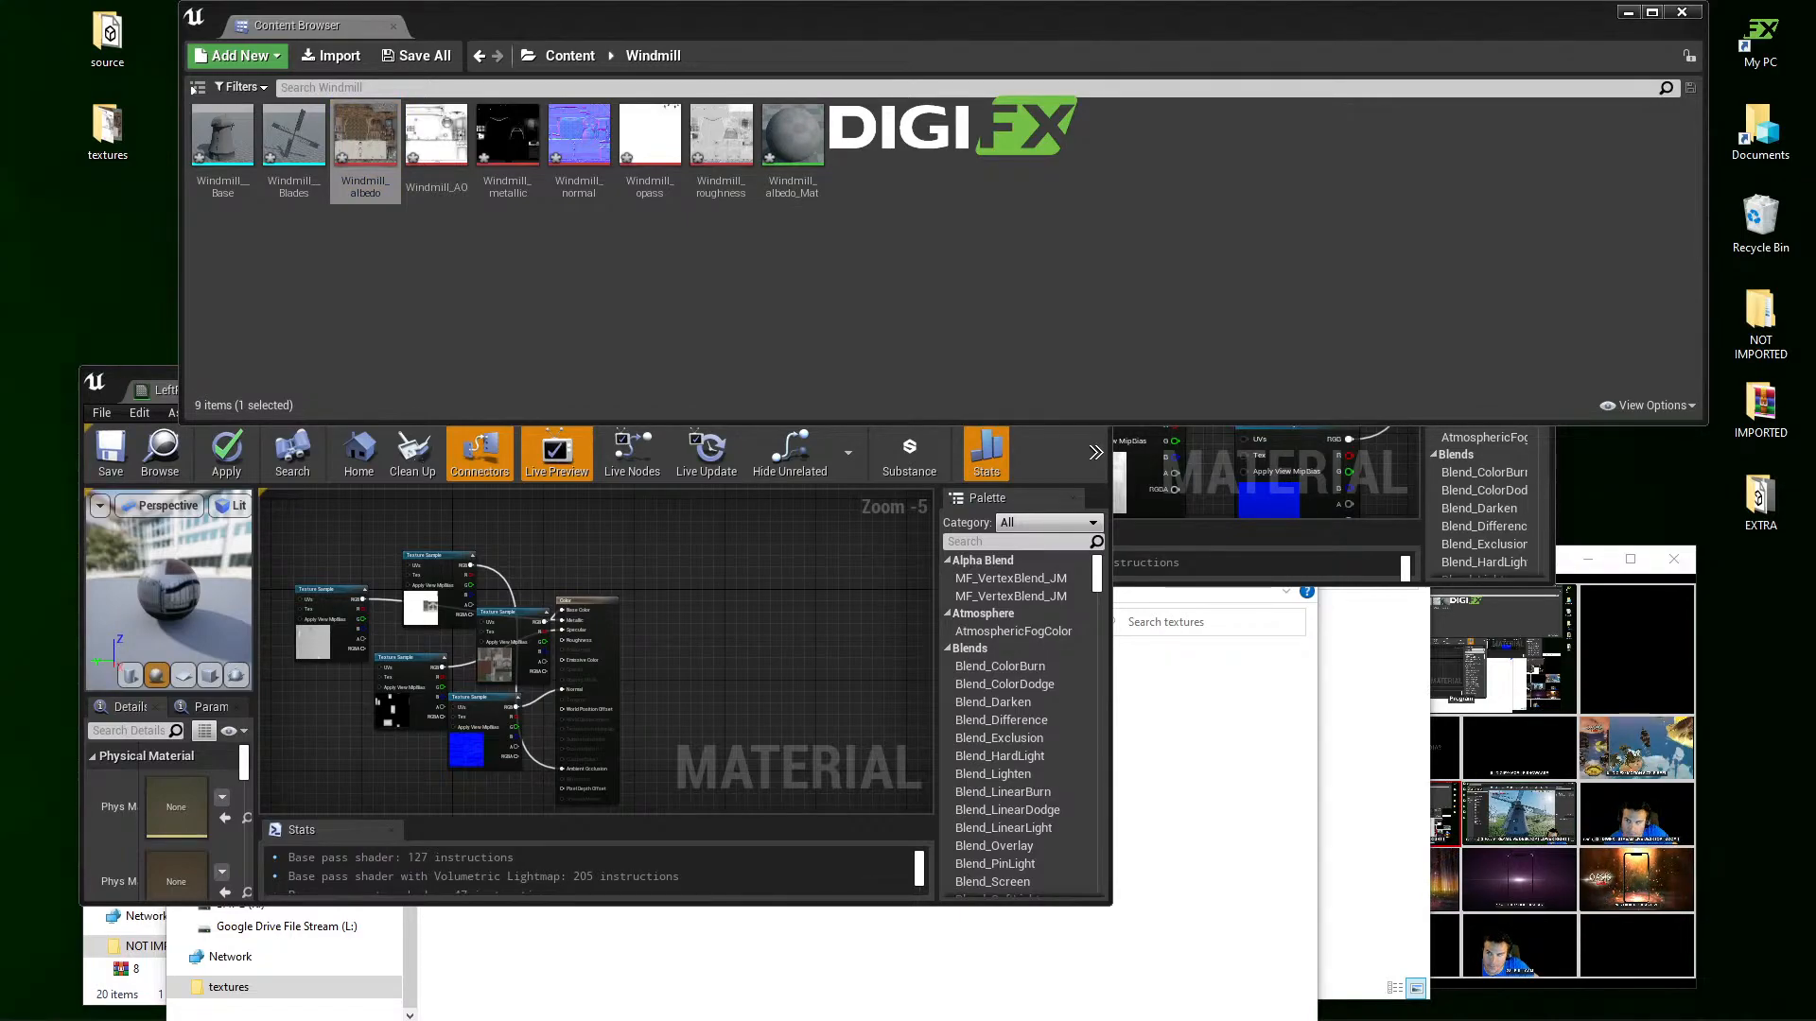
pyautogui.click(793, 137)
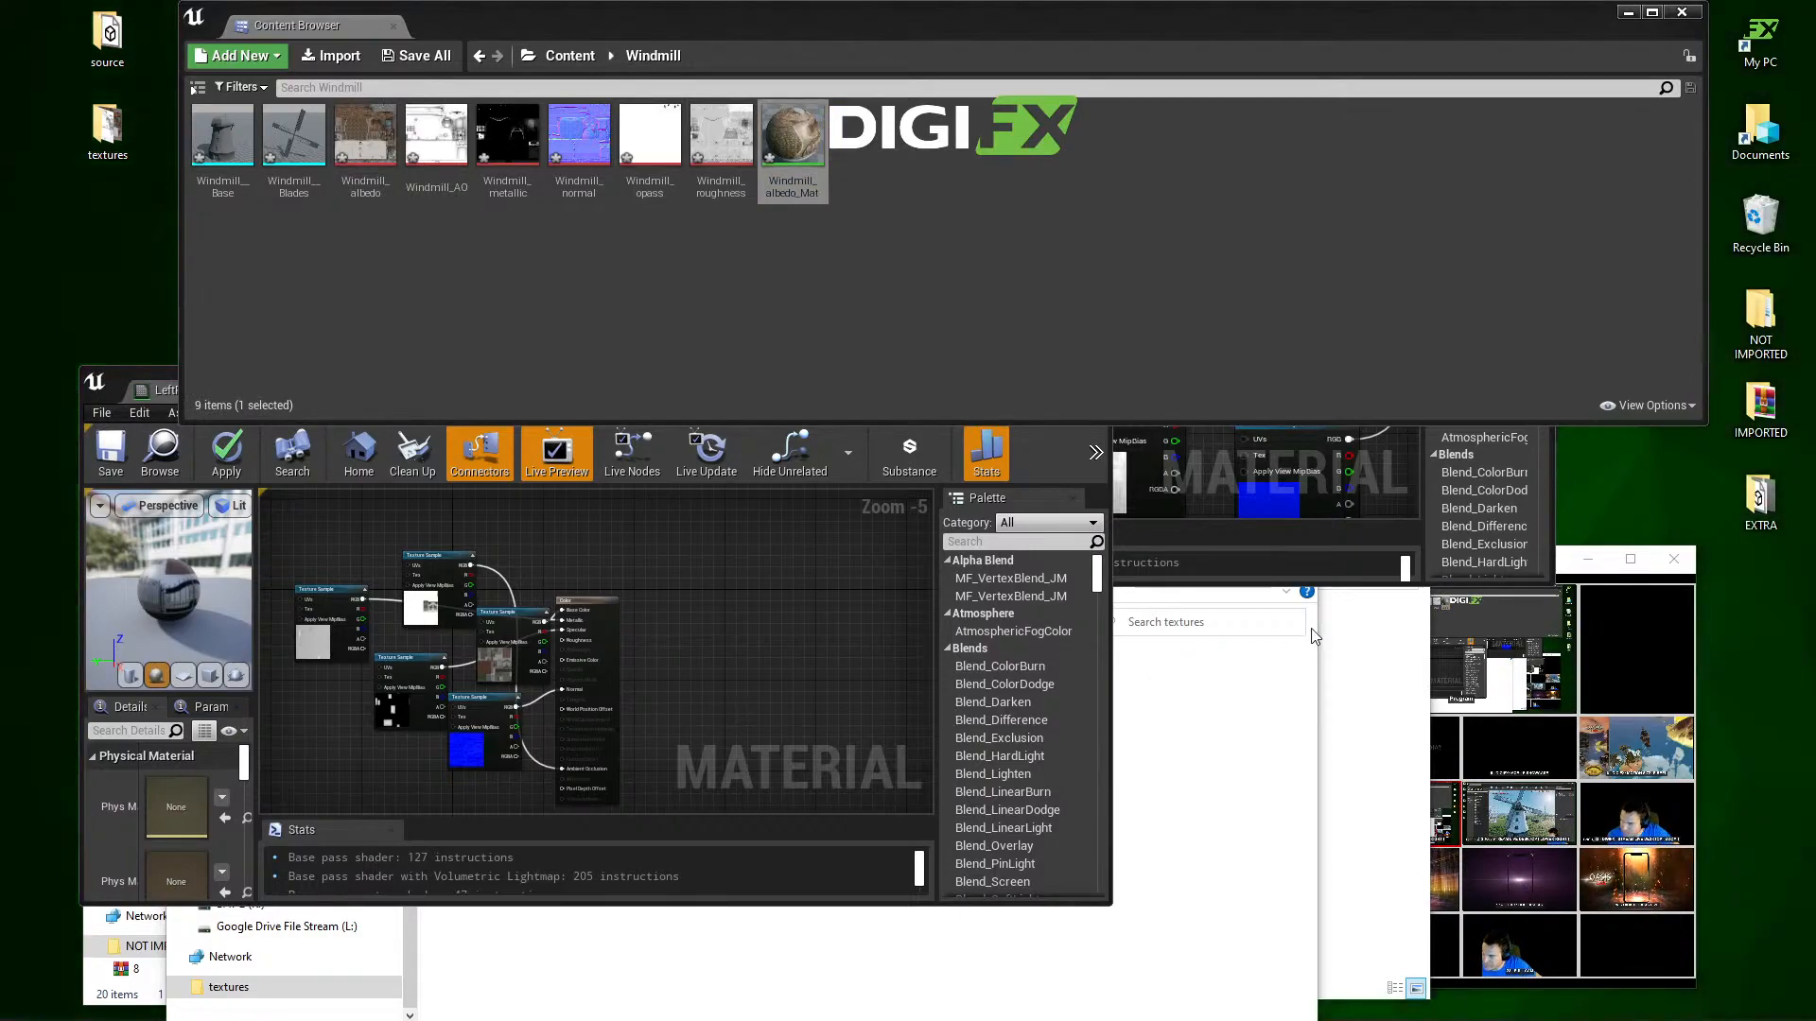
pyautogui.click(1570, 581)
pyautogui.moveTo(1567, 572); pyautogui.dragTo(1576, 598)
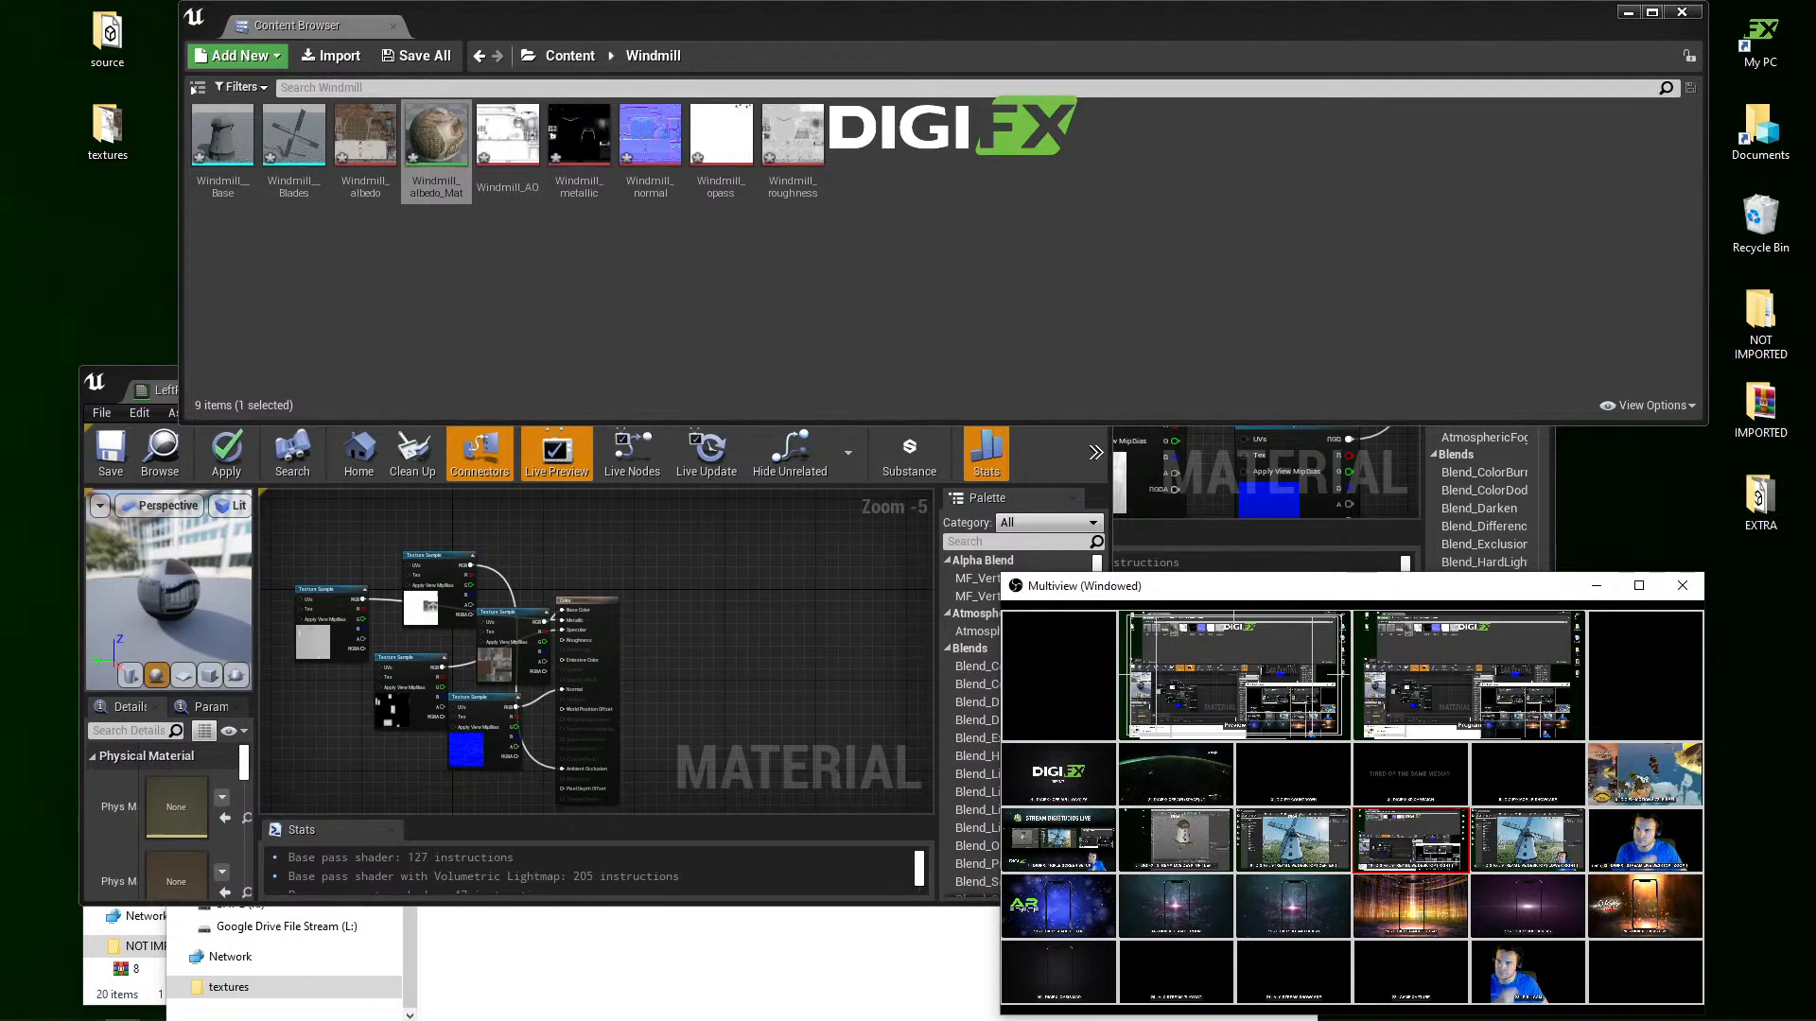
# Step: Open Windmill_albedo_Mat and add the metallic, normal, opass and roughness textures to its graph as Texture Samples
pyautogui.click(431, 134)
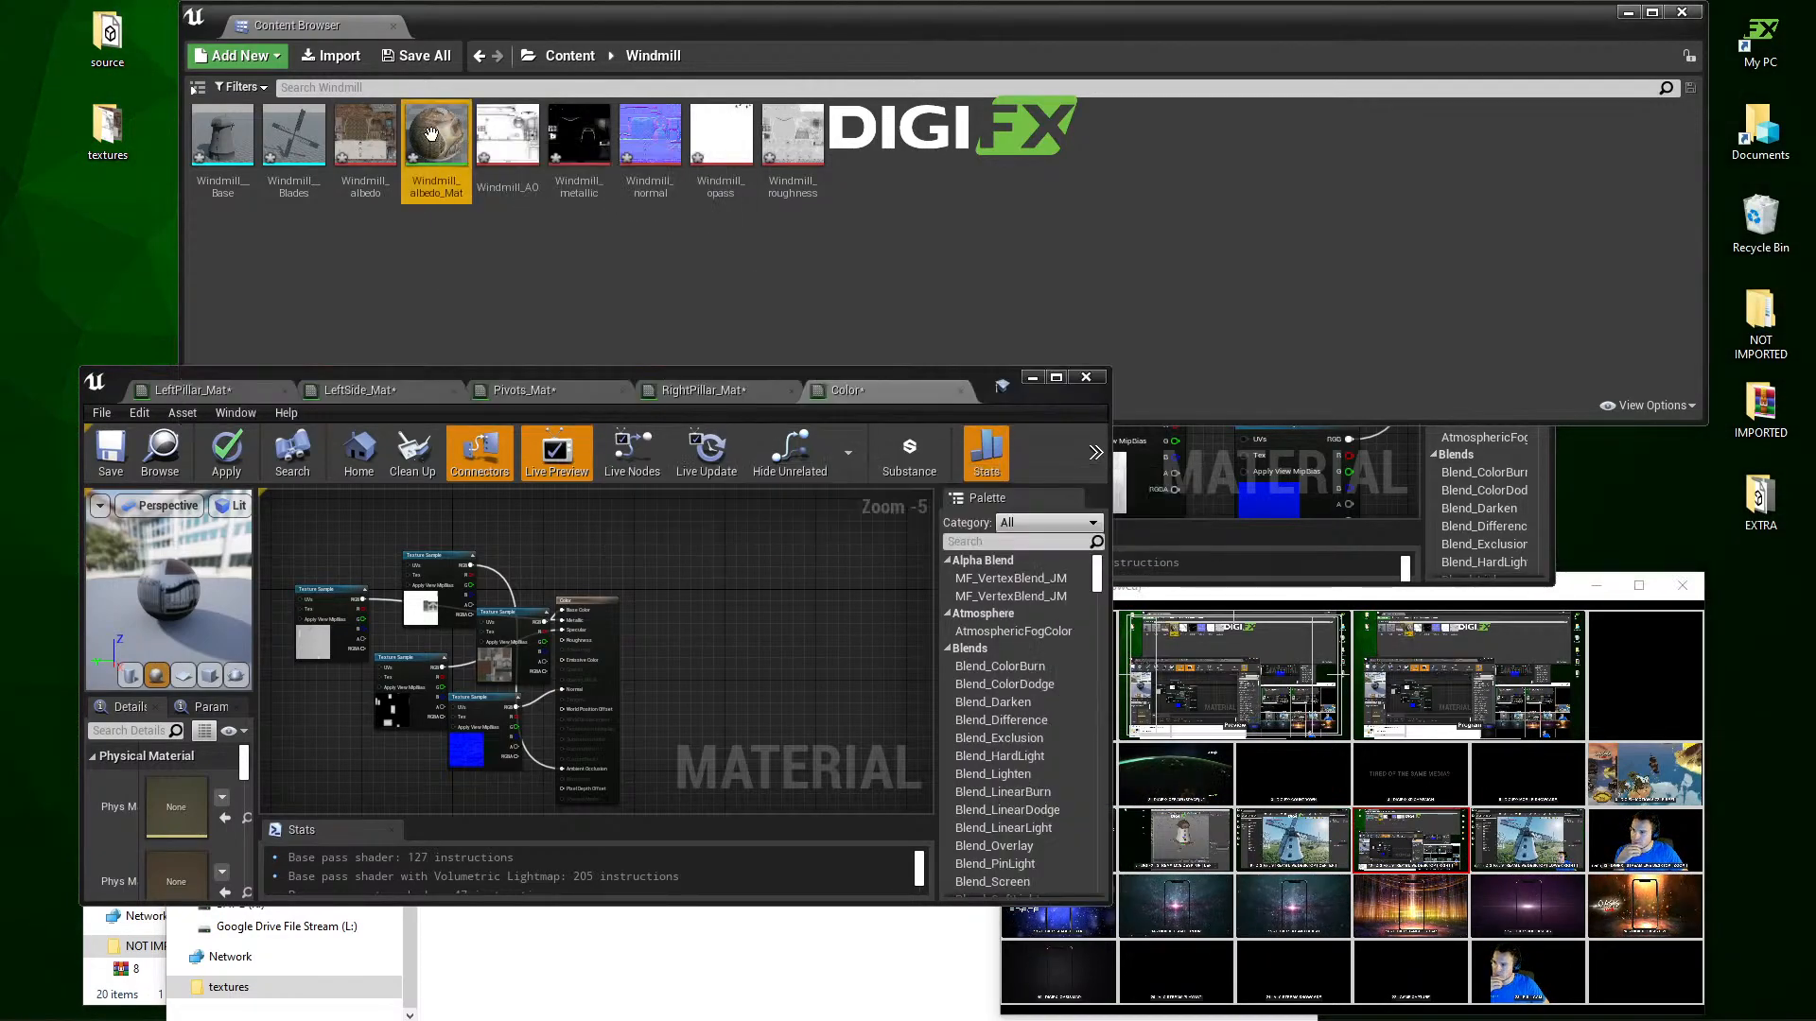
pyautogui.doubleClick(431, 135)
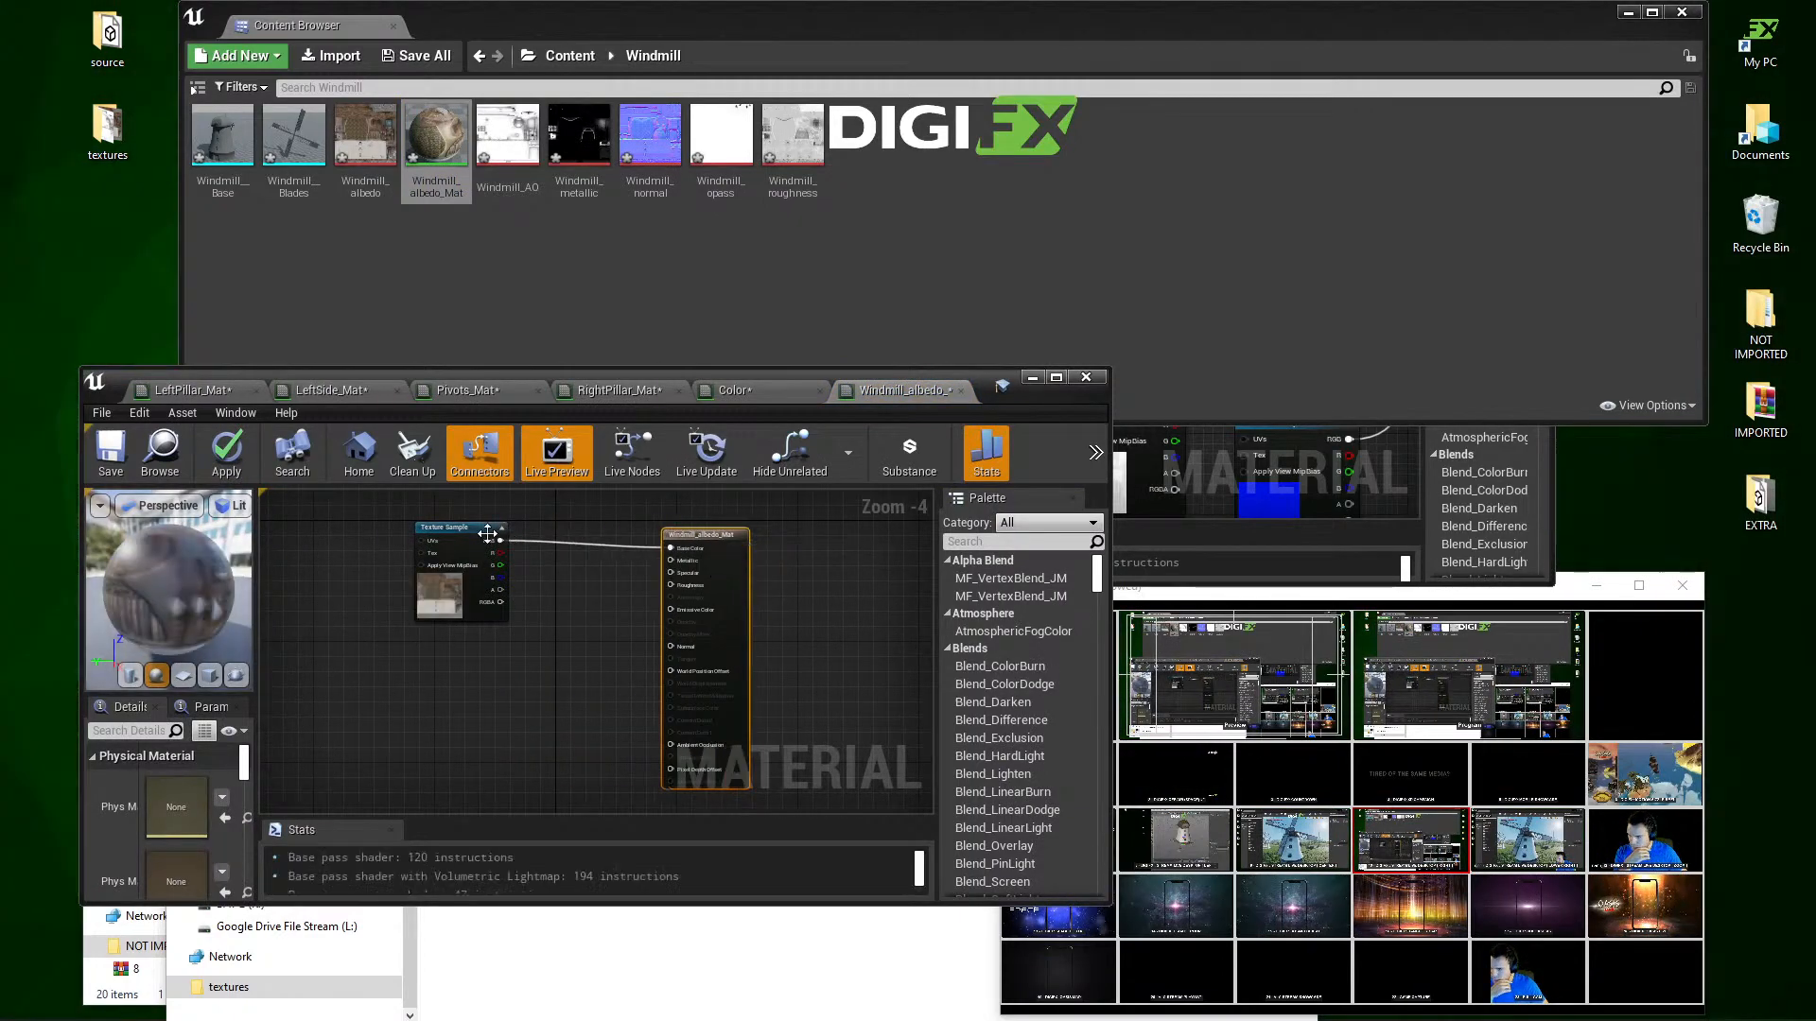
pyautogui.moveTo(487, 535); pyautogui.dragTo(484, 549)
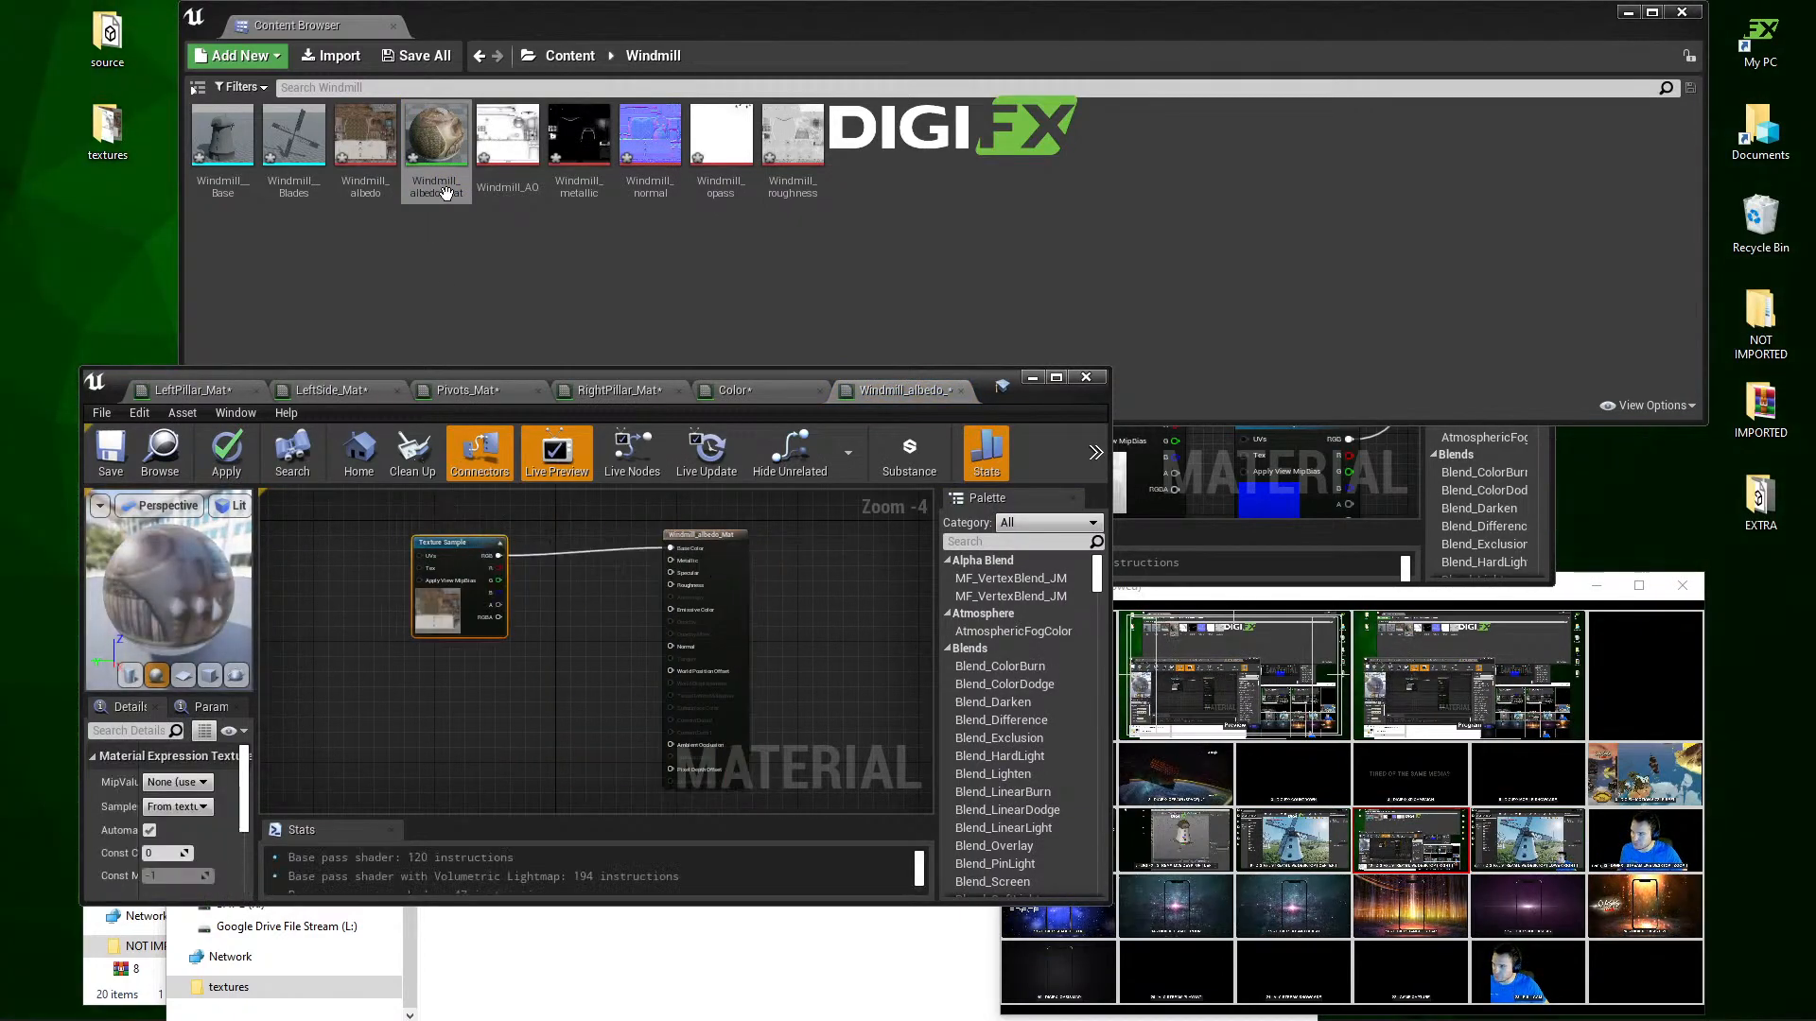
pyautogui.click(530, 237)
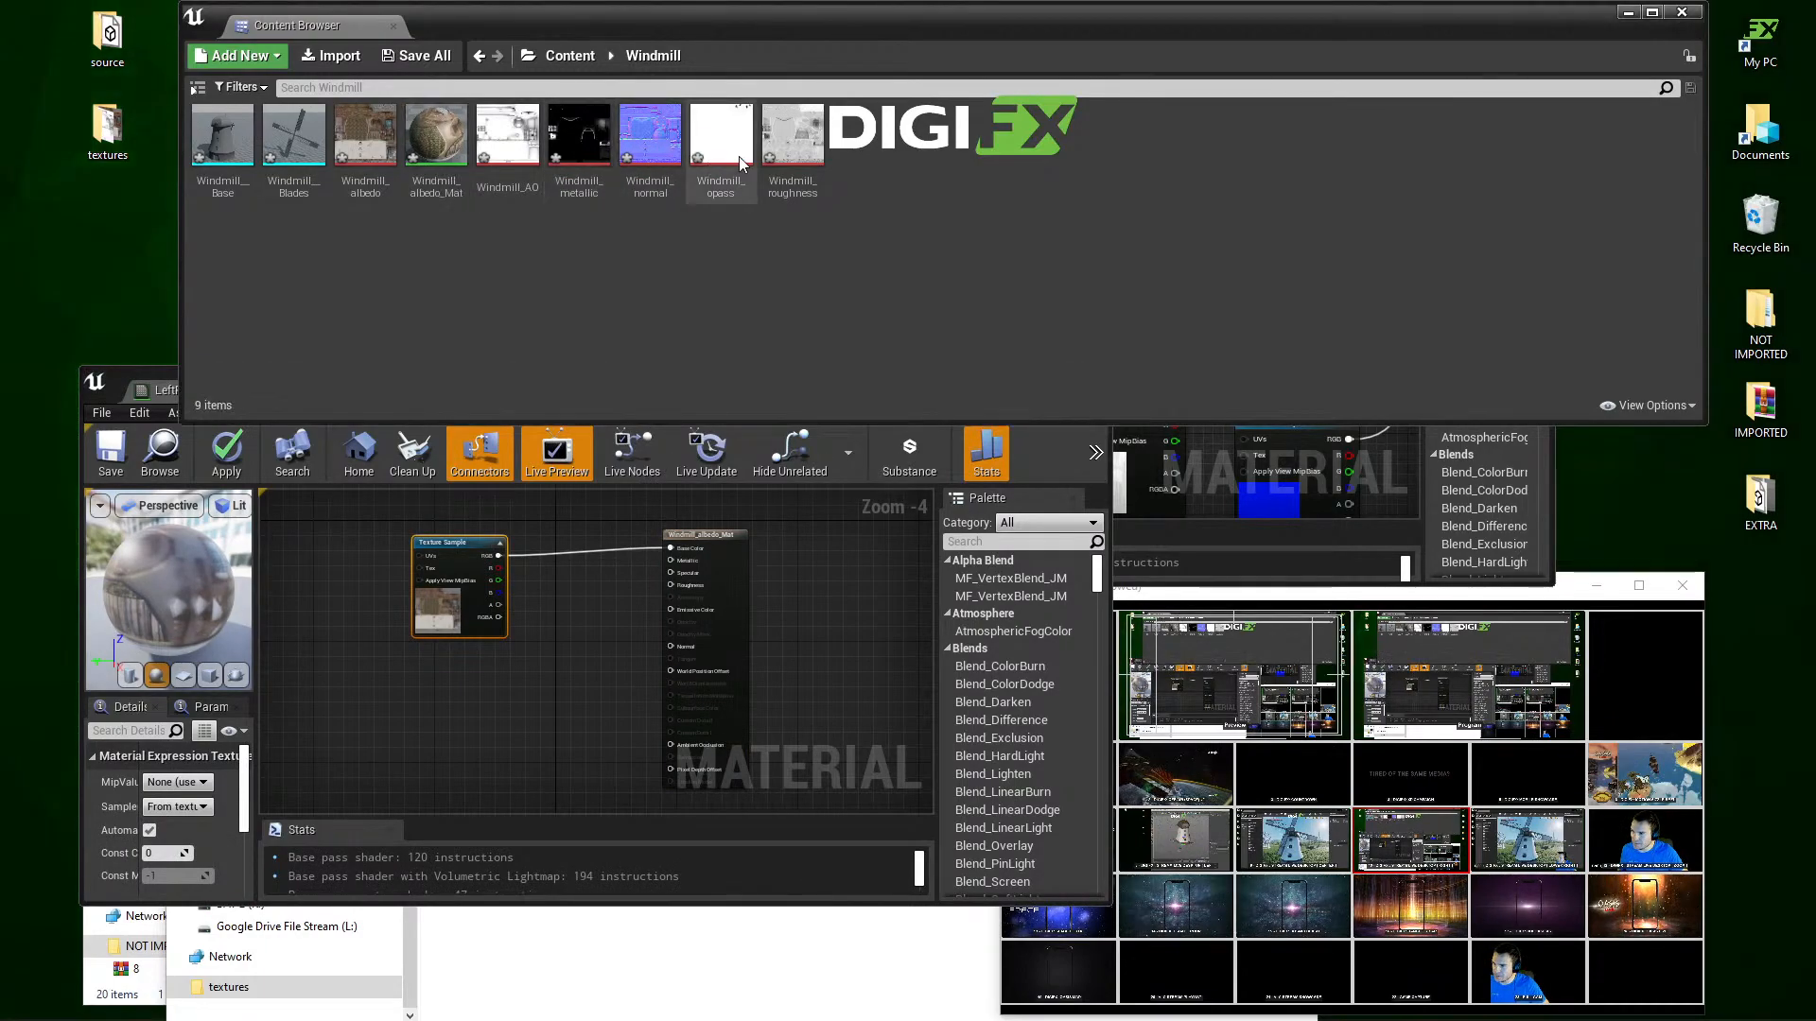
pyautogui.moveTo(819, 171); pyautogui.dragTo(638, 524)
pyautogui.scroll(5, 435, 709)
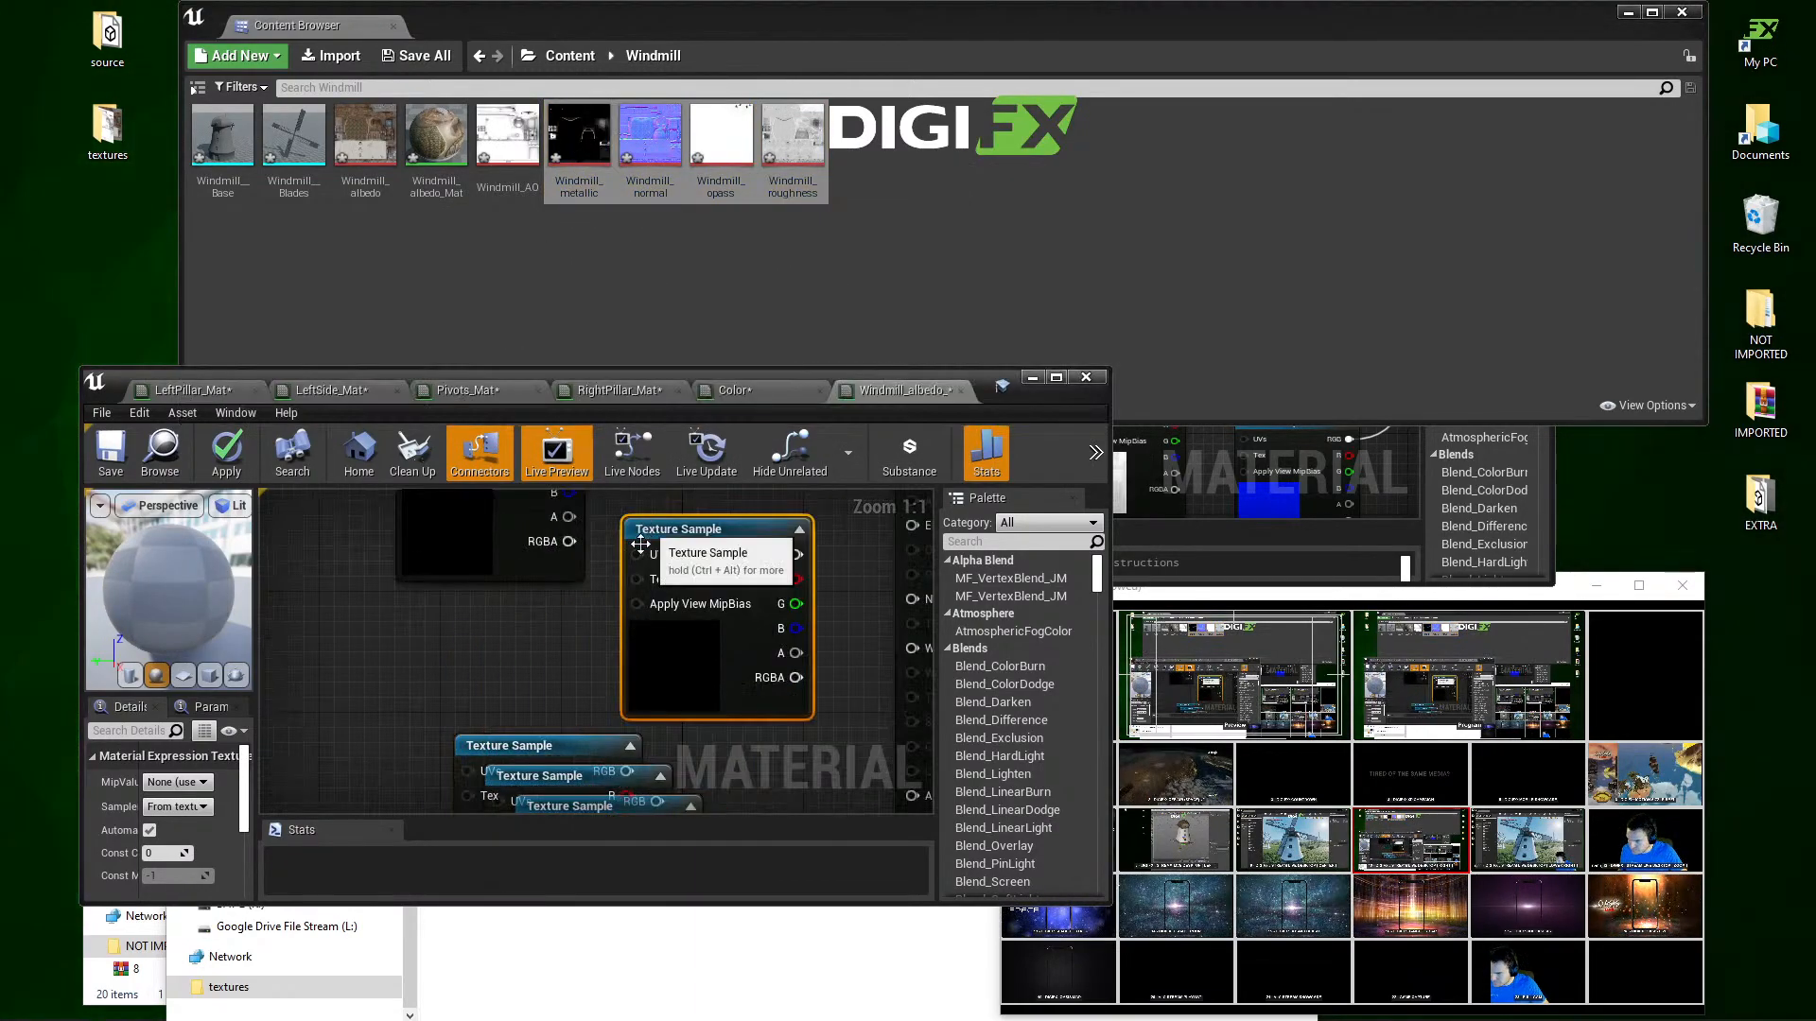
# Step: Spread out the new Texture Samples and connect the roughness texture to Roughness and the normal texture to Normal
pyautogui.scroll(-3, 524, 658)
pyautogui.moveTo(528, 705); pyautogui.dragTo(400, 630)
pyautogui.moveTo(544, 726); pyautogui.dragTo(679, 763)
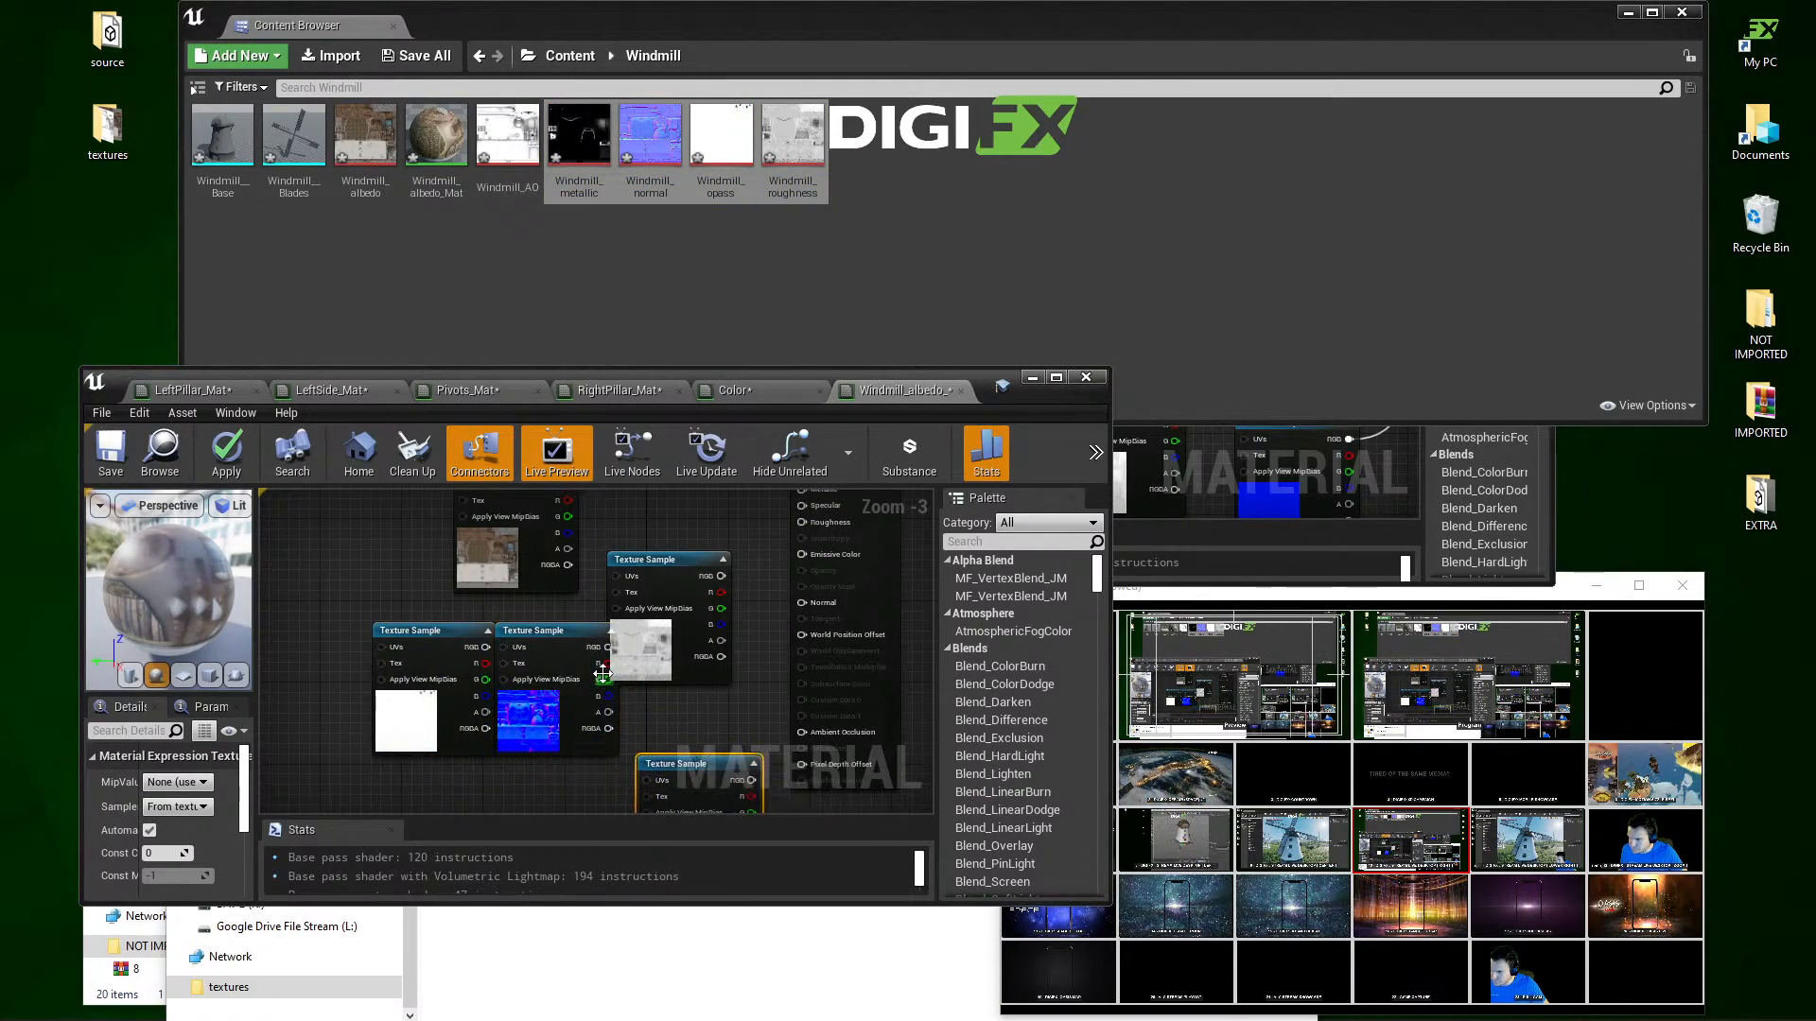
pyautogui.moveTo(561, 646); pyautogui.dragTo(820, 524)
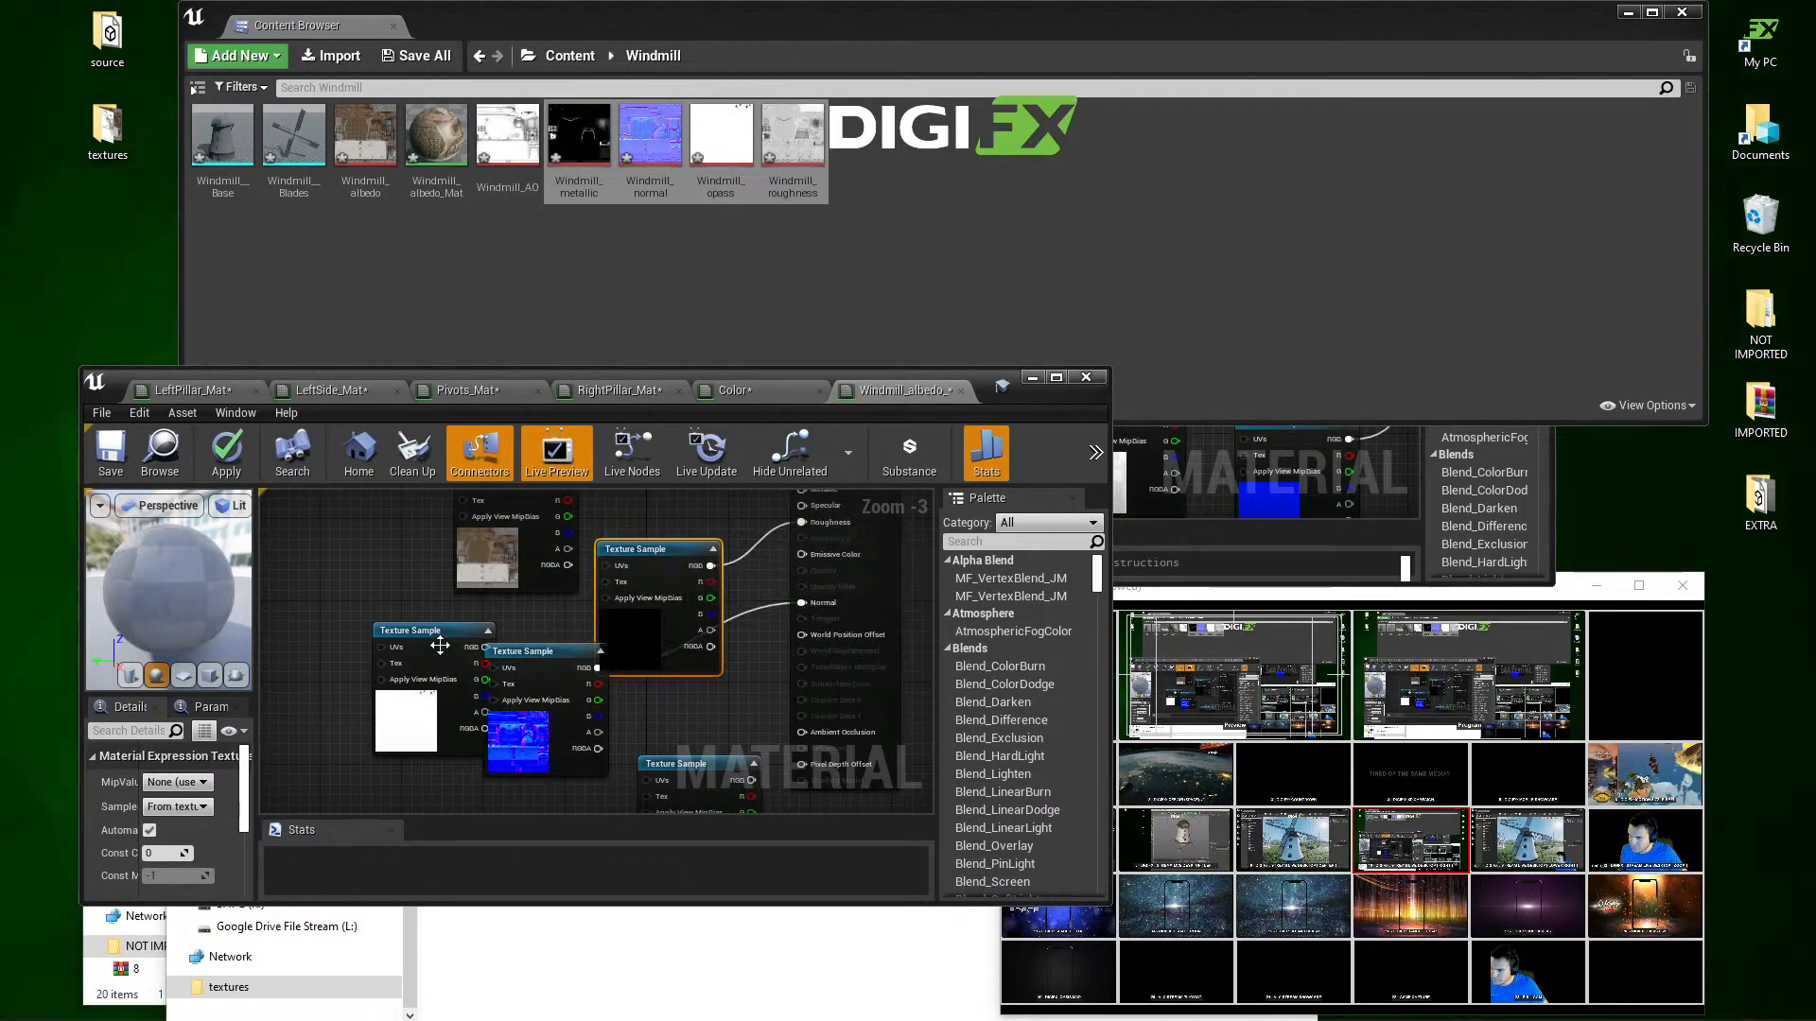
pyautogui.moveTo(432, 649); pyautogui.dragTo(809, 592)
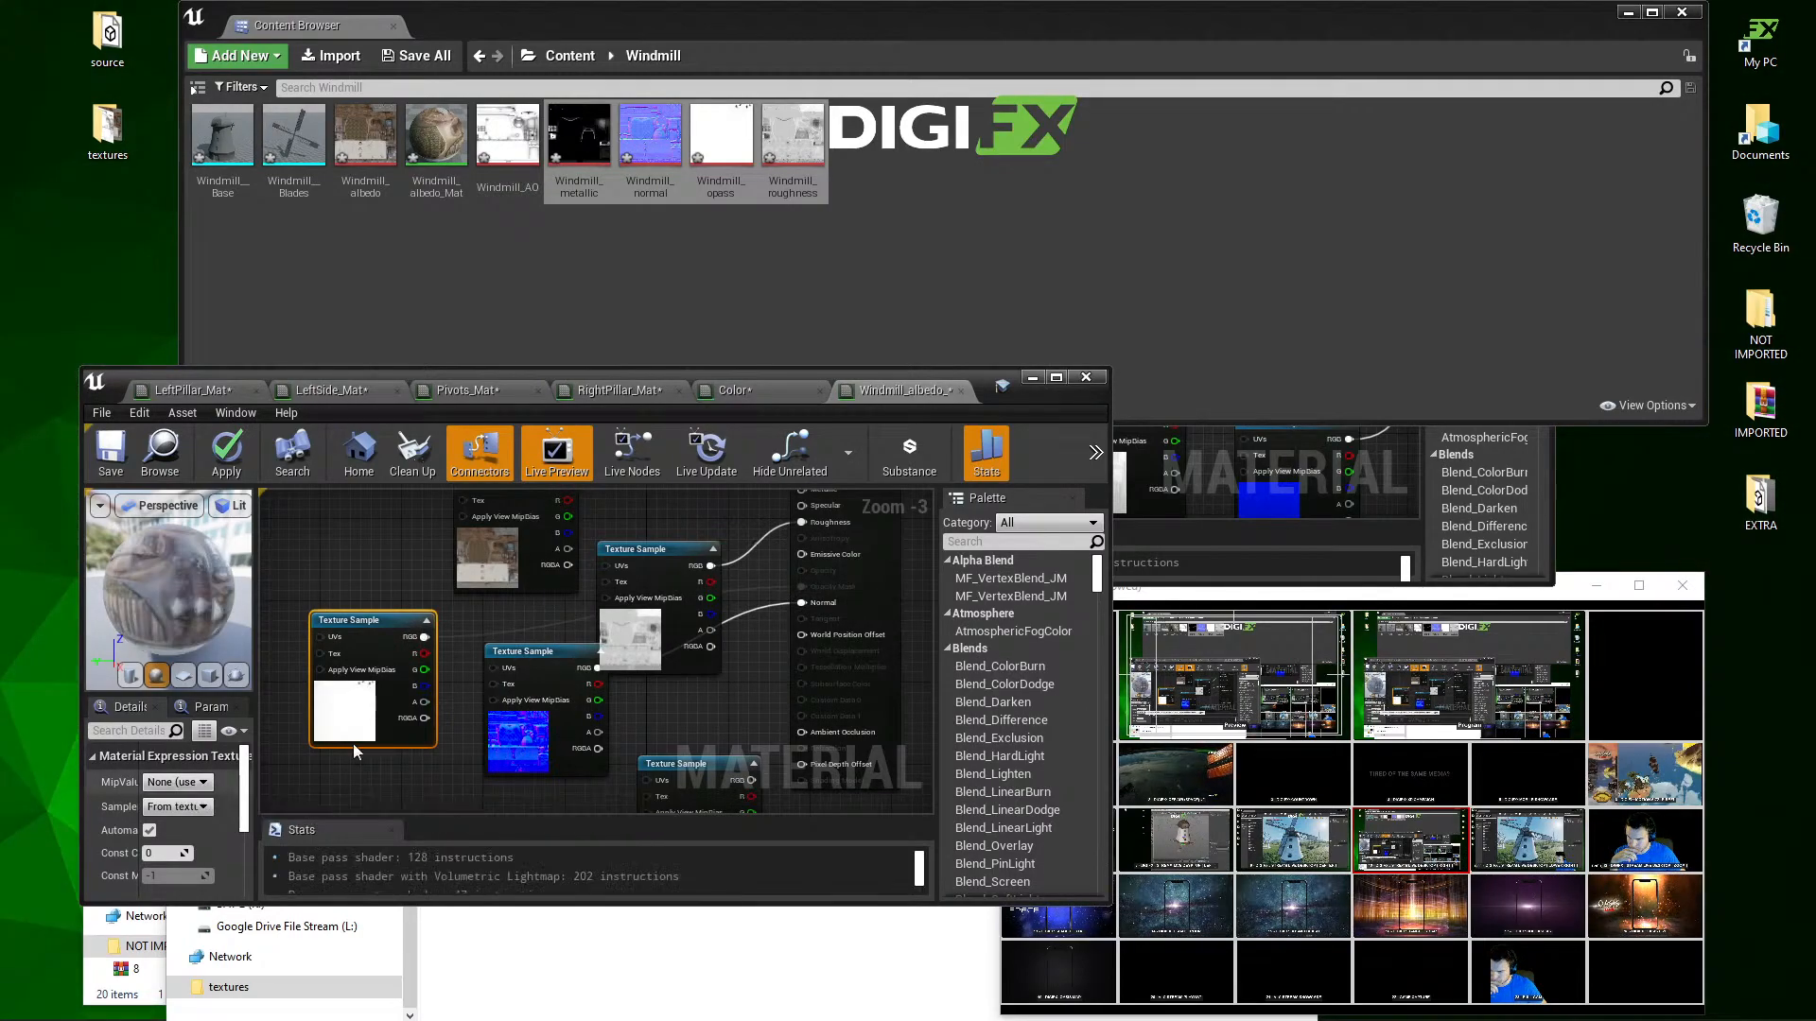
pyautogui.scroll(-1, 814, 605)
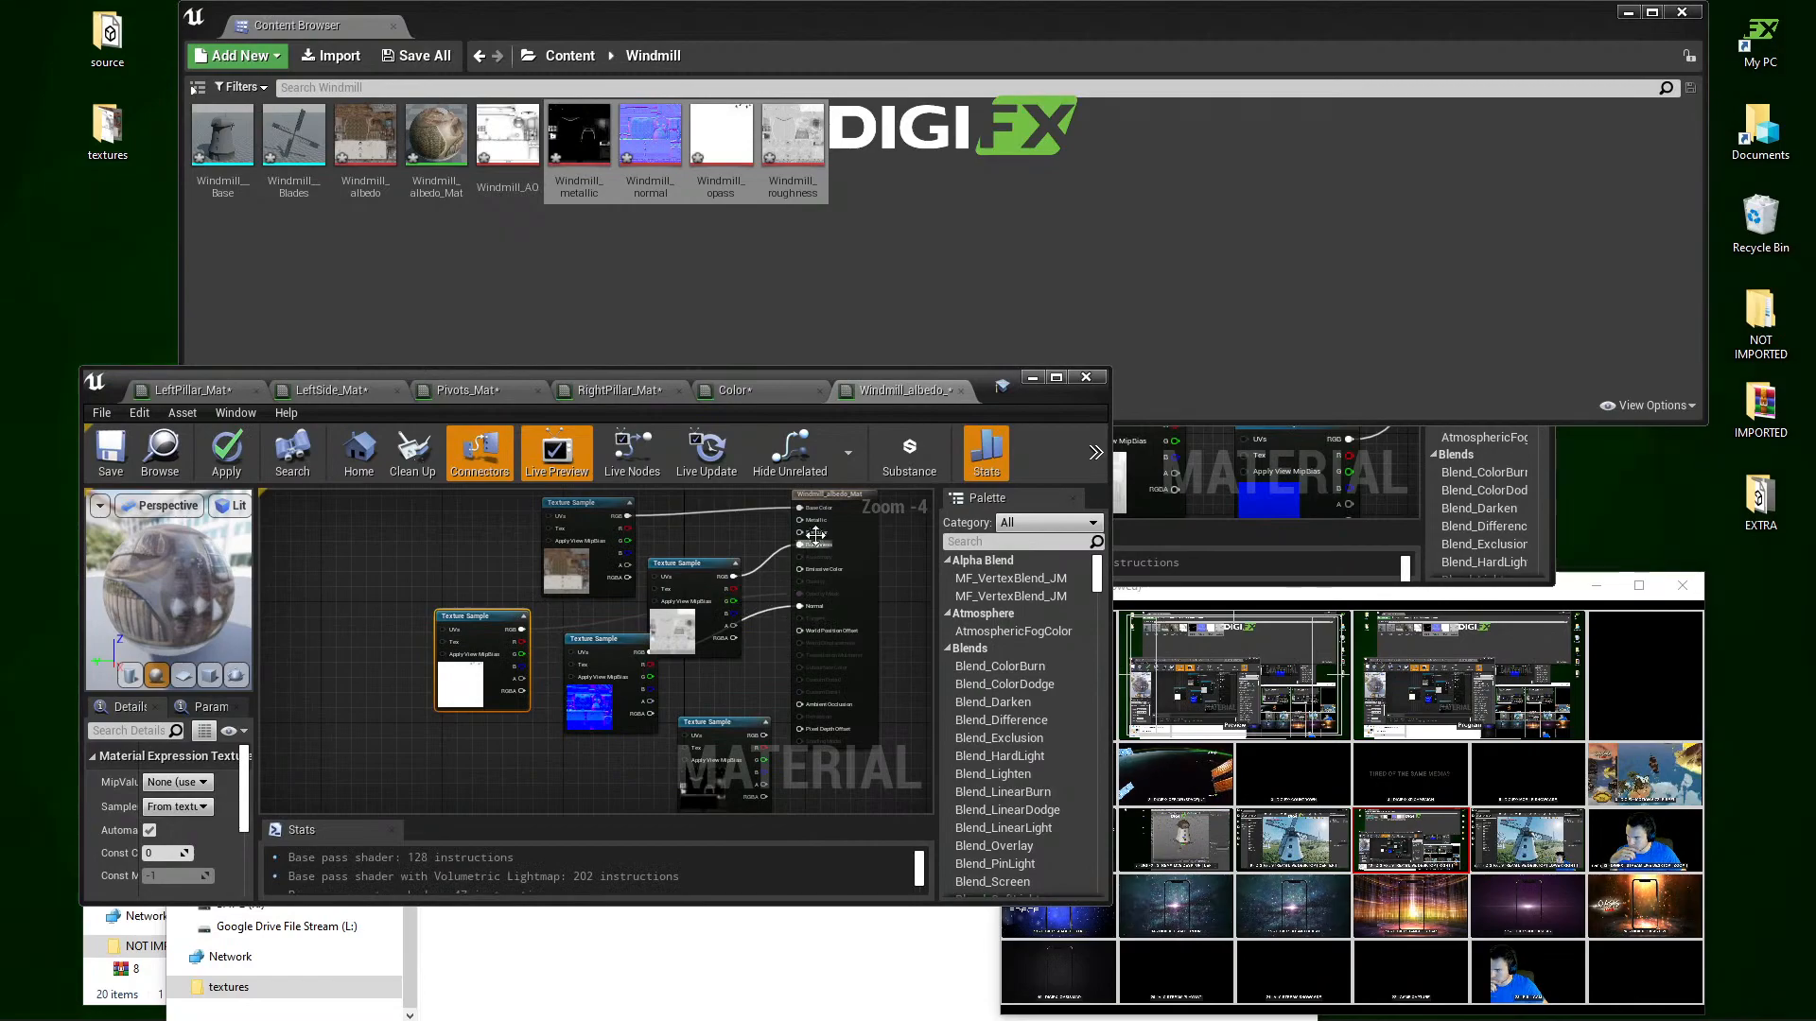
# Step: Set the windmill material's Blend Mode to Masked, connect the opass texture to Opacity Mask, and space out its node
pyautogui.click(812, 501)
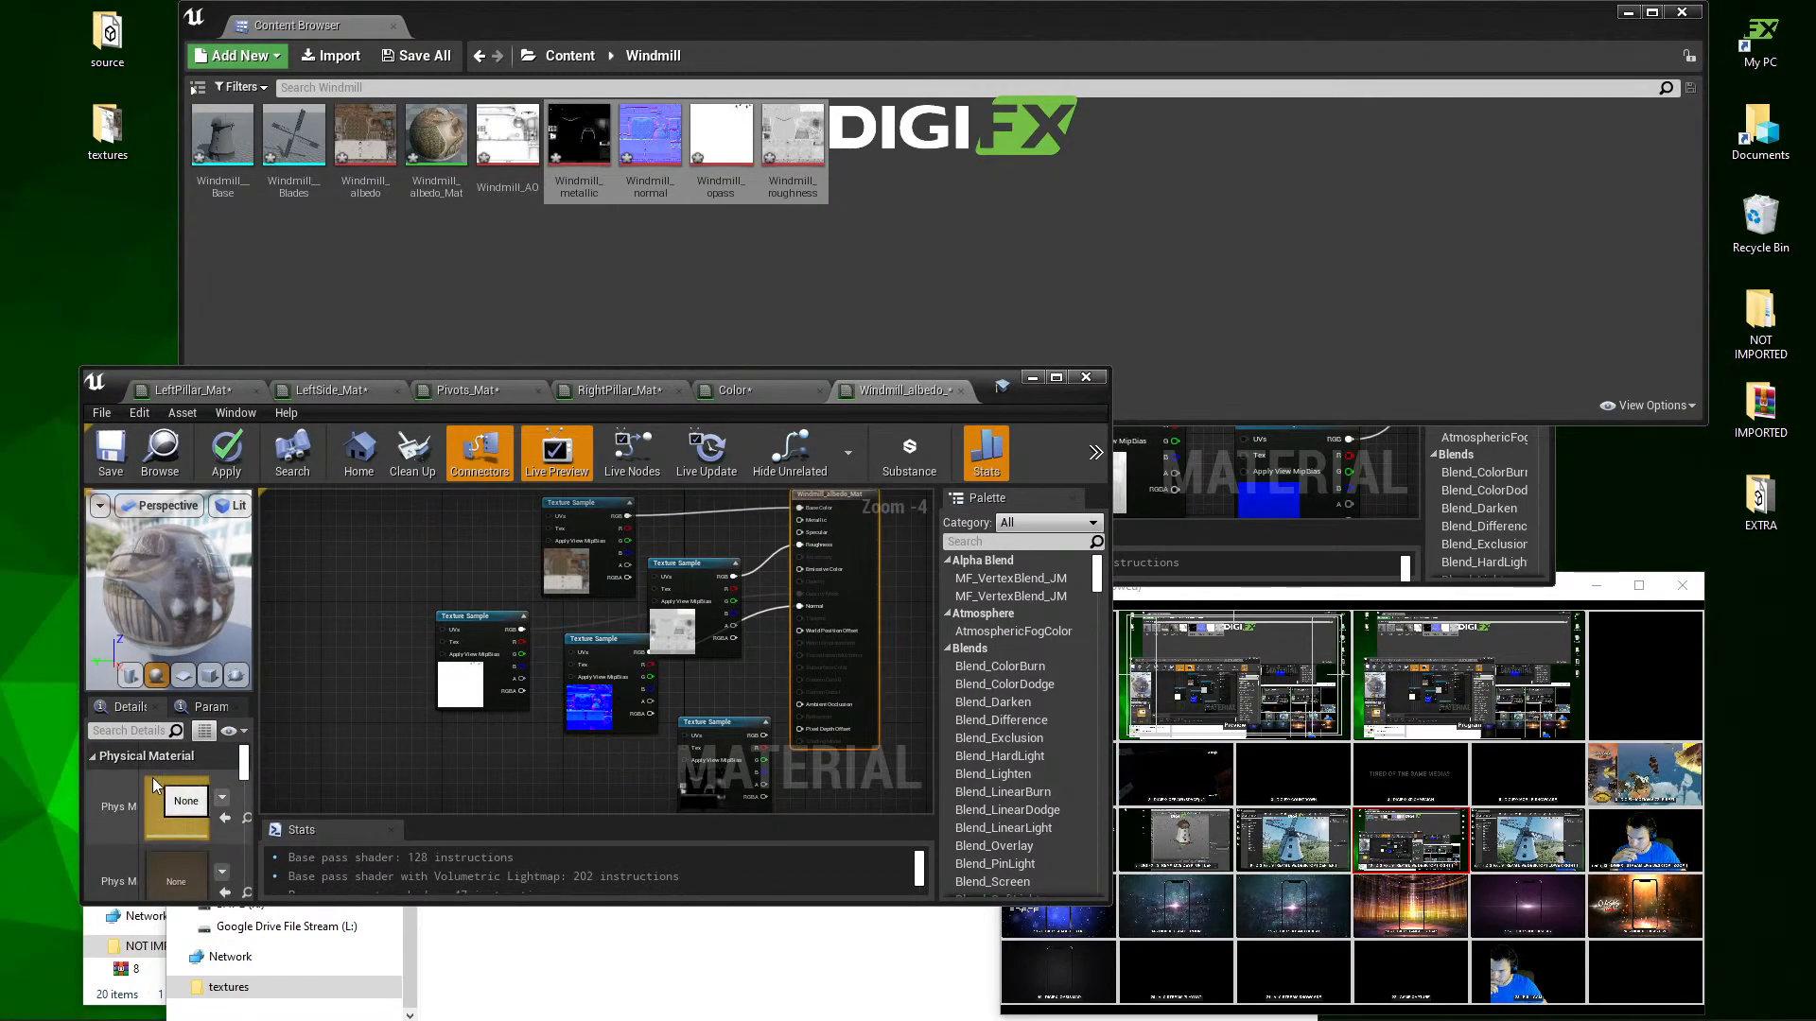
pyautogui.scroll(-2, 157, 797)
pyautogui.click(177, 844)
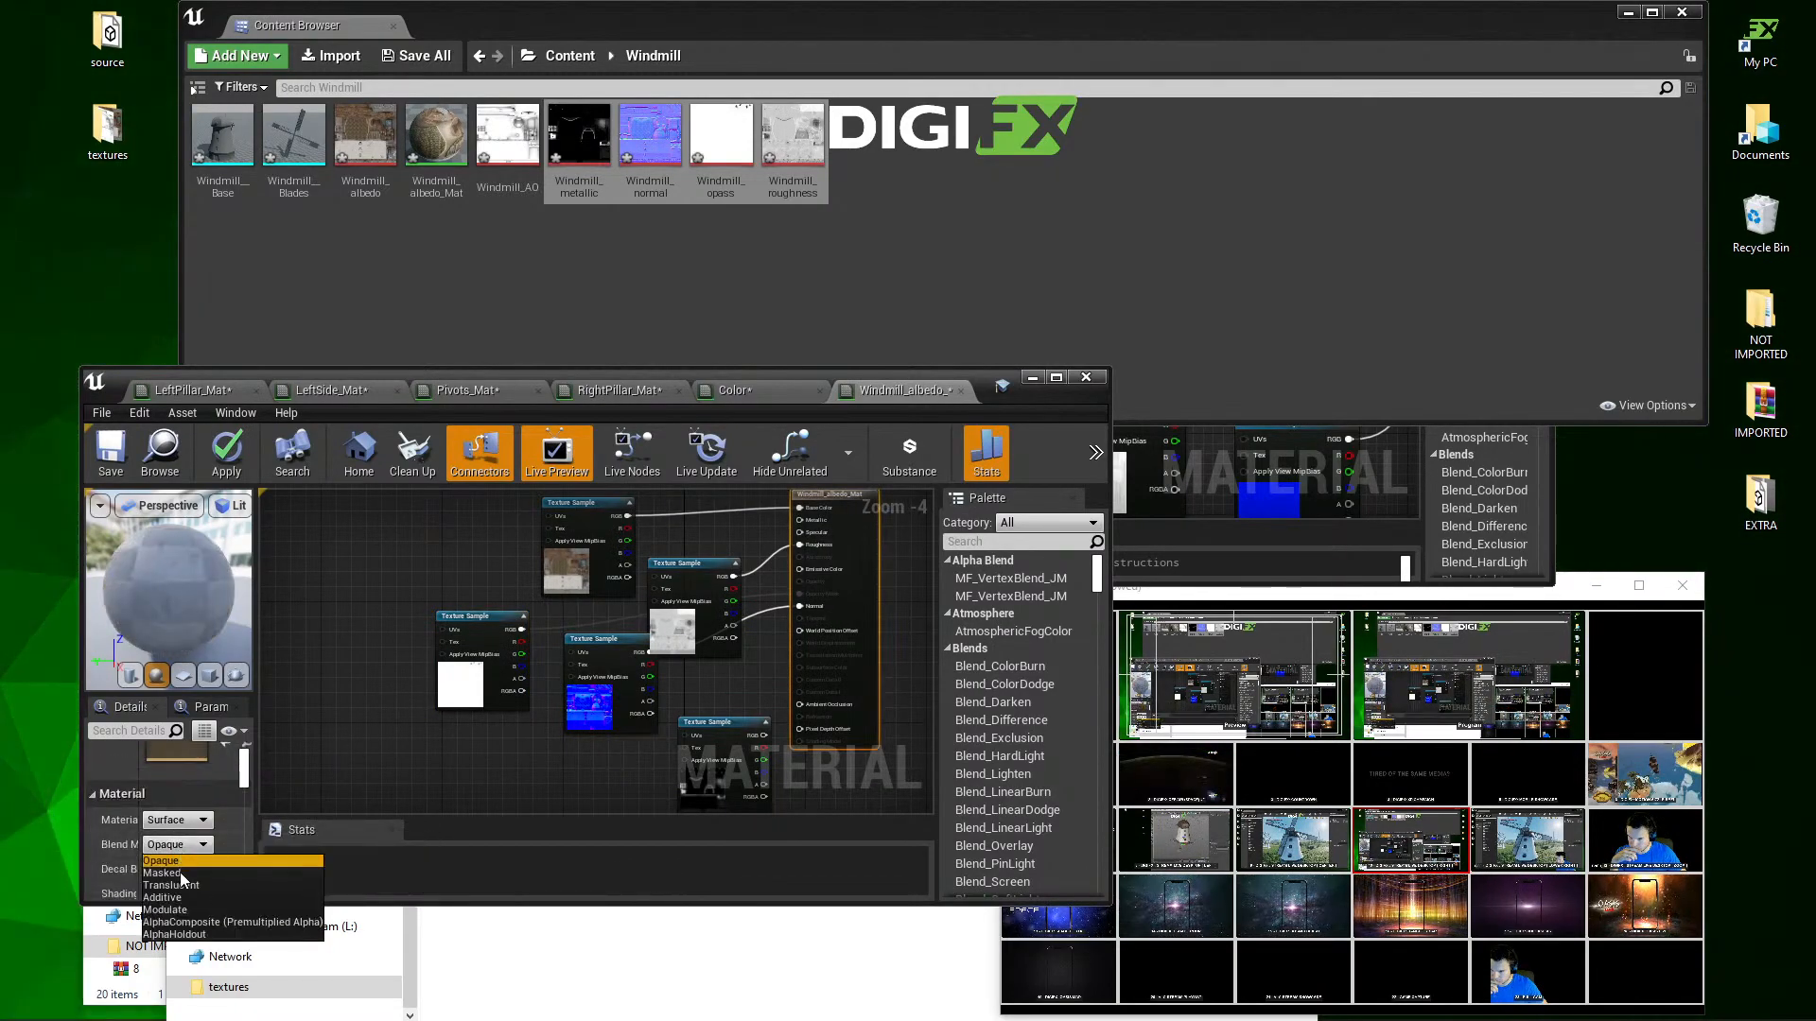
pyautogui.click(169, 874)
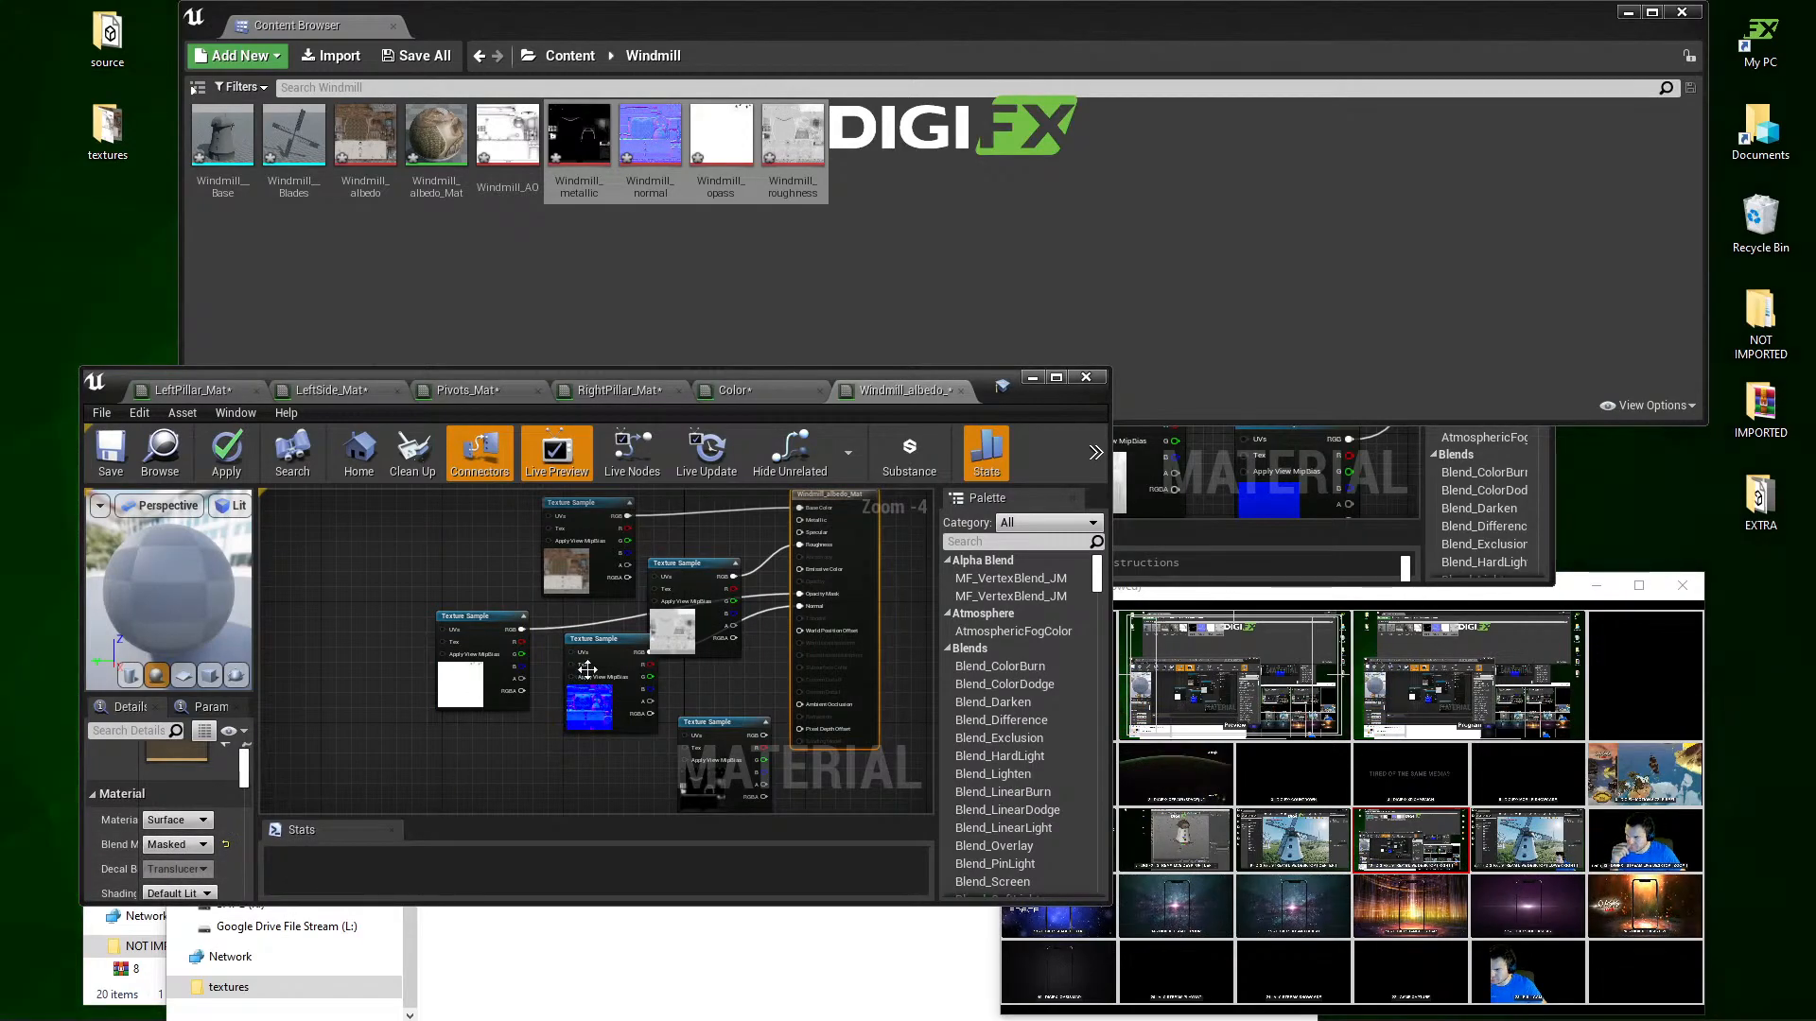
pyautogui.moveTo(579, 667); pyautogui.dragTo(411, 703)
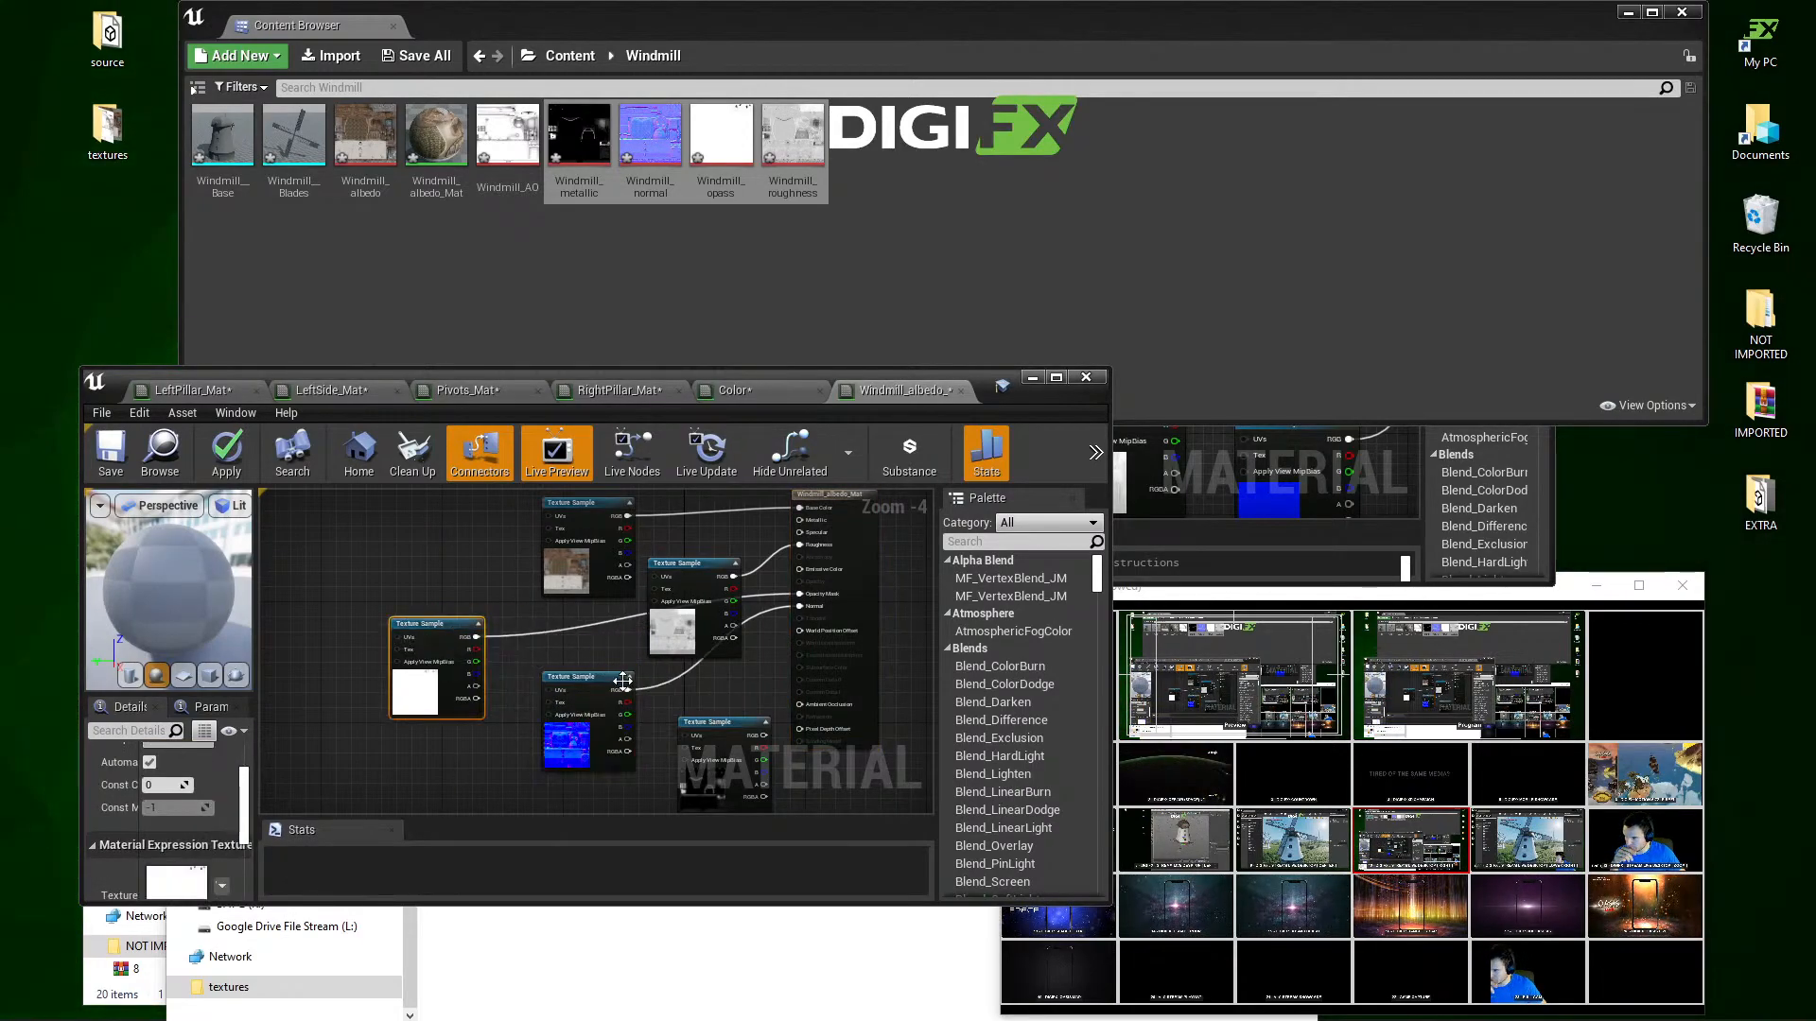
# Step: Connect the metallic Texture Sample to the Metallic input and apply the changes to the windmill material
pyautogui.moveTo(703, 726); pyautogui.dragTo(693, 703)
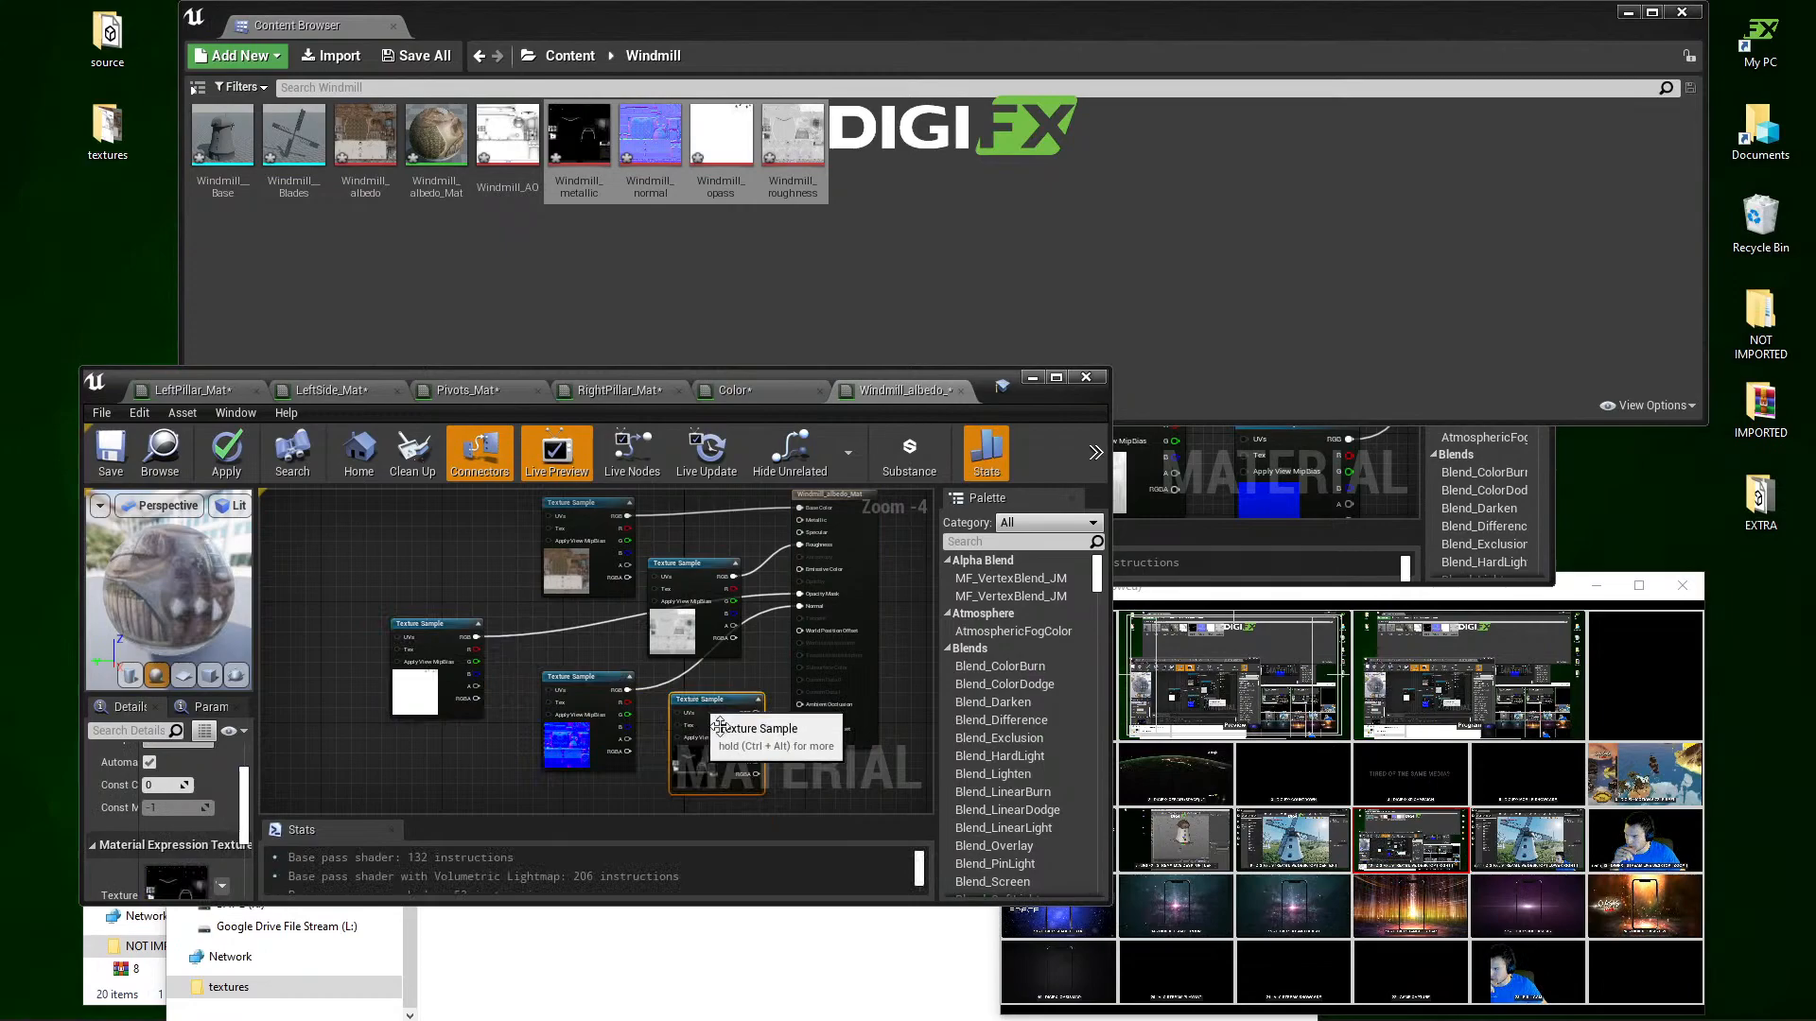
pyautogui.scroll(1, 723, 749)
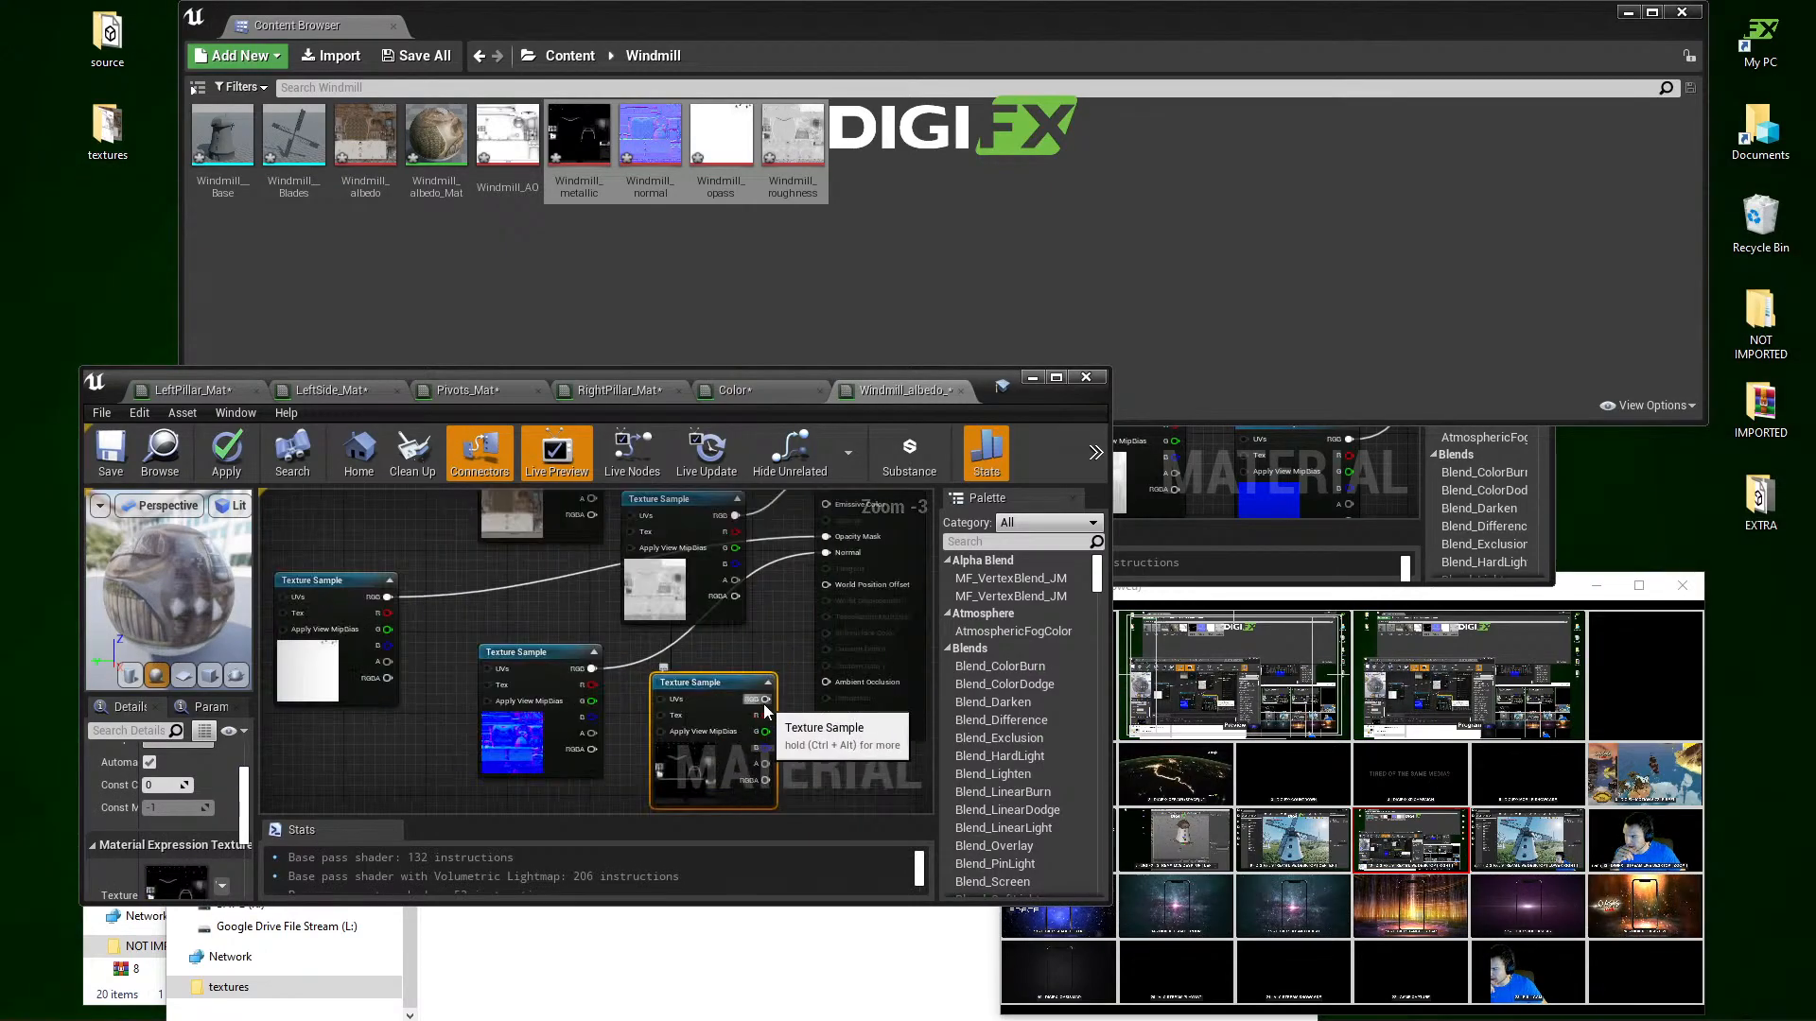
pyautogui.moveTo(767, 700); pyautogui.dragTo(827, 538)
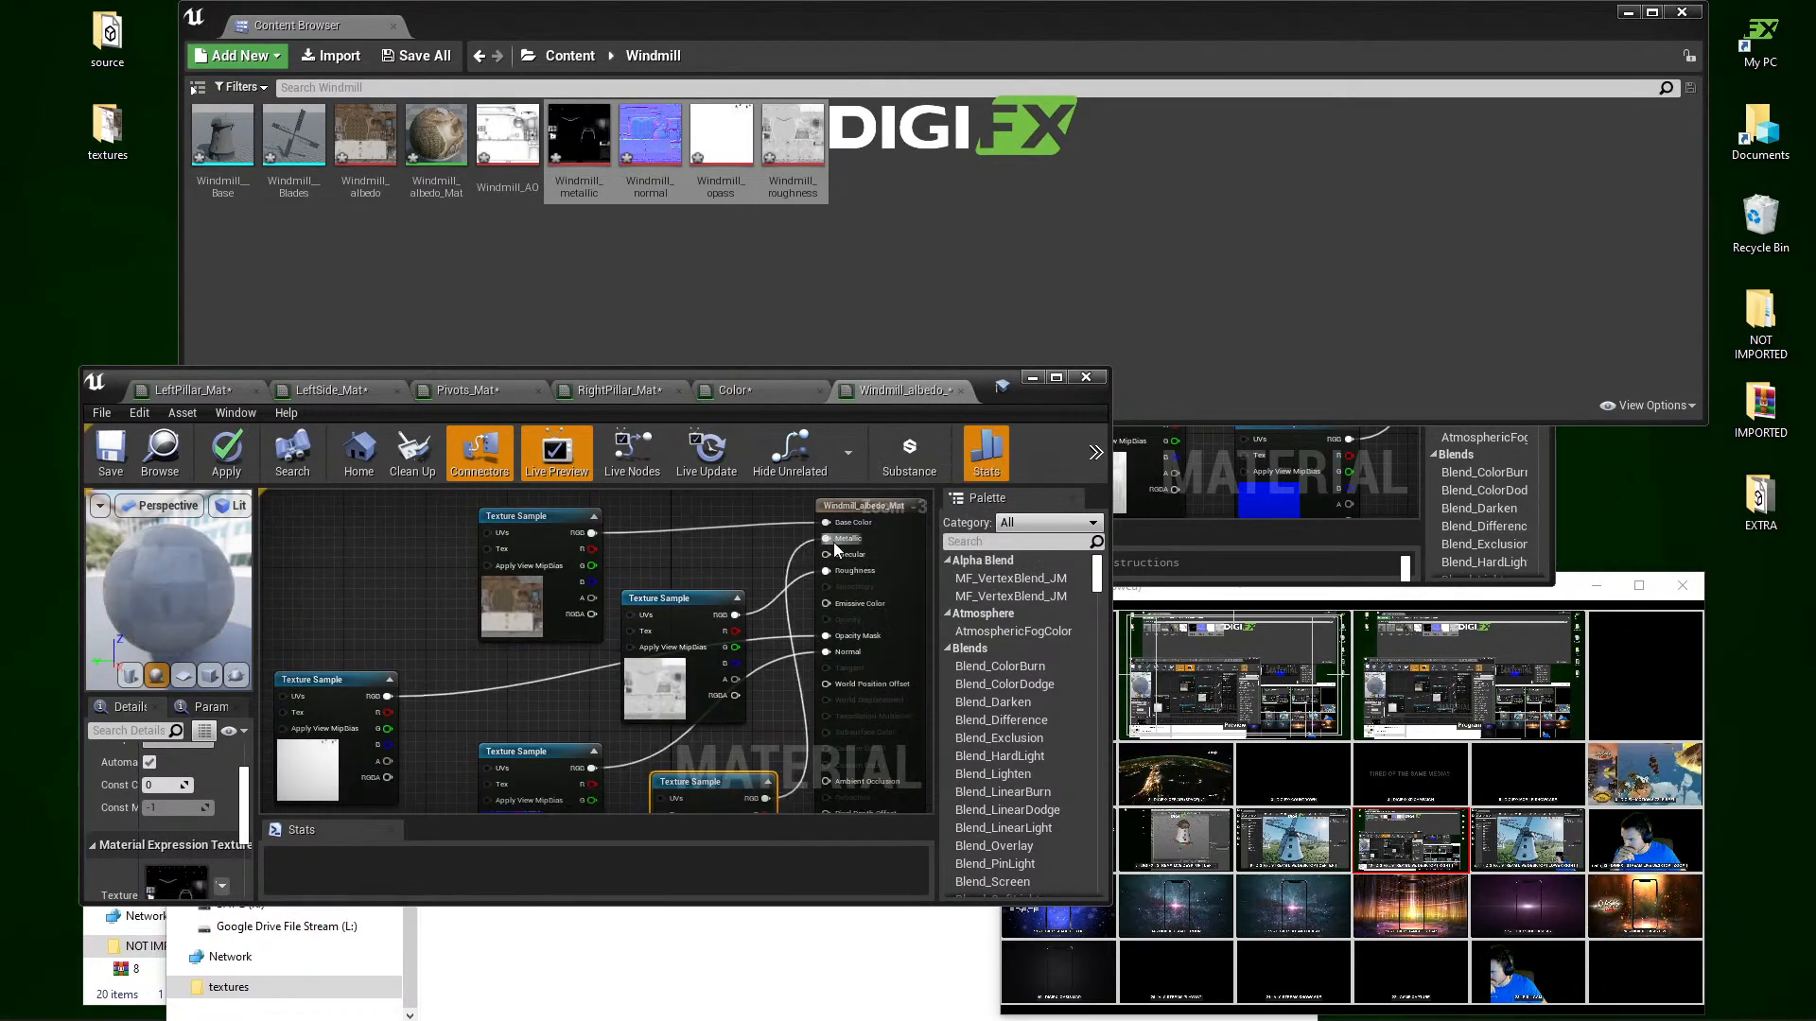
pyautogui.click(226, 451)
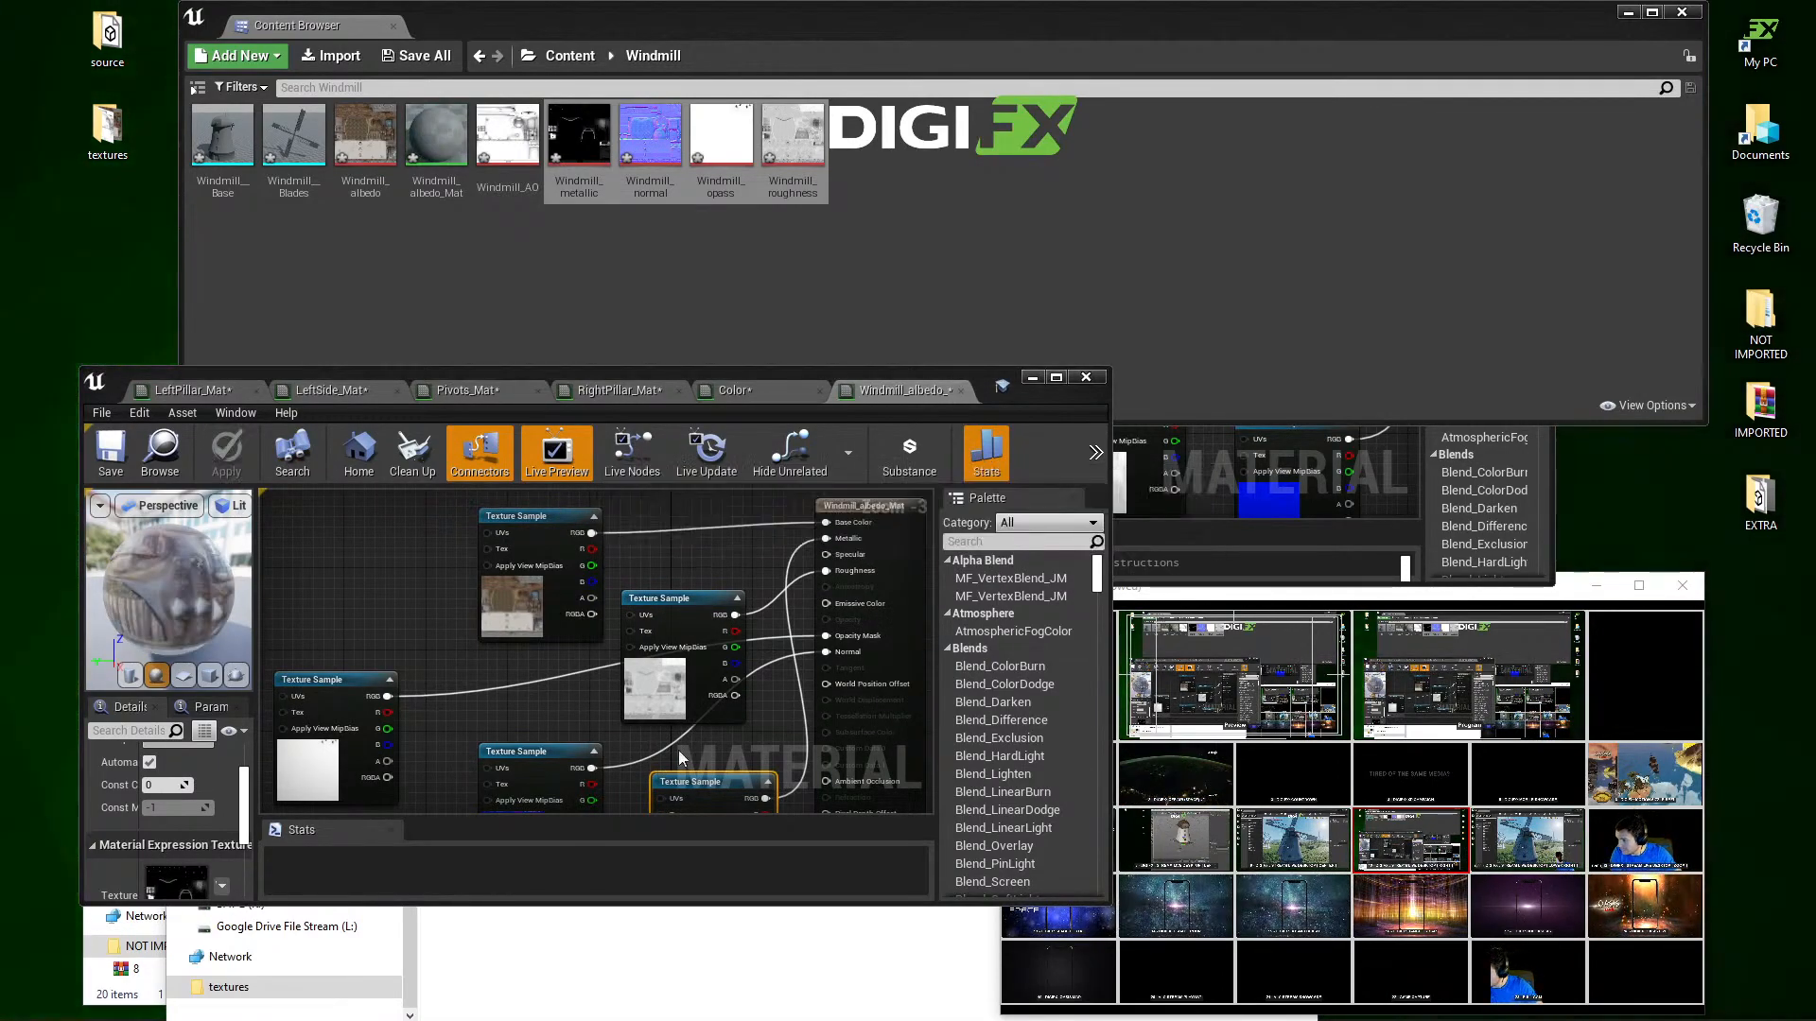
# Step: Examine the textured windmill in the LV1 level up close and from several sides, including its blades and torn sails
pyautogui.click(1177, 603)
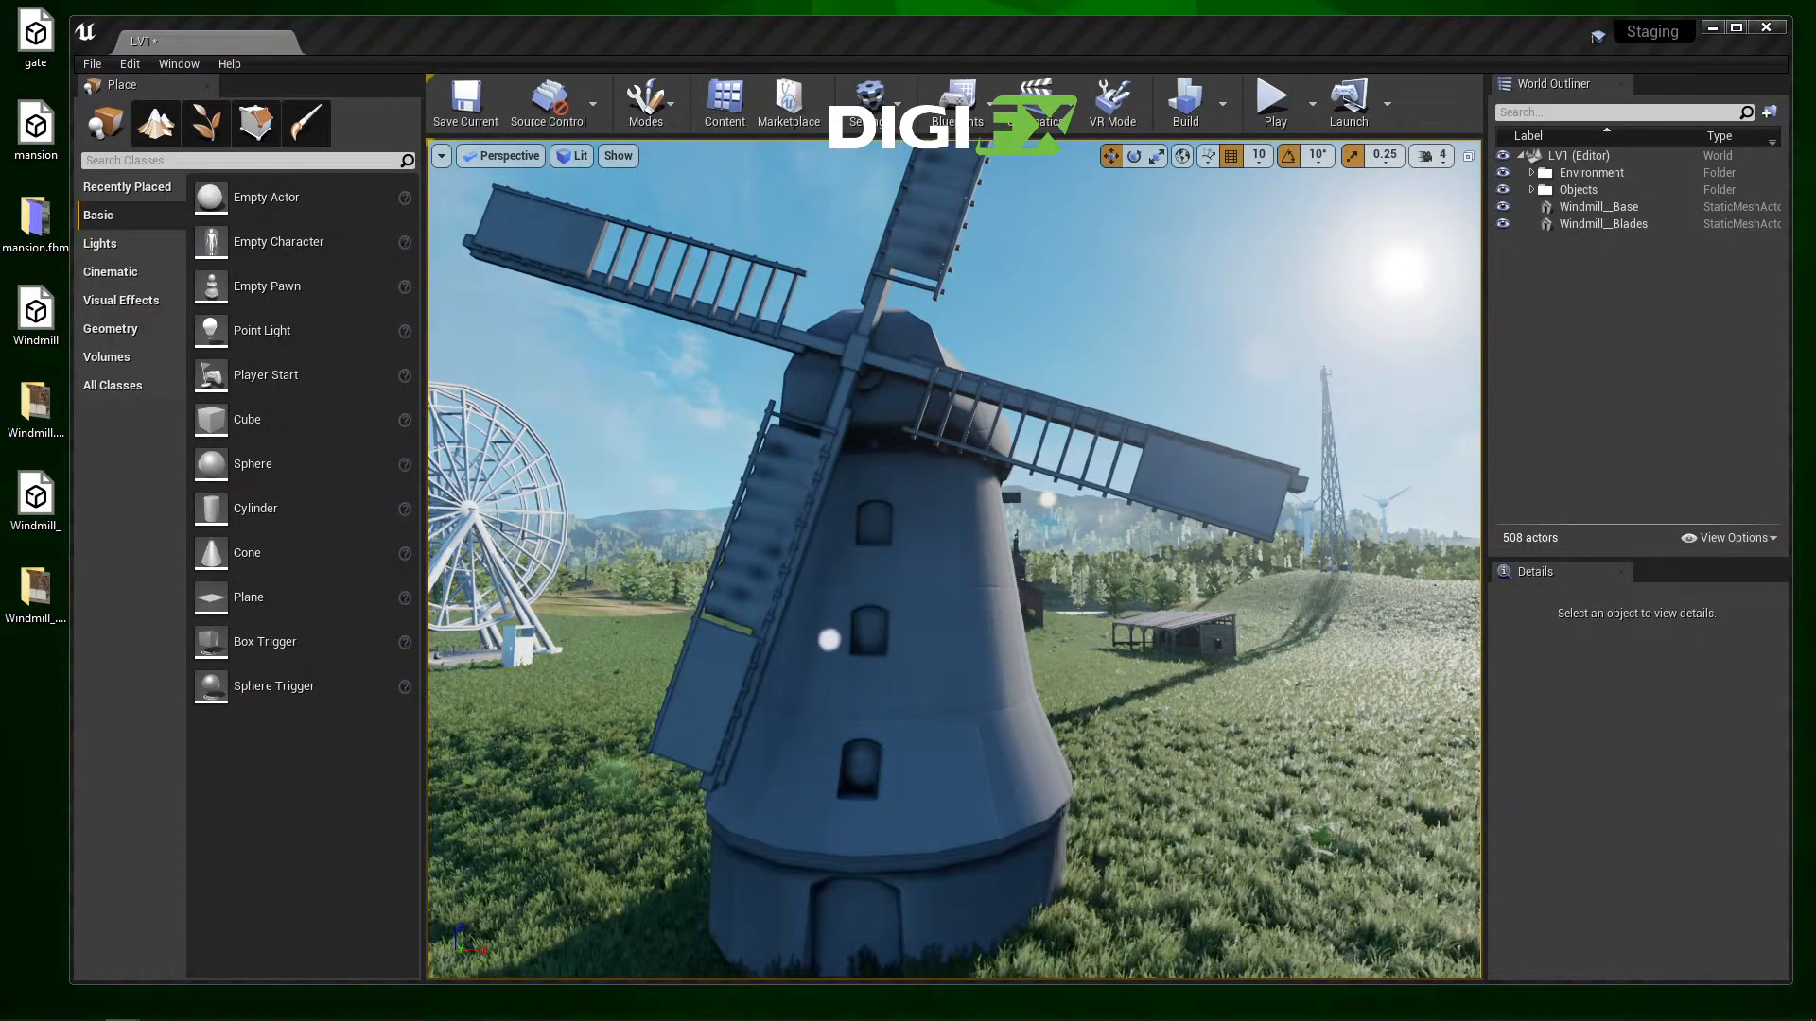
pyautogui.scroll(-3, 929, 559)
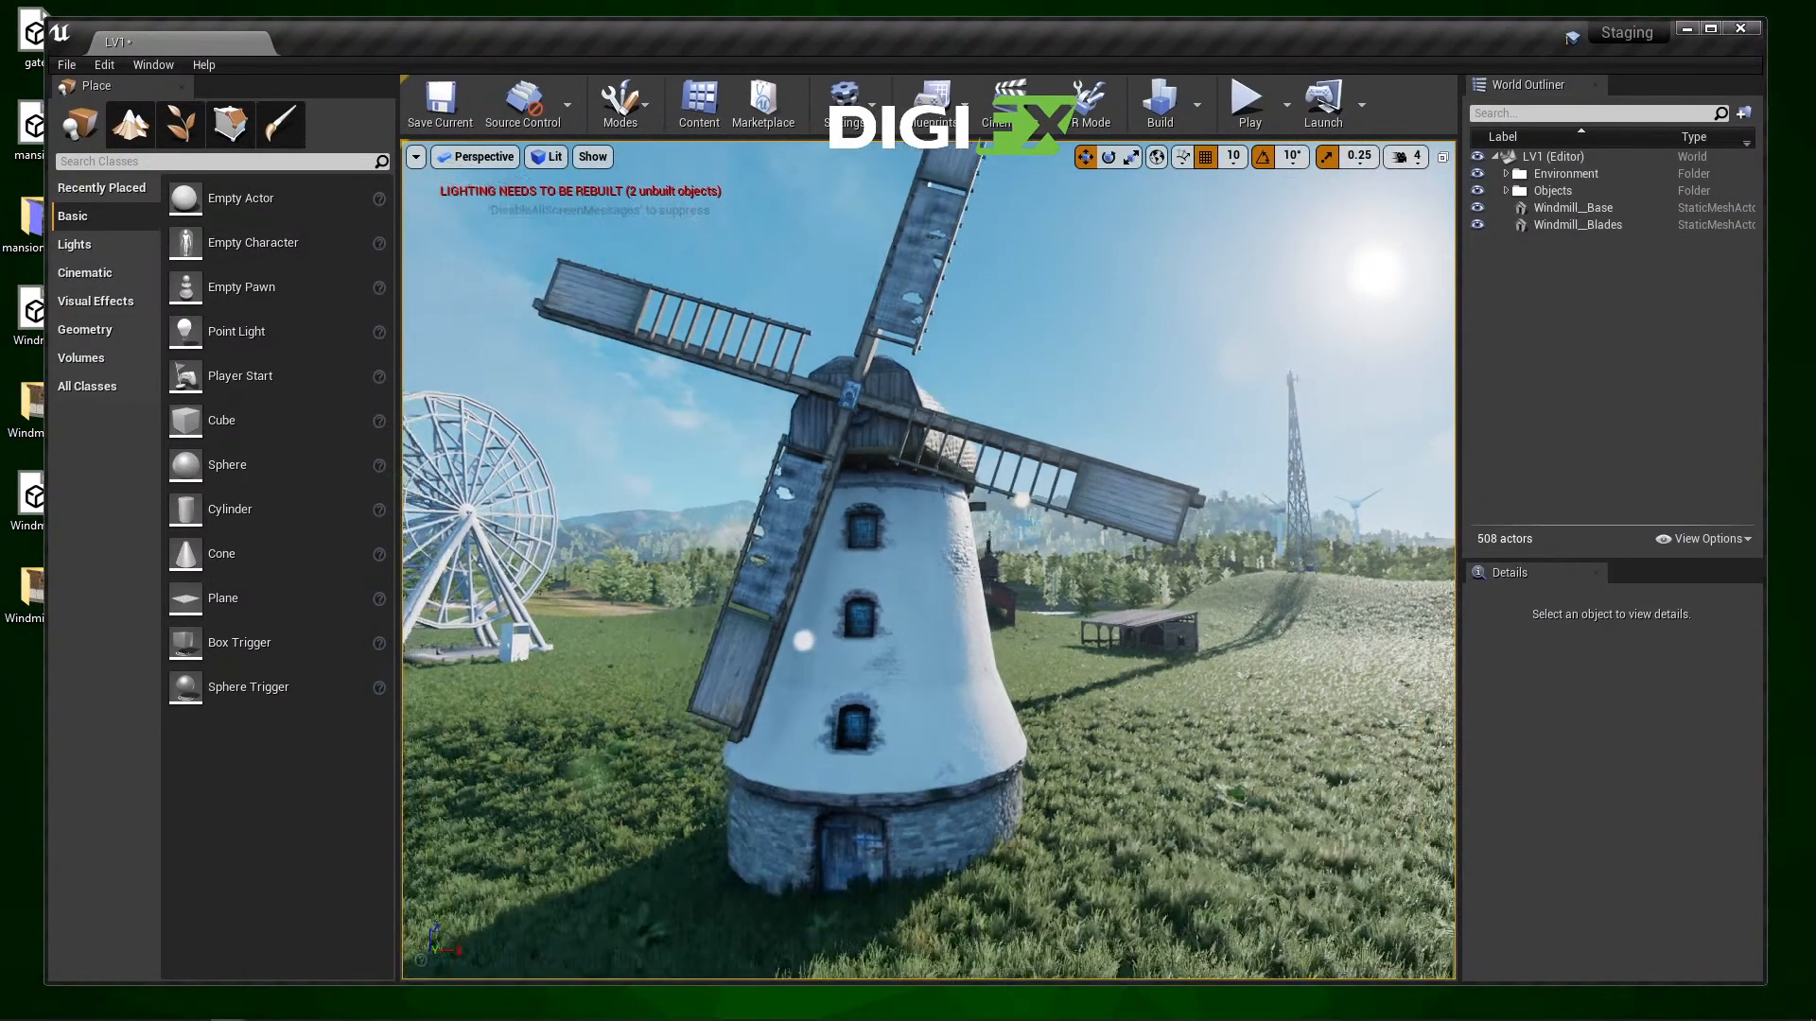
pyautogui.scroll(8, 928, 559)
pyautogui.scroll(-5, 929, 560)
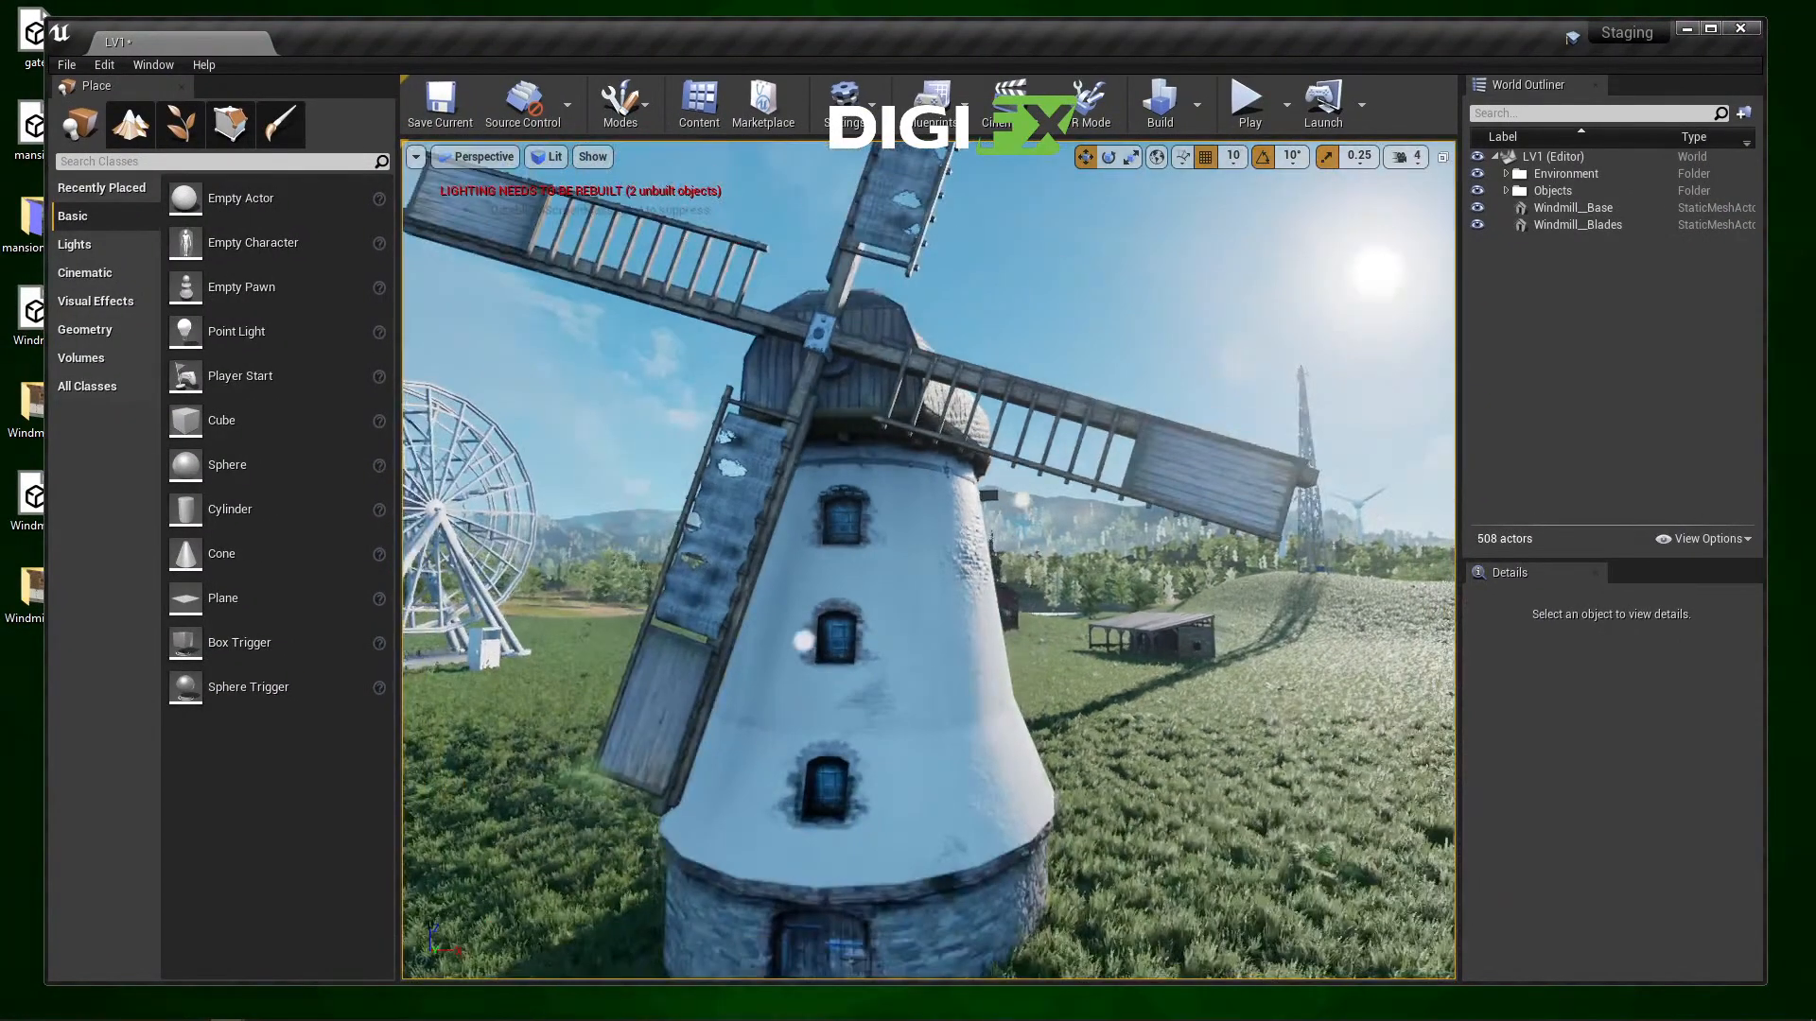
pyautogui.scroll(3, 929, 560)
pyautogui.scroll(-4, 929, 560)
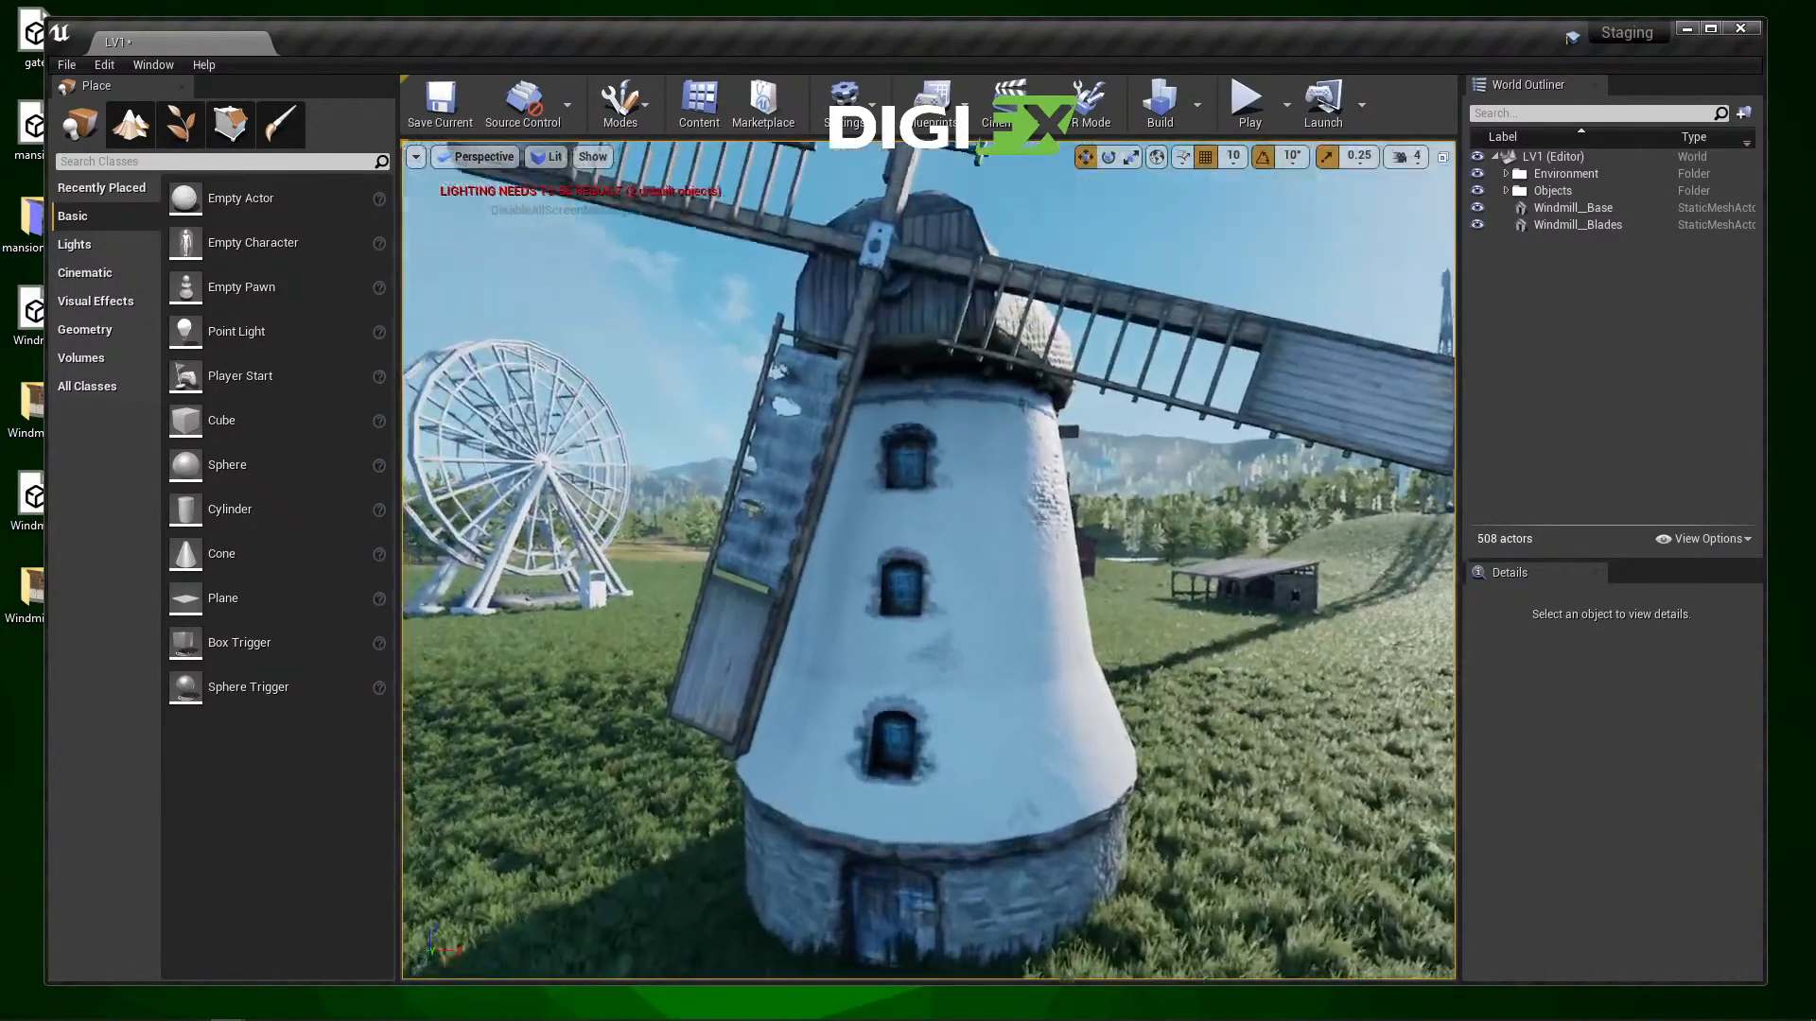
pyautogui.scroll(6, 929, 560)
pyautogui.scroll(-2, 929, 560)
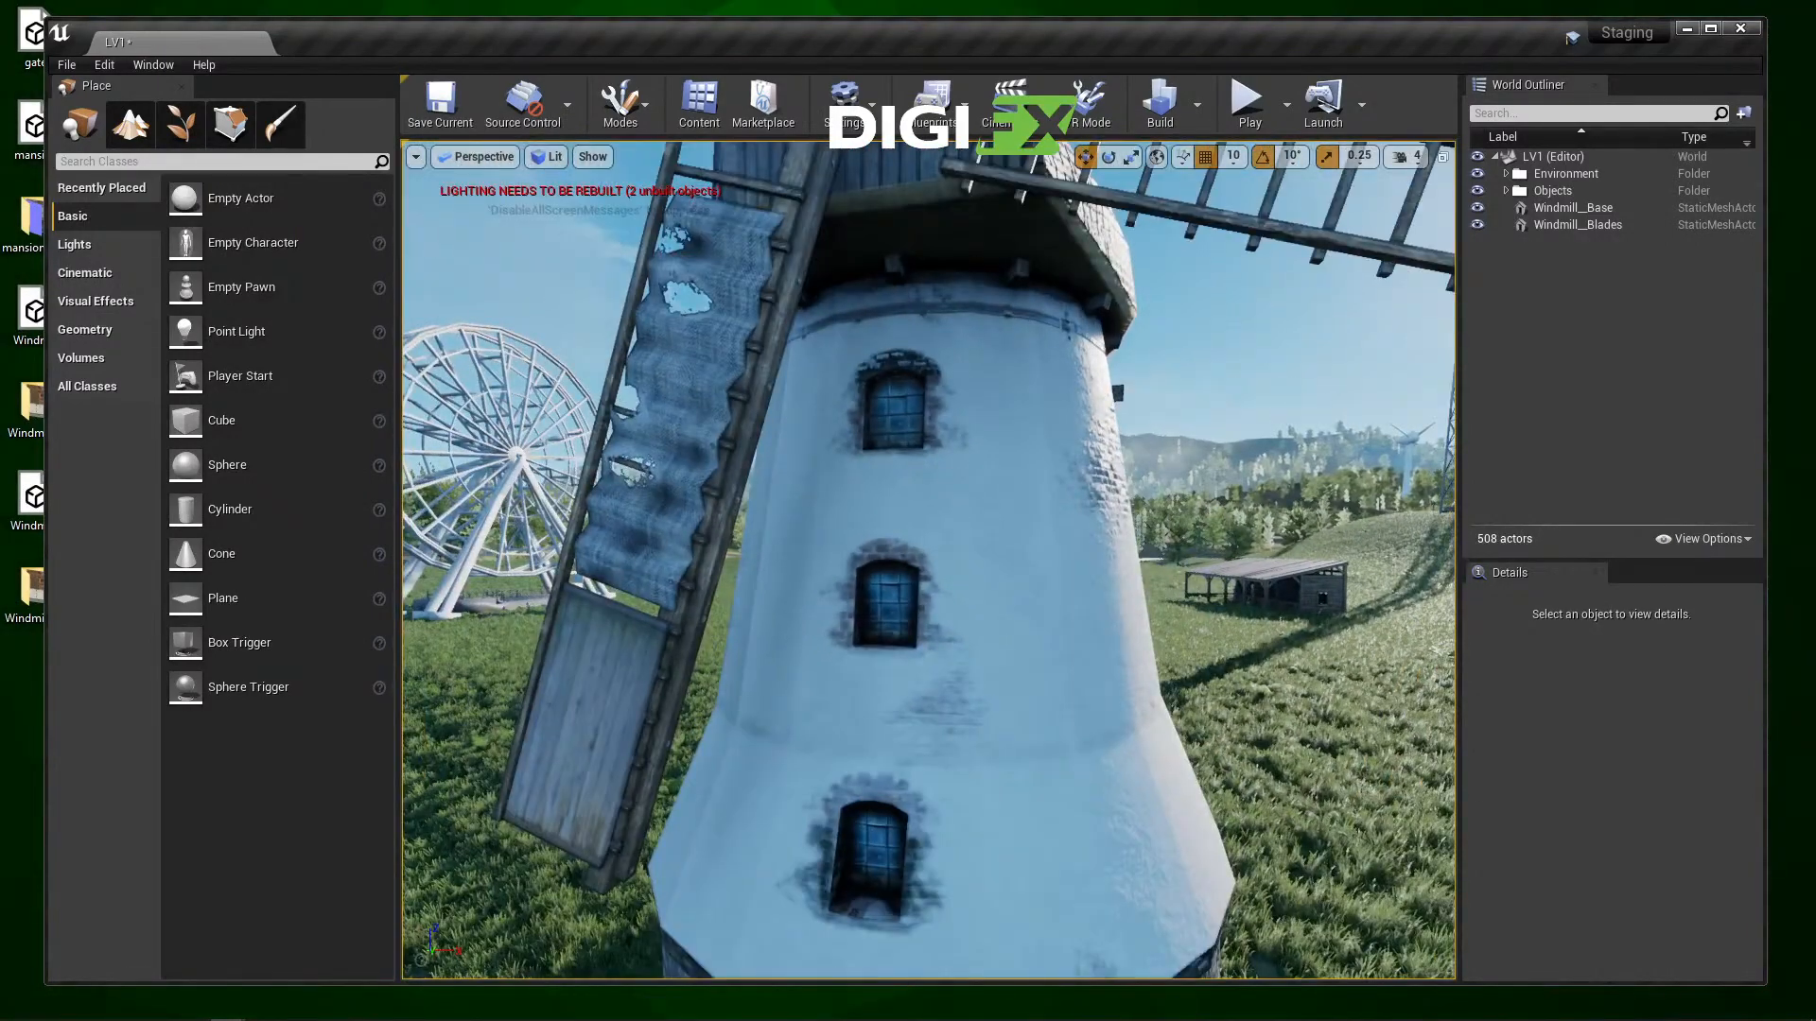
pyautogui.scroll(-3, 929, 560)
pyautogui.scroll(4, 929, 560)
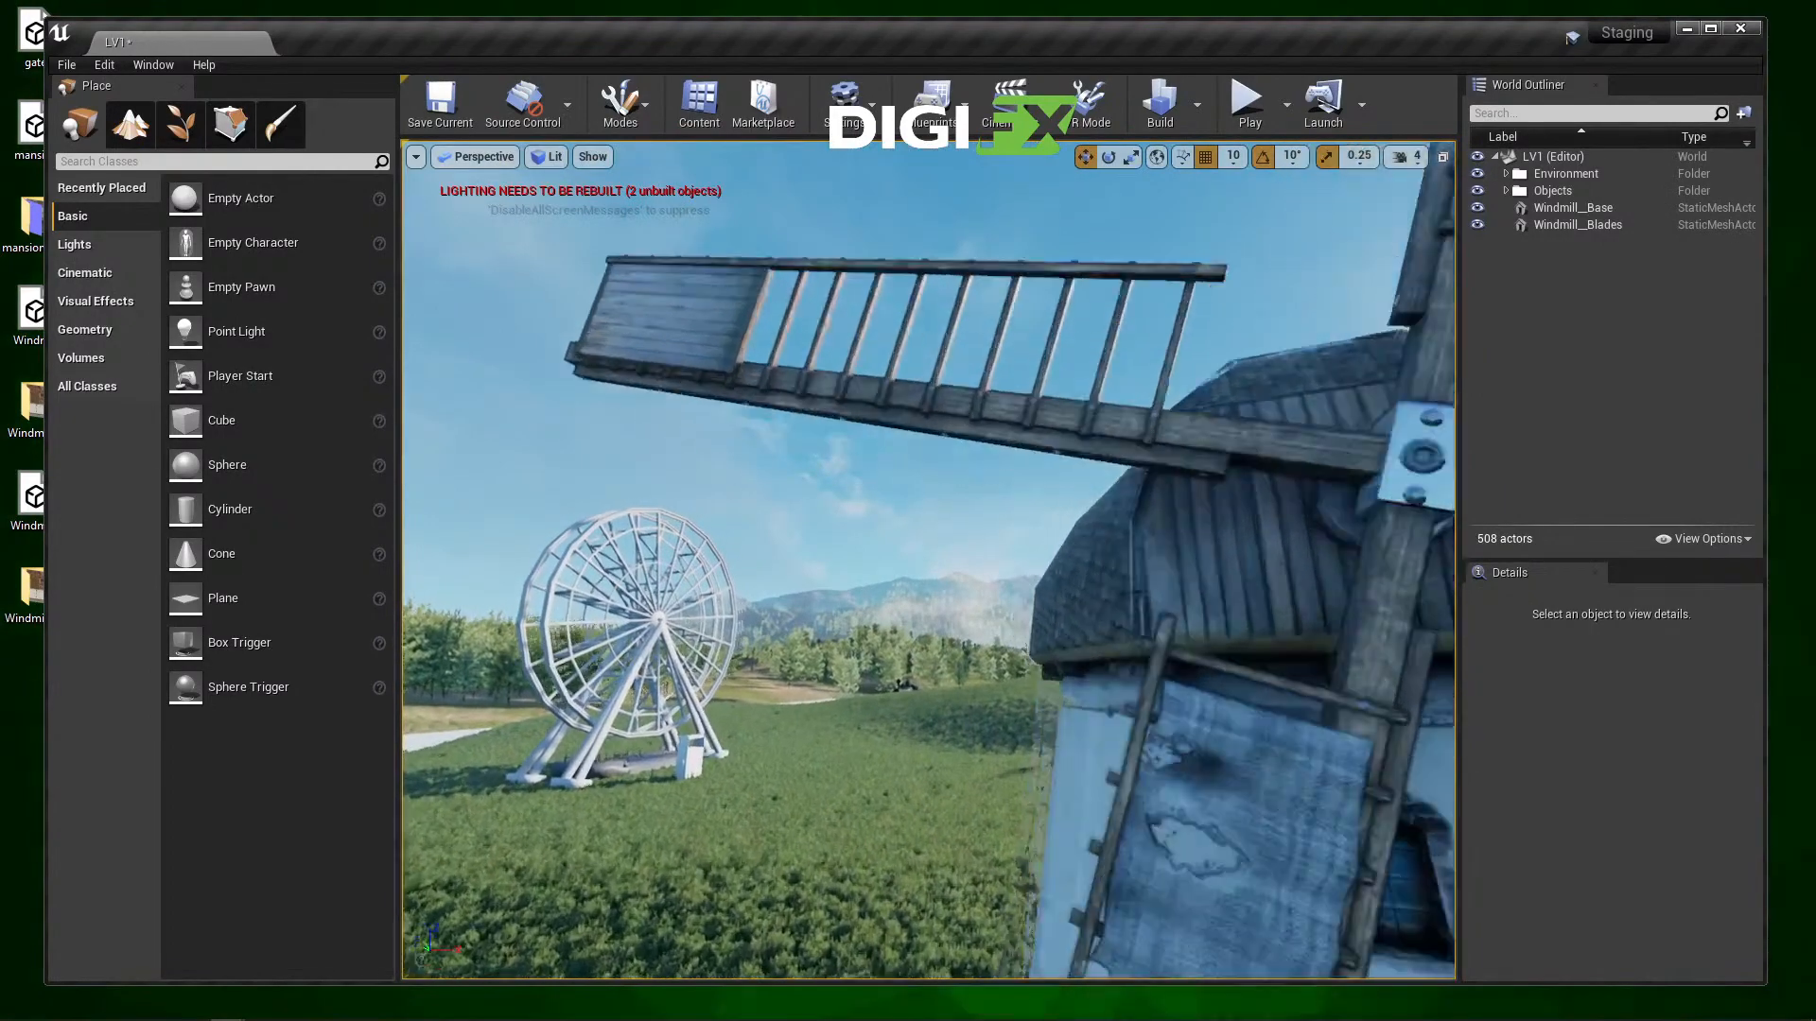
pyautogui.scroll(-4, 929, 560)
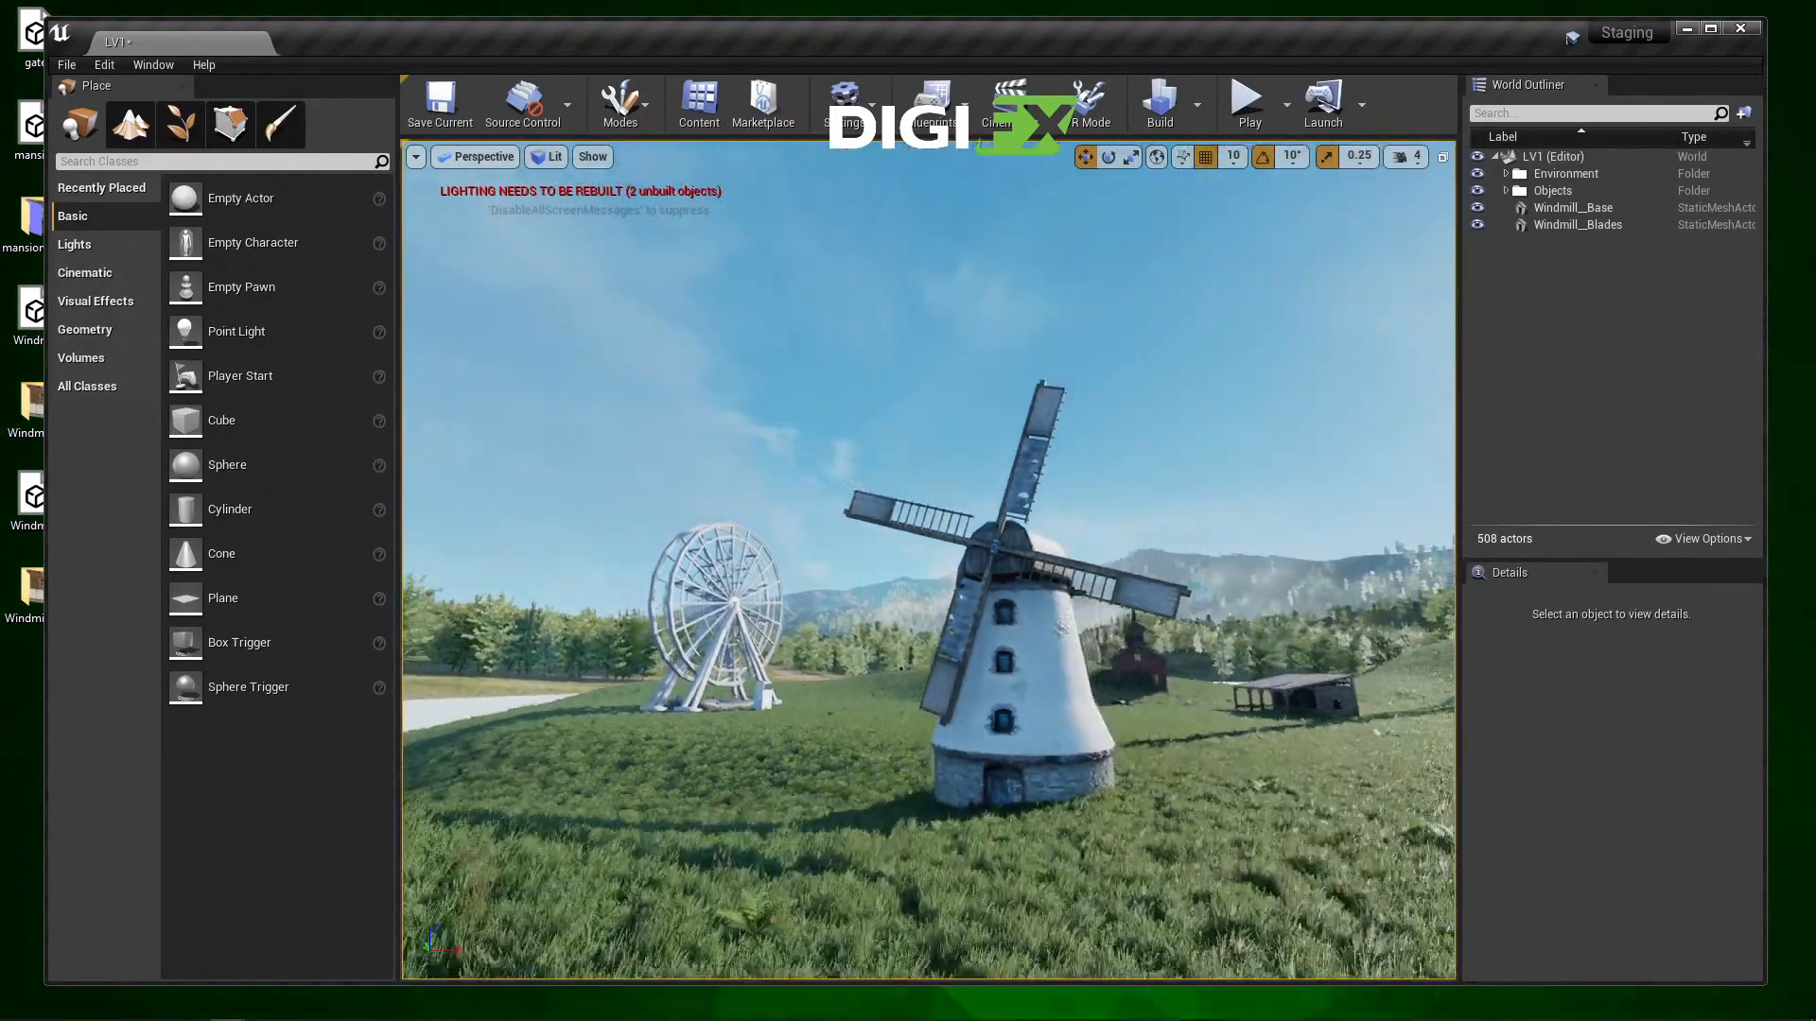
pyautogui.moveTo(928, 560); pyautogui.dragTo(837, 478, button='middle')
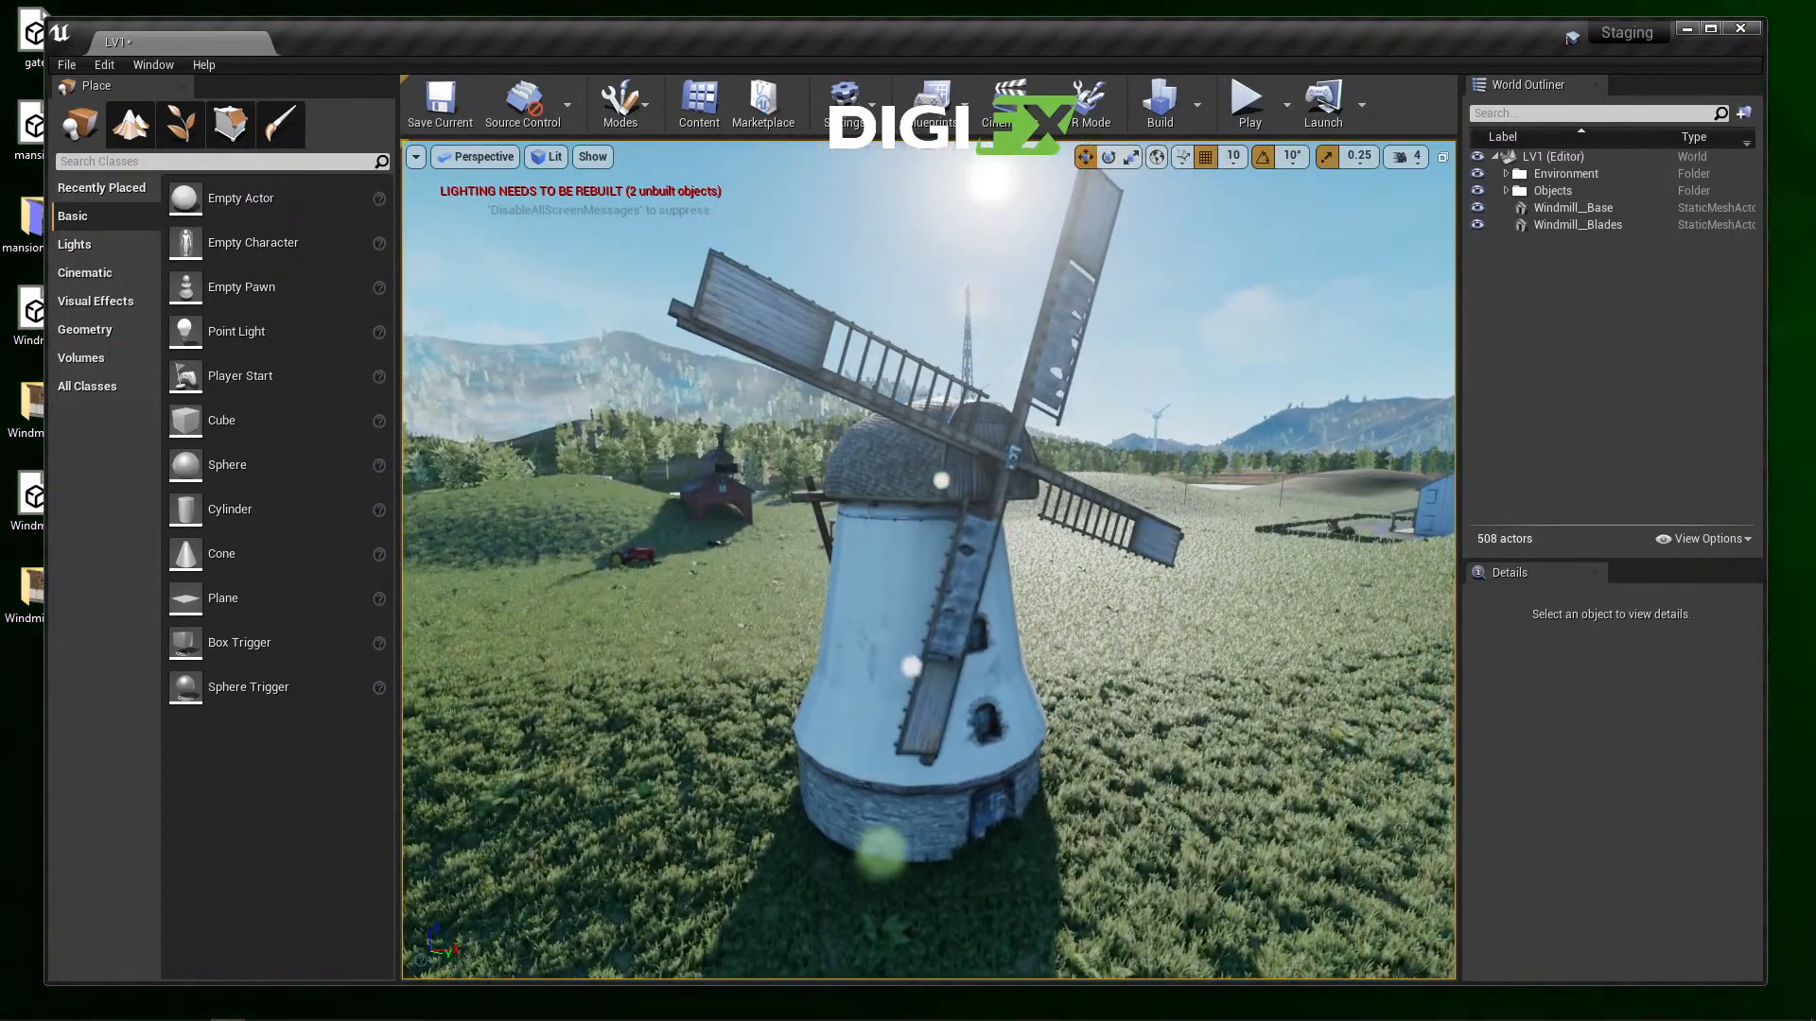
# Step: Select the Windmill__Base and Windmill__Blades actors together in the level
pyautogui.click(1572, 207)
pyautogui.keyDown('shift'); pyautogui.click(1578, 224); pyautogui.keyUp('shift')
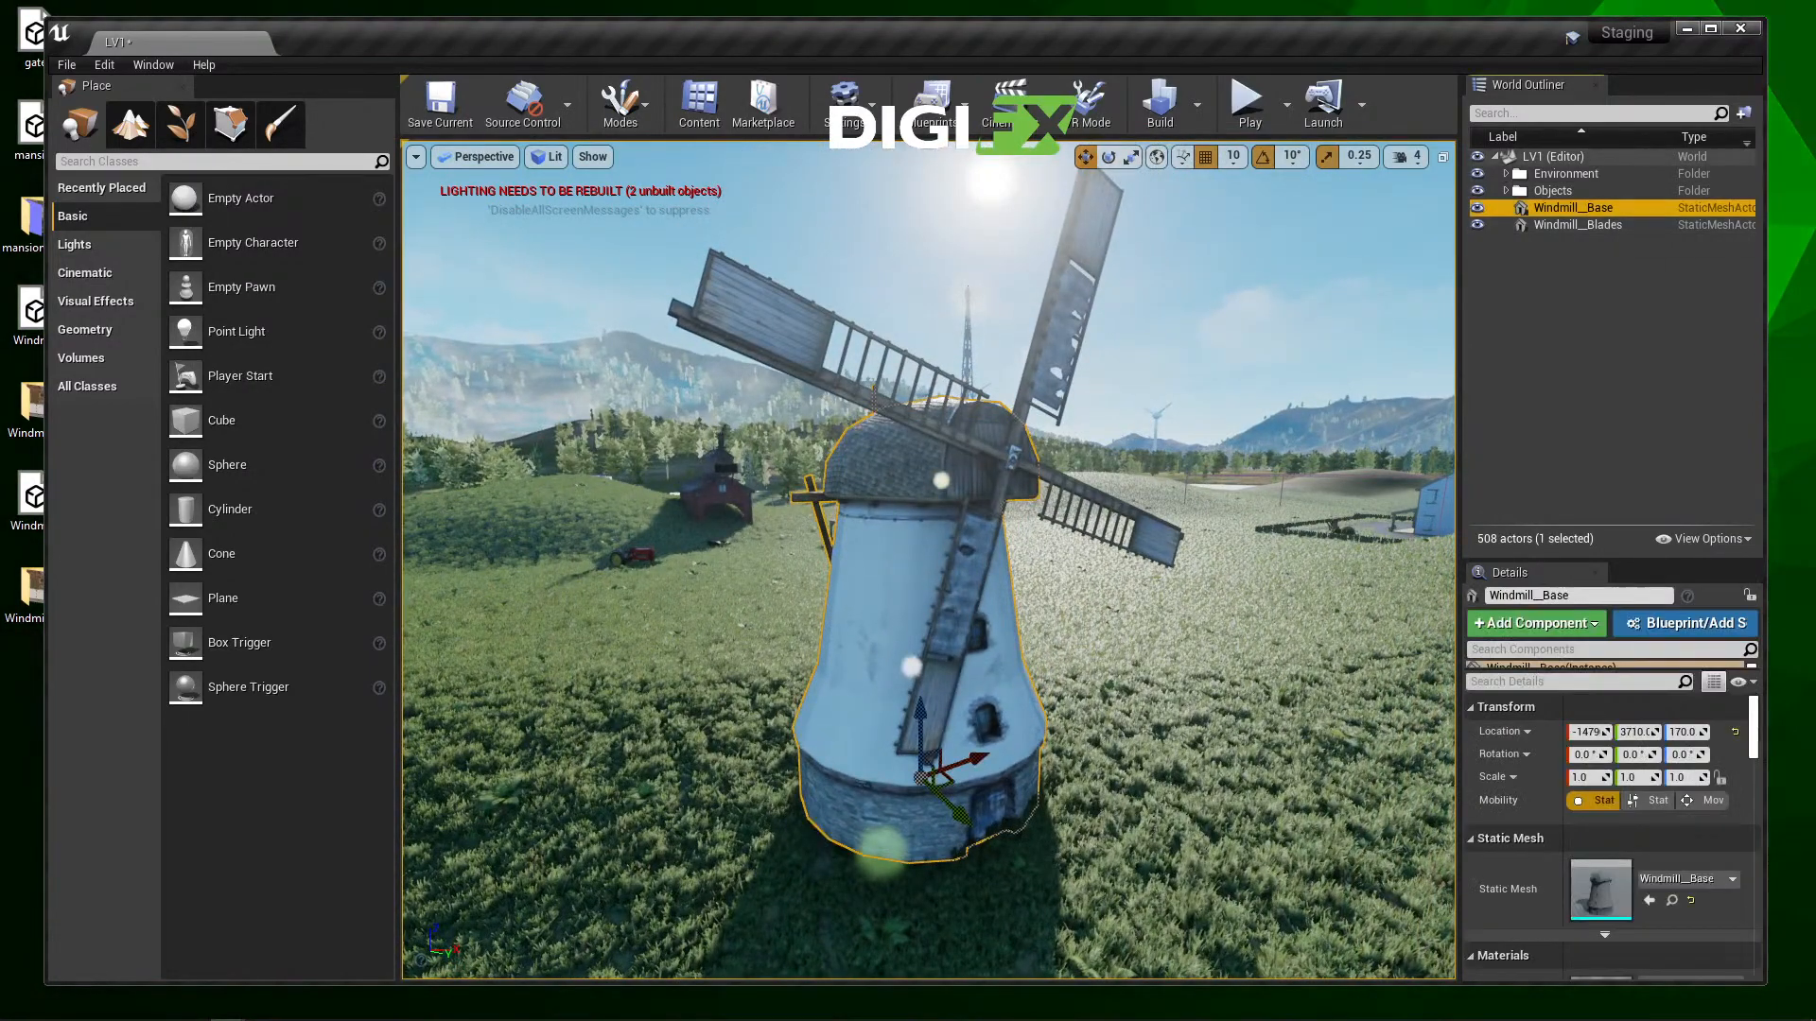